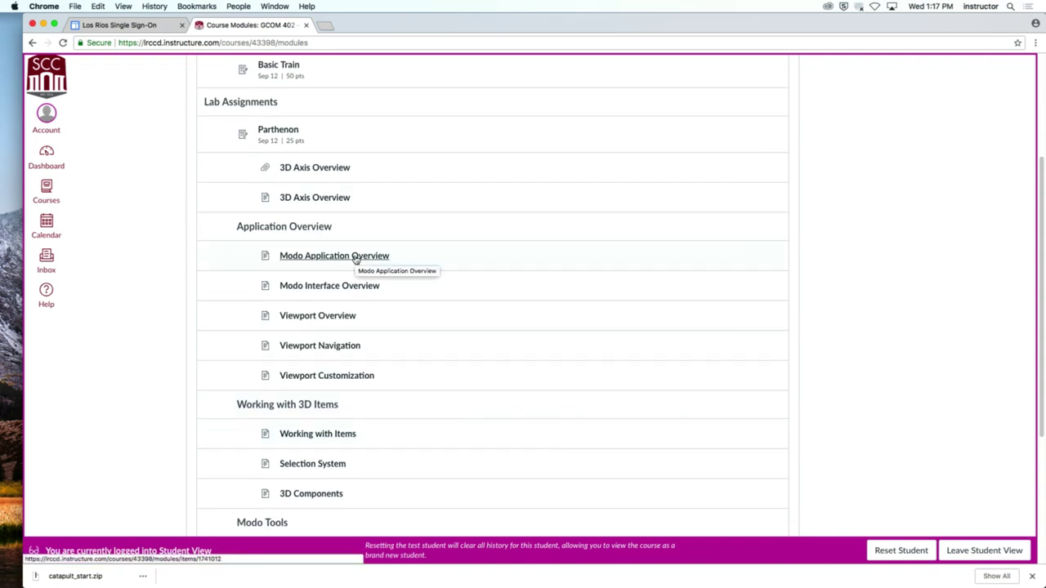
Open the Basic Train homework assignment from the WEEK 02 module.
scroll(354, 260, up, 3)
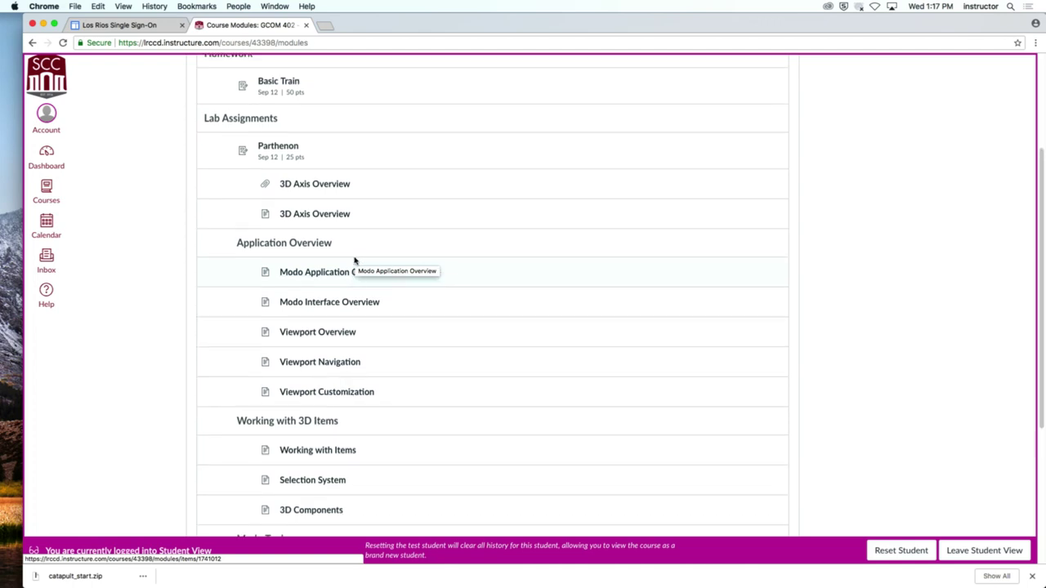
scroll(354, 260, up, 2)
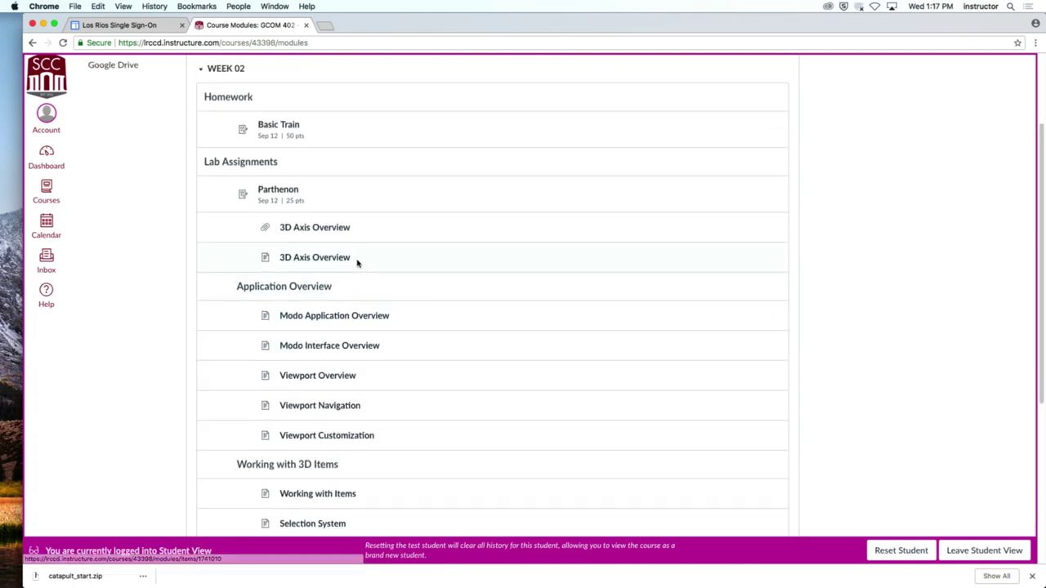
click(274, 145)
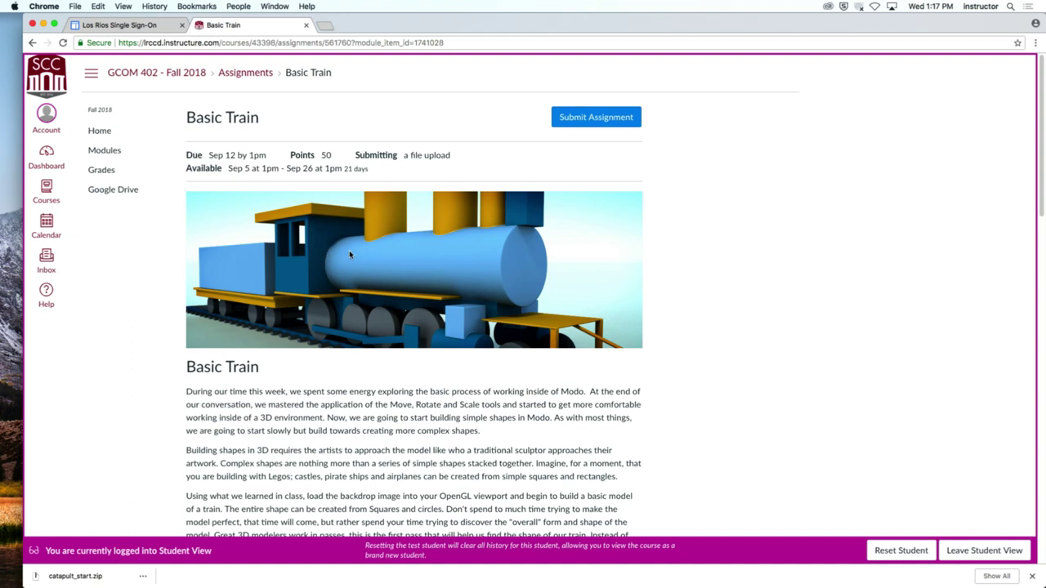
Read the assignment description and highlight the first four required elements, from creating the locomotive and coal car to resembling the backdrop image.
scroll(349, 254, down, 2)
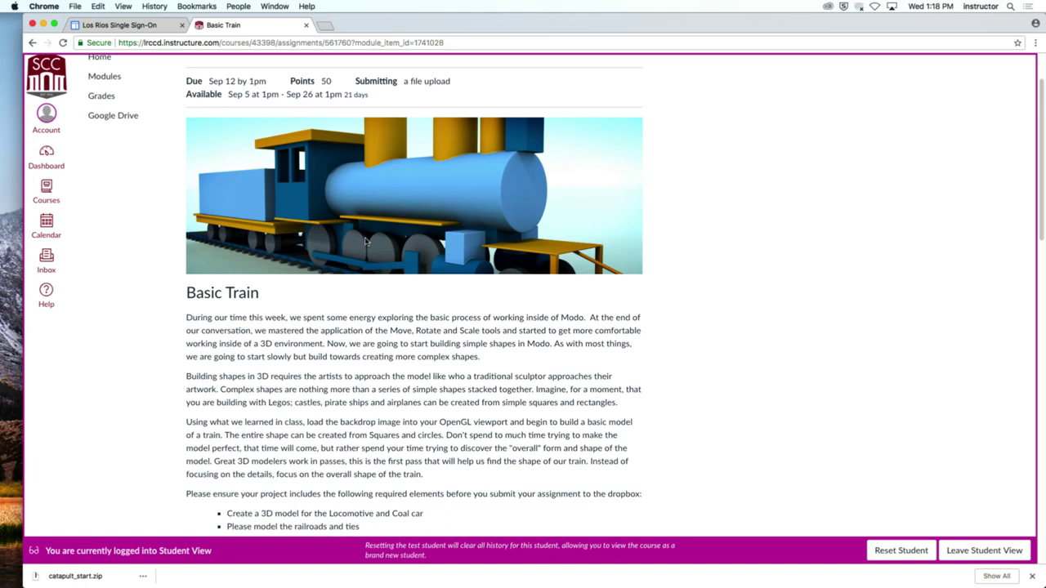
scroll(372, 246, down, 3)
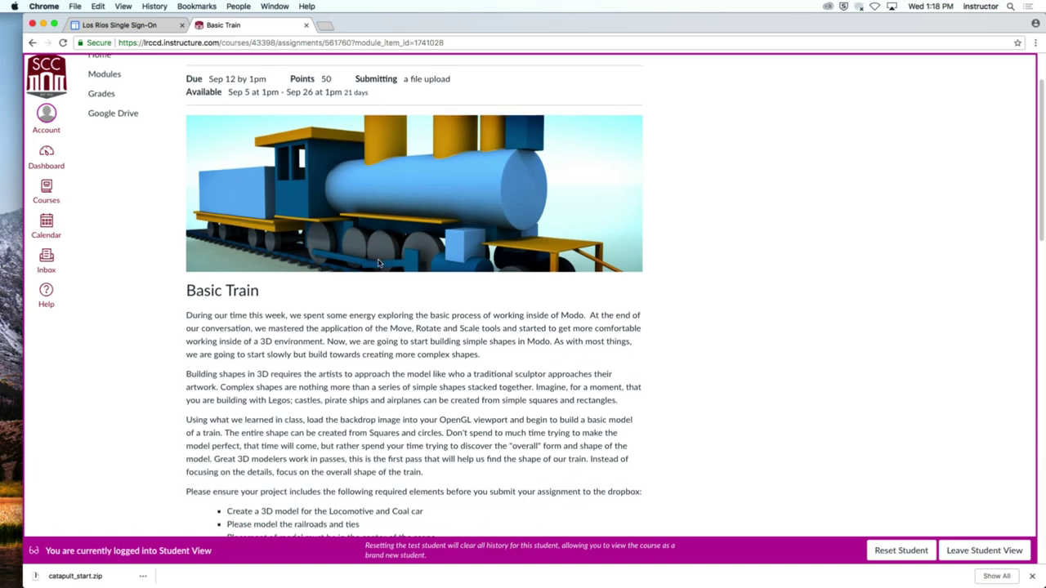
scroll(376, 257, down, 10)
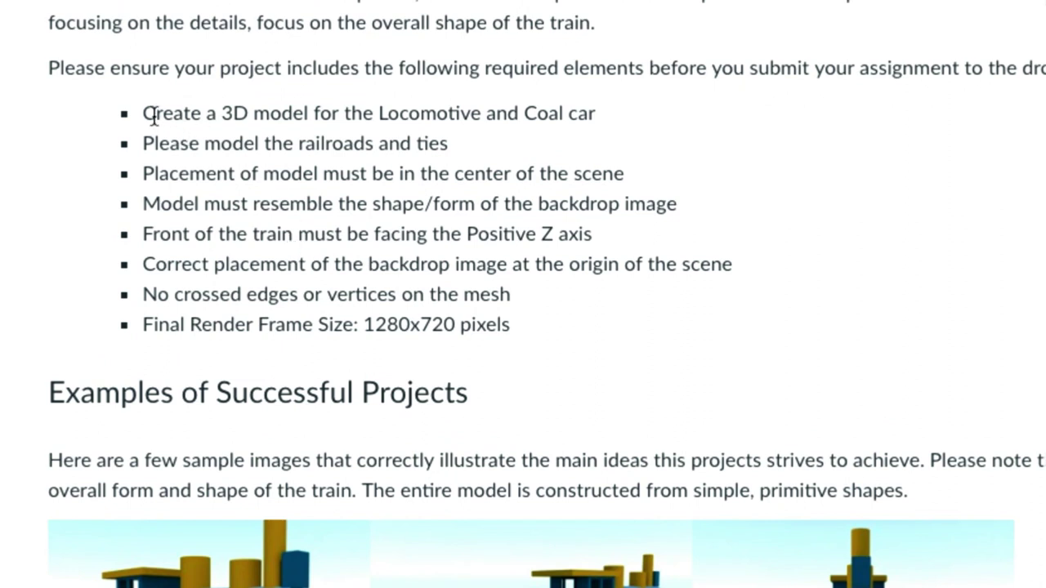
drag(154, 113, 613, 121)
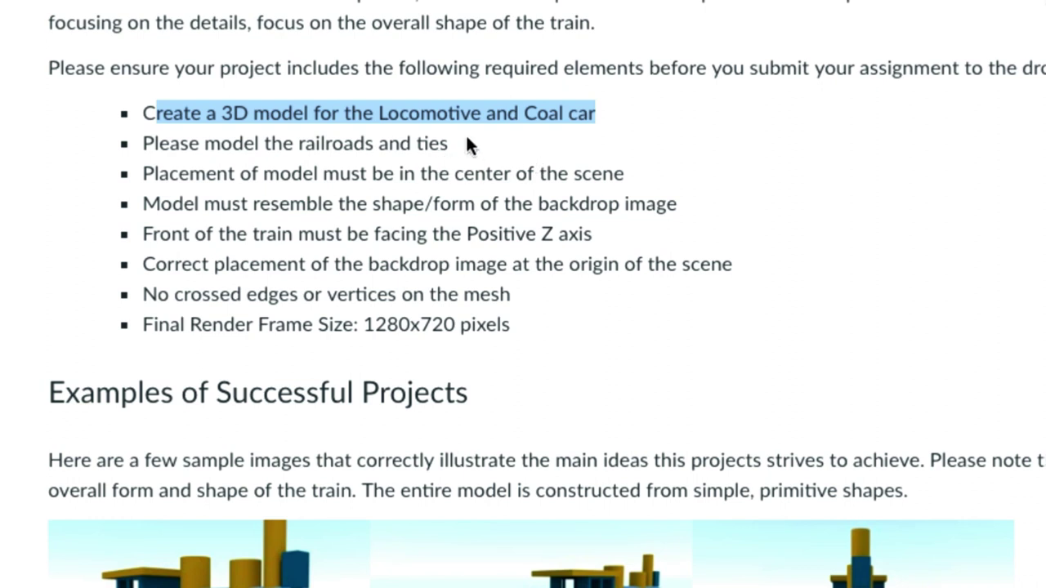
drag(468, 139, 258, 142)
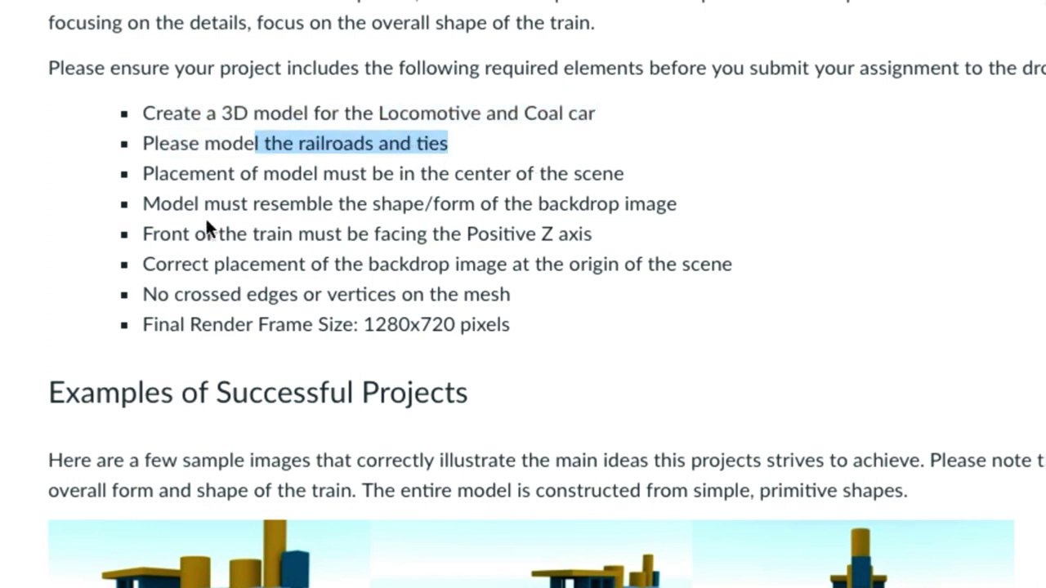
drag(140, 173, 675, 173)
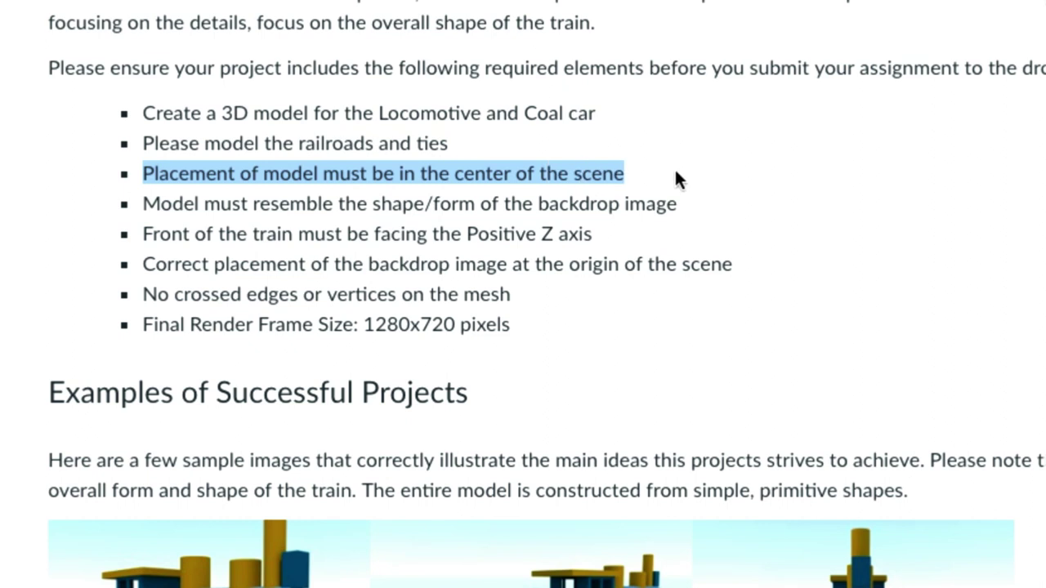
drag(680, 203, 140, 195)
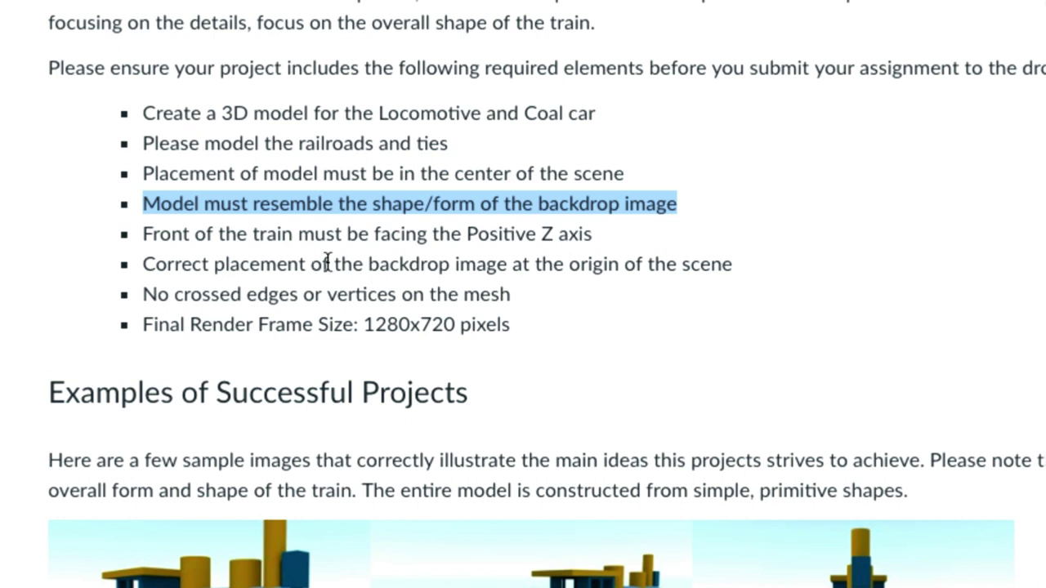
Look over the example project images and load the embedded Basic Train 3D model beneath them.
scroll(485, 574, down, 2)
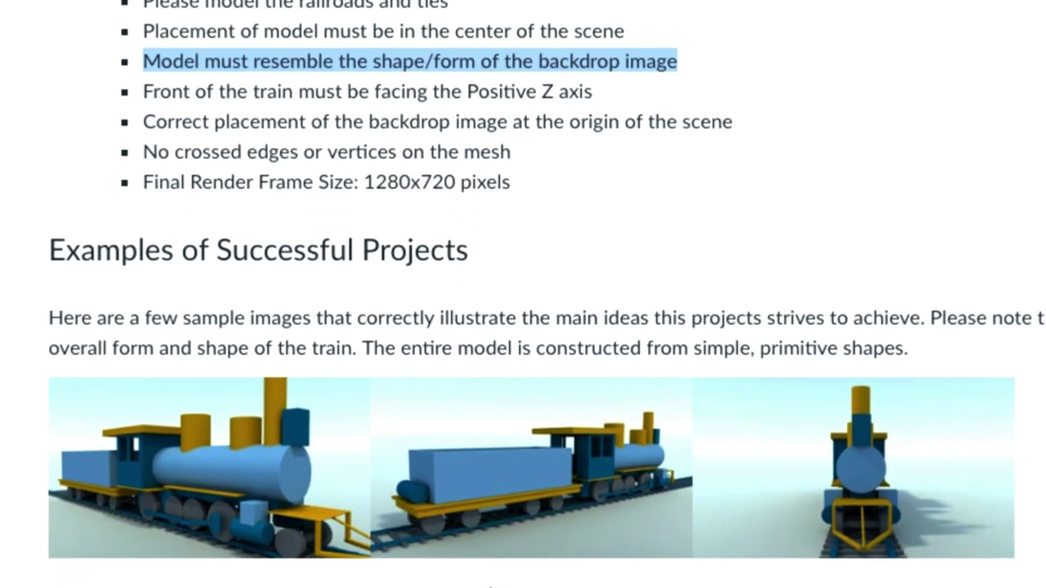
scroll(485, 584, down, 1)
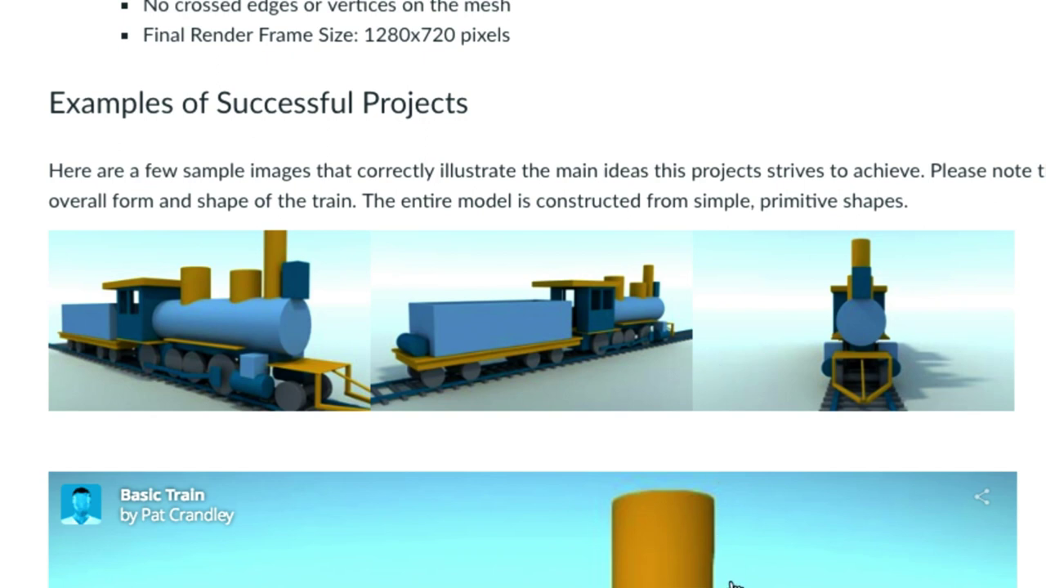
scroll(730, 583, down, 2)
scroll(719, 311, down, 3)
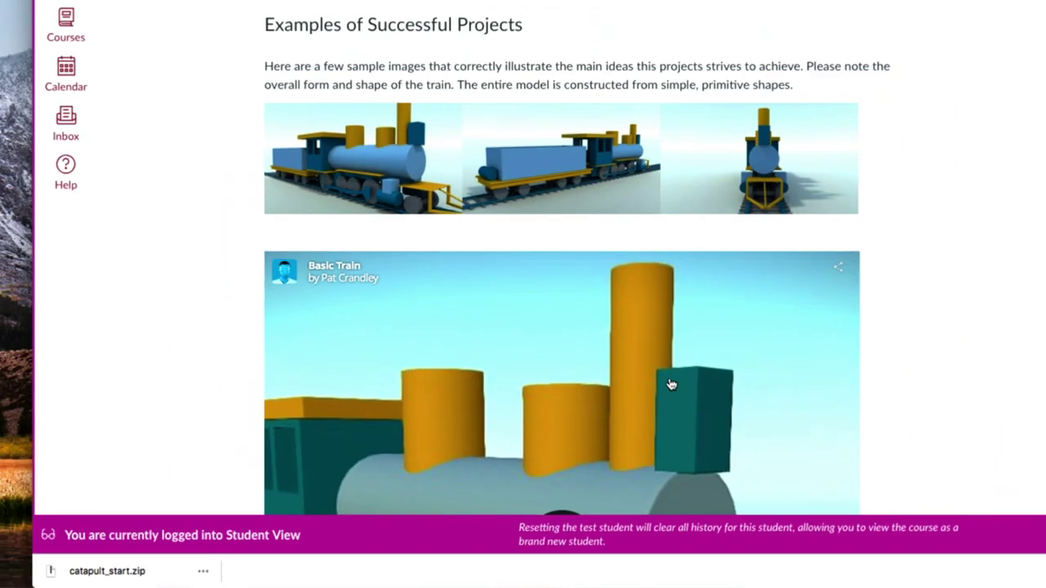
scroll(685, 362, down, 3)
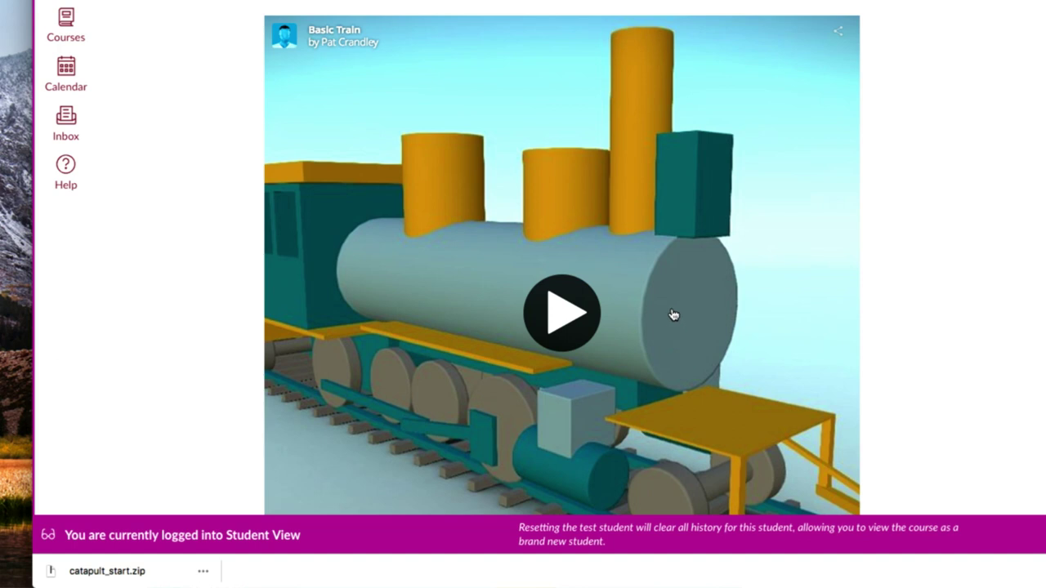
click(566, 385)
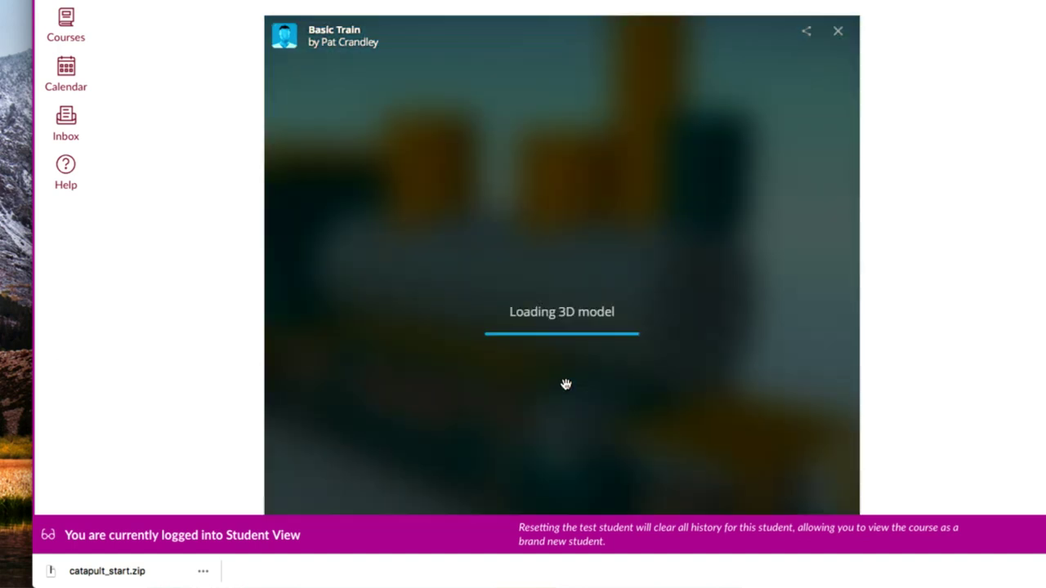
Examine the loaded 3D train model from several angles and distances.
scroll(593, 375, up, 5)
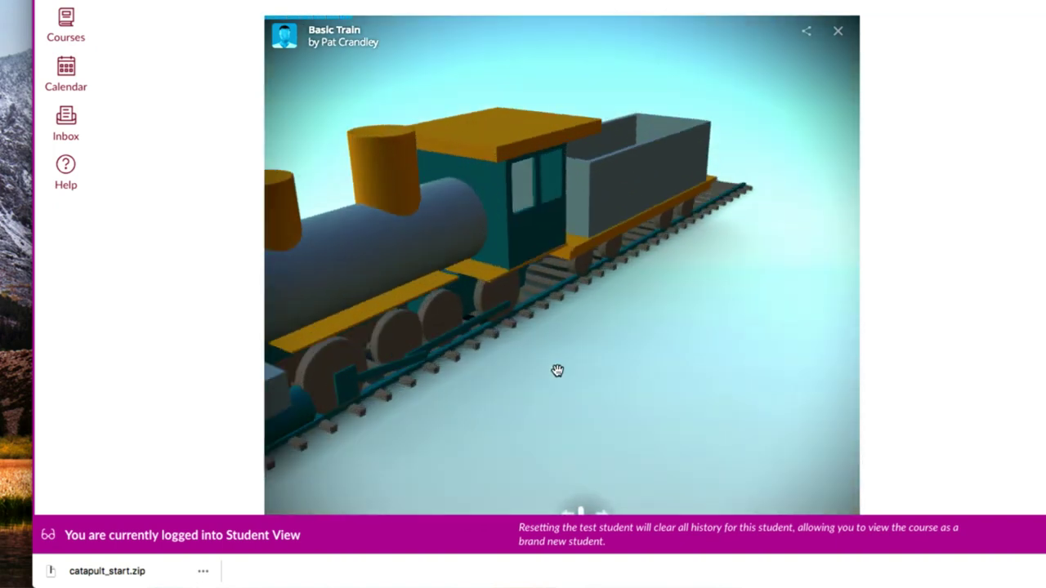
drag(558, 371, 535, 313)
scroll(530, 313, down, 5)
scroll(529, 313, down, 3)
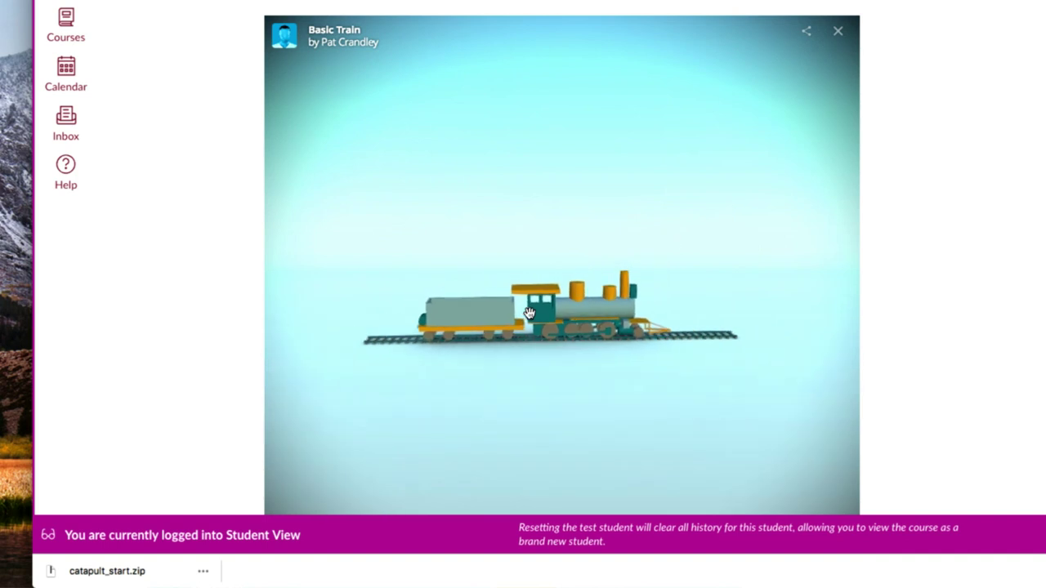
scroll(529, 313, up, 3)
drag(530, 313, 561, 311)
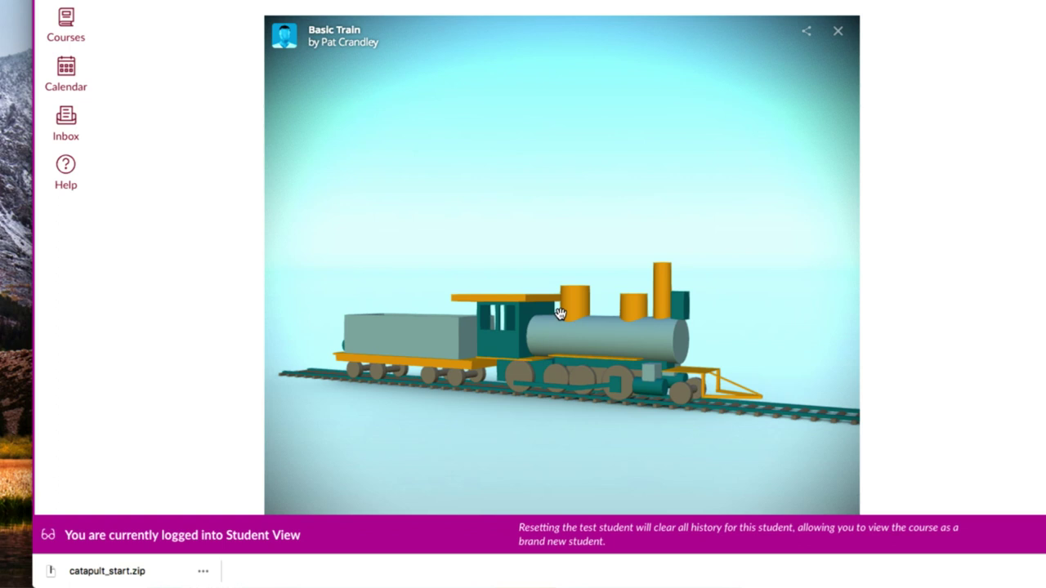
mouse_move(560, 313)
mouse_down()
mouse_move(444, 311)
mouse_move(563, 308)
mouse_up()
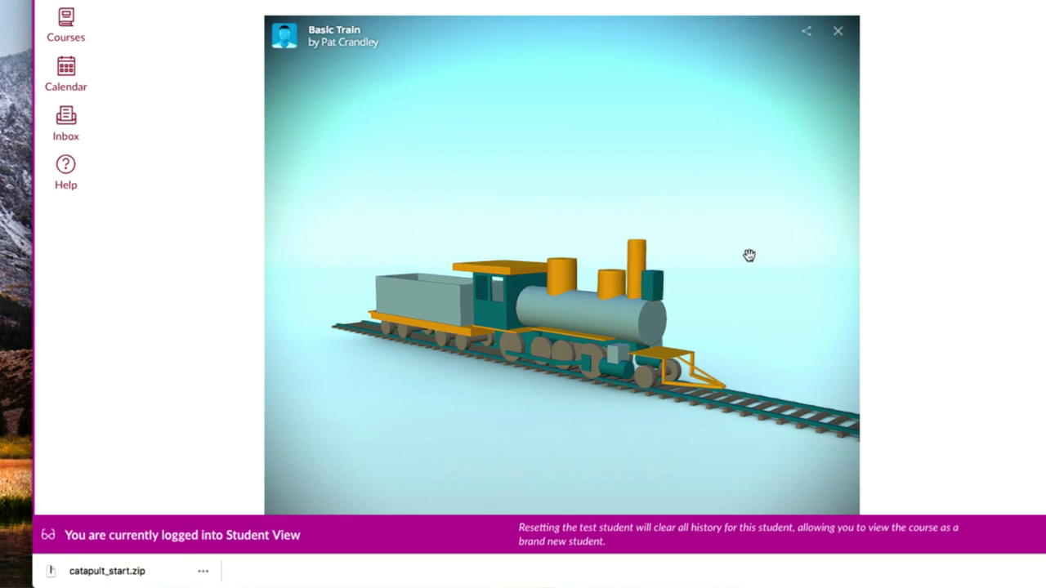
Review the submission guidelines and highlight the naming conventions for the .lxo and .jpeg files.
scroll(917, 281, down, 8)
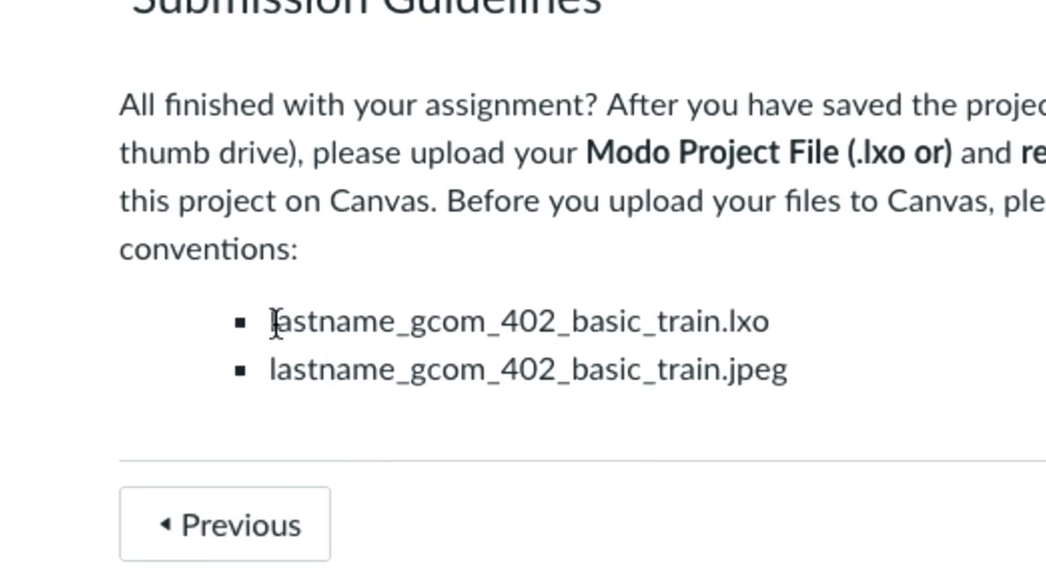
drag(276, 321, 790, 365)
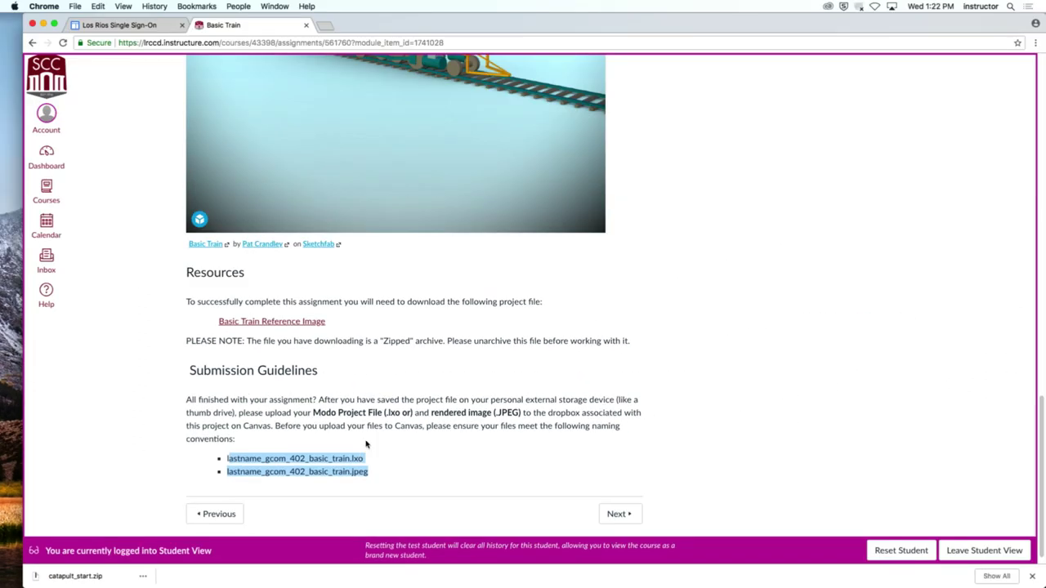
click(473, 384)
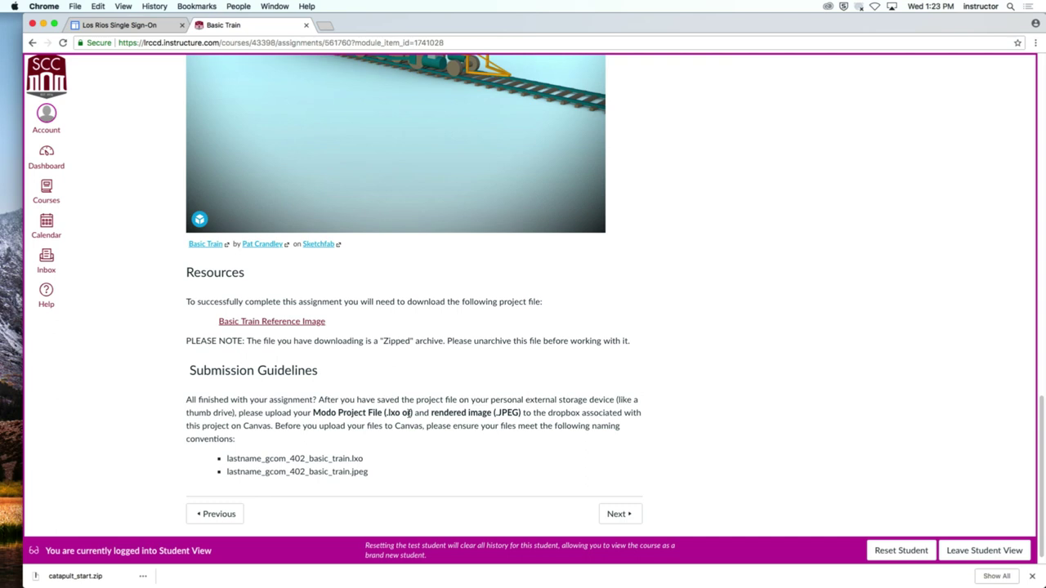
Switch to Modo and review the available file saving commands without running any.
key(super+Tab)
key(super+Tab)
key(super+Tab)
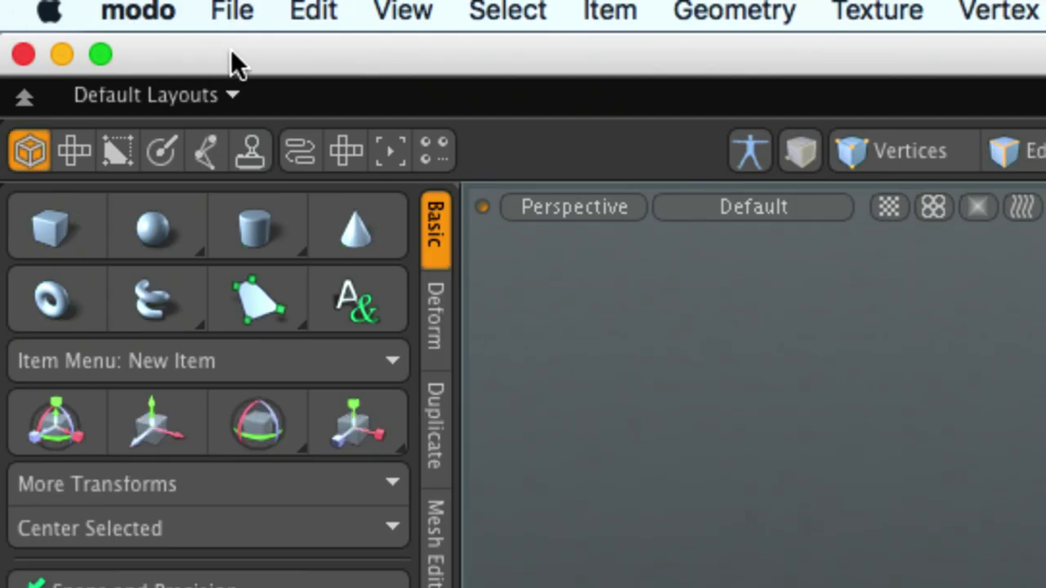
click(157, 9)
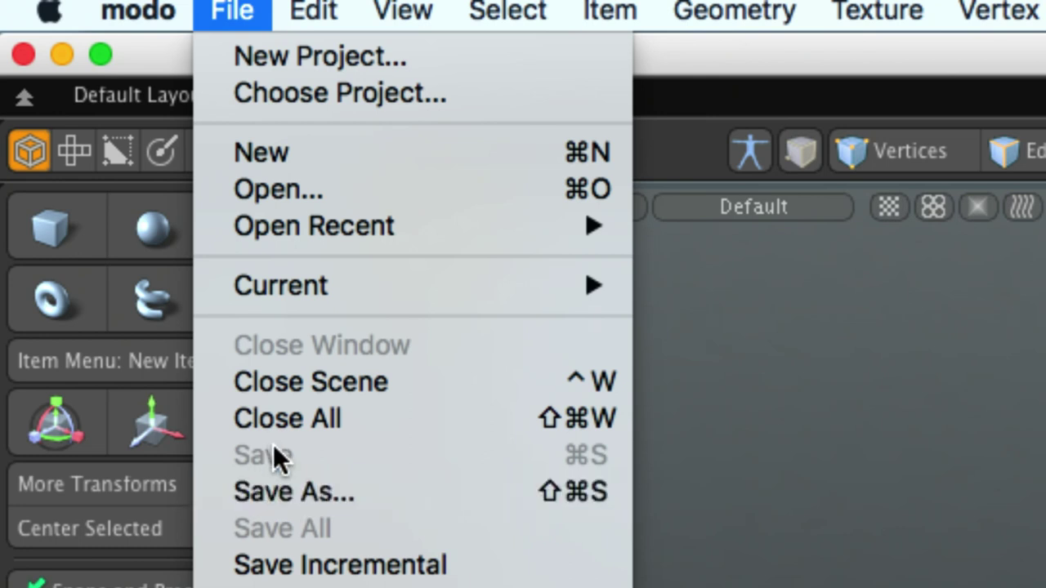
click(808, 413)
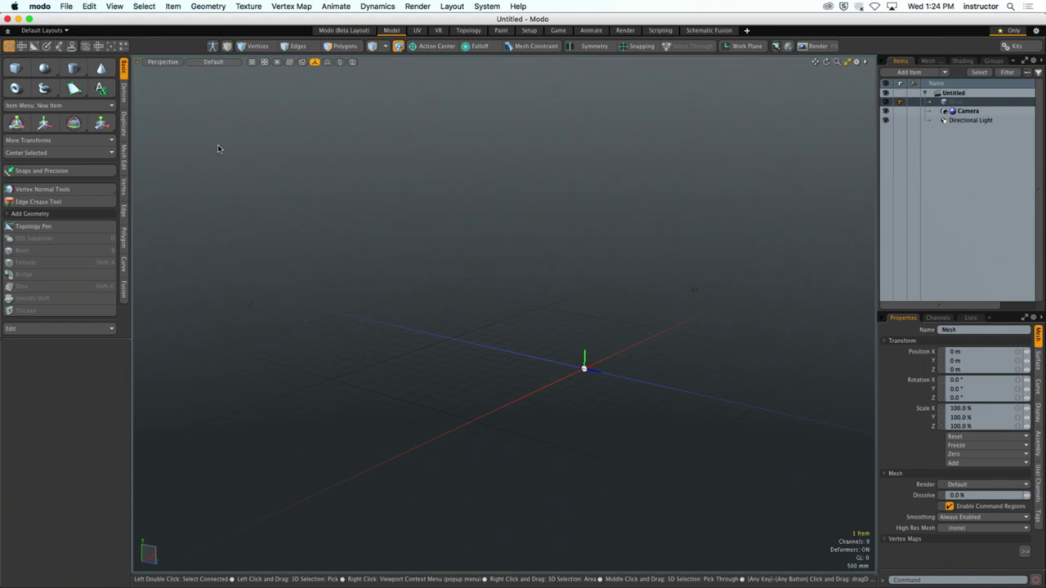
Add a unit primitive teapot in a new mesh and inspect it up close.
click(201, 7)
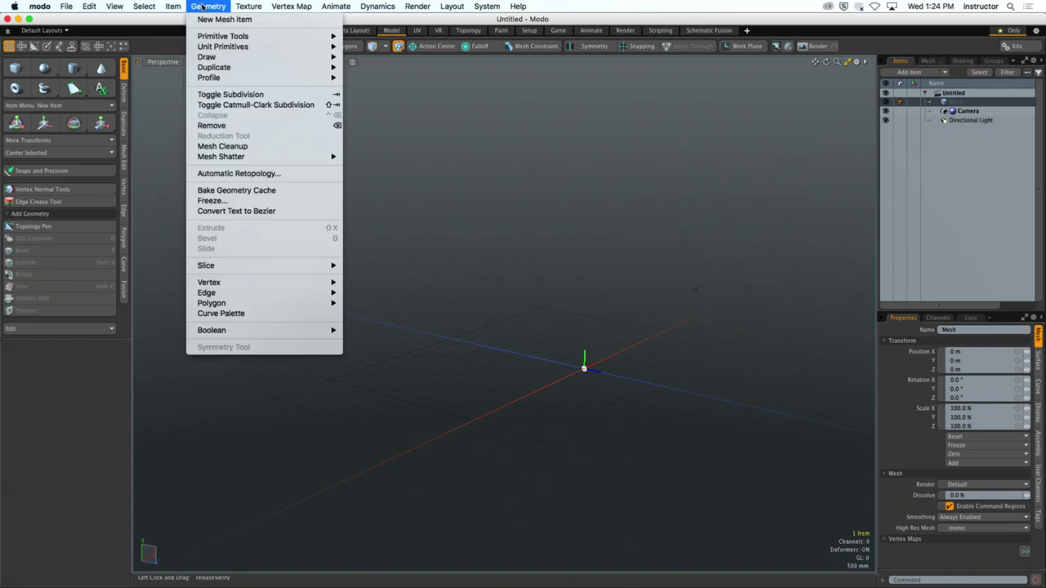
mouse_move(218, 48)
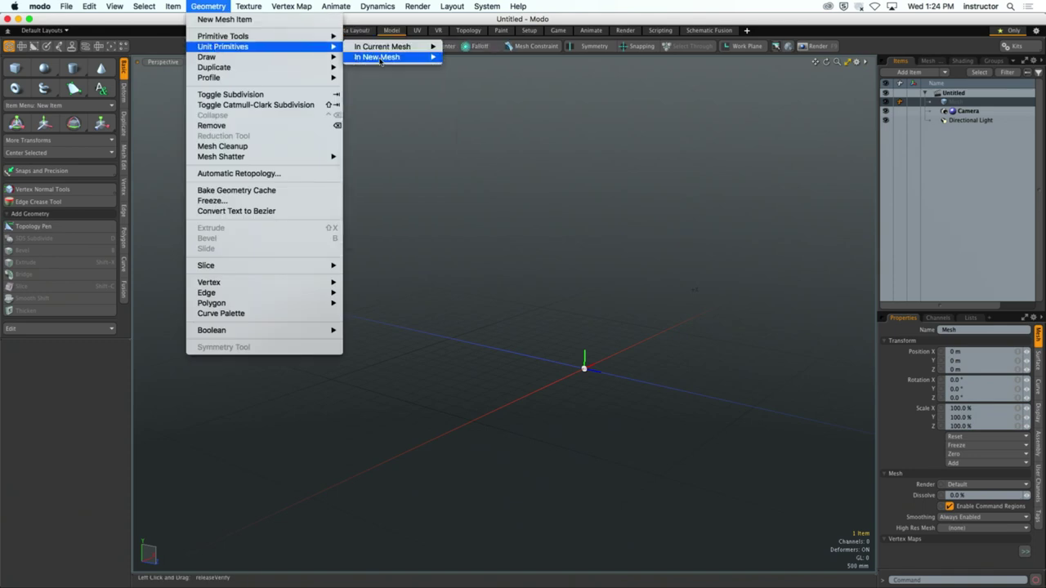
mouse_move(380, 59)
click(466, 139)
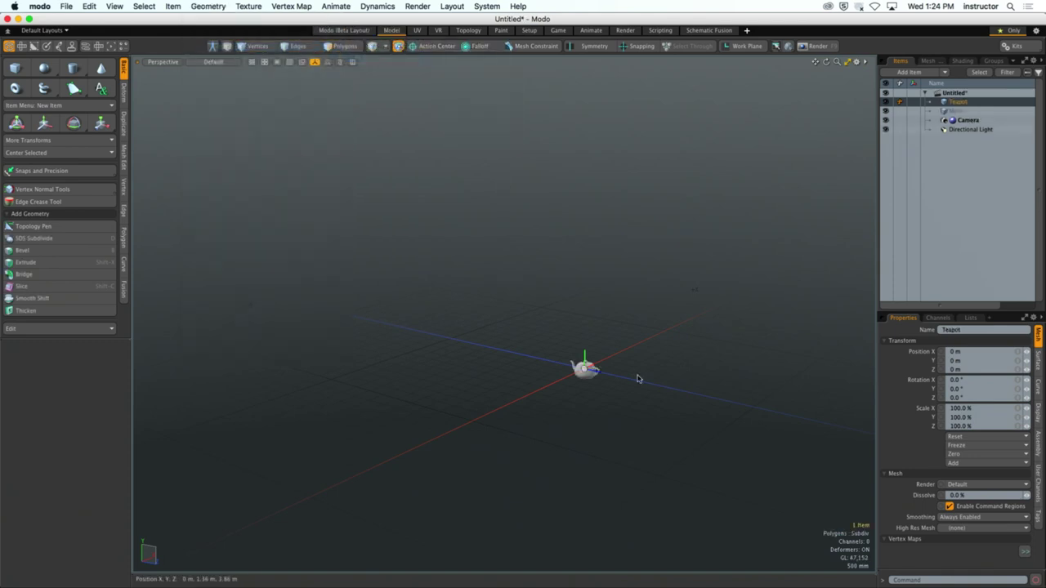
scroll(638, 378, up, 8)
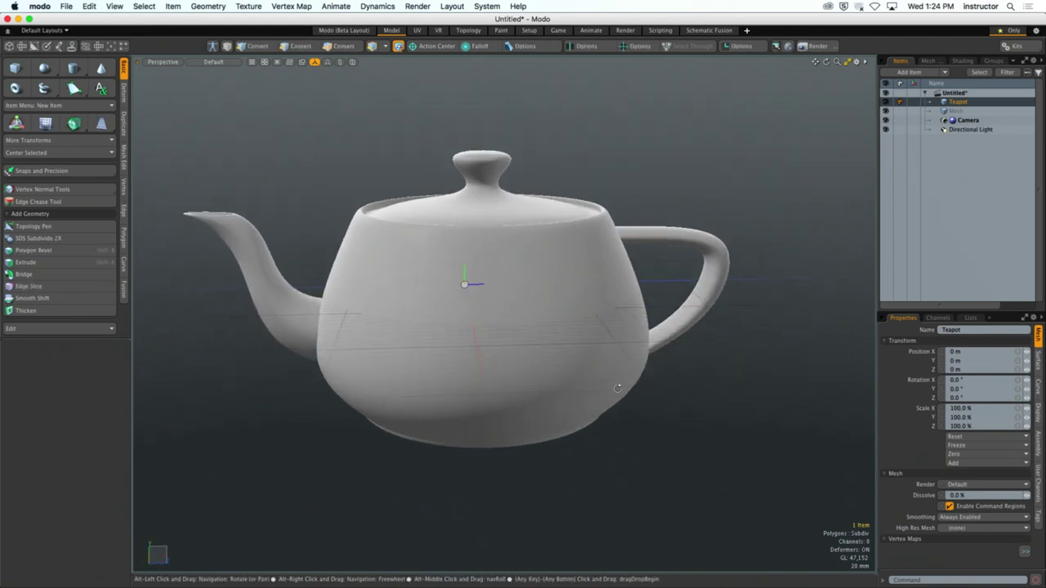
alt+drag(617, 388, 756, 402)
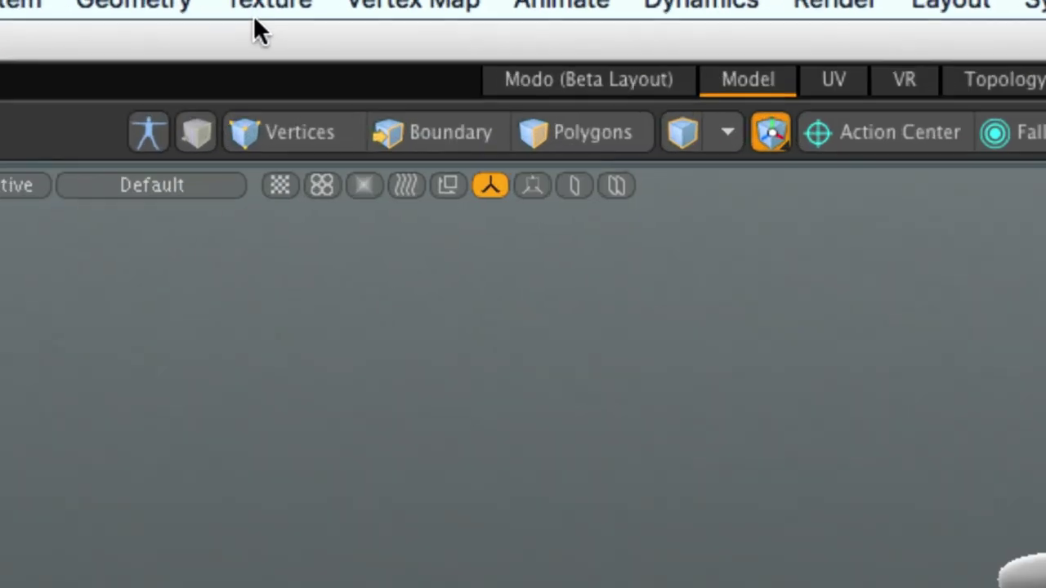
Try the Vertices, Edges and Polygons selection modes on the teapot, and return to item selection.
click(316, 140)
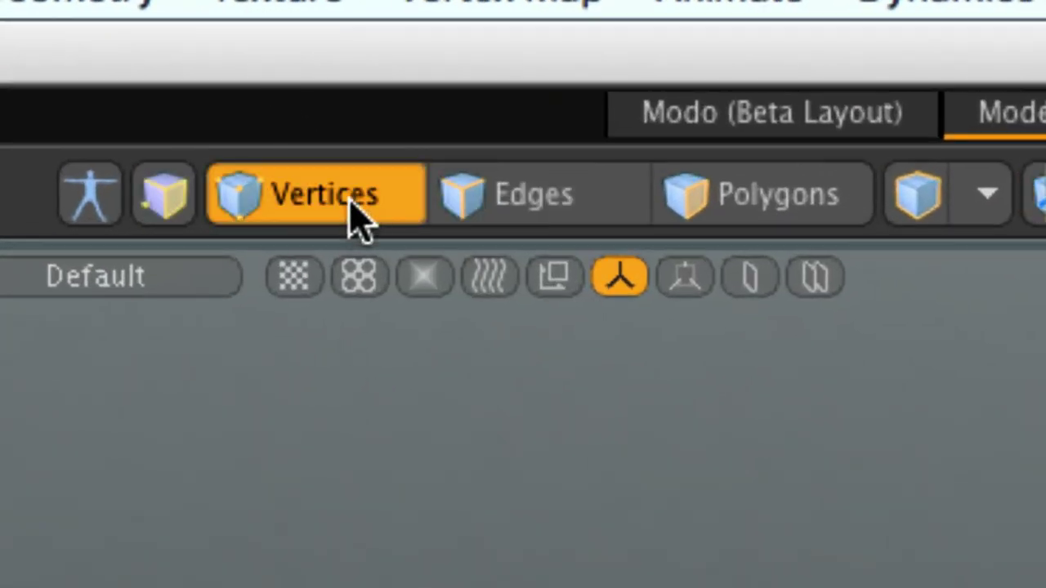
click(547, 222)
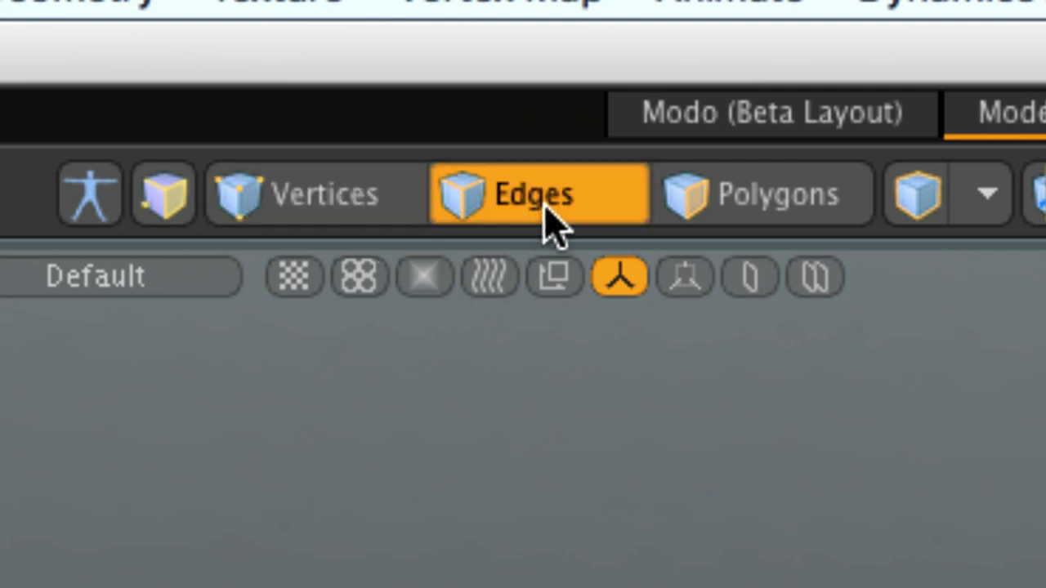
click(710, 212)
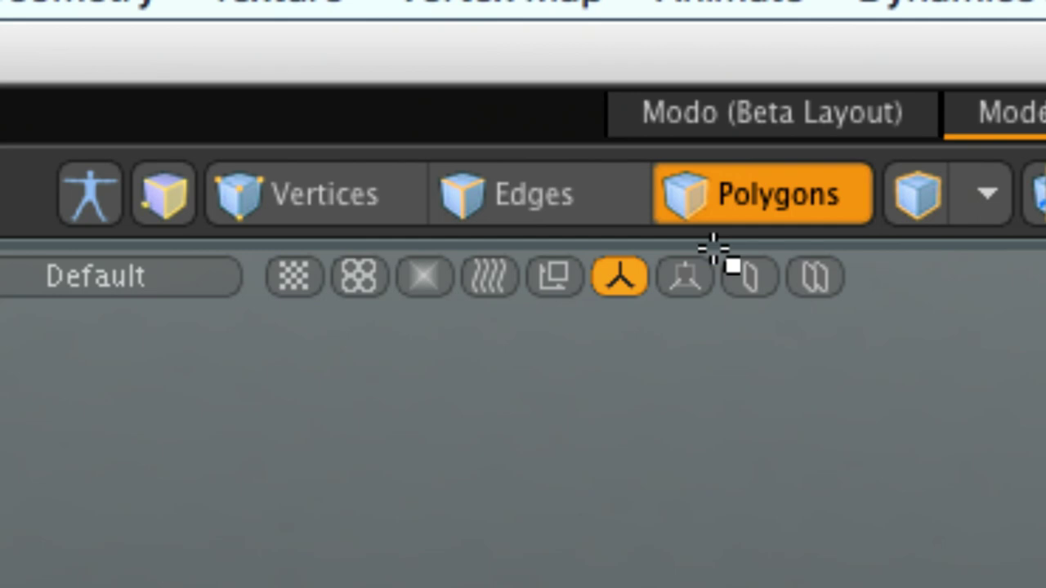
click(699, 216)
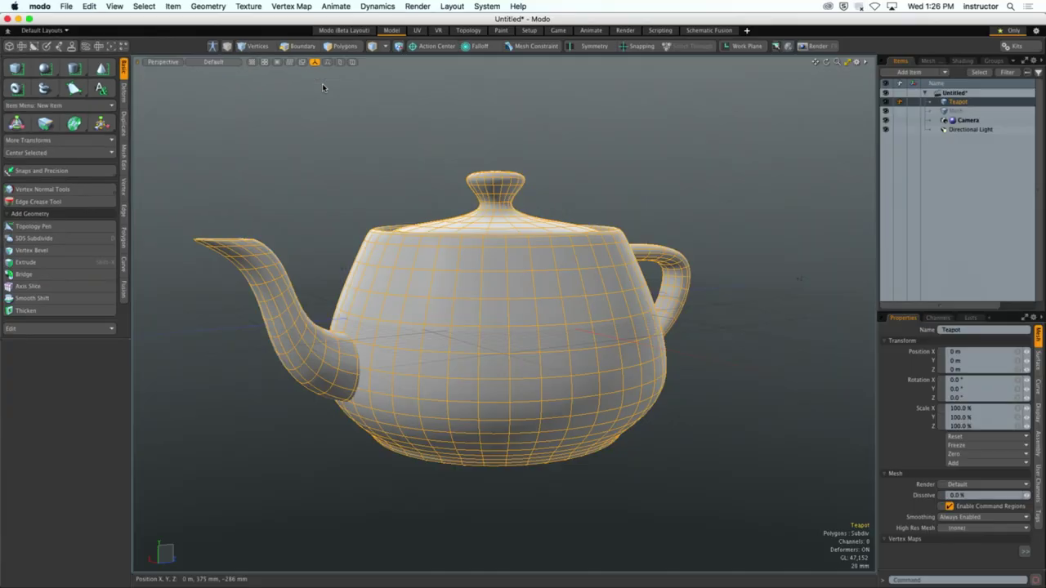
key(space)
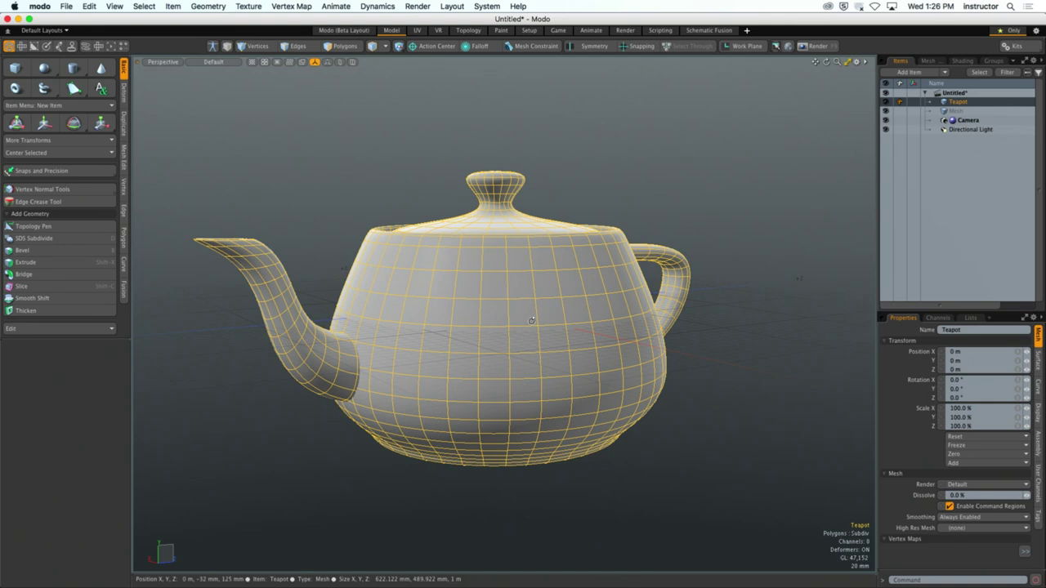
Move the teapot about 45 mm along the Z axis with the Transform tool.
alt+drag(422, 318, 561, 321)
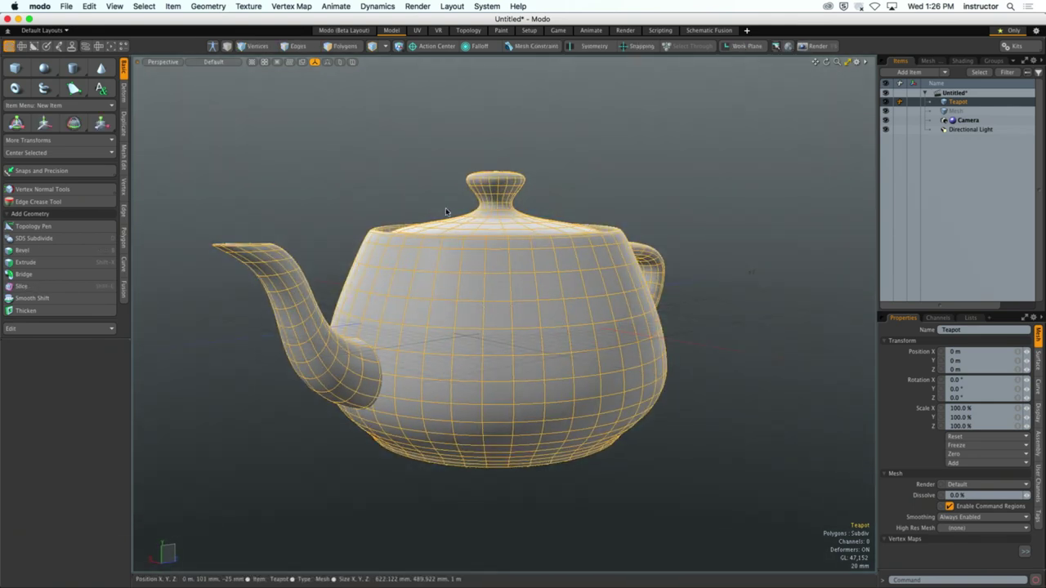
alt+drag(466, 233, 474, 236)
key(y)
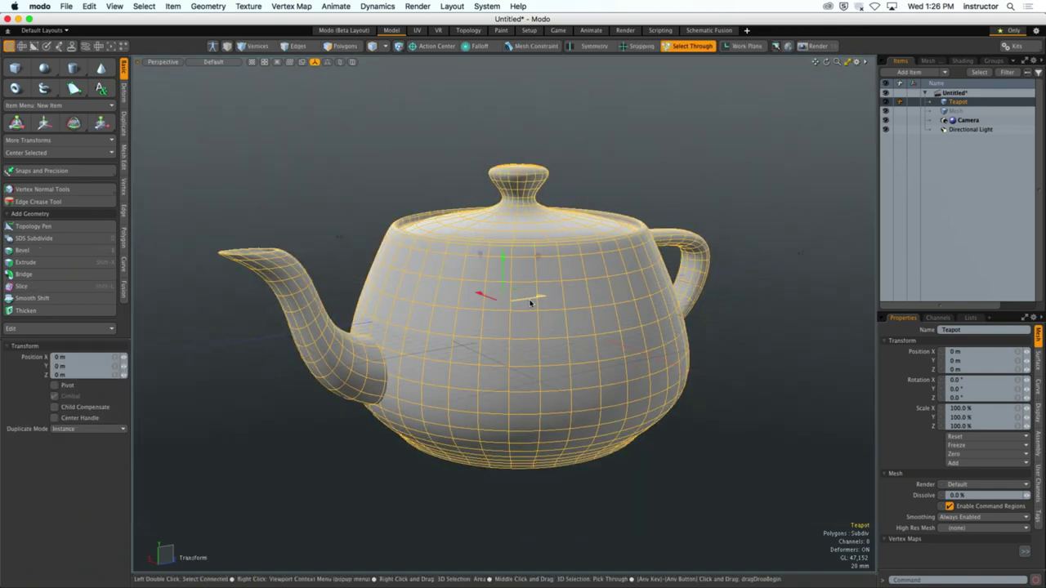
mouse_move(531, 301)
mouse_down()
mouse_move(564, 301)
mouse_move(495, 304)
mouse_move(572, 299)
mouse_move(546, 299)
mouse_move(523, 372)
mouse_move(534, 303)
mouse_up()
Try rotating the teapot 47° about Z, undo the rotation, and clear the item selection.
key(e)
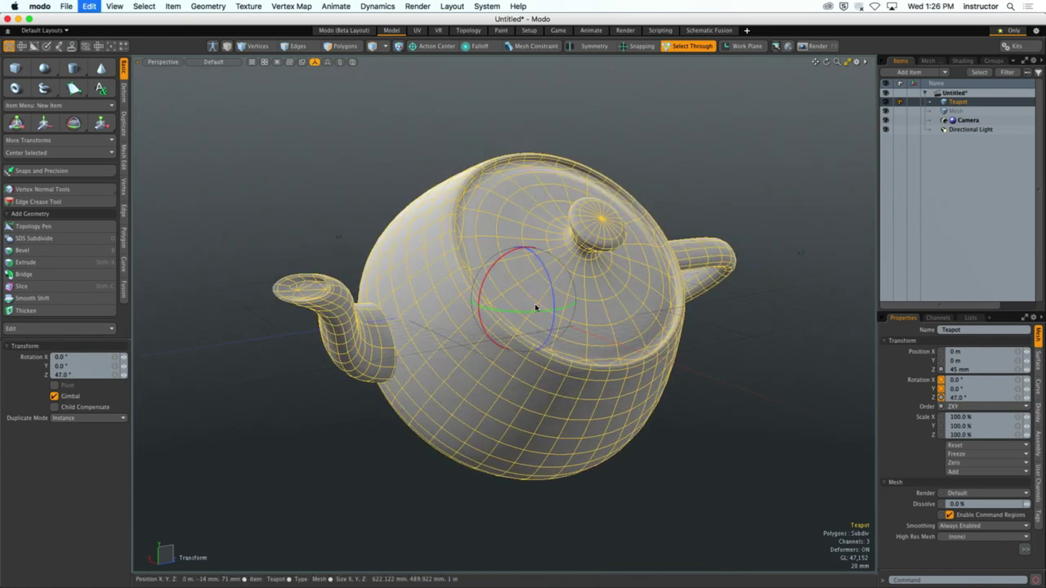
key(ctrl+z)
key(w)
click(446, 164)
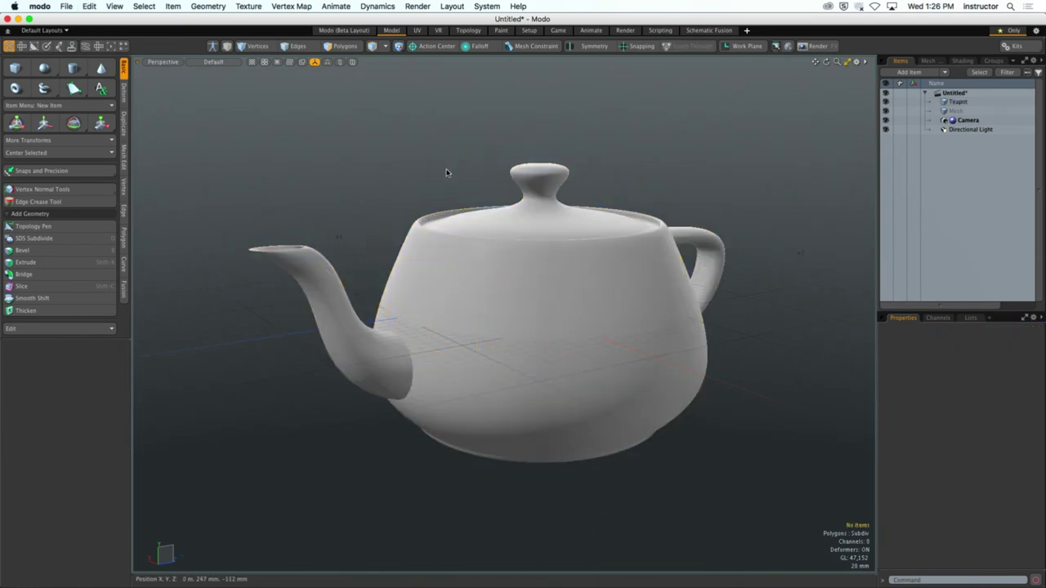
Switch to Vertices selection mode and look over the teapot mesh from several angles.
alt+drag(443, 171, 388, 155)
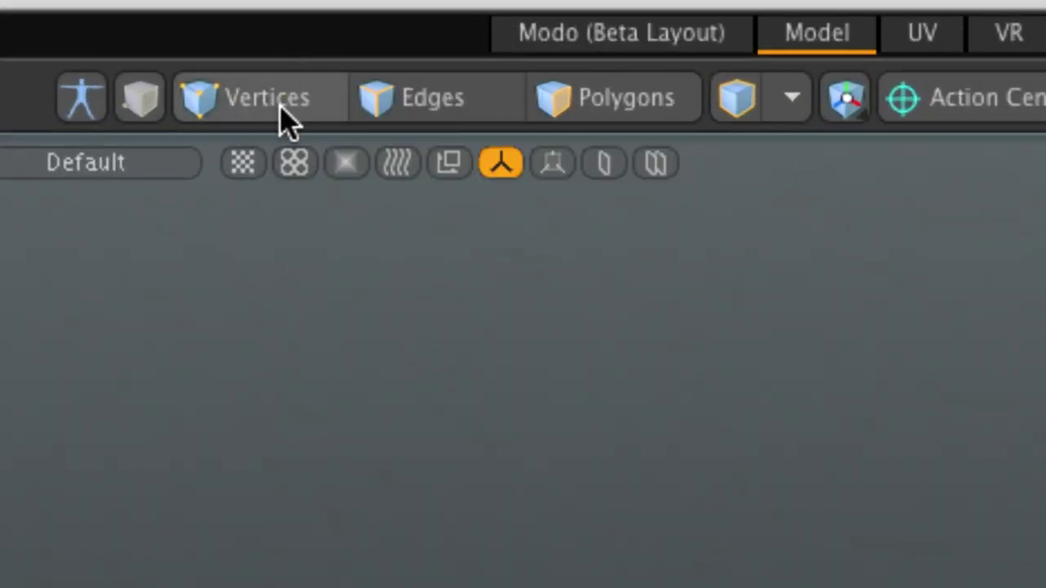
click(255, 111)
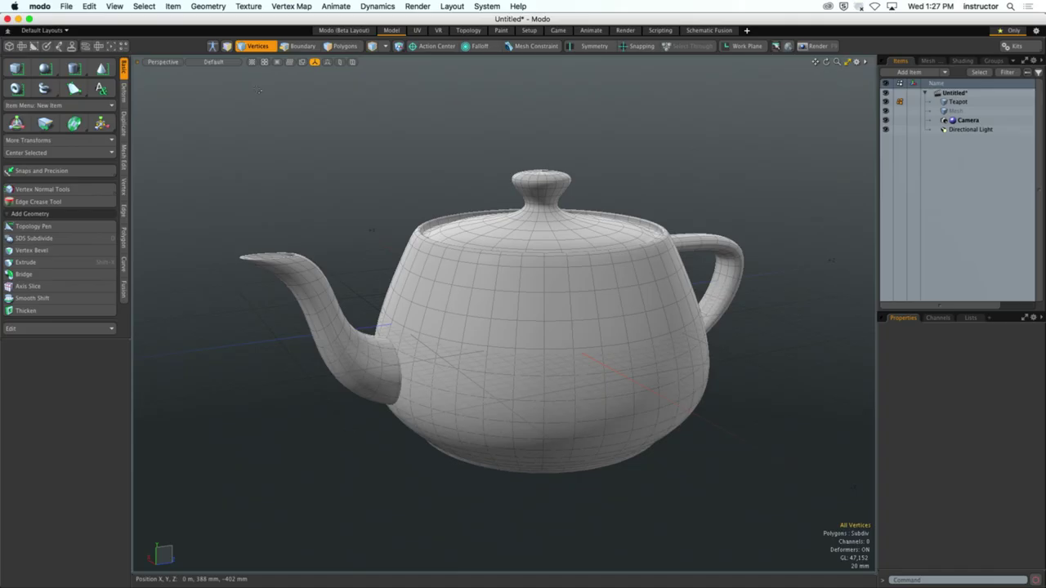
alt+drag(565, 234, 565, 246)
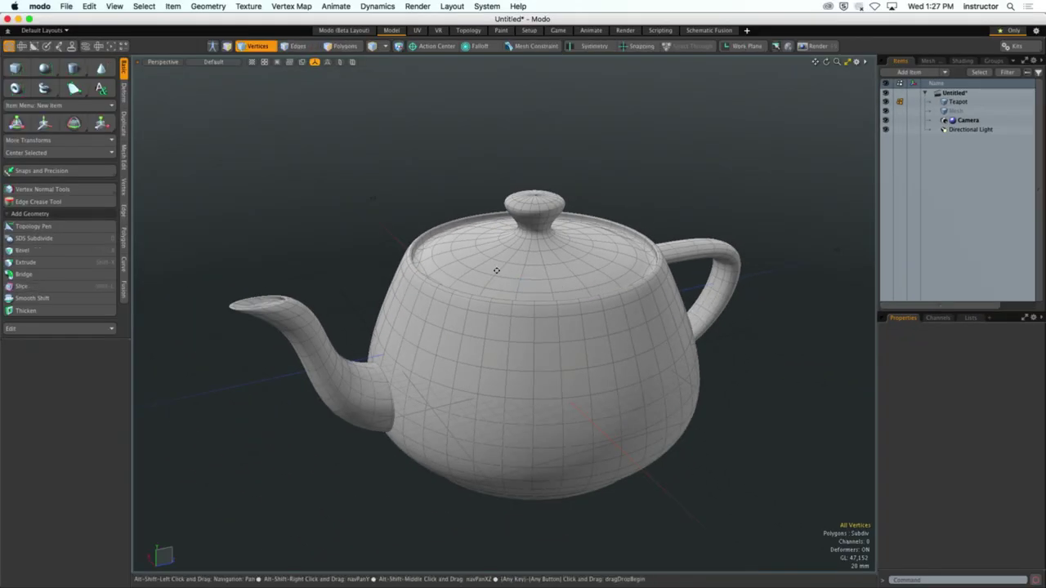
alt+shift+drag(496, 271, 496, 261)
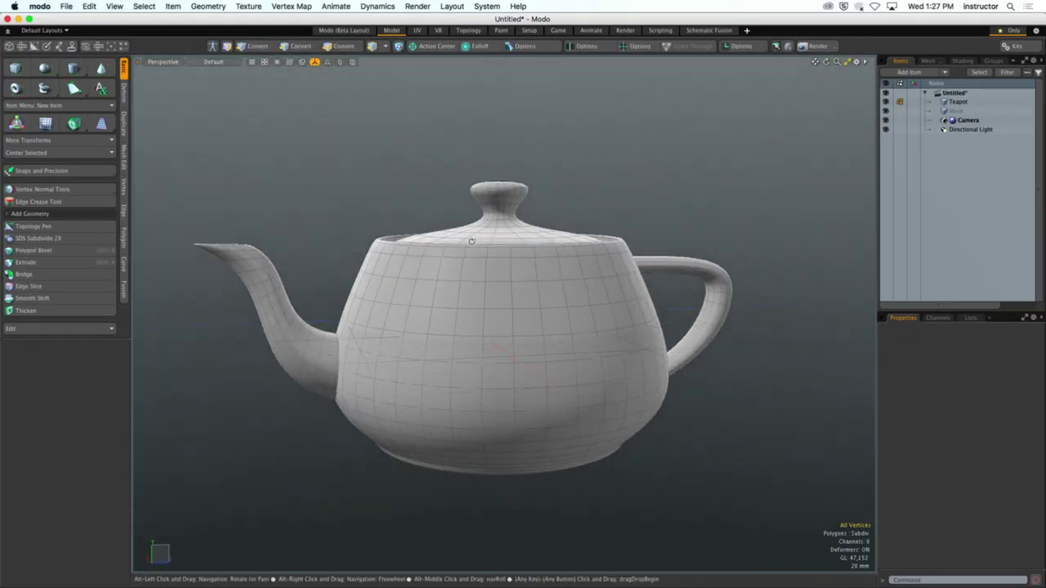
In the 3D viewport properties for active meshes, enable Independent Point Size and set the point size to 15.
key(o)
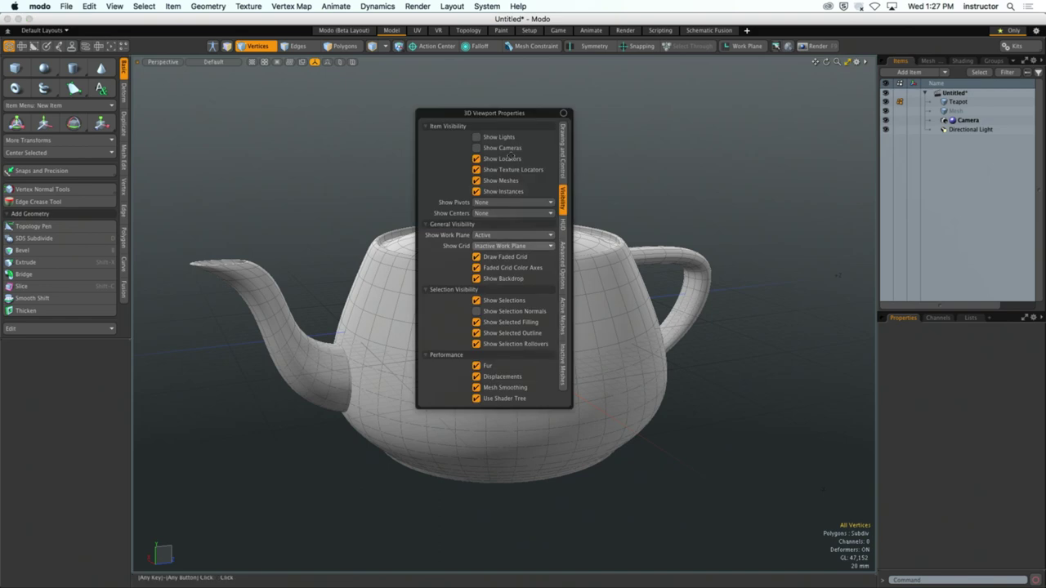
mouse_move(506, 120)
mouse_down()
mouse_move(488, 105)
mouse_move(477, 112)
mouse_move(494, 116)
mouse_up()
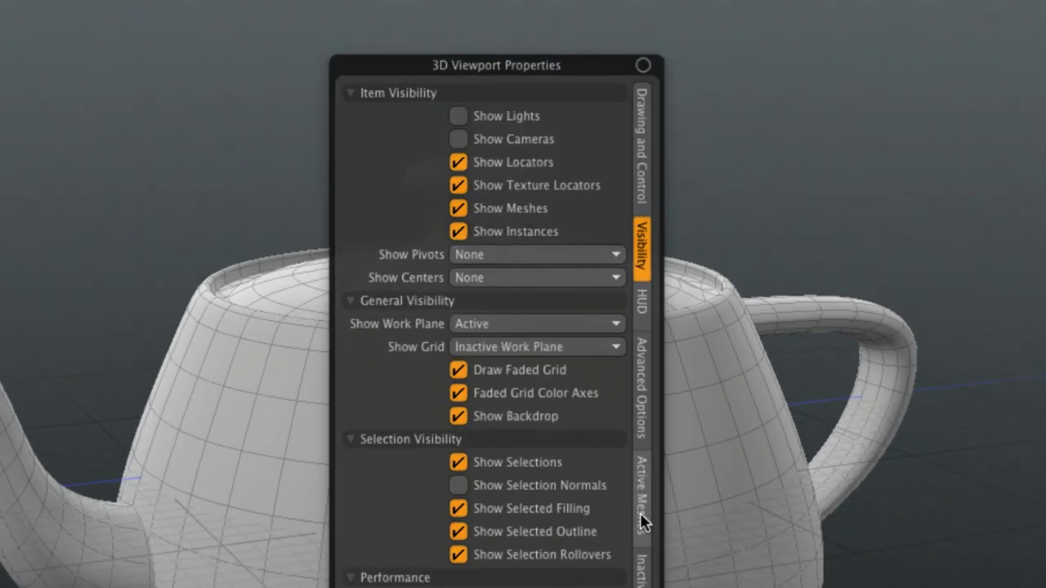
click(643, 500)
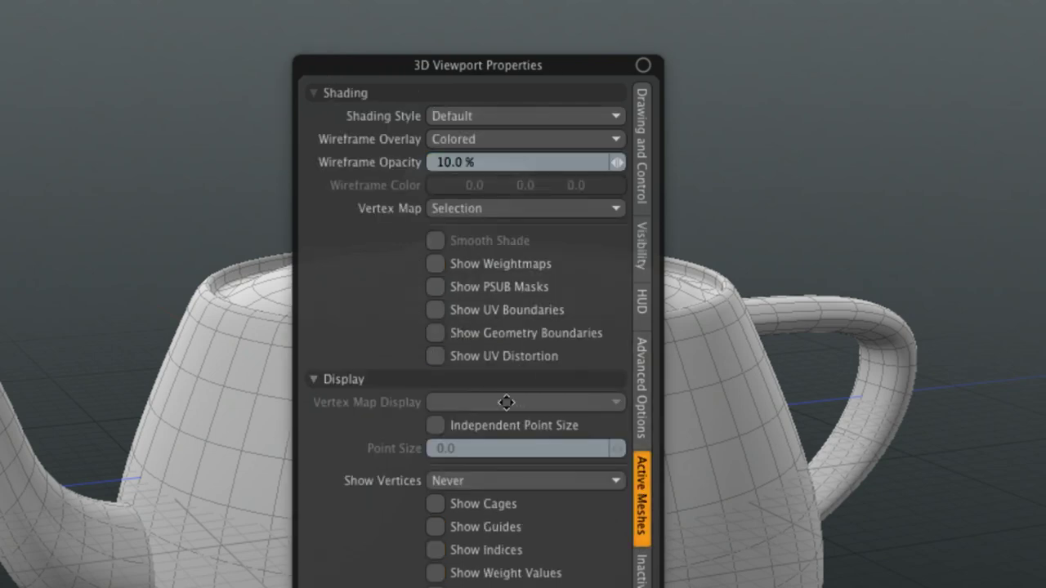
click(489, 425)
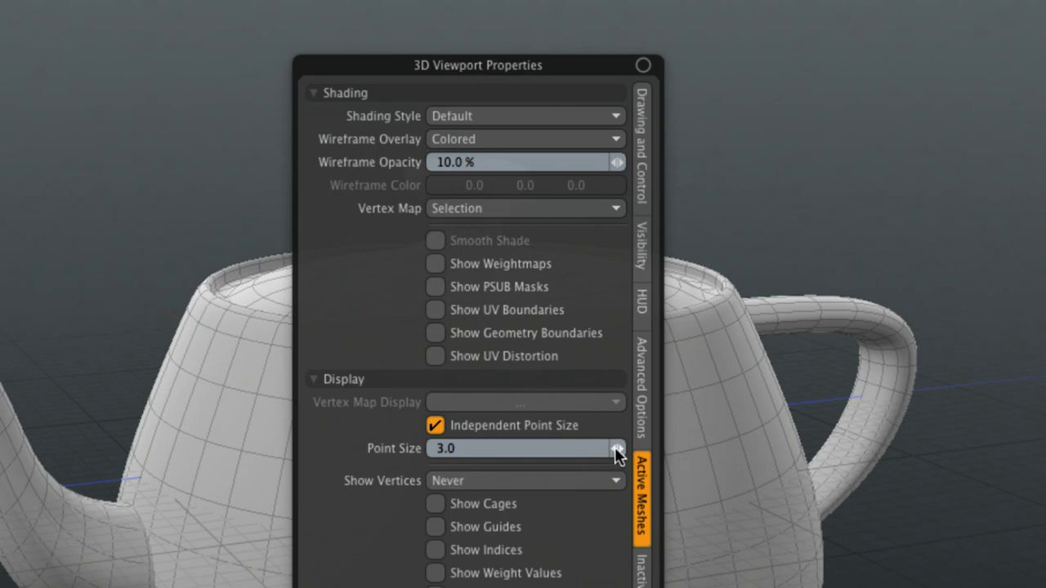
drag(619, 455, 617, 449)
click(481, 449)
text(15)
Enable Show Guides and set Show Vertices to In Vertex Mode for active meshes.
click(476, 527)
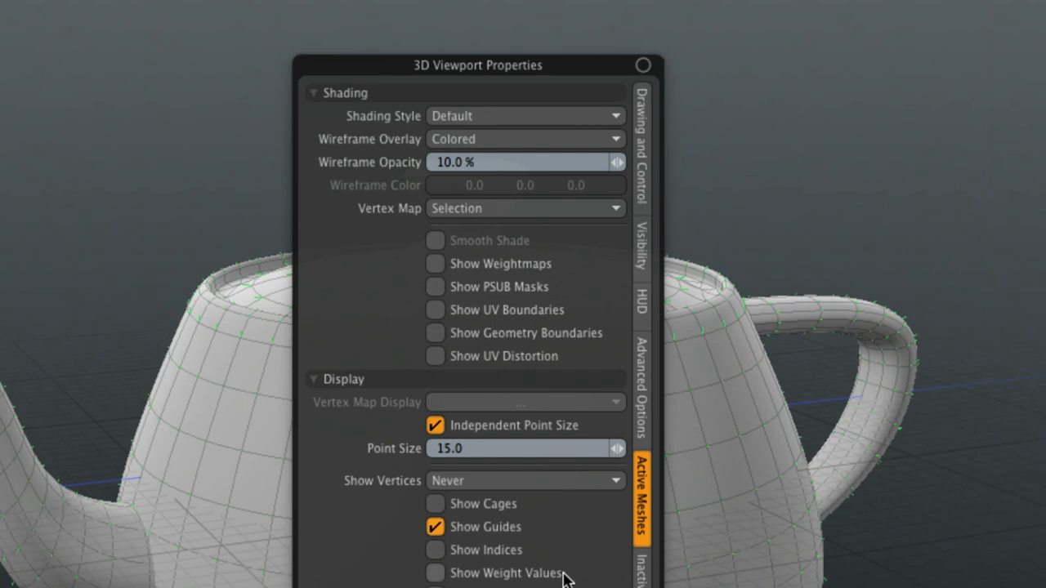
click(547, 479)
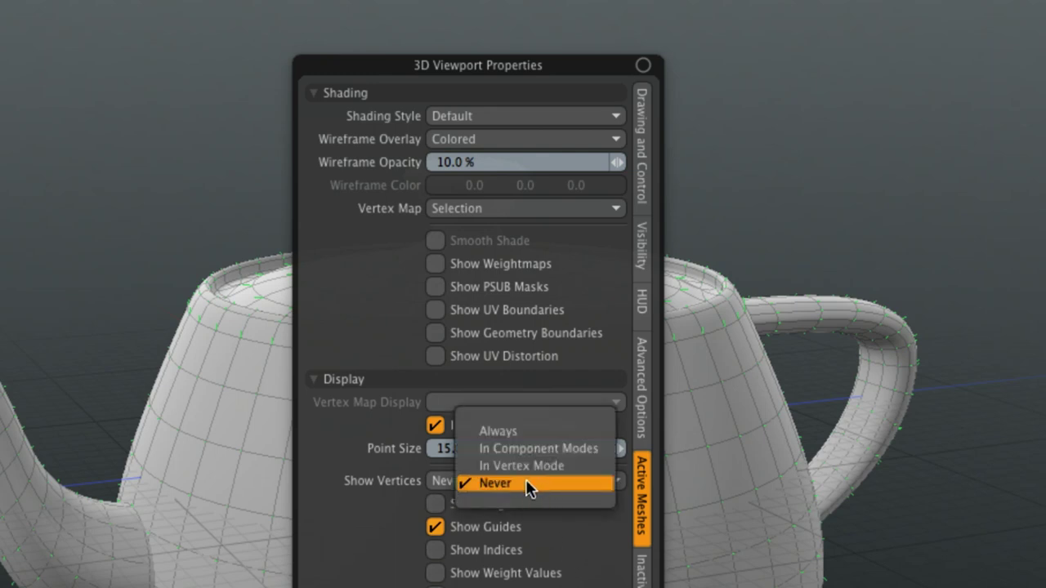
click(541, 465)
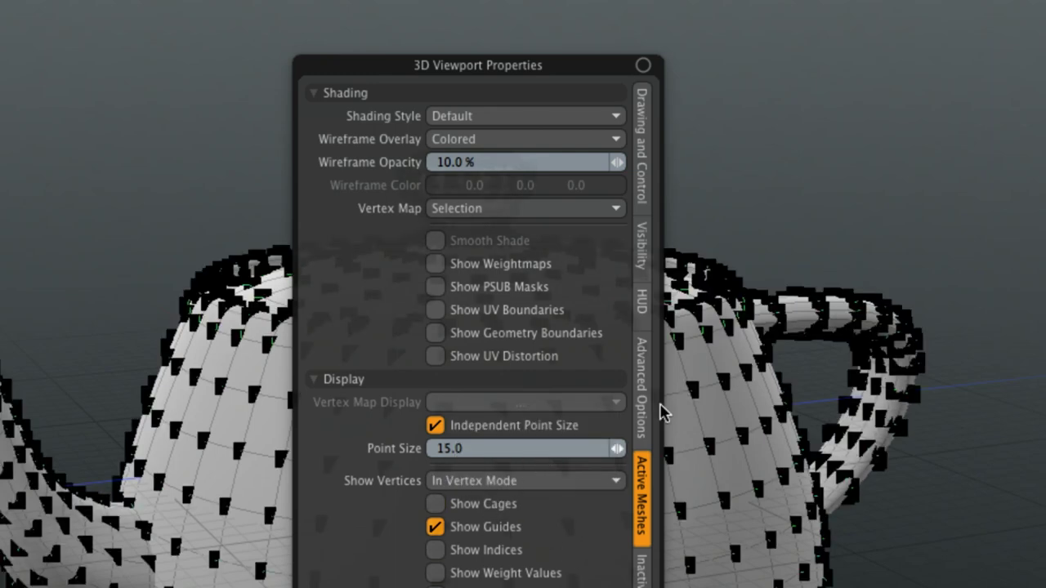
Reduce the vertex point size to 10, turn off Show Guides, and inspect the vertices around the lid.
click(470, 448)
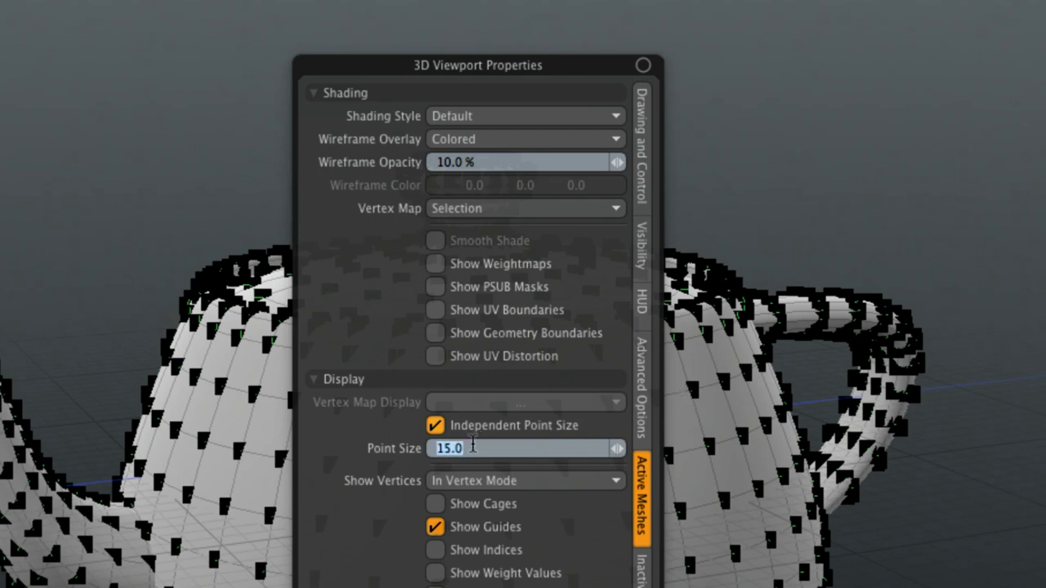
text(10)
key(Return)
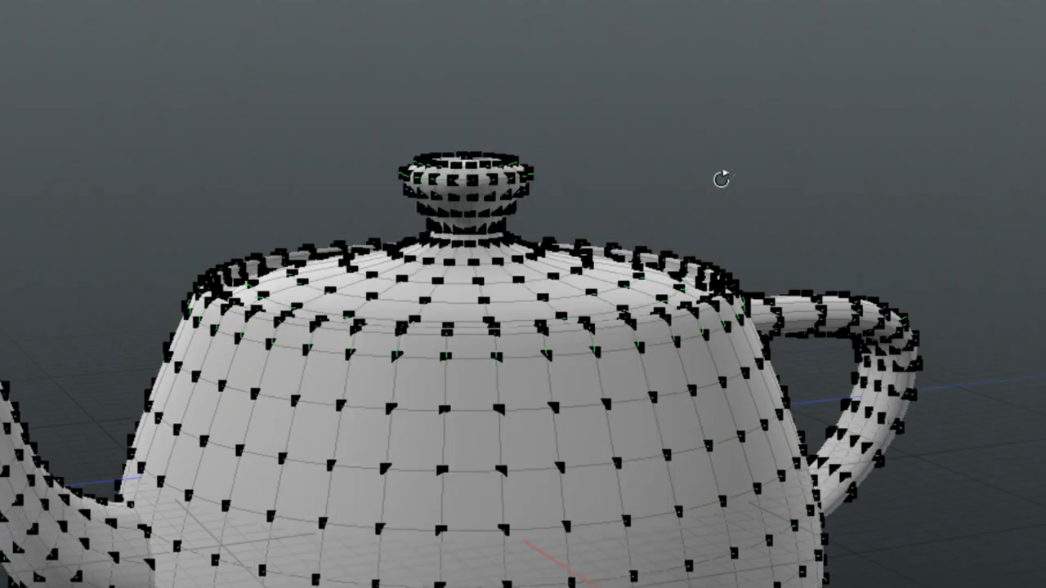
middle_drag(722, 179, 700, 158)
key(o)
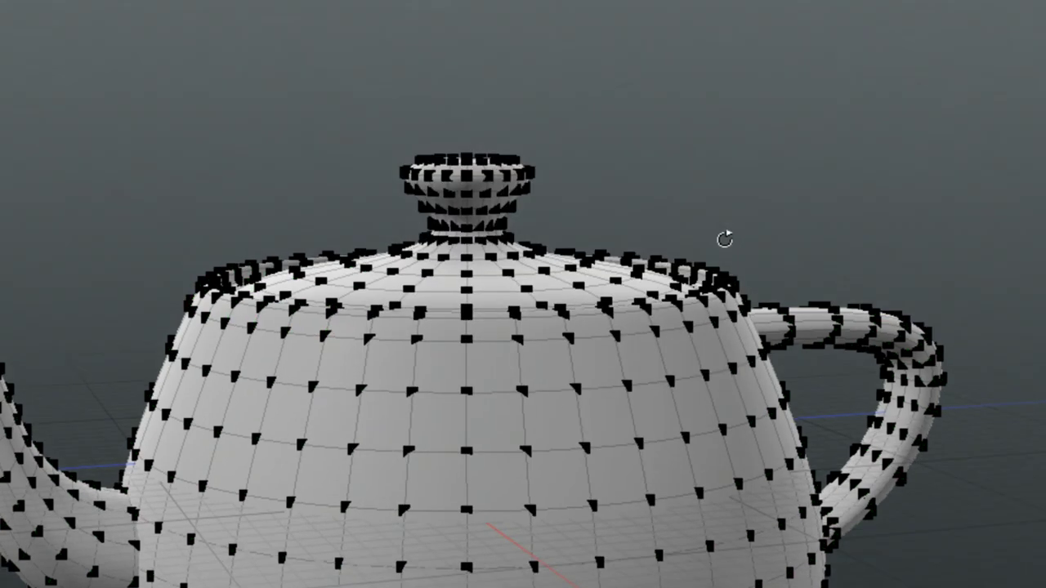
middle_drag(724, 236, 693, 346)
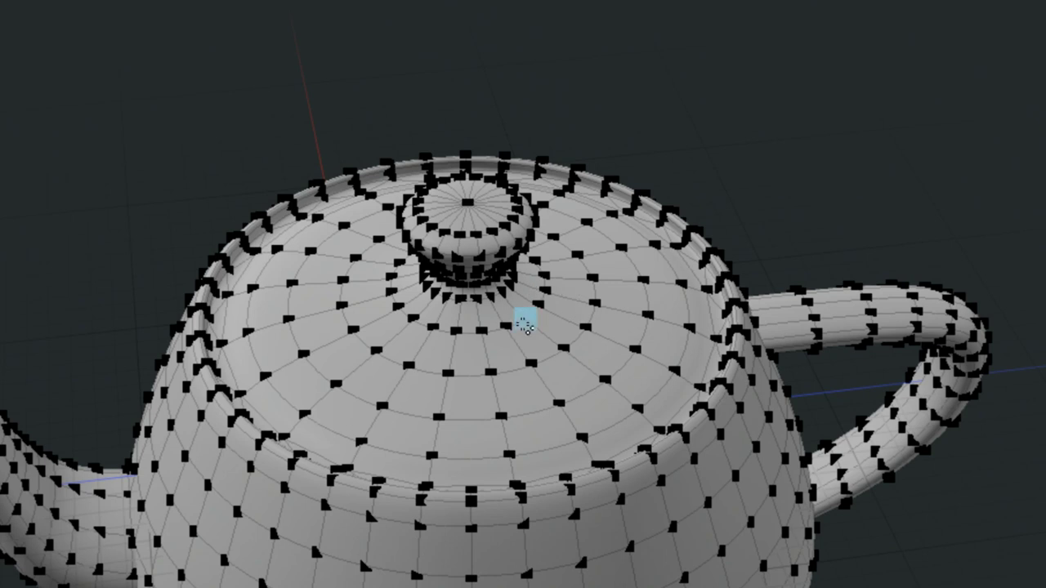
Reopen the 3D viewport properties and review the Show Vertices options, keeping In Vertex Mode.
key(o)
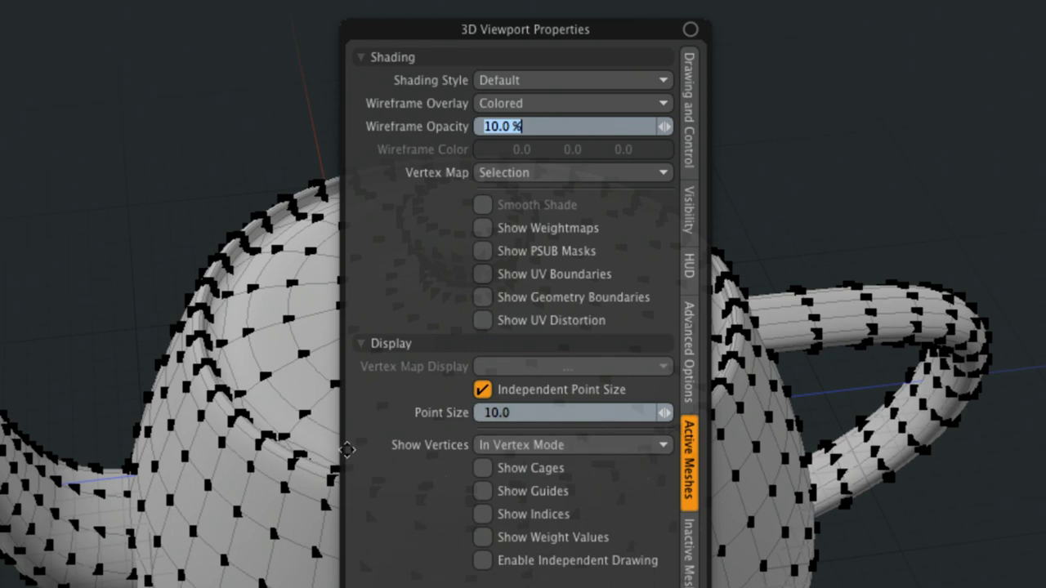
click(579, 454)
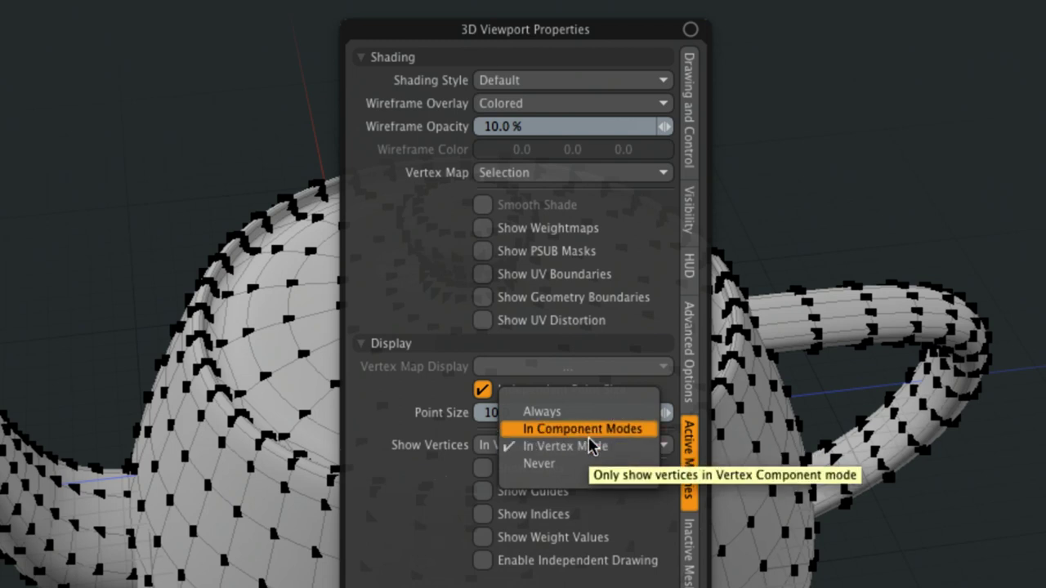
click(422, 492)
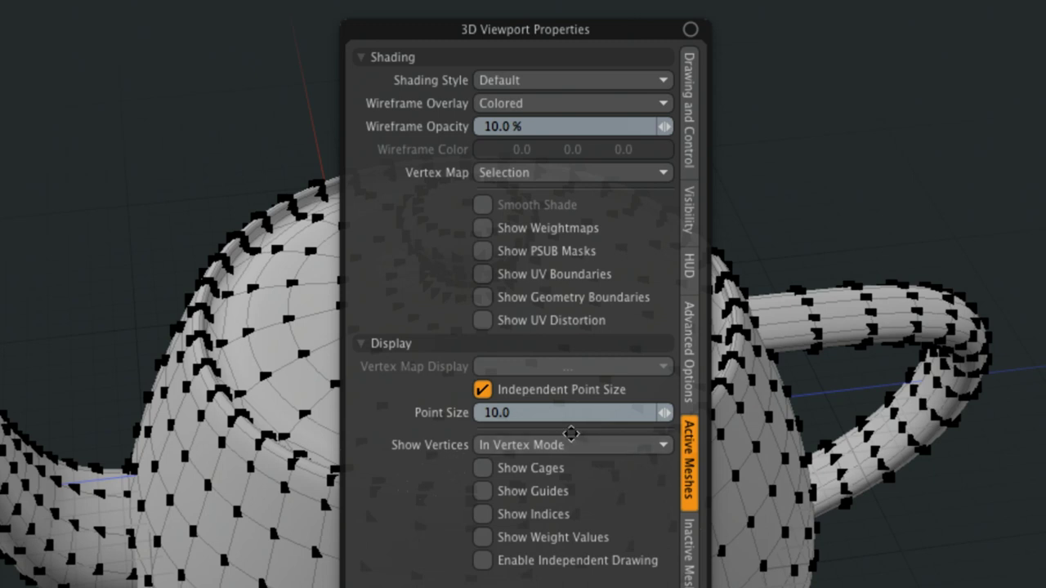
Toggle Independent Point Size off and on to compare the vertex display, leaving it enabled.
click(539, 392)
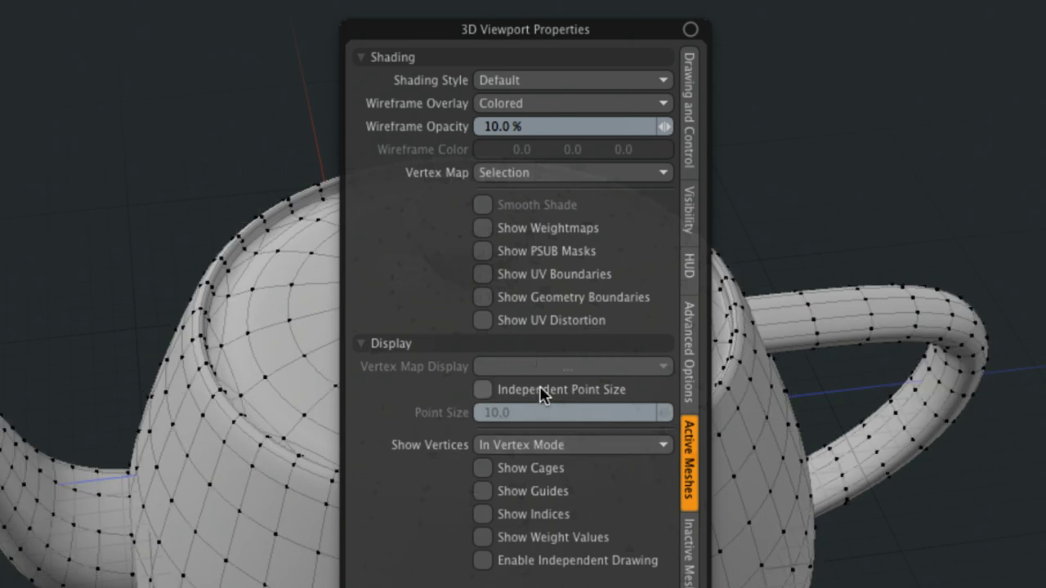
click(561, 390)
click(561, 390)
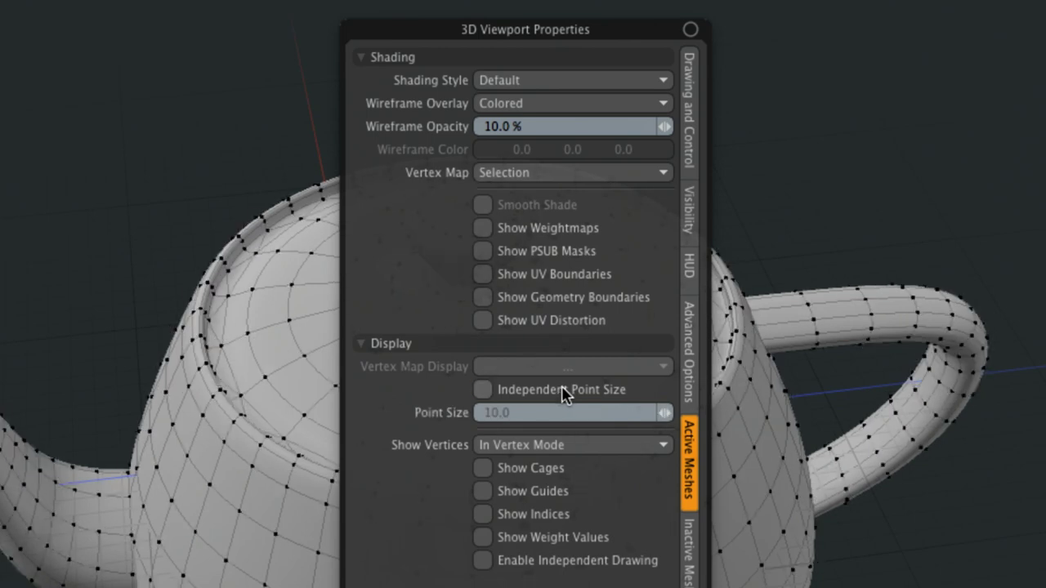
click(562, 389)
click(562, 388)
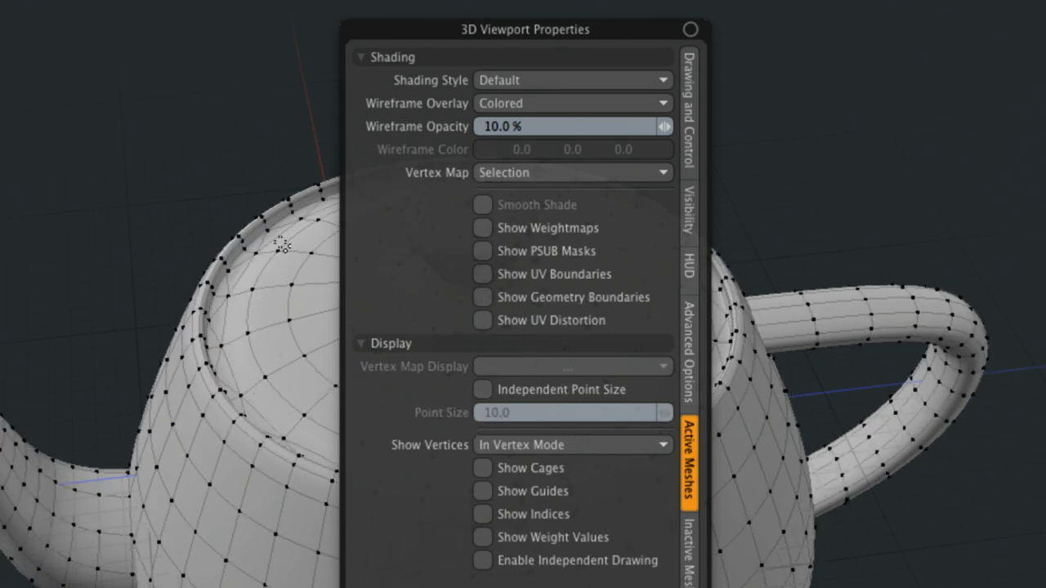
click(474, 395)
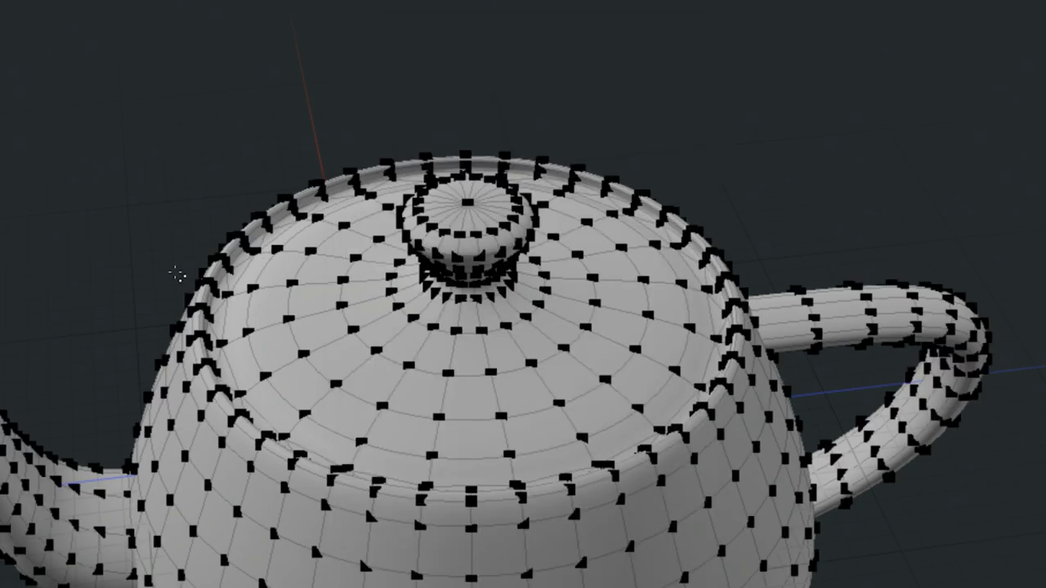
Switch to Polygons selection mode and select individual polygons one after another on the teapot's body.
alt+drag(180, 274, 376, 320)
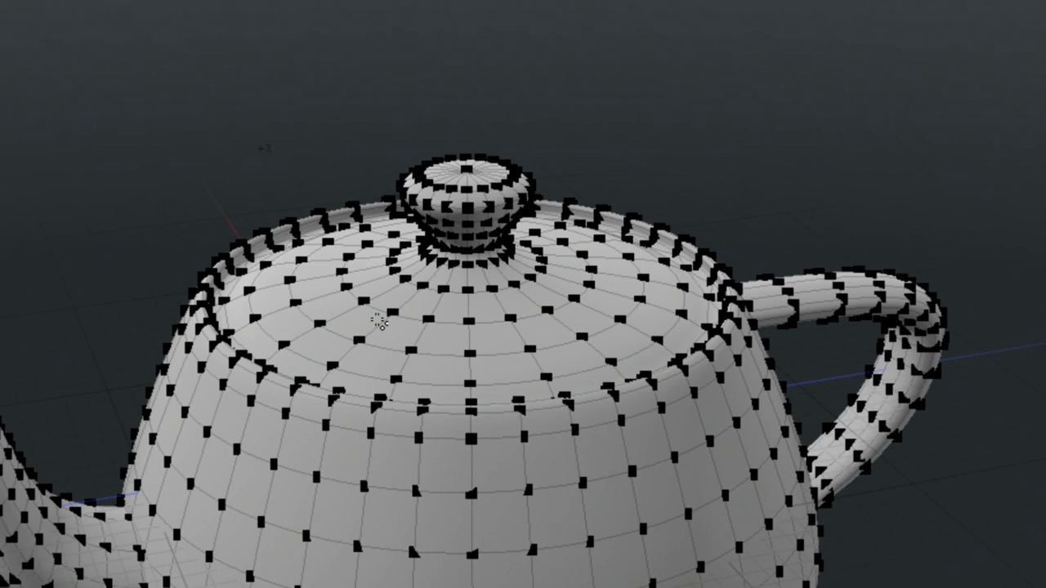
key(F8)
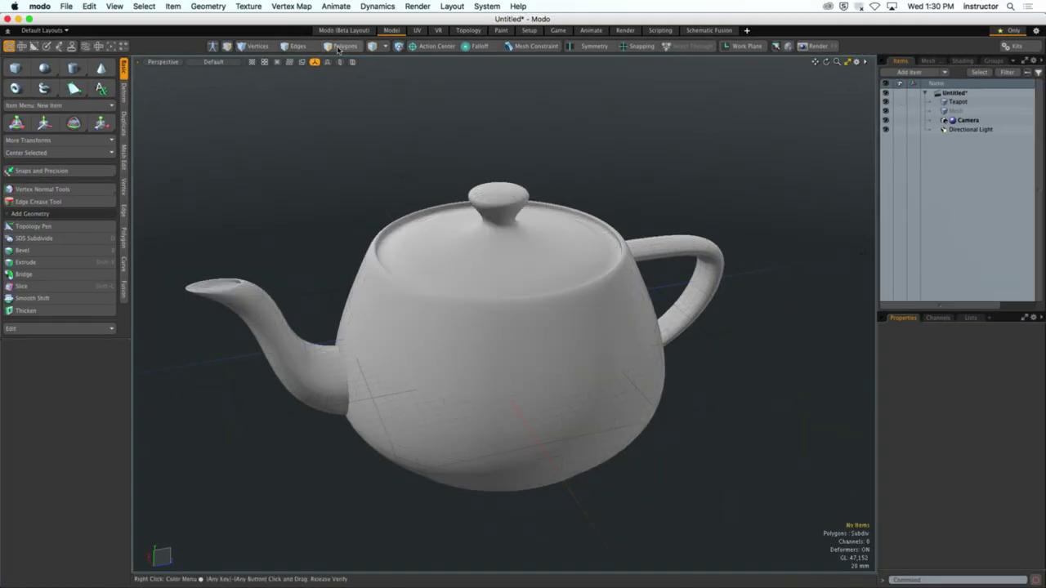
click(514, 322)
click(541, 318)
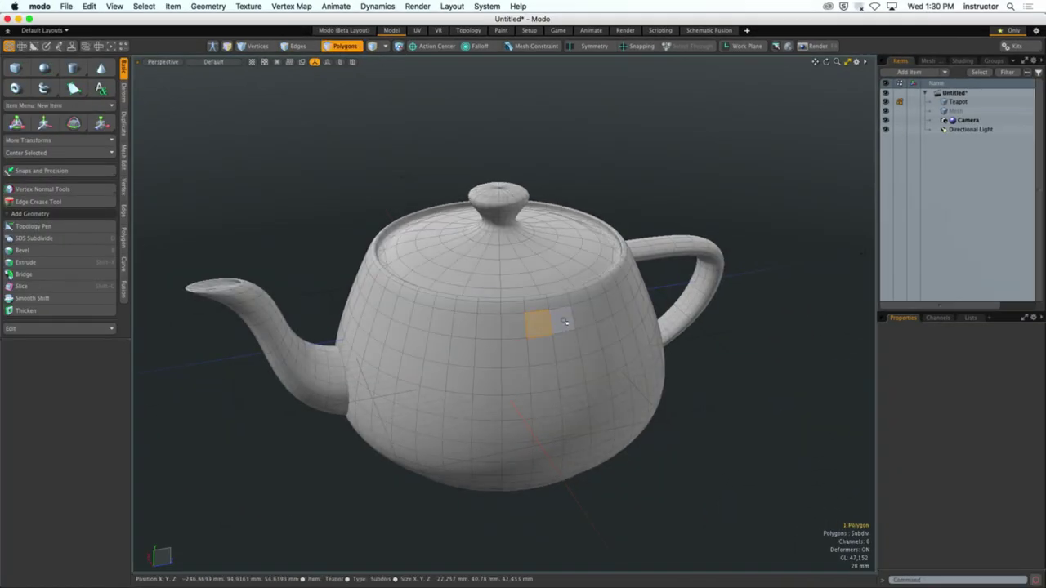
click(562, 321)
click(583, 315)
click(589, 338)
click(568, 369)
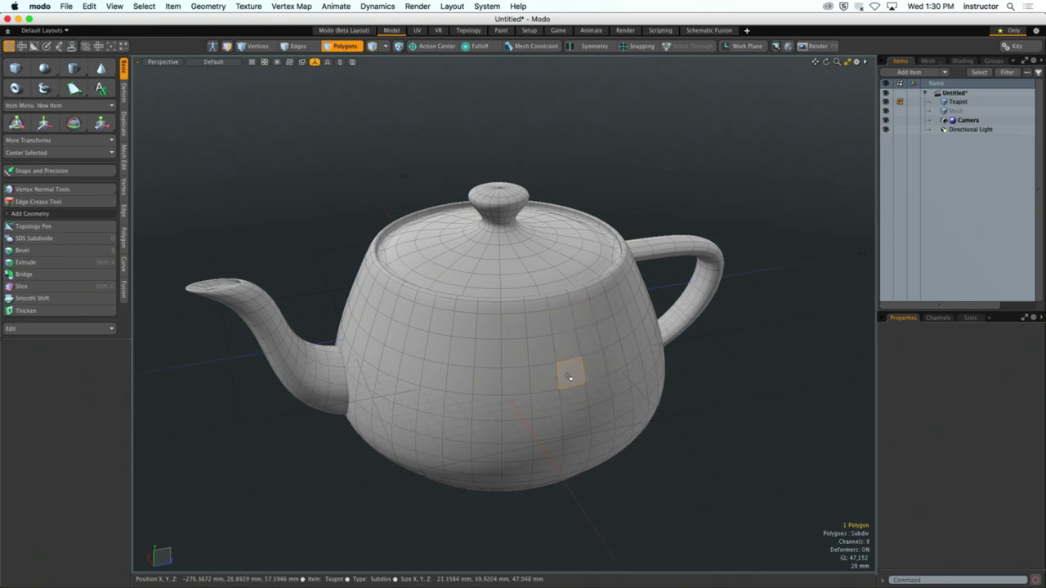
click(543, 379)
click(518, 382)
Select a single triangular polygon on top of the lid knob, seen close up from above.
alt+drag(575, 376, 500, 229)
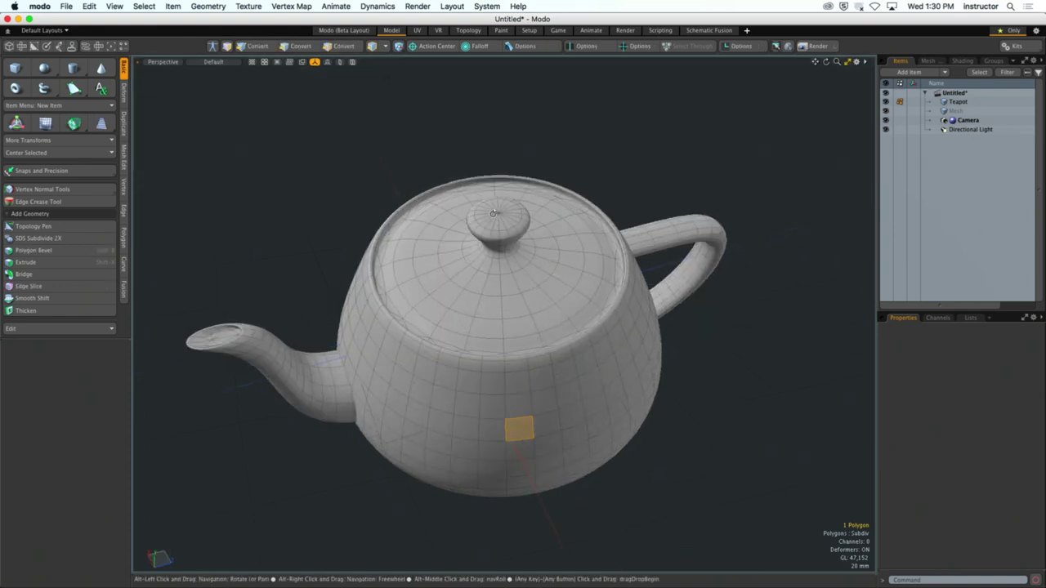
scroll(500, 226, up, 5)
scroll(500, 225, up, 3)
alt+drag(506, 276, 537, 299)
click(509, 264)
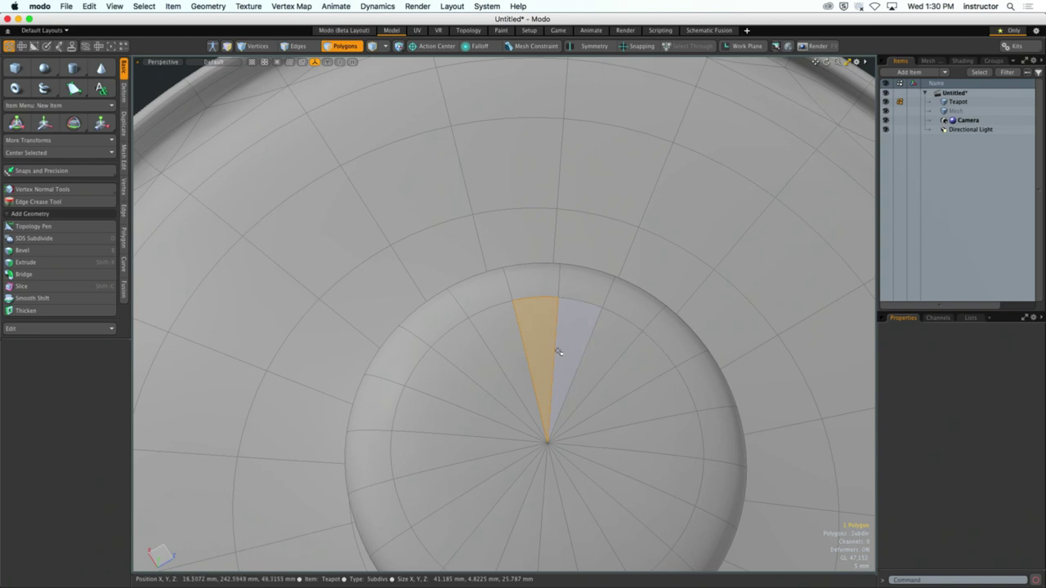
Switch to Vertices selection mode and select the three corner vertices of the triangle on the lid knob.
key(1)
click(511, 300)
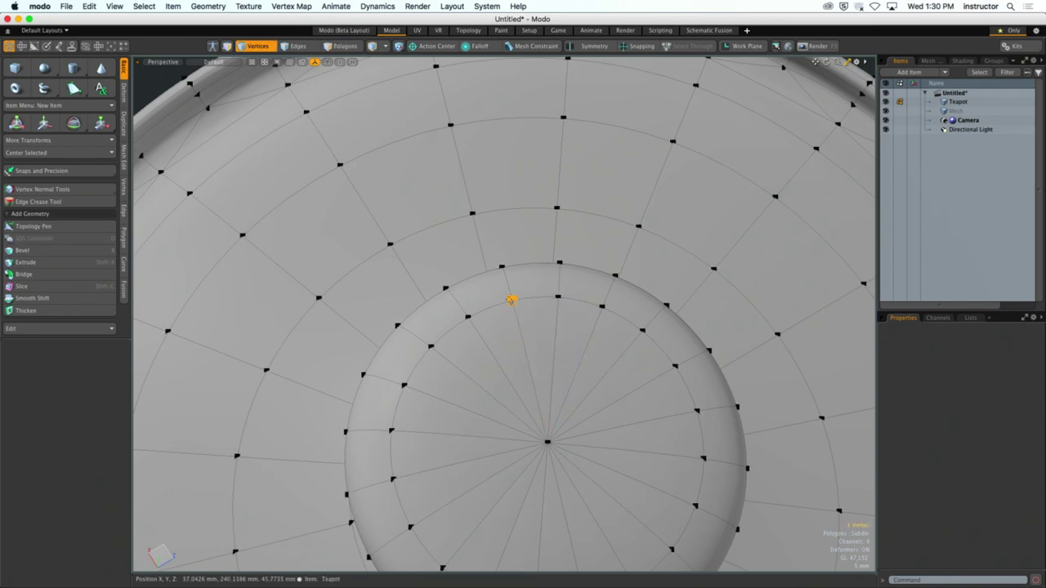
shift+click(558, 296)
shift+click(547, 442)
alt+drag(546, 442, 571, 245)
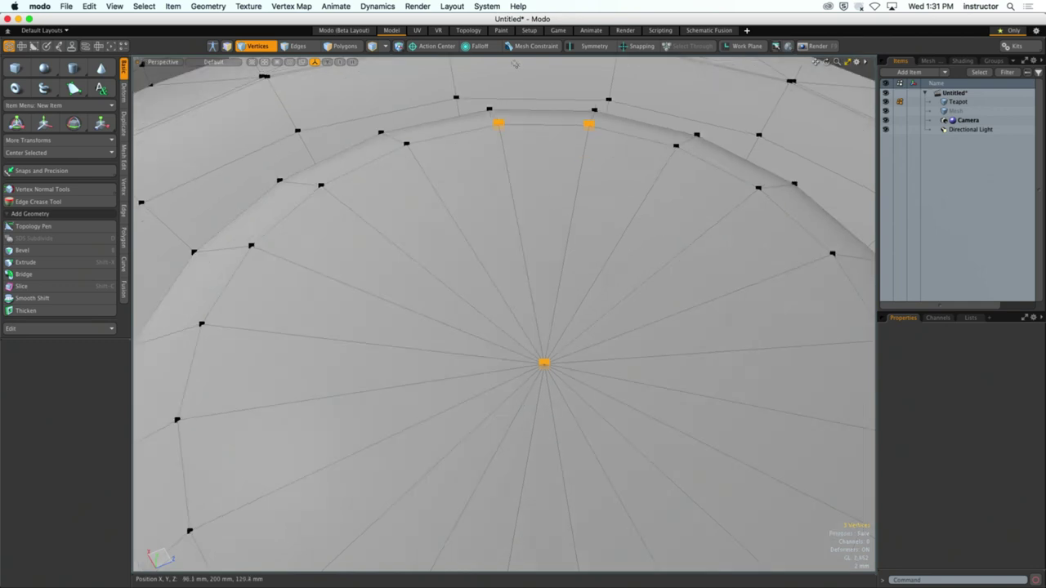
Toggle the teapot's subdivision smoothing on and off to compare the knob's shape, leaving it as plain faces.
key(alt)
alt+drag(467, 280, 500, 212)
key(Tab)
key(Tab)
key(Tab)
key(Tab)
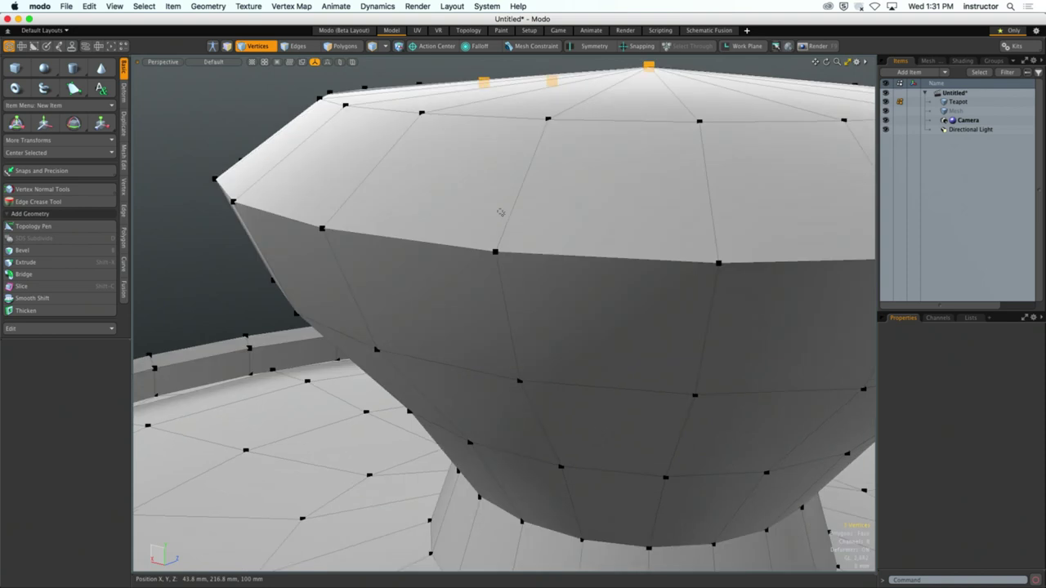
Compare the lid knob with subdivision smoothing on and off again, and examine its triangular top faces from above.
key(Tab)
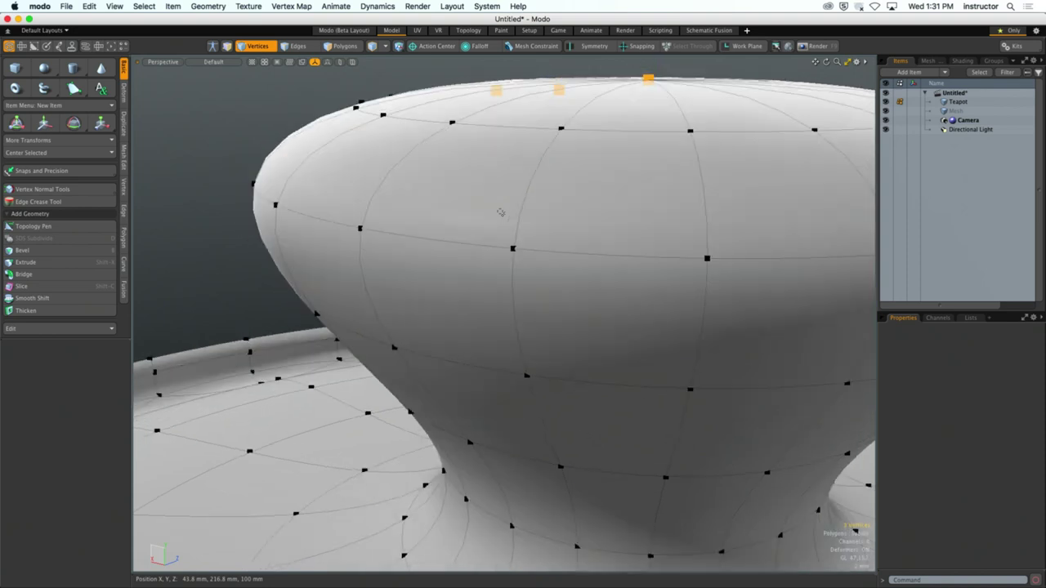
key(Tab)
key(Tab)
key(Tab)
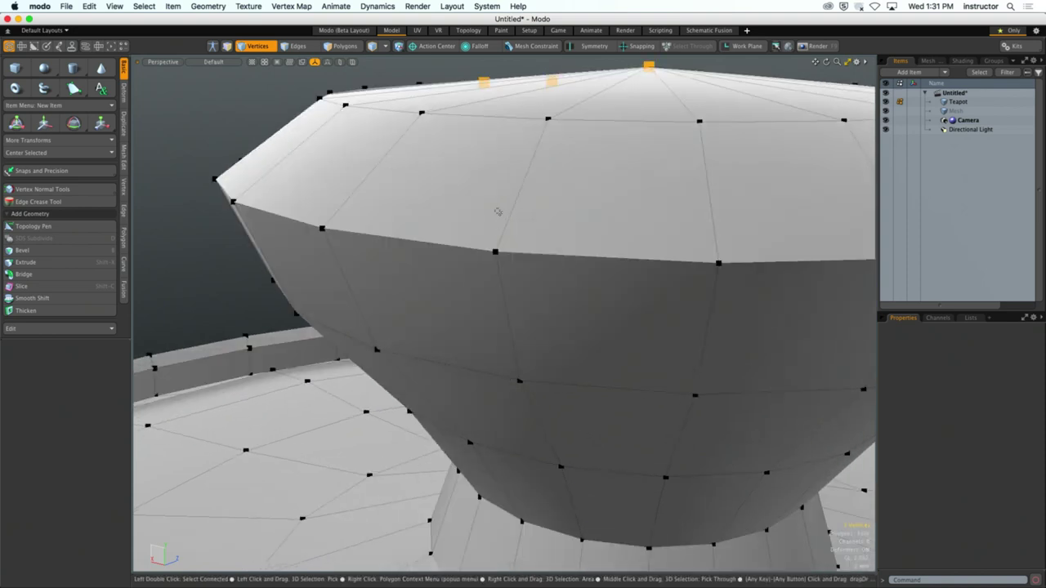
alt+drag(425, 155, 420, 205)
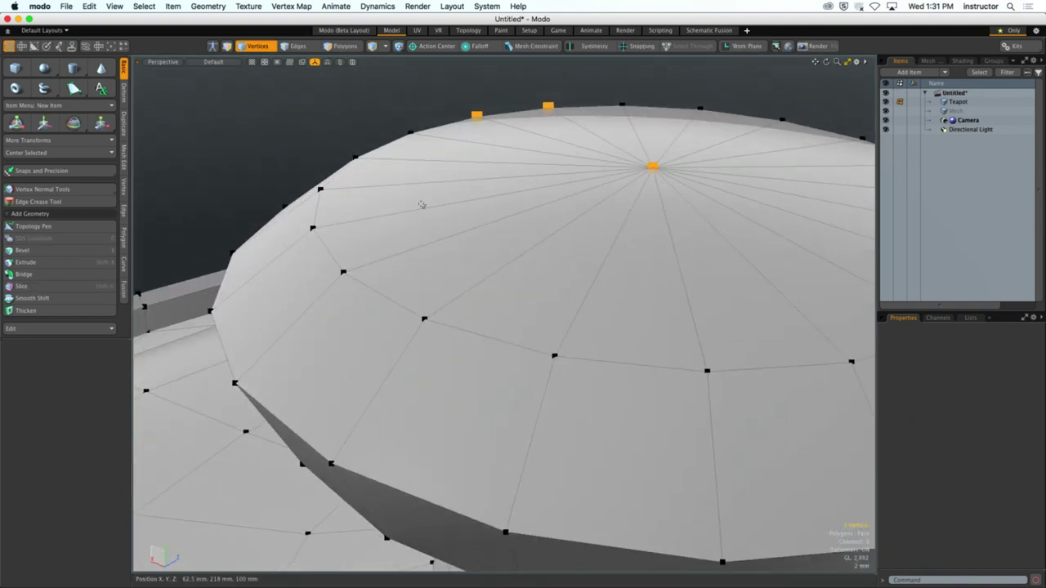
alt+shift+drag(559, 196, 536, 243)
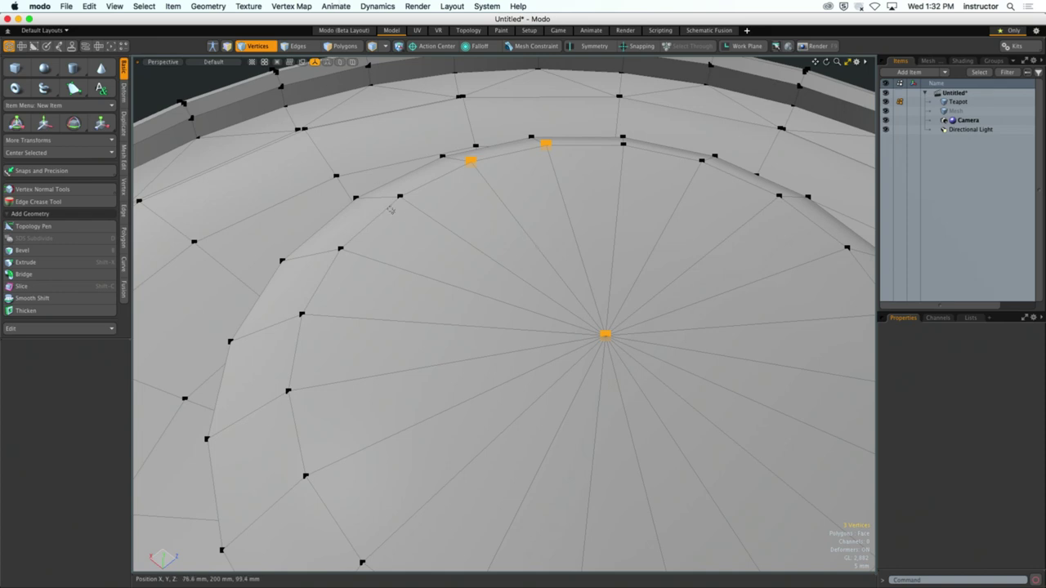
Select the four corner vertices of one quad polygon on the side of the teapot's body.
scroll(545, 237, down, 5)
alt+drag(545, 237, 505, 207)
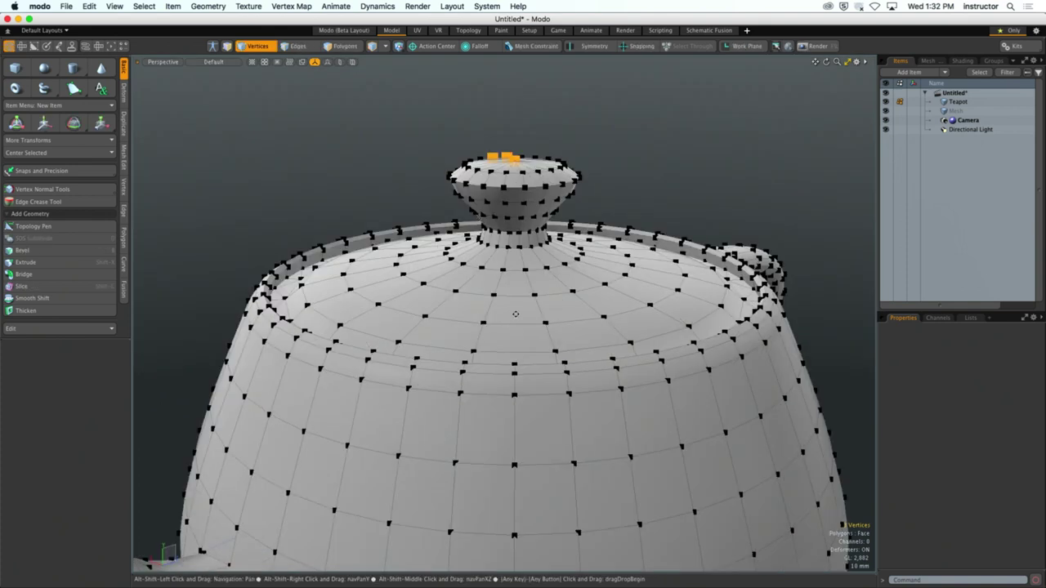
scroll(506, 208, up, 3)
scroll(506, 208, up, 6)
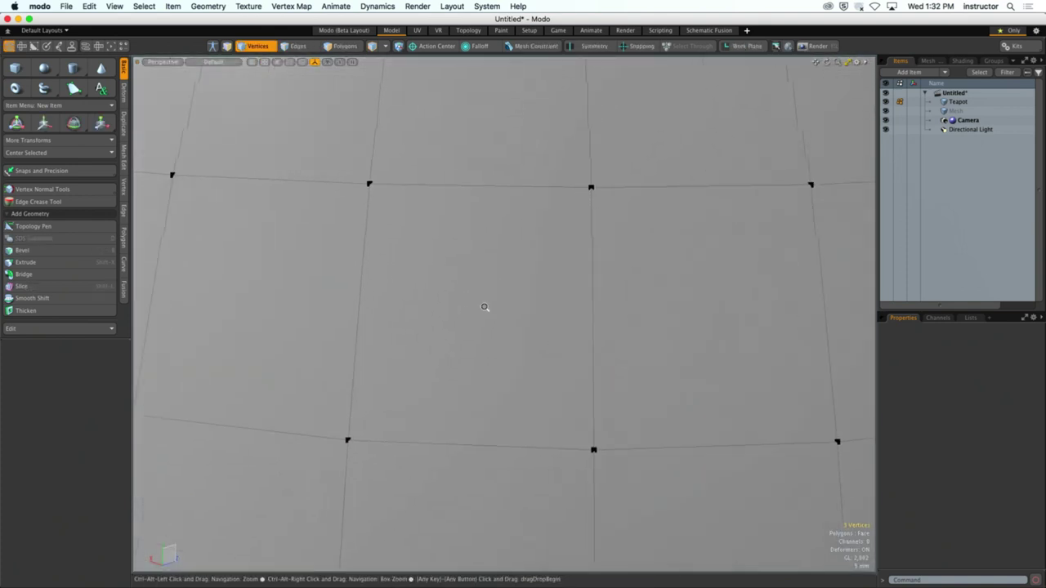
click(369, 183)
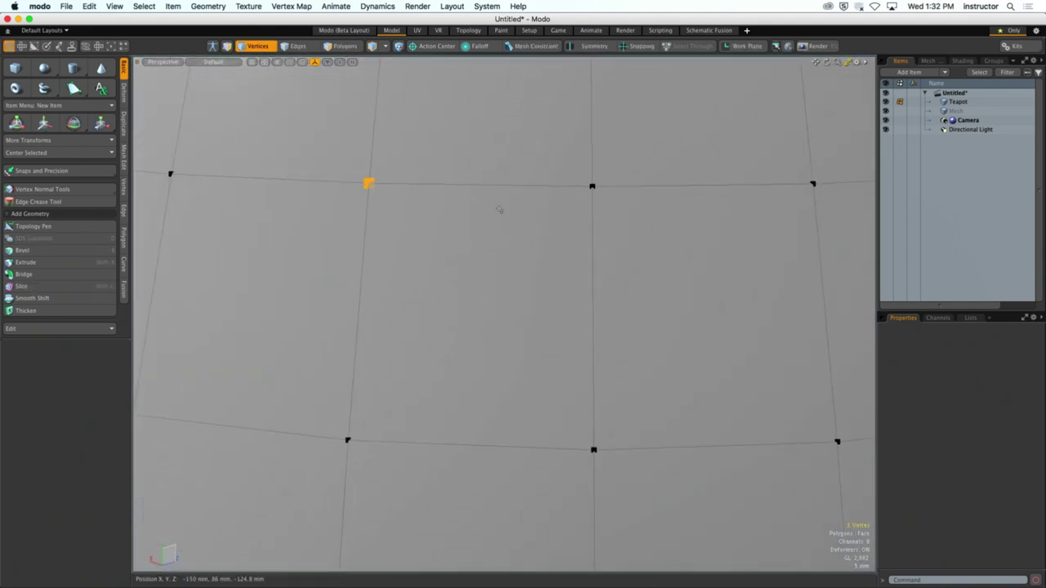
shift+click(591, 187)
shift+click(593, 451)
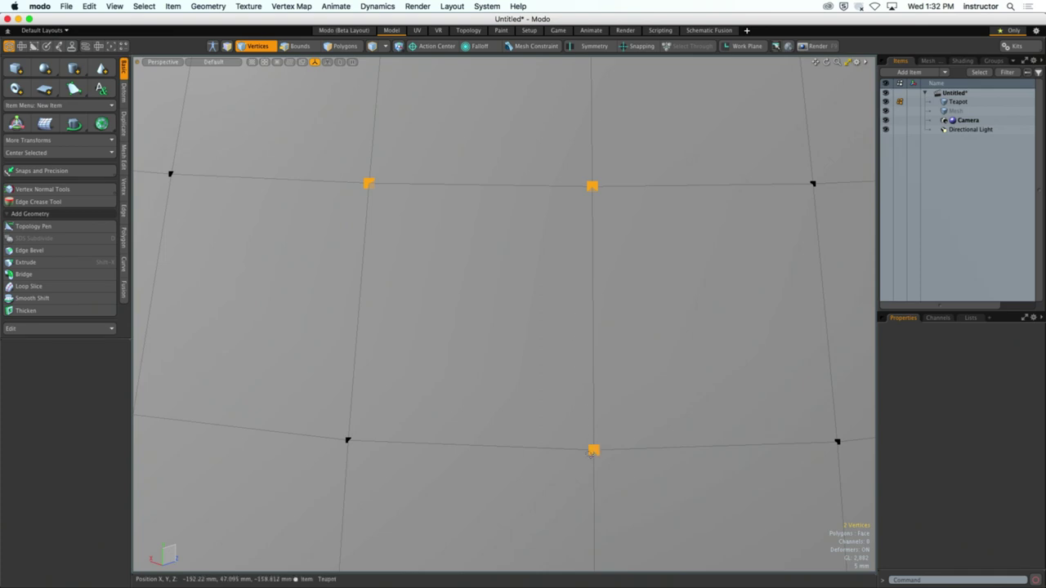
shift+click(347, 440)
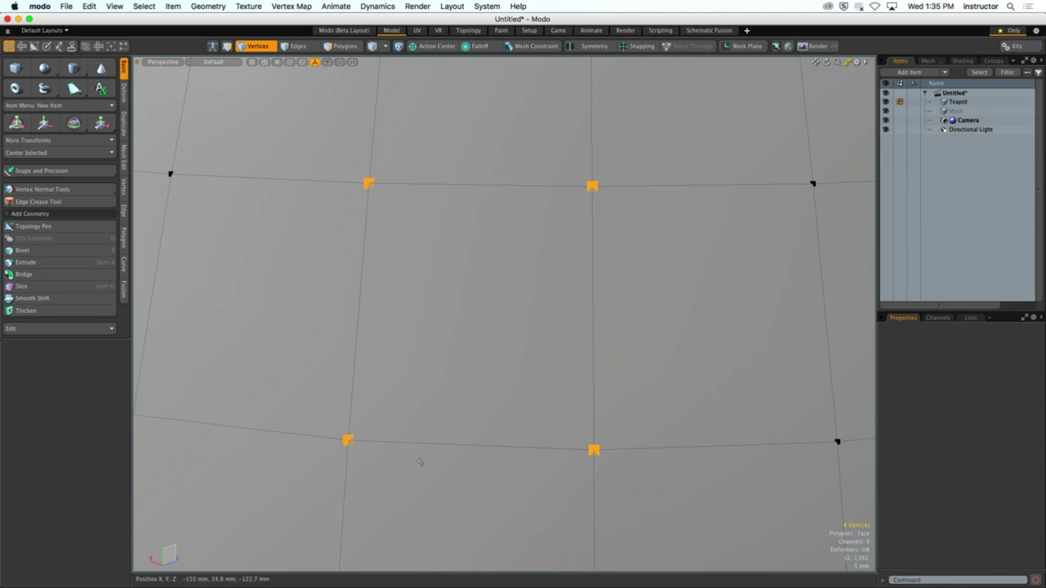
key(super+Tab)
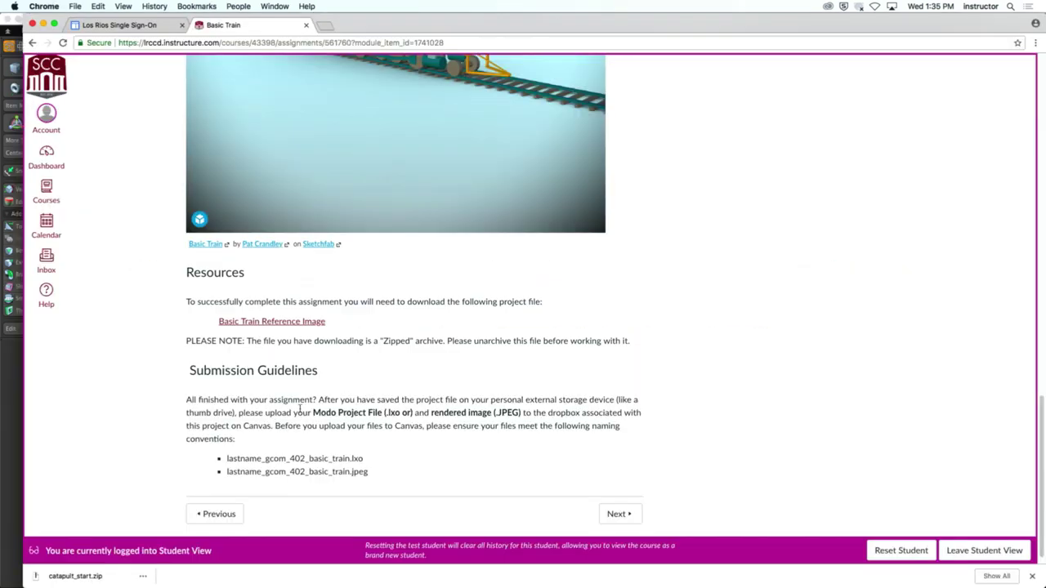
key(super+Tab)
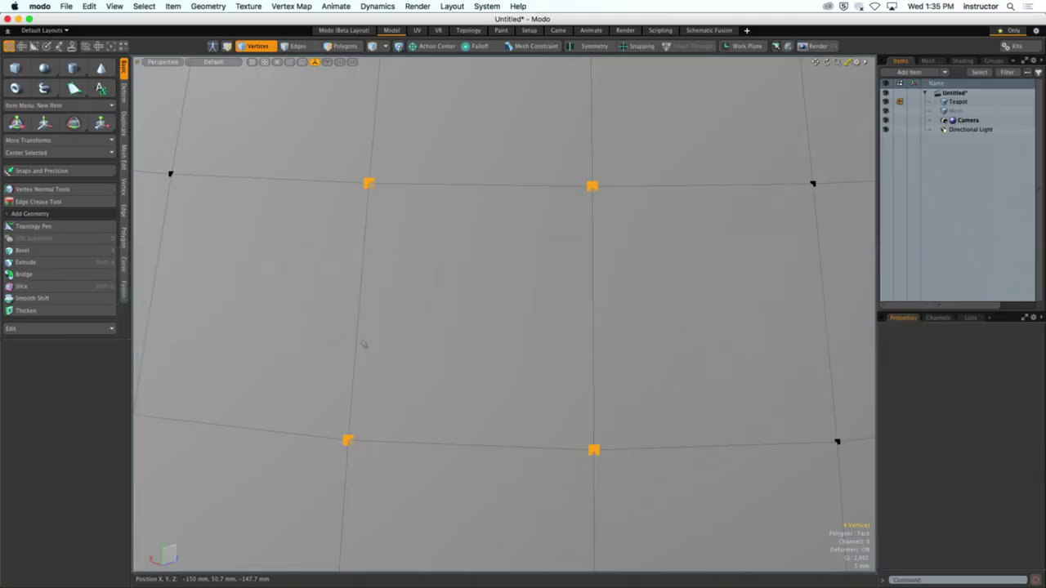
Leave vertex selection, select the whole teapot as an item and activate the Transform tool on it.
scroll(447, 361, down, 5)
alt+drag(406, 374, 386, 296)
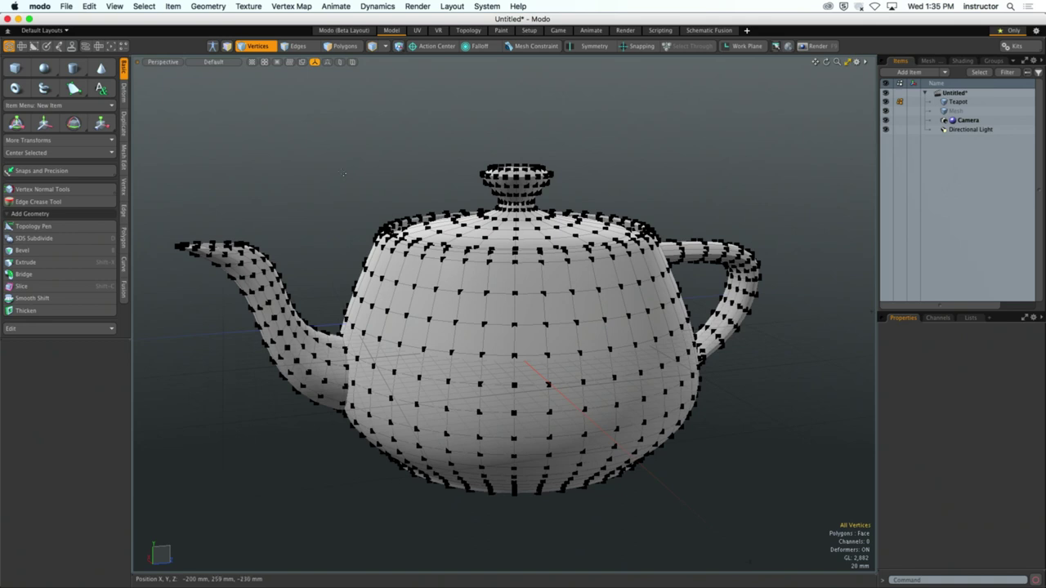
click(257, 46)
click(486, 265)
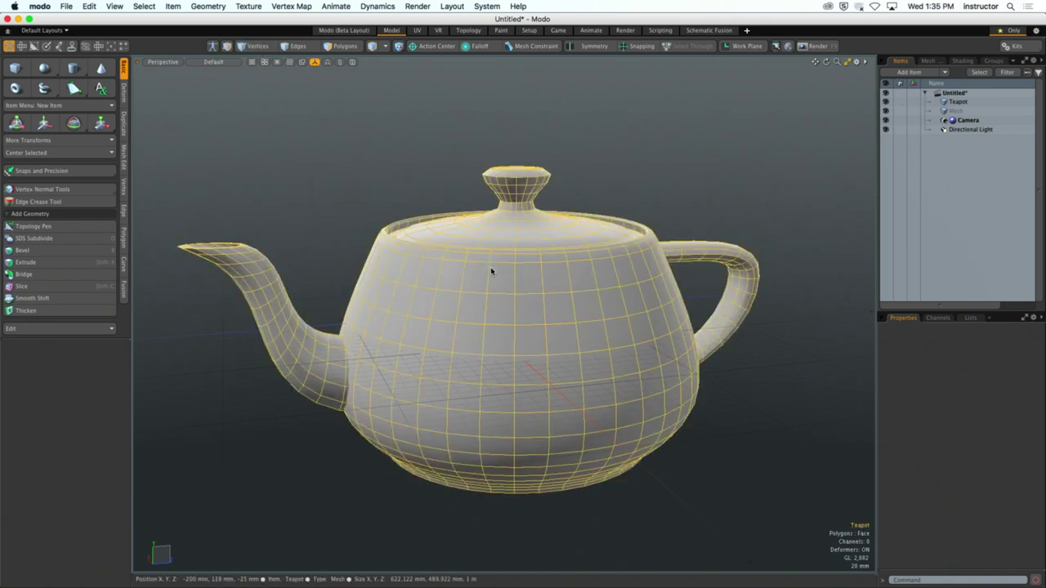
key(y)
alt+drag(450, 267, 448, 284)
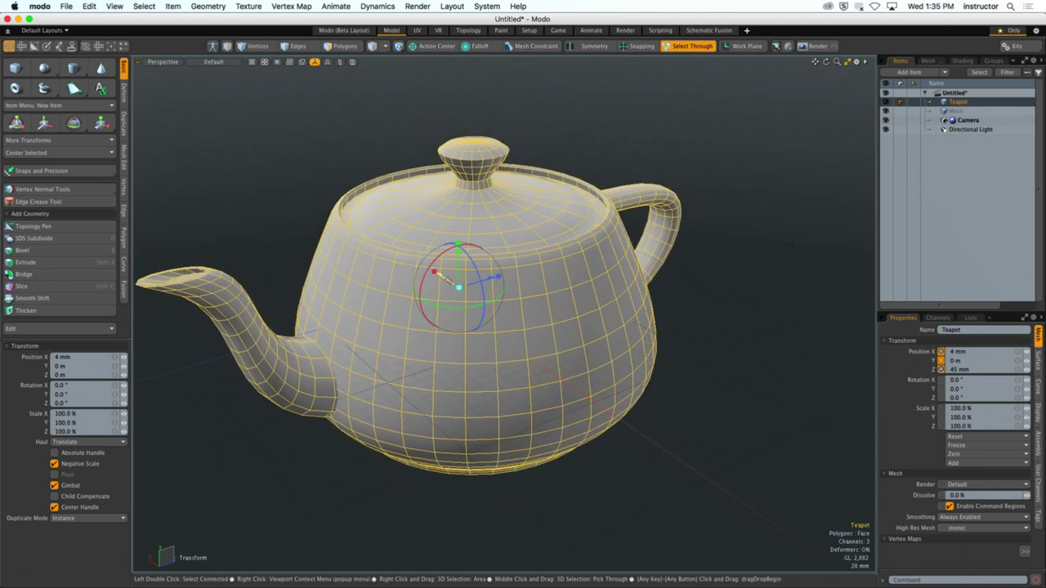
In Vertices mode, select two neighbouring vertices on the teapot's body, try moving them, and undo the move.
key(1)
click(464, 302)
shift+click(494, 302)
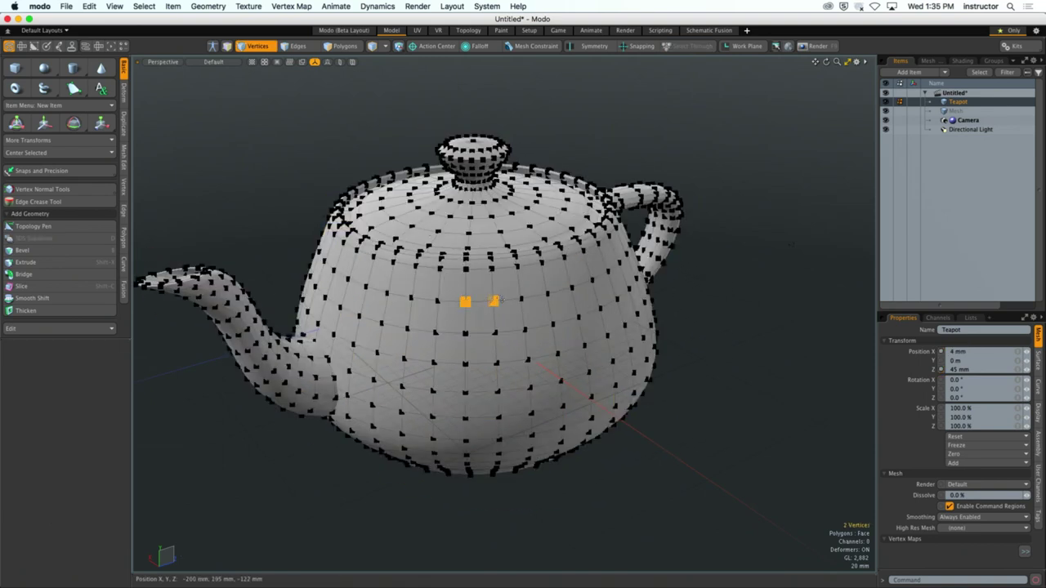
key(y)
alt+drag(494, 304, 523, 348)
key(super+z)
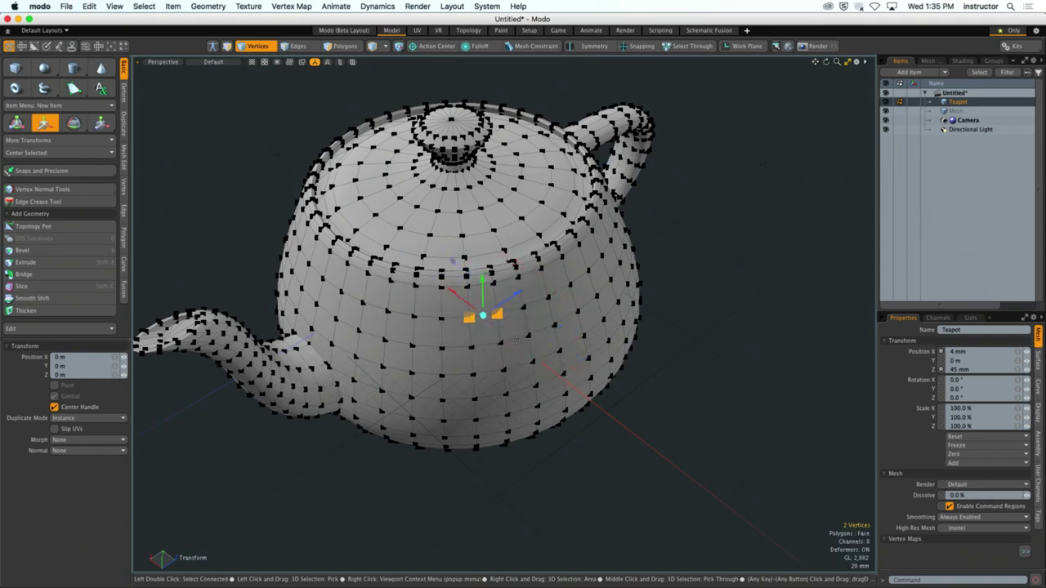
In Edges mode, try moving a single edge on the teapot's upper body, undo the move and drop the tool.
key(2)
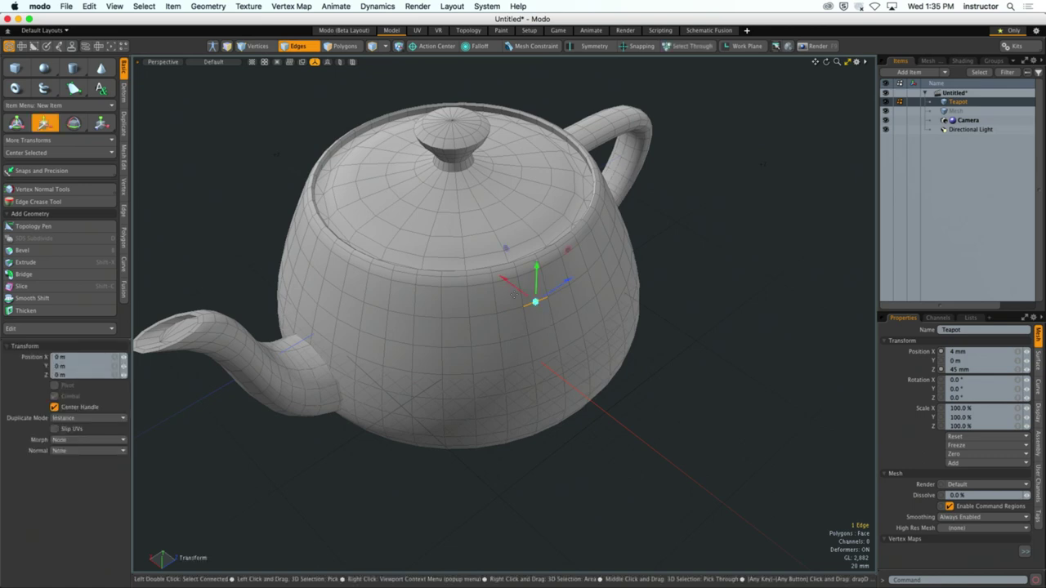
mouse_move(512, 294)
mouse_down()
mouse_move(531, 287)
mouse_move(513, 290)
mouse_move(549, 309)
mouse_move(541, 343)
mouse_move(532, 309)
mouse_move(553, 331)
mouse_up()
key(super+z)
key(space)
In Polygons mode, try moving a block of four body polygons -29 mm in X, undo the move and clear the selection.
key(3)
shift+click(575, 322)
key(w)
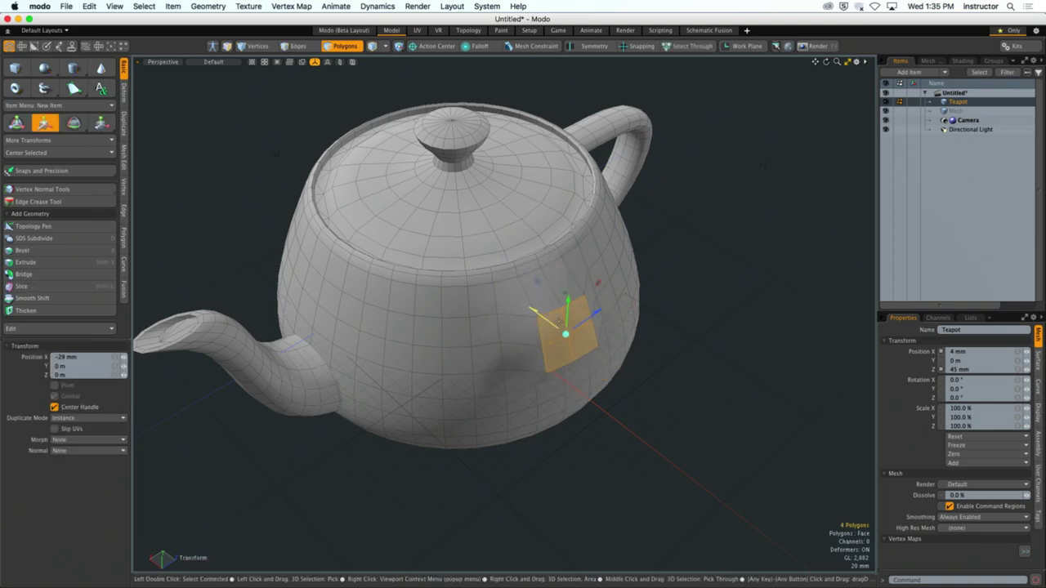
key(super+z)
click(676, 308)
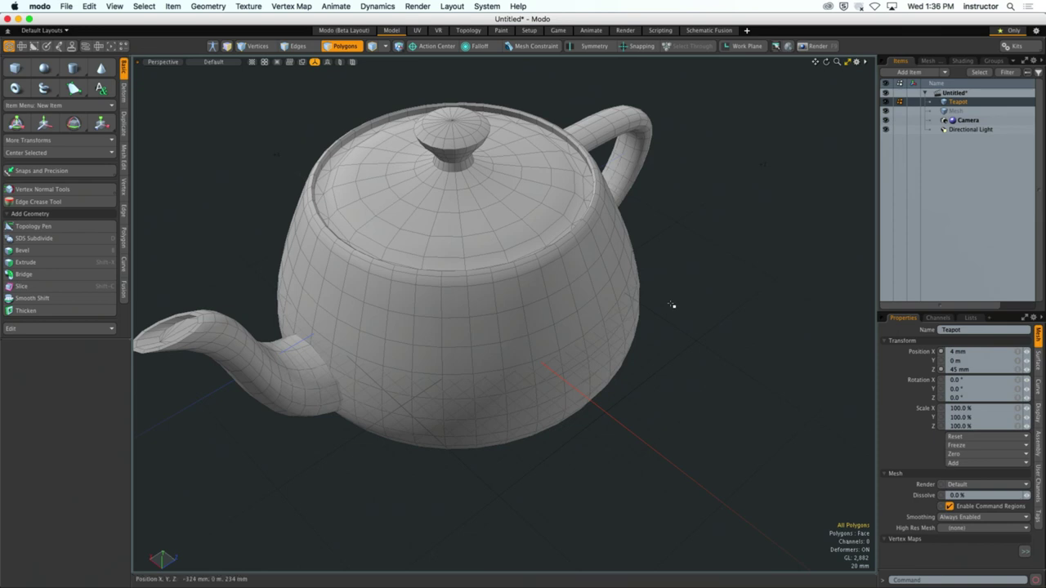
Select single polygons one after another across the teapot's upper body, keeping only the last one selected.
mouse_move(588, 211)
alt+mouse_down()
mouse_move(621, 196)
mouse_move(585, 209)
mouse_move(587, 231)
alt+mouse_up()
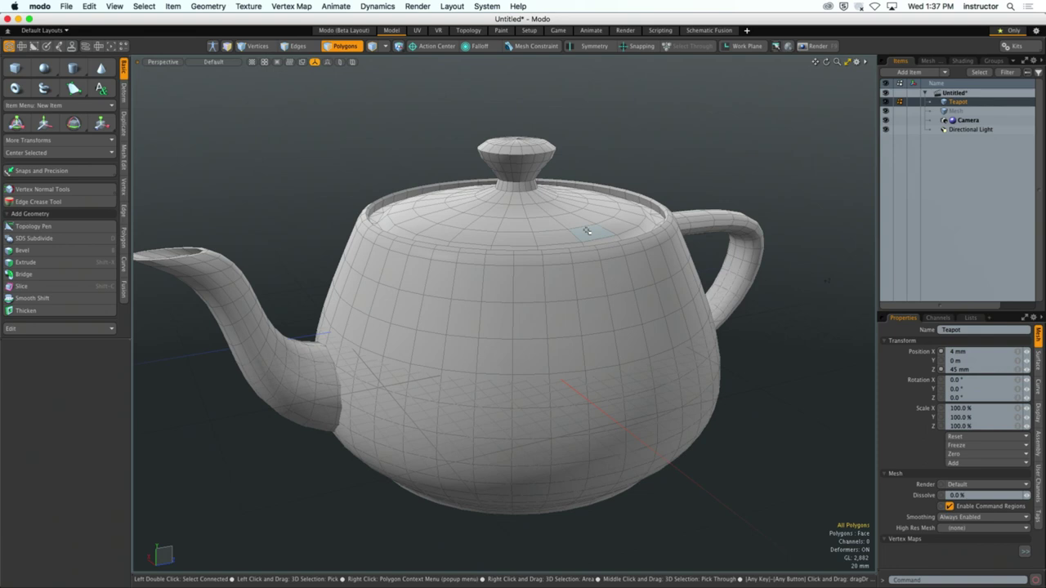
alt+drag(517, 244, 551, 246)
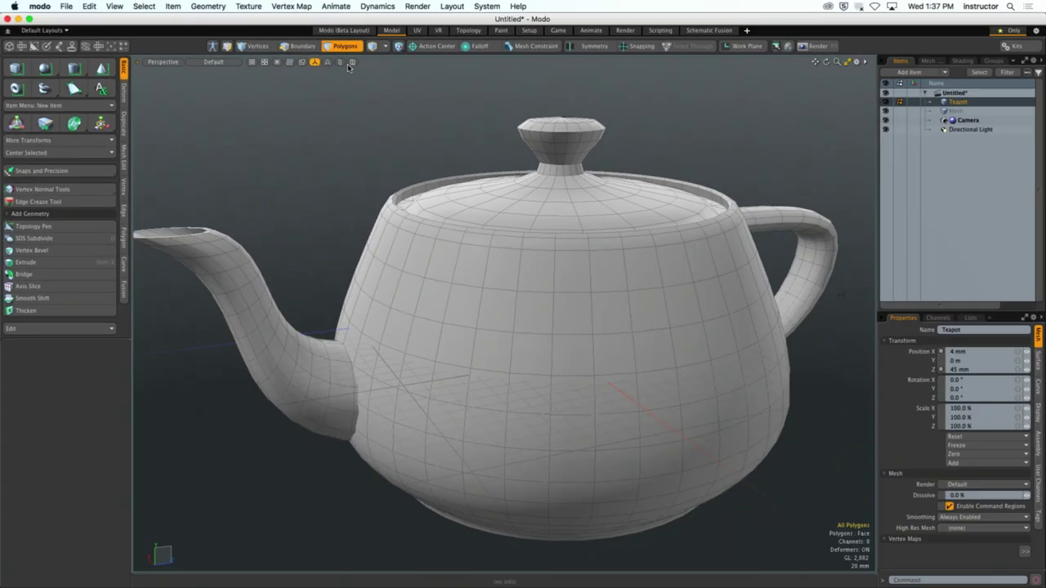
scroll(535, 303, up, 5)
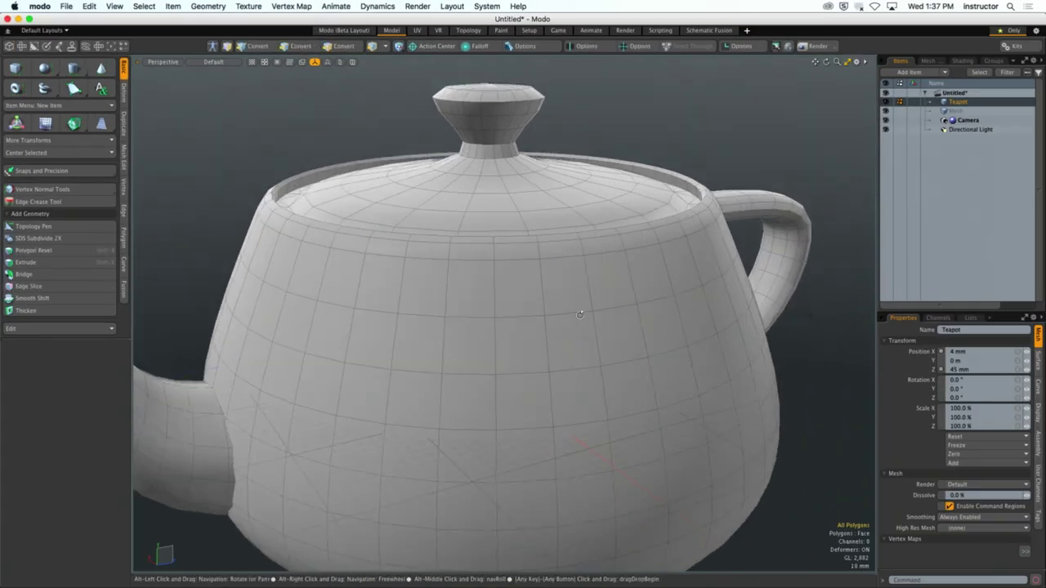
click(531, 300)
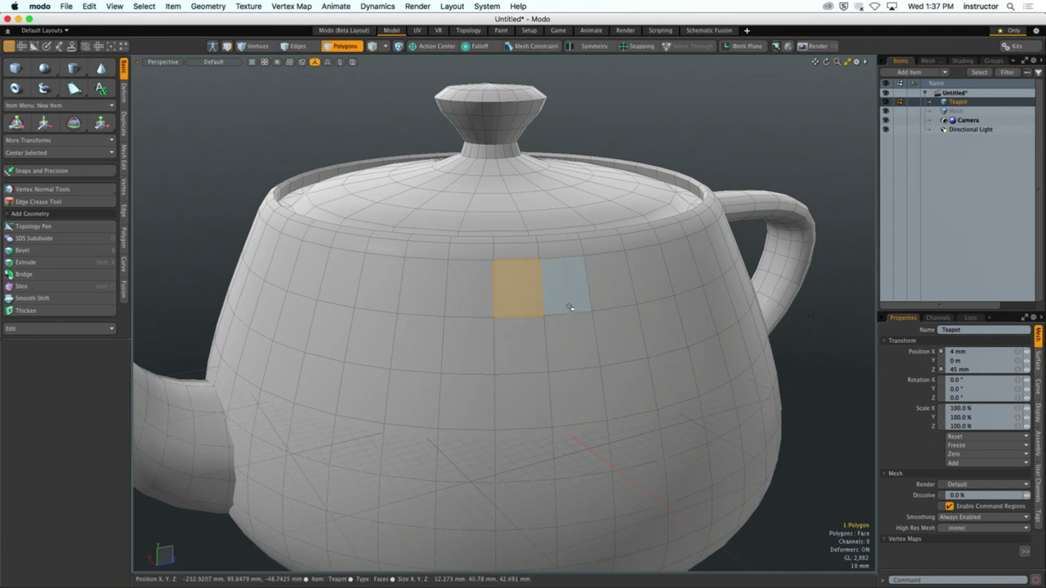
click(615, 288)
click(678, 280)
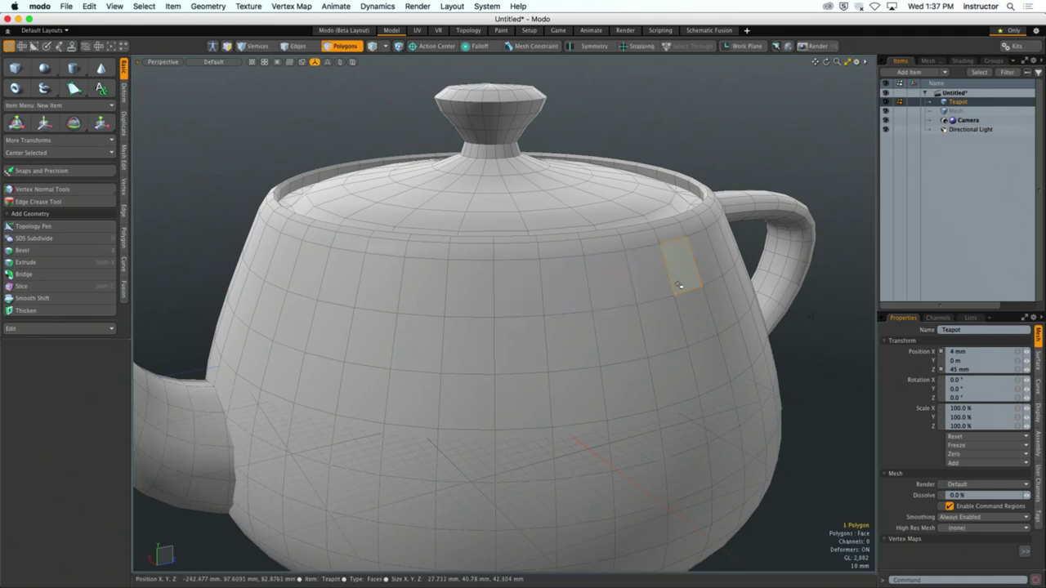
click(684, 331)
click(572, 340)
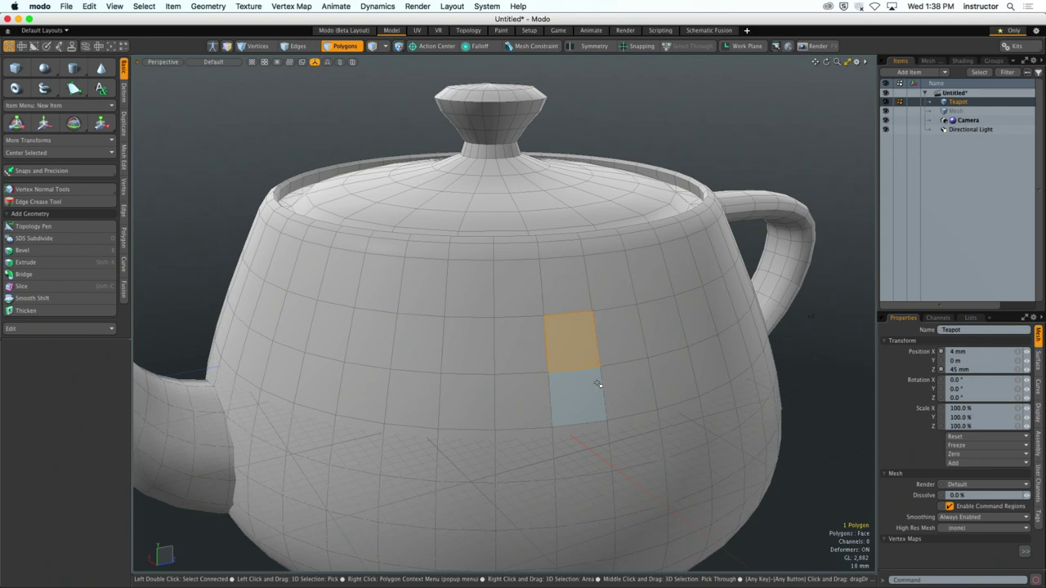
Try the Rotate tool on the selected body polygon, drop the tool and clear the selection.
key(e)
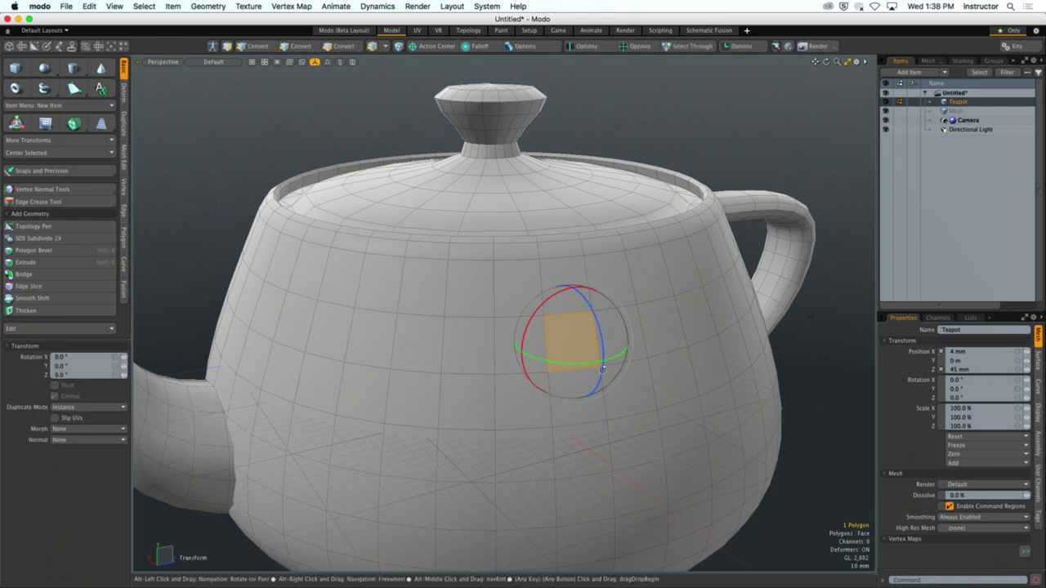
alt+drag(584, 382, 731, 290)
drag(618, 313, 646, 296)
key(space)
alt+drag(738, 285, 581, 326)
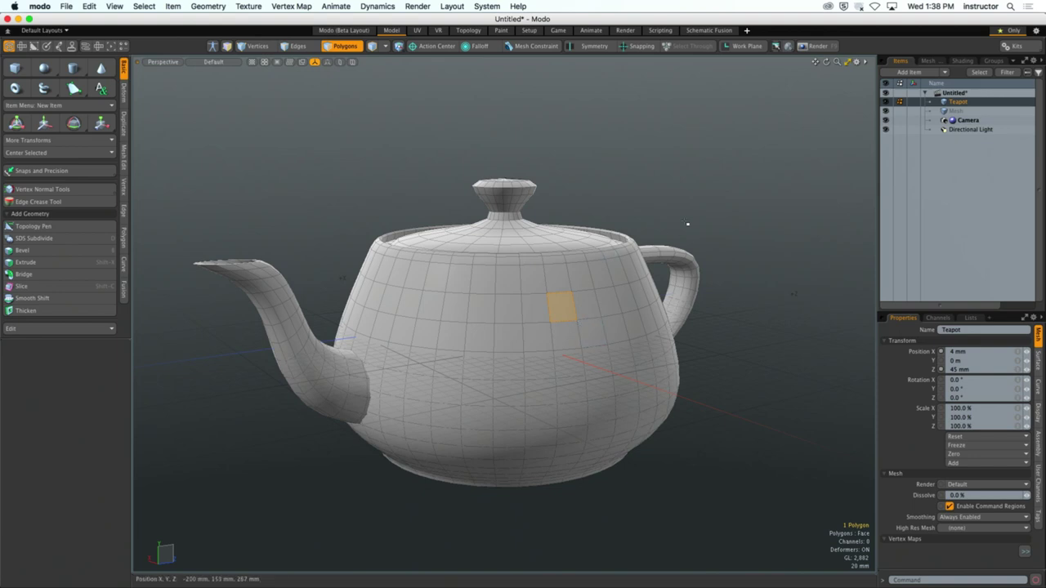
click(689, 173)
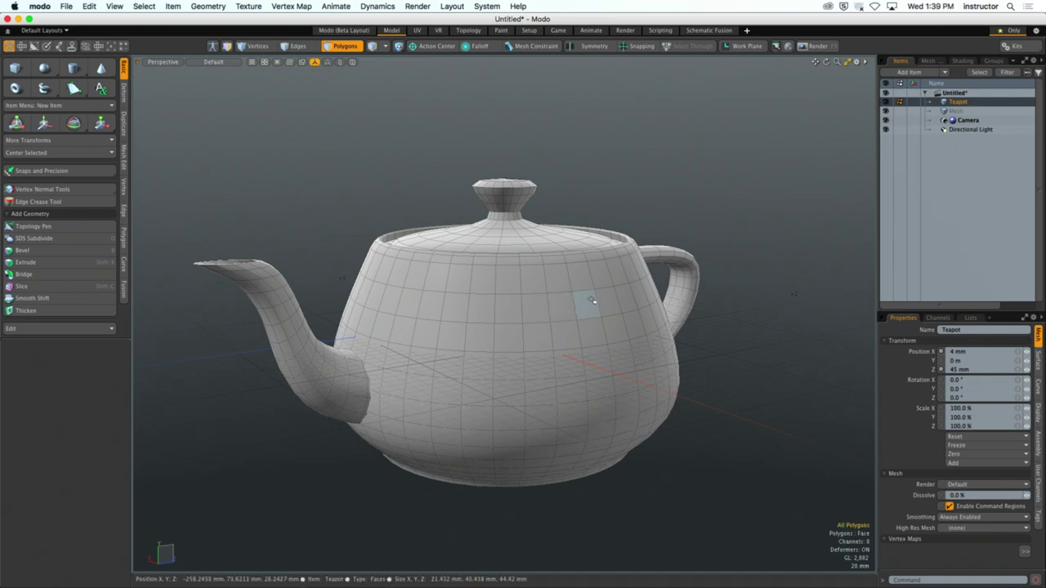
mouse_move(582, 299)
alt+mouse_down()
mouse_move(537, 318)
mouse_move(625, 292)
mouse_move(597, 299)
alt+mouse_up()
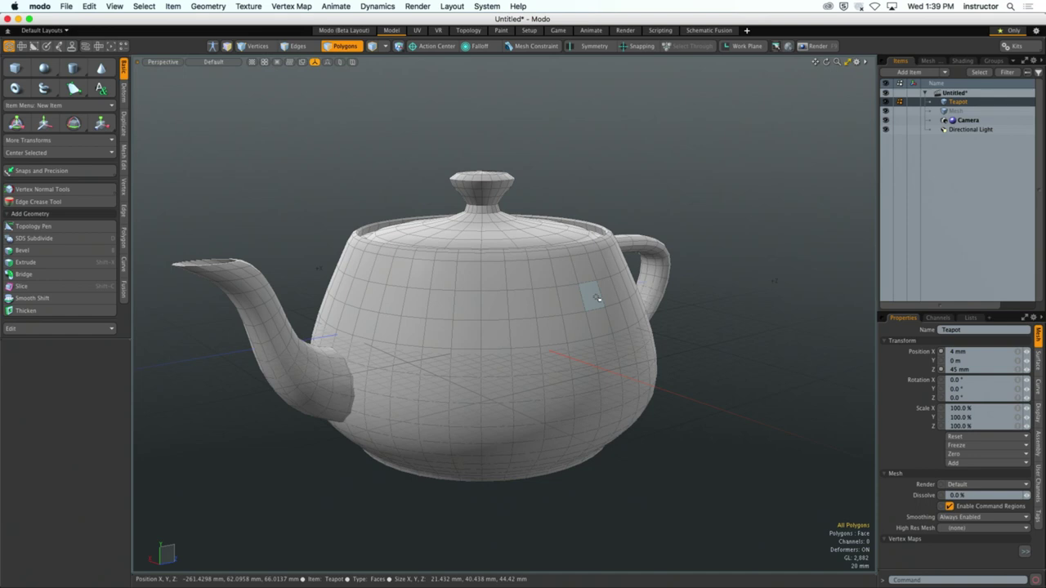
key(e)
drag(481, 288, 465, 314)
key(q)
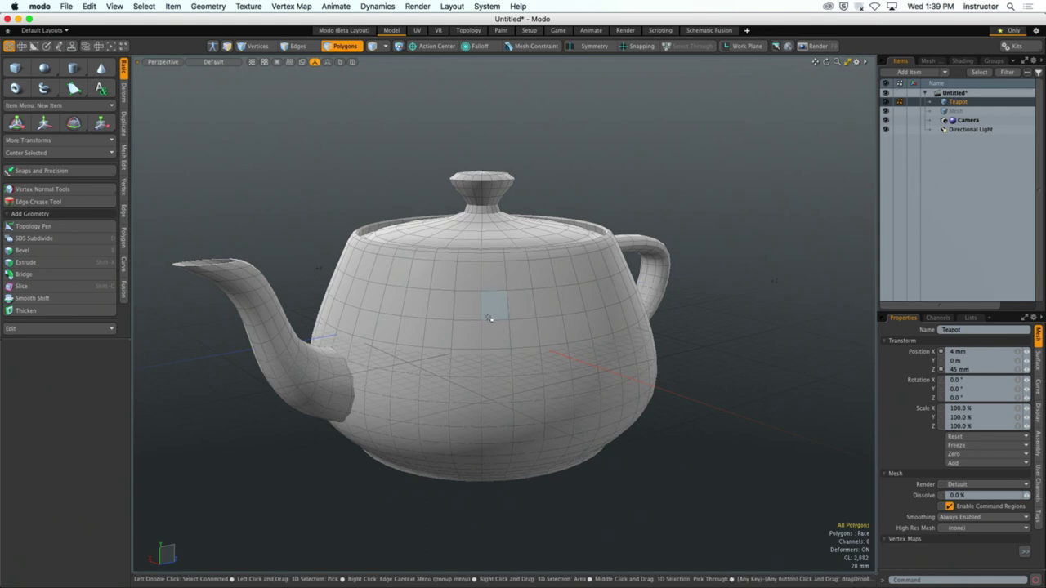
Switch to Edges selection mode, try selecting edges across the teapot's upper body and clear the selection.
scroll(489, 318, up, 5)
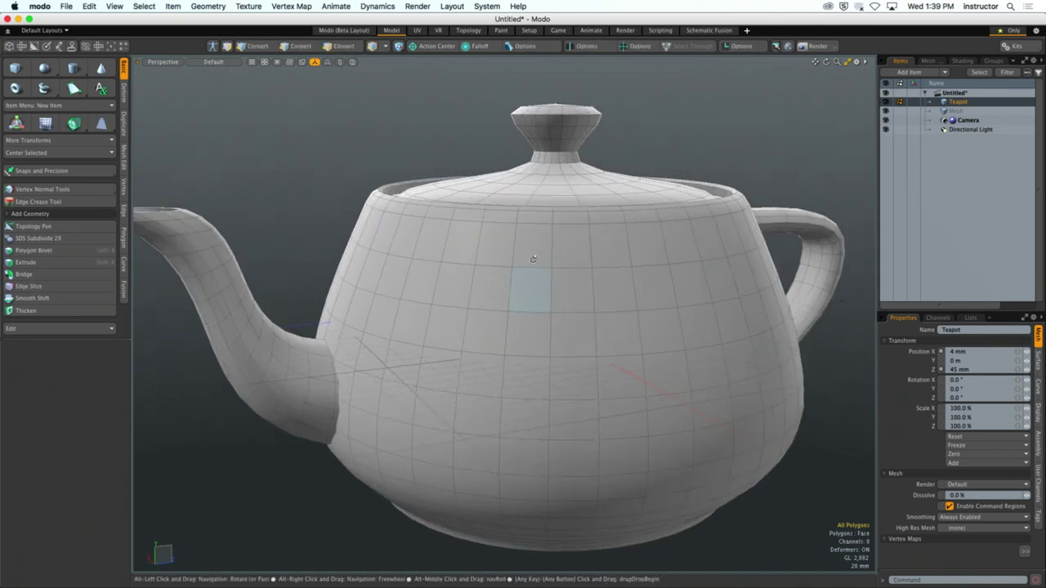
key(2)
mouse_move(551, 233)
mouse_down()
mouse_move(629, 253)
mouse_move(732, 408)
mouse_move(805, 278)
mouse_up()
click(758, 139)
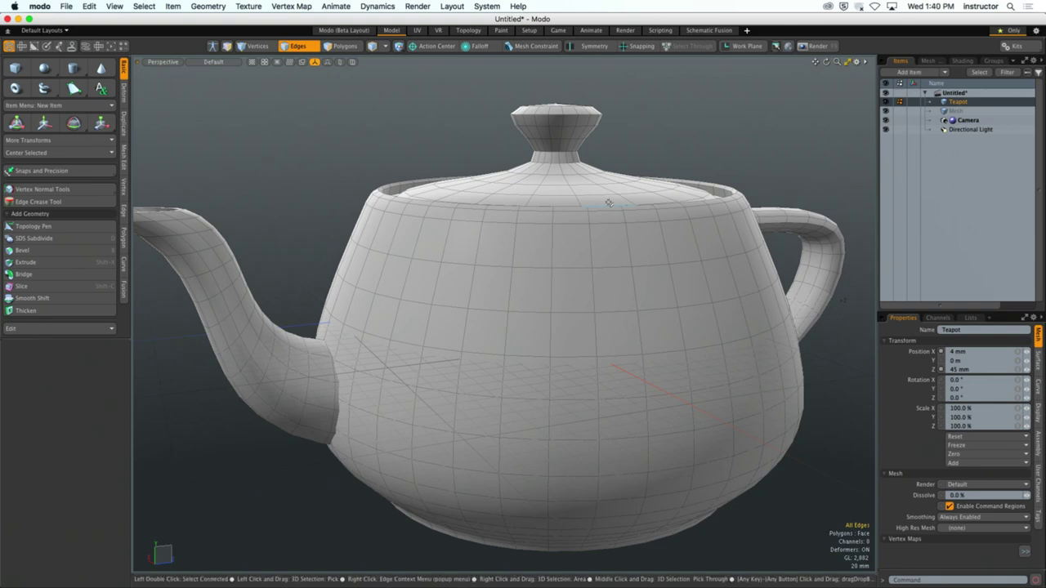
Review the active meshes' Wireframe Overlay choices and Wireframe Opacity in the 3D Viewport Properties.
key(o)
drag(623, 59, 574, 96)
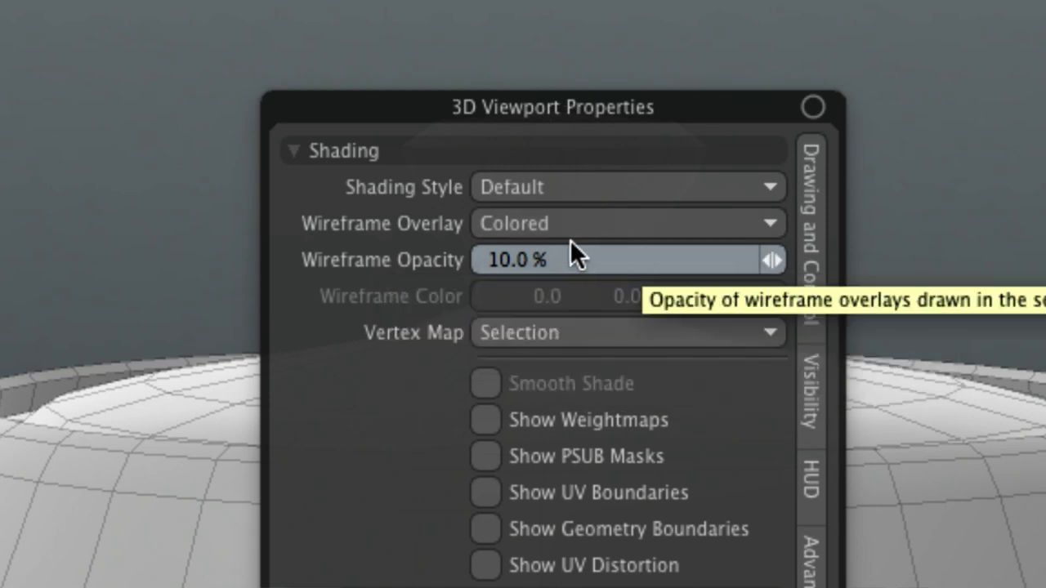
click(596, 223)
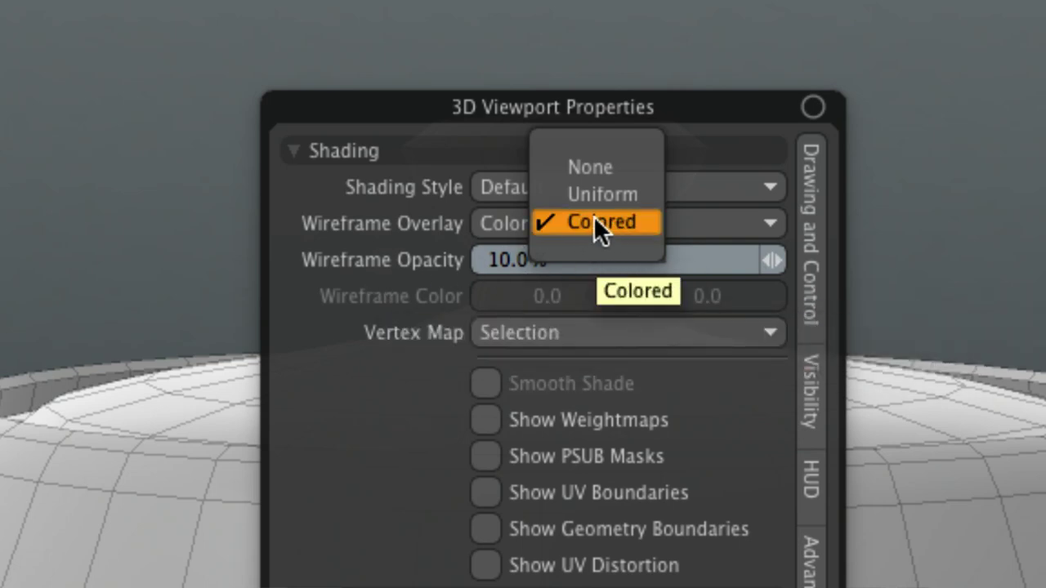
click(499, 279)
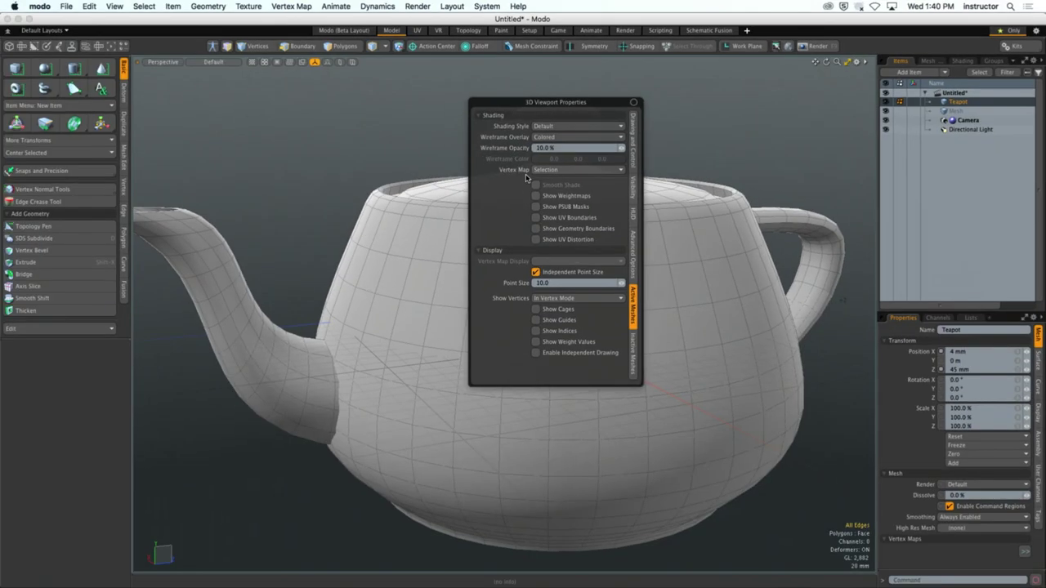
alt+drag(711, 132, 624, 206)
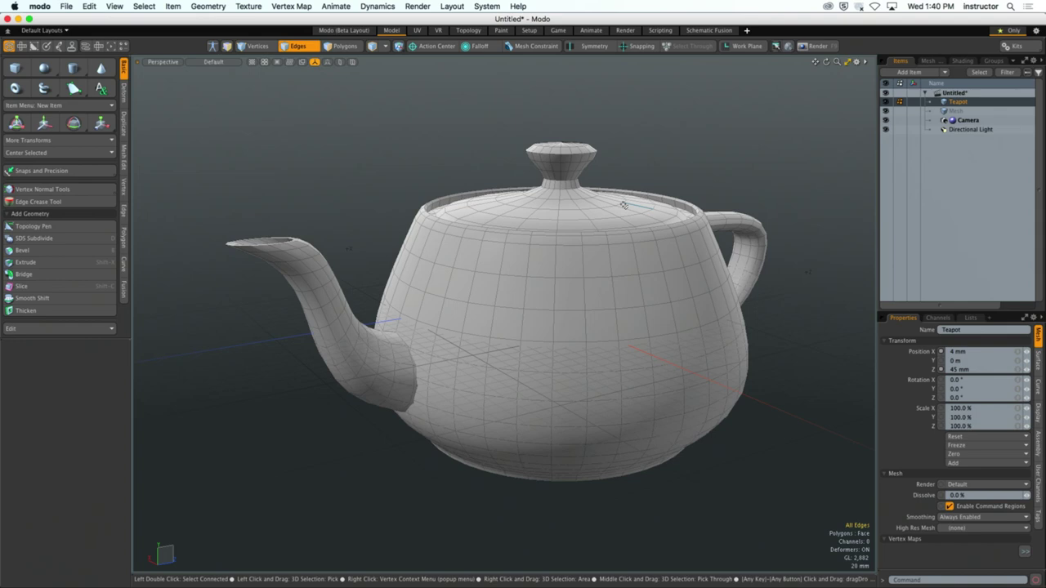
Switch to Polygons selection mode and select single polygons one after another on the teapot's upper body, keeping only the last one.
key(3)
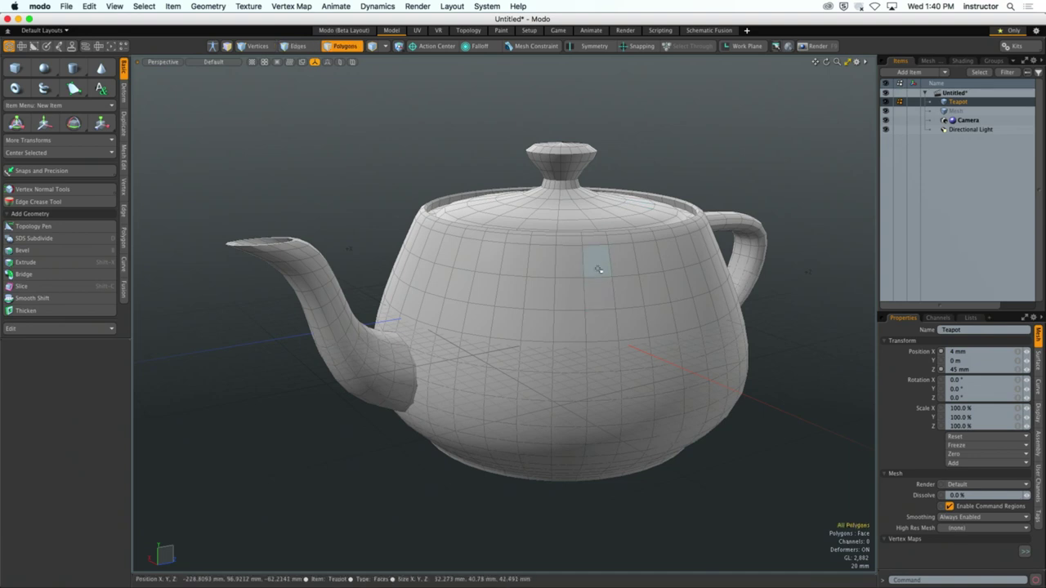
click(597, 263)
scroll(646, 265, up, 5)
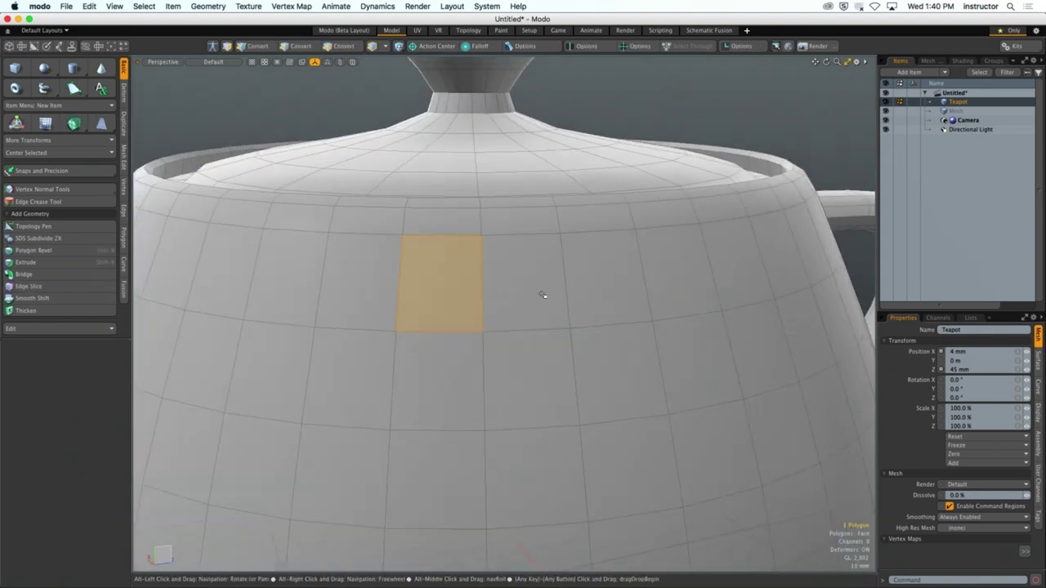
click(625, 295)
click(619, 369)
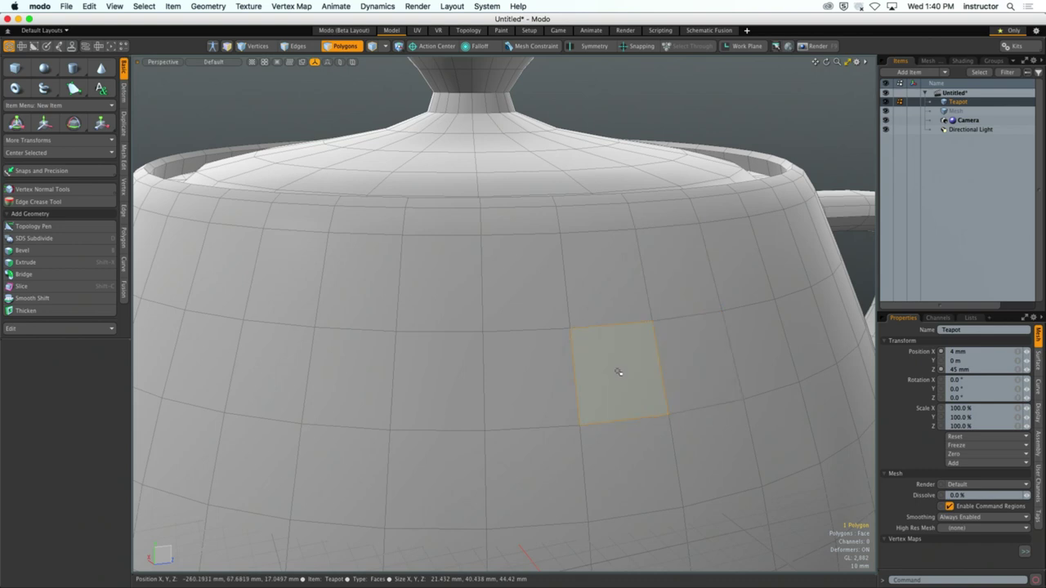
ctrl+alt+drag(618, 369, 574, 349)
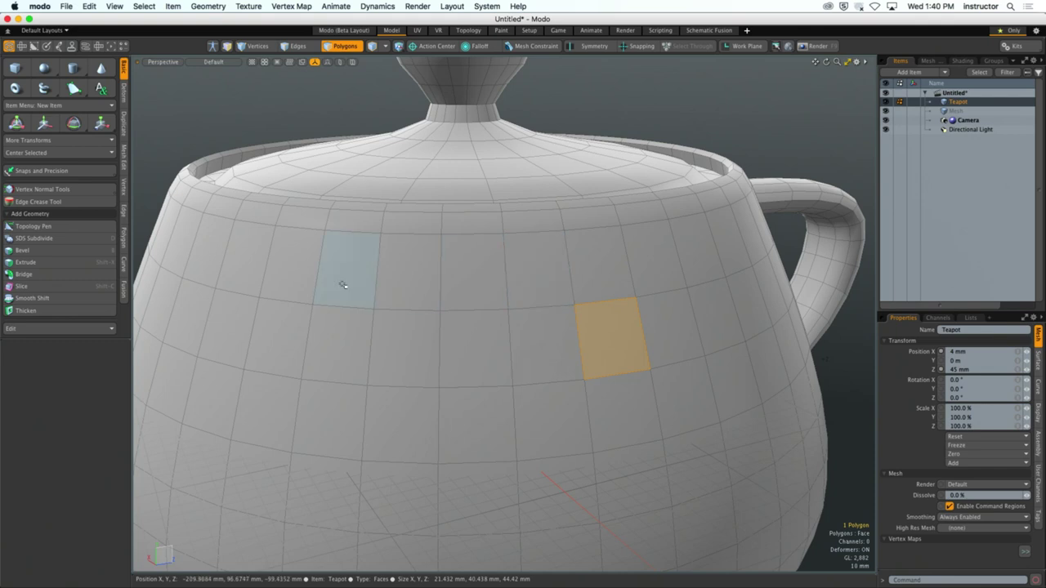
Select a block of body polygons seven columns wide and three rows high, then clear the selection.
mouse_move(350, 275)
mouse_down()
mouse_move(649, 263)
mouse_move(705, 273)
mouse_move(712, 316)
mouse_move(634, 330)
mouse_move(372, 308)
mouse_move(335, 331)
mouse_move(331, 413)
mouse_move(357, 444)
mouse_move(487, 433)
mouse_move(721, 373)
mouse_up()
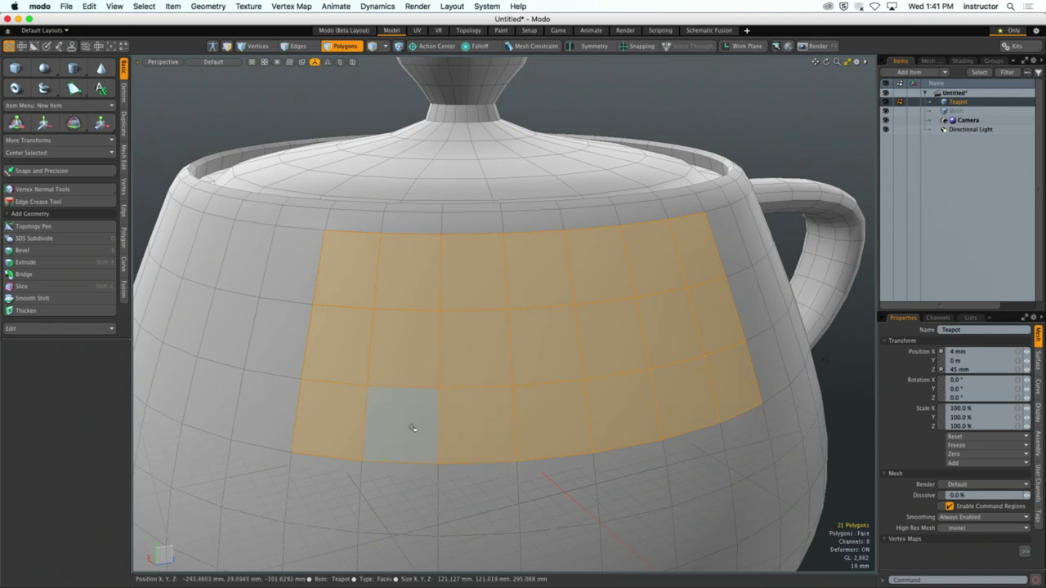
key(ctrl)
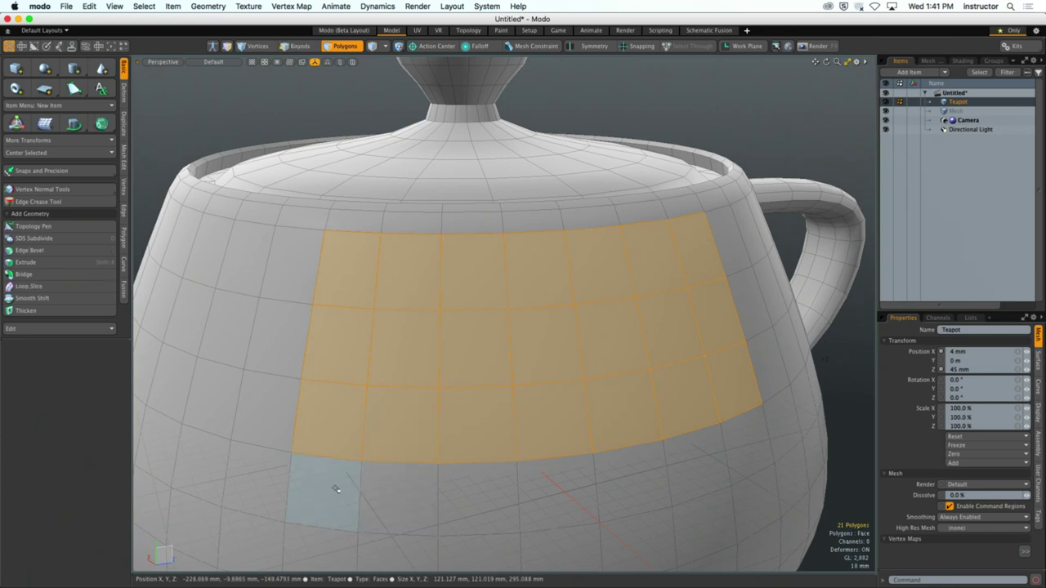
mouse_move(335, 488)
shift+mouse_down()
mouse_move(440, 496)
mouse_move(467, 481)
mouse_move(482, 490)
mouse_move(559, 477)
mouse_move(631, 497)
mouse_move(670, 483)
mouse_move(766, 484)
mouse_move(715, 455)
mouse_move(393, 481)
mouse_move(326, 471)
shift+mouse_up()
key(shift)
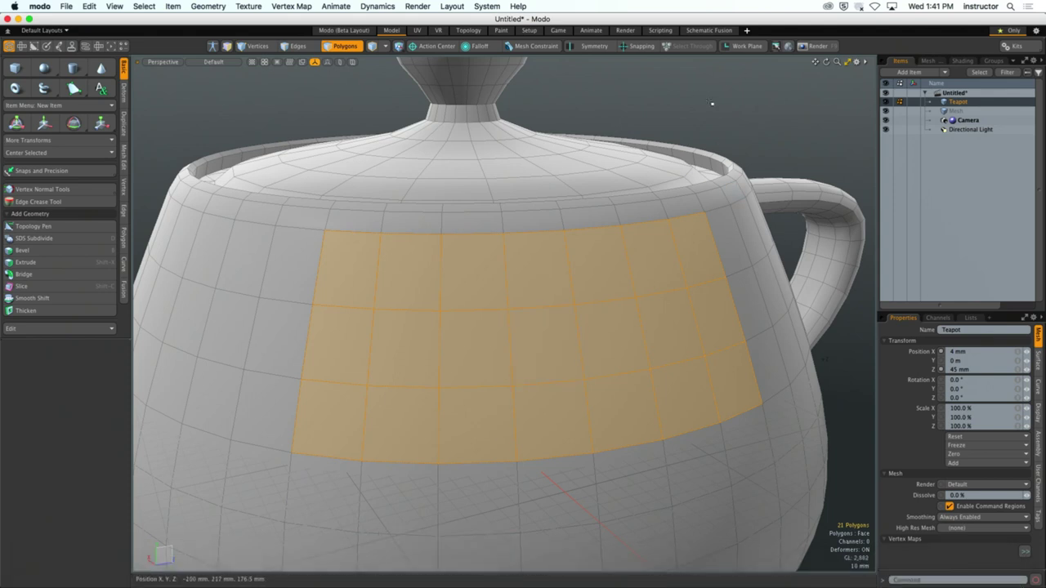
click(746, 104)
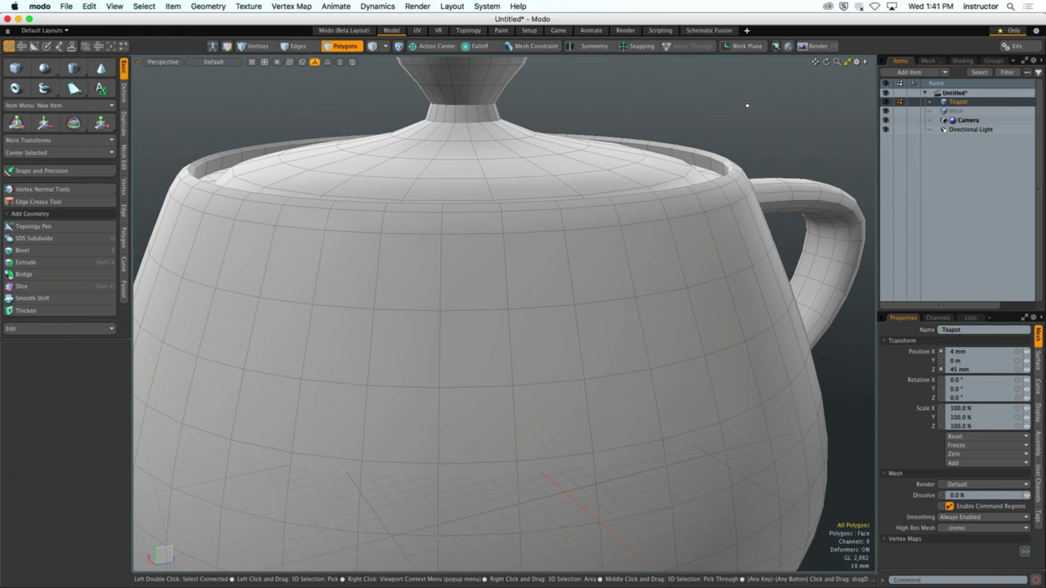
Select all connected polygons of the spout, then replace that selection with the connected body and lid.
key(a)
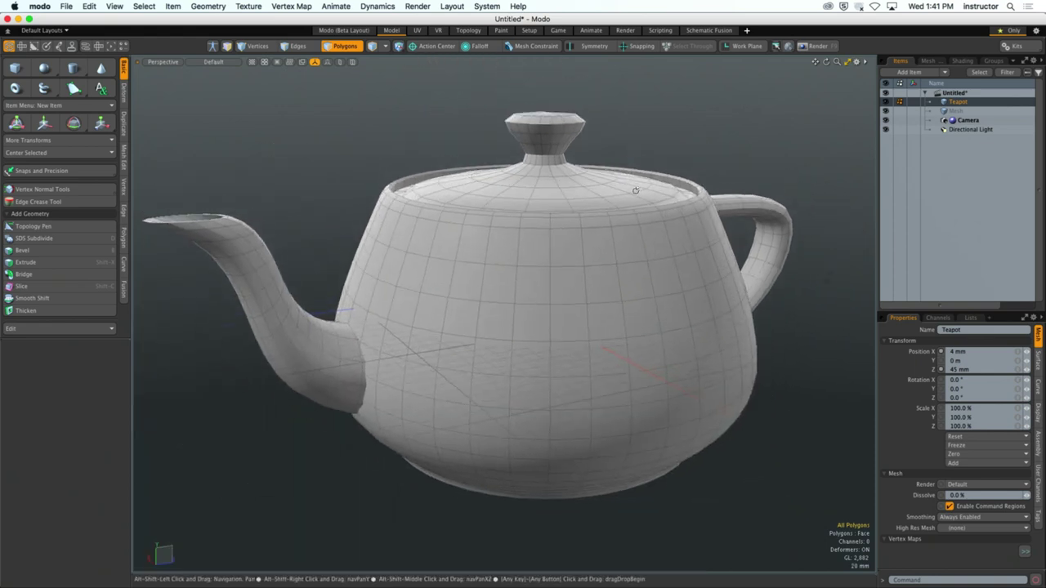
alt+drag(635, 190, 632, 169)
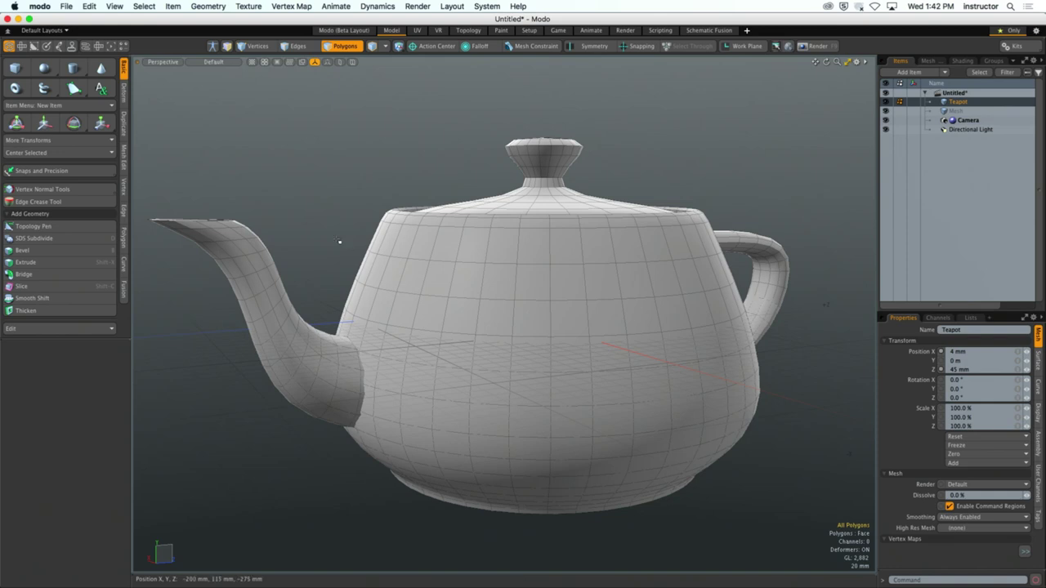
double_click(260, 258)
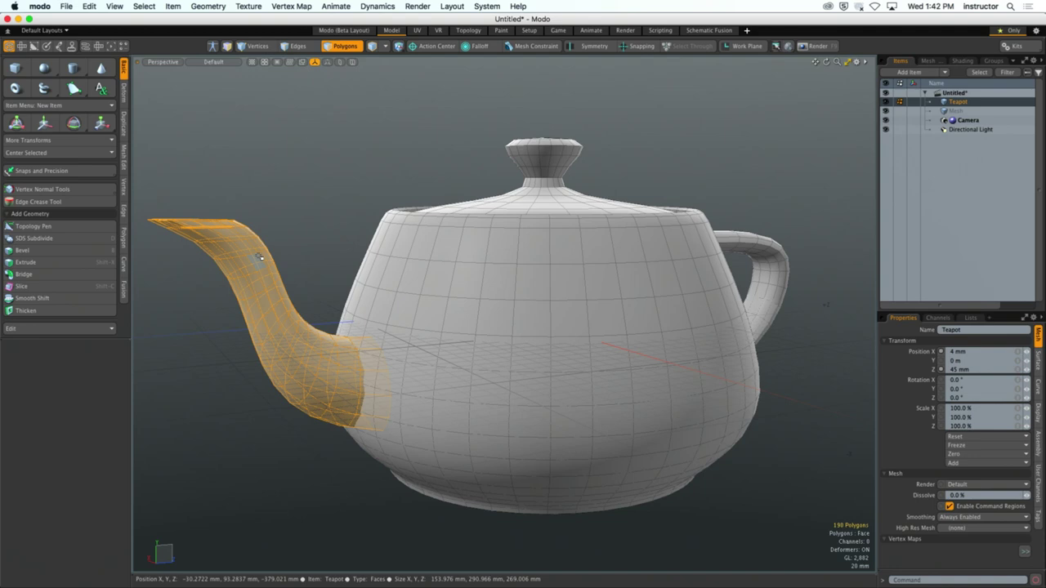
ctrl+alt+drag(343, 280, 539, 285)
double_click(538, 285)
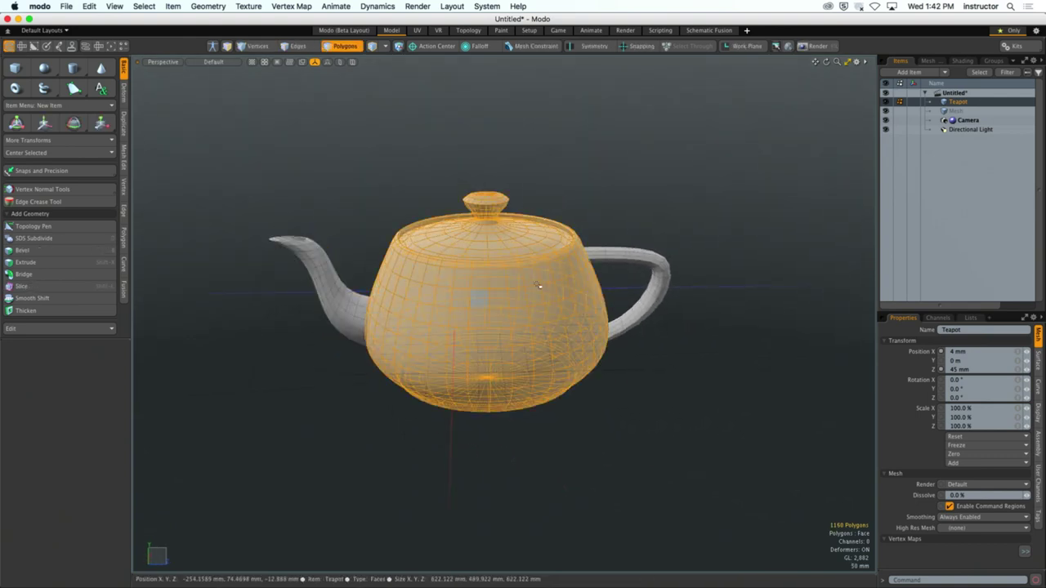
Select all connected polygons of the handle and move them 168 mm in Z, away from the body.
double_click(664, 290)
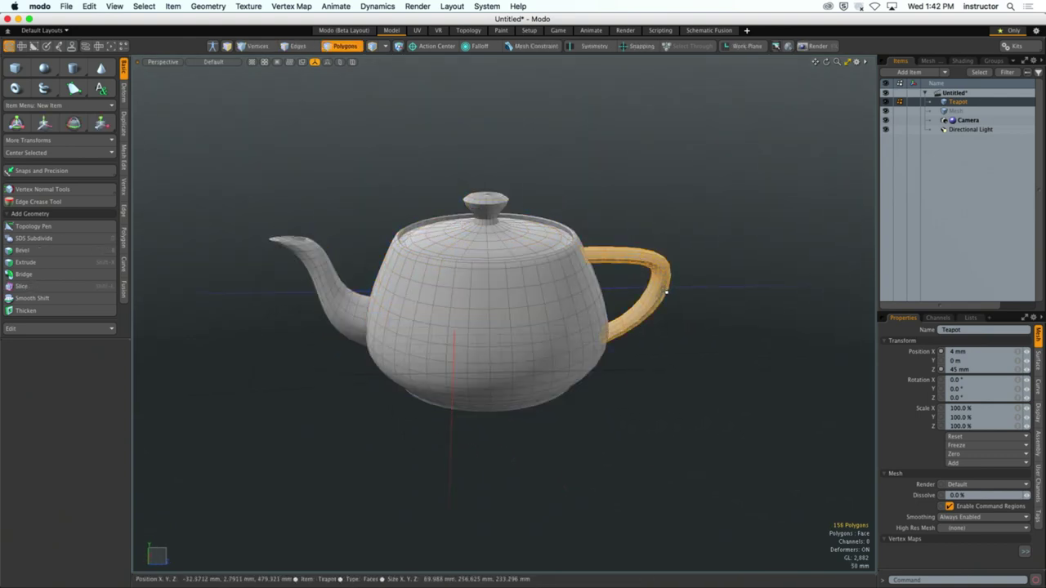
key(w)
drag(660, 295, 729, 294)
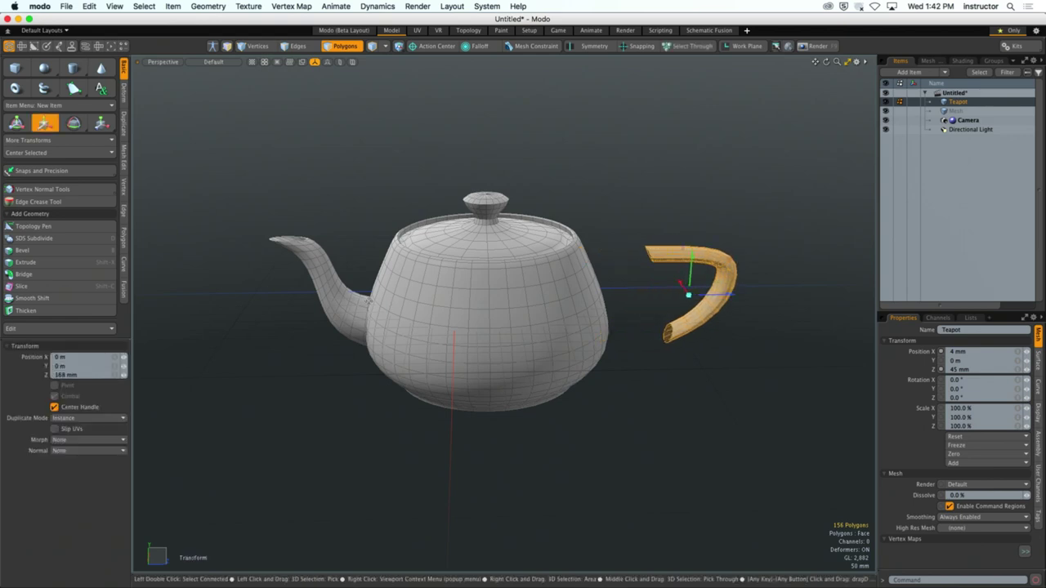
key(space)
Select all connected polygons of the spout, move them along Z away from the body and clear the selection.
double_click(353, 298)
key(w)
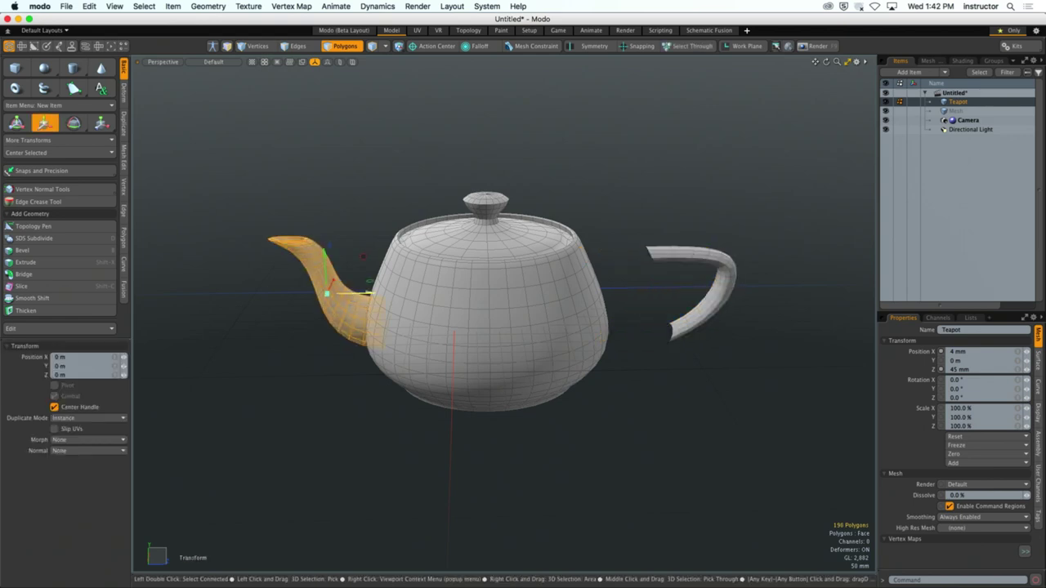
drag(331, 292, 285, 294)
key(space)
click(385, 215)
alt+drag(384, 215, 410, 208)
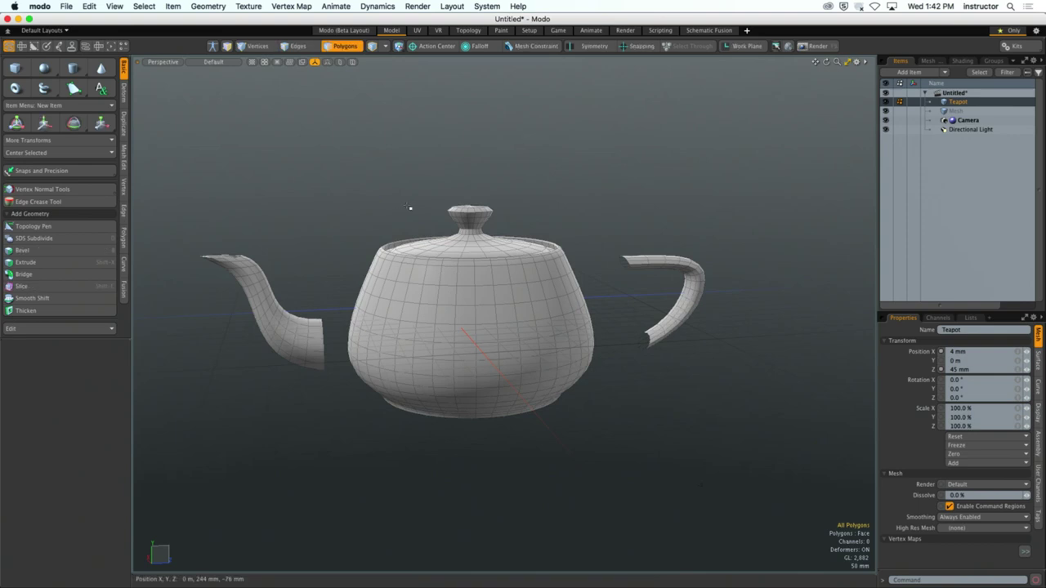
Select the whole spout, add the connected body and lid, remove them from the selection again and clear it.
double_click(317, 360)
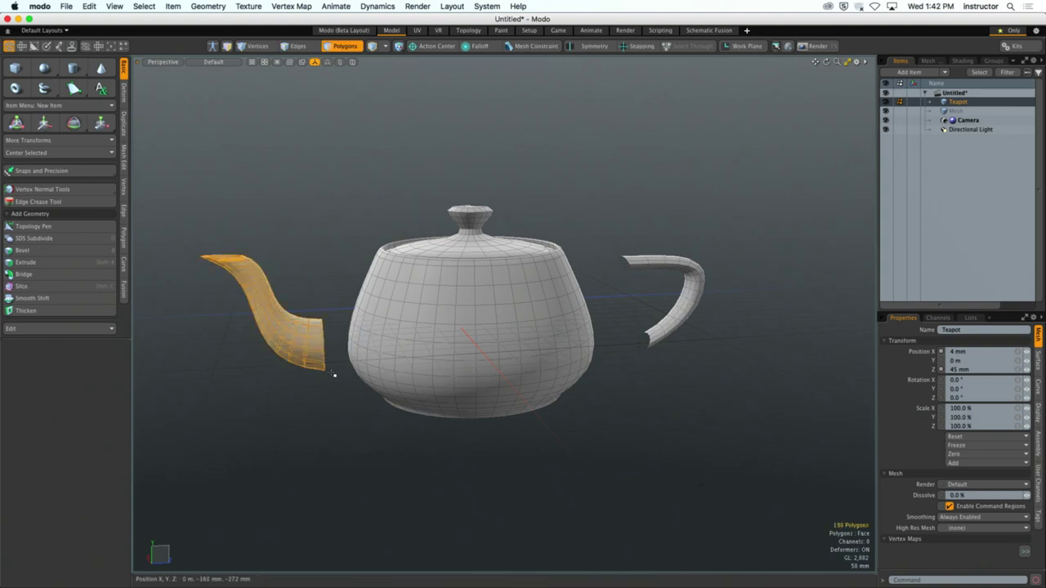
key(ctrl)
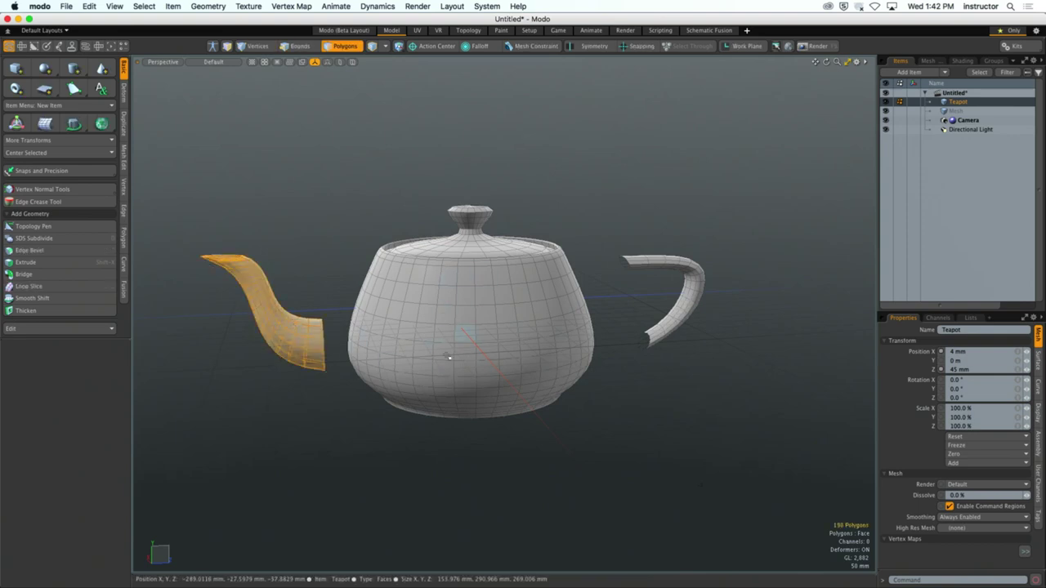
key(ctrl)
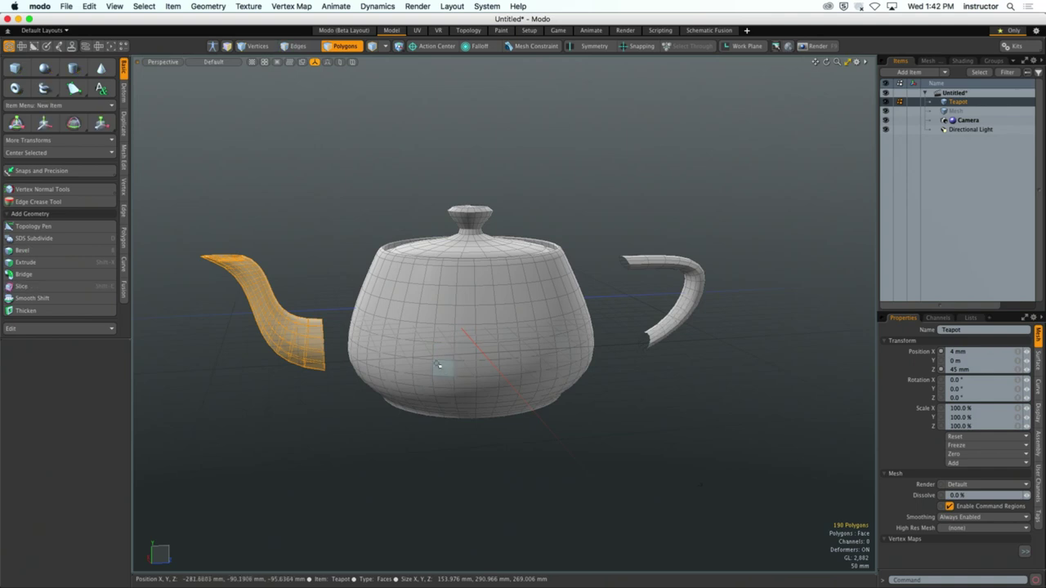
shift+click(506, 291)
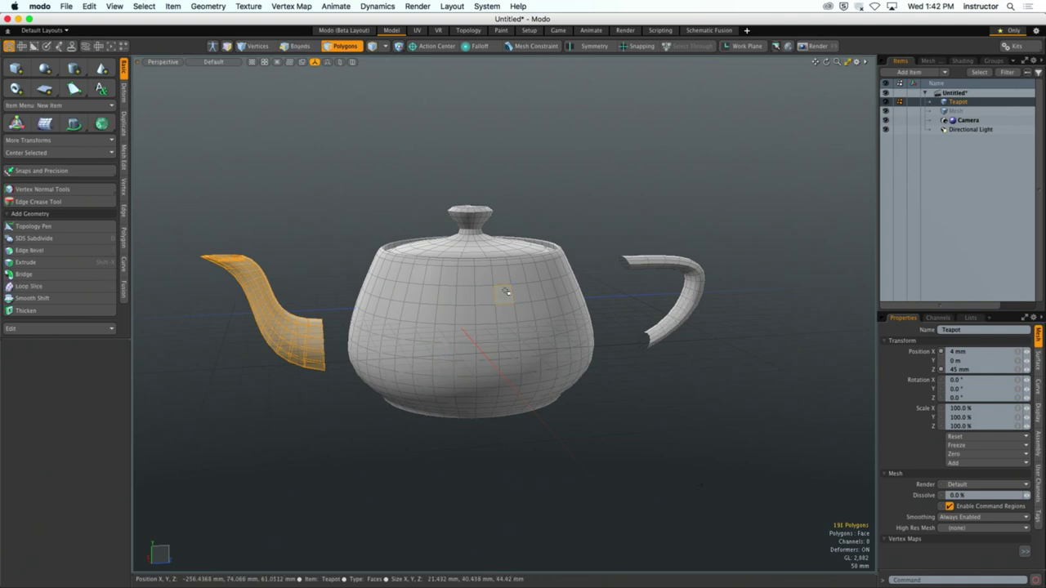
shift+double_click(506, 292)
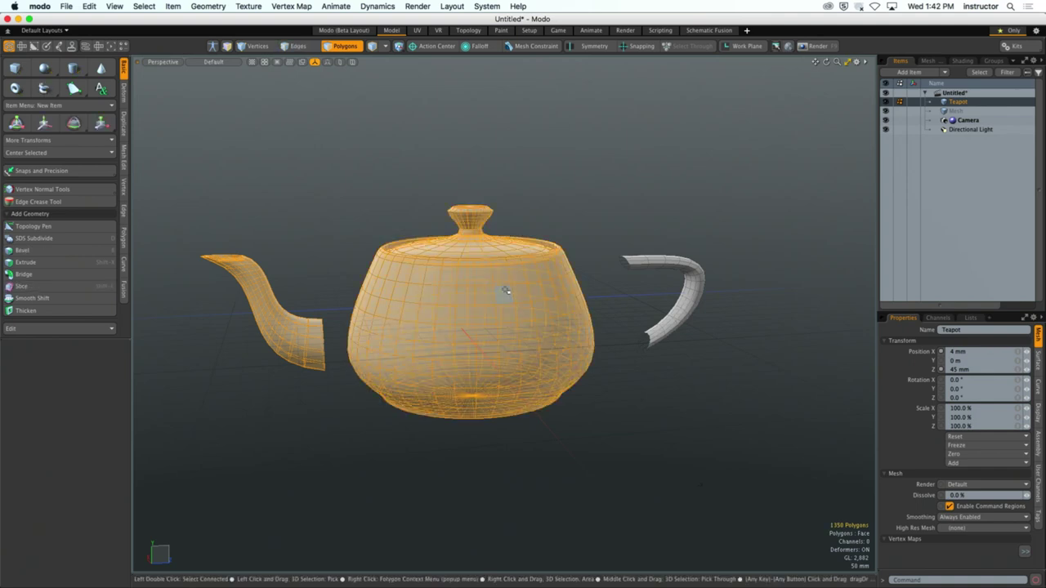
ctrl+double_click(506, 292)
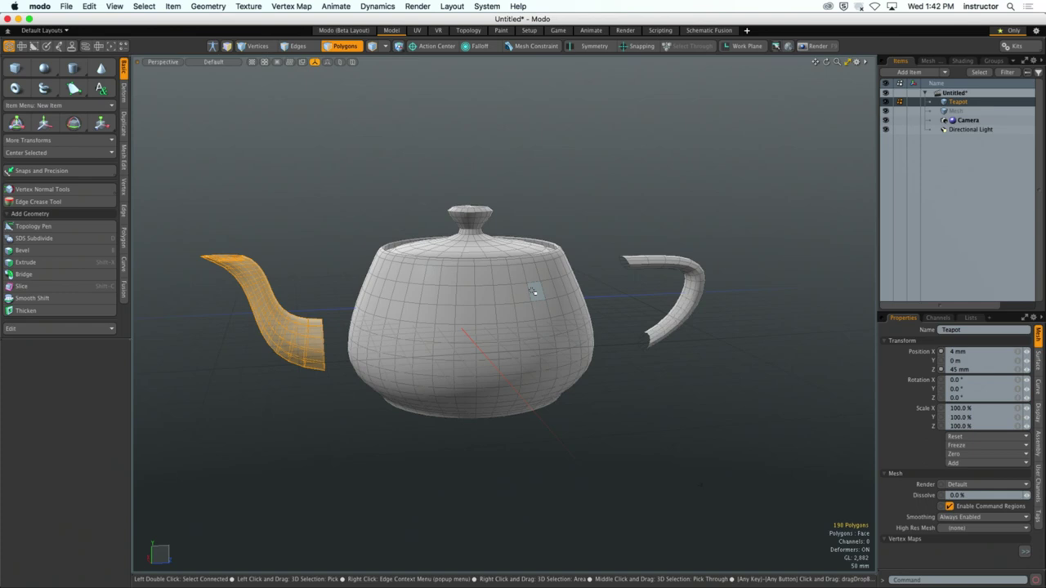
click(372, 190)
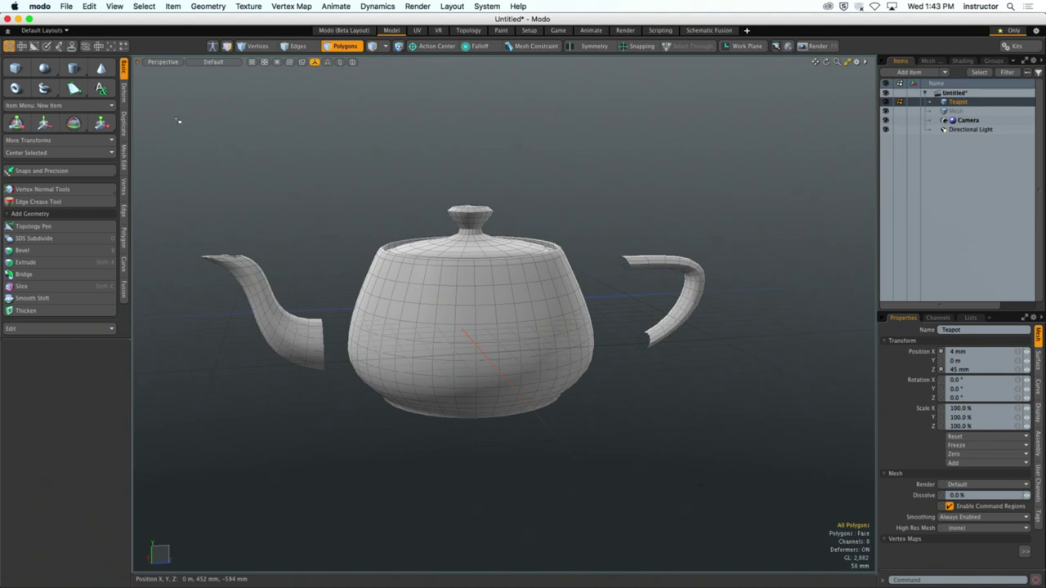
Lasso-select the polygons facing the view across the teapot's spout, body, lid and handle.
drag(175, 118, 785, 479)
click(785, 479)
right_click(277, 105)
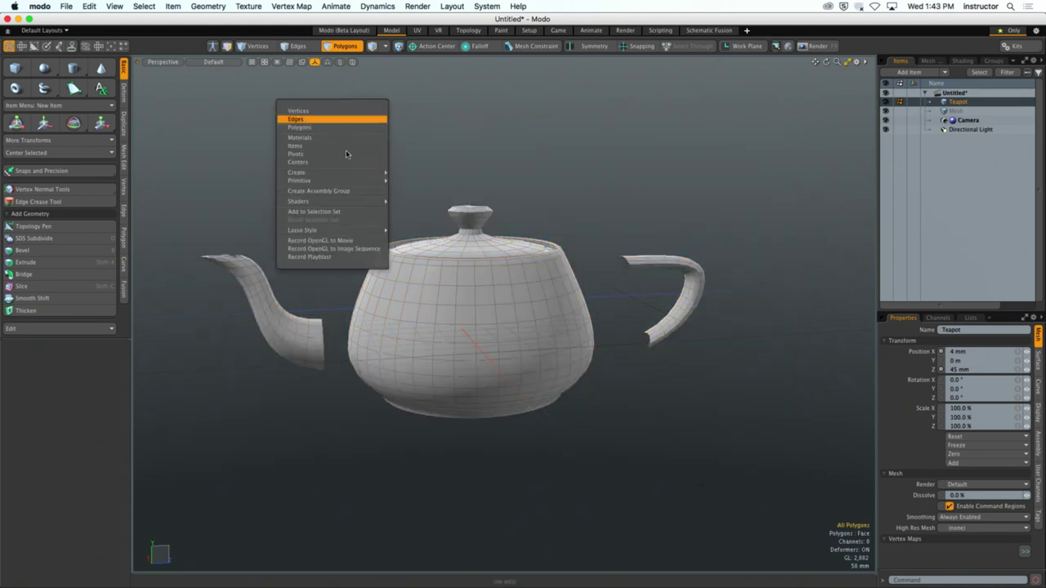
click(406, 232)
mouse_move(195, 110)
right_down()
mouse_move(330, 121)
mouse_move(615, 127)
mouse_move(766, 168)
mouse_move(807, 249)
mouse_move(750, 382)
mouse_move(529, 434)
mouse_move(415, 447)
mouse_move(300, 434)
mouse_move(231, 401)
mouse_move(194, 337)
mouse_move(191, 270)
mouse_move(214, 218)
mouse_move(315, 212)
right_up()
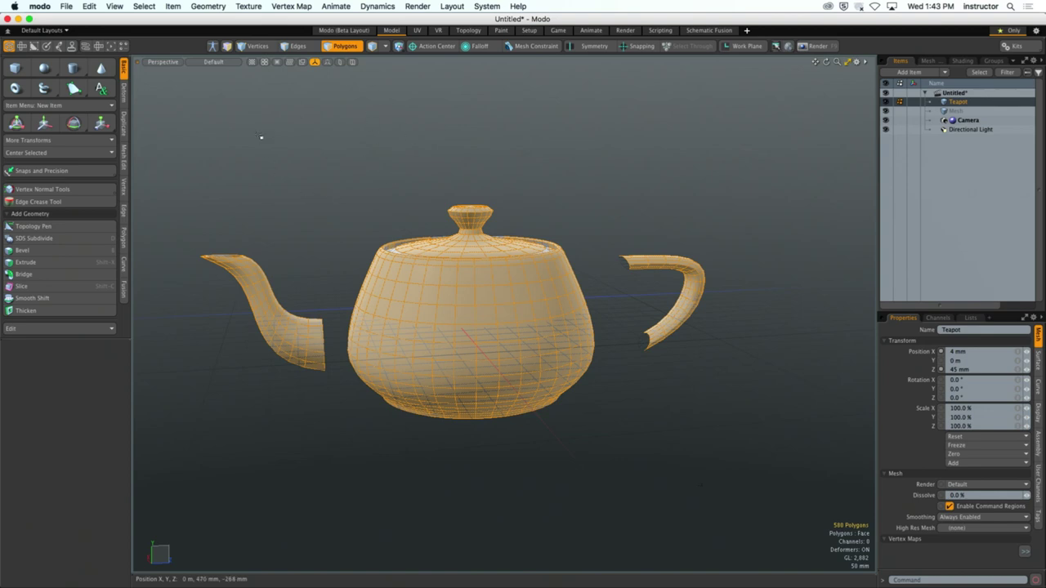
Set the Lasso Style to Rectangle.
right_click(309, 139)
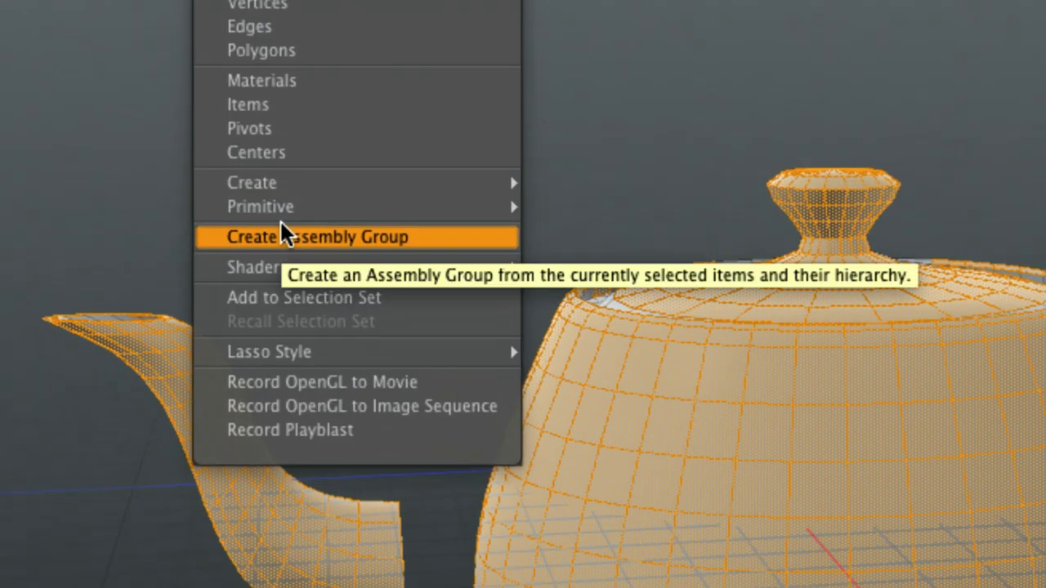
mouse_move(316, 355)
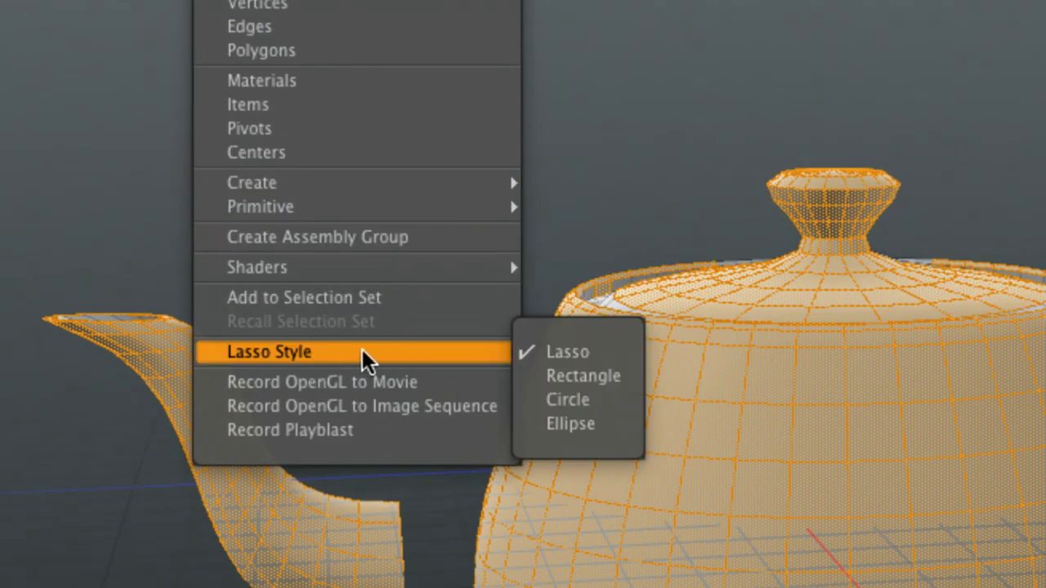
click(574, 378)
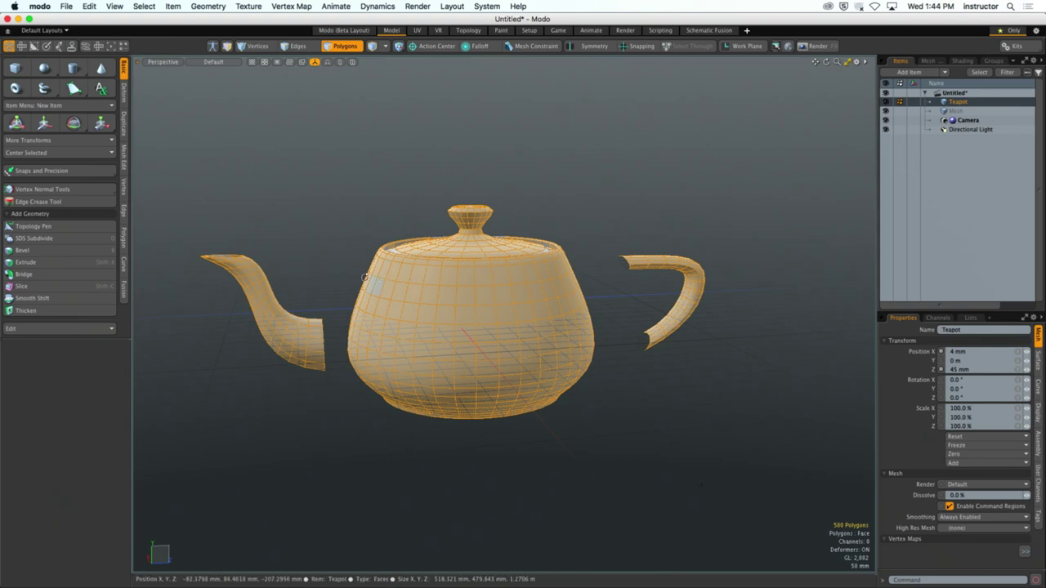
Examine from several sides which of the teapot's polygons the lasso selection includes.
alt+drag(375, 278, 575, 298)
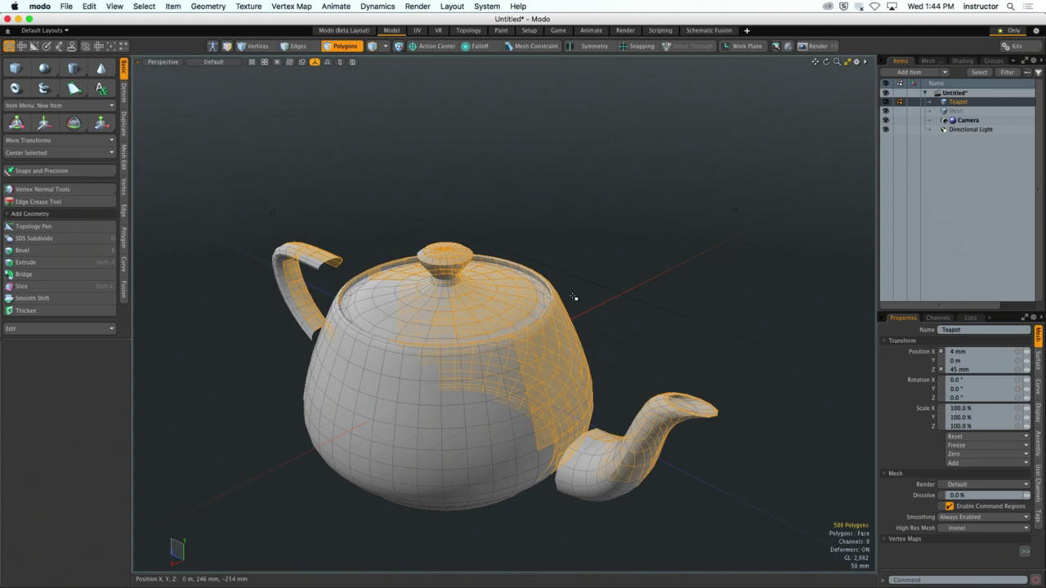
scroll(634, 302, down, 3)
alt+drag(632, 306, 420, 242)
drag(250, 138, 738, 413)
scroll(617, 327, up, 3)
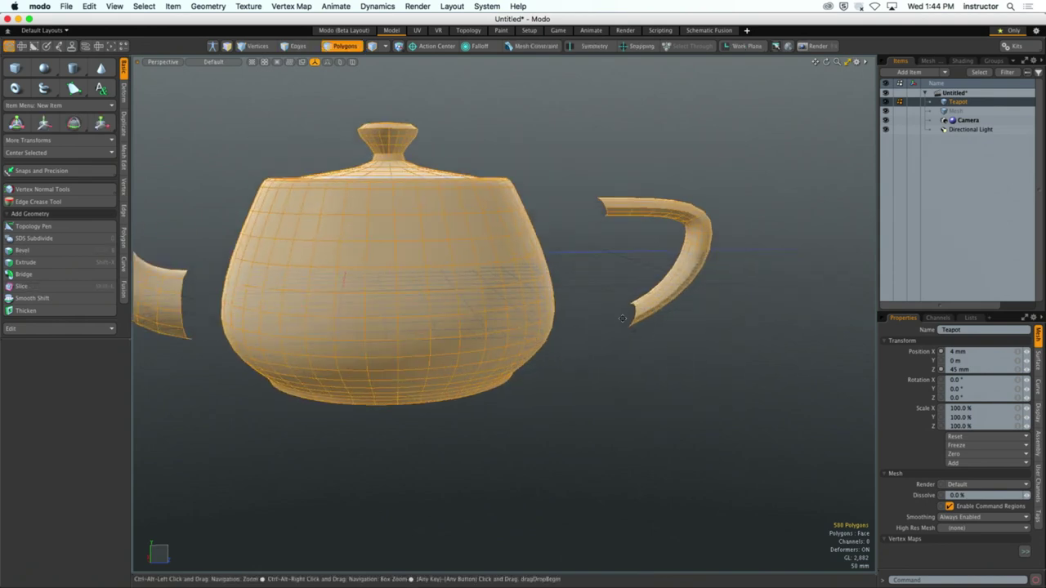
scroll(622, 319, down, 4)
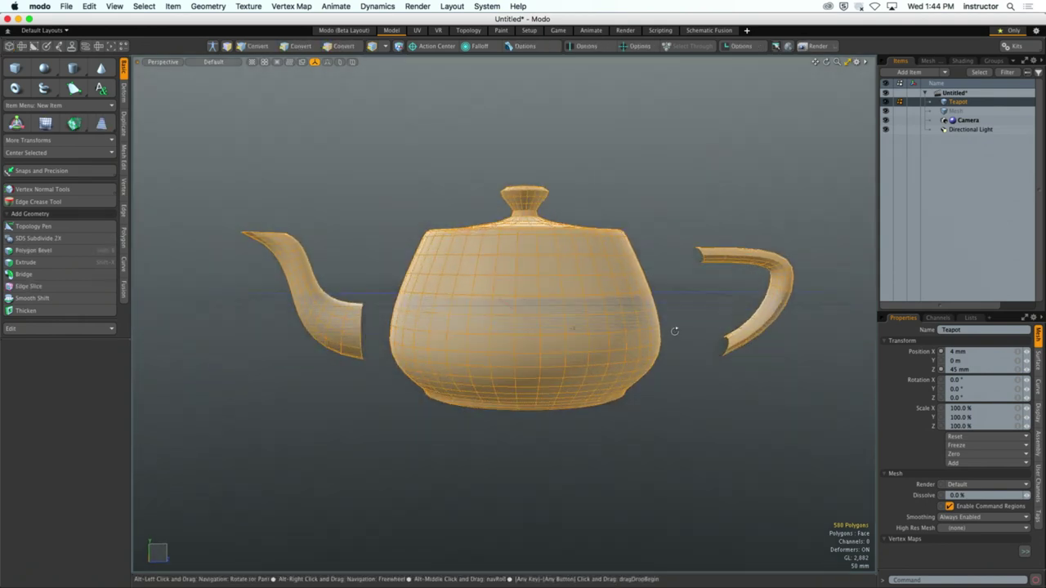
Rectangle-select the teapot's view-facing polygons and extend the selection through the mesh to all polygons of the spout, body, lid and handle.
drag(179, 102, 829, 502)
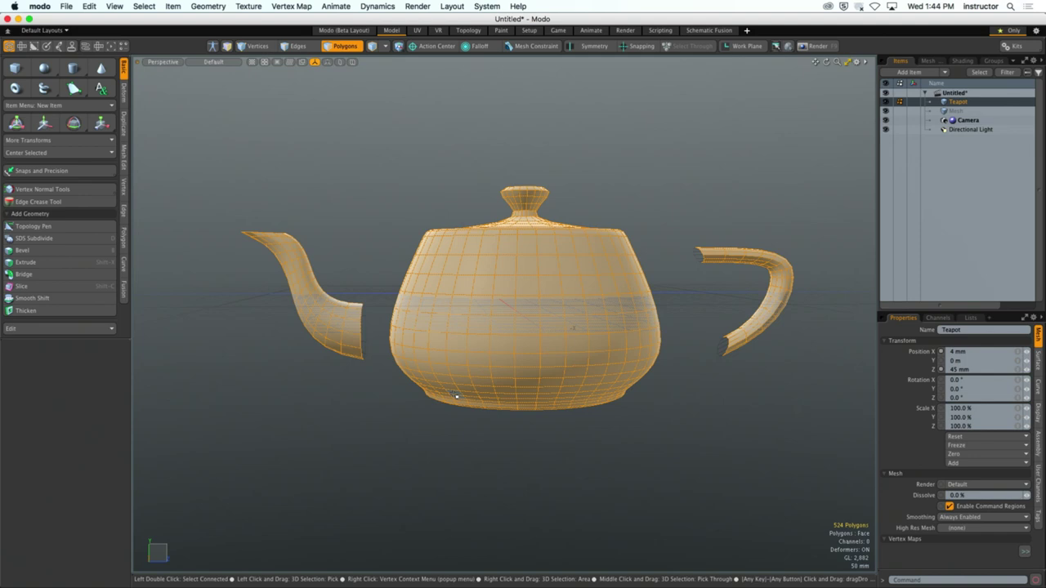
alt+drag(394, 197, 452, 214)
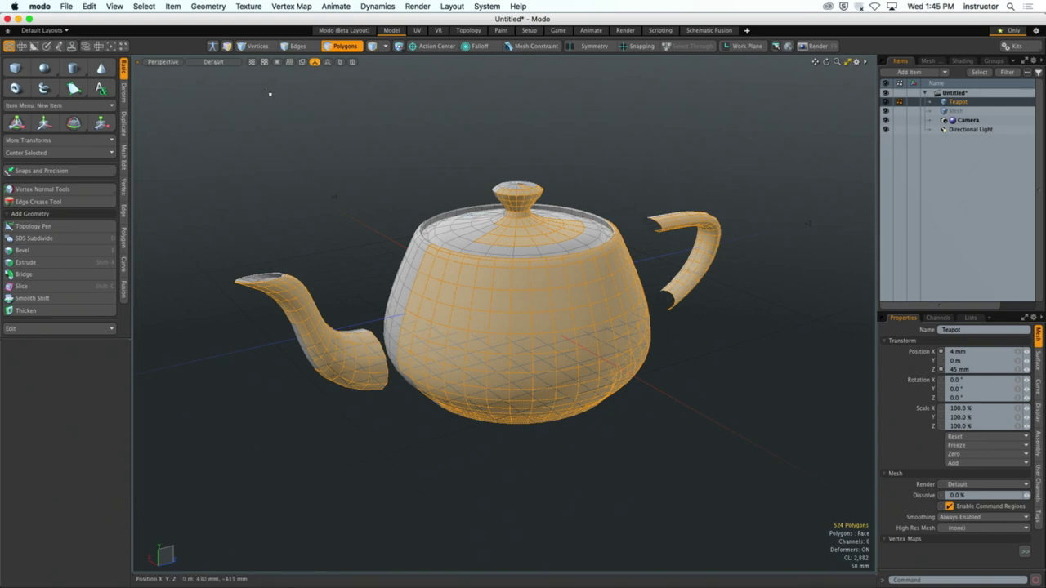
drag(179, 76, 812, 510)
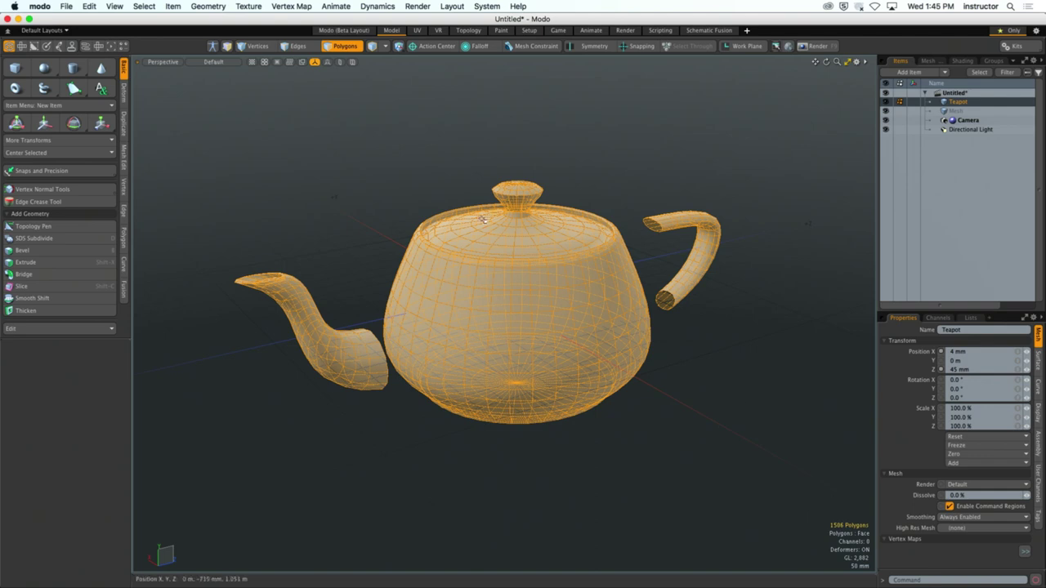
mouse_move(195, 89)
right_down()
mouse_move(393, 226)
mouse_move(708, 396)
mouse_move(764, 450)
right_up()
alt+drag(369, 373, 269, 400)
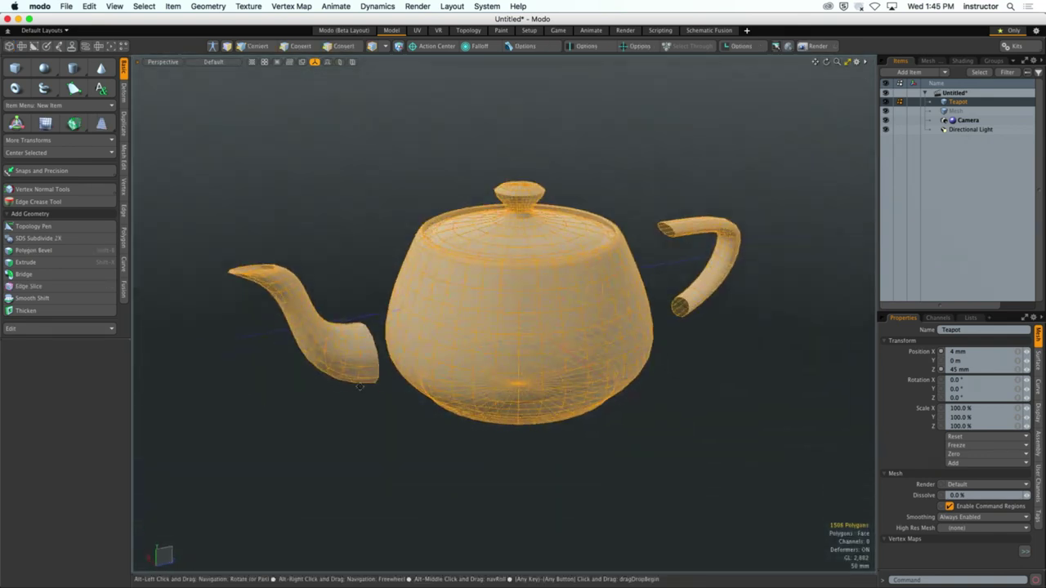
scroll(430, 375, up, 3)
alt+drag(430, 375, 405, 382)
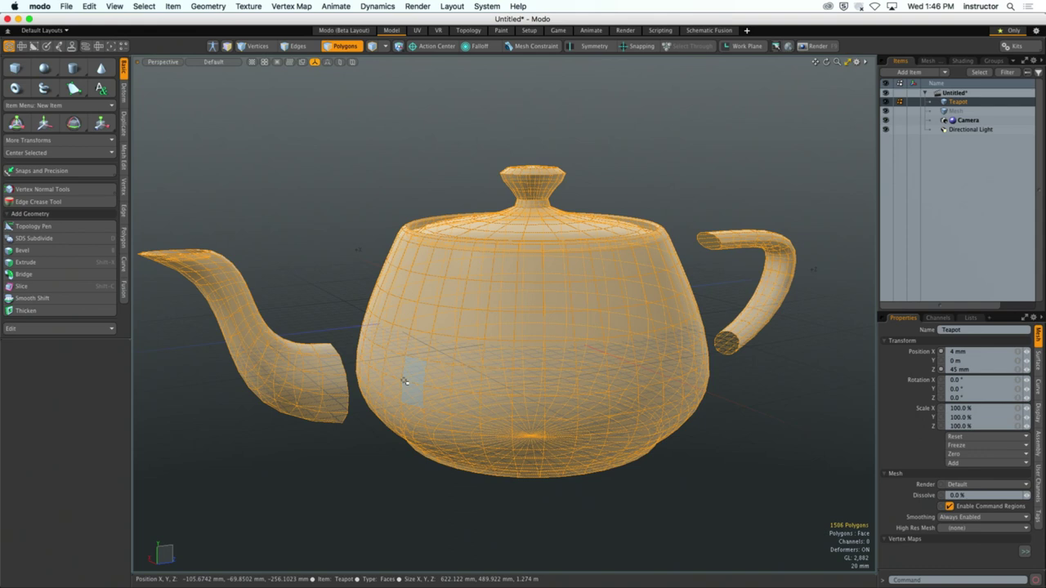
Try deleting all the selected teapot polygons twice, undoing the deletion each time.
key(Delete)
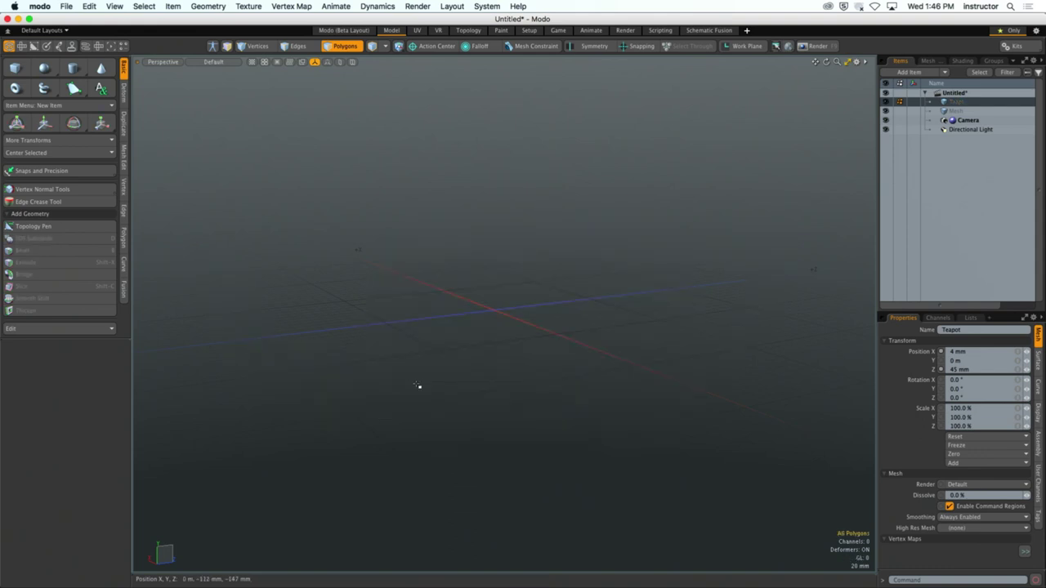
key(ctrl+z)
key(Delete)
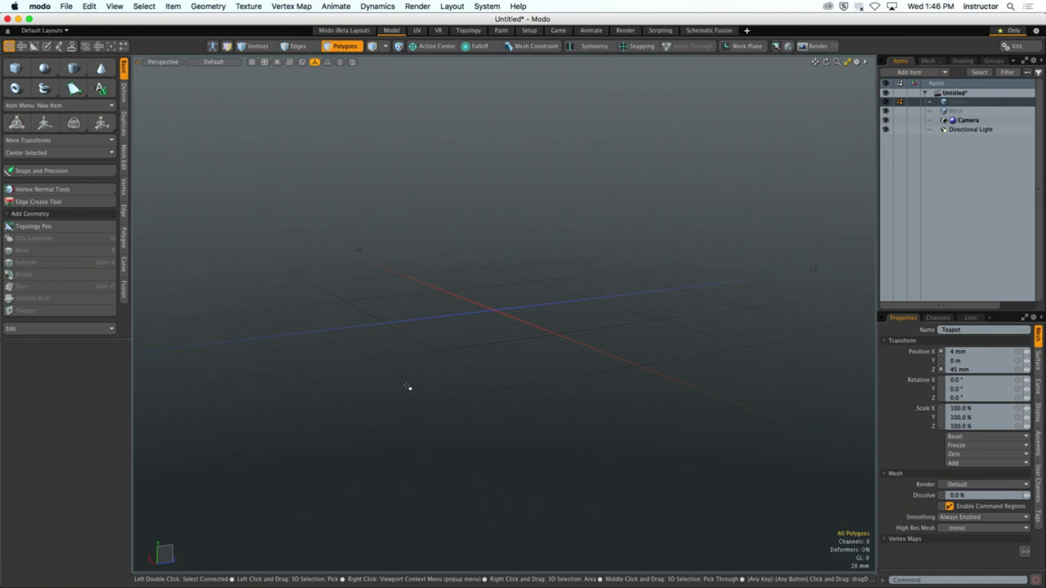
key(ctrl+z)
Set Show Vertices to In Component Modes in the 3D viewport properties for active meshes.
key(o)
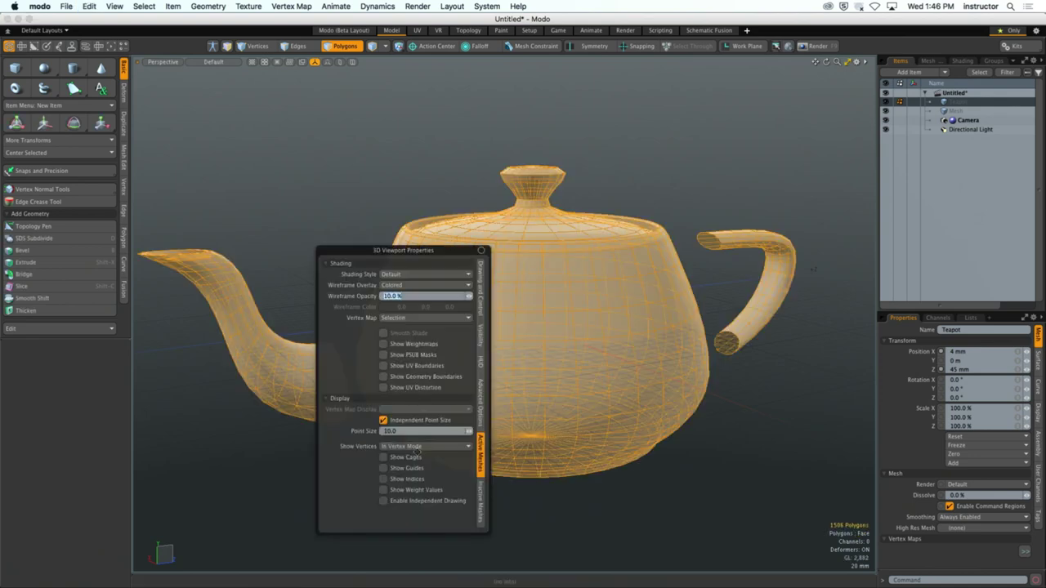
click(416, 446)
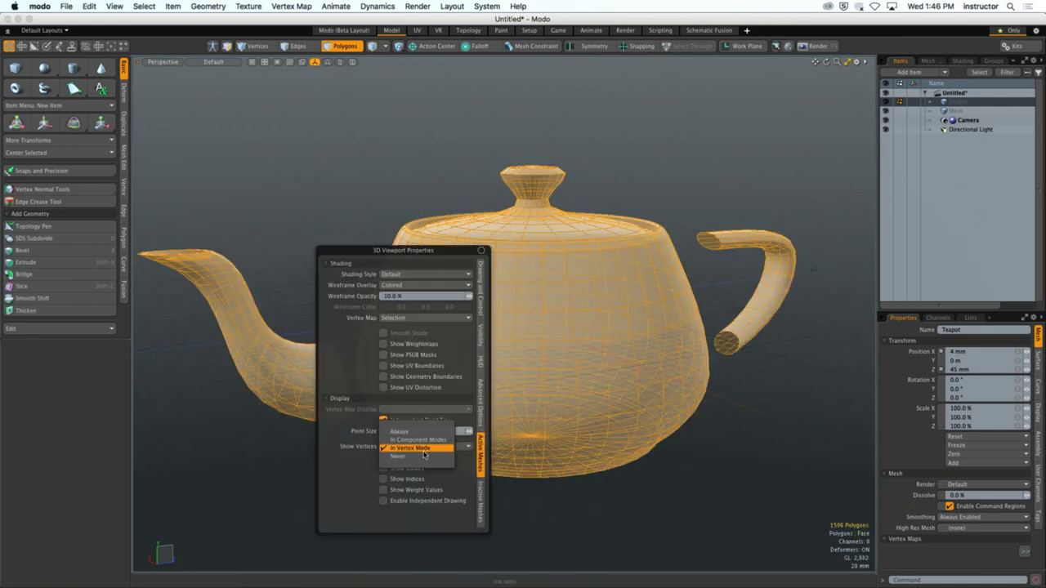
click(420, 449)
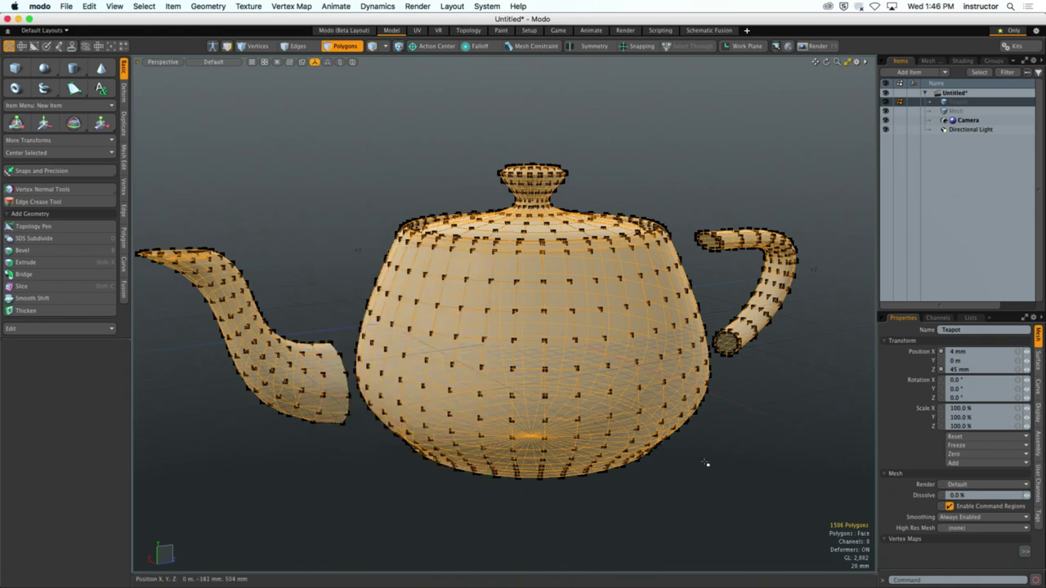
Repeatedly delete the whole teapot's polygons with vertex display on and undo each deletion to compare.
key(Delete)
key(ctrl+z)
key(Delete)
key(super+z)
alt+drag(575, 357, 586, 337)
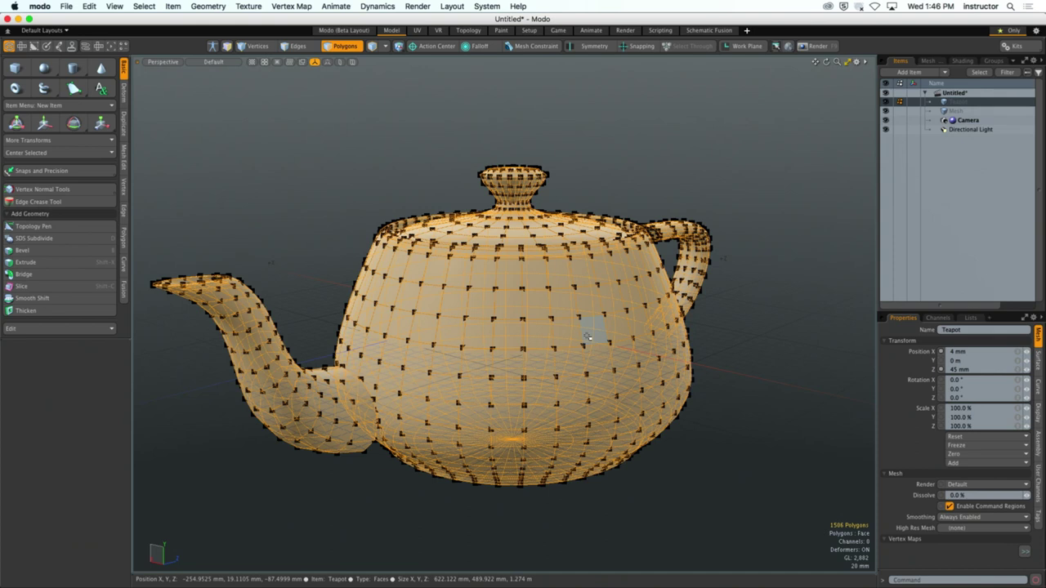
key(Delete)
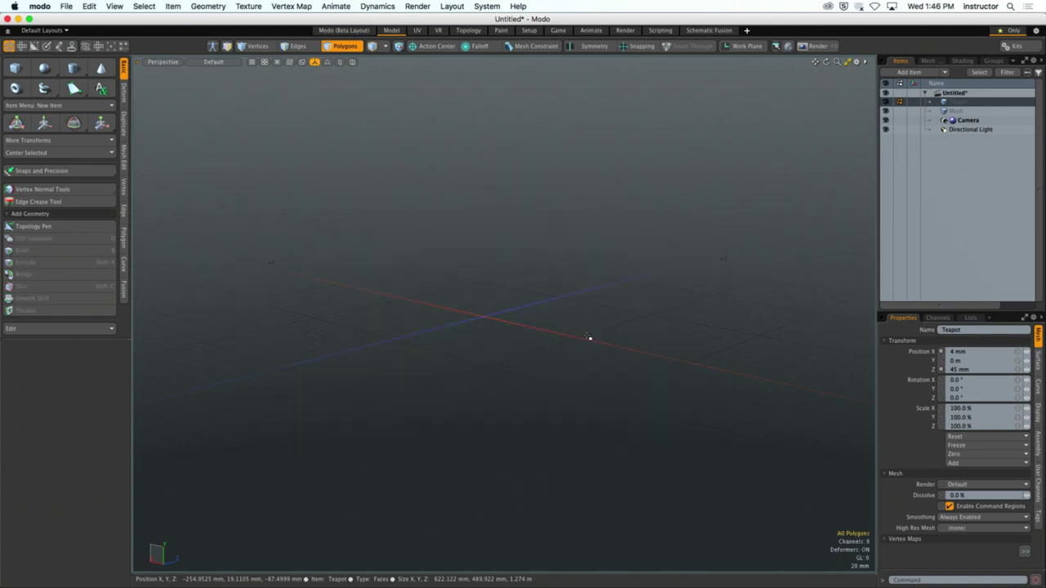
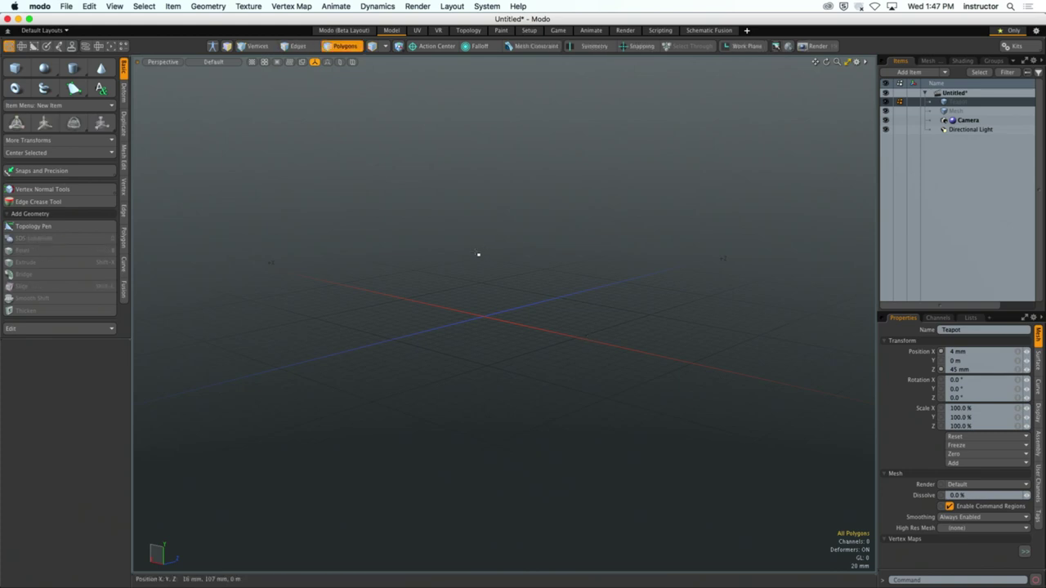
mouse_move(393, 579)
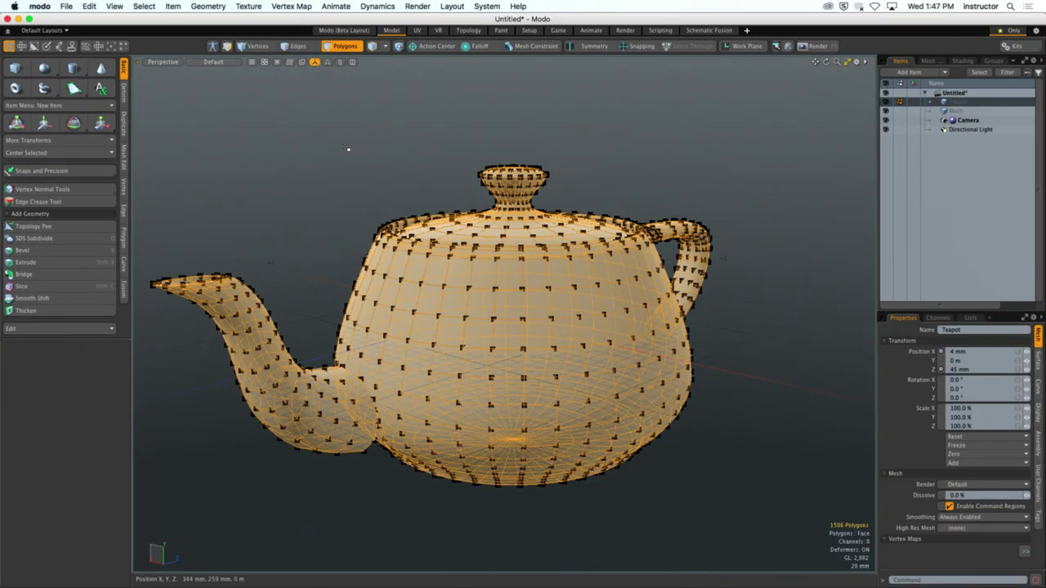
Clear the polygon selection, switch to item selection and deselect the teapot item.
click(431, 187)
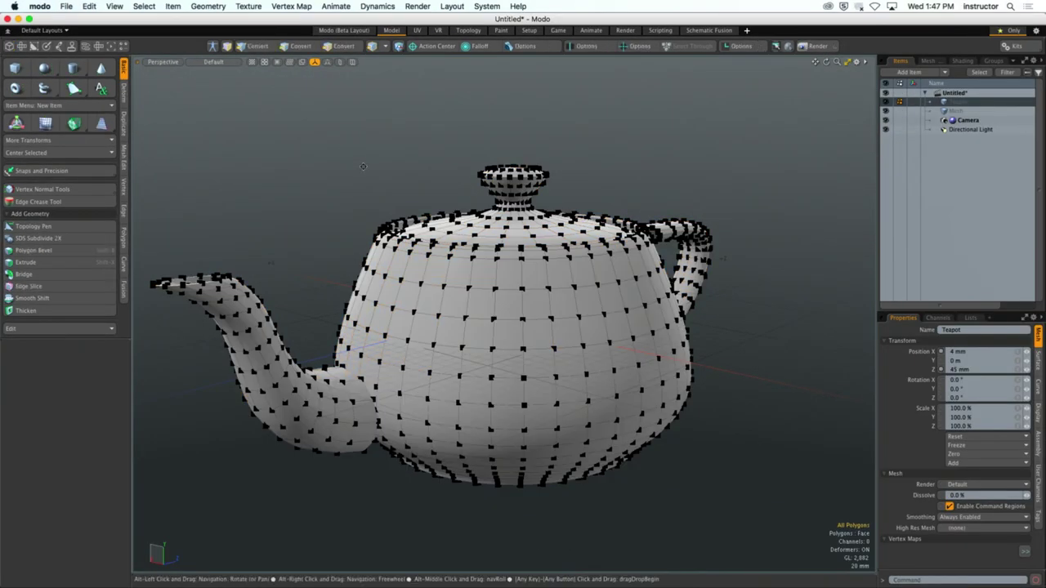
alt+drag(431, 187, 417, 207)
key(5)
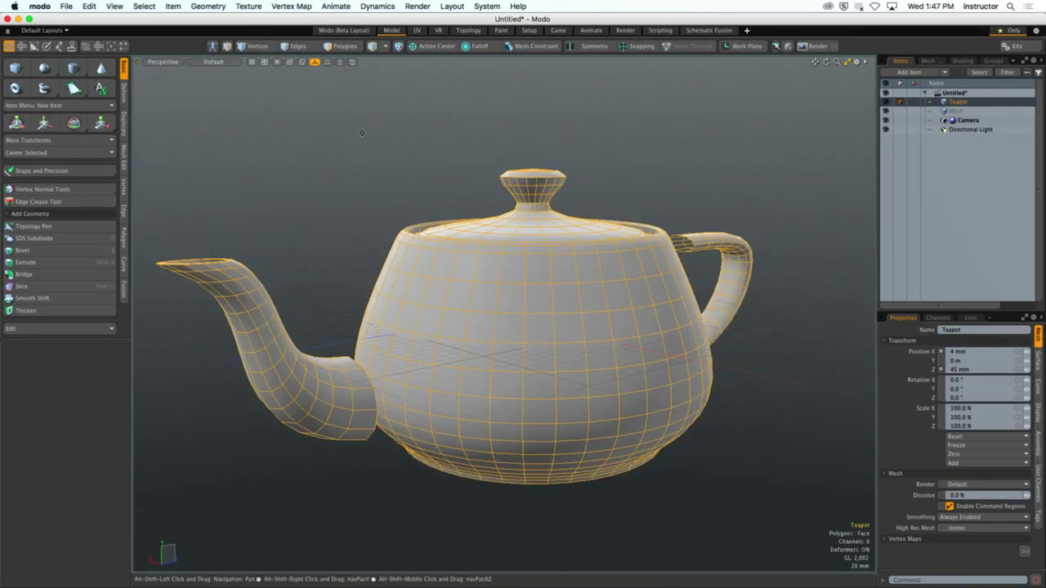
click(368, 159)
mouse_move(369, 159)
alt+mouse_down()
mouse_move(329, 132)
mouse_move(366, 144)
alt+mouse_up()
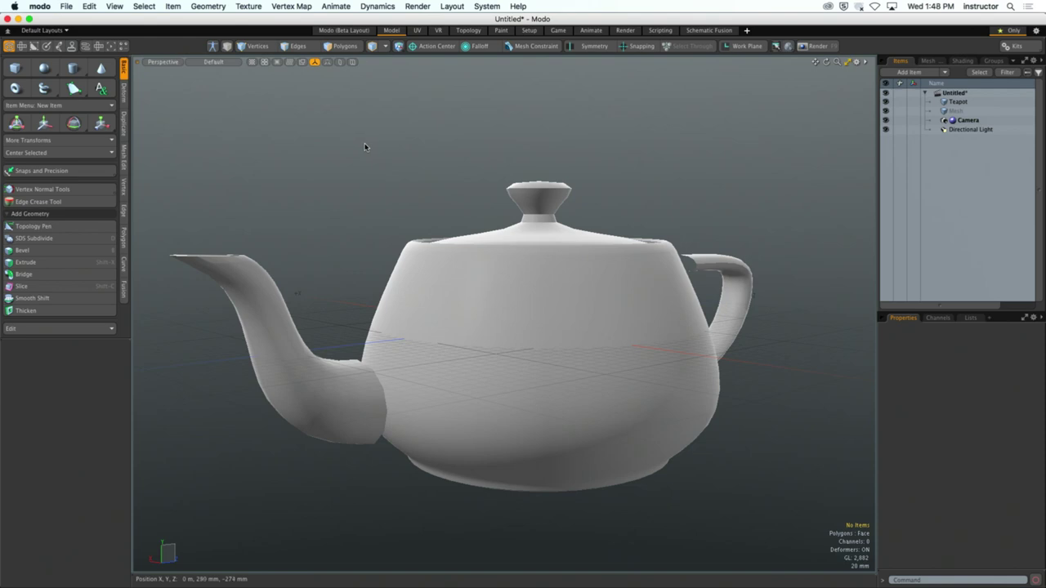
click(89, 6)
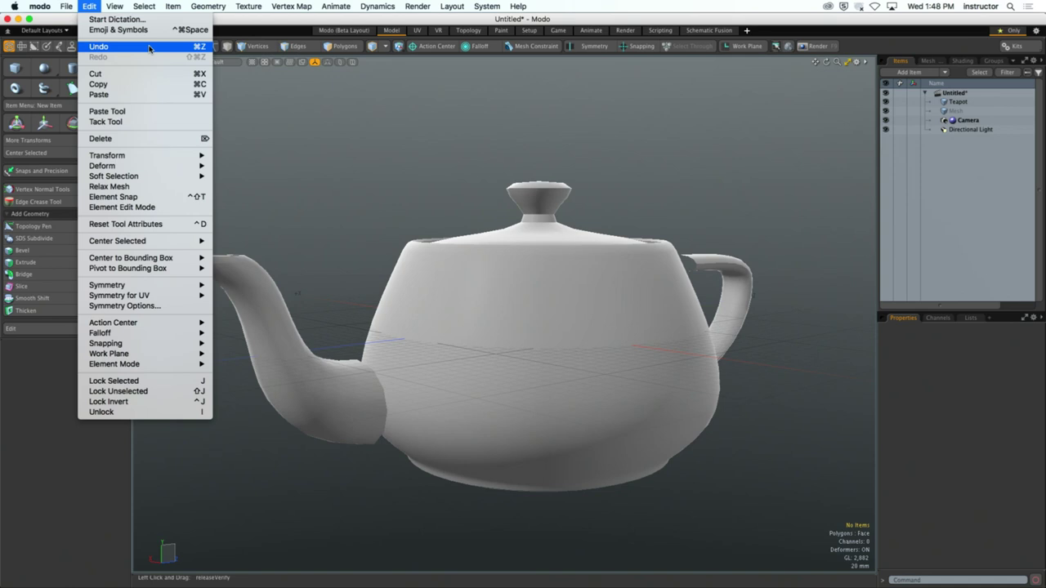
click(269, 128)
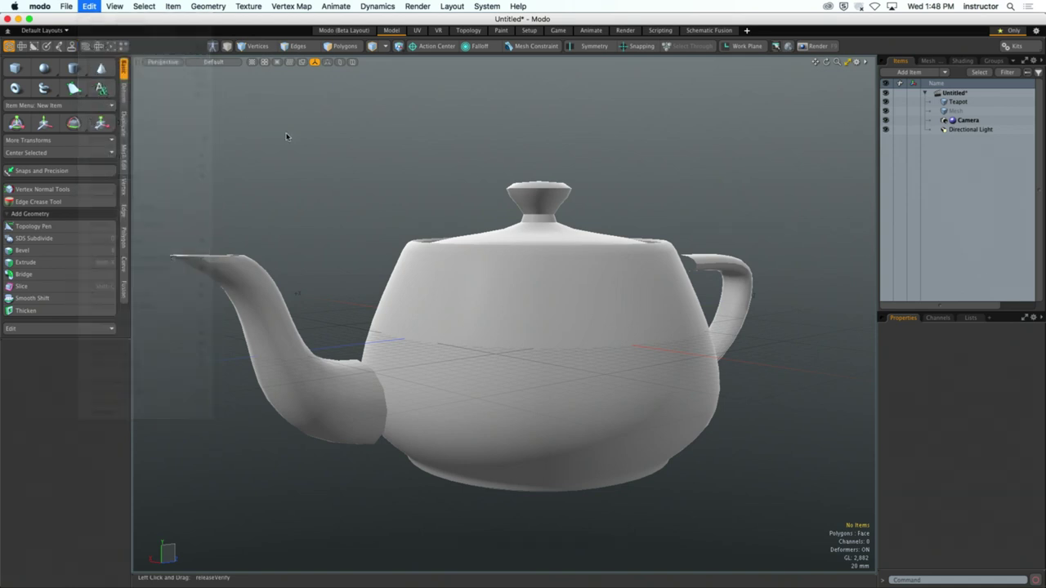
mouse_move(340, 142)
alt+mouse_down()
mouse_move(329, 180)
mouse_move(294, 171)
mouse_move(304, 148)
mouse_move(345, 123)
mouse_move(352, 185)
mouse_move(361, 148)
mouse_move(392, 180)
mouse_move(345, 161)
alt+mouse_up()
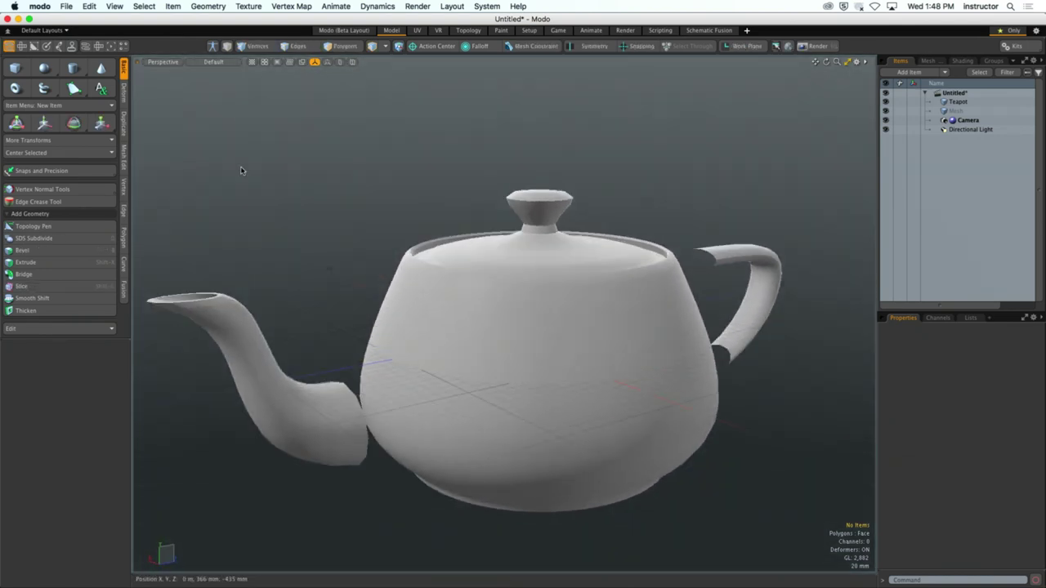
alt+drag(600, 156, 552, 269)
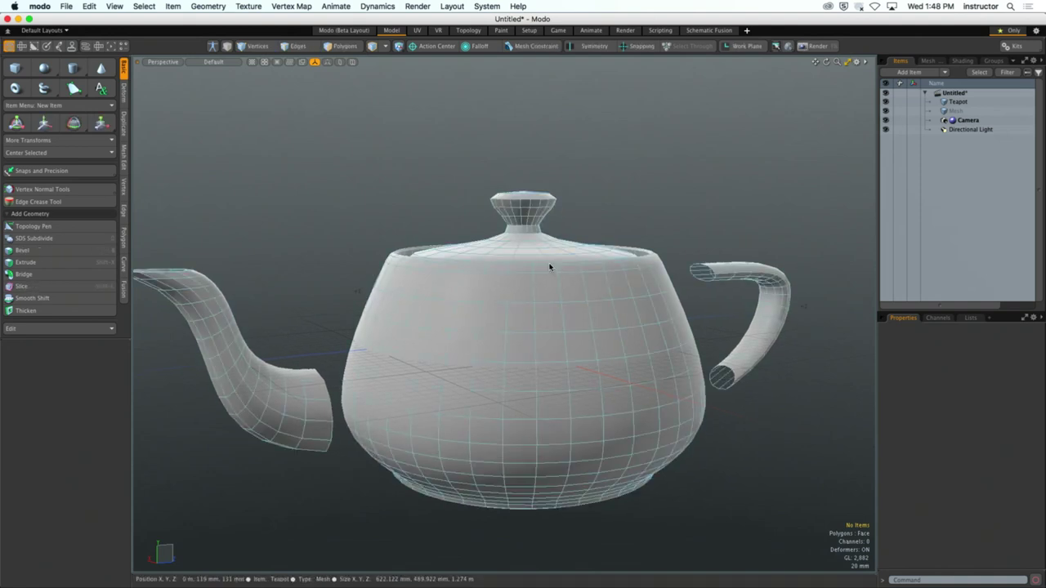
alt+drag(551, 269, 467, 194)
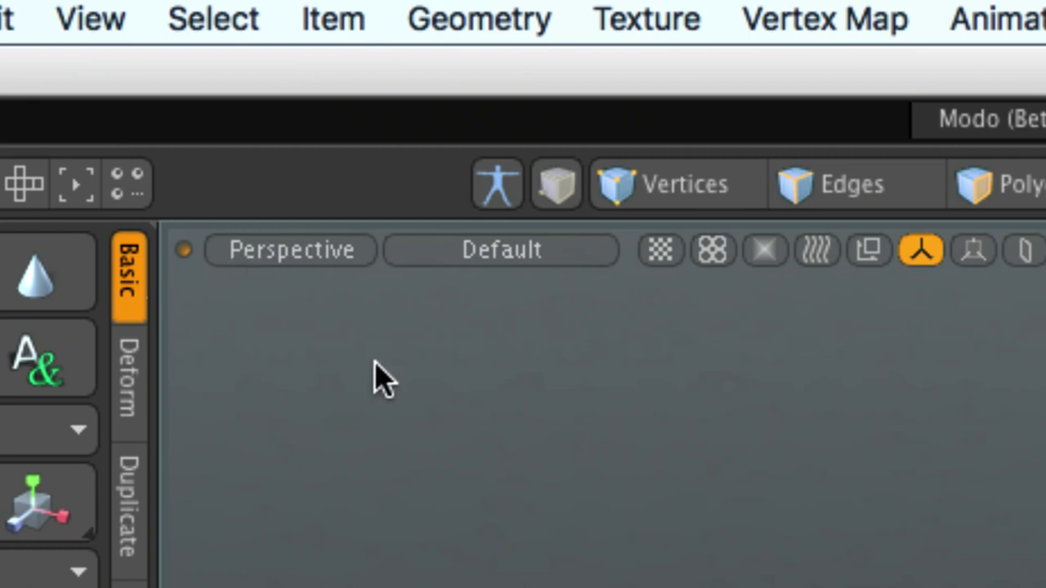
Switch the viewport from Perspective to the Top view and show the whole teapot.
click(318, 253)
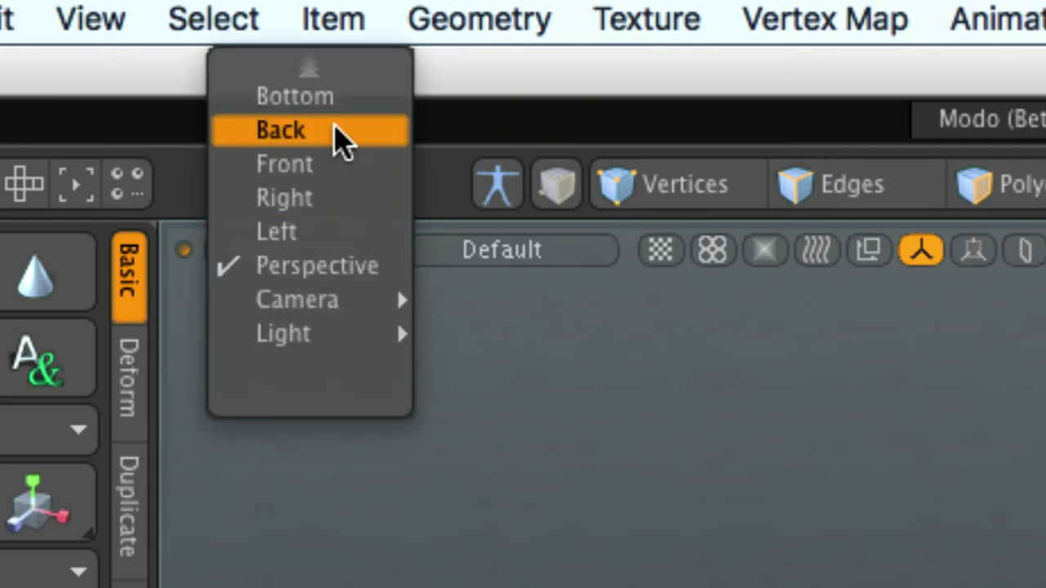
mouse_move(338, 70)
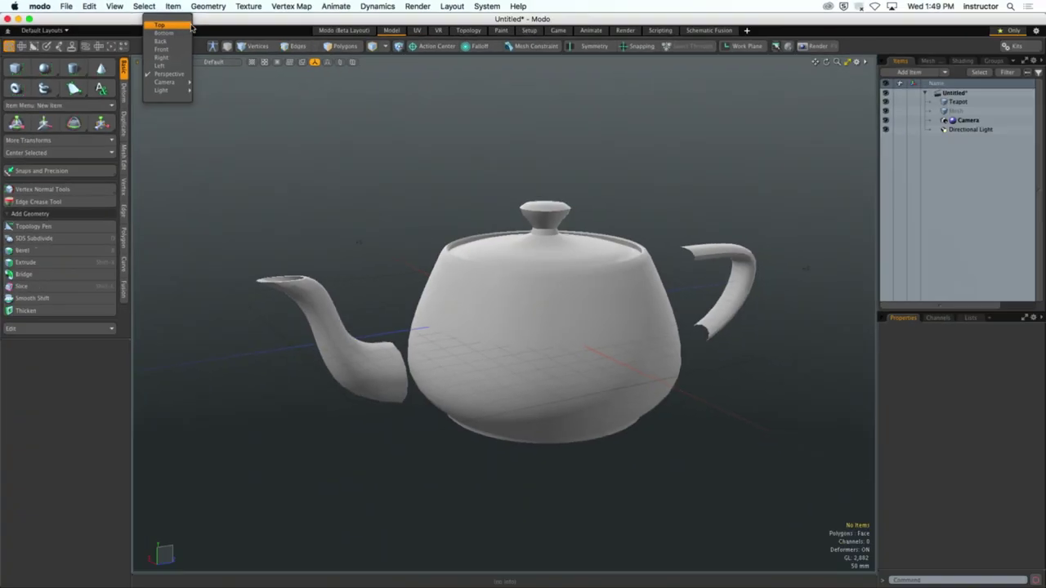
click(165, 65)
click(165, 66)
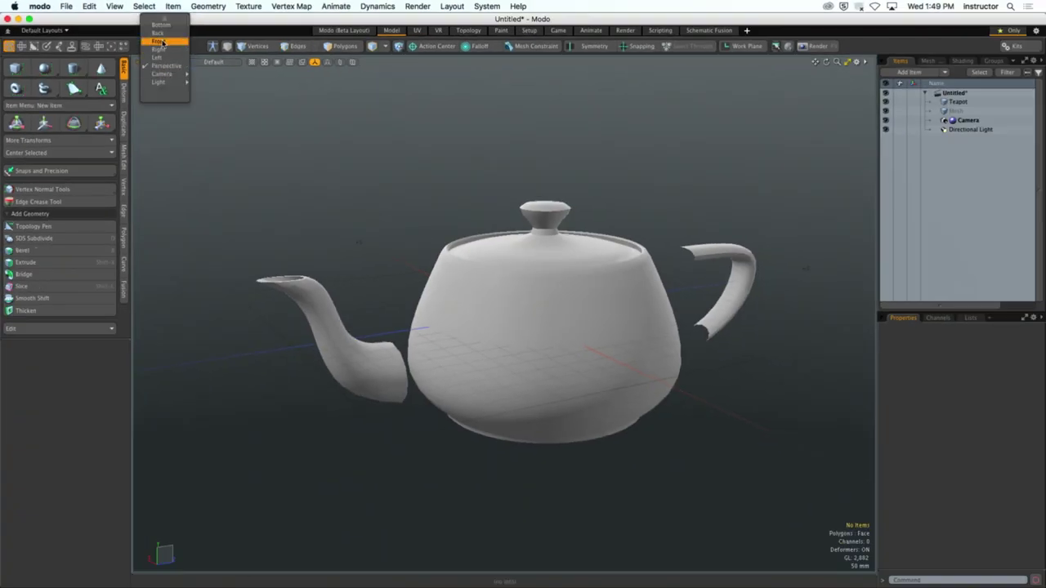
click(165, 24)
scroll(559, 258, down, 5)
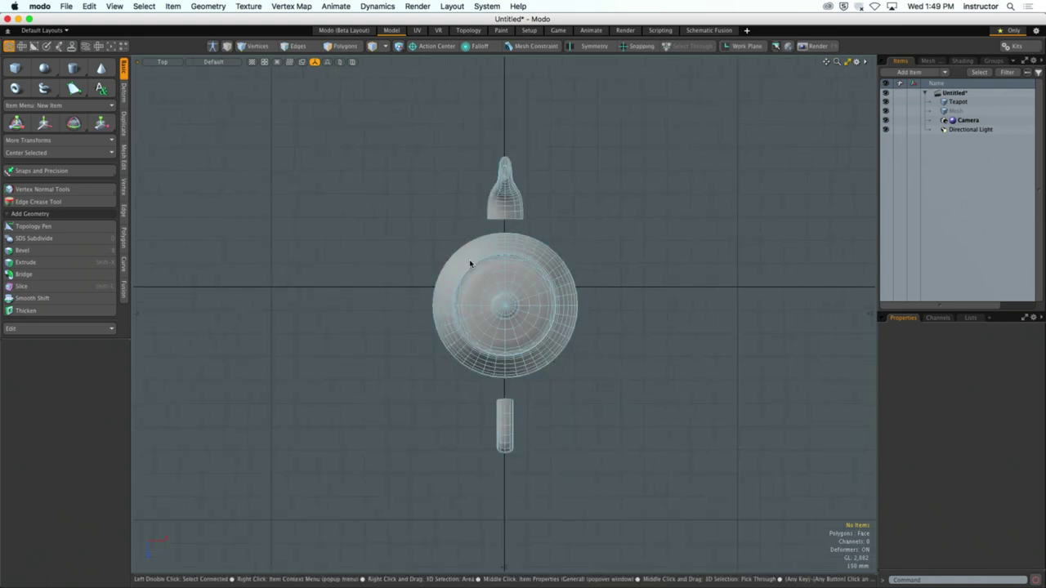
Switch the viewport to the Left view and inspect the teapot's side profile.
click(162, 62)
click(168, 101)
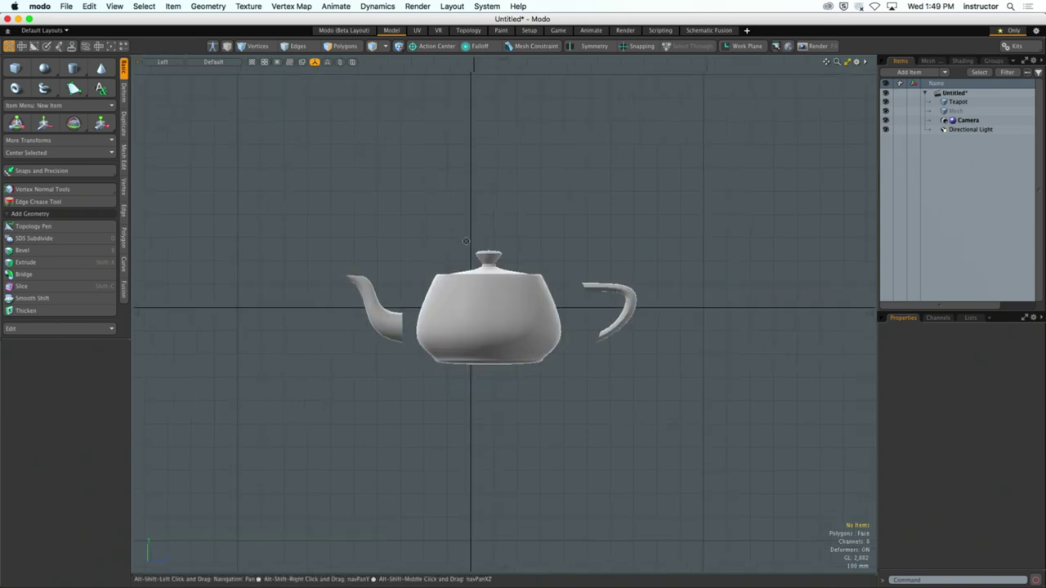
scroll(465, 241, up, 3)
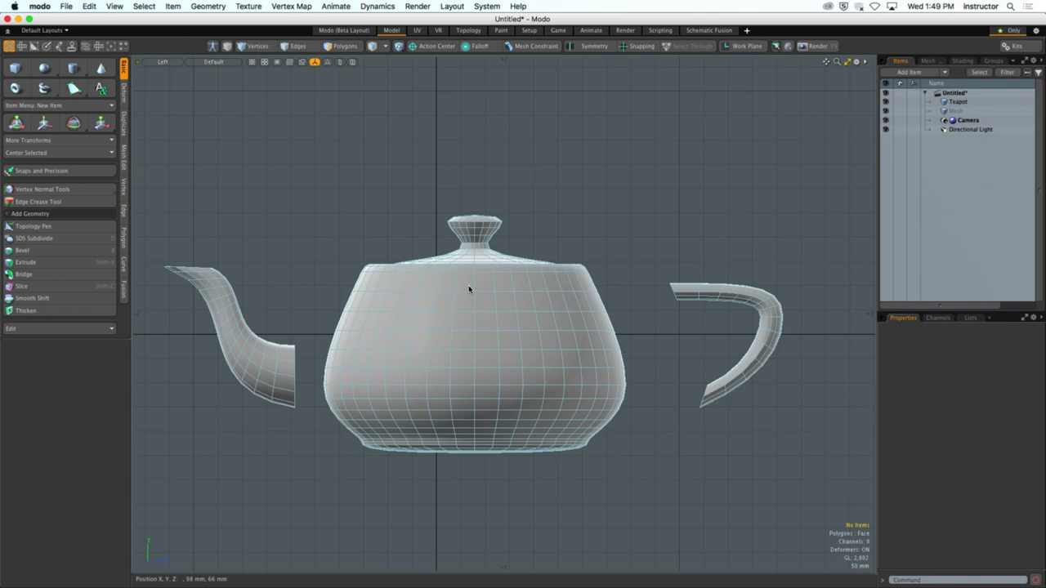
alt+shift+drag(490, 288, 407, 182)
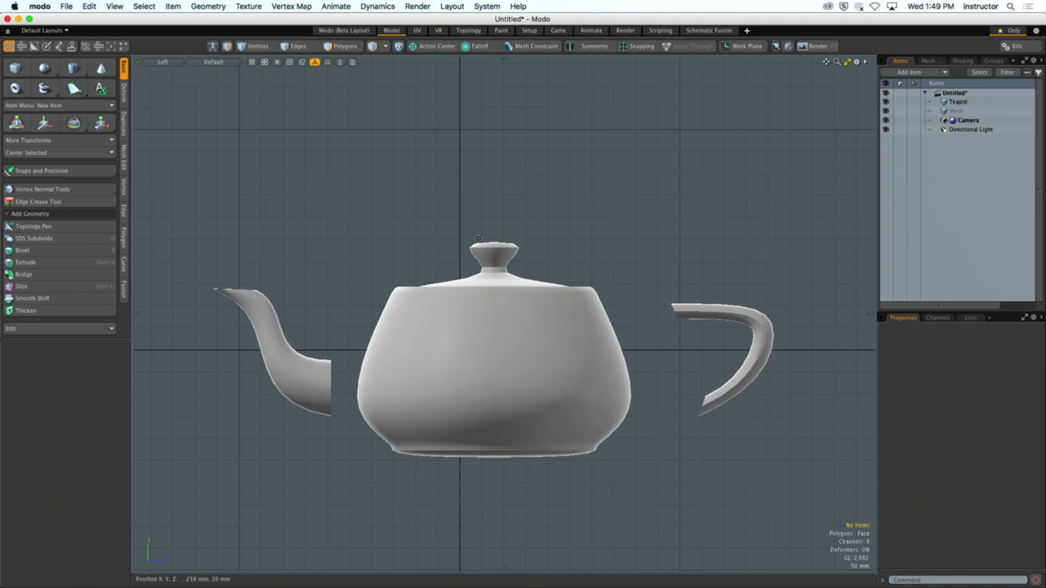
alt+shift+drag(466, 244, 521, 241)
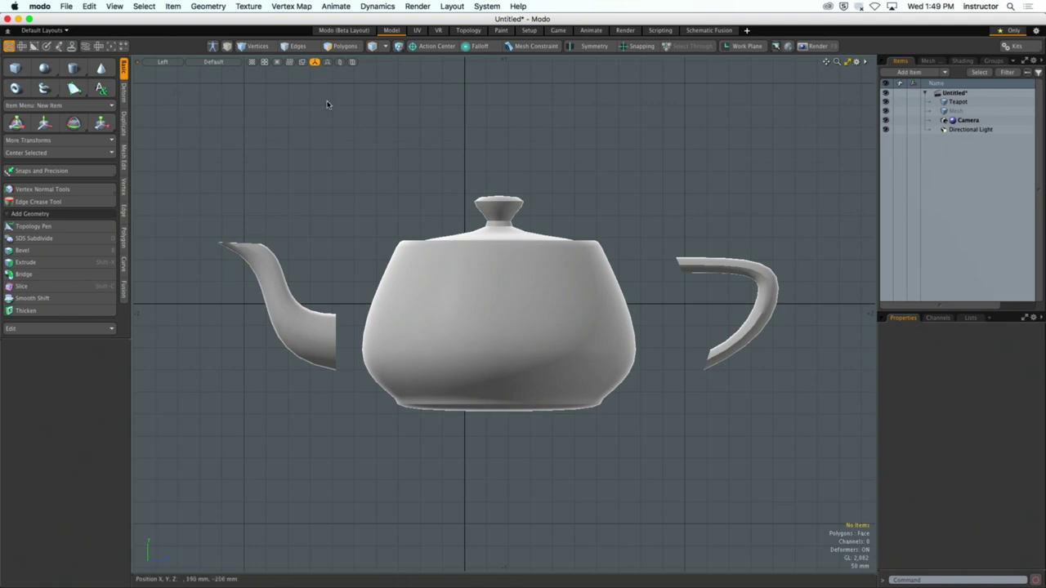
Return the viewport to the Perspective view and look at the teapot at an angle.
click(162, 62)
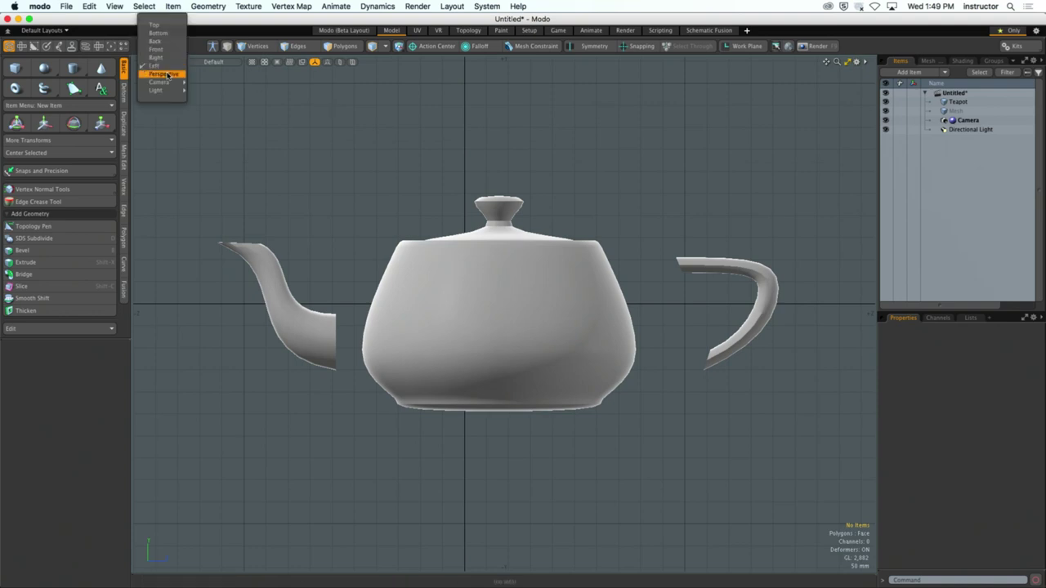
click(167, 75)
alt+drag(289, 232, 295, 294)
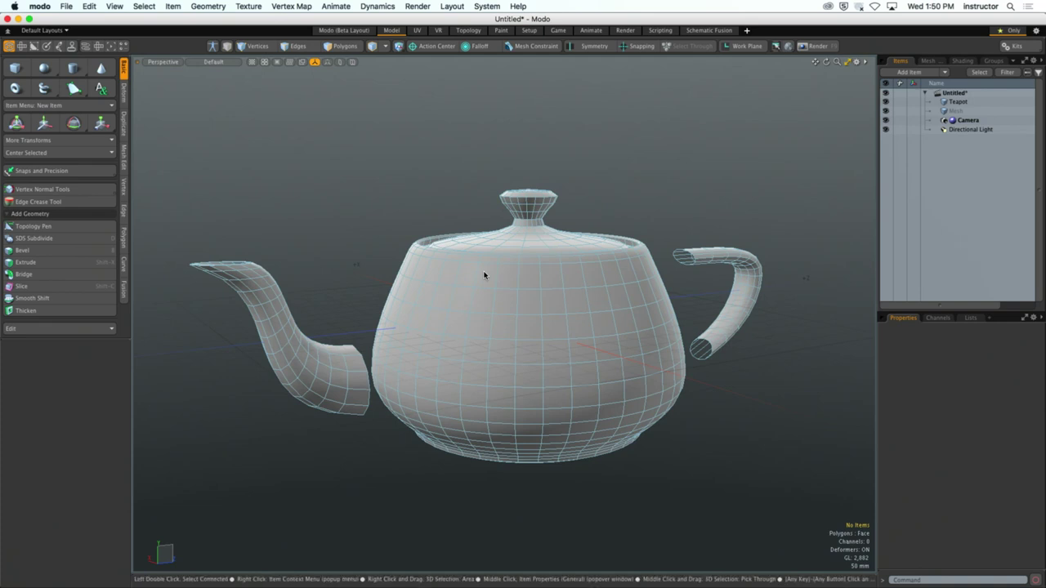
Switch to polygon selection and frame the teapot's body closely in the perspective view.
key(3)
mouse_move(499, 269)
mouse_down()
mouse_move(507, 295)
mouse_move(575, 303)
mouse_move(503, 345)
mouse_move(558, 306)
mouse_move(546, 340)
mouse_up()
key(shift+a)
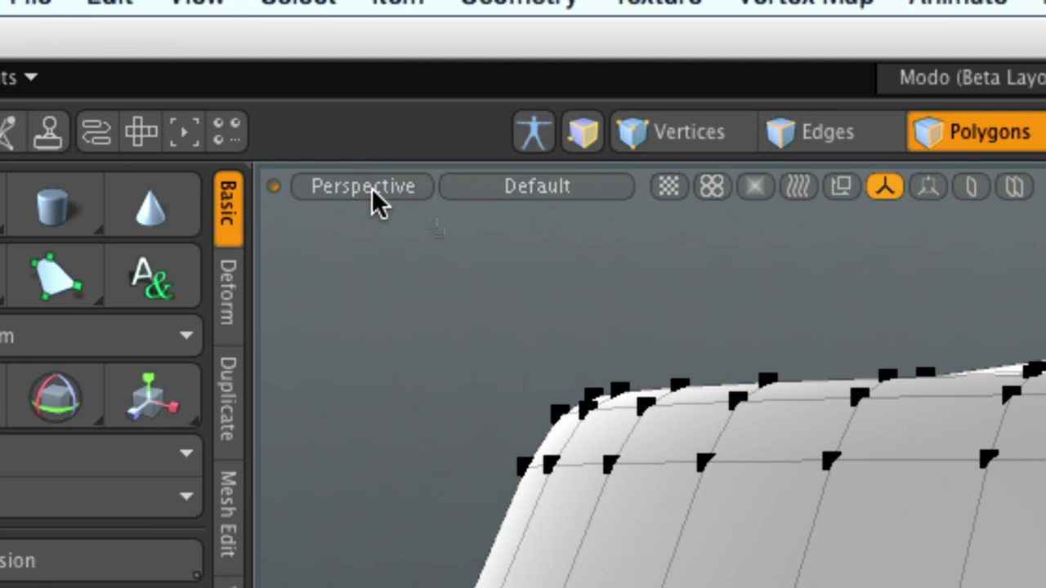
Look through the viewport's available view types, including the Light views, while staying in the Perspective view.
click(375, 191)
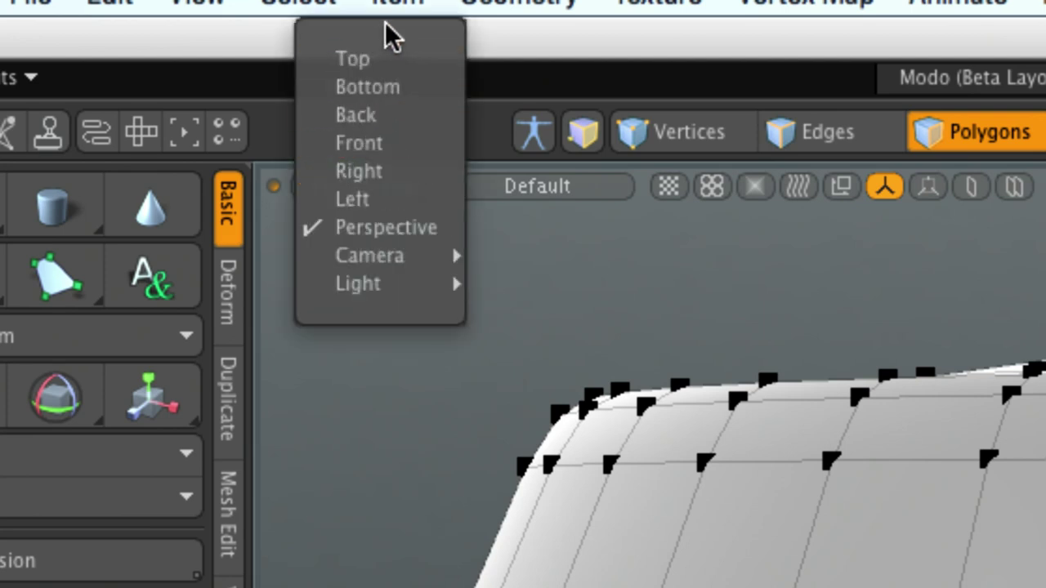
mouse_move(427, 280)
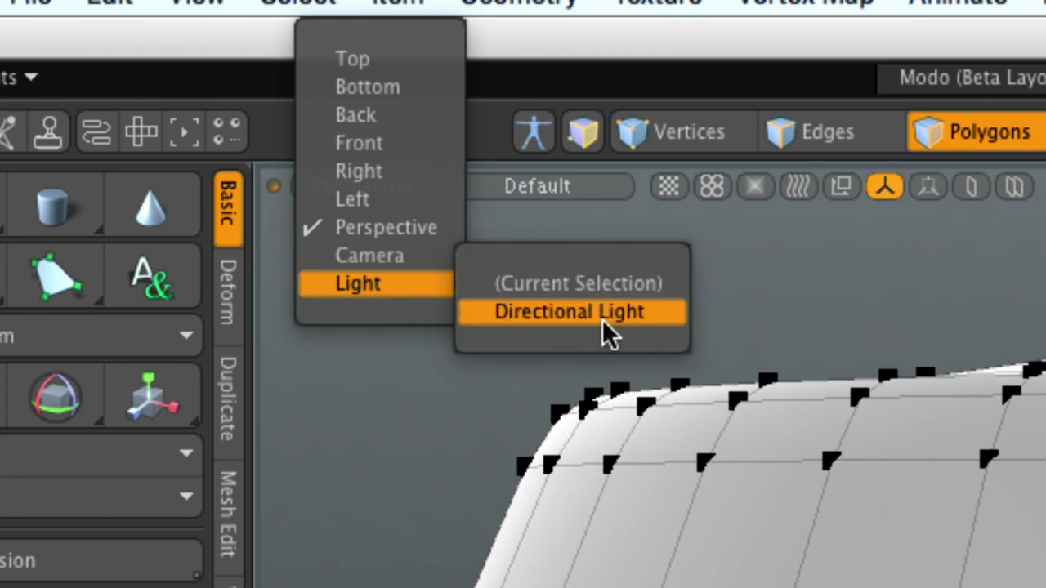
click(763, 332)
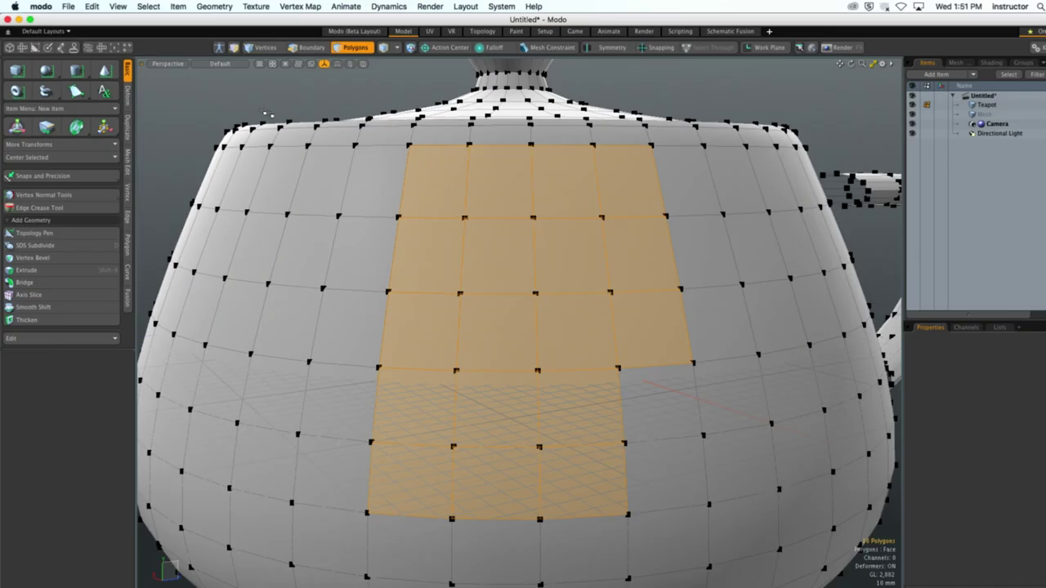
scroll(309, 140, down, 5)
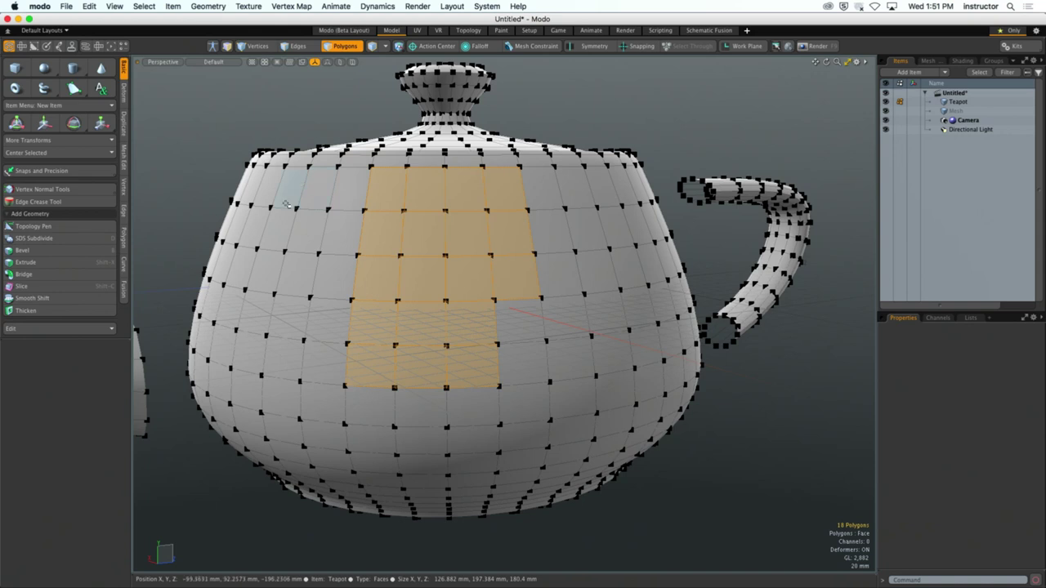
key(ctrl)
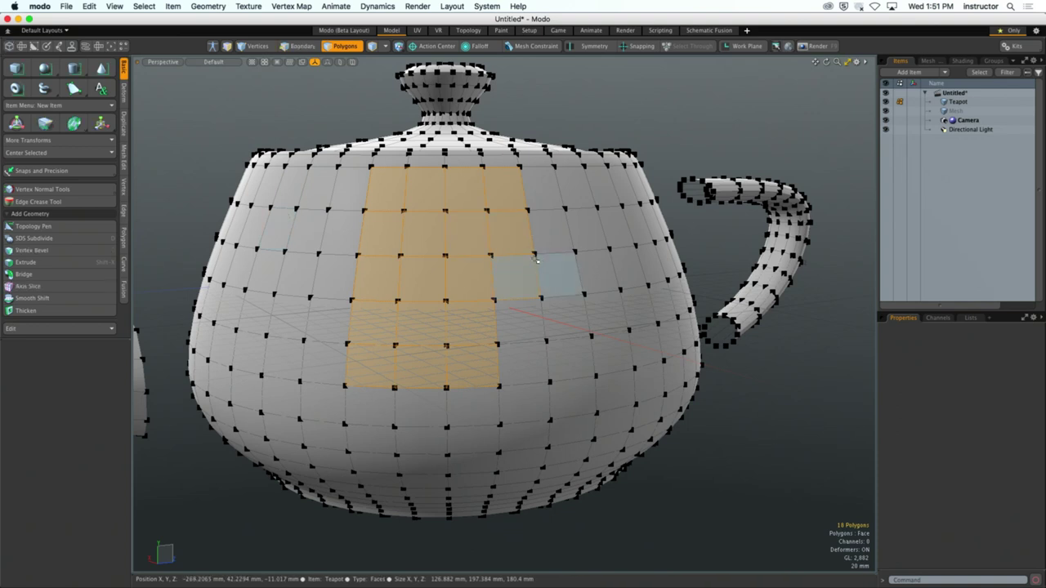
Switch the viewport to the Top view and return it to Perspective.
key(ctrl+space)
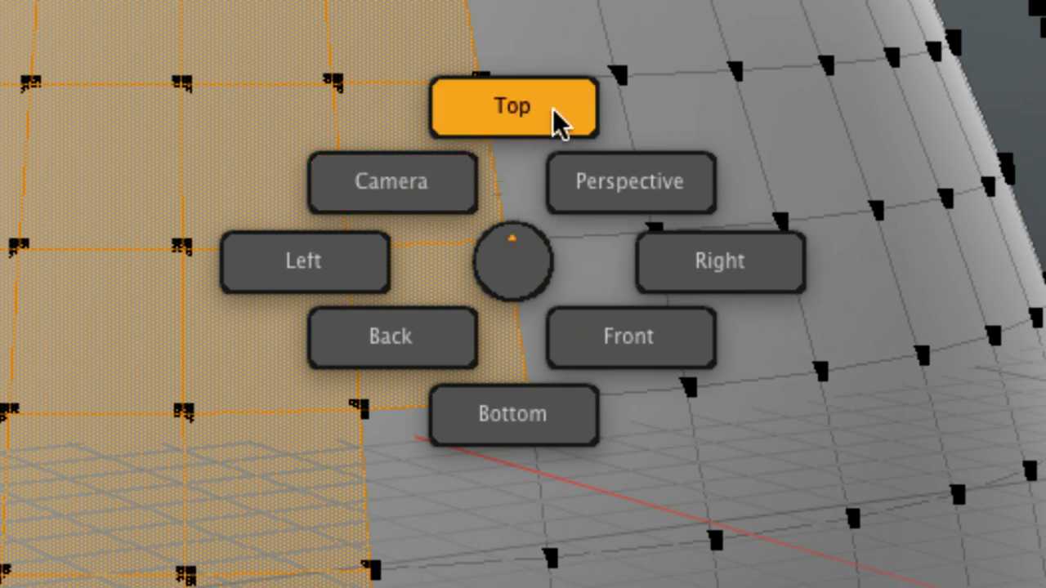
click(527, 121)
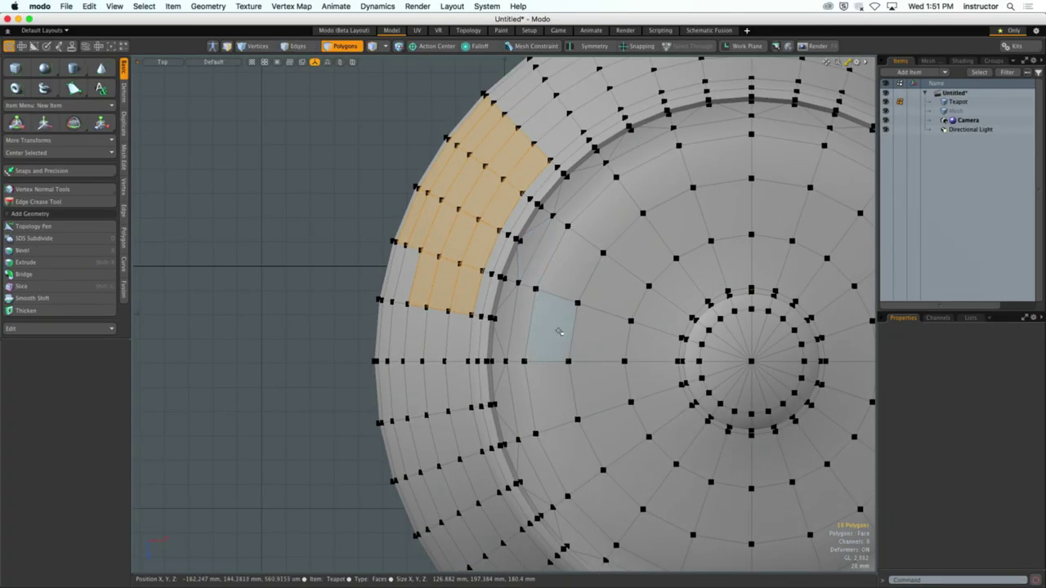
key(ctrl+space)
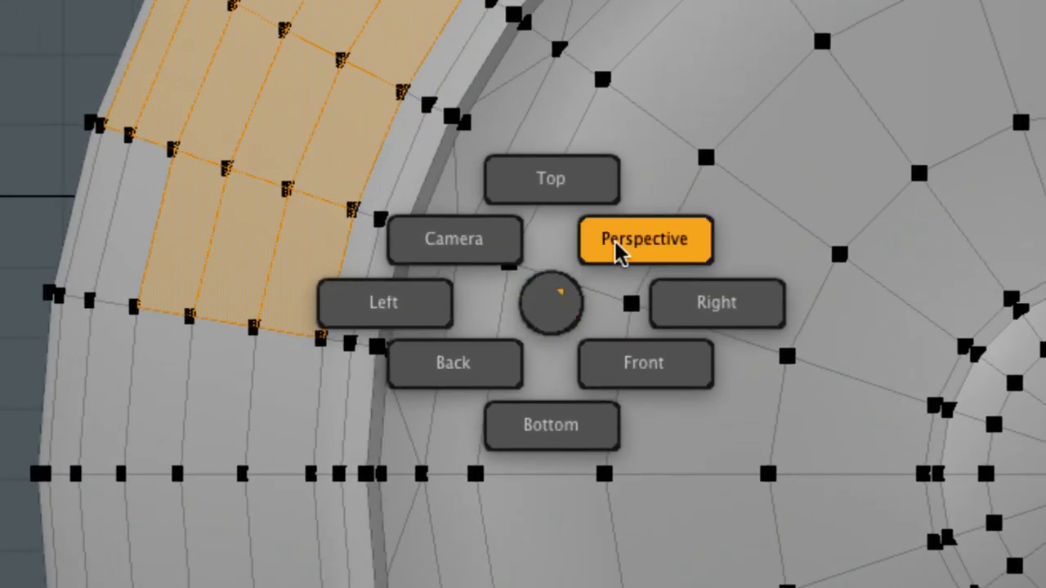
click(617, 248)
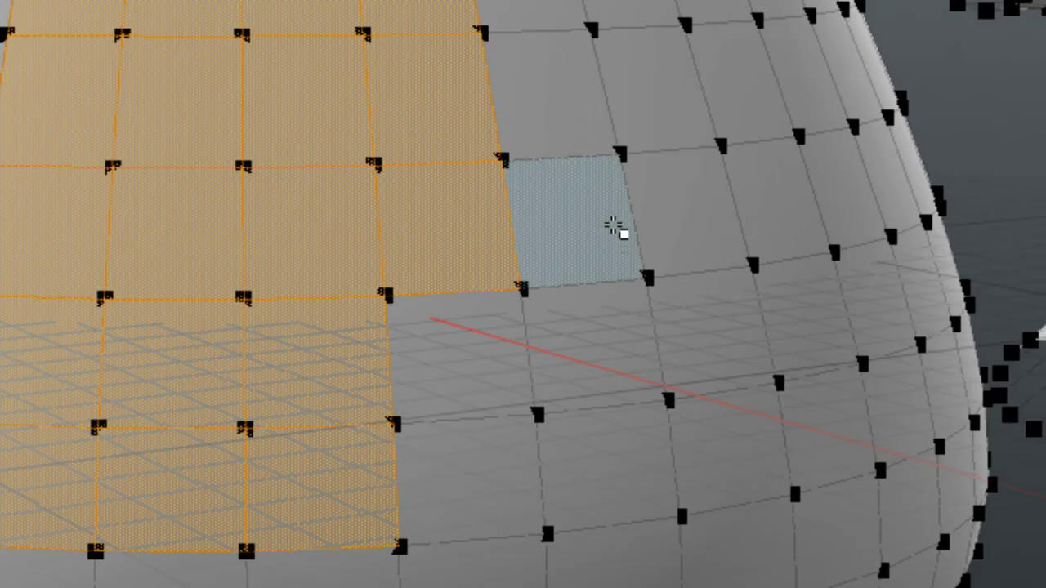
Look at the teapot in a side view and the Top view, and bring the viewport back to Perspective.
key(ctrl+space)
click(657, 247)
ctrl+alt+drag(712, 270, 548, 296)
key(ctrl+space)
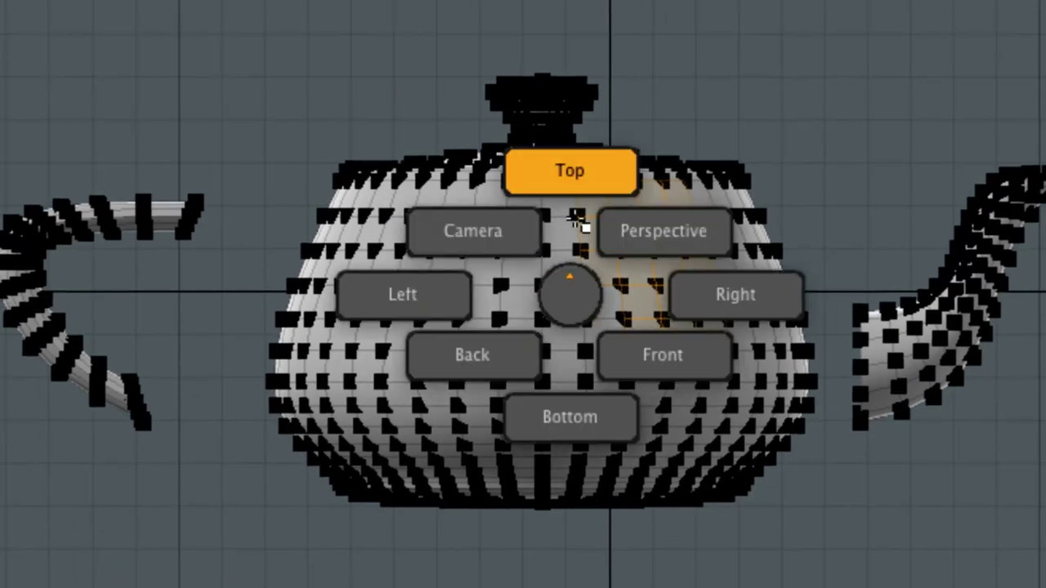
click(572, 228)
key(ctrl+space)
click(645, 249)
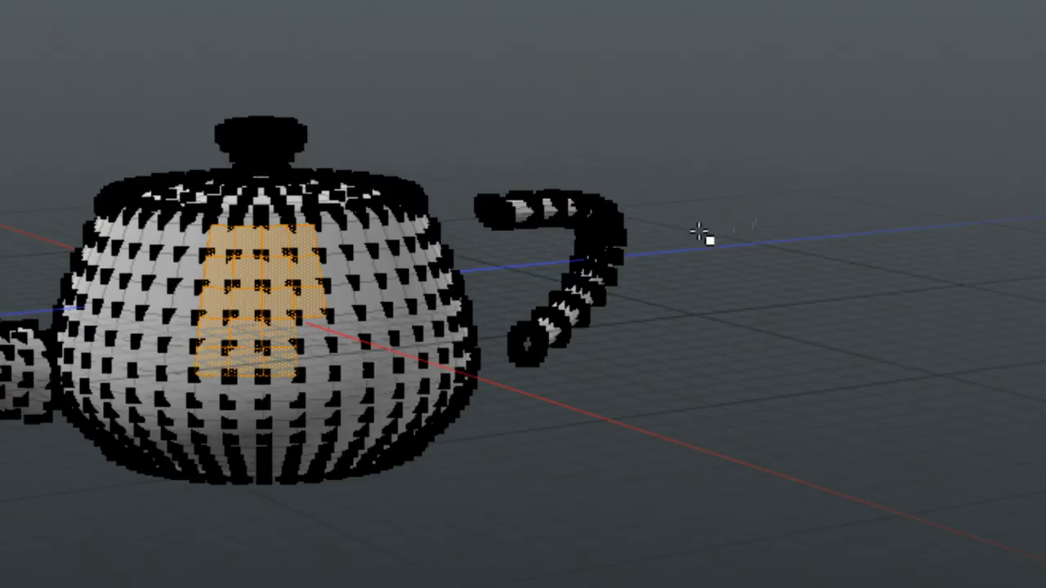
Recentre the whole teapot in the Perspective view and frame its body closely.
alt+drag(708, 236, 682, 292)
key(ctrl+space)
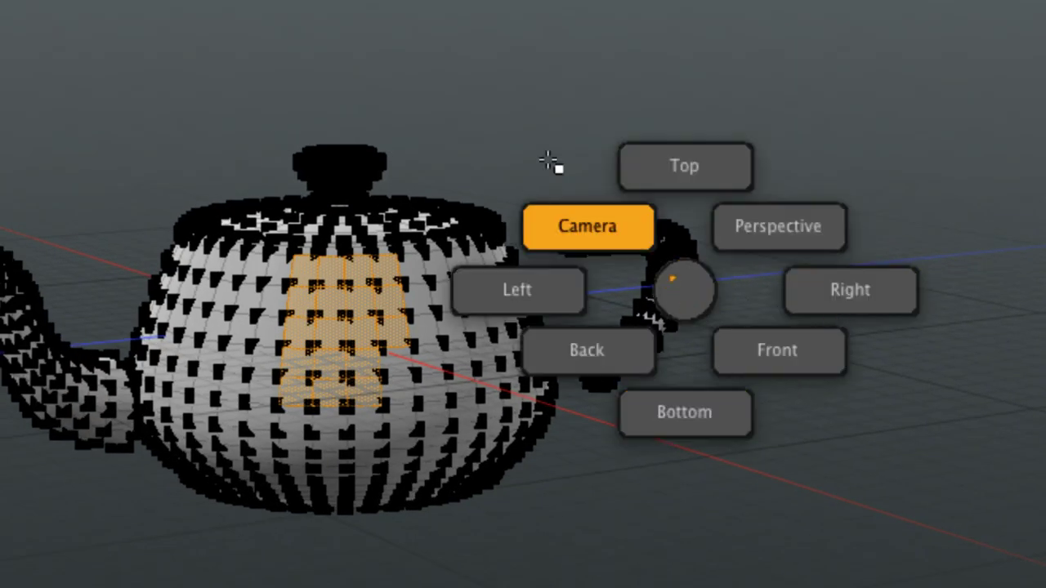
click(691, 296)
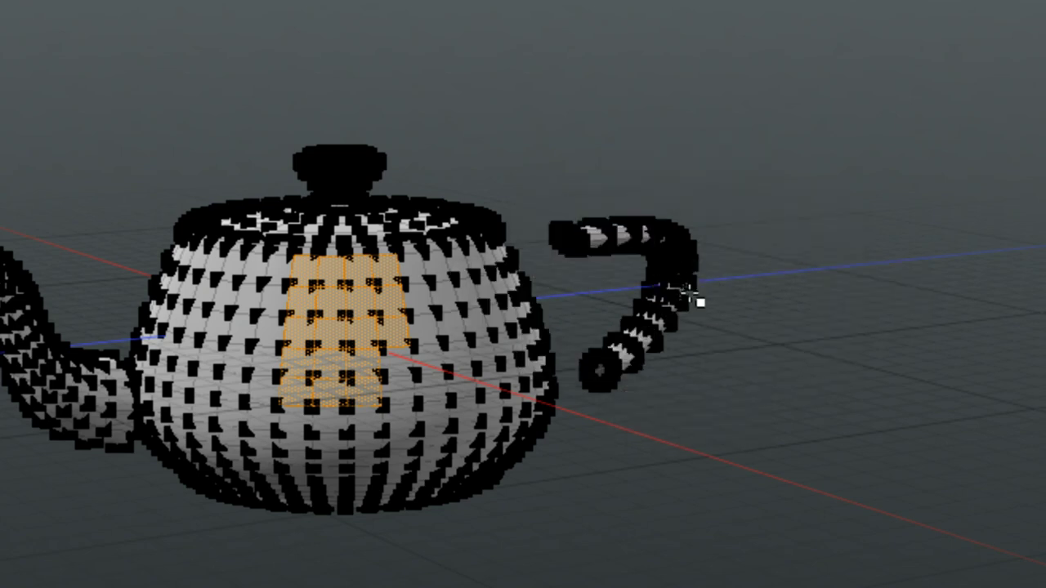
alt+drag(698, 282, 719, 260)
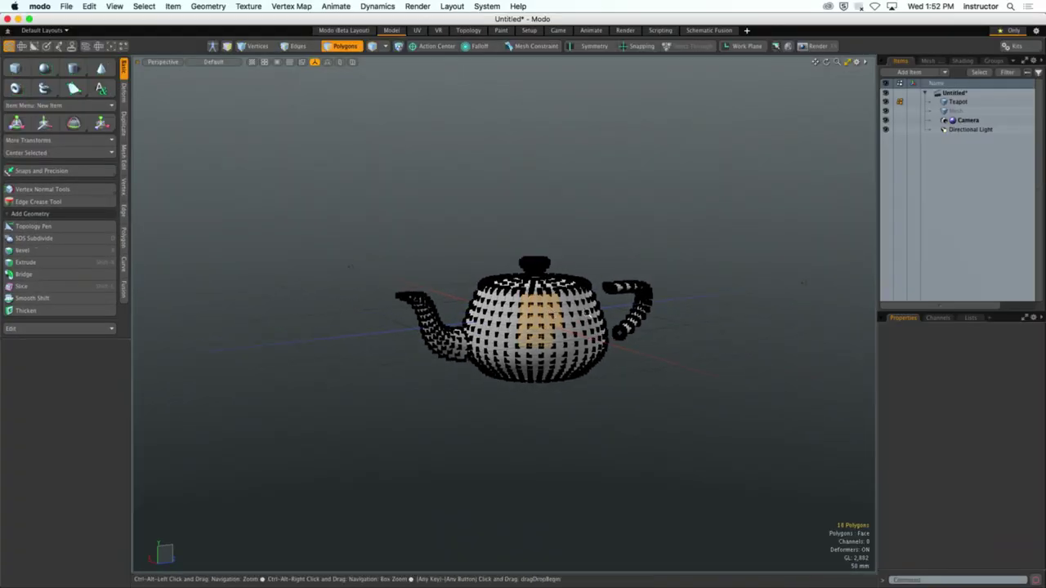
scroll(603, 182, up, 5)
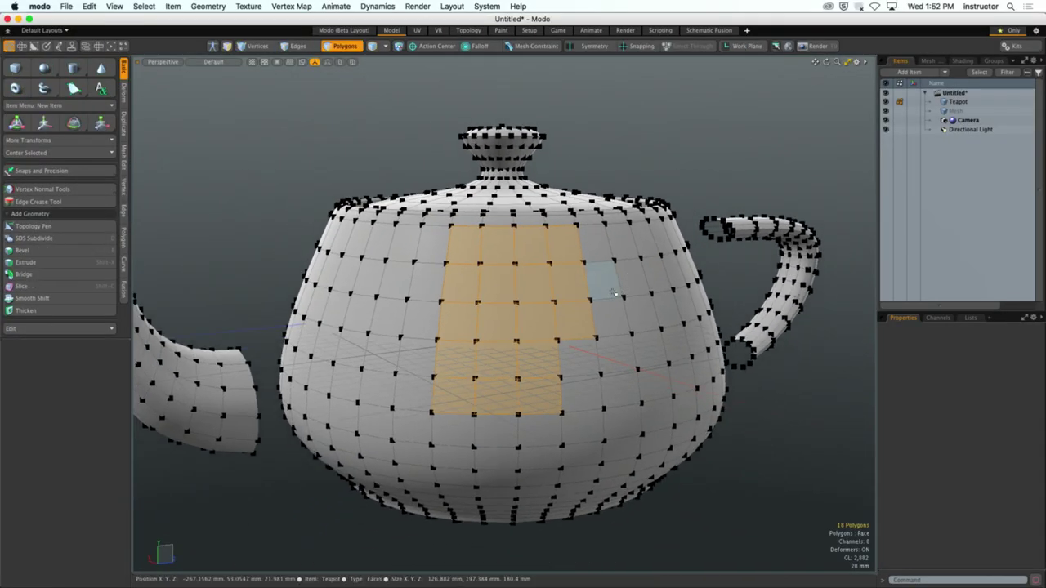
Clear the polygon selection in the Top view, check the Convert variants of the selection modes, and return to Perspective.
key(KP_7)
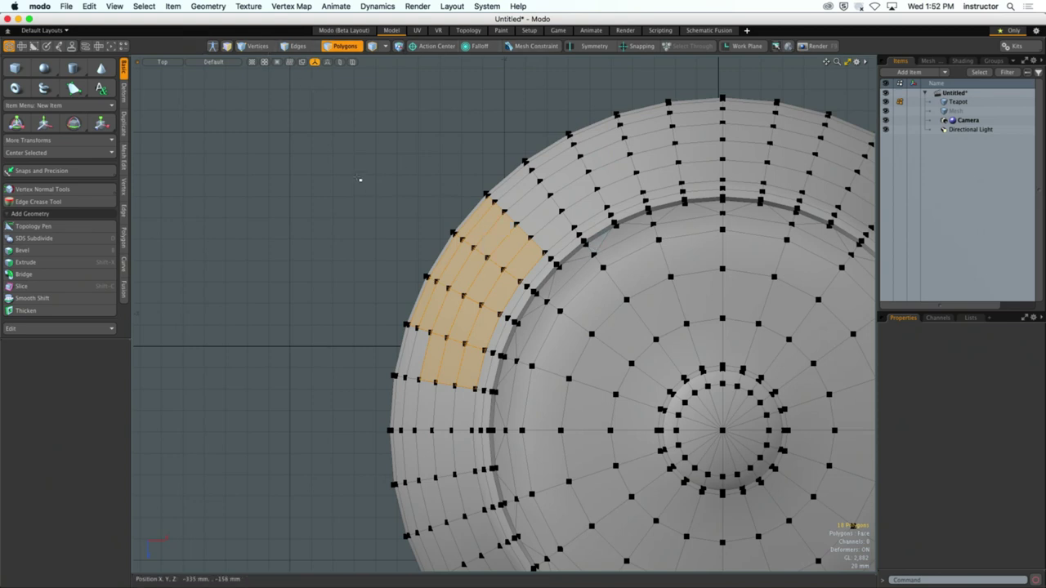
click(421, 214)
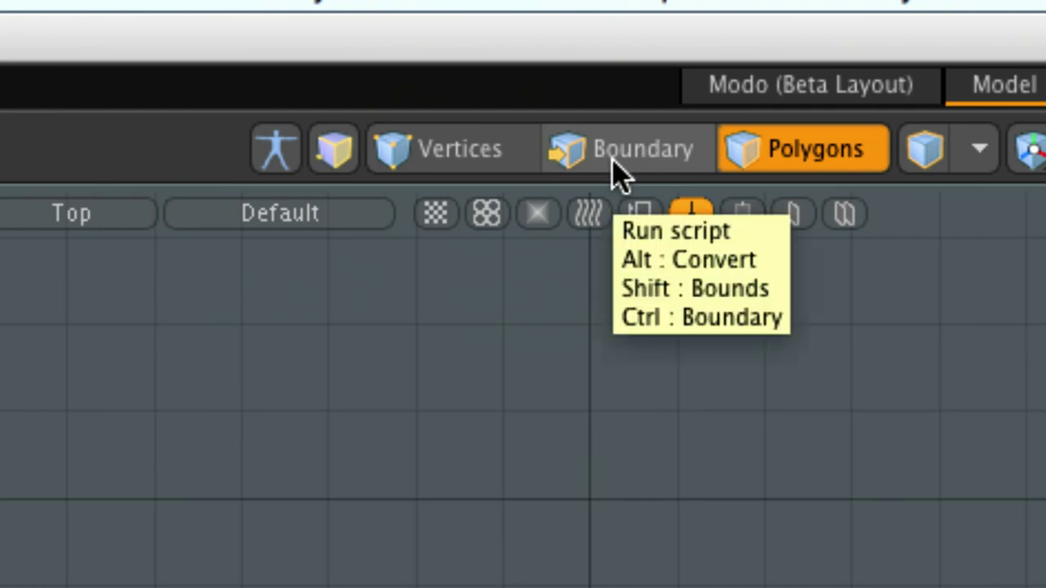
key(alt)
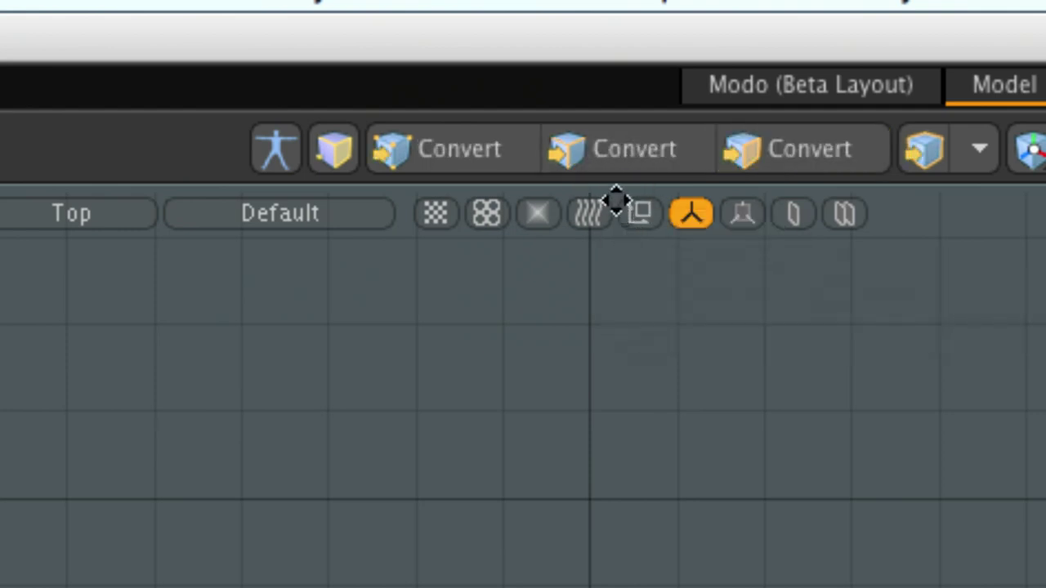
key(alt)
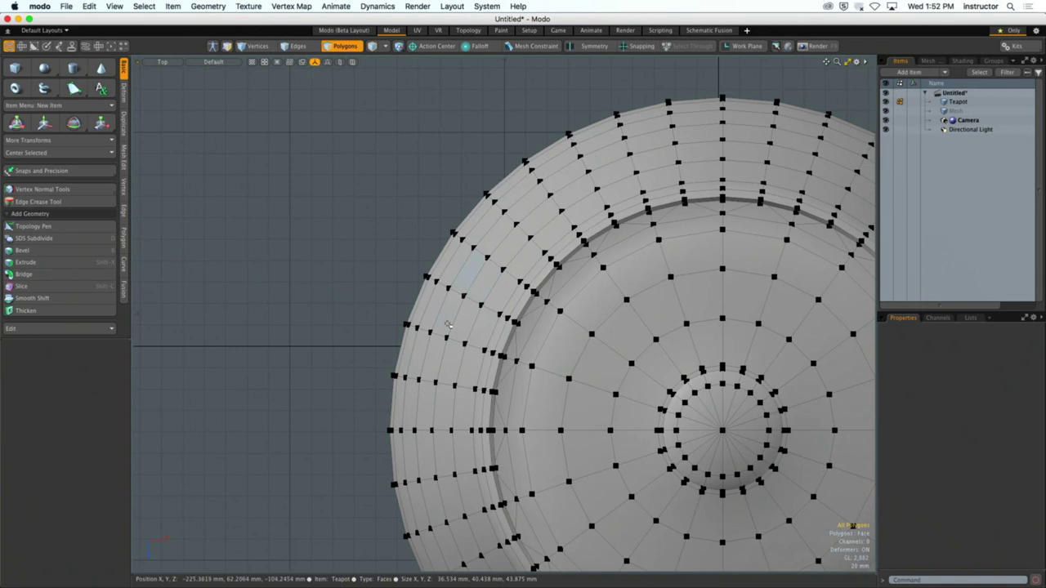
alt+drag(448, 325, 600, 290)
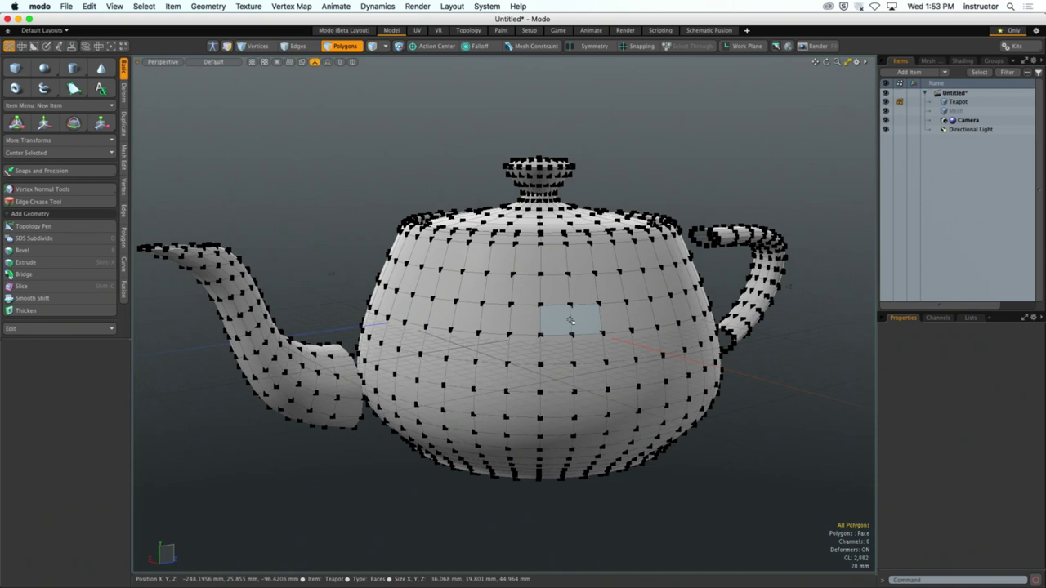
Turn off polygon selection to work on whole items, and activate the Transform tool on the teapot.
click(344, 45)
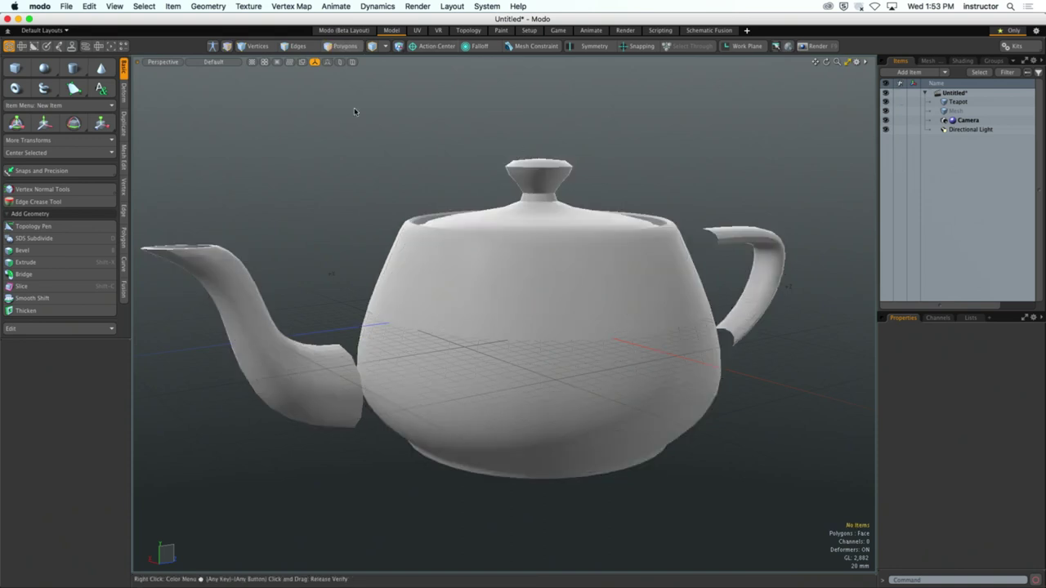
alt+drag(473, 218, 396, 234)
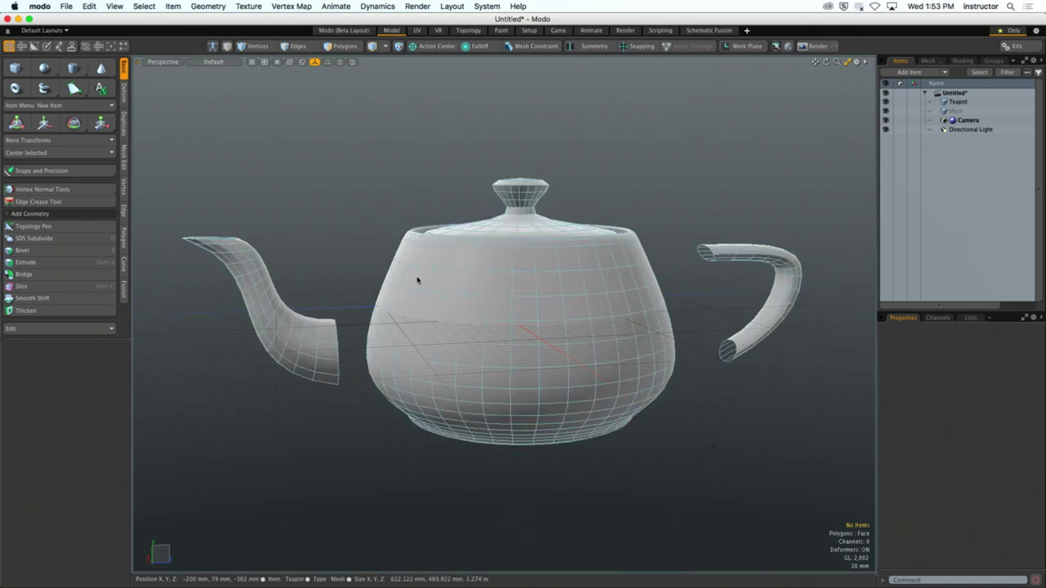
key(y)
alt+drag(434, 278, 496, 307)
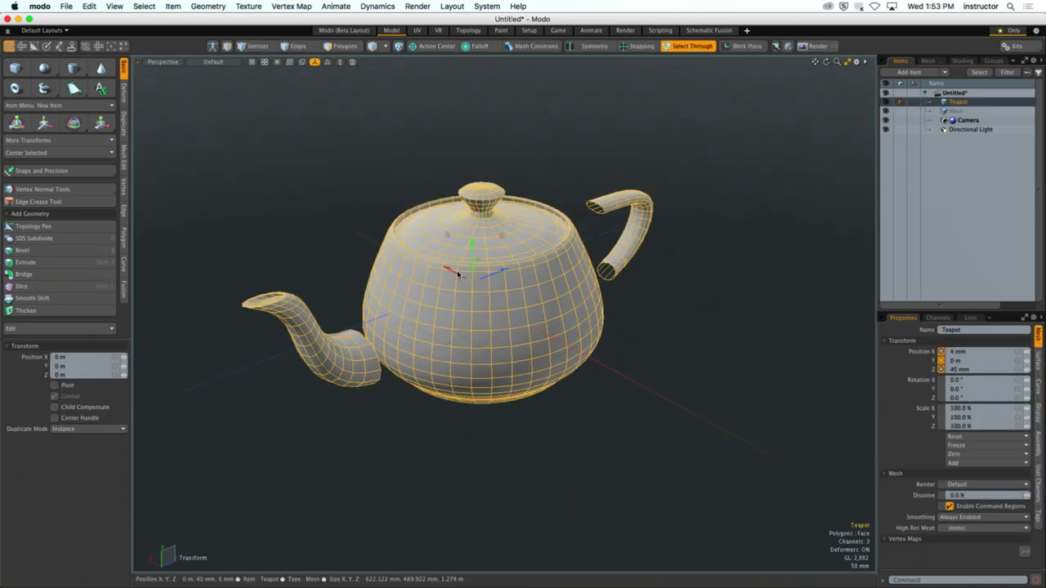
Try moving the whole teapot about -40 mm along X, undo the move and drop the Transform tool.
mouse_move(458, 273)
mouse_down()
mouse_move(531, 305)
mouse_move(448, 272)
mouse_move(469, 277)
mouse_up()
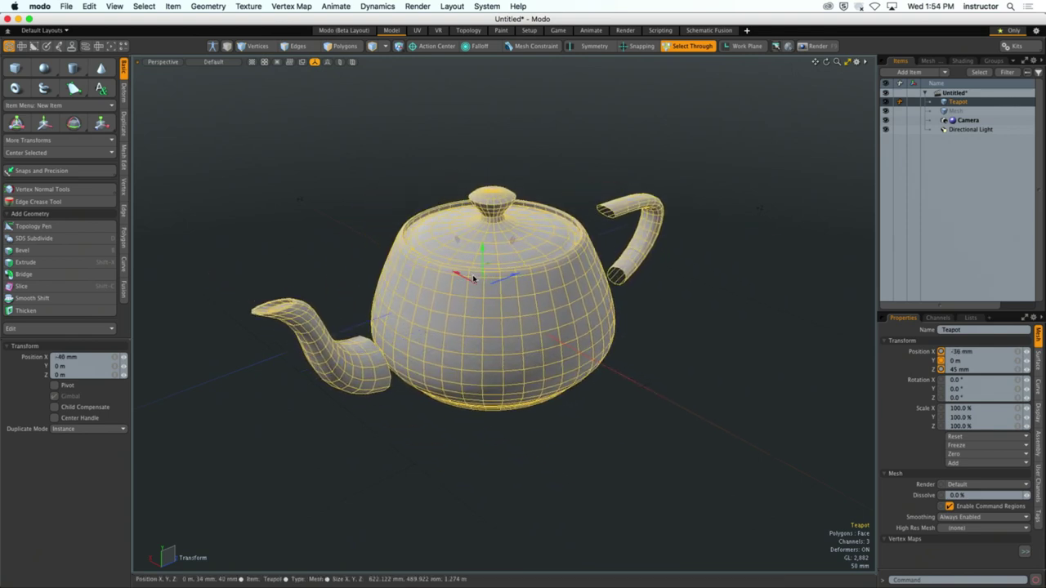
key(super+z)
key(space)
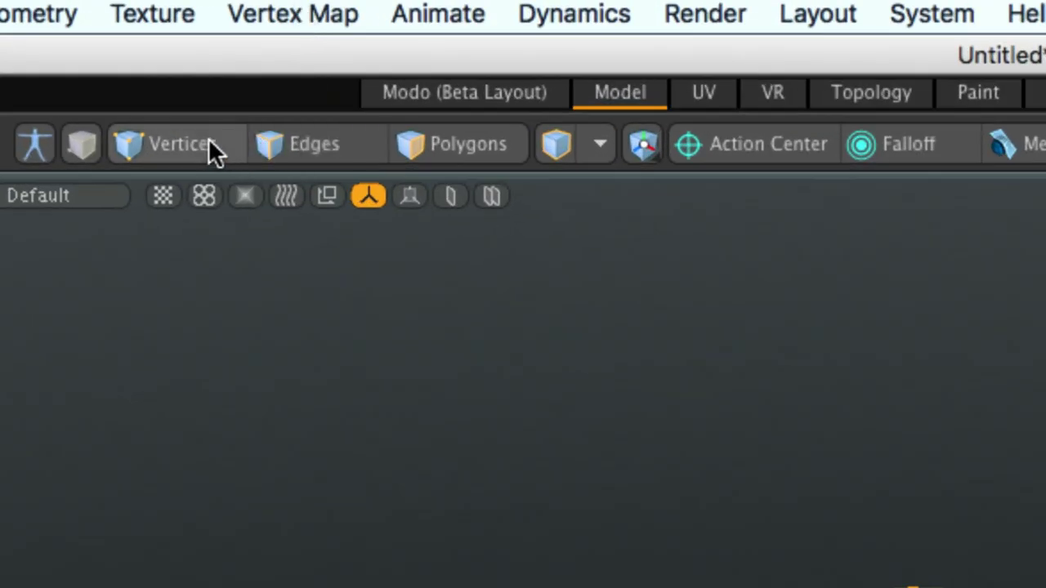
Switch to polygon selection and select all connected polygons of the teapot's spout.
click(458, 150)
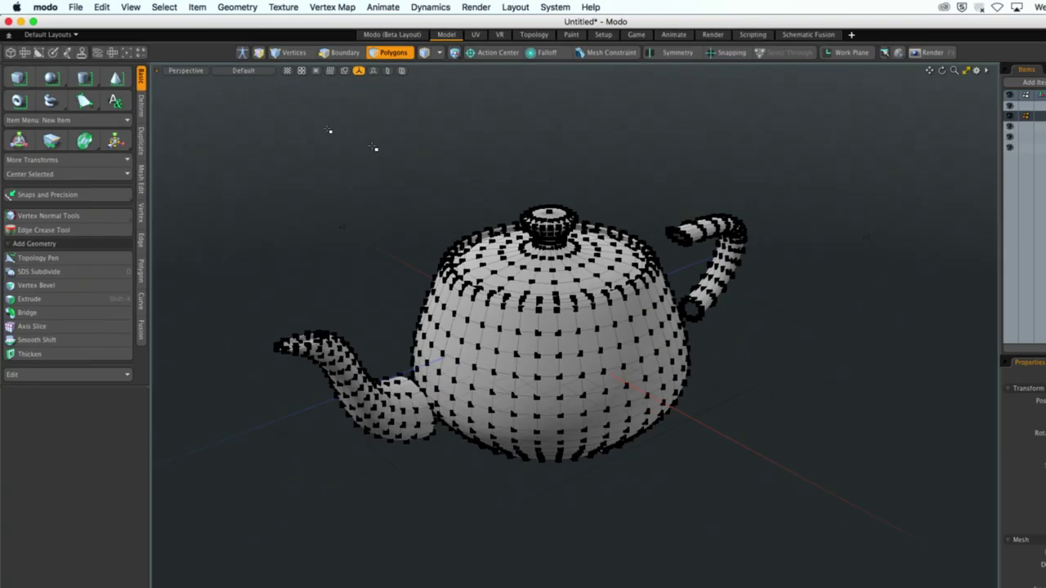
scroll(403, 283, up, 5)
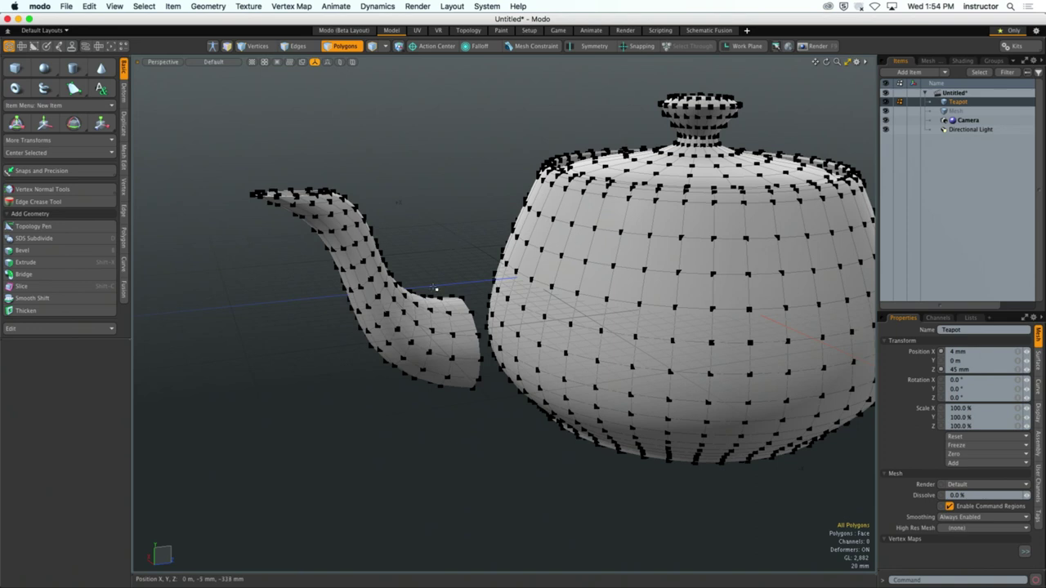
double_click(392, 302)
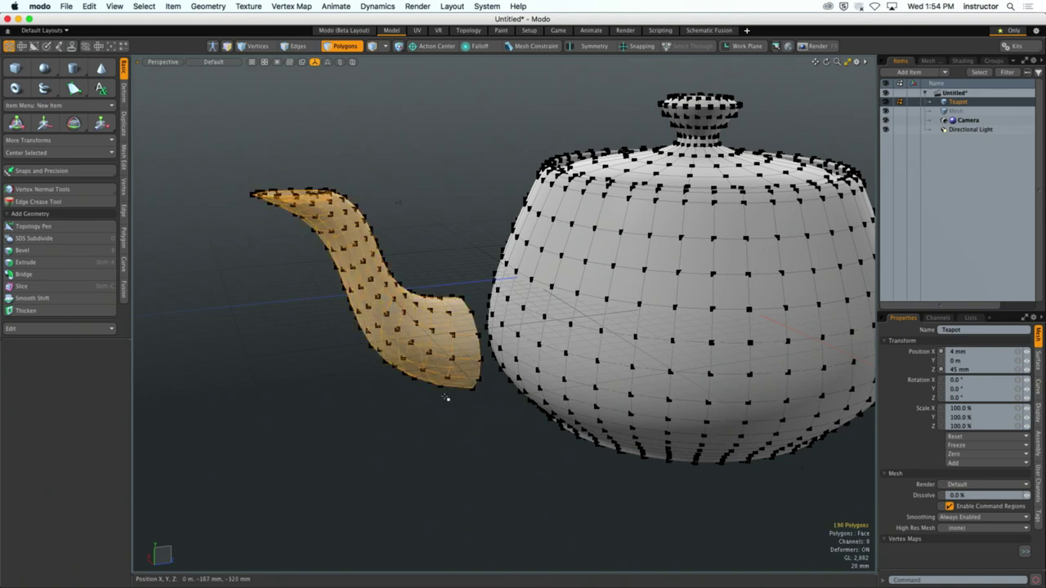
Move the selected spout polygons about 322 mm along the X axis, away from the teapot's body.
key(y)
alt+drag(444, 401, 409, 425)
key(w)
drag(359, 320, 266, 221)
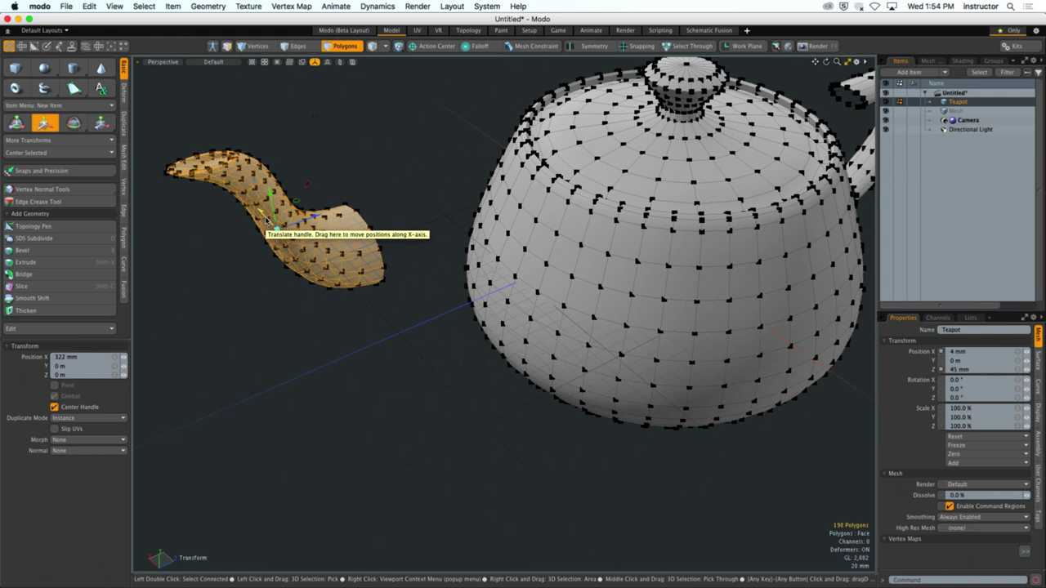
key(space)
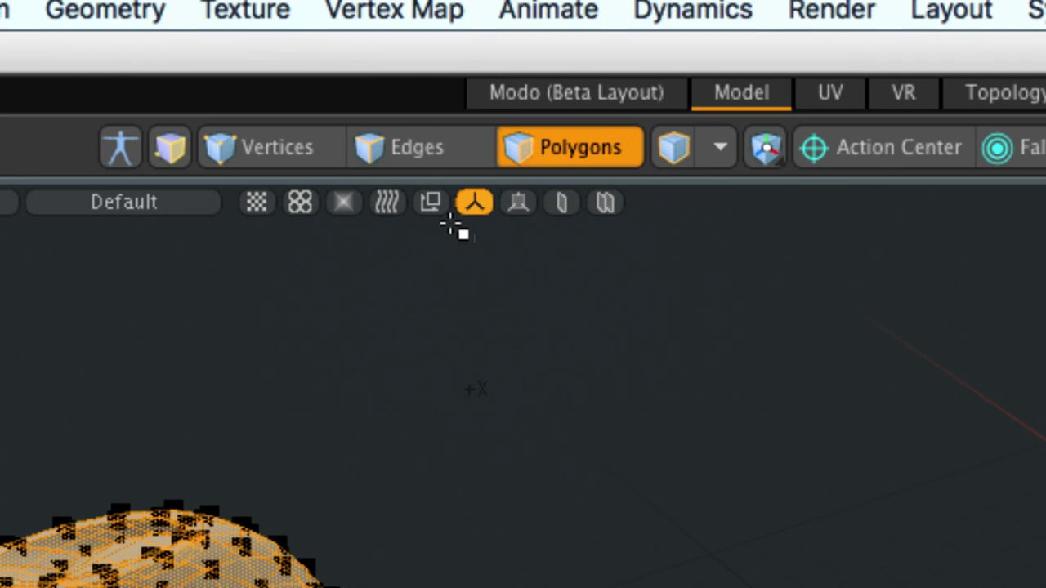
Cycle repeatedly through the vertex, edge and polygon selection modes, ending on Polygons.
key(space)
key(space)
key(space)
key(space)
key(space)
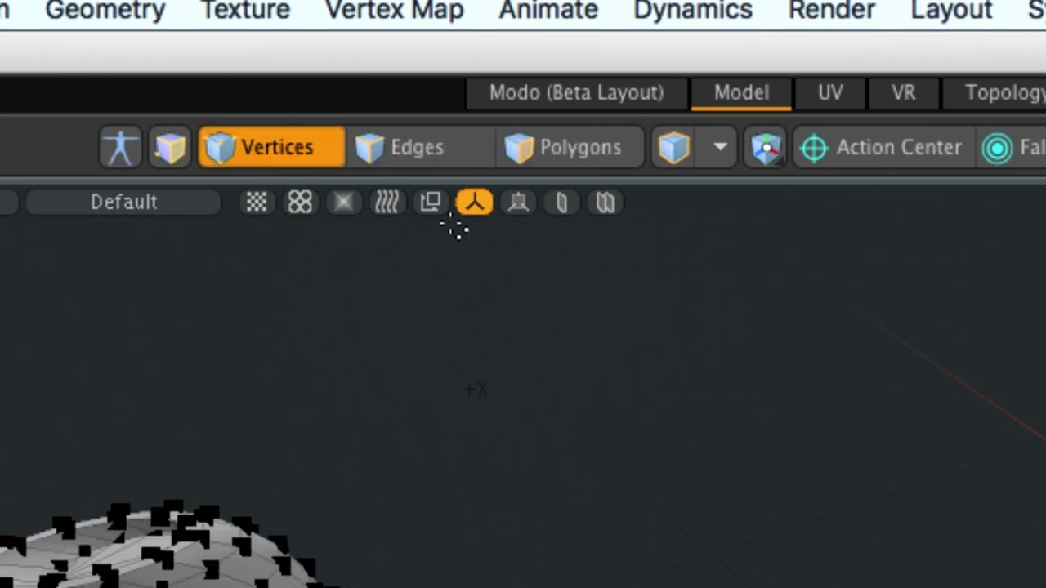
key(space)
key(space)
key(space)
key(space)
key(space)
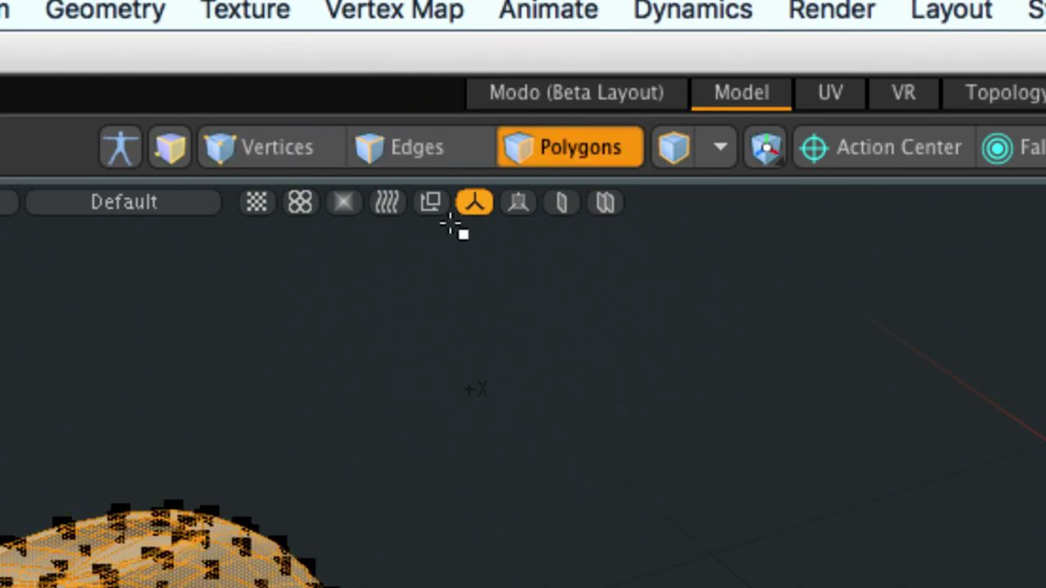
key(space)
key(space)
key(space)
key(space)
key(space)
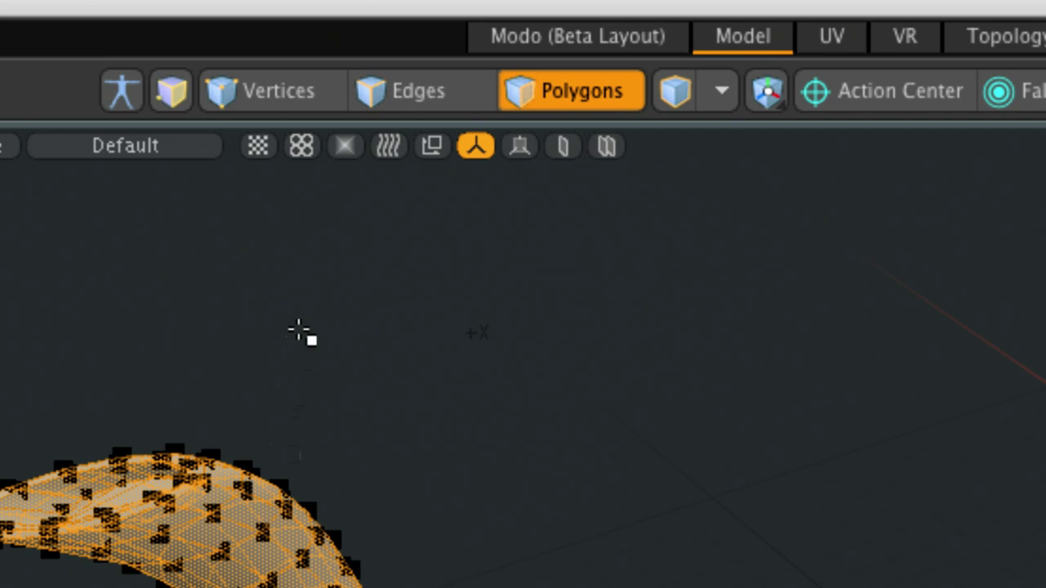
Switch through the vertex and edge modes back to Polygons and clear the spout's polygon selection.
key(1)
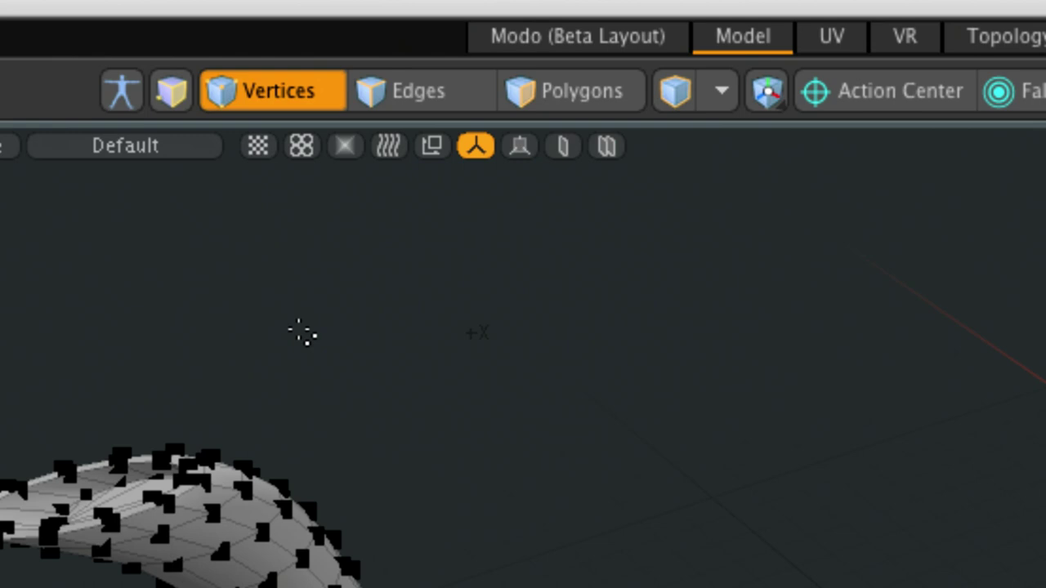
key(2)
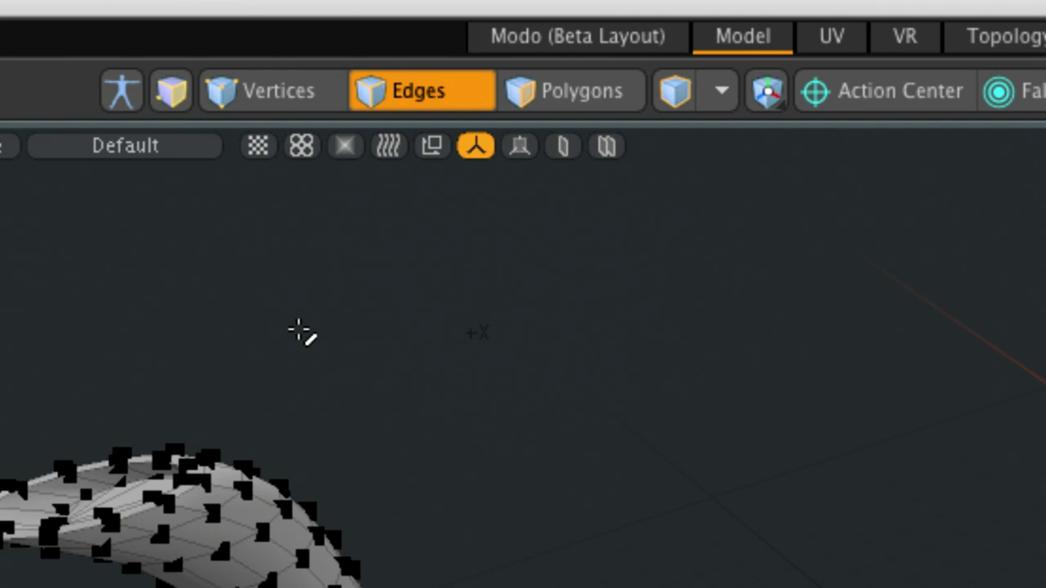
key(3)
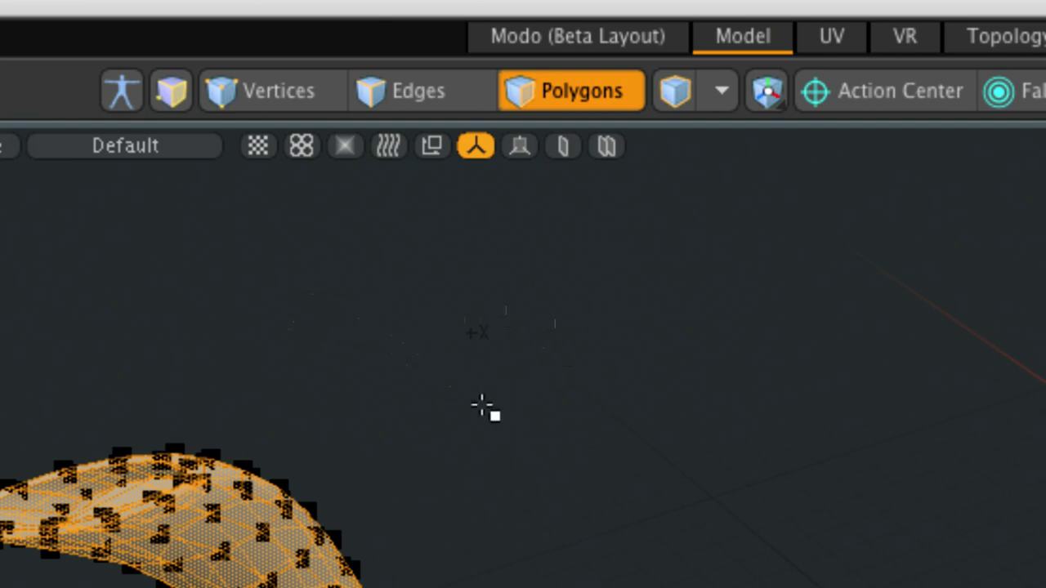
click(473, 365)
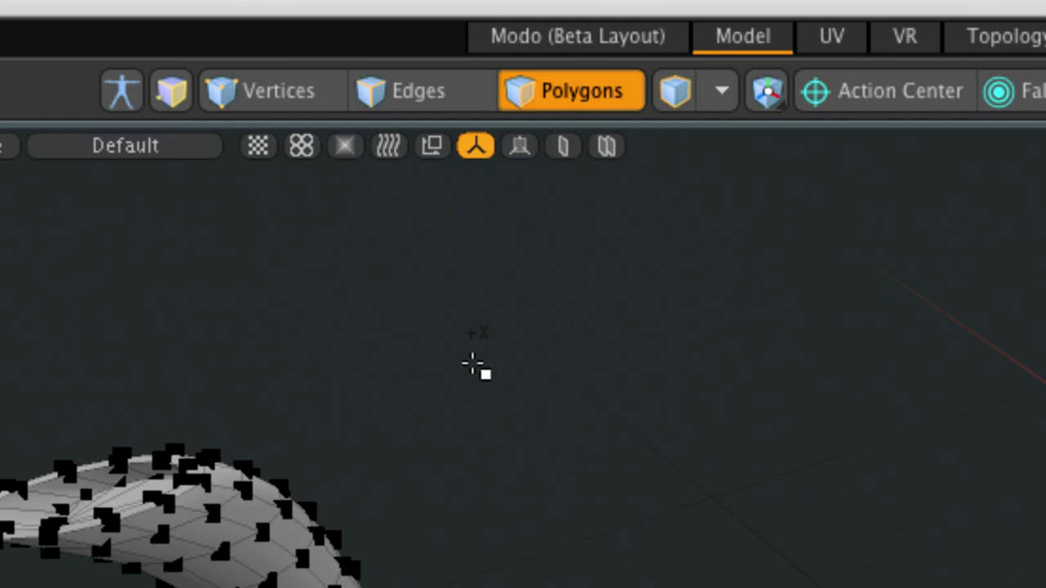
Alternate between the vertex, edge and polygon selection modes with the spout deselected, ending on Vertices with the whole teapot in view.
key(1)
key(2)
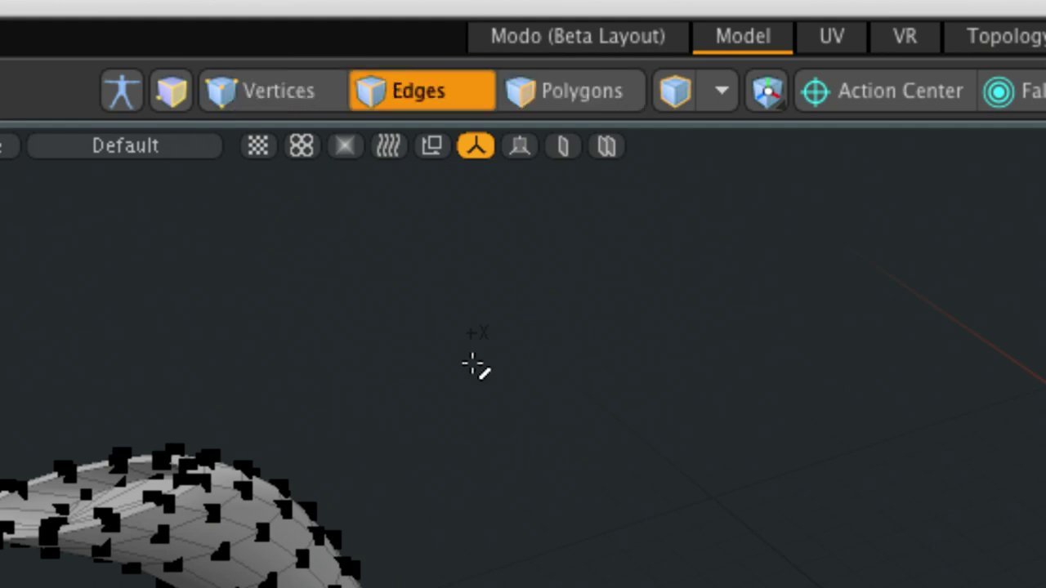
key(3)
key(2)
key(3)
key(1)
key(3)
key(1)
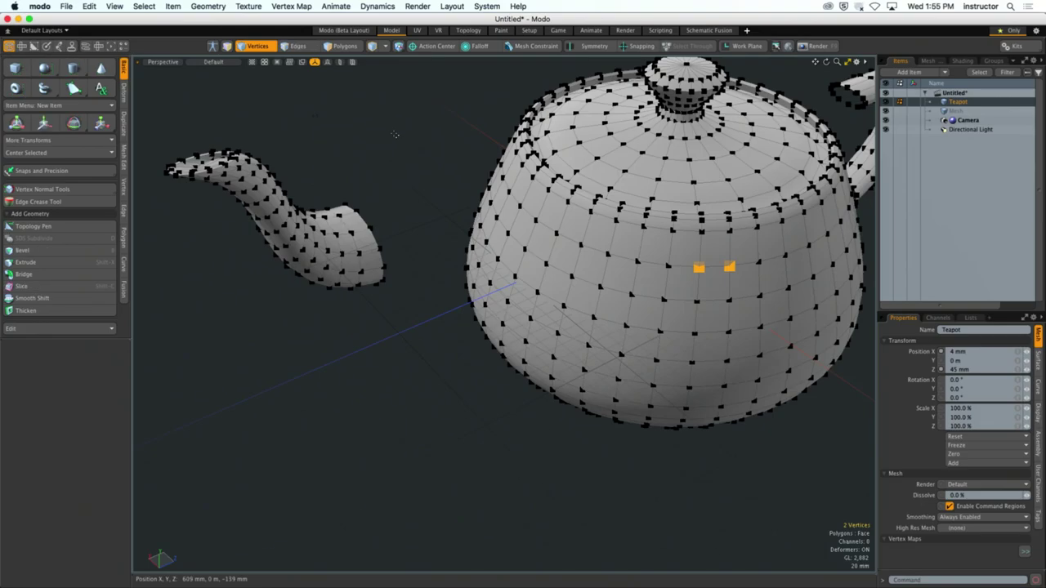
alt+drag(395, 135, 371, 219)
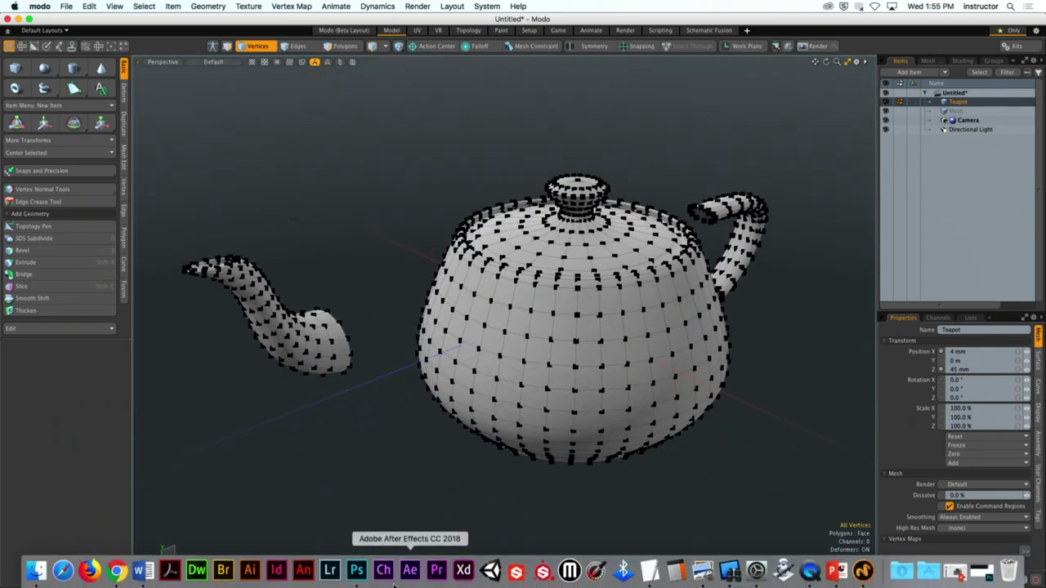
Hide Modo, examine the Basic Train 3D model on the assignment page in Chrome, and hide the browser.
click(39, 5)
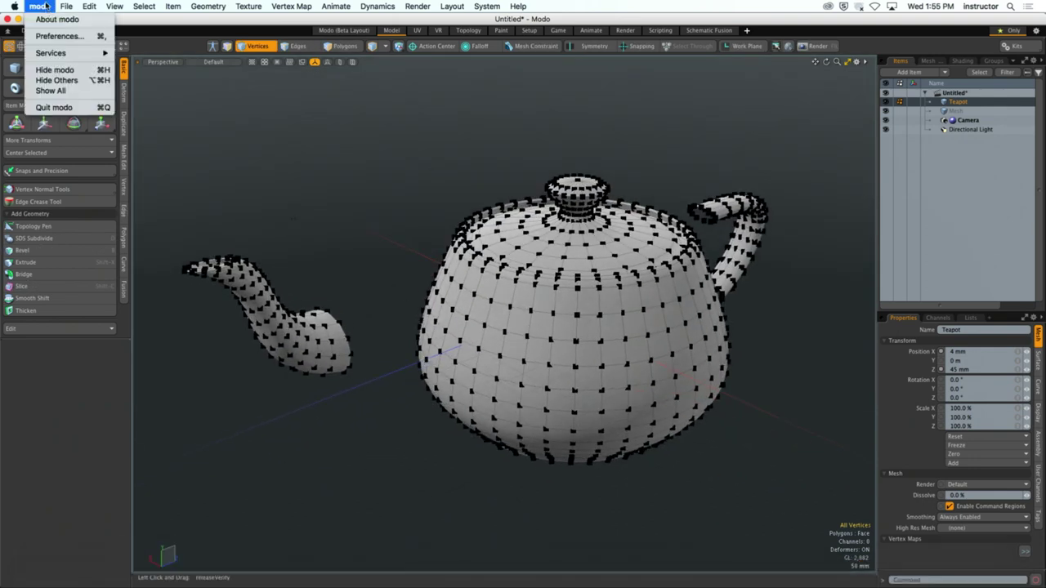
click(49, 70)
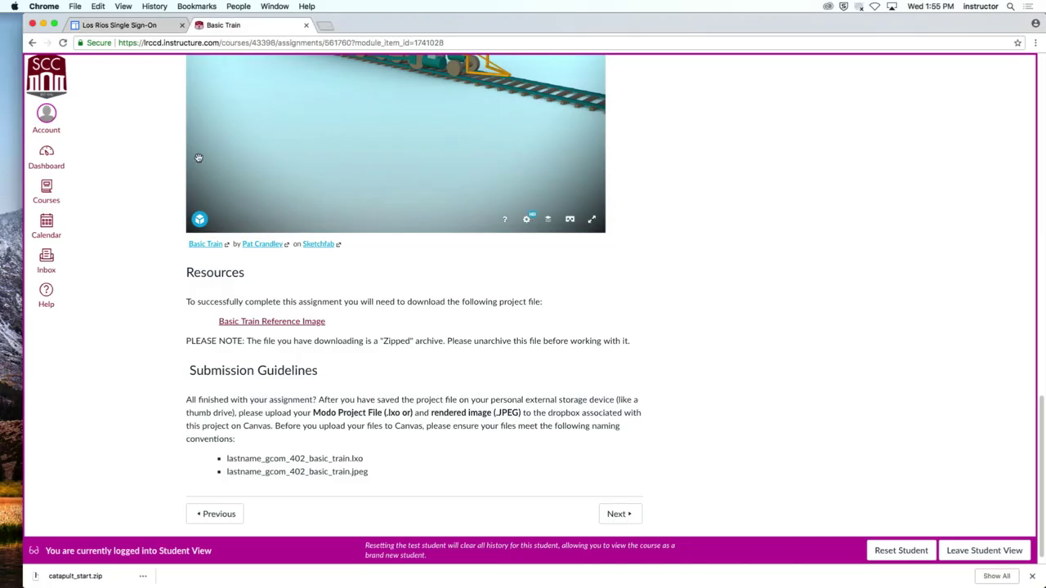
scroll(243, 168, up, 5)
scroll(126, 207, up, 2)
scroll(131, 209, up, 4)
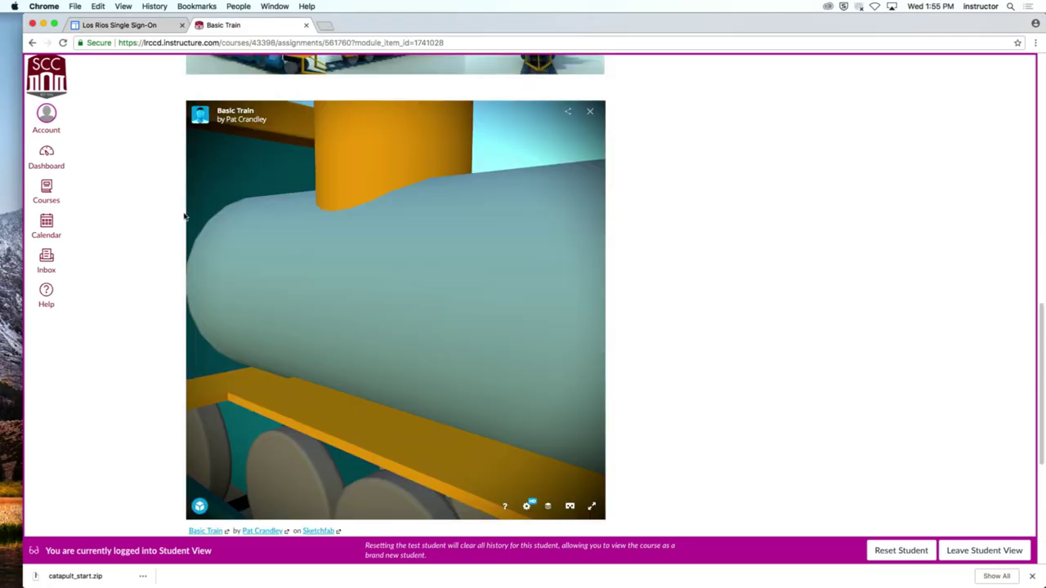
scroll(358, 210, down, 6)
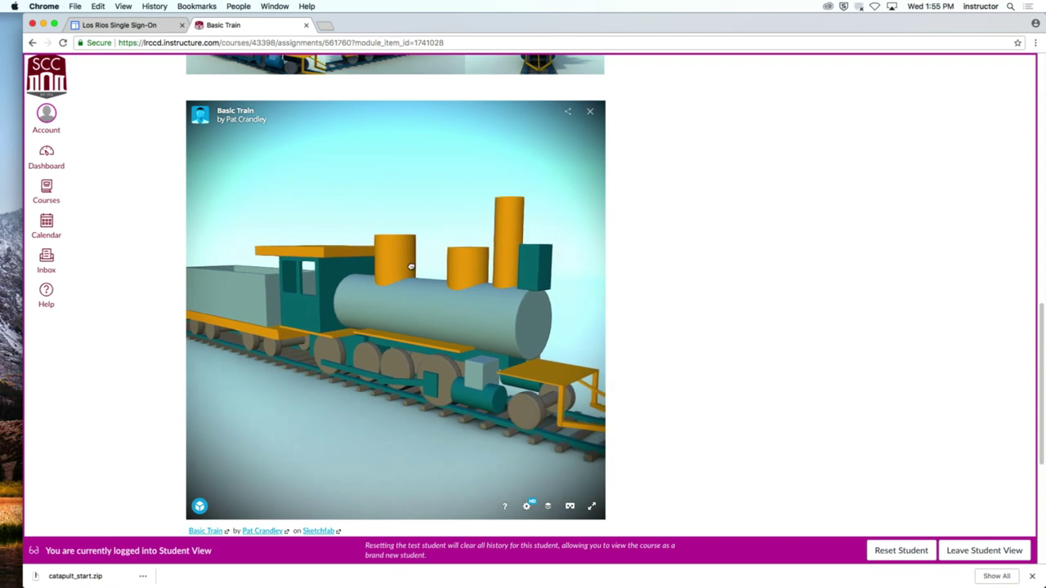
mouse_move(408, 264)
mouse_down()
mouse_move(297, 255)
mouse_move(343, 245)
mouse_move(411, 259)
mouse_up()
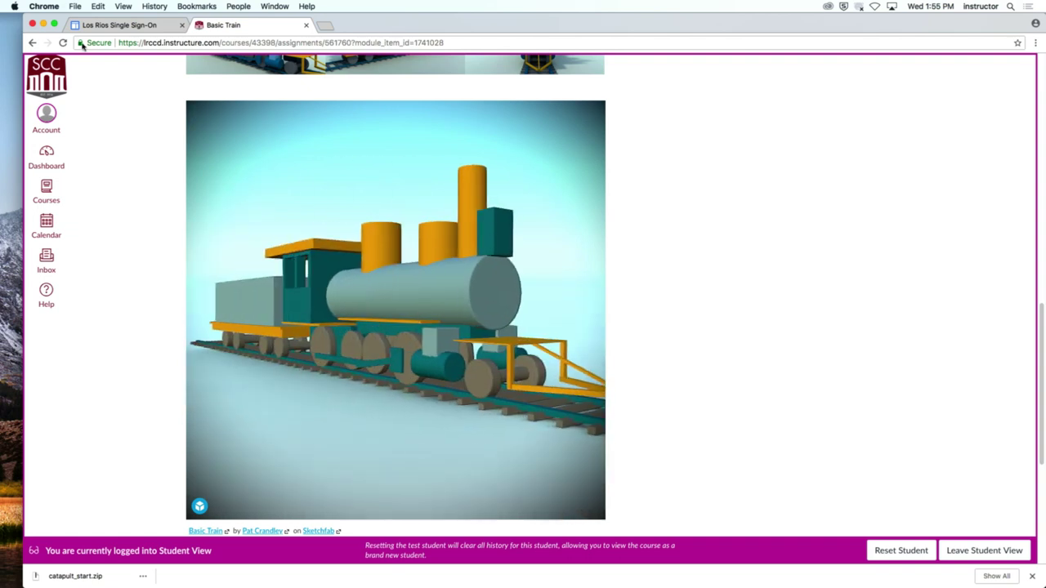
click(44, 5)
click(78, 101)
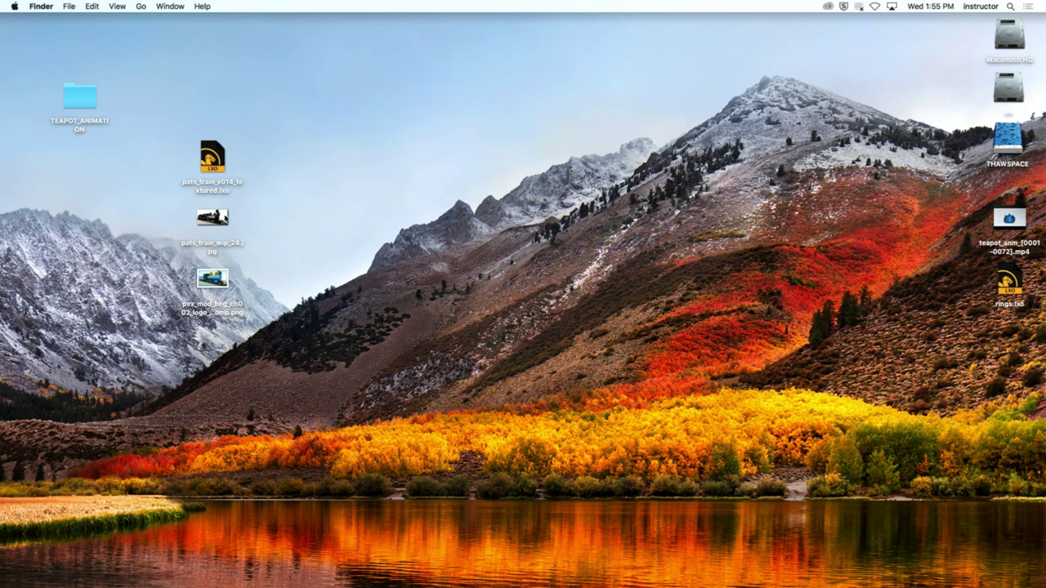
Open pats_train_wip_24.jpg and pex_mod_beg_ch002_logo_v003_comp.png from the desktop to compare the detailed and basic trains, and close both images.
double_click(225, 219)
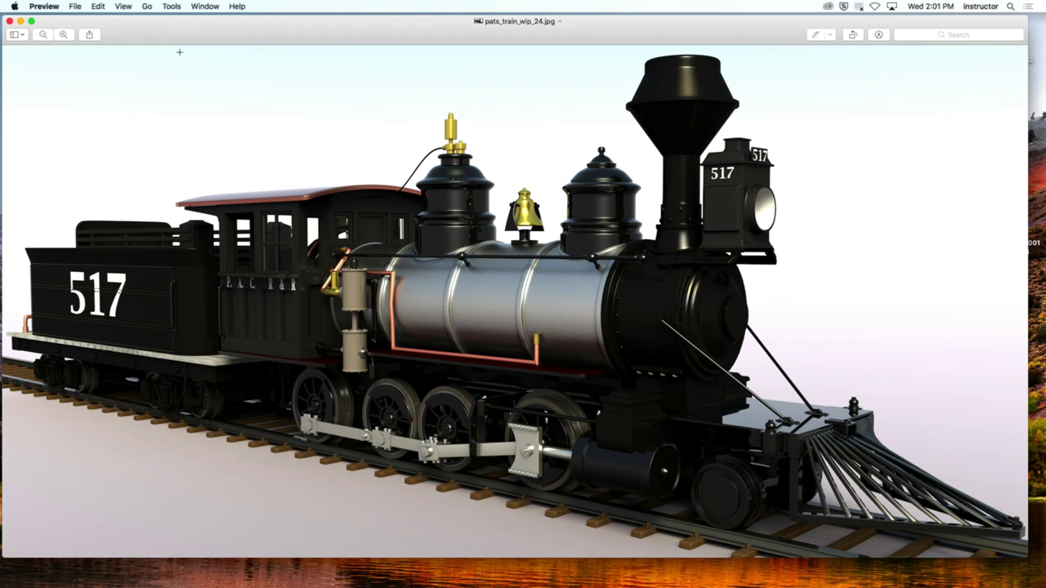
double_click(221, 40)
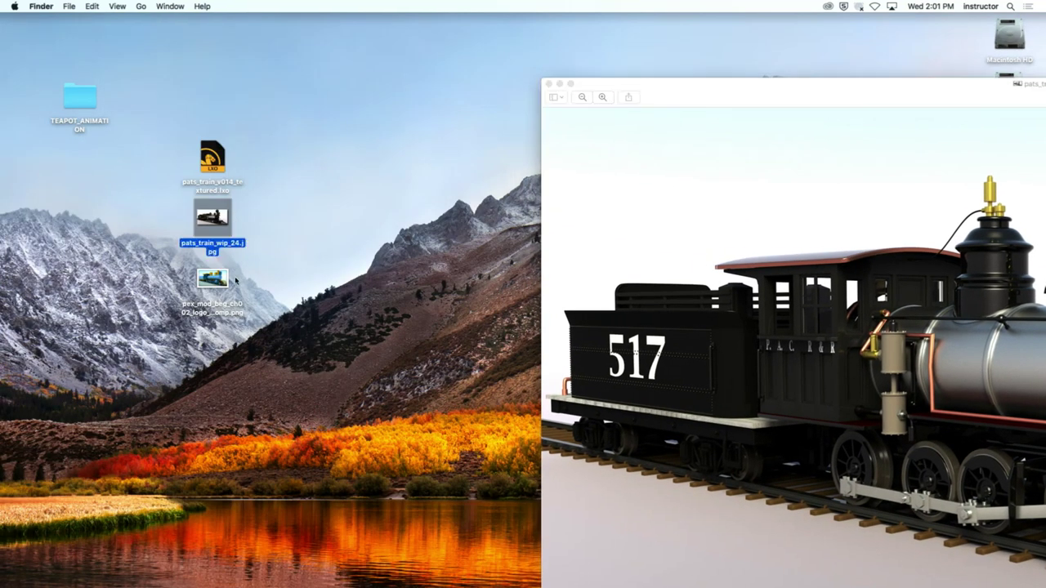
double_click(214, 279)
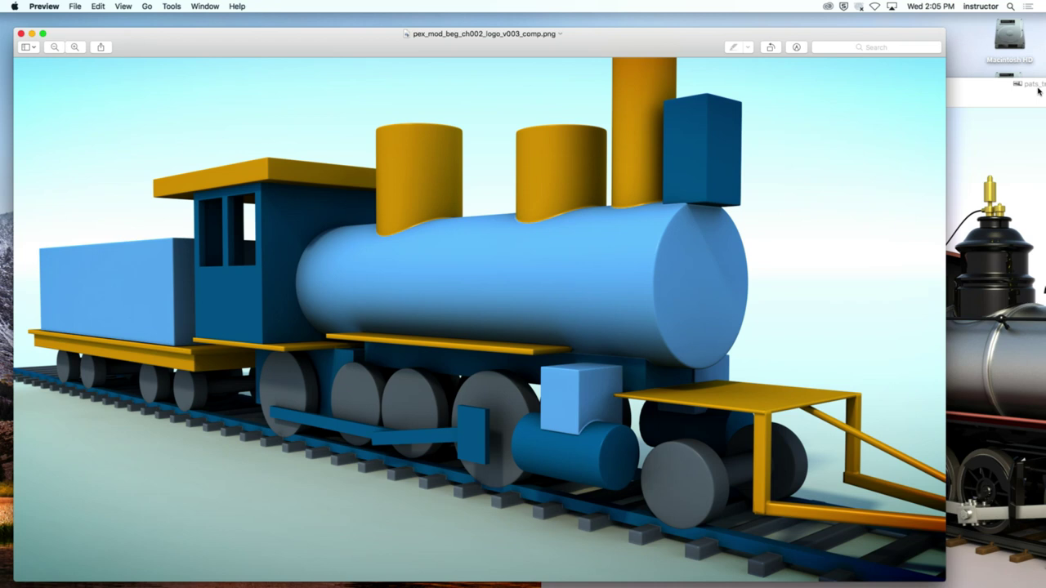
click(22, 35)
click(552, 85)
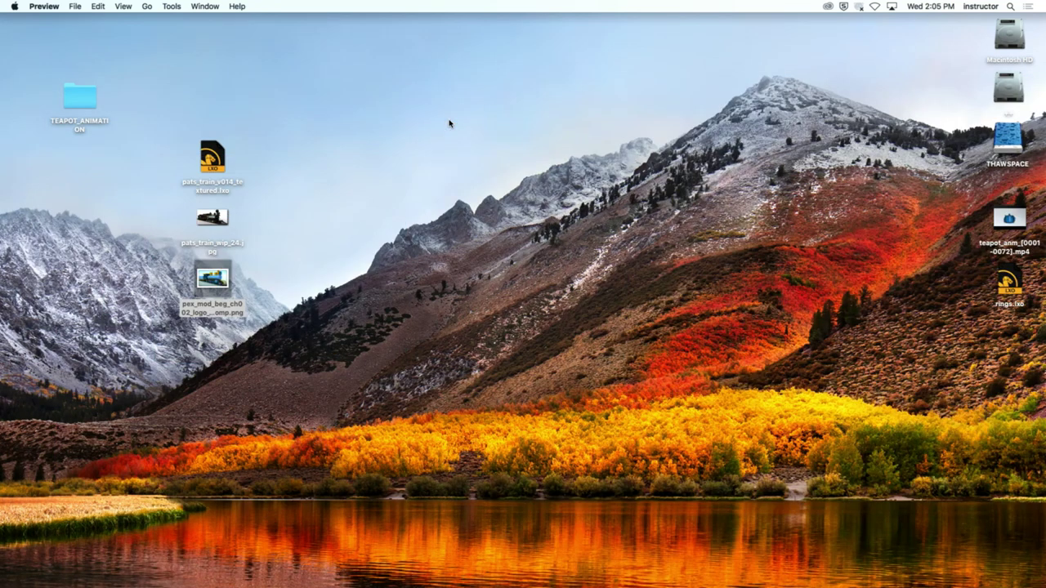
Try to open pats_train_v014_textured.lxo by dropping the desktop file onto Modo, and hide Modo again.
drag(214, 159, 852, 579)
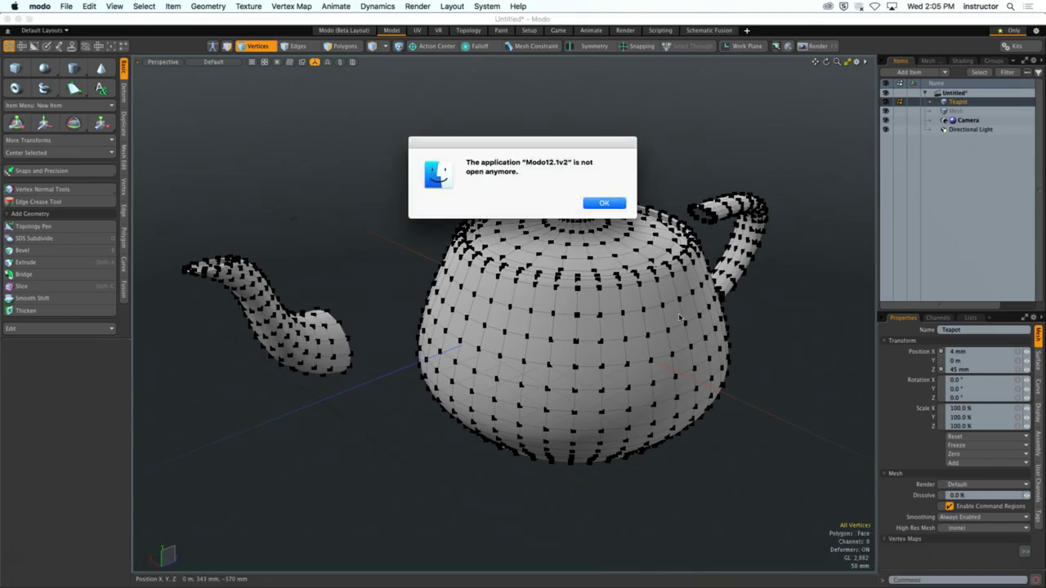
click(602, 202)
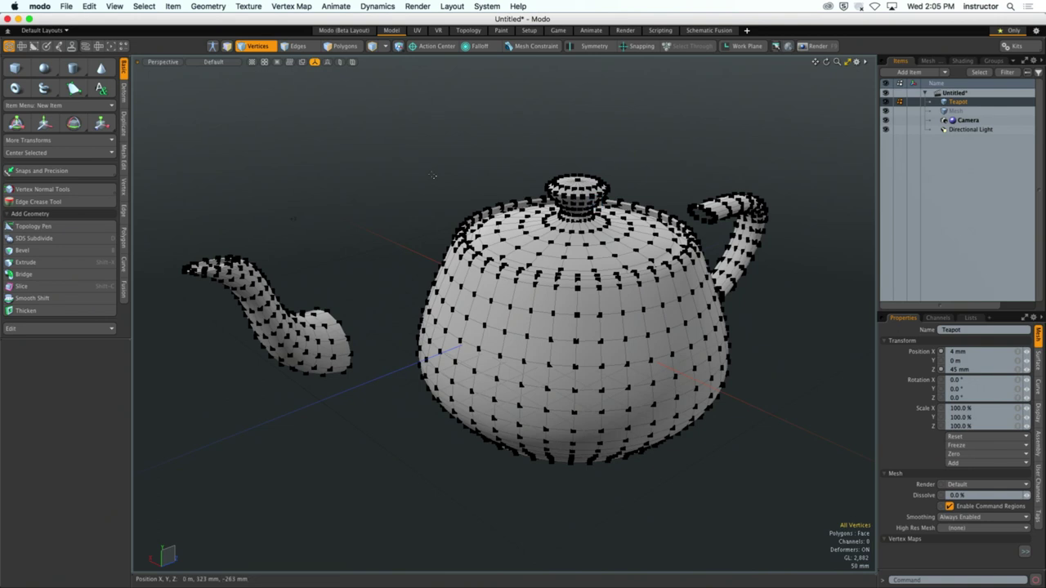
click(41, 7)
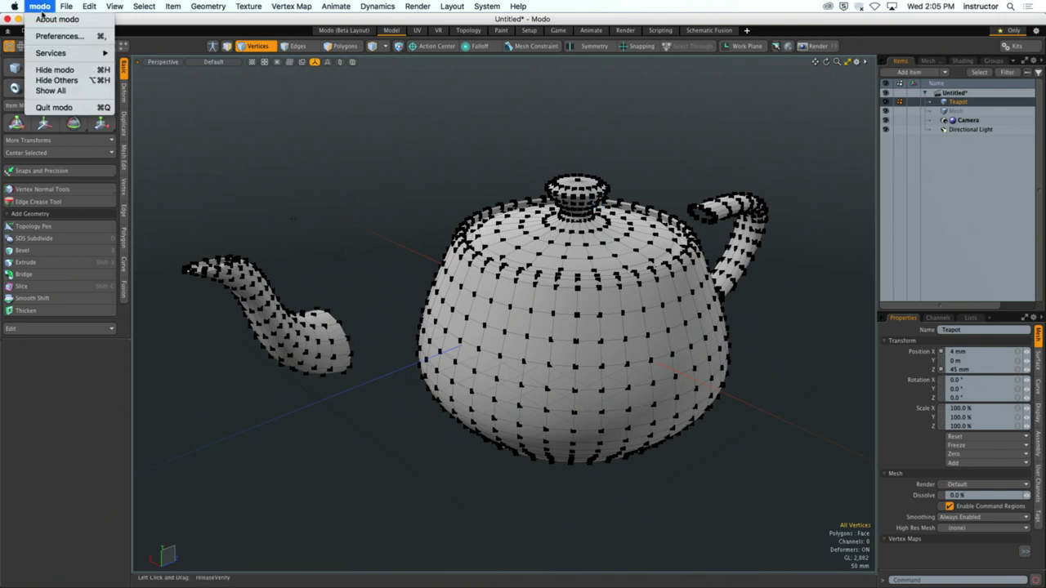
click(55, 71)
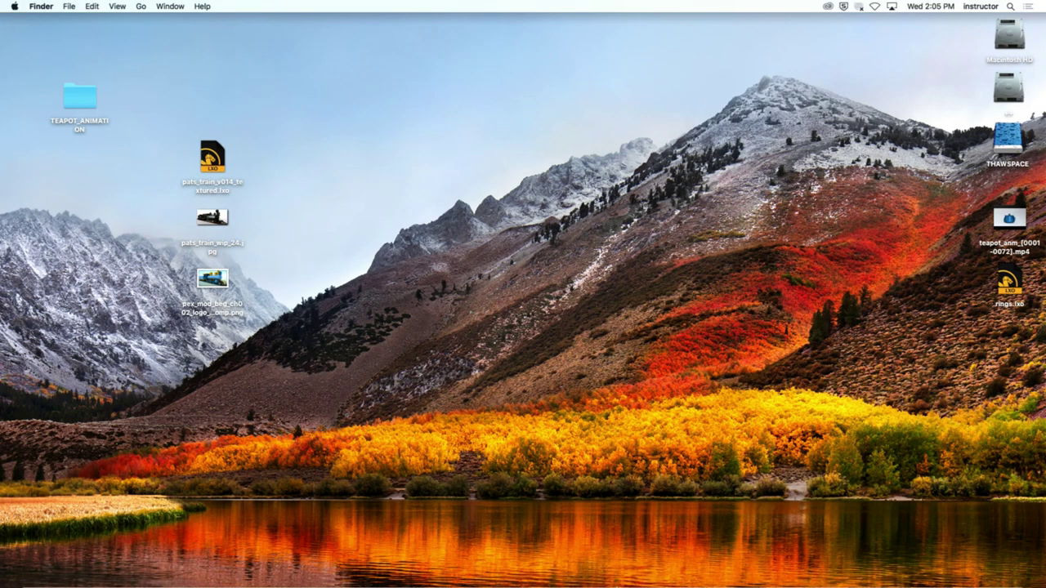
Switch to Modo and open pats_train_v014_textured.lxo from the Desktop, answering No to All for the missing image files.
click(864, 571)
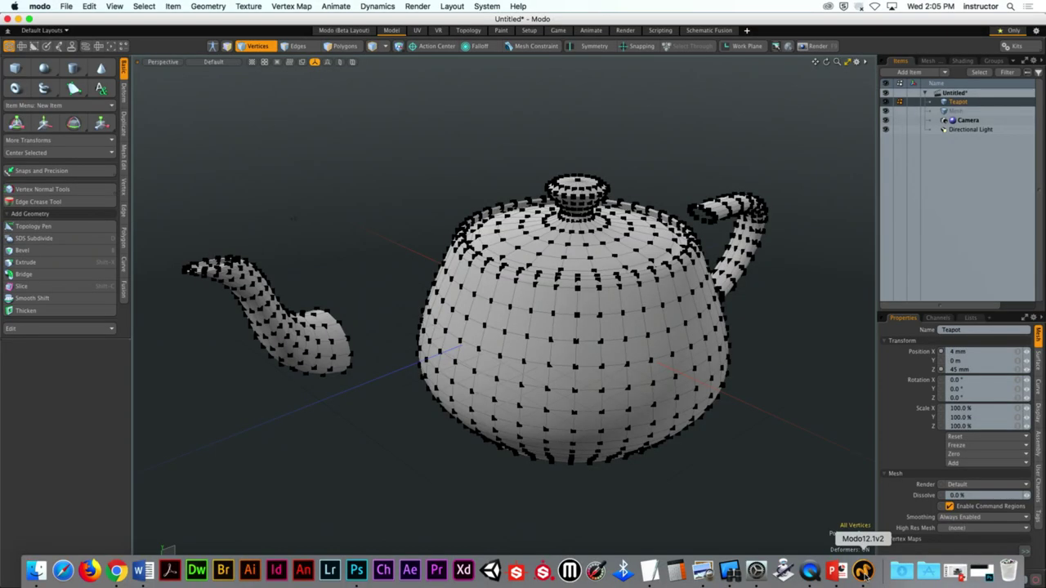
key(super+o)
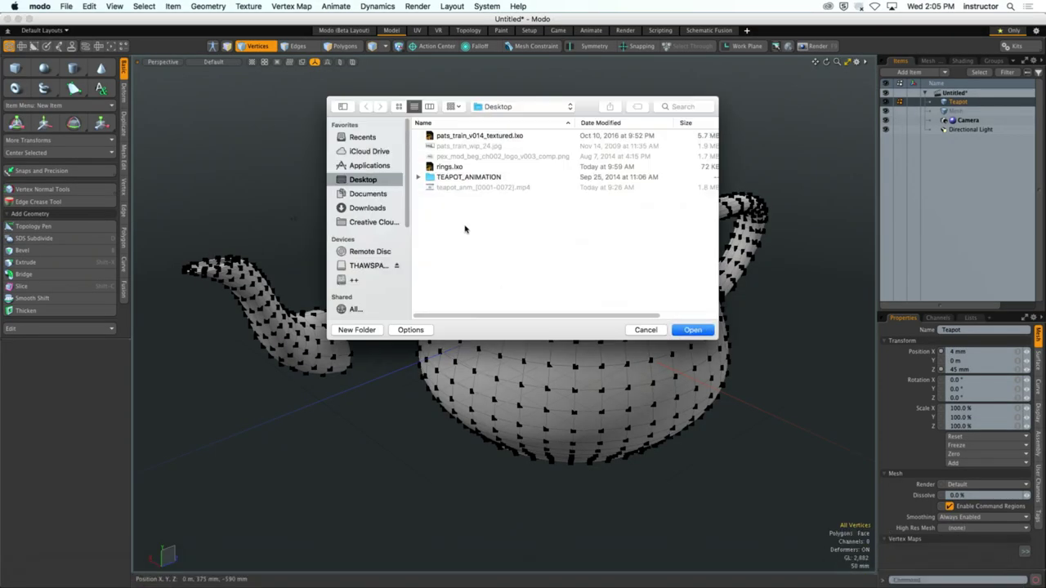
double_click(482, 136)
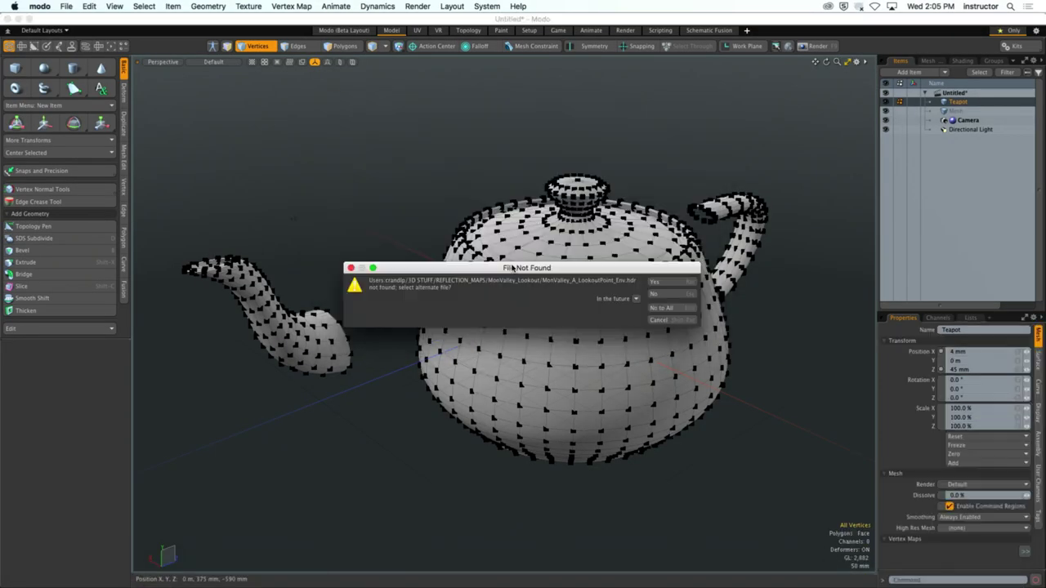
click(671, 308)
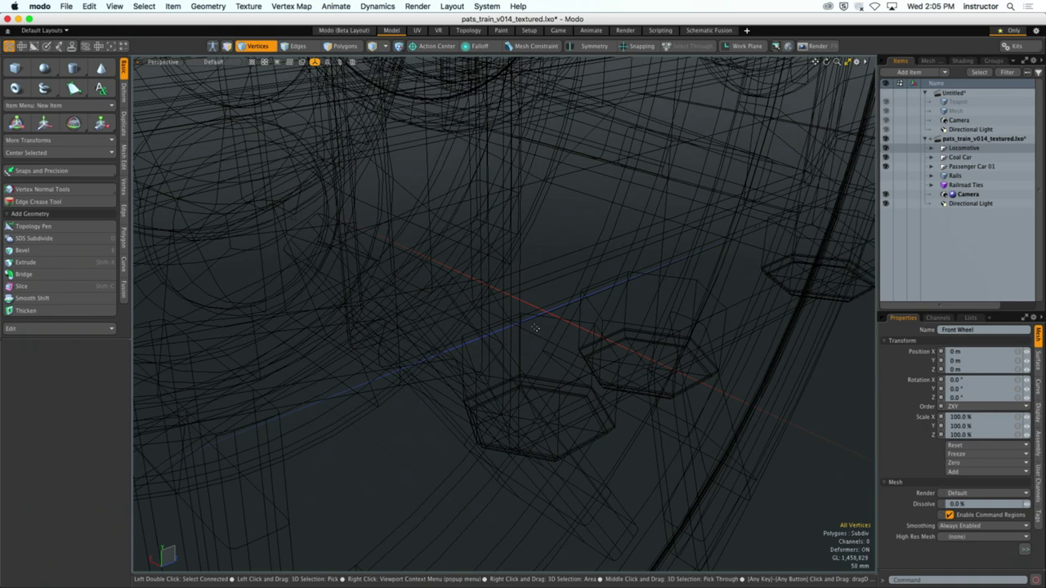
Expand the Locomotive group and, in item mode, select all its meshes from Fuselage through Right Wheel 04.
click(930, 148)
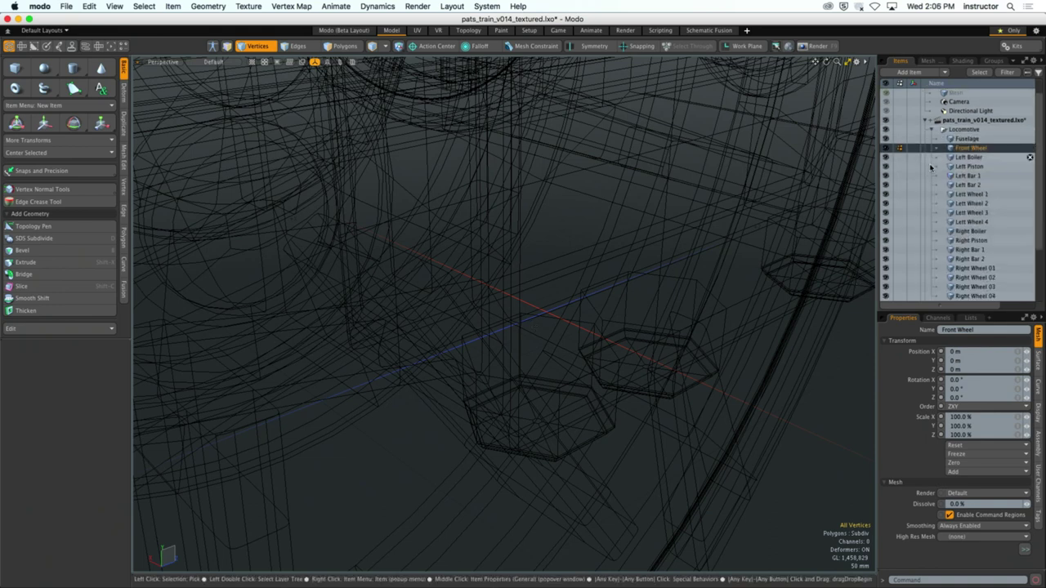
key(5)
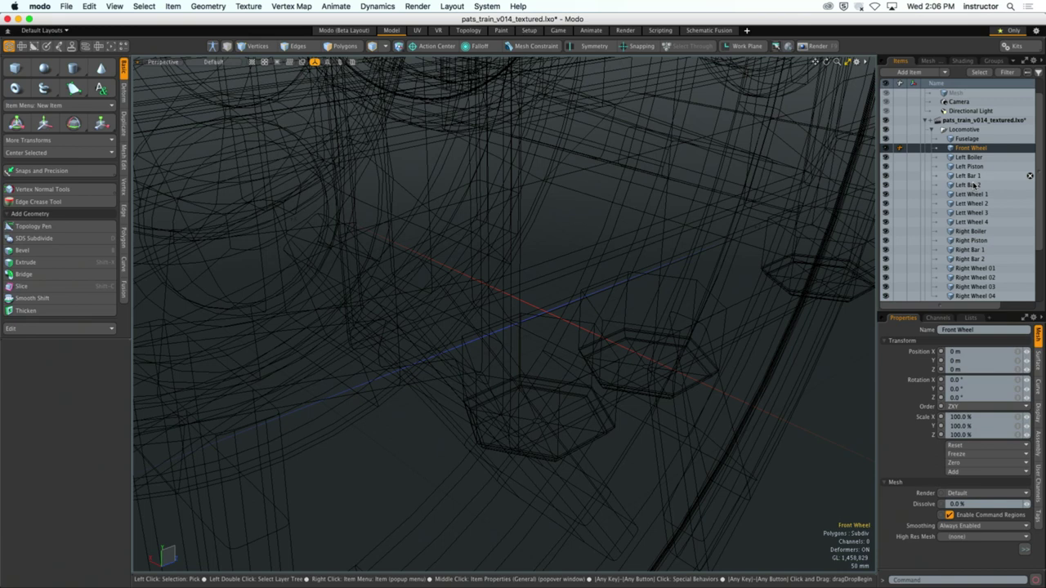
click(964, 139)
scroll(958, 233, down, 3)
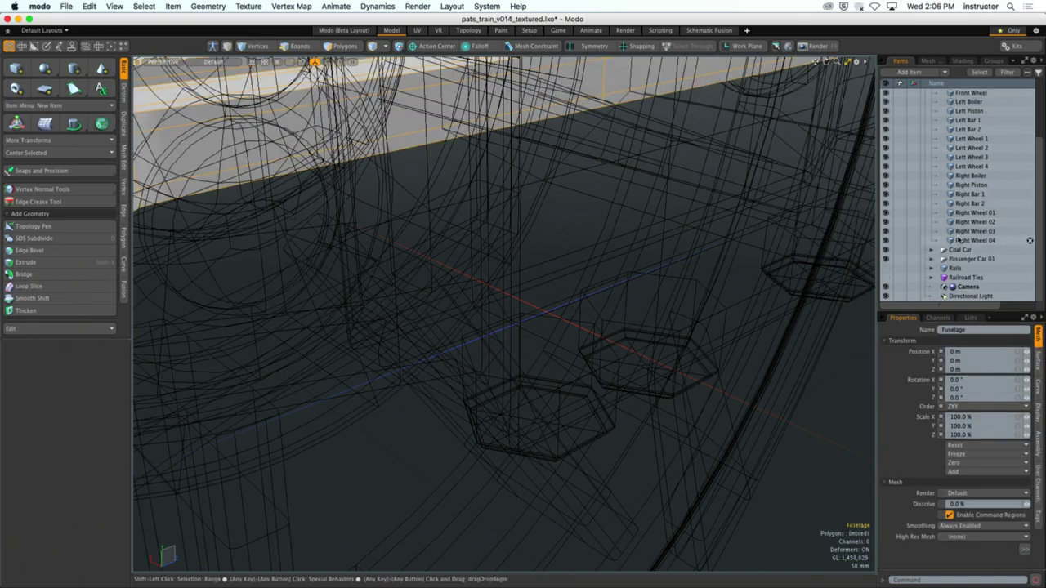
shift+click(957, 241)
ctrl+alt+drag(822, 397, 572, 401)
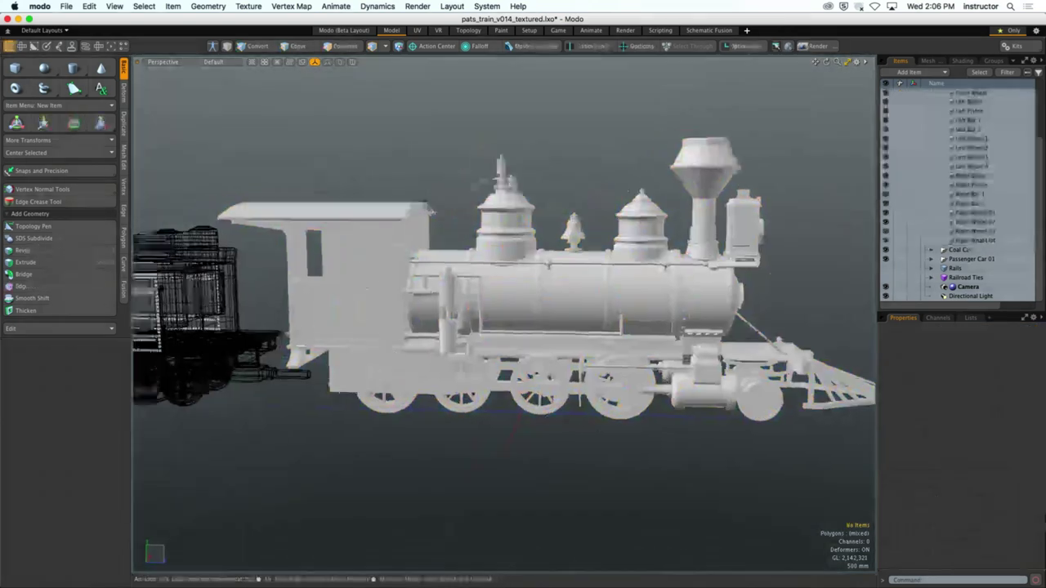
Select only the Fuselage mesh and try connected polygon selections on the vertical cylinders beside the boiler and the dome above it.
alt+drag(430, 211, 400, 323)
scroll(435, 320, up, 6)
click(452, 347)
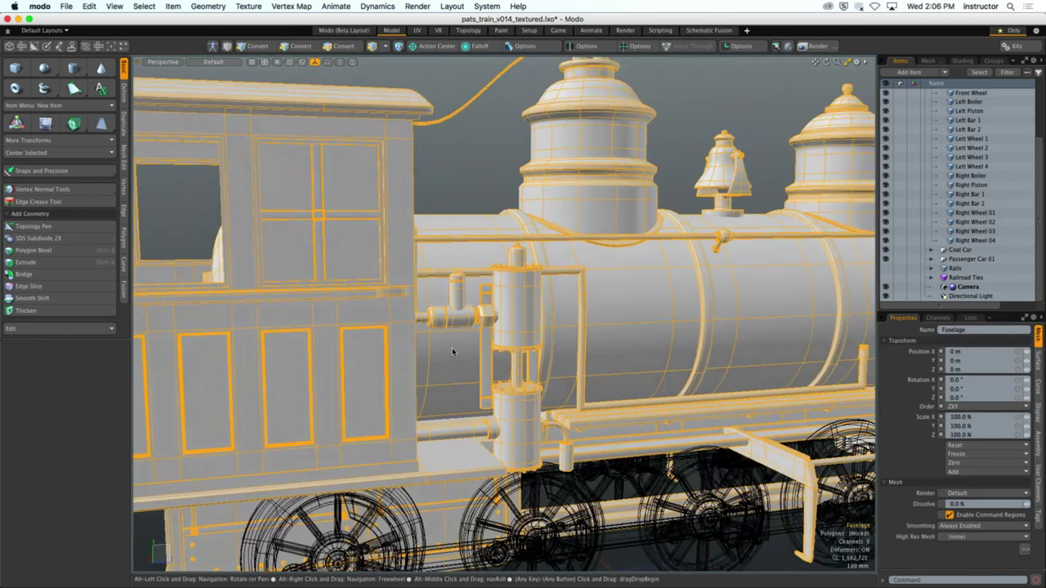
key(3)
double_click(510, 314)
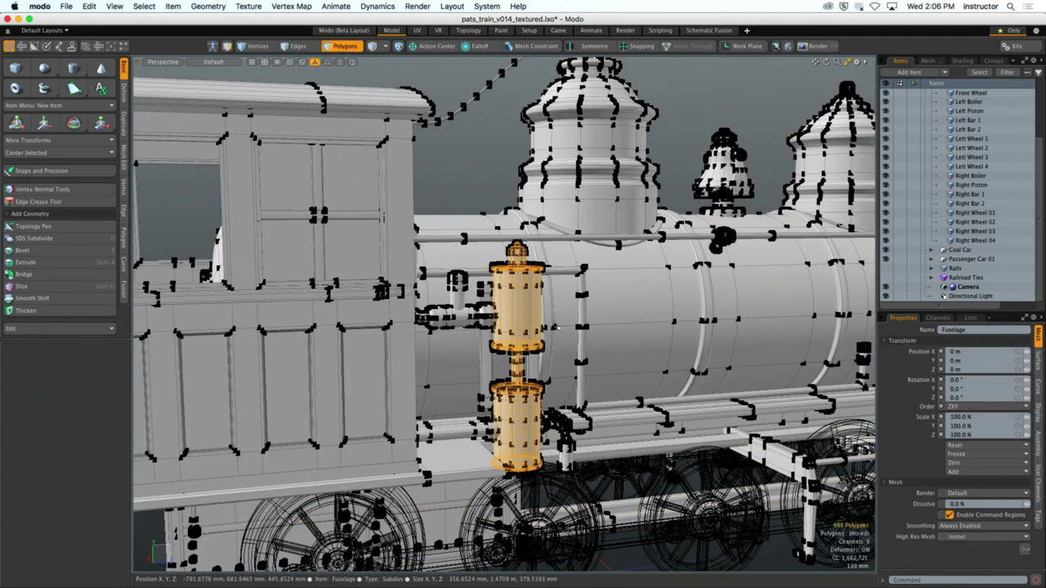
key(ctrl+z)
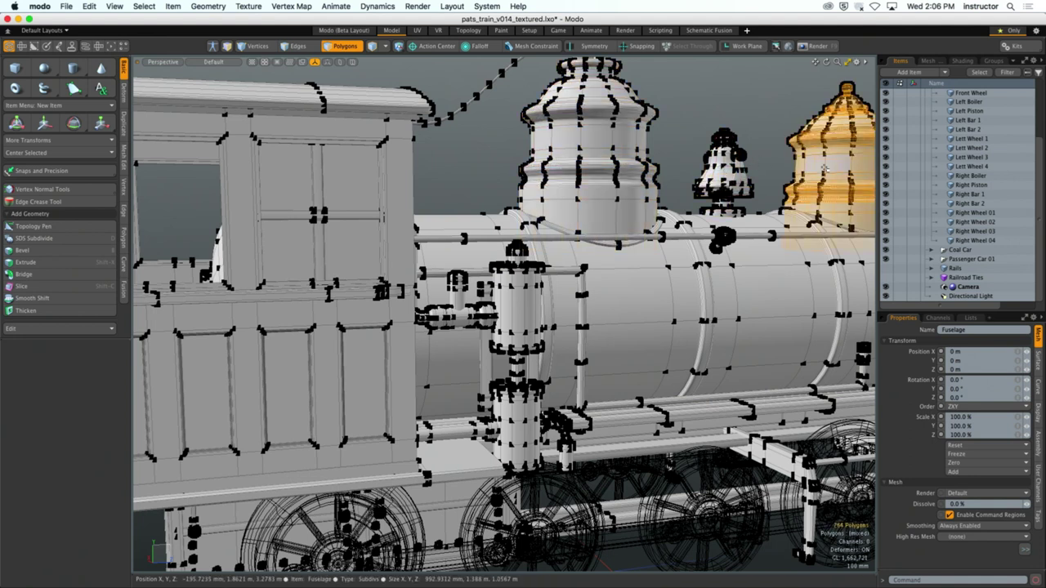
Set the 3D viewport's Show Vertices option for active meshes to Never.
scroll(824, 167, down, 10)
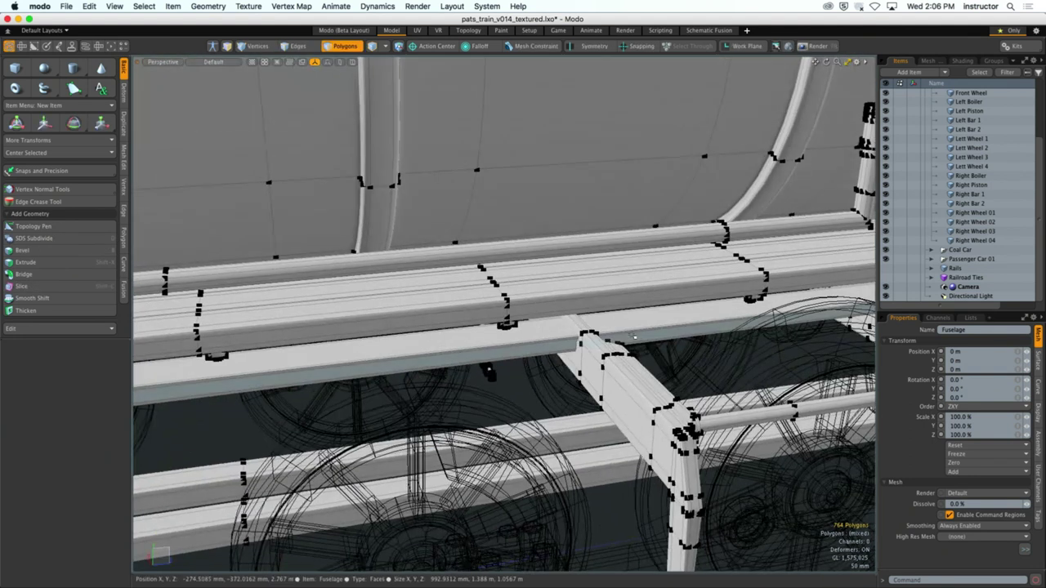
key(o)
click(642, 393)
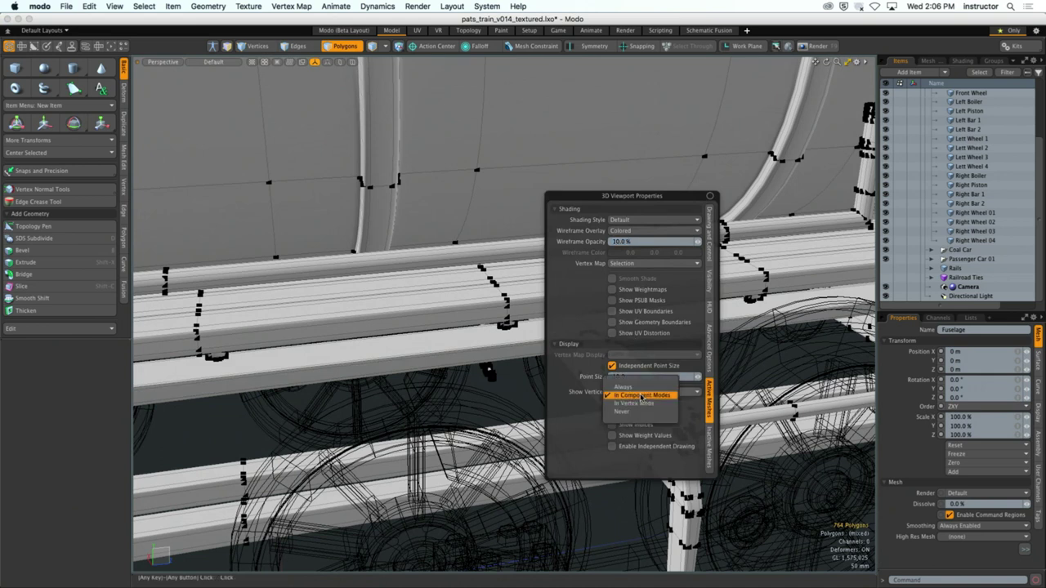
click(623, 411)
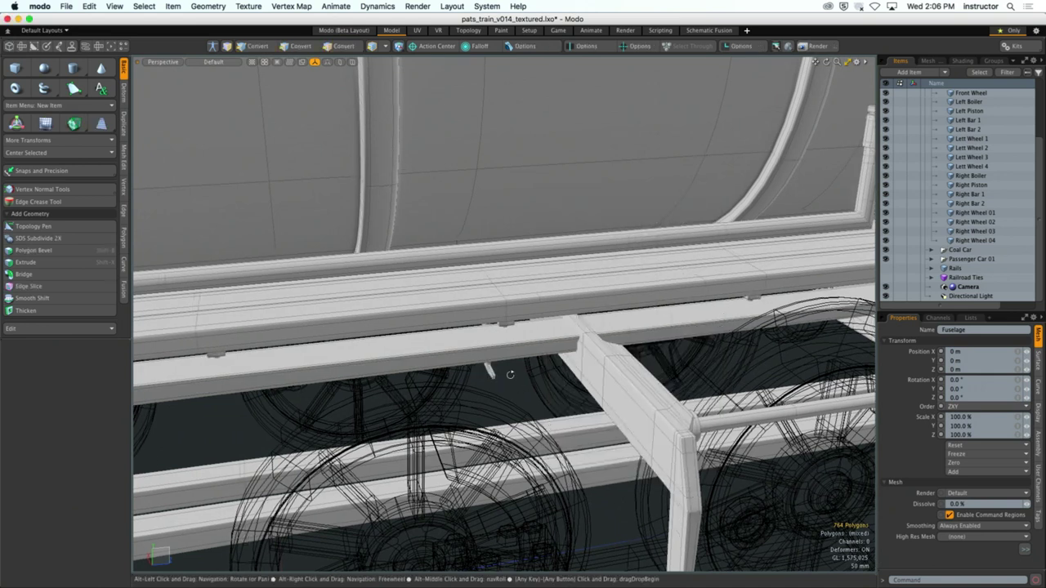
Expand the Coal Car and Passenger Car 01 groups and select all the train's items from Fuselage through Rails.
scroll(509, 374, up, 10)
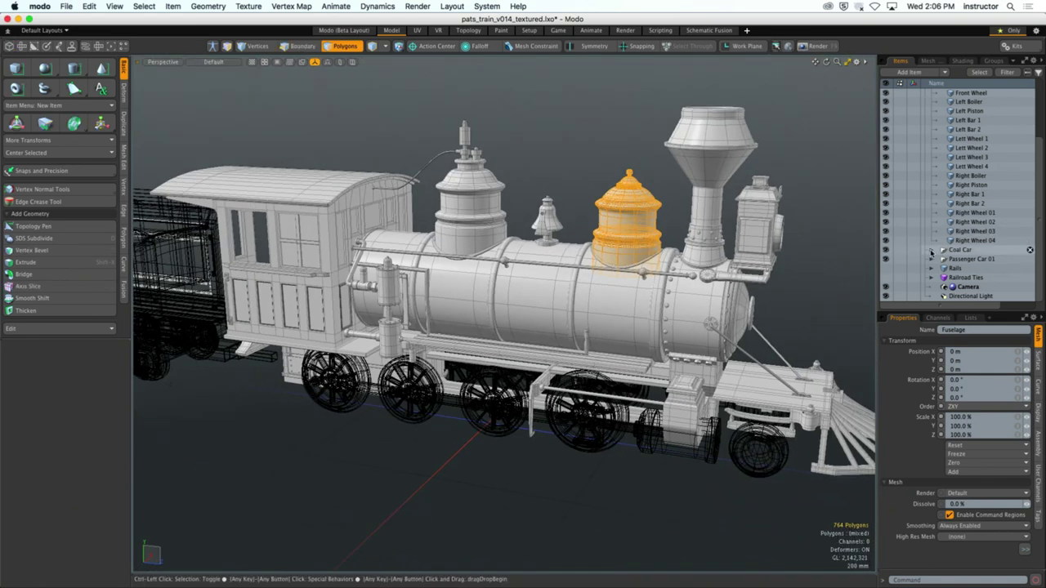
ctrl+click(931, 251)
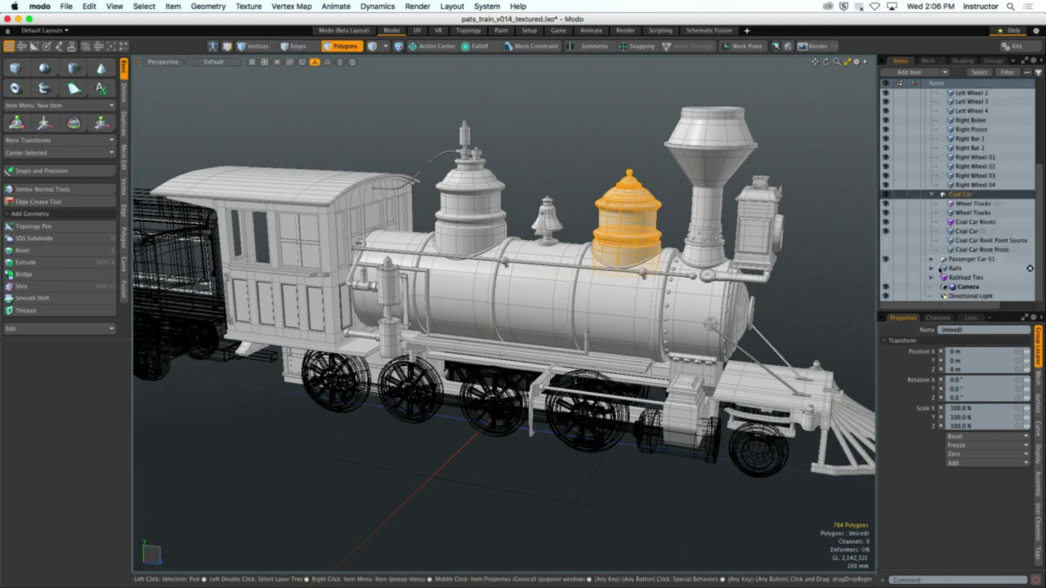
click(932, 259)
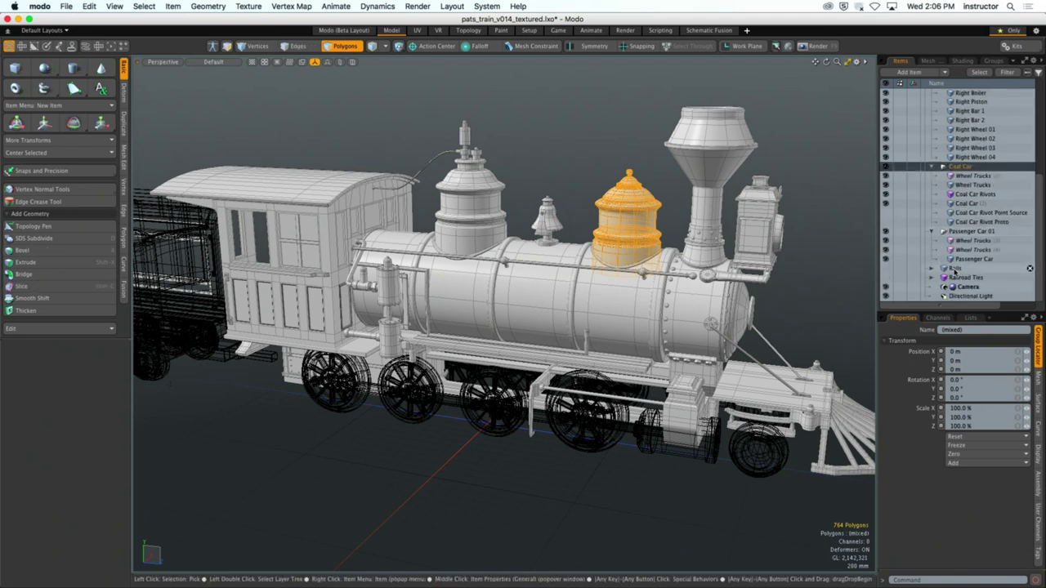
click(952, 268)
scroll(964, 212, up, 10)
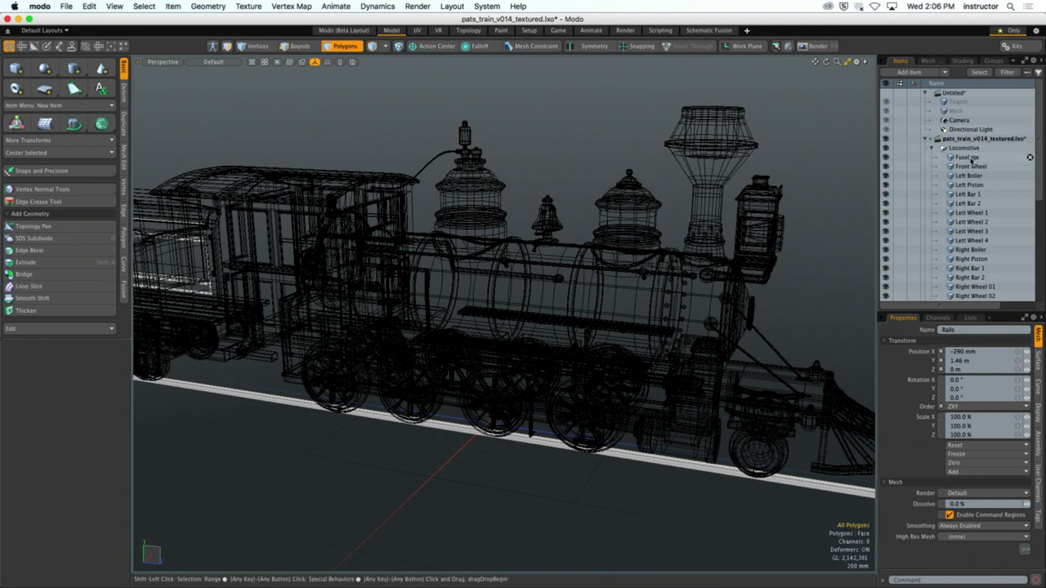
click(968, 157)
scroll(628, 224, down, 6)
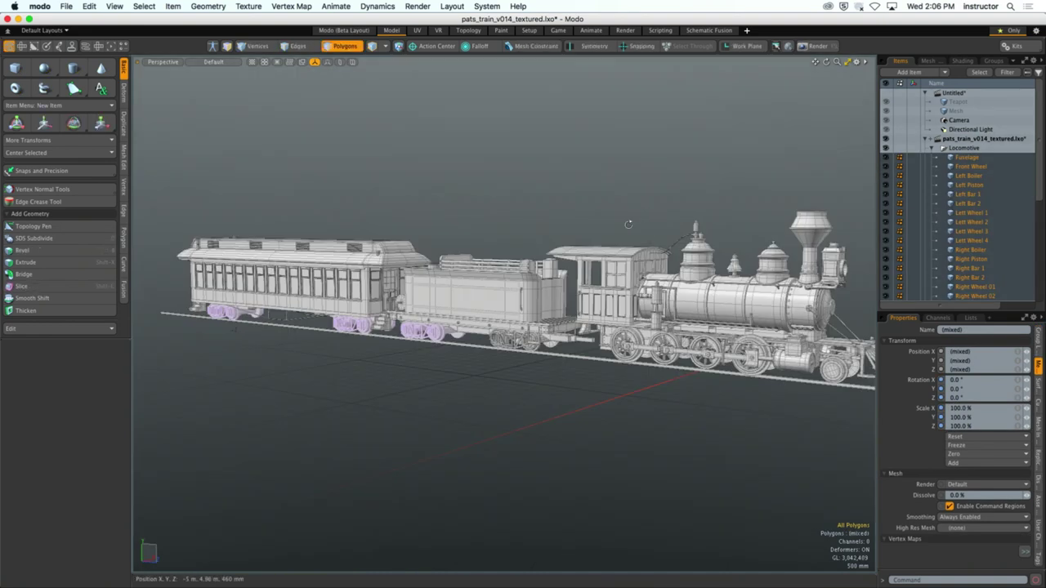
Turn off the wireframe overlay for active meshes in the 3D viewport and inspect the plain shaded locomotive from both sides.
scroll(629, 223, up, 5)
key(o)
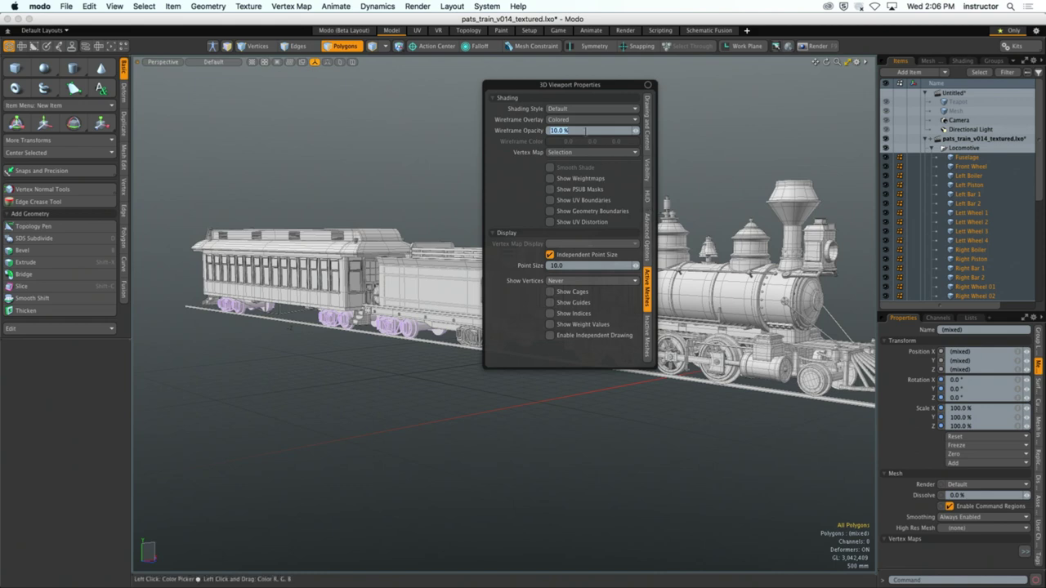
click(585, 119)
click(583, 107)
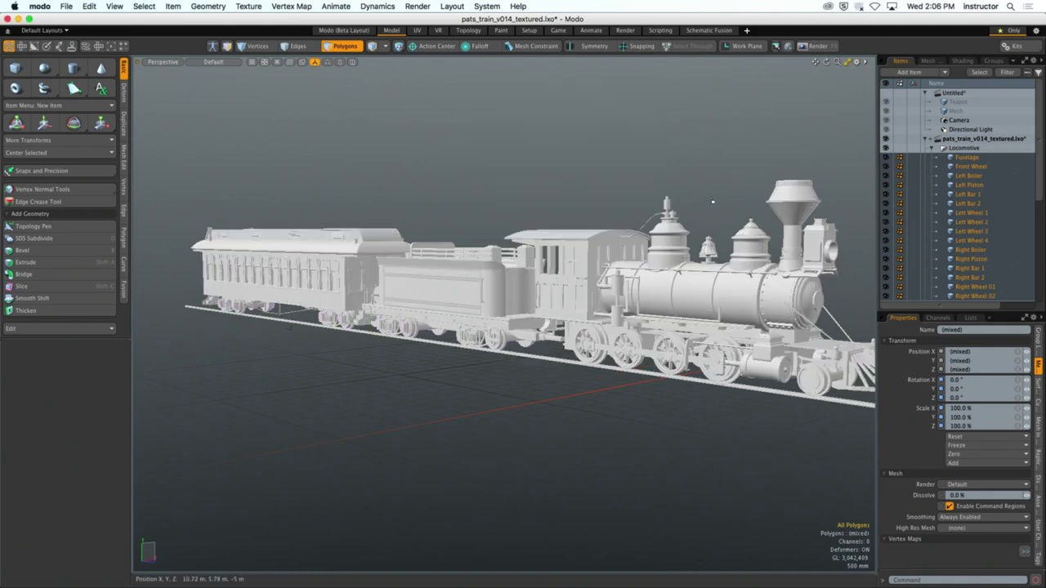
alt+drag(713, 201, 575, 253)
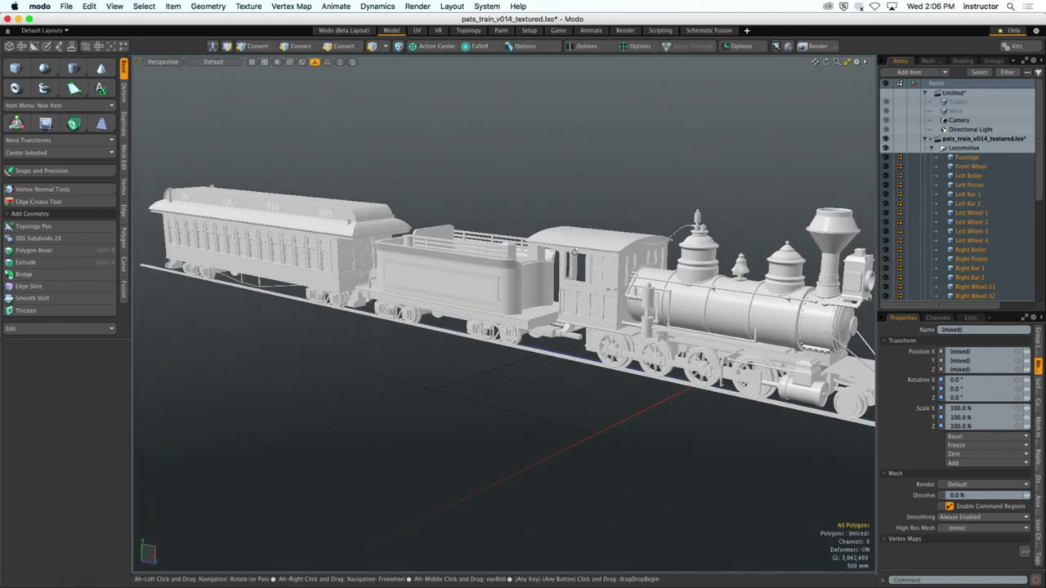
key(3)
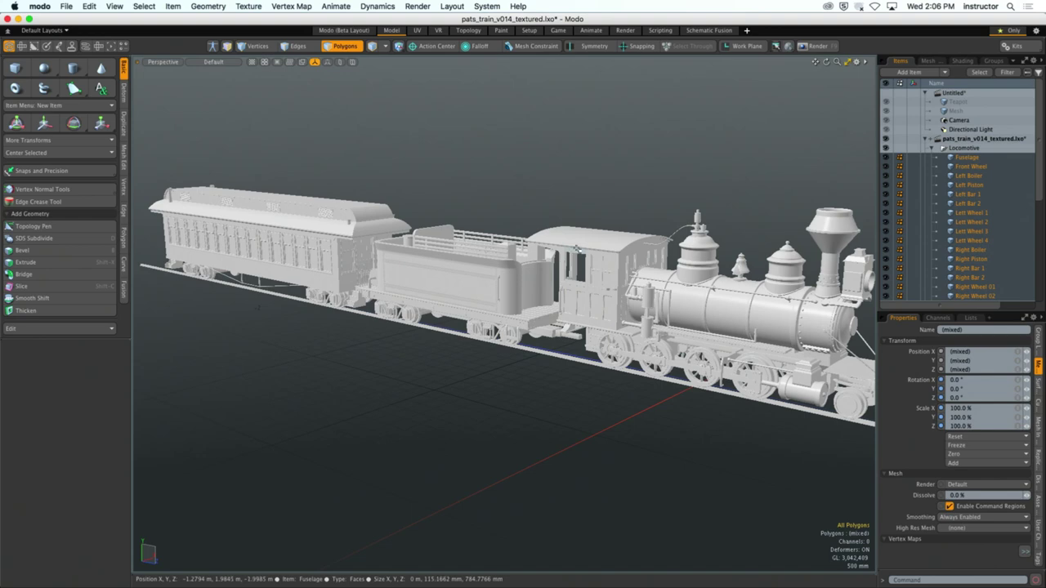
scroll(656, 308, up, 5)
alt+drag(657, 307, 535, 417)
key(a)
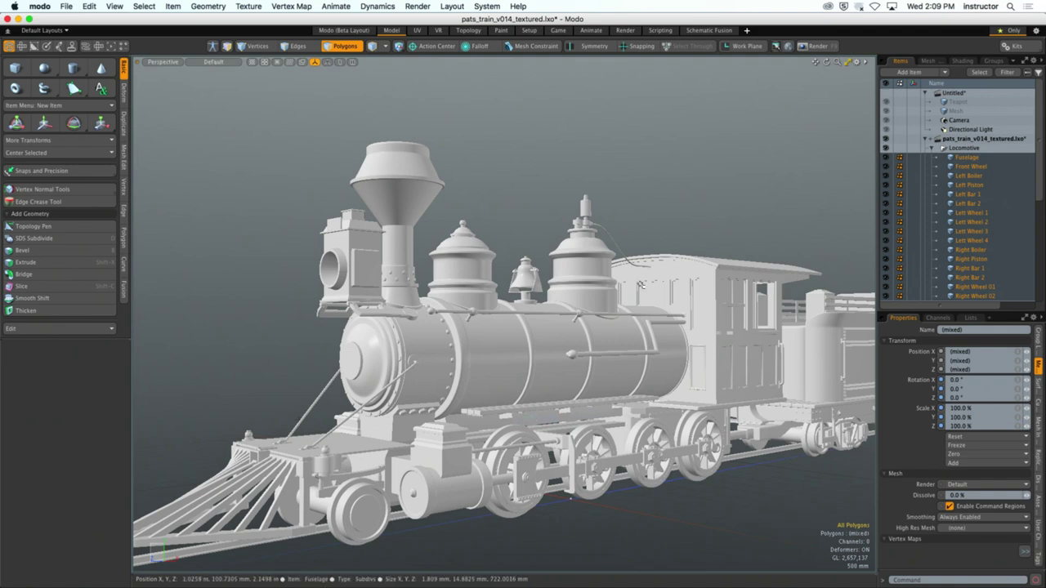
Collapse the pats_train_v014_textured.lxo scene and close it without saving the changes.
click(924, 139)
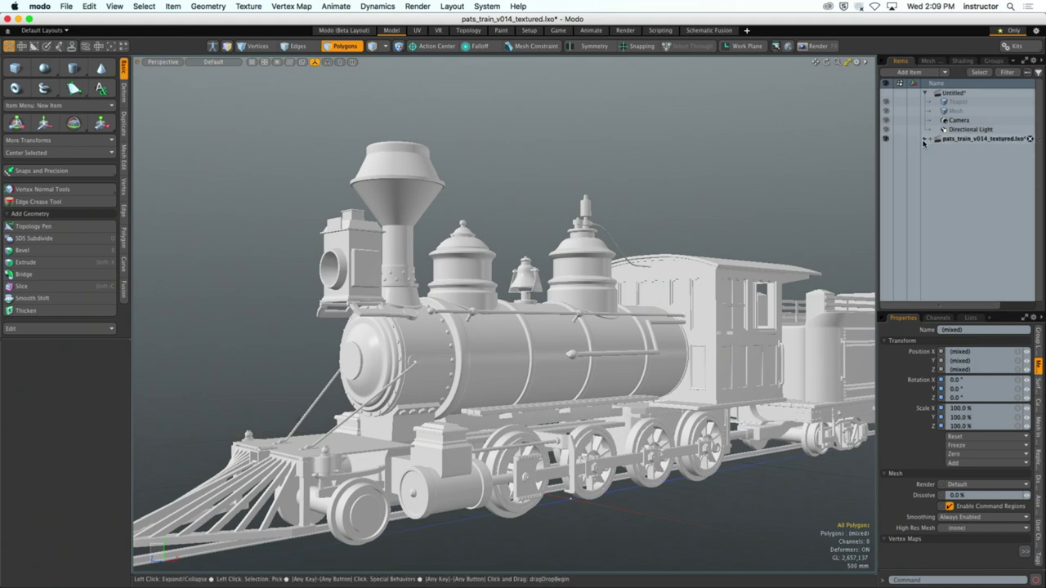
click(964, 102)
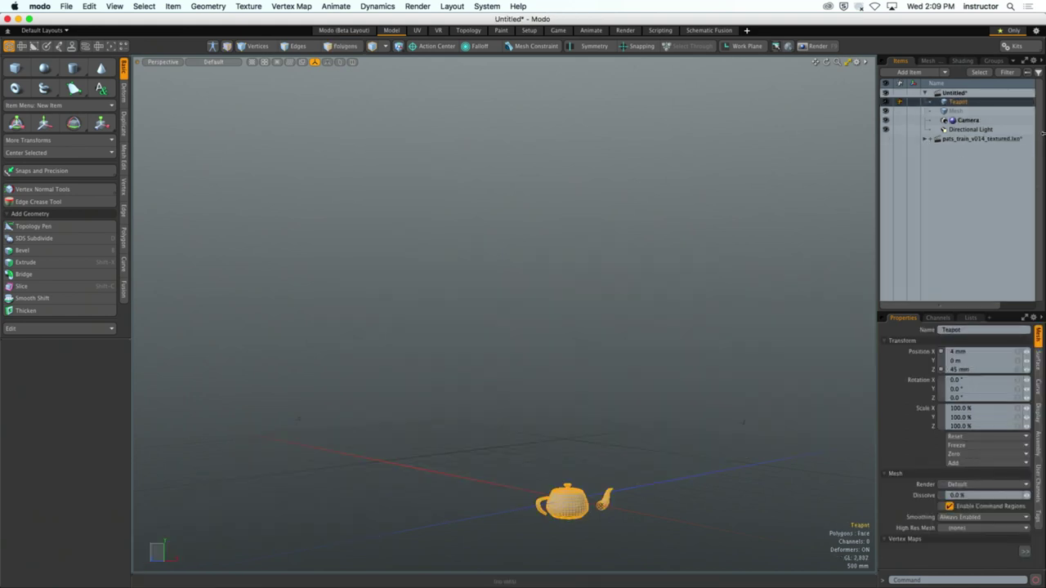
click(1029, 138)
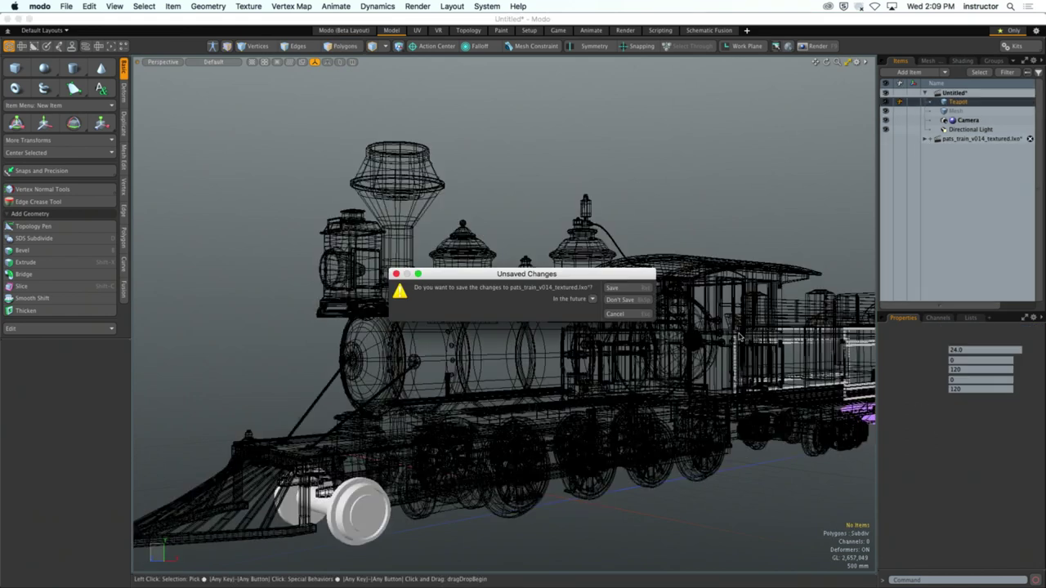
click(619, 299)
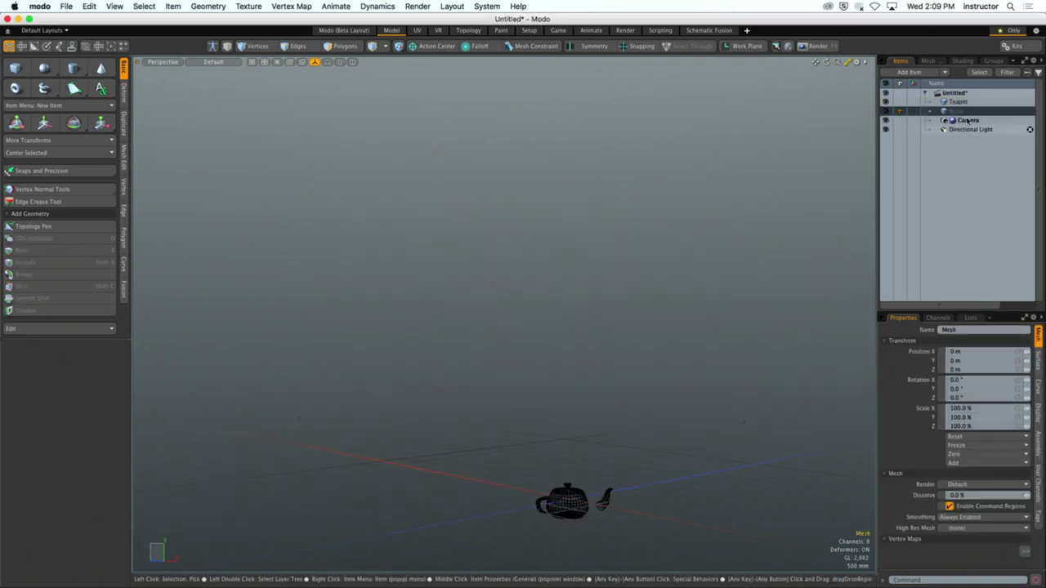
Select the Teapot mesh and fit it in the view, deselect it and switch to polygon mode.
click(958, 102)
key(a)
mouse_move(588, 356)
ctrl+alt+mouse_down()
mouse_move(629, 357)
mouse_move(576, 381)
ctrl+alt+mouse_up()
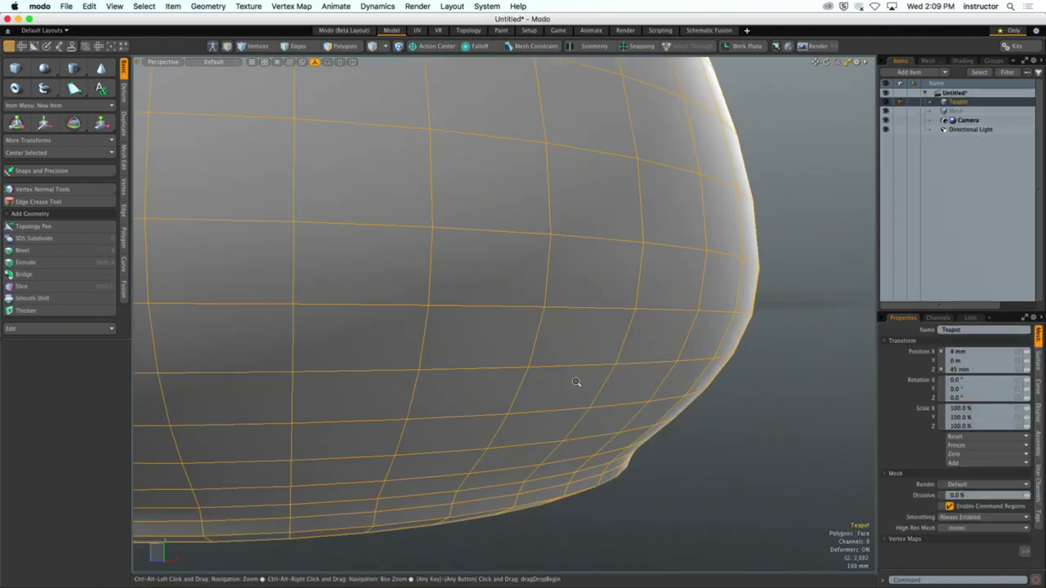
key(a)
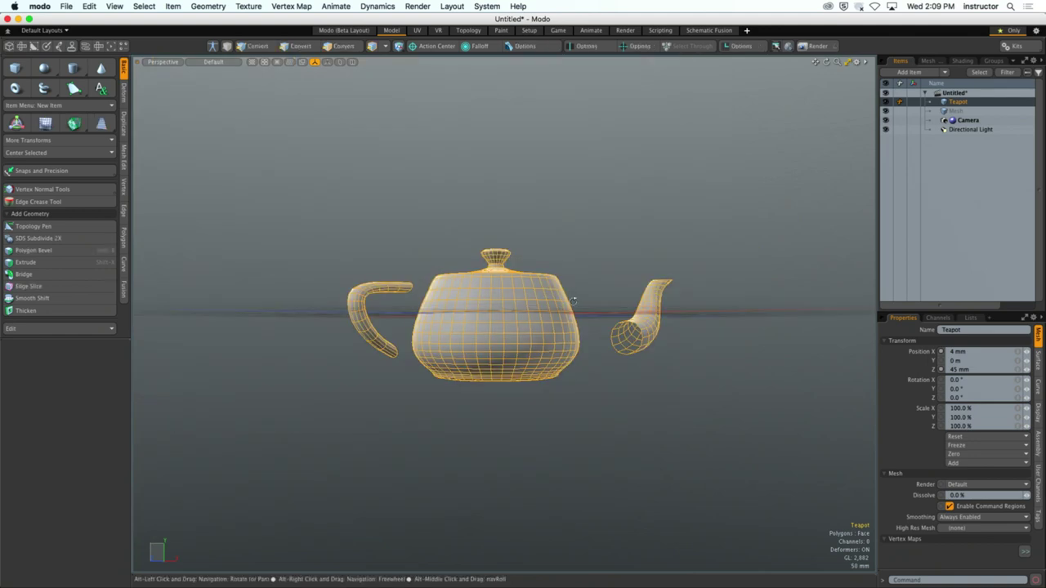
mouse_move(609, 295)
alt+mouse_down()
mouse_move(625, 292)
mouse_move(612, 303)
alt+mouse_up()
click(625, 292)
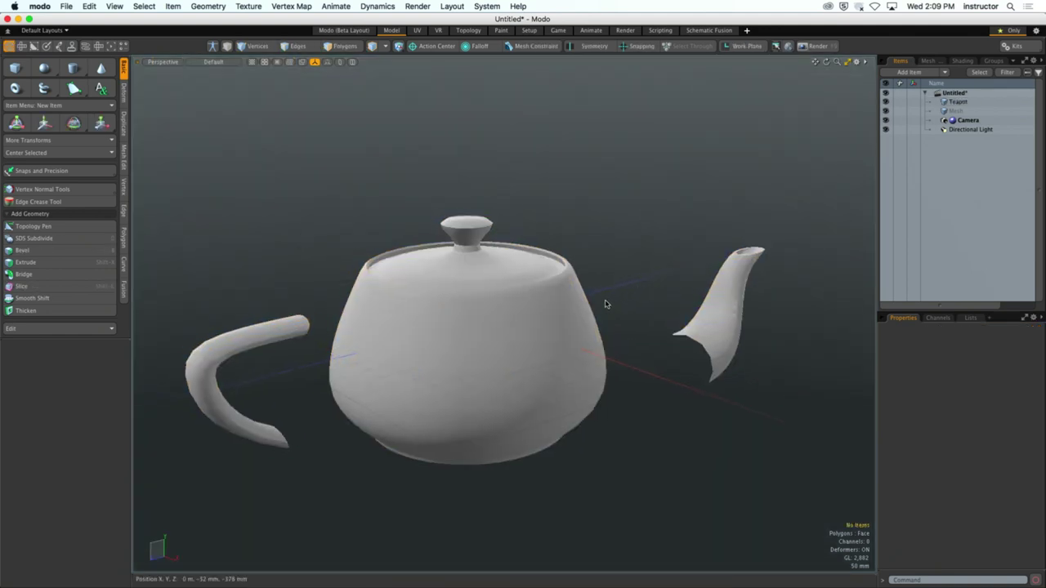
key(3)
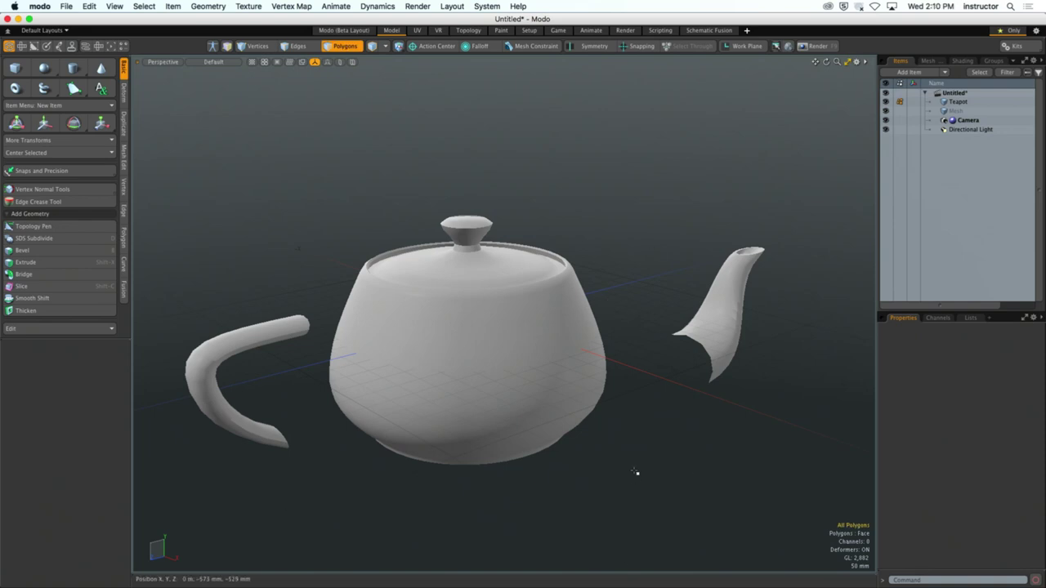
Hide the teapot's polygons and undo the hiding.
key(h)
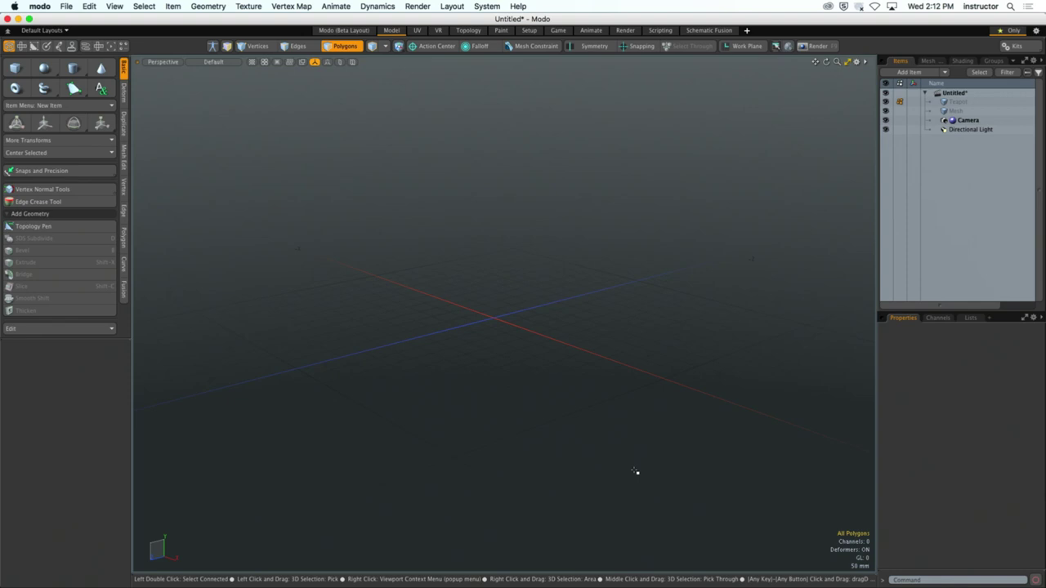
key(super+z)
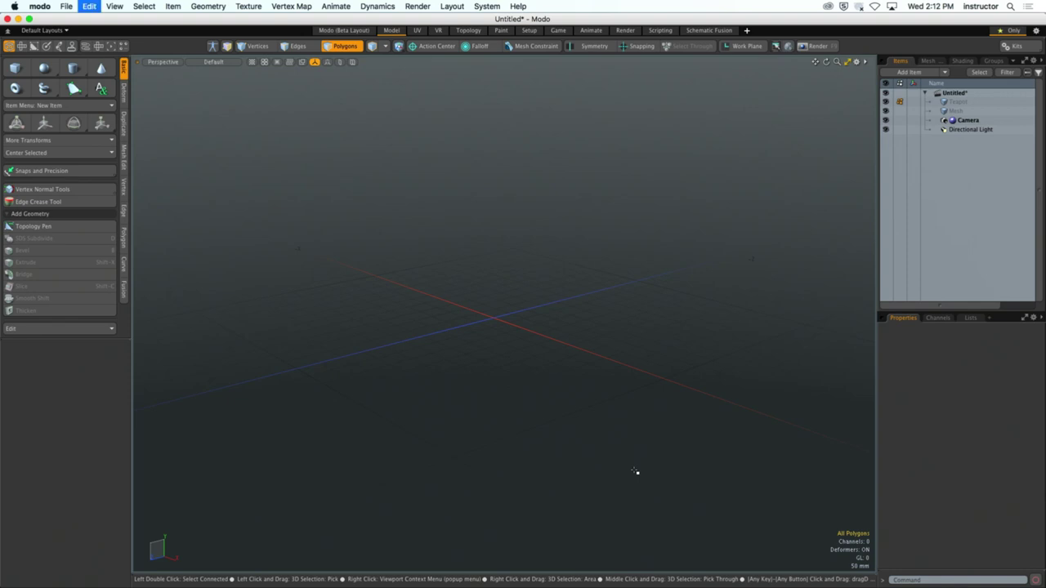
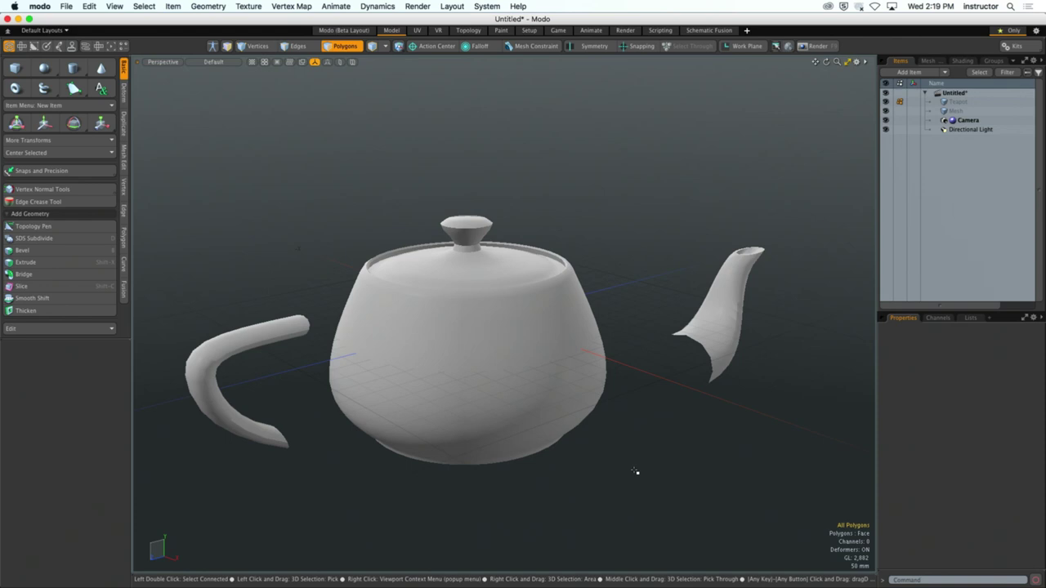
Switch from the perspective to the Top view and examine how the teapot moves when panning in an orthographic view.
alt+drag(602, 416, 569, 354)
key(3)
key(ctrl+Up)
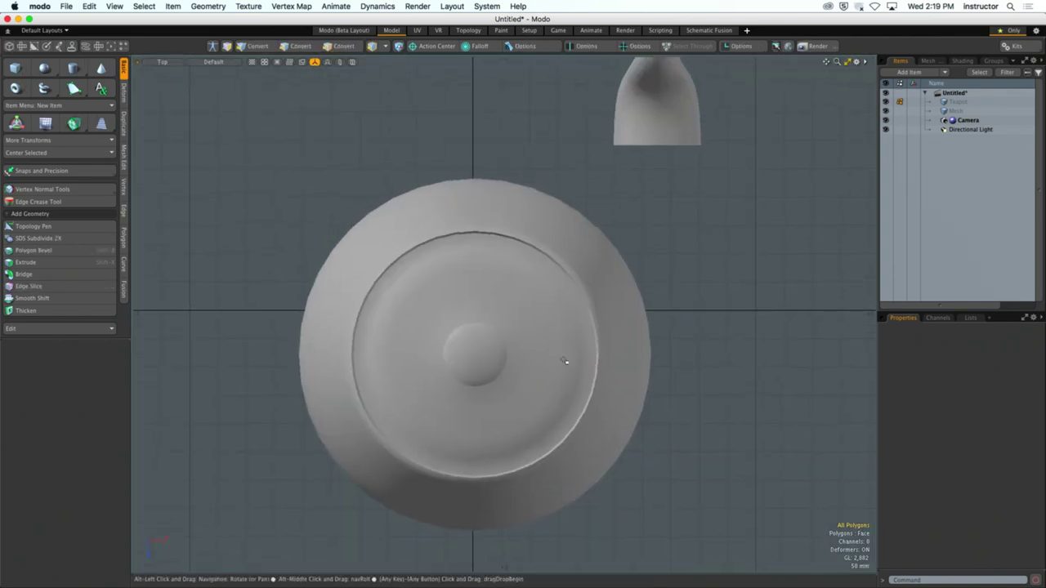
alt+shift+drag(537, 112, 538, 169)
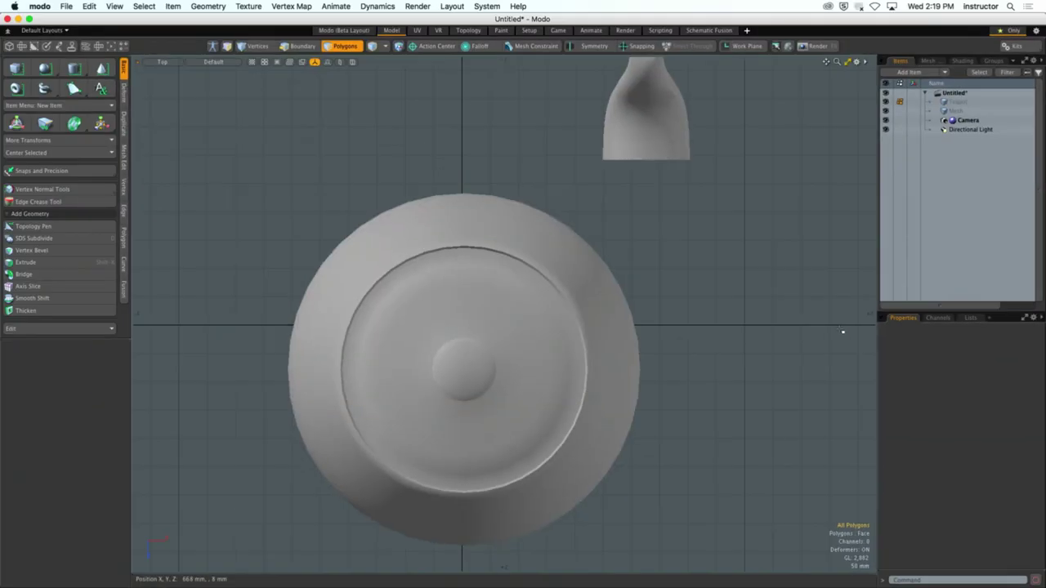
scroll(495, 86, up, 2)
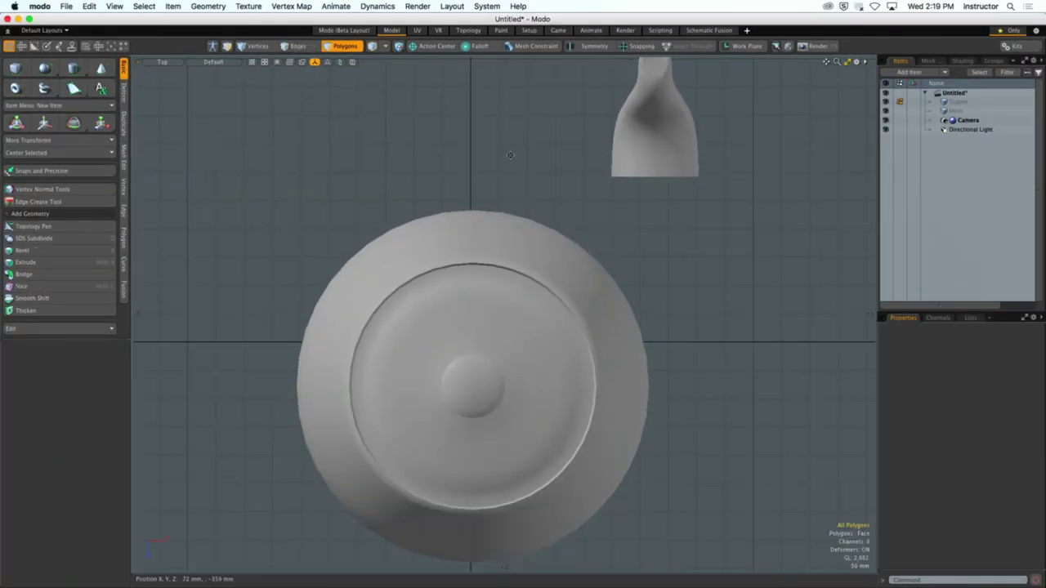
alt+shift+drag(523, 345, 518, 285)
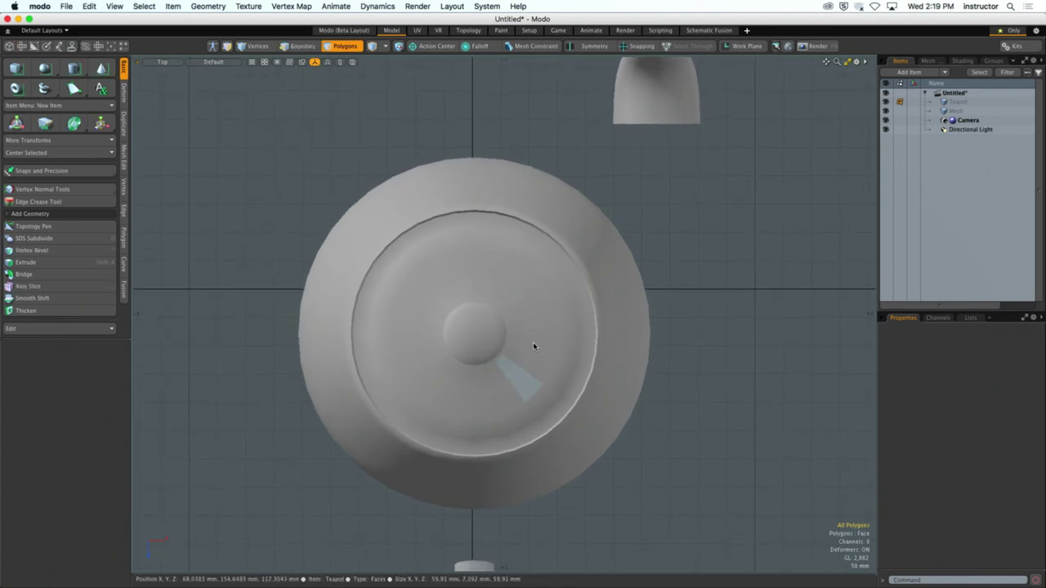
Return to the perspective view and examine the teapot against the world axes, +X label and orientation indicator, from below and from far away.
alt+drag(527, 345, 624, 264)
alt+drag(777, 234, 773, 240)
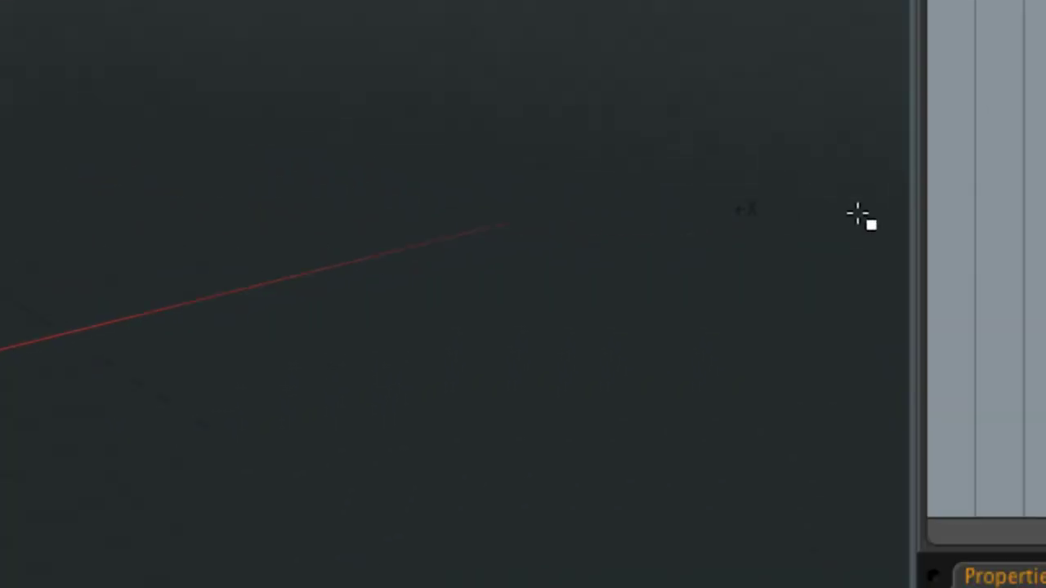
mouse_move(694, 104)
mouse_down()
mouse_move(406, 160)
mouse_move(554, 344)
mouse_move(695, 332)
mouse_up()
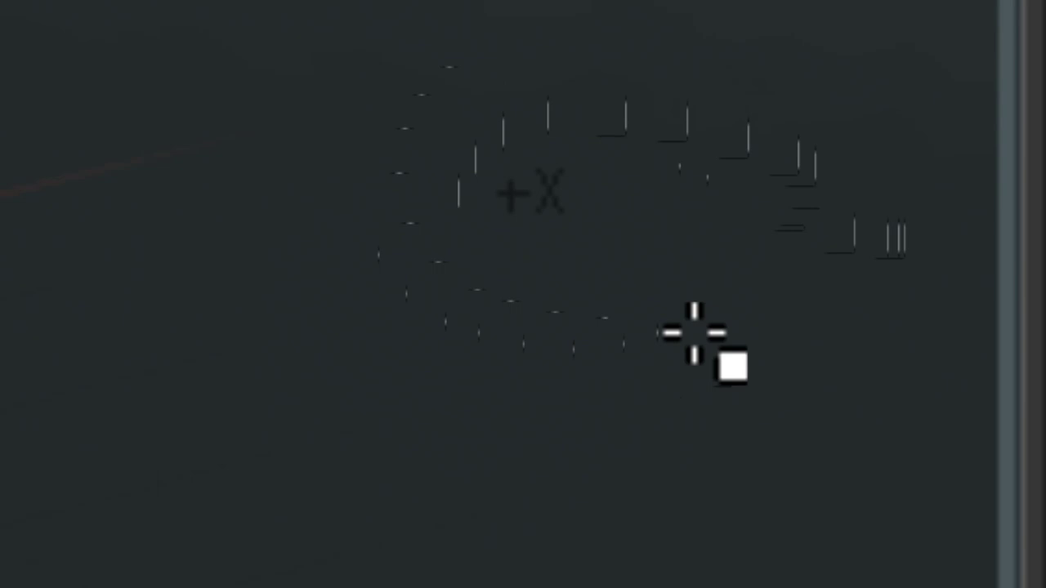
mouse_move(694, 333)
mouse_down()
mouse_move(668, 322)
mouse_move(656, 347)
mouse_up()
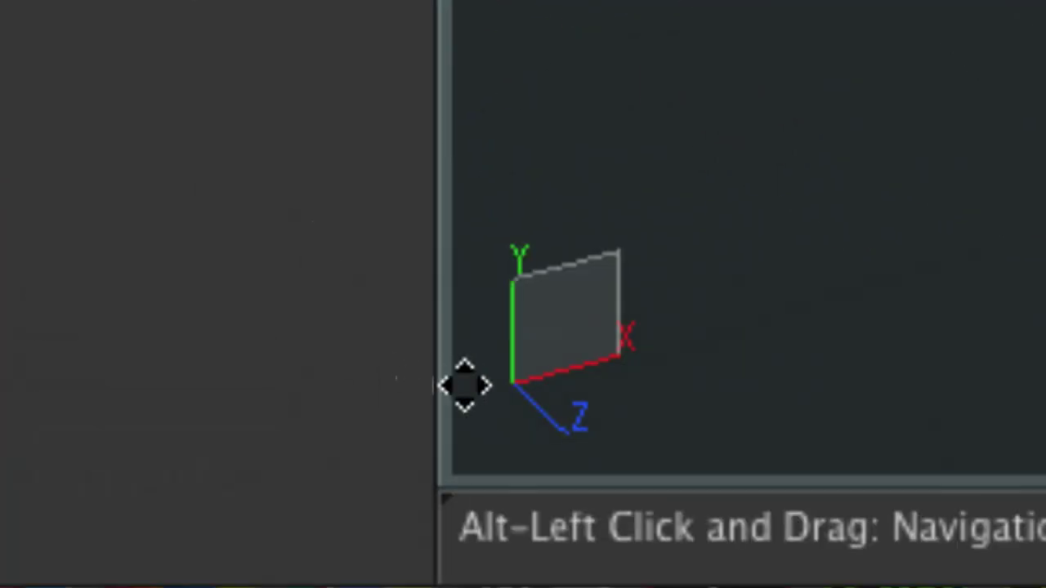
middle_drag(596, 444, 520, 386)
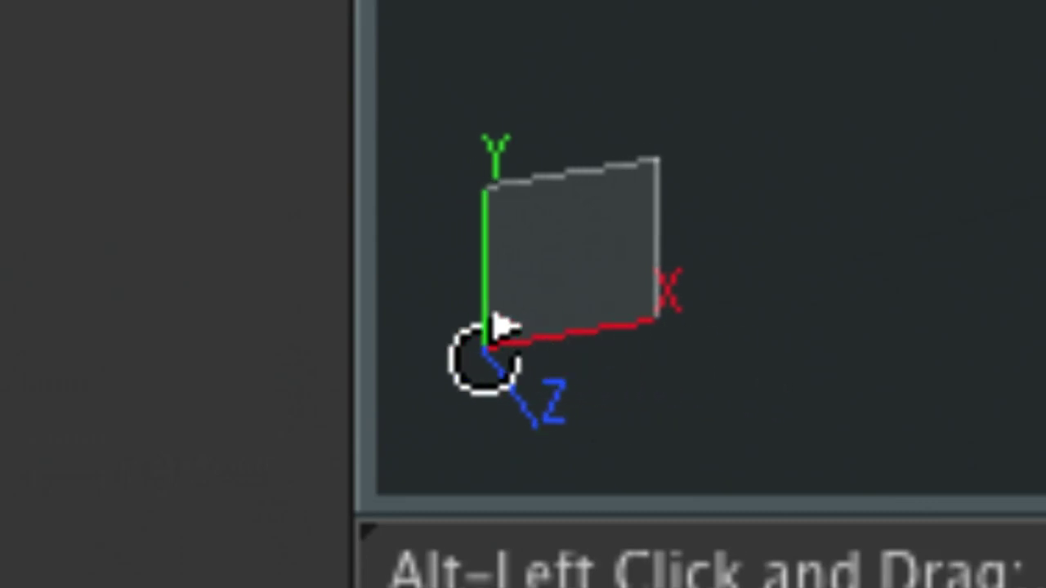
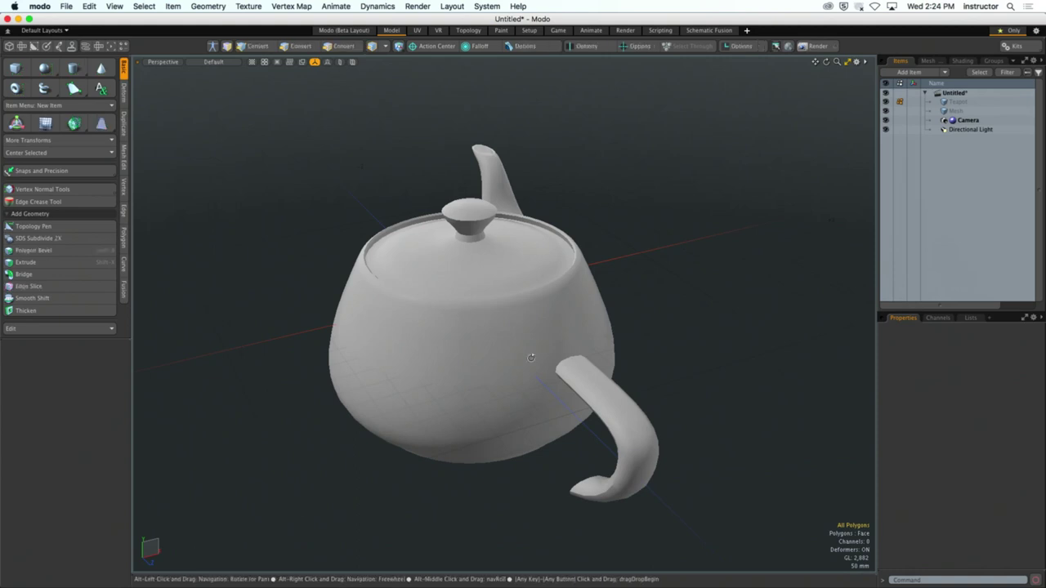
alt+drag(532, 357, 467, 350)
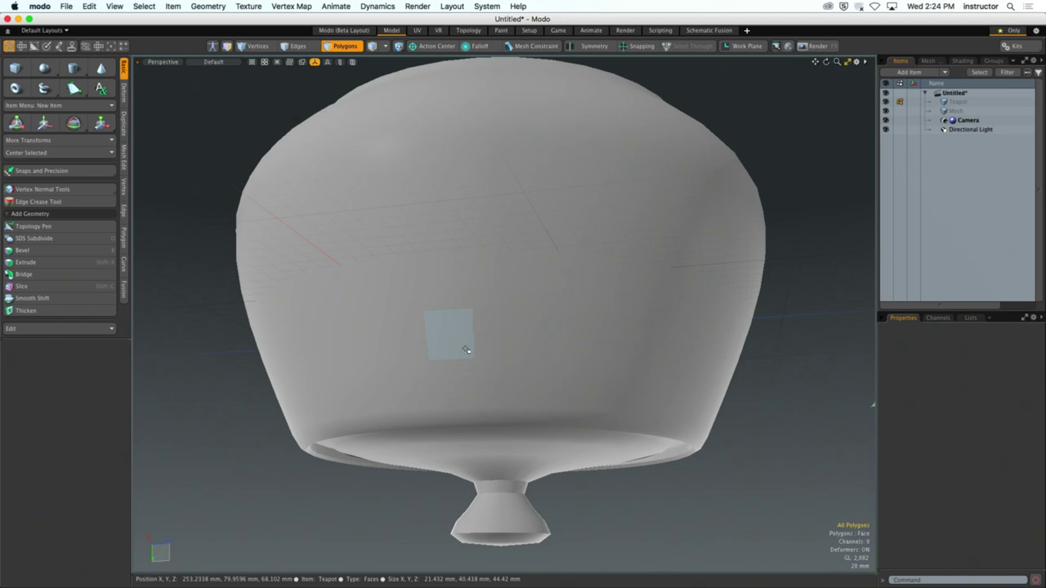
mouse_move(66, 586)
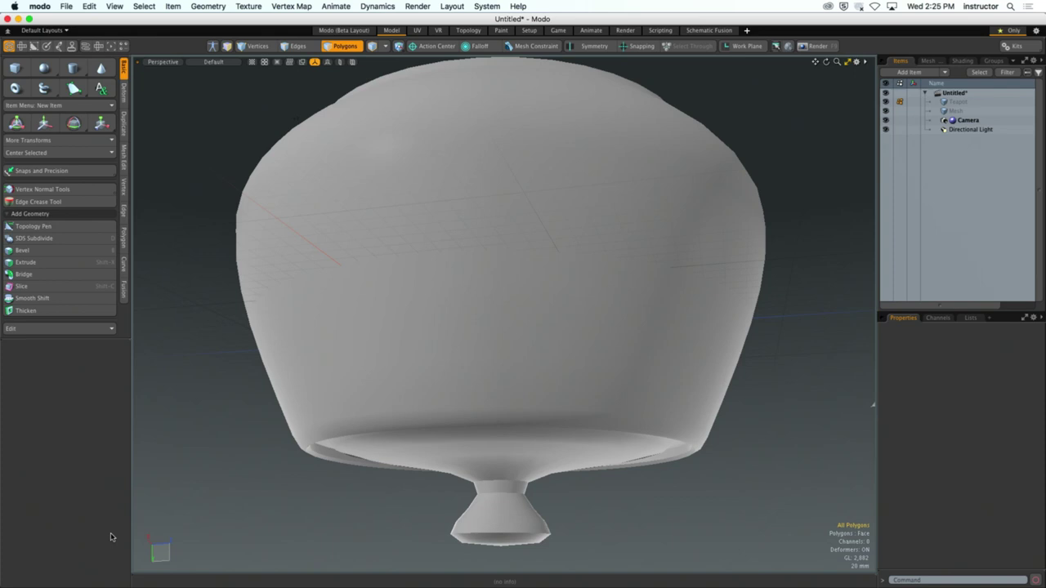
alt+drag(392, 291, 479, 203)
scroll(409, 289, down, 10)
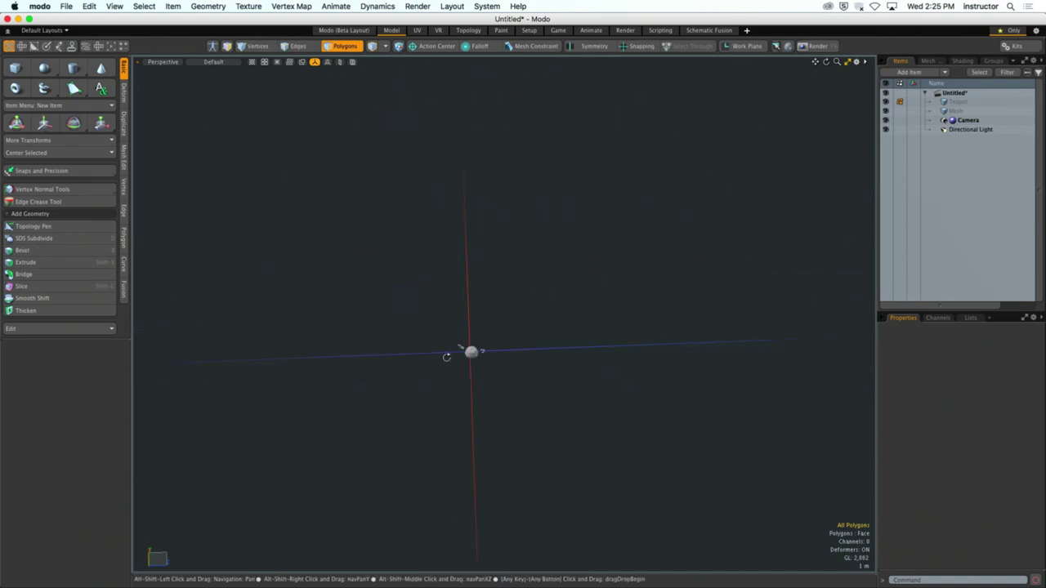
mouse_move(446, 357)
alt+mouse_down()
mouse_move(449, 289)
mouse_move(444, 333)
alt+mouse_up()
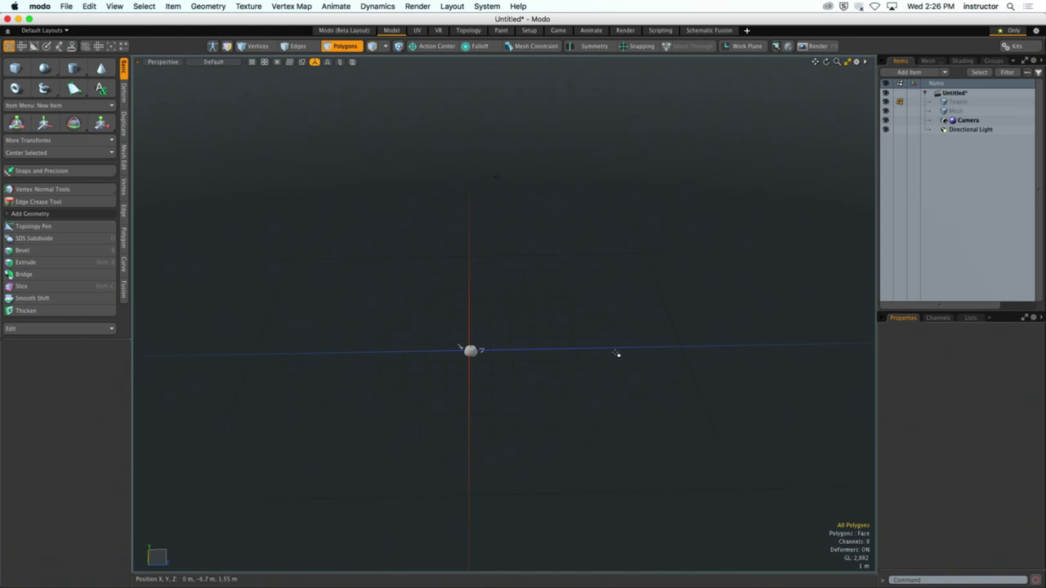
key(alt)
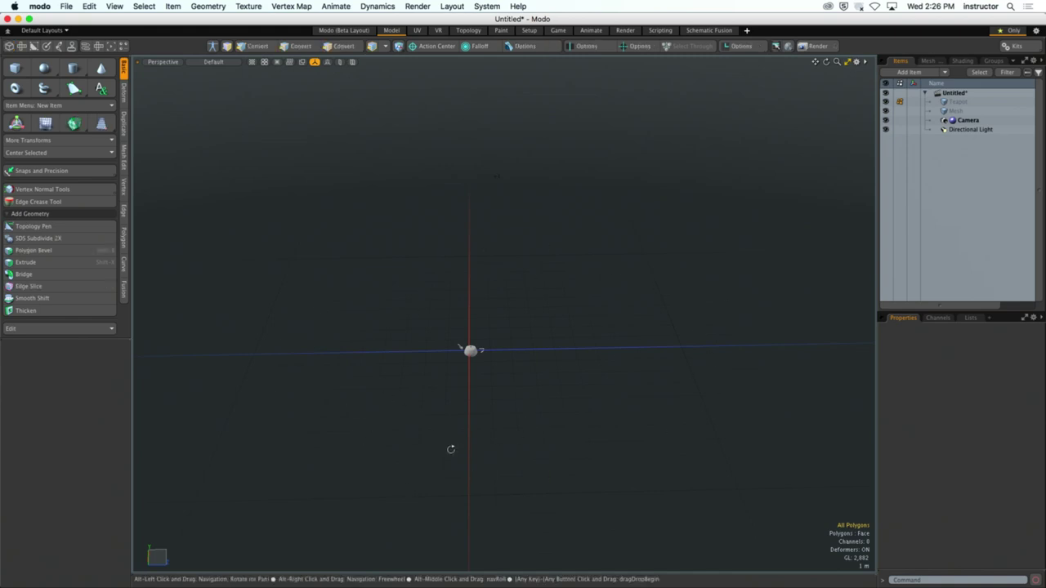
Rotate the perspective view above and below the ground grid and examine the teapot up close.
alt+drag(450, 449, 458, 331)
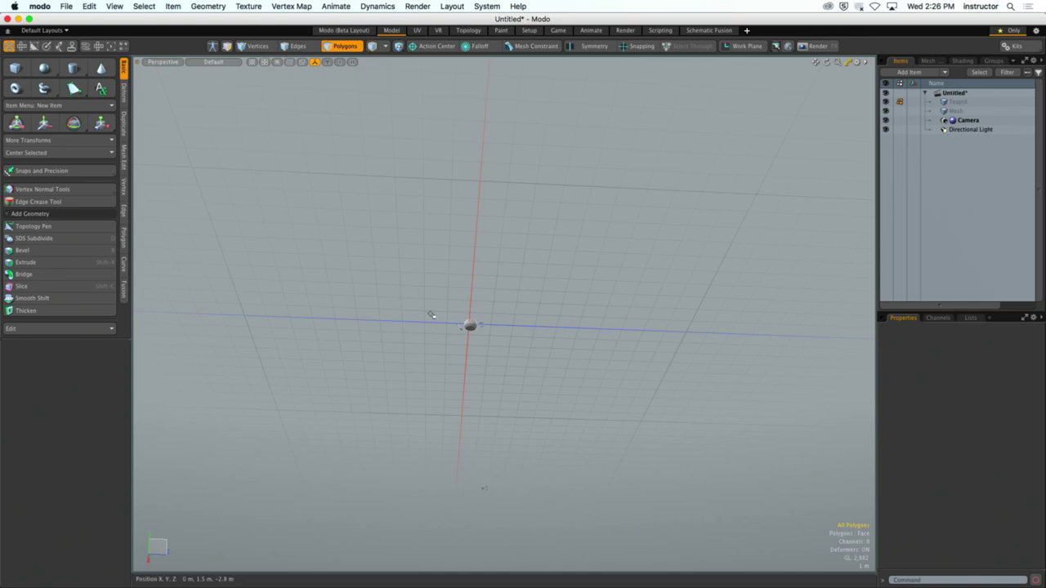
alt+drag(433, 310, 564, 373)
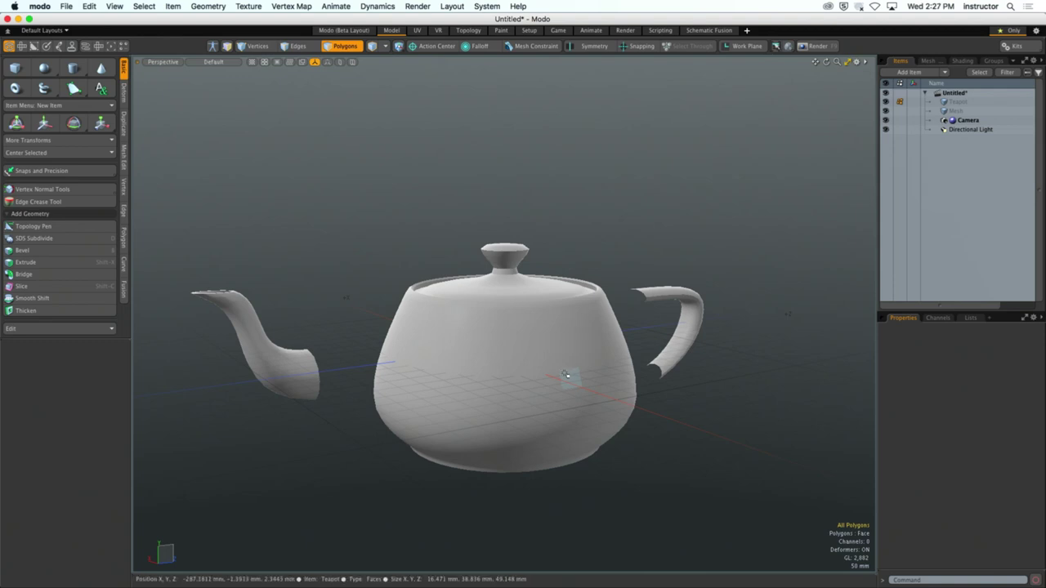
mouse_move(564, 373)
alt+mouse_down()
mouse_move(572, 354)
mouse_move(588, 357)
mouse_move(579, 362)
alt+mouse_up()
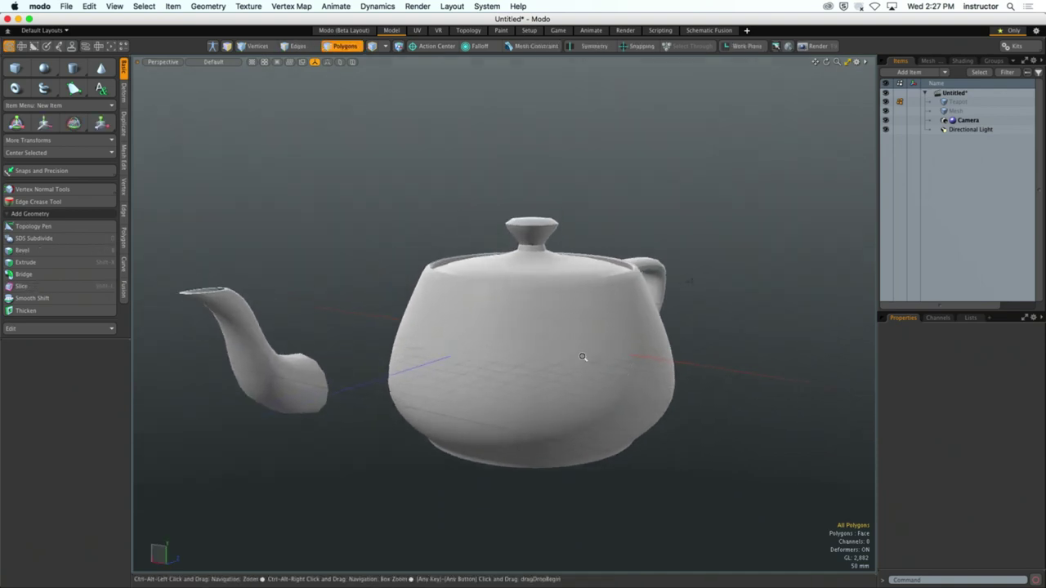
Try to change the Trackball Rotation option in the Drawing and Control settings of the 3D viewport properties.
key(o)
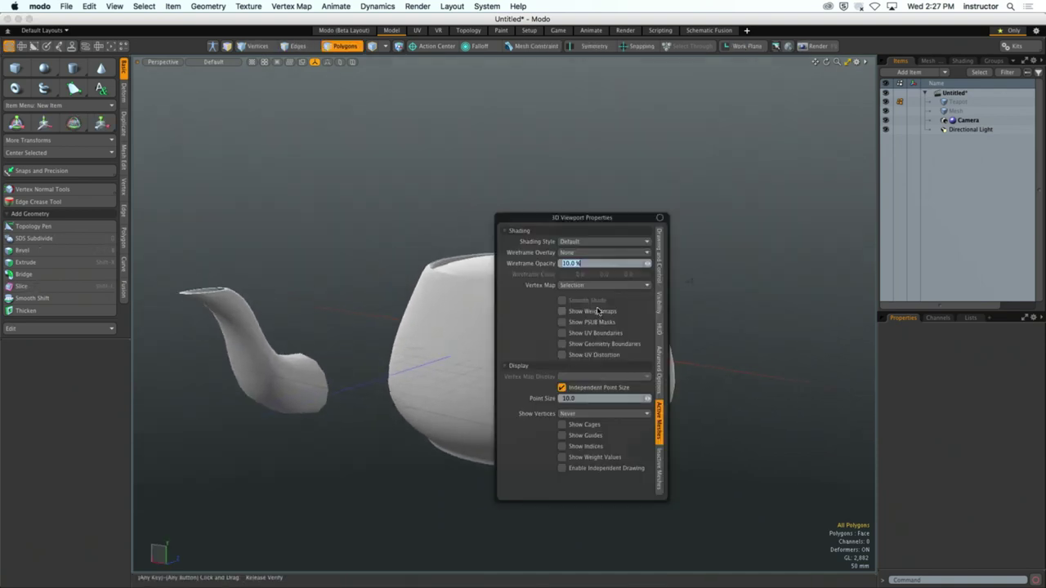
click(661, 253)
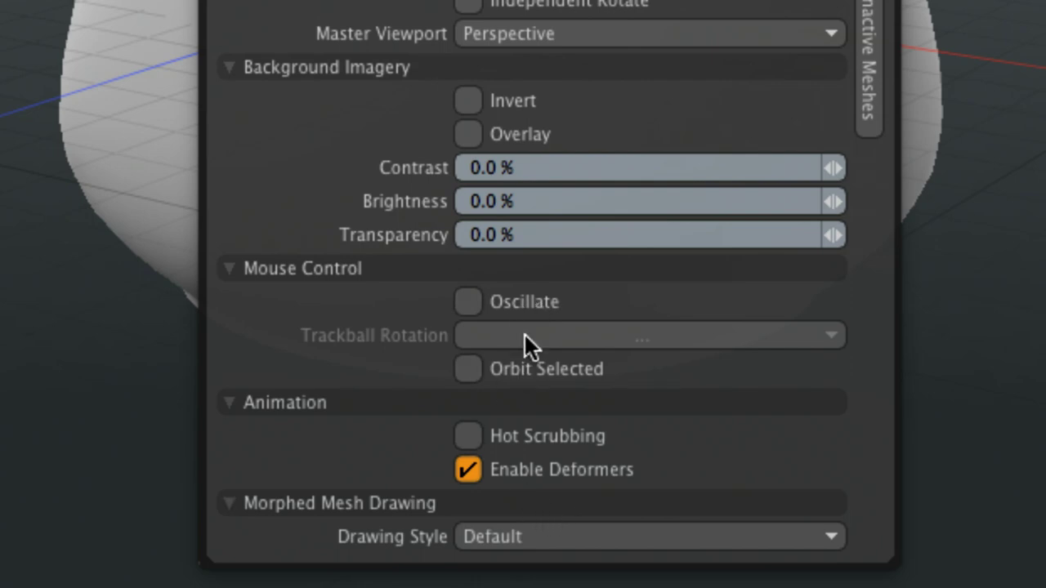
key(Escape)
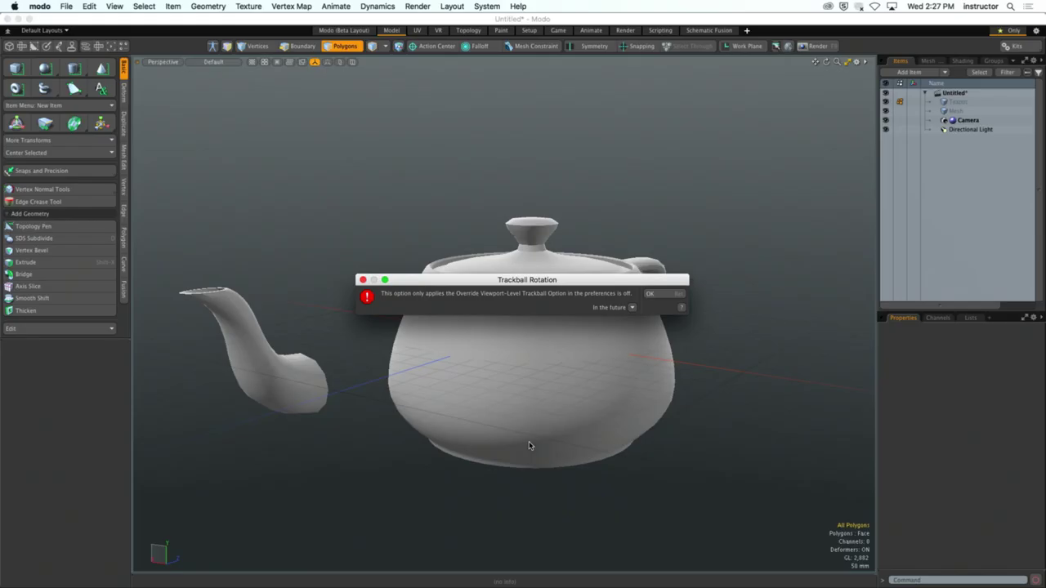
click(662, 327)
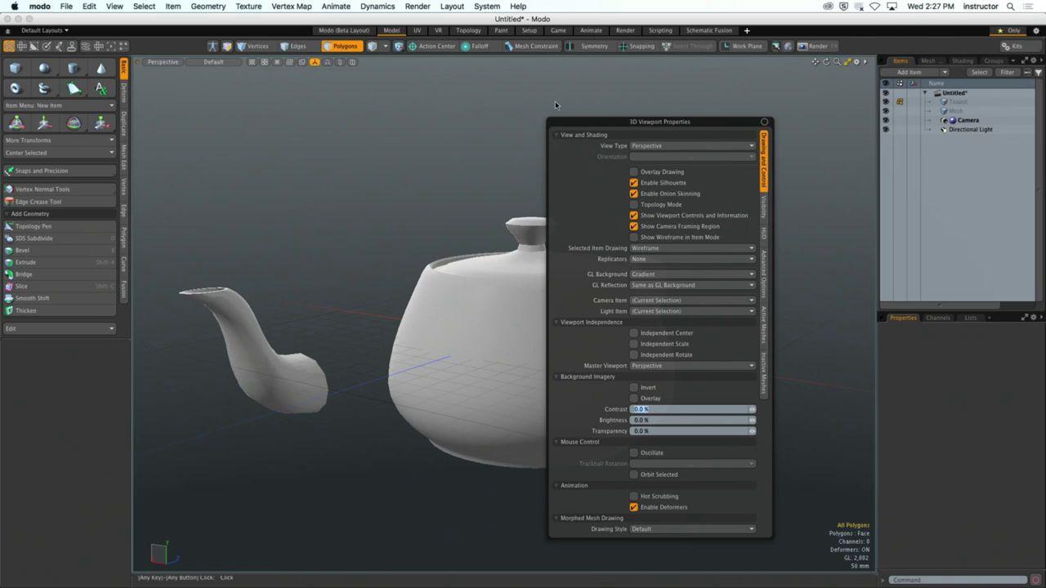
Turn off Override Viewport-Level Trackball Option in the Remapping input preferences.
click(39, 6)
click(49, 36)
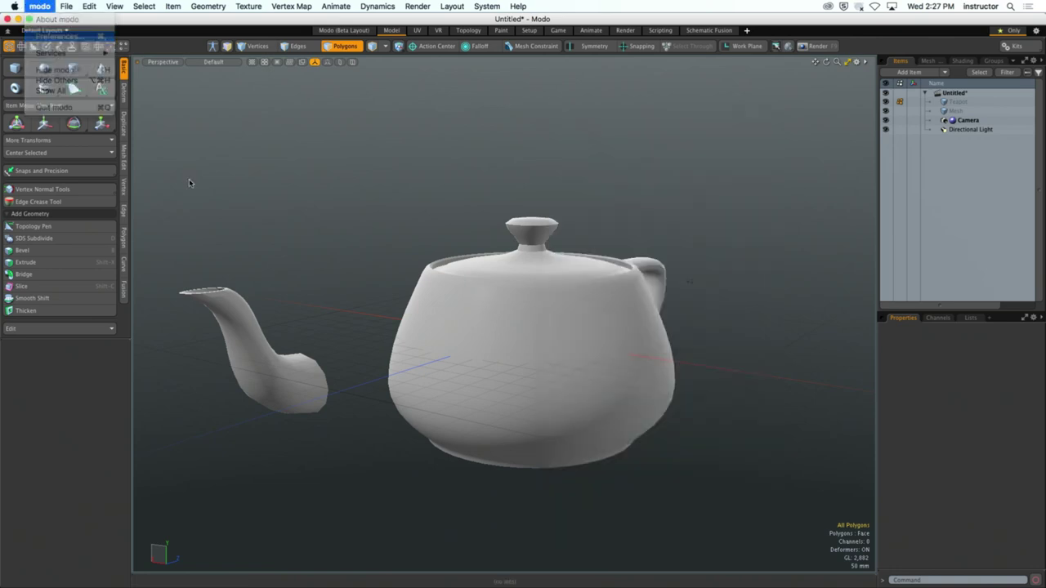
scroll(409, 454, down, 3)
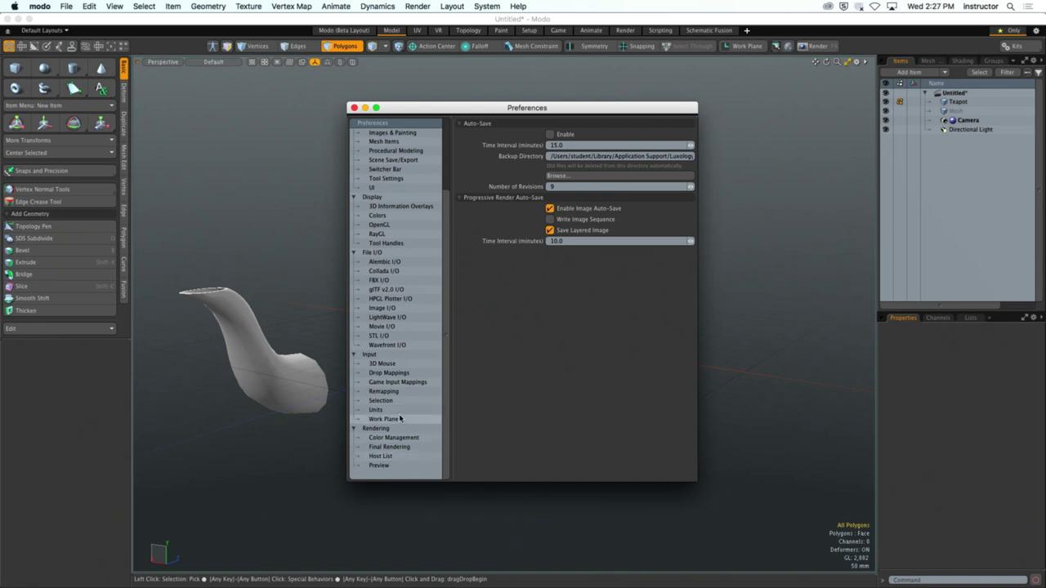
click(384, 391)
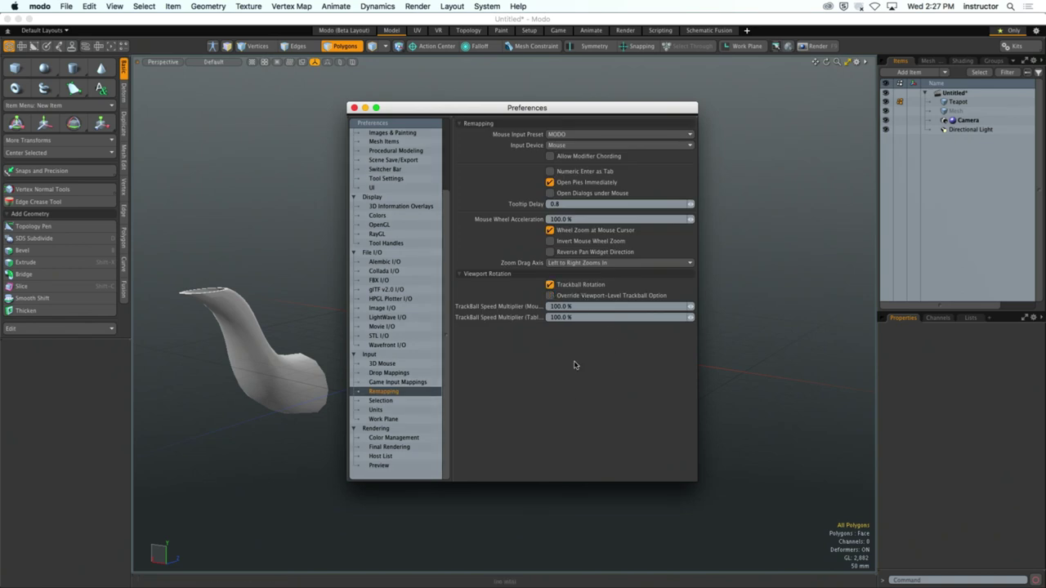
key(Escape)
Set Trackball Rotation to Yes in the 3D viewport properties.
alt+drag(397, 226, 475, 317)
key(o)
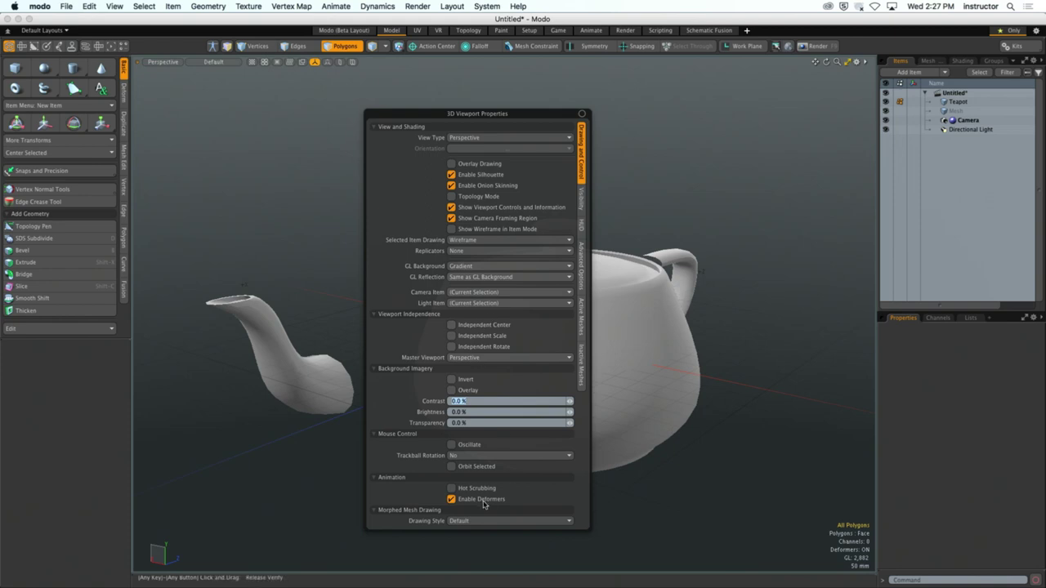
click(485, 456)
click(488, 449)
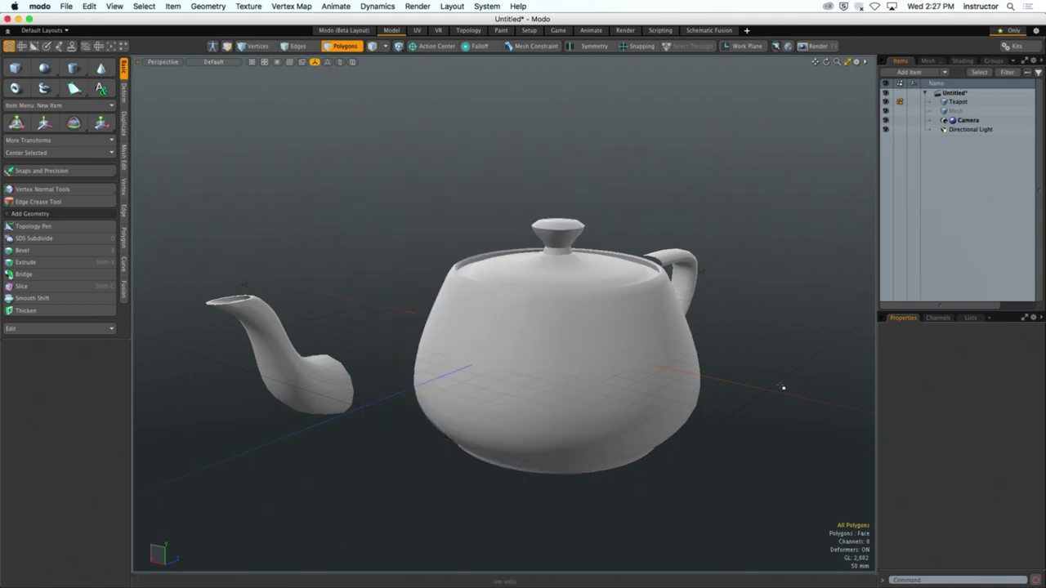
Orbit the teapot in several directions to examine how the view turns with trackball rotation enabled.
alt+drag(782, 384, 728, 482)
alt+drag(341, 217, 695, 449)
alt+drag(603, 239, 427, 354)
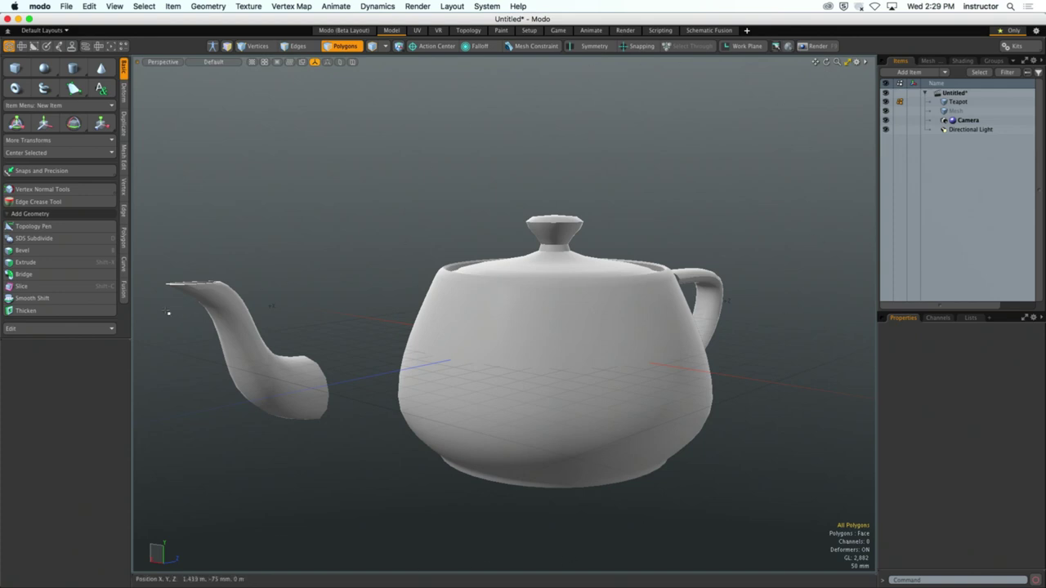
key(alt)
alt+drag(155, 322, 433, 327)
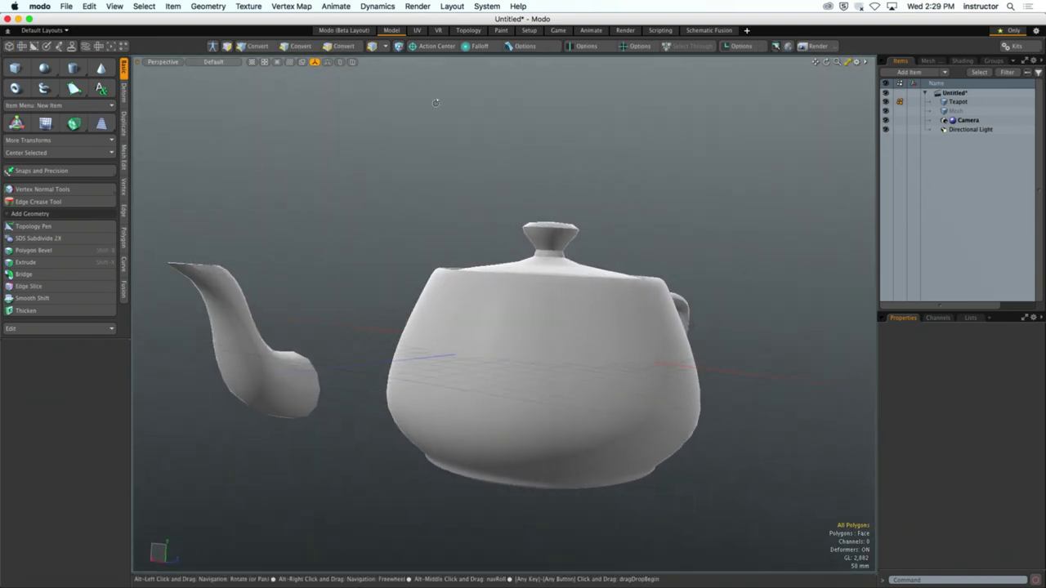
alt+drag(523, 70, 443, 66)
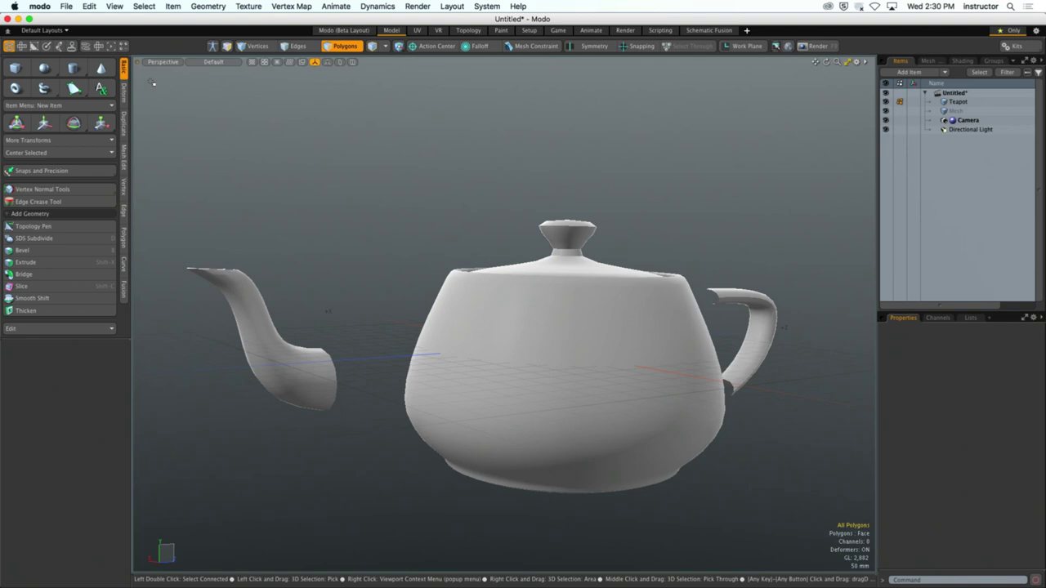
alt+drag(430, 70, 247, 145)
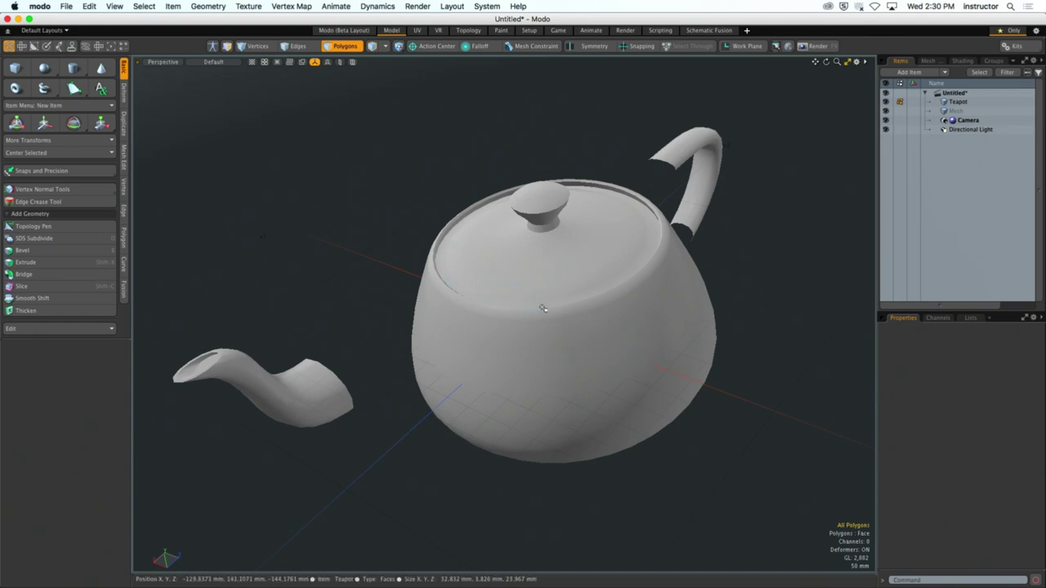
Change the 3D viewport's Trackball Rotation option and orbit the teapot to examine the resulting view rotation.
key(o)
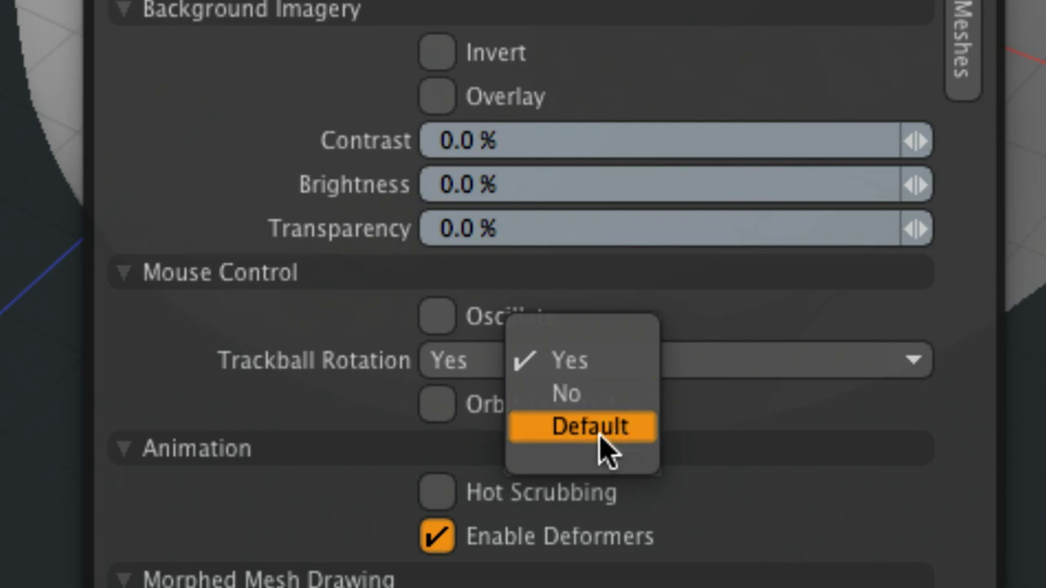
click(601, 425)
click(603, 360)
click(603, 313)
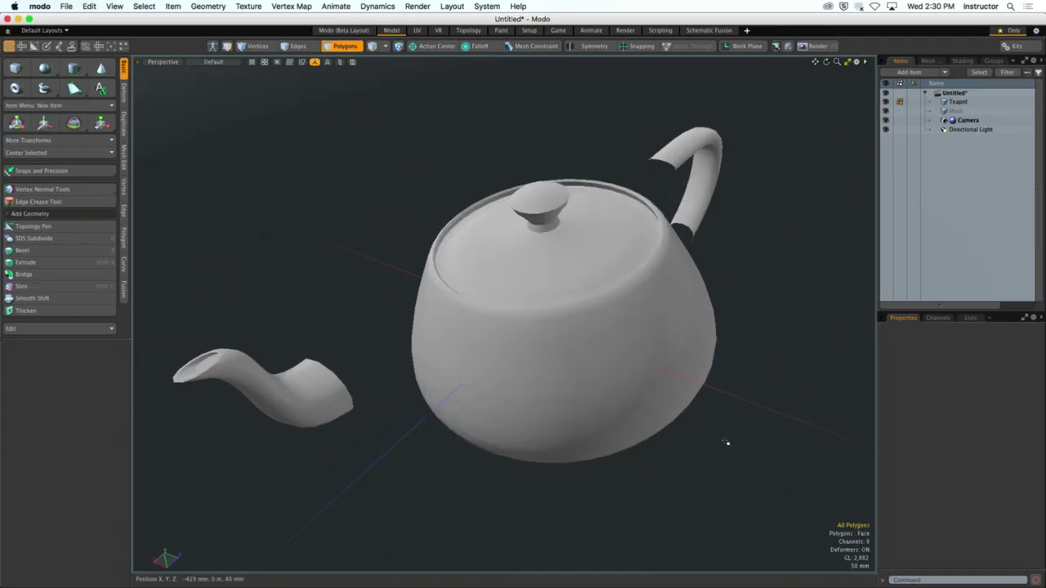
alt+drag(726, 438, 628, 387)
key(3)
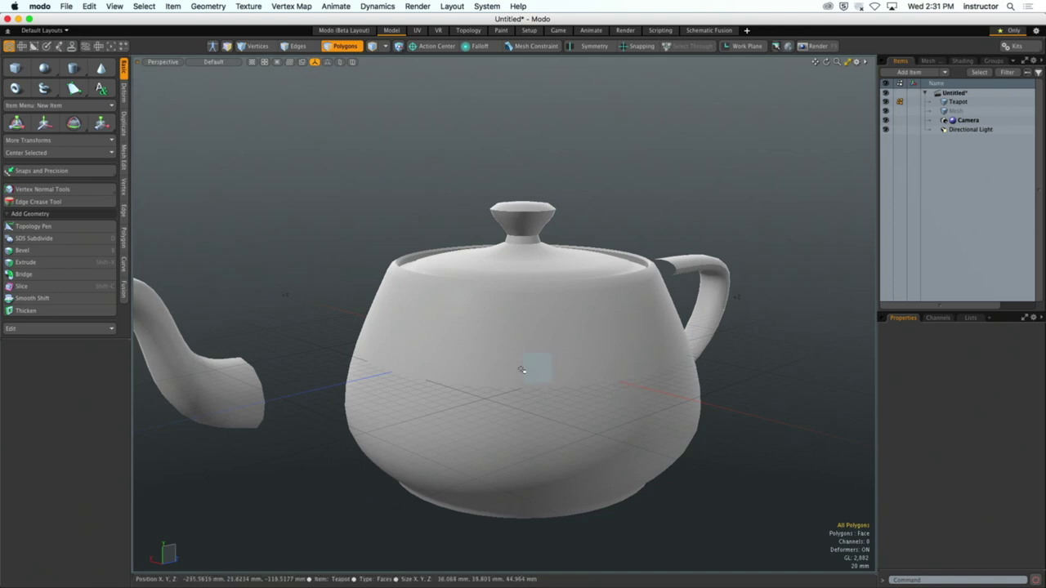
alt+drag(532, 363, 446, 339)
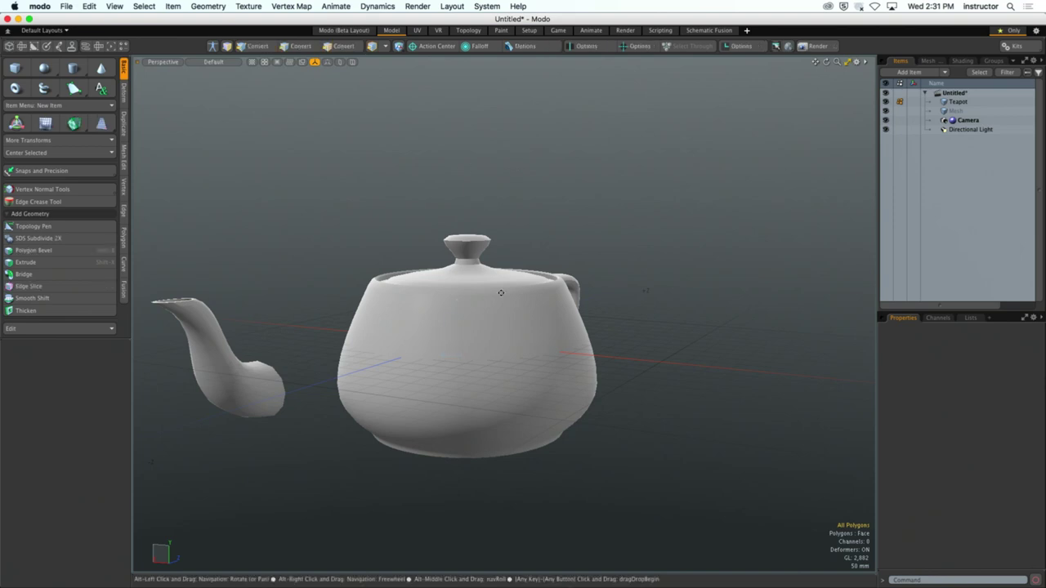
mouse_move(497, 297)
alt+mouse_down()
mouse_move(476, 299)
mouse_move(491, 300)
alt+mouse_up()
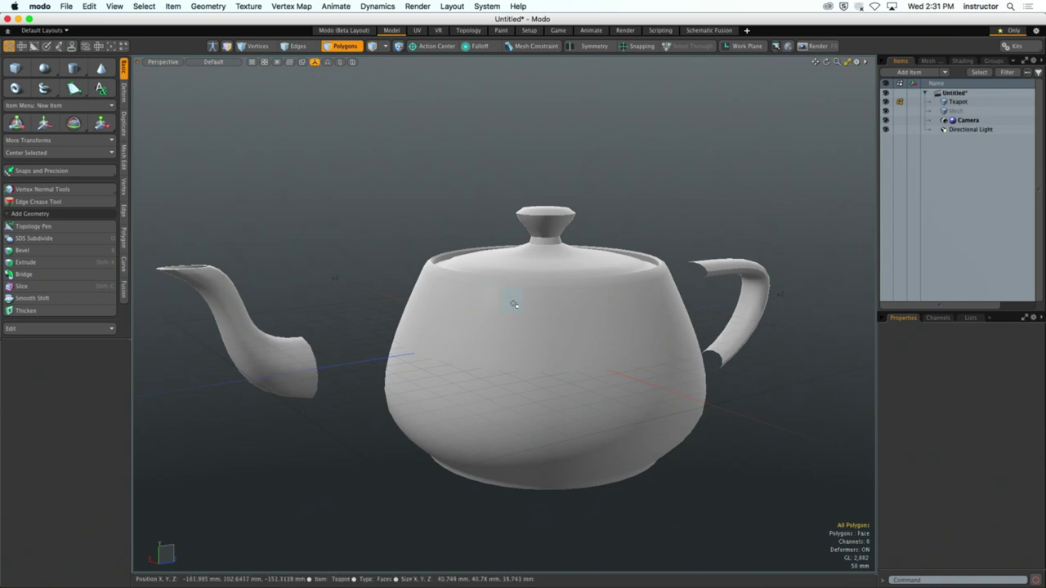
mouse_move(507, 286)
alt+mouse_down()
mouse_move(520, 283)
mouse_move(498, 294)
alt+mouse_up()
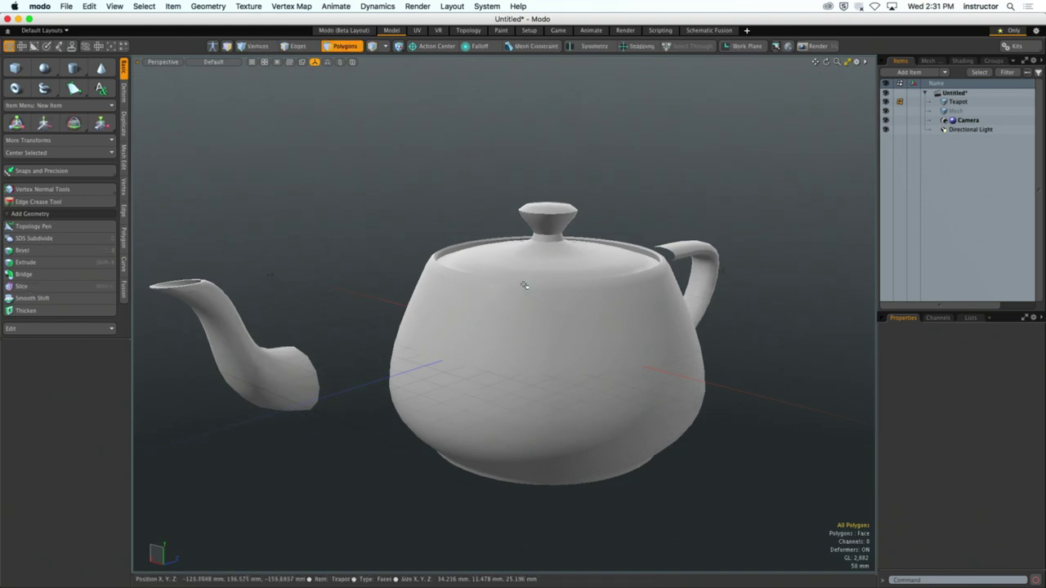
Clear the selection and delete all polygons of the Teapot mesh.
double_click(296, 382)
click(489, 198)
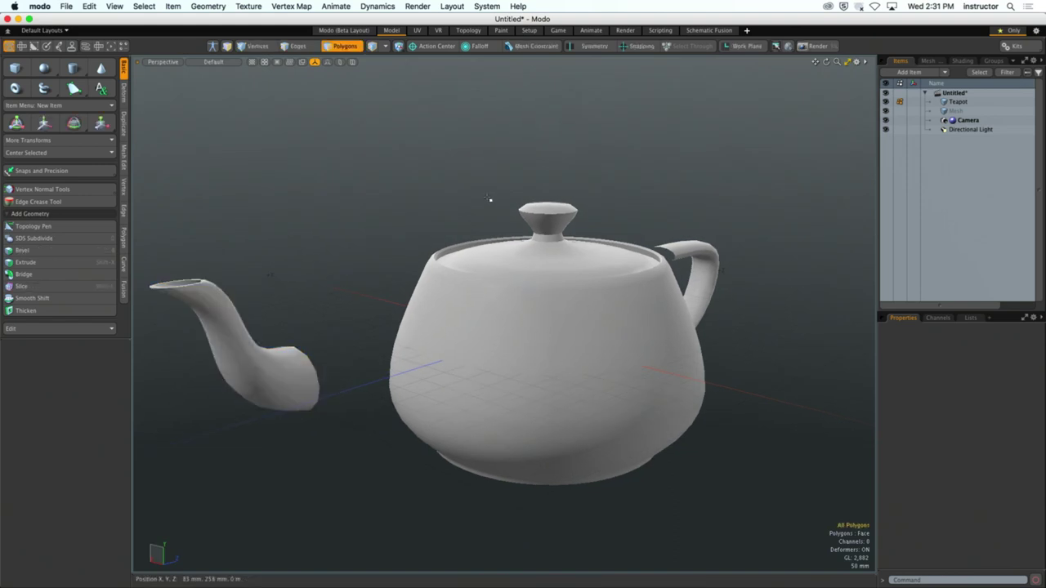
key(Delete)
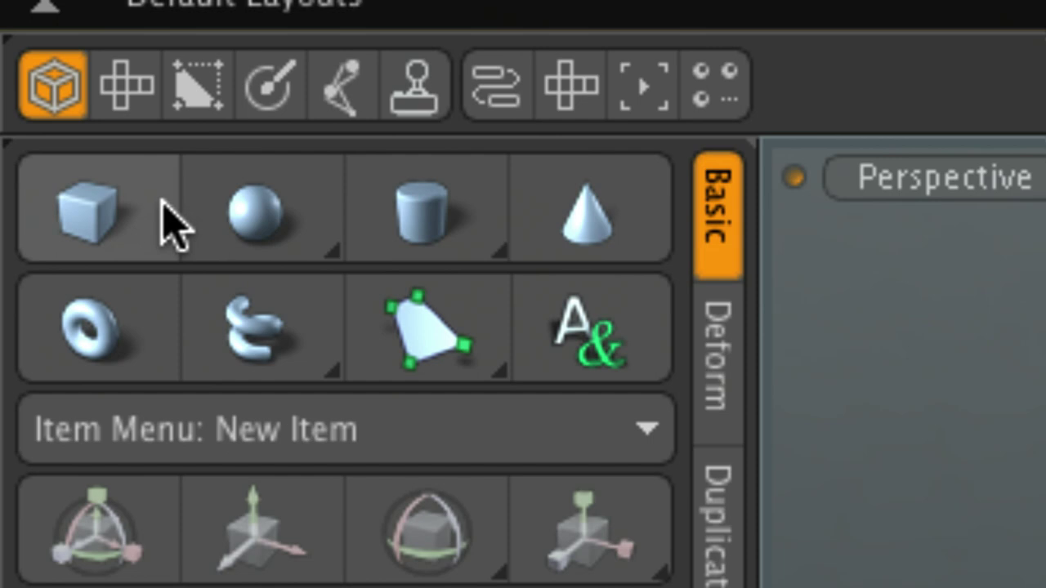
Draw an upright rectangle with the Cube tool facing the Z axis and enlarge it to about 1.263 m by 613 mm.
click(81, 219)
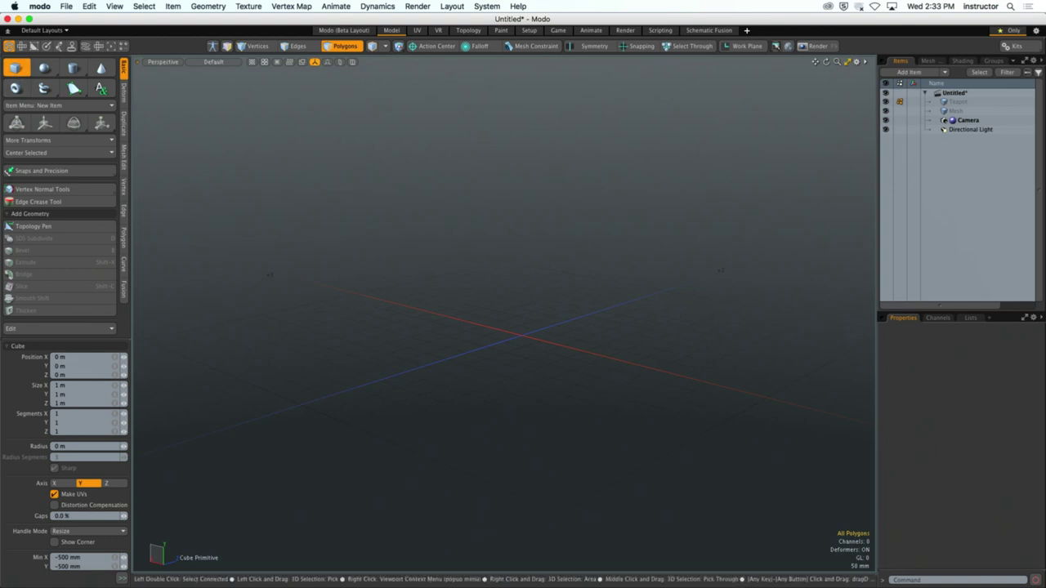
drag(336, 140, 730, 480)
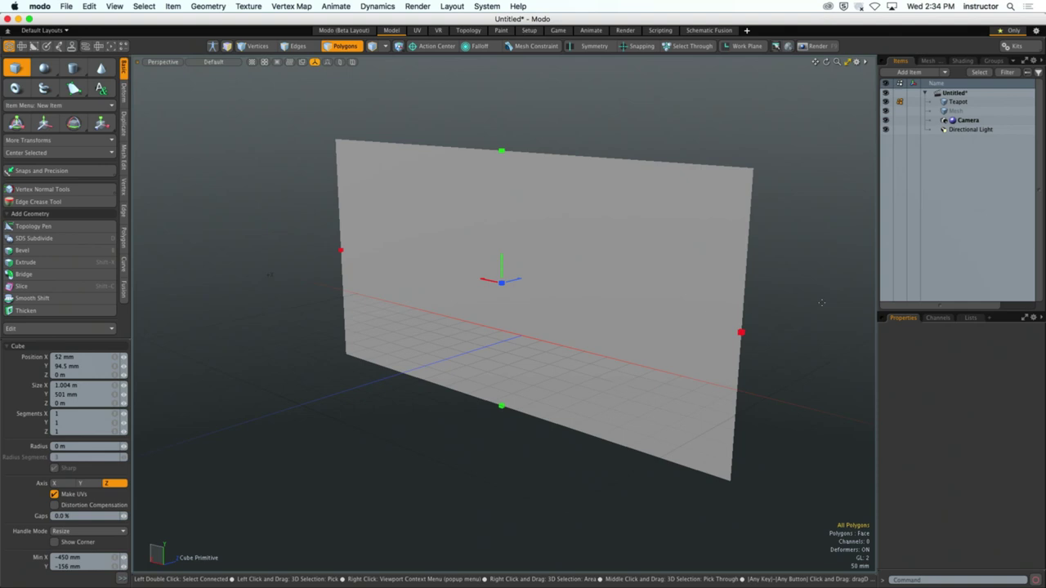
drag(741, 333, 801, 203)
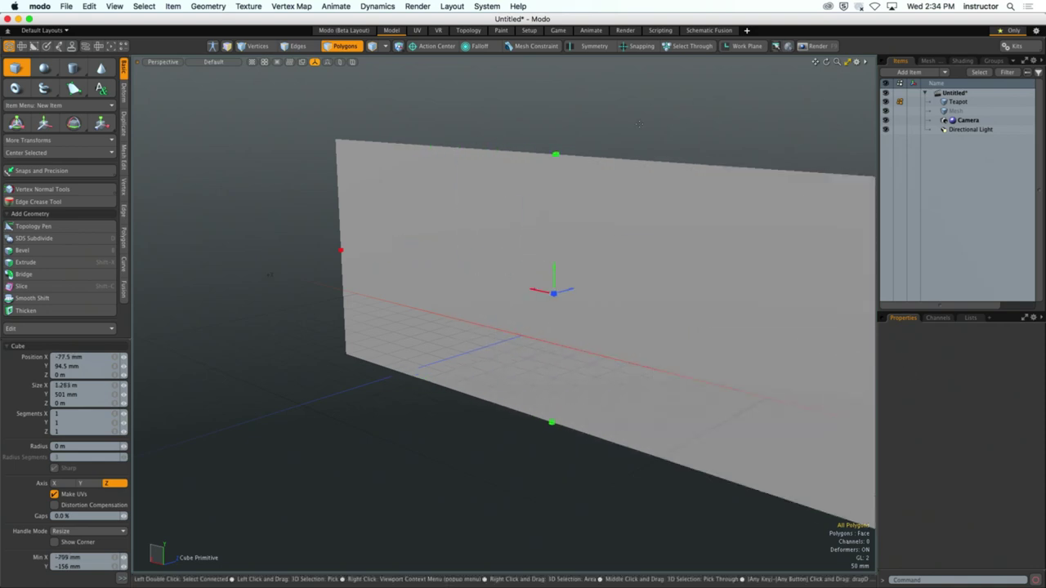
drag(556, 155, 553, 86)
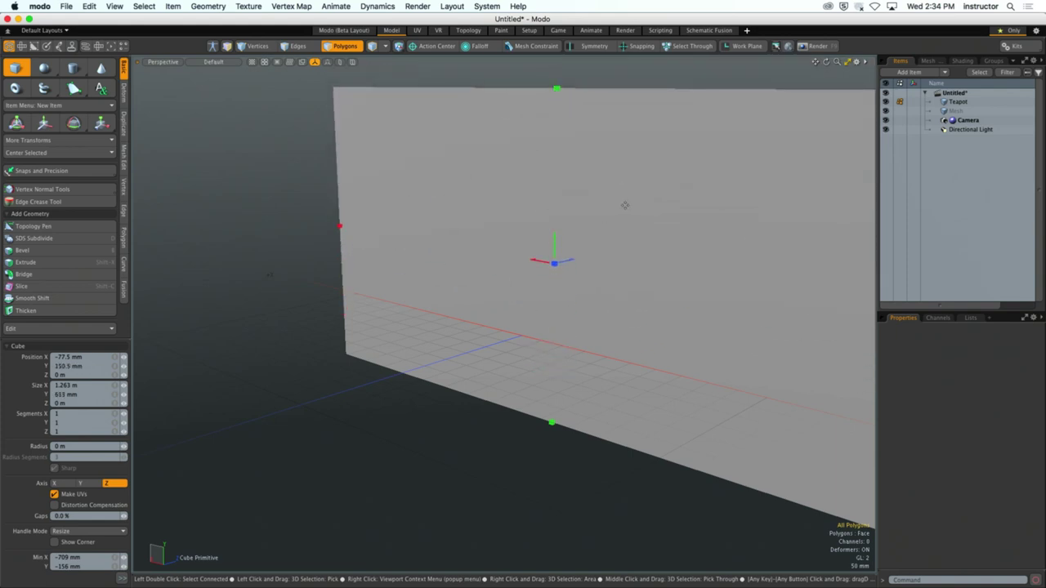
Pull the upright rectangle along Z into a box about 411 mm deep and inspect it from above.
mouse_move(624, 205)
alt+mouse_down()
mouse_move(583, 204)
mouse_move(546, 218)
mouse_move(602, 215)
mouse_move(490, 228)
mouse_move(717, 201)
mouse_move(604, 212)
alt+mouse_up()
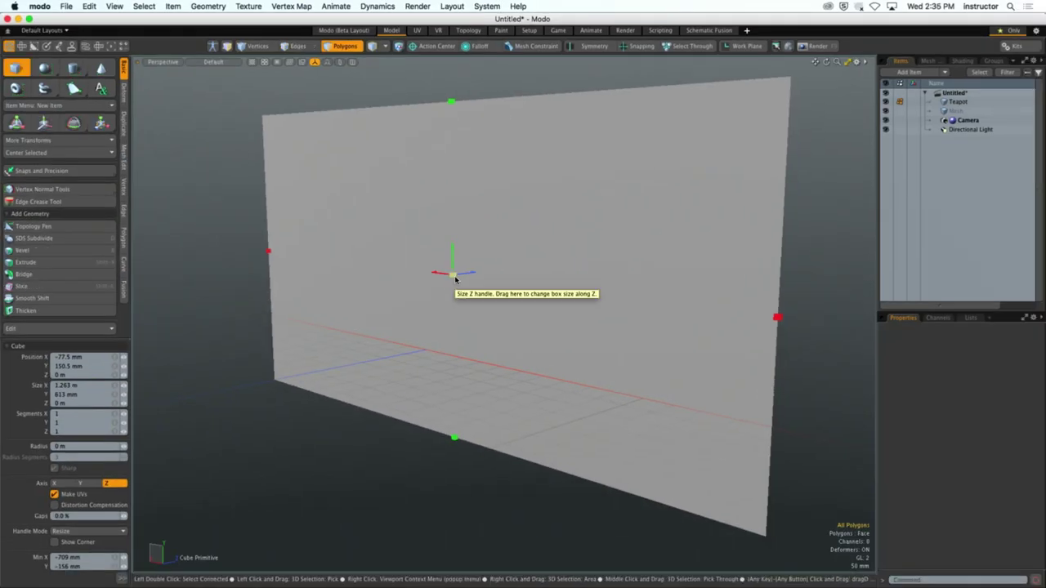
drag(455, 279, 249, 300)
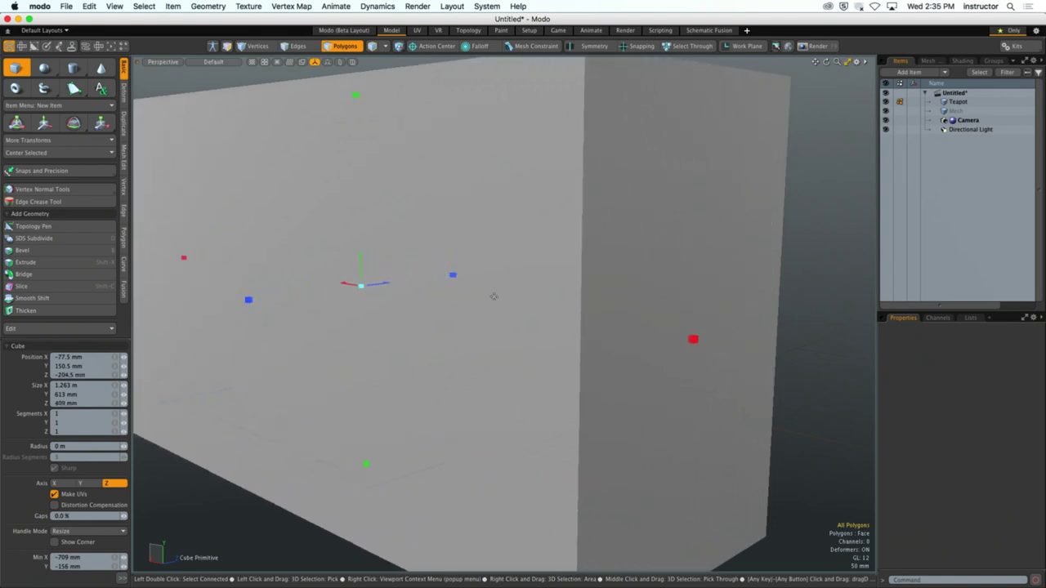
scroll(523, 302, down, 5)
mouse_move(465, 320)
alt+mouse_down()
mouse_move(306, 301)
mouse_move(352, 298)
mouse_move(381, 329)
mouse_move(392, 327)
mouse_move(169, 346)
mouse_move(422, 322)
mouse_move(379, 329)
mouse_move(468, 332)
alt+mouse_up()
key(space)
scroll(468, 332, up, 3)
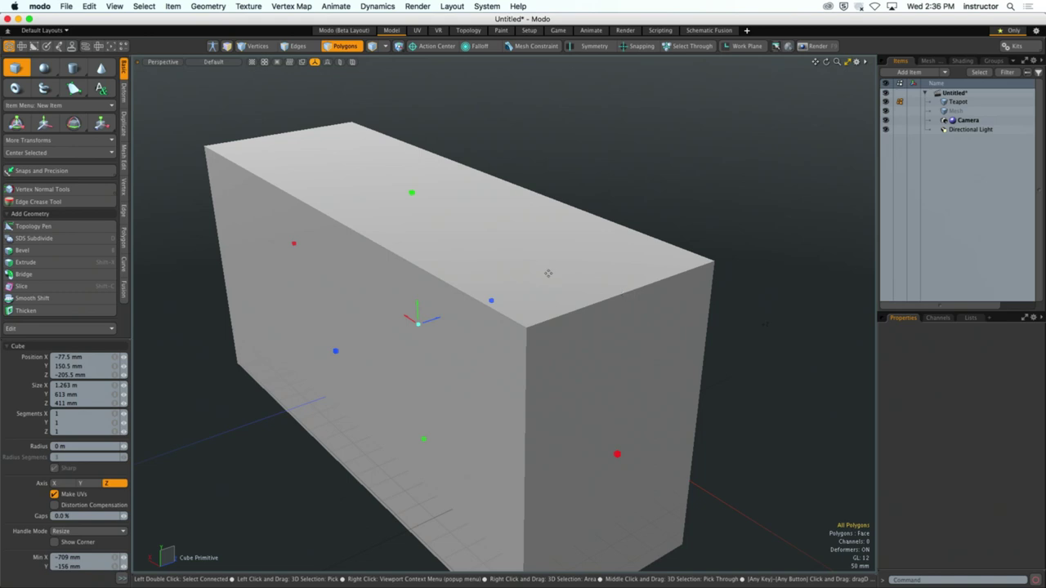
alt+drag(549, 272, 550, 238)
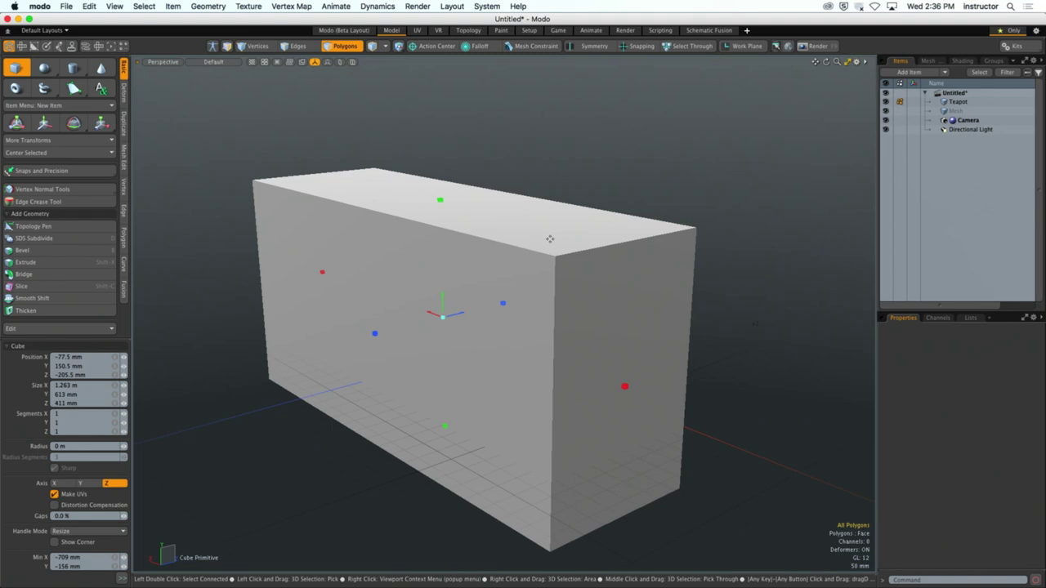
Delete the box and draw a new one along the X axis, about 324 mm by 654 mm by 1.078 m.
key(space)
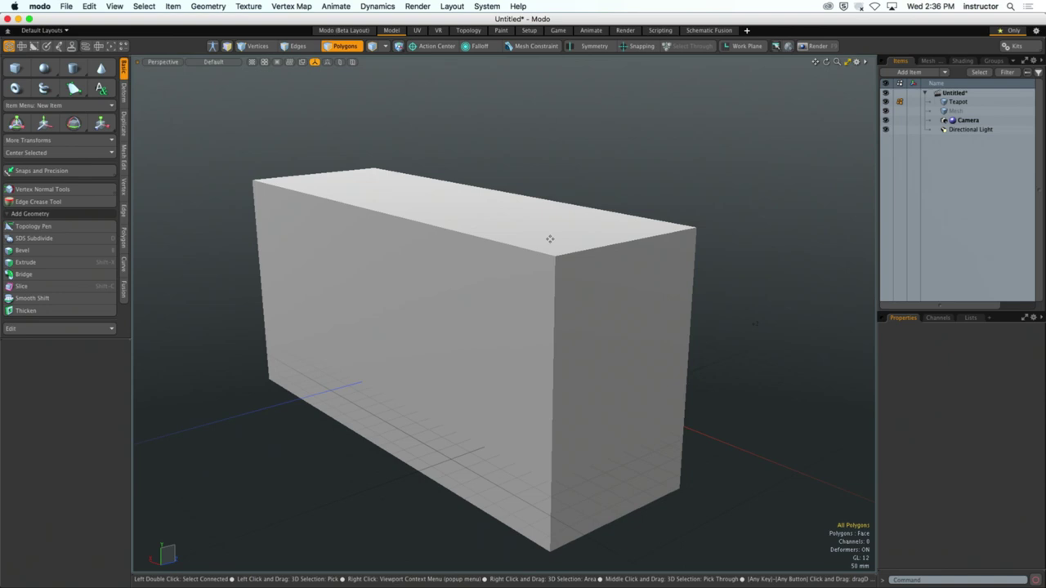
key(Delete)
click(14, 68)
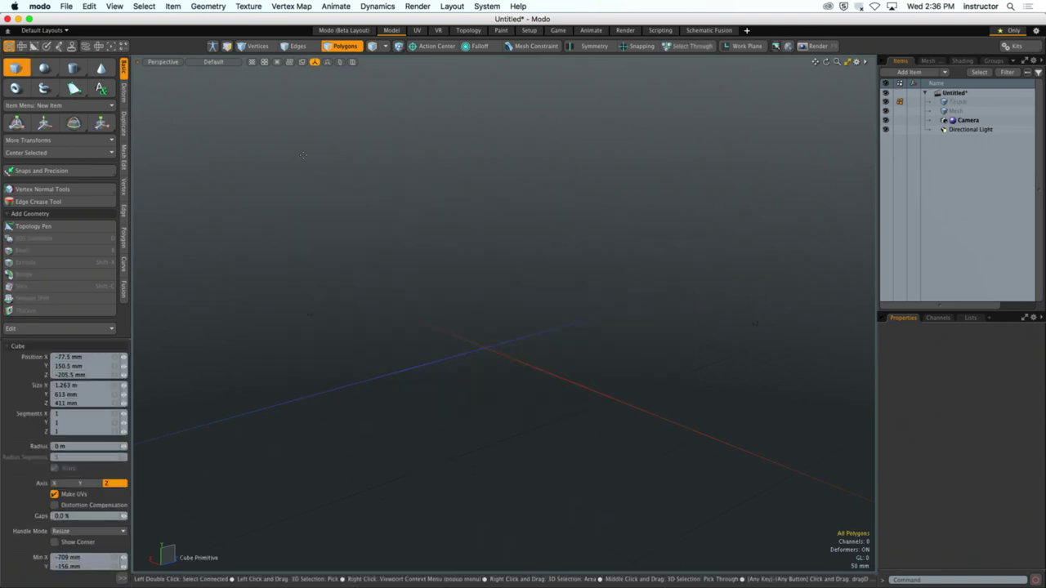
drag(303, 155, 686, 373)
alt+drag(506, 310, 582, 329)
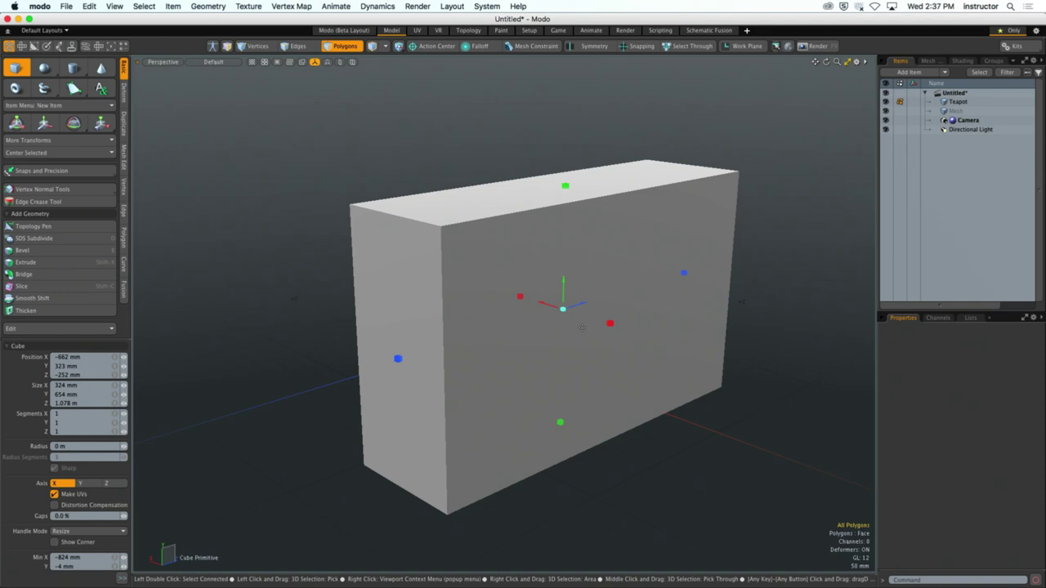
Delete the box, draw a new rectangle facing X about 652 mm by 1.184 m, and pull it into a thinner box.
key(space)
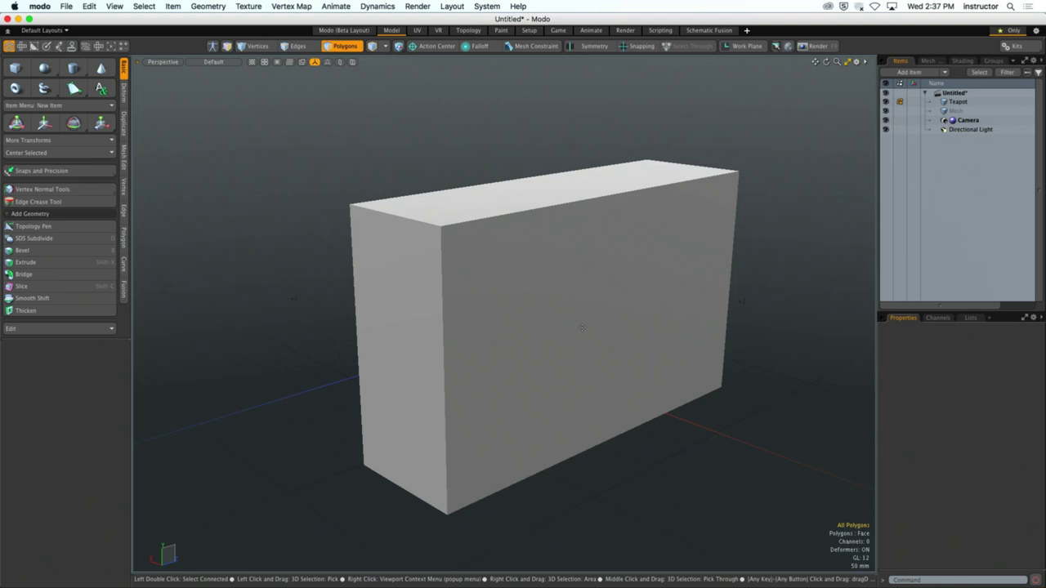
key(Delete)
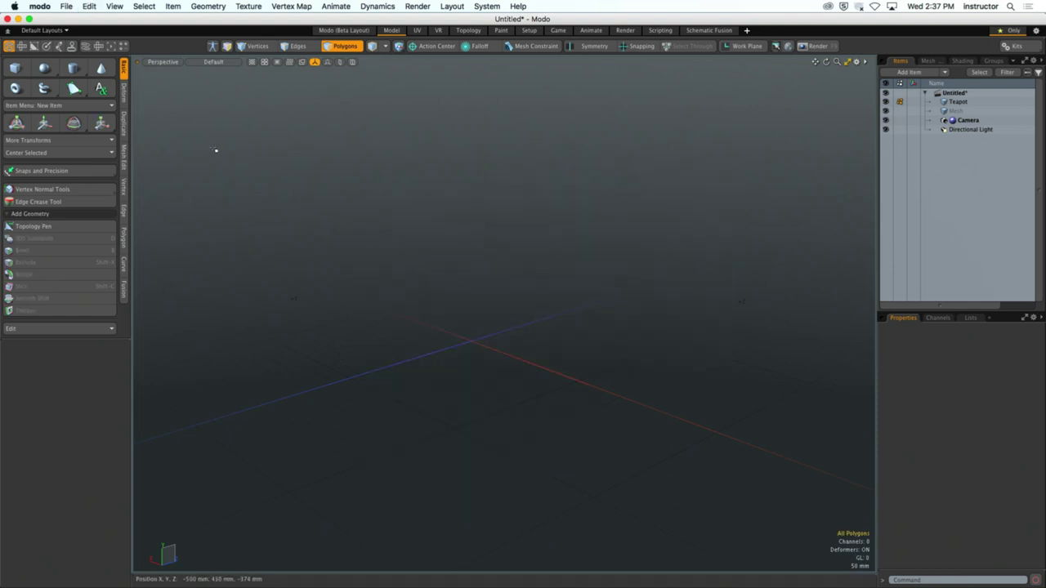
click(15, 68)
drag(306, 201, 626, 351)
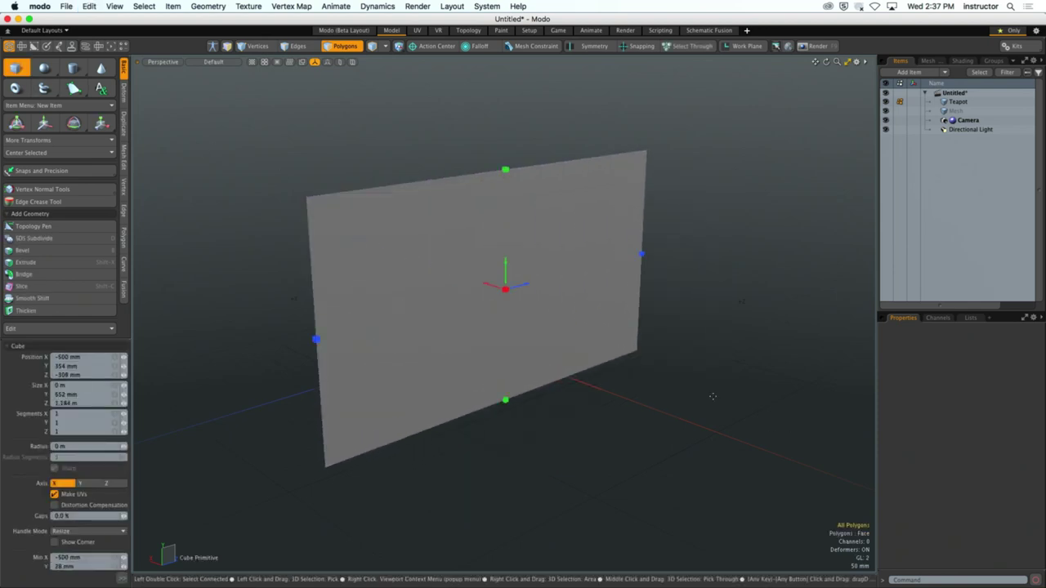
drag(507, 293, 504, 289)
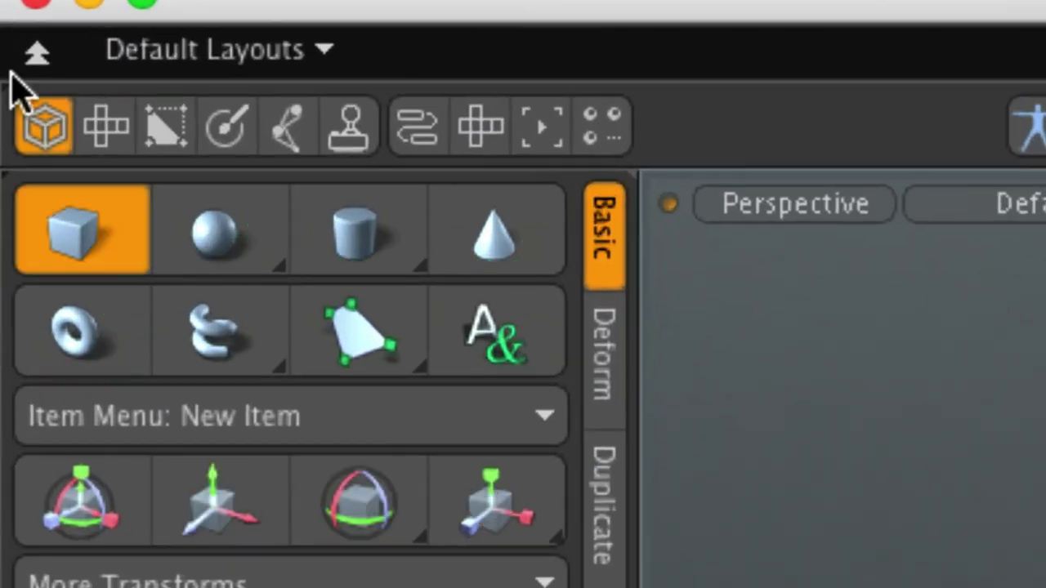
click(103, 245)
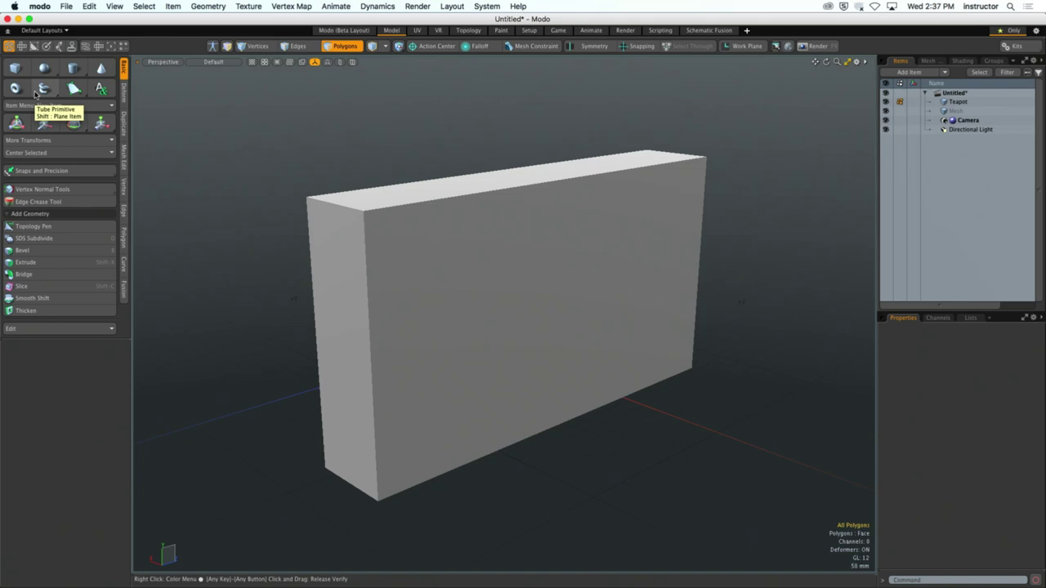
Select all connected polygons of the new box and clear the selection.
alt+drag(316, 180, 350, 205)
click(420, 270)
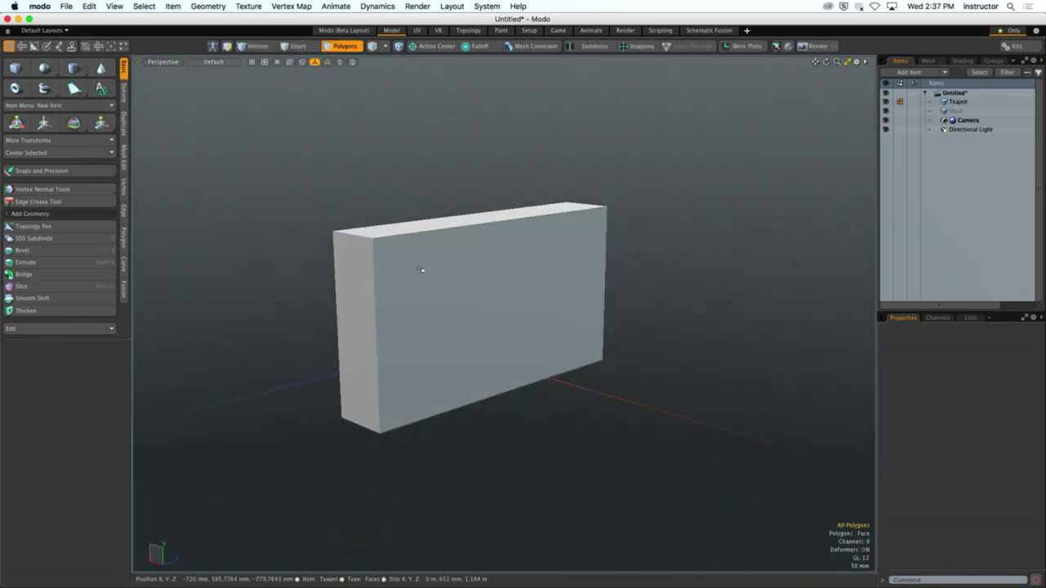
double_click(421, 270)
alt+drag(420, 269, 445, 270)
click(218, 167)
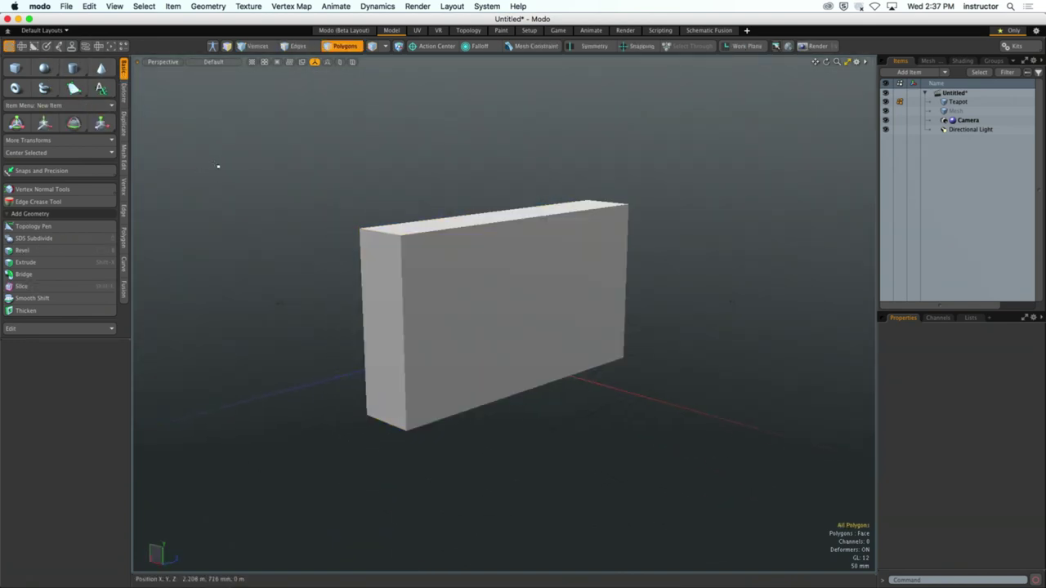
Draw a sphere beside the box with radii of about 294, 268 and 292 mm, and finish the Sphere tool.
click(44, 68)
alt+drag(653, 287, 672, 383)
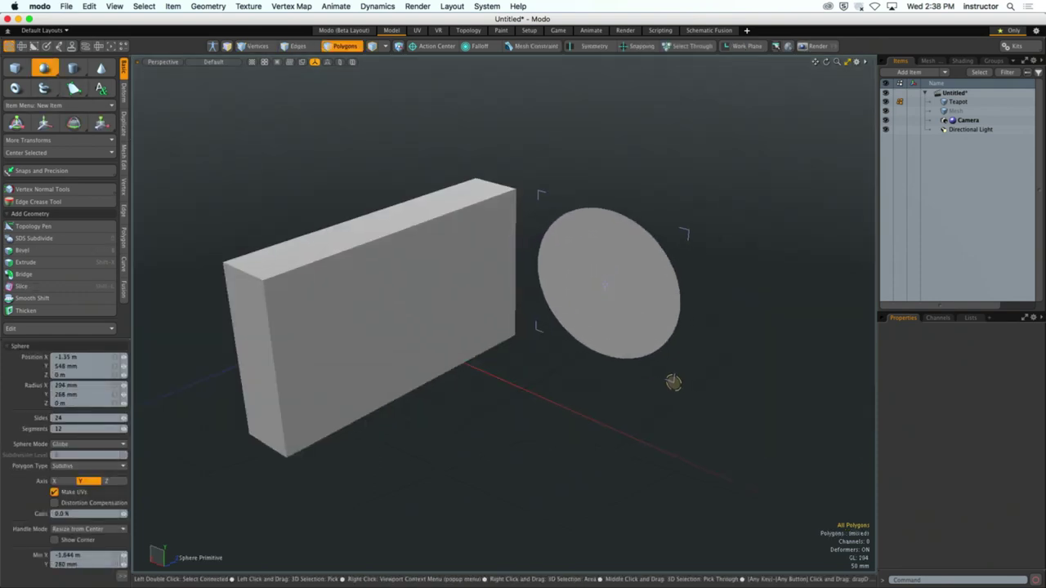
drag(604, 286, 657, 282)
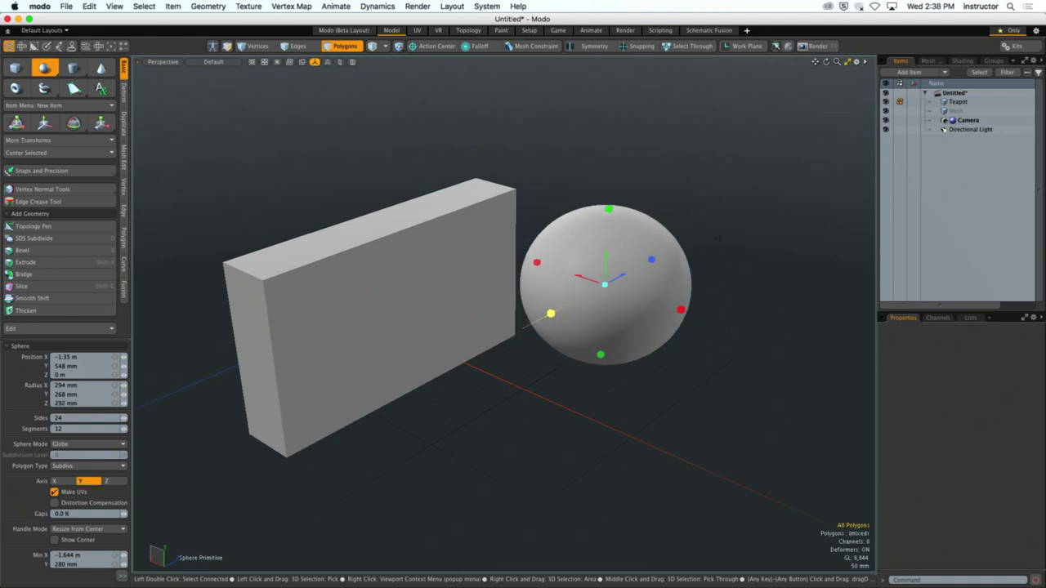
alt+drag(717, 238, 683, 327)
key(space)
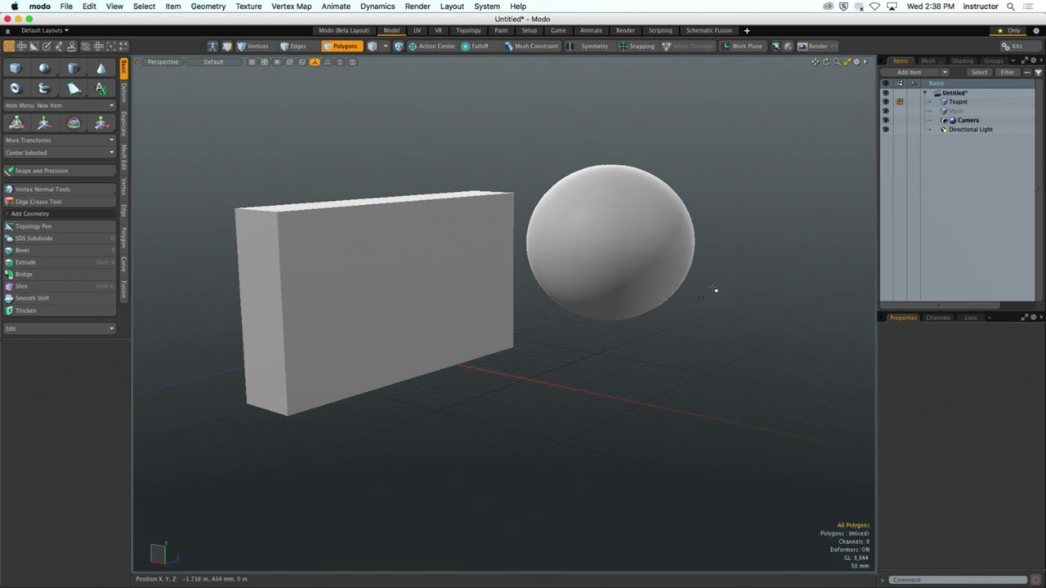
alt+drag(714, 289, 569, 310)
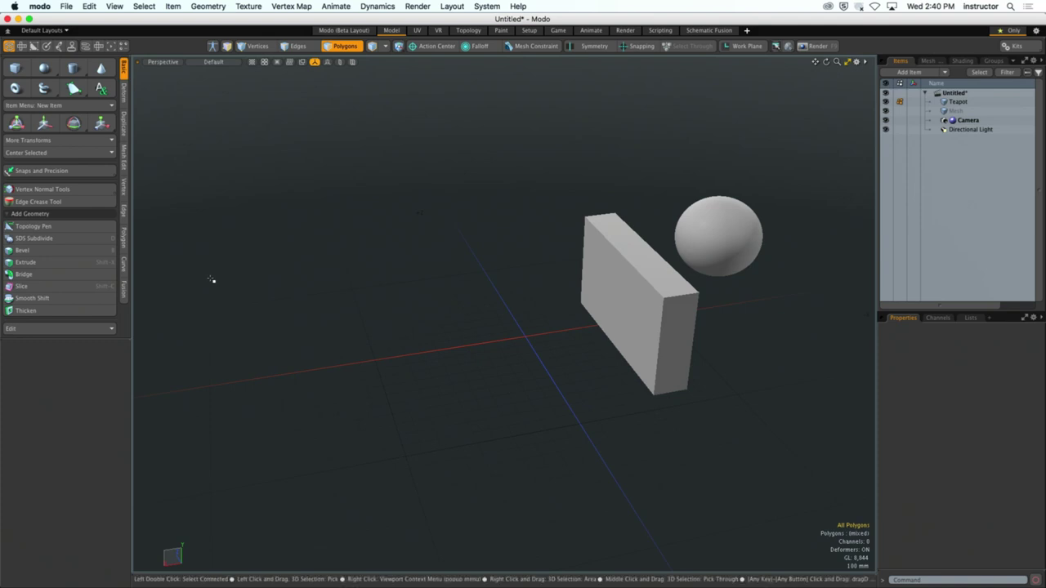
Draw a cylinder along Z on the other side of the box, with radii of about 570 mm, 630 mm and 1.8075 m.
alt+drag(444, 237, 266, 145)
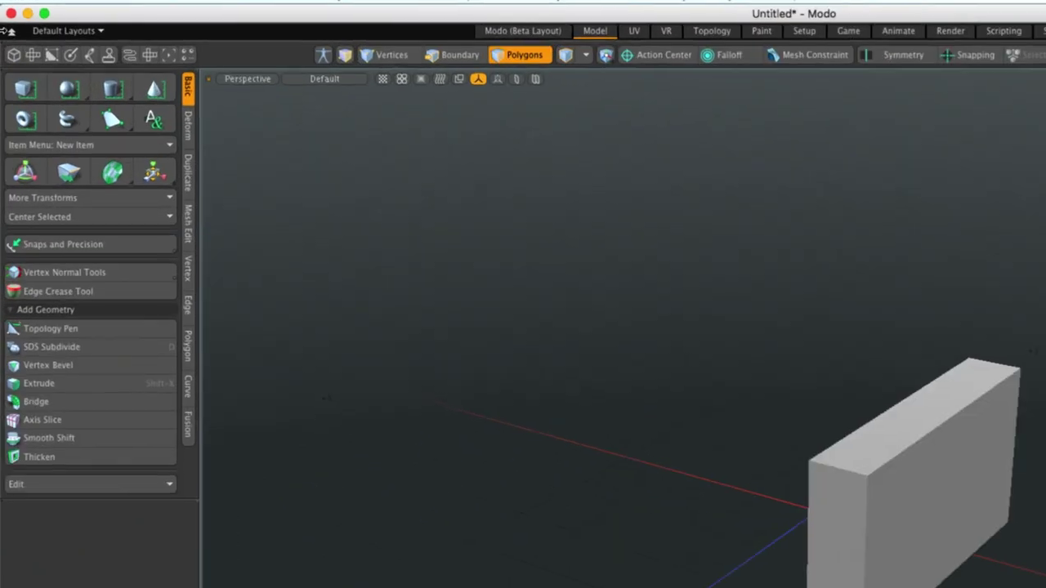
key(5)
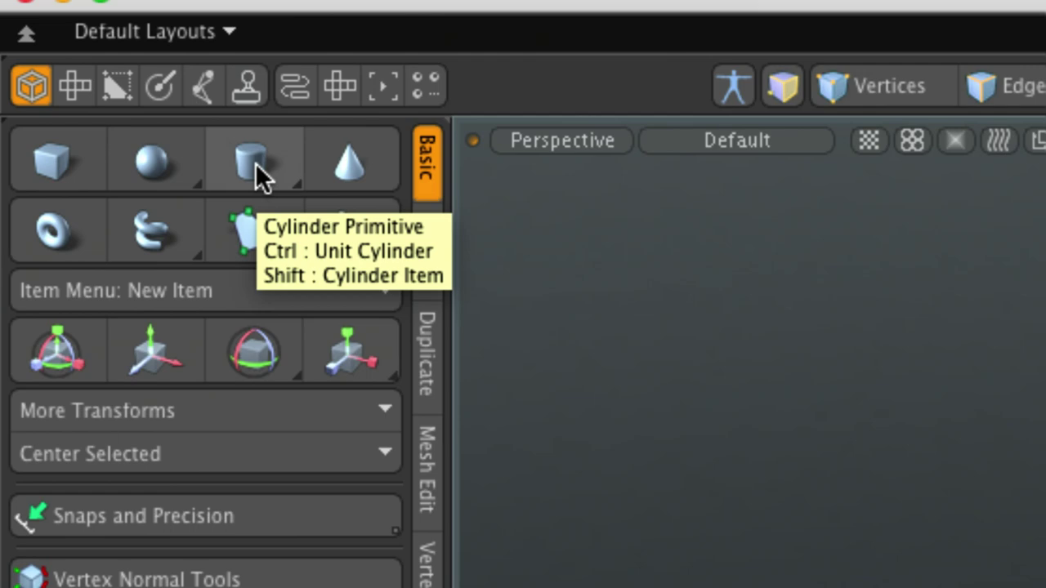
click(256, 174)
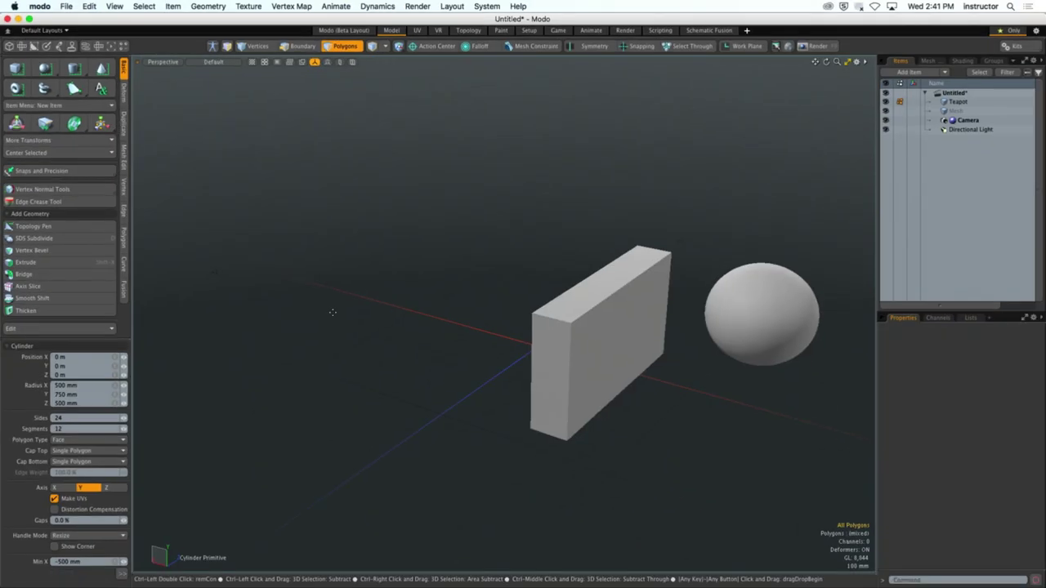
mouse_move(333, 313)
mouse_down()
mouse_move(420, 416)
mouse_move(401, 420)
mouse_move(539, 314)
mouse_move(506, 308)
mouse_up()
drag(447, 197, 447, 207)
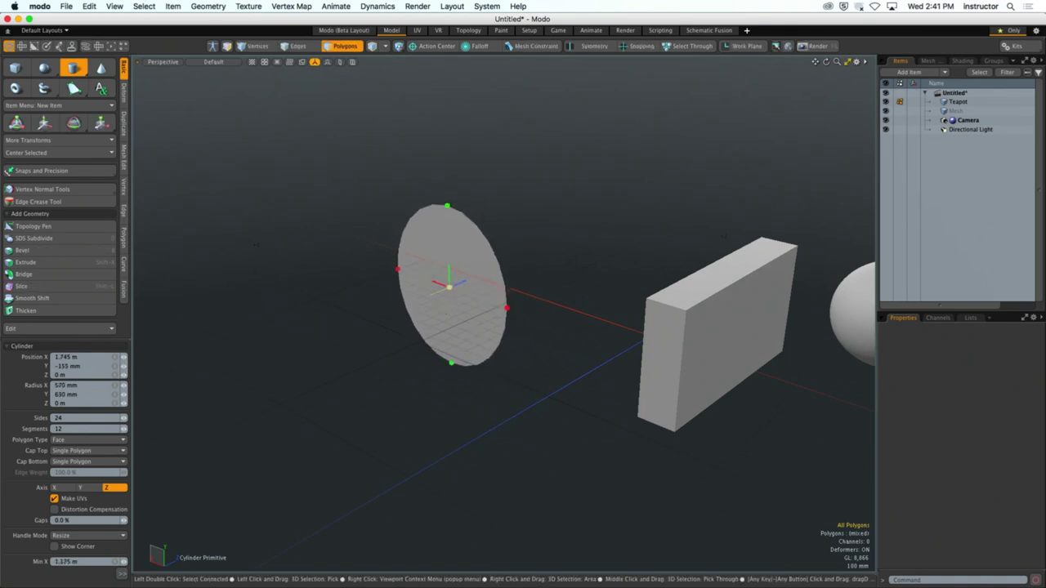
drag(449, 286, 236, 372)
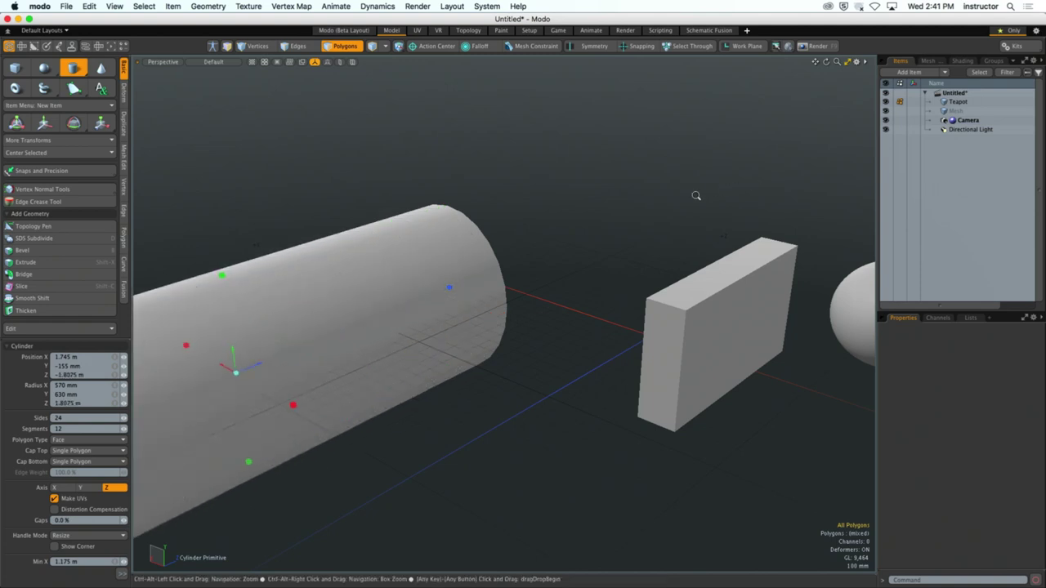
Narrow the cylinder to an X radius of about 470 mm and finish the Cylinder tool.
ctrl+alt+drag(695, 196, 659, 190)
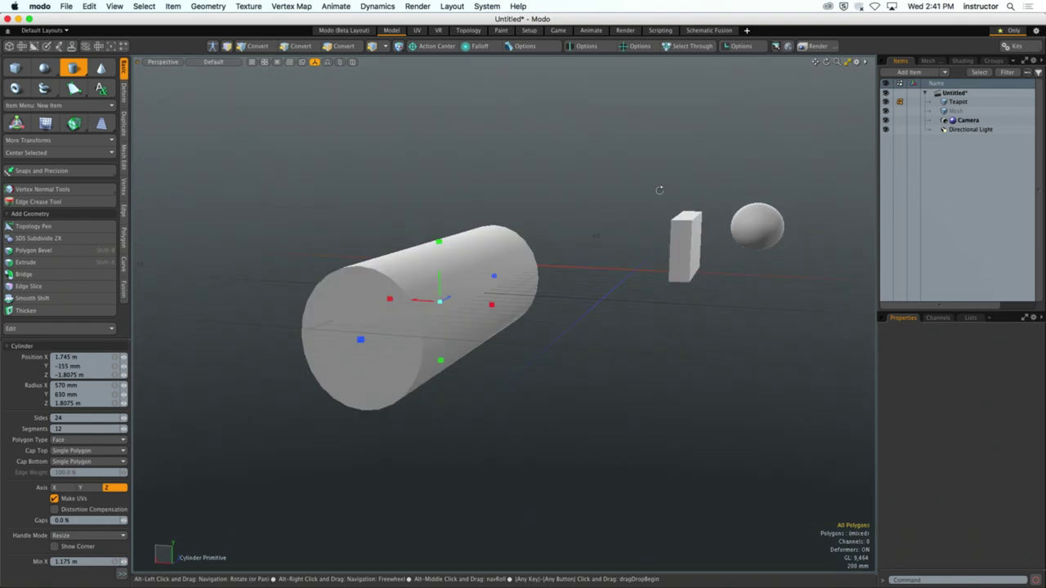
alt+shift+drag(424, 293, 549, 297)
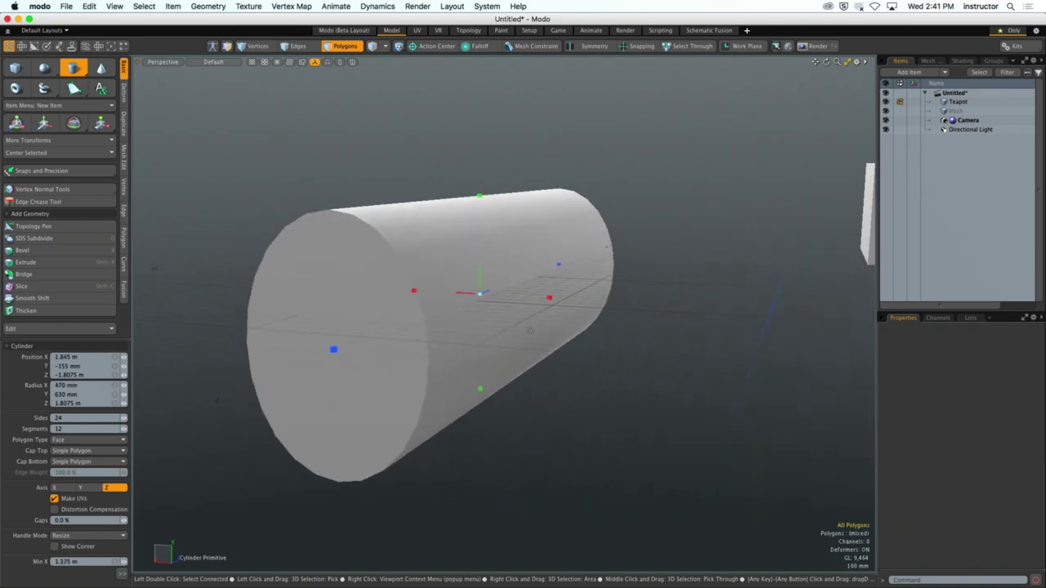
key(q)
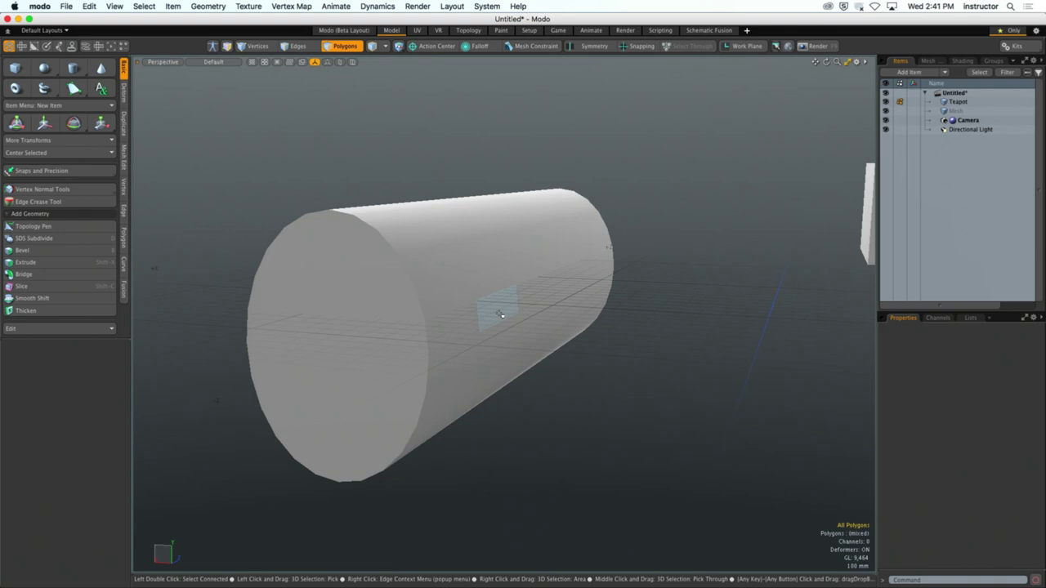
Select all connected polygons of the cylinder and clear the selection.
double_click(500, 315)
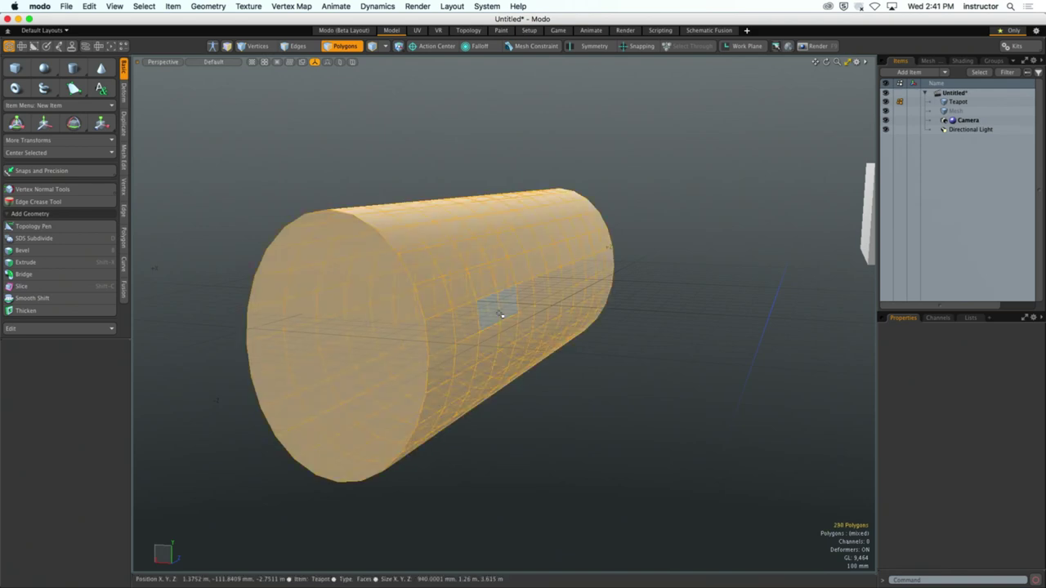
alt+drag(583, 395, 523, 396)
click(526, 399)
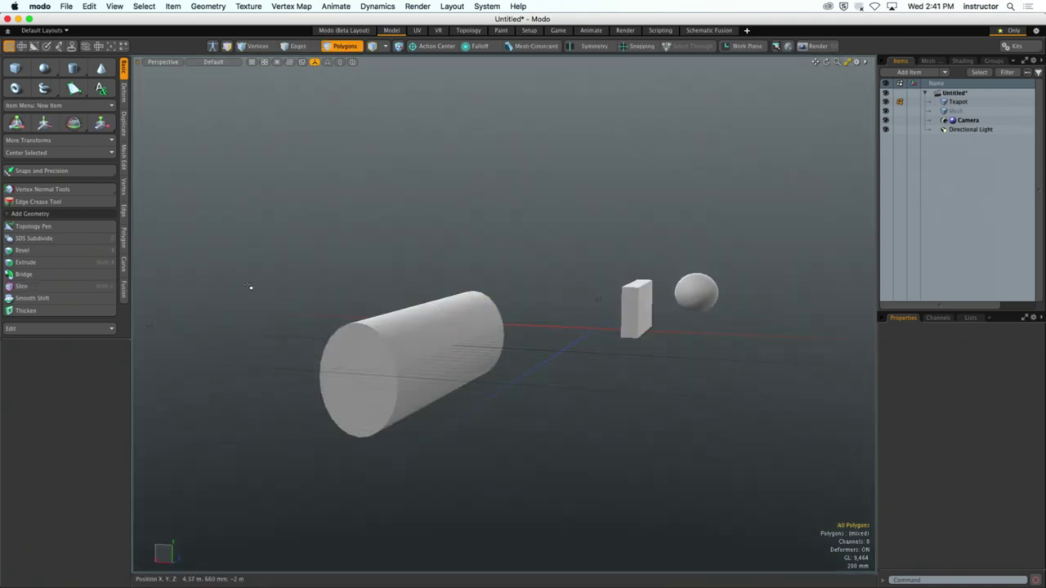
alt+drag(250, 253, 264, 292)
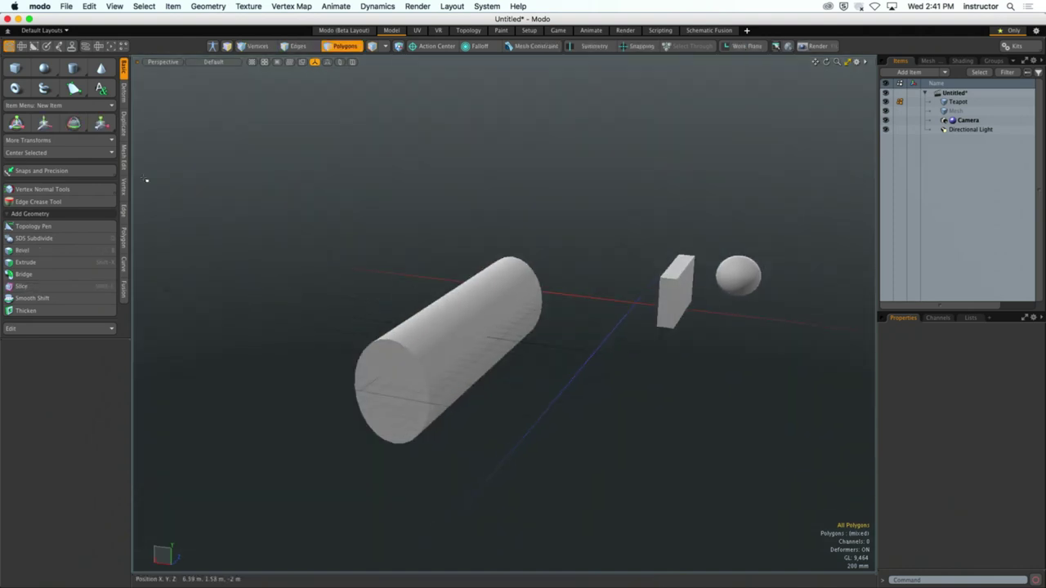
Draw a cone primitive in front of the long cylinder, with its point facing along the cylinder's length.
click(100, 67)
alt+drag(507, 326, 532, 310)
mouse_move(562, 373)
mouse_down()
mouse_move(566, 360)
mouse_move(644, 384)
mouse_up()
drag(576, 374, 549, 359)
key(space)
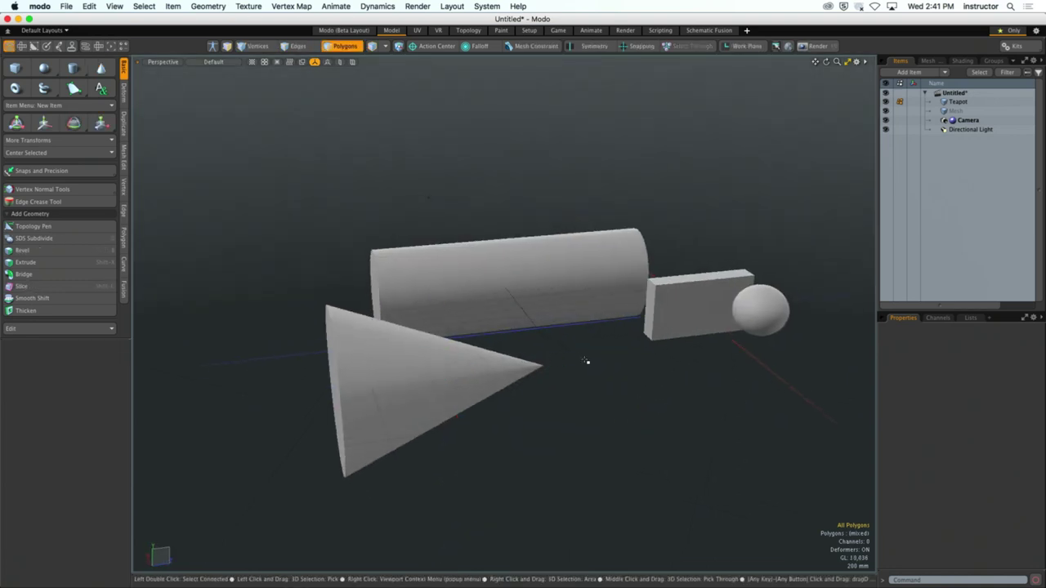
Add a Y-axis torus between the cone and the sphere, with ring radius about 594 mm and cross section about 297 mm.
click(14, 88)
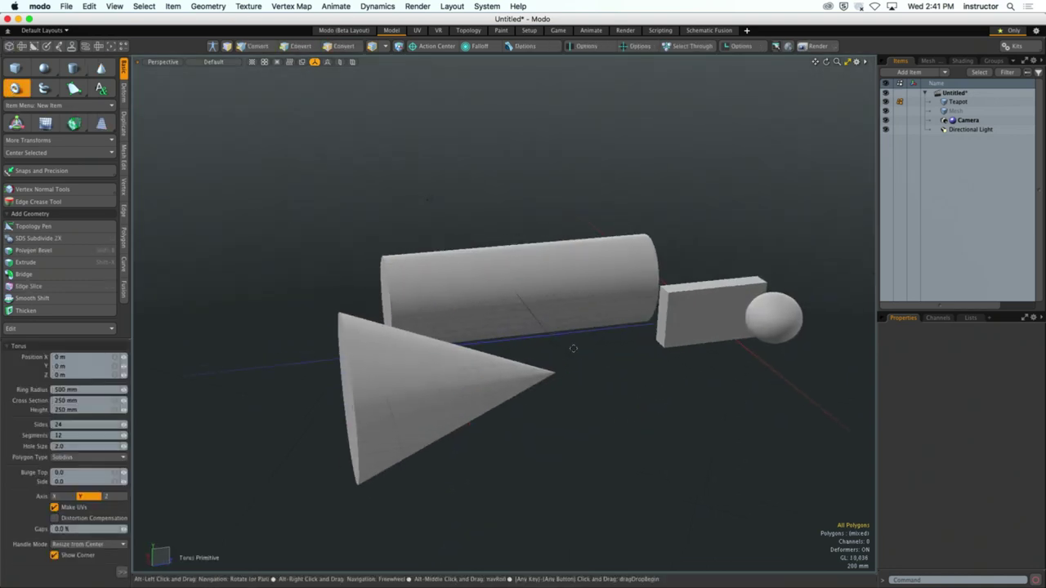
alt+drag(457, 384, 613, 379)
click(611, 396)
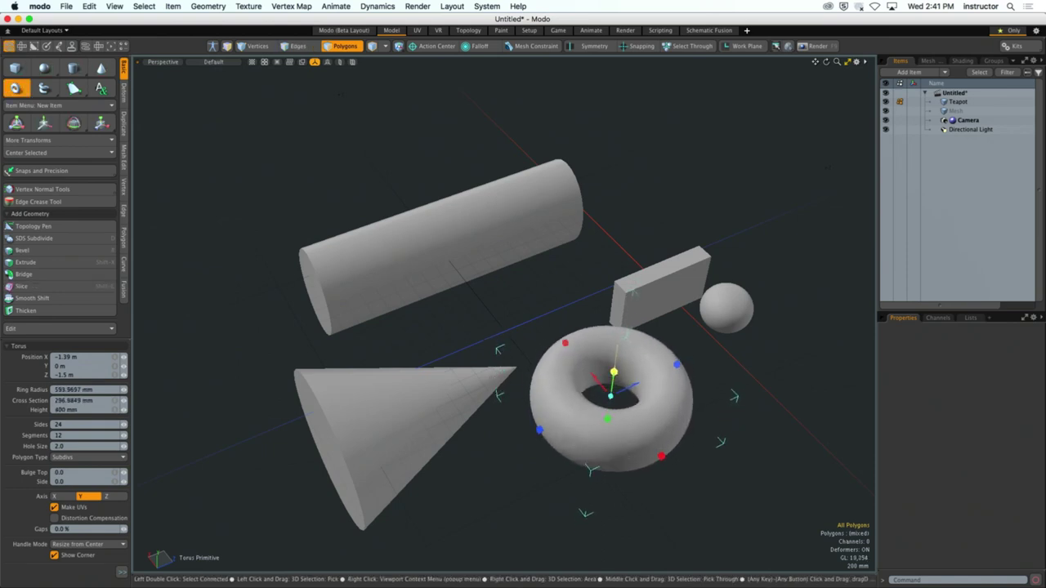
key(space)
alt+drag(737, 422, 735, 393)
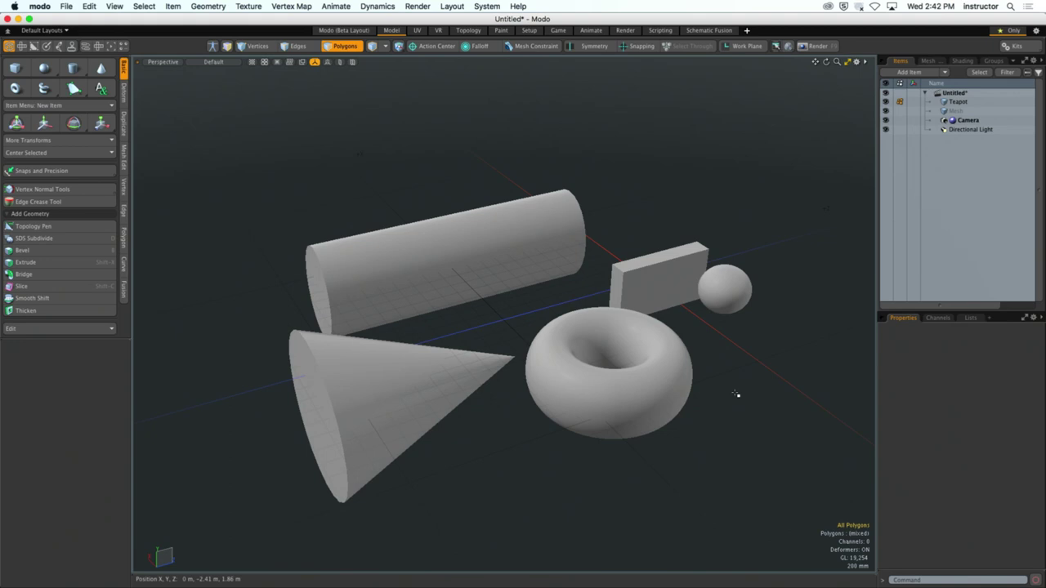
Examine how the grid unit readout responds to zooming the view out and in.
alt+drag(754, 369, 650, 315)
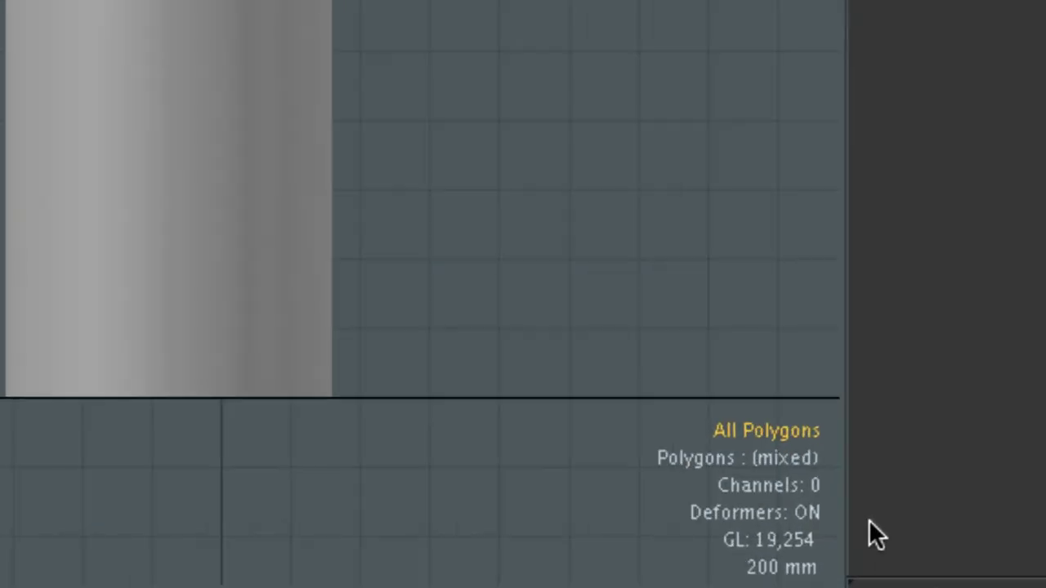
mouse_move(861, 582)
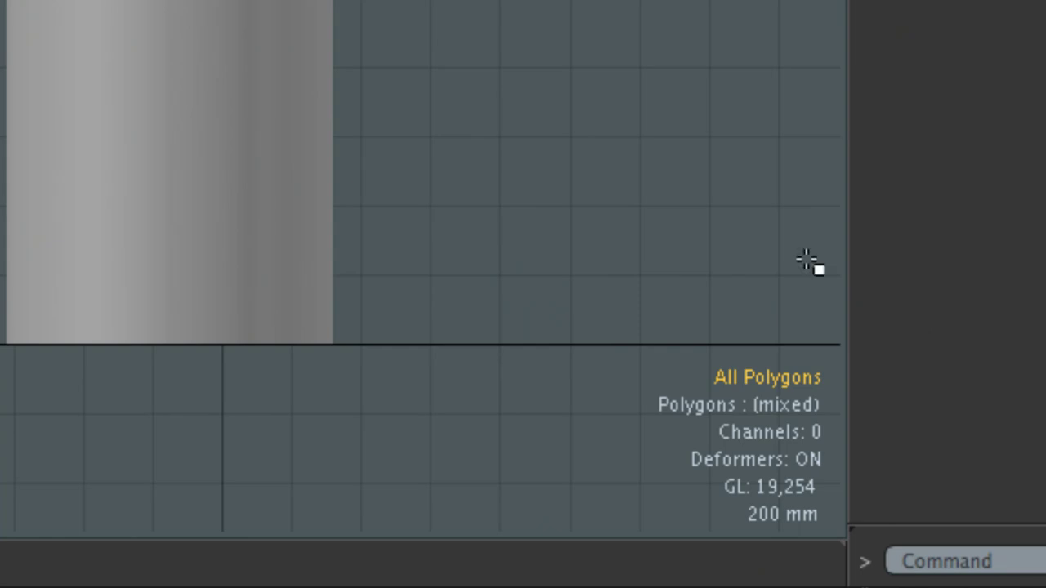
ctrl+alt+drag(641, 233, 513, 261)
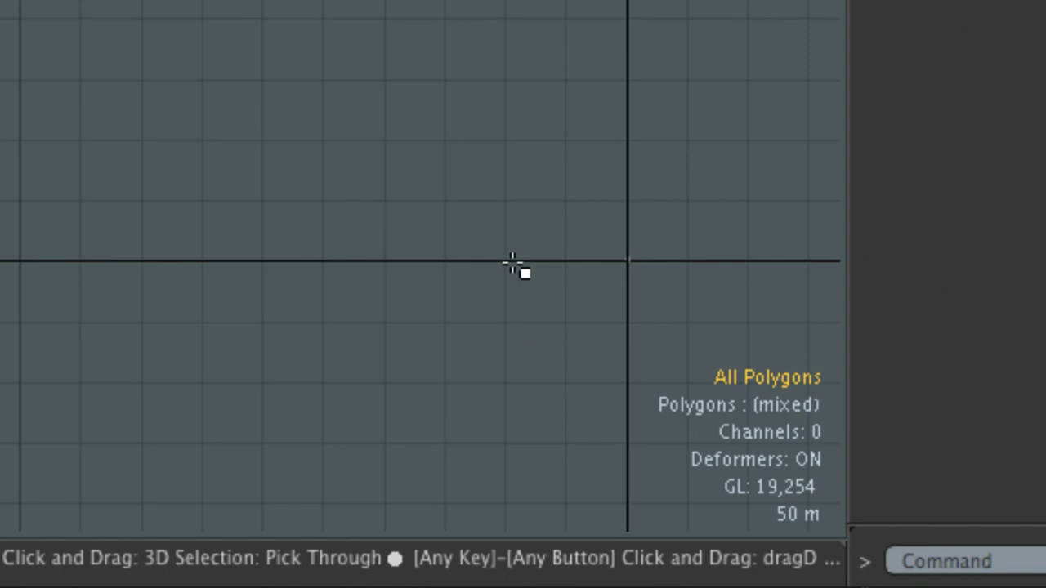
scroll(513, 263, up, 5)
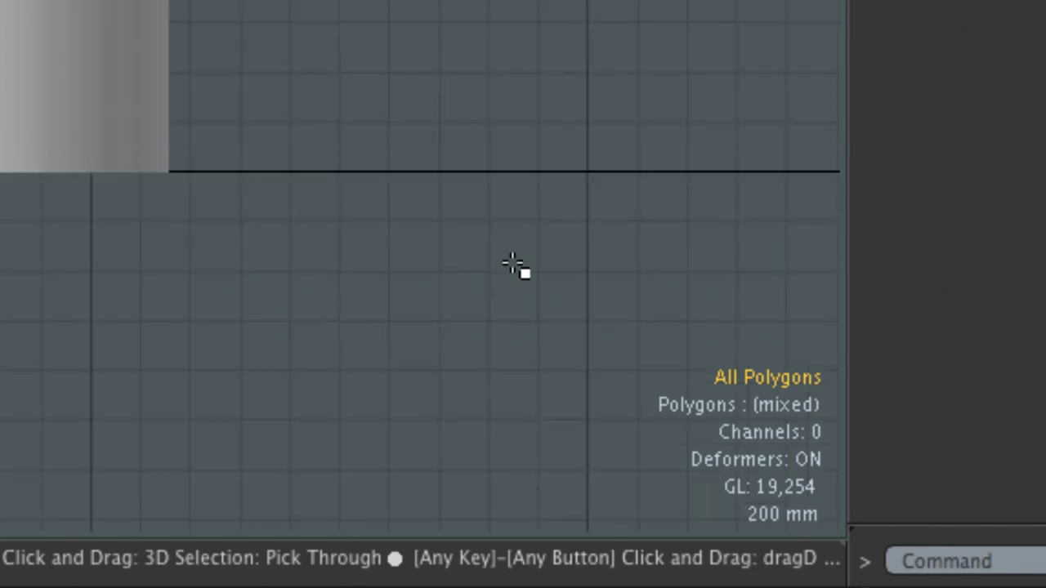
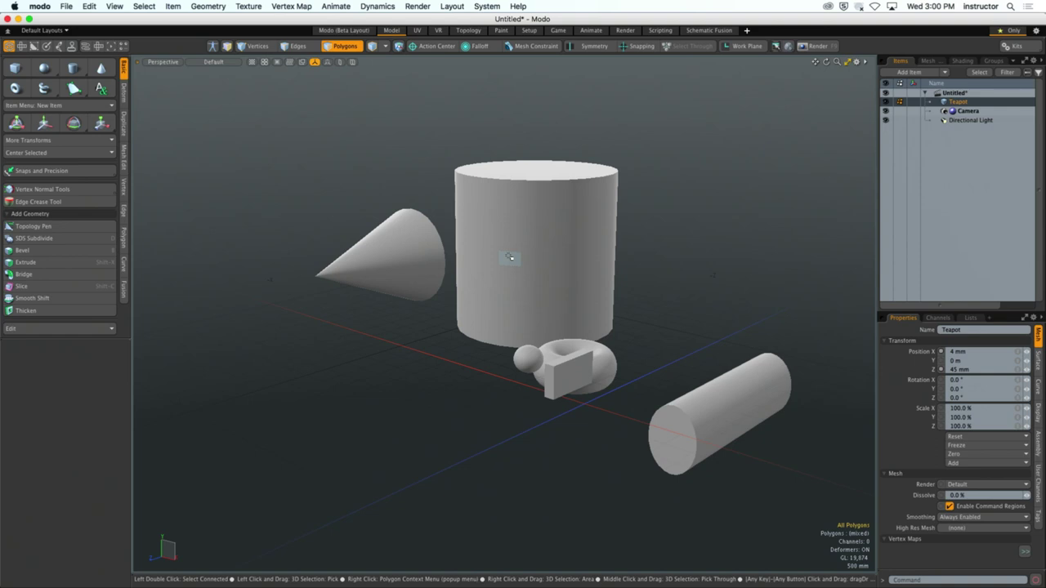
Delete all existing primitives and draw an X-axis cone with size X about 4.11 m and sizes Y and Z about 3.01 m.
alt+drag(510, 258, 456, 312)
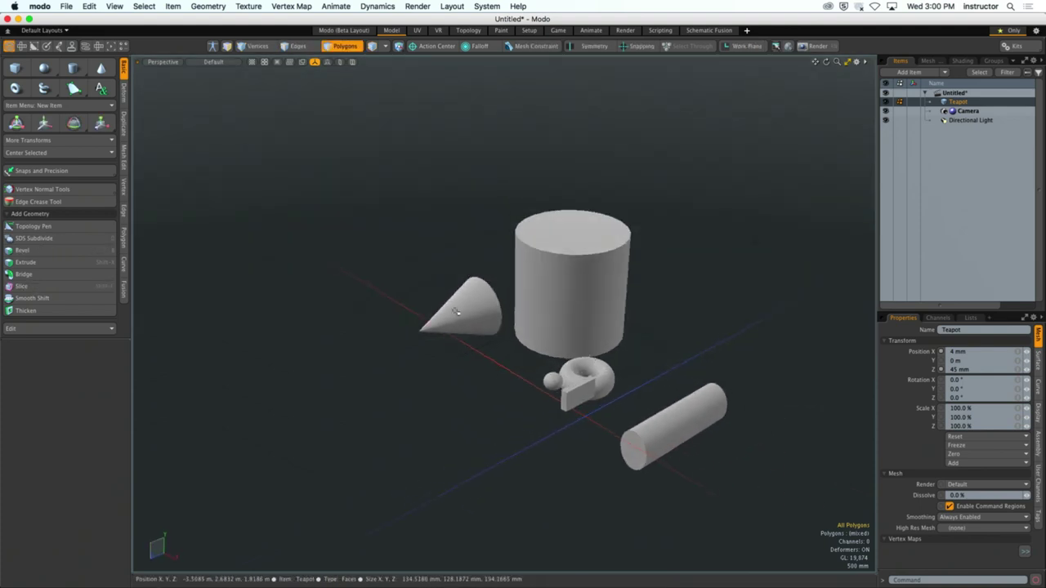
key(Delete)
click(101, 67)
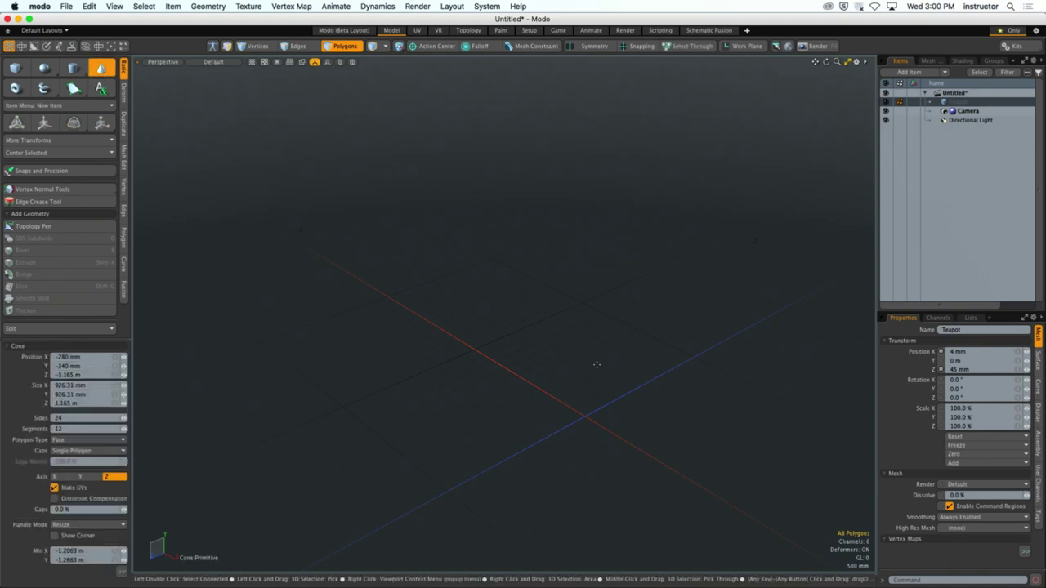
click(490, 223)
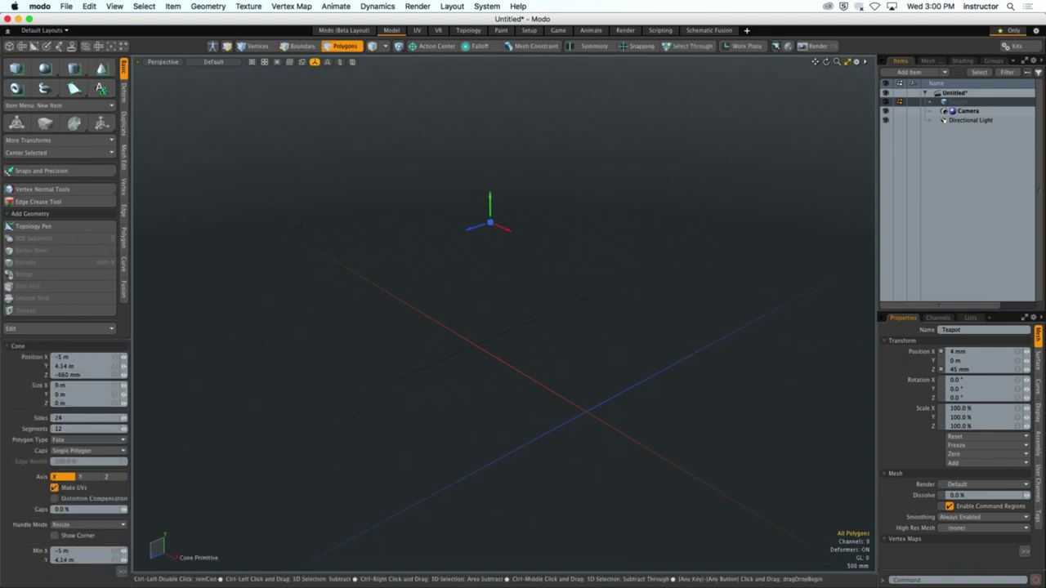
drag(491, 222, 556, 127)
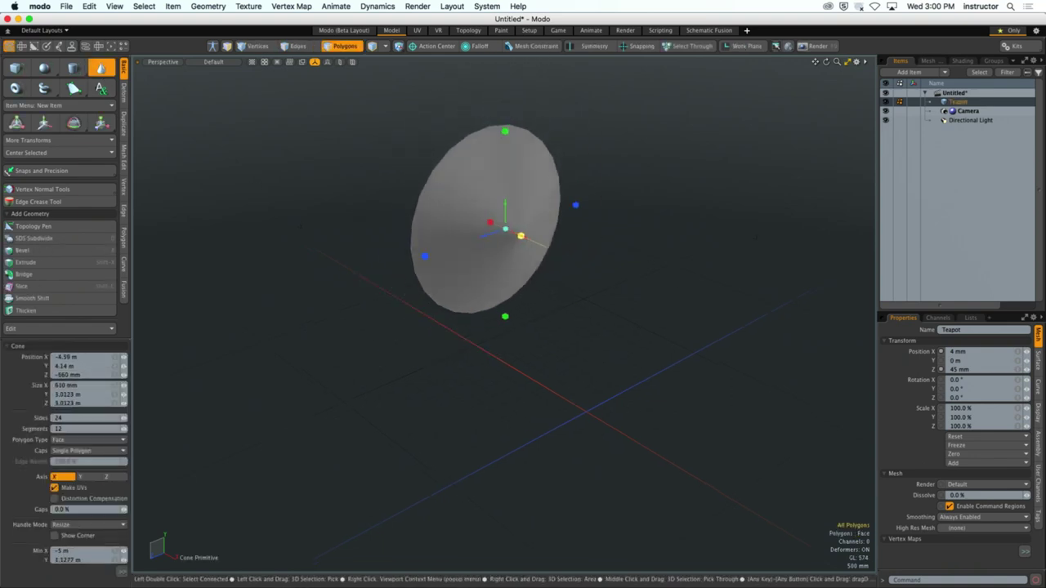
drag(520, 236, 707, 318)
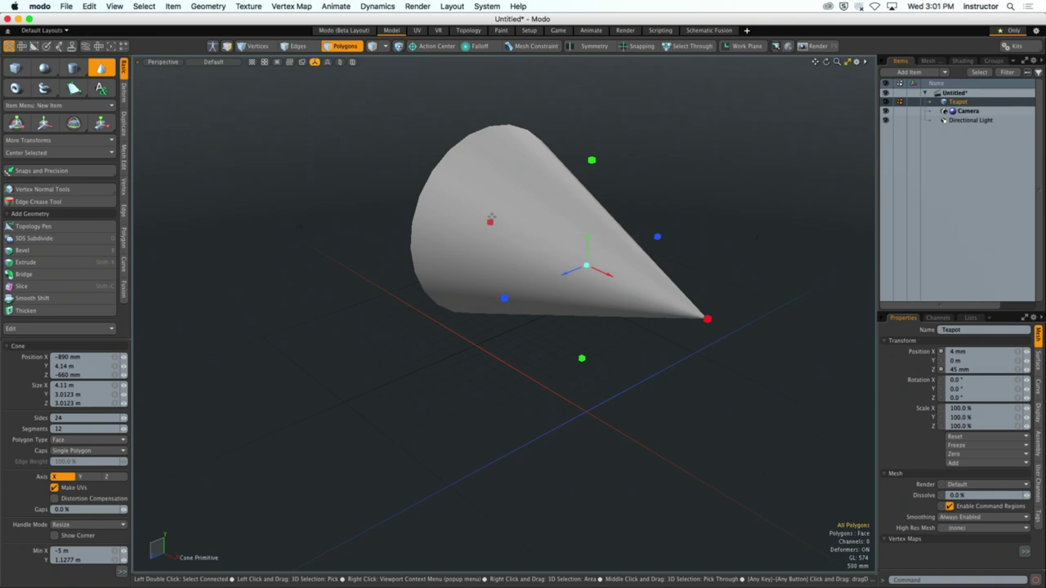
key(space)
Draw an upright Y-axis cone beside the first, with size Y about 3.58 m and sizes X and Z about 2.87 m.
alt+drag(572, 236, 572, 324)
key(3)
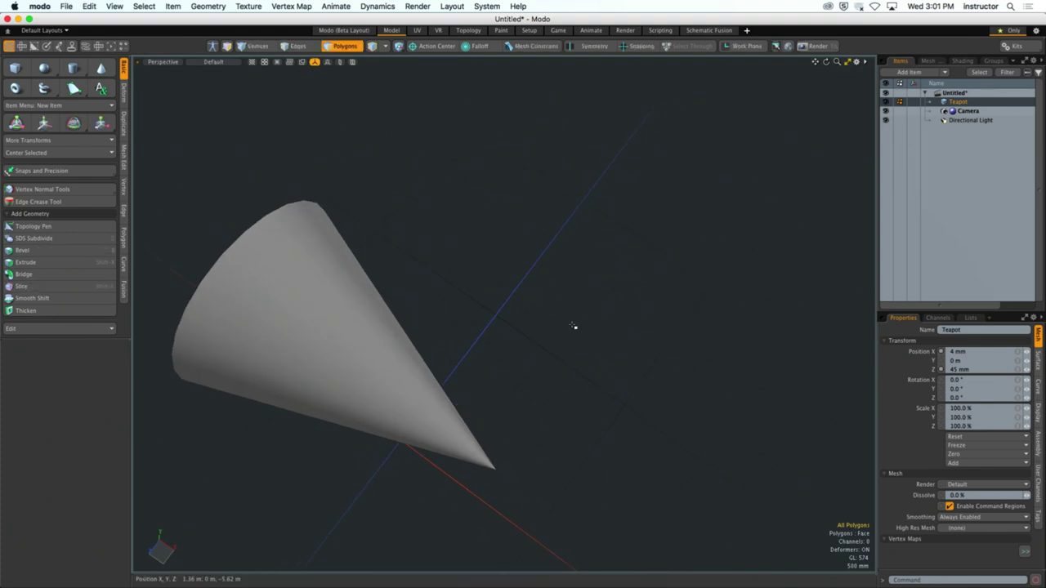
click(100, 68)
drag(630, 219, 648, 179)
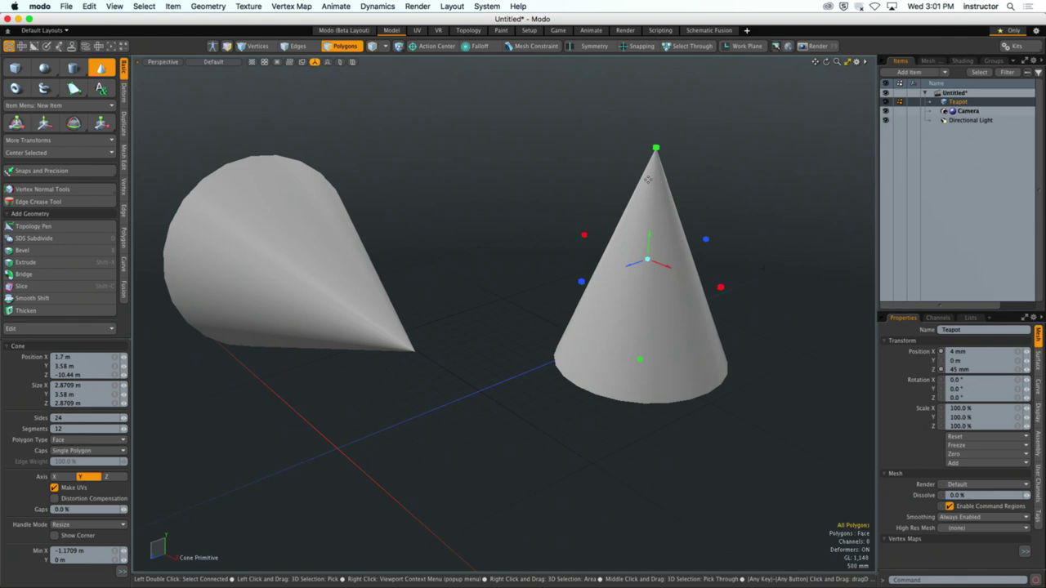
key(space)
Set Show Work Plane to Always in the 3D viewport's visibility properties.
alt+drag(523, 256, 533, 261)
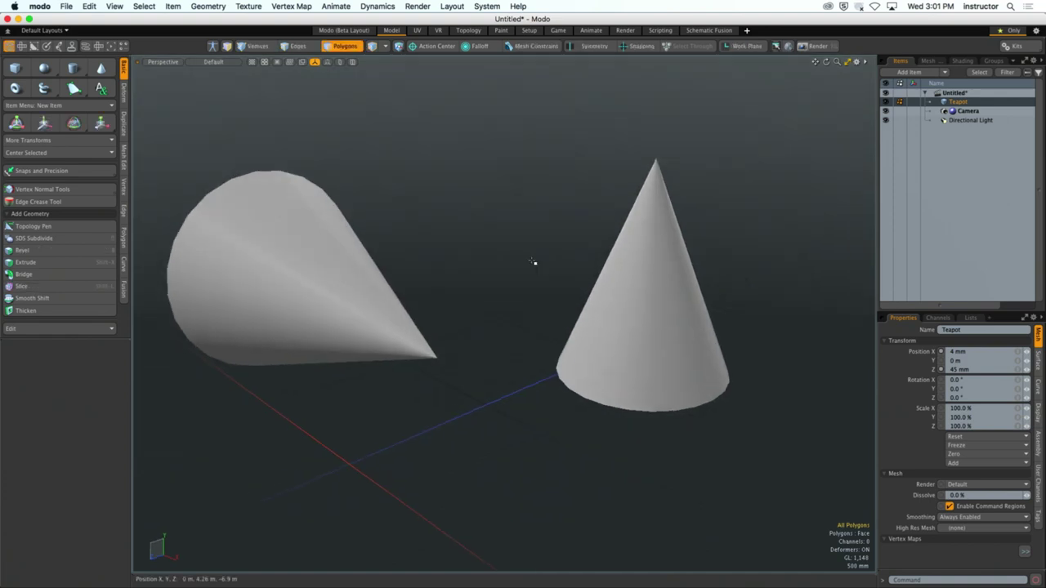
key(o)
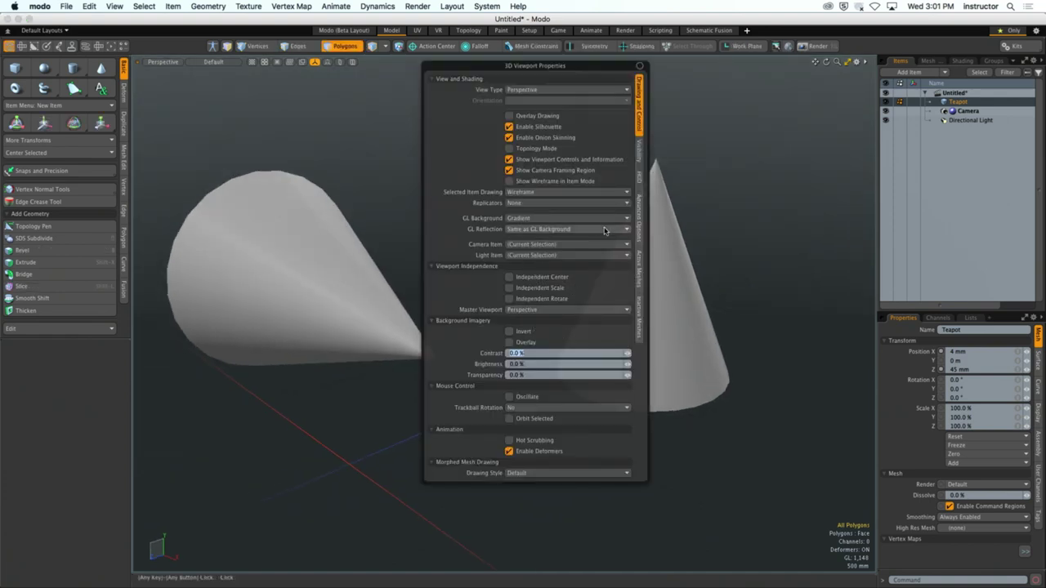
click(639, 152)
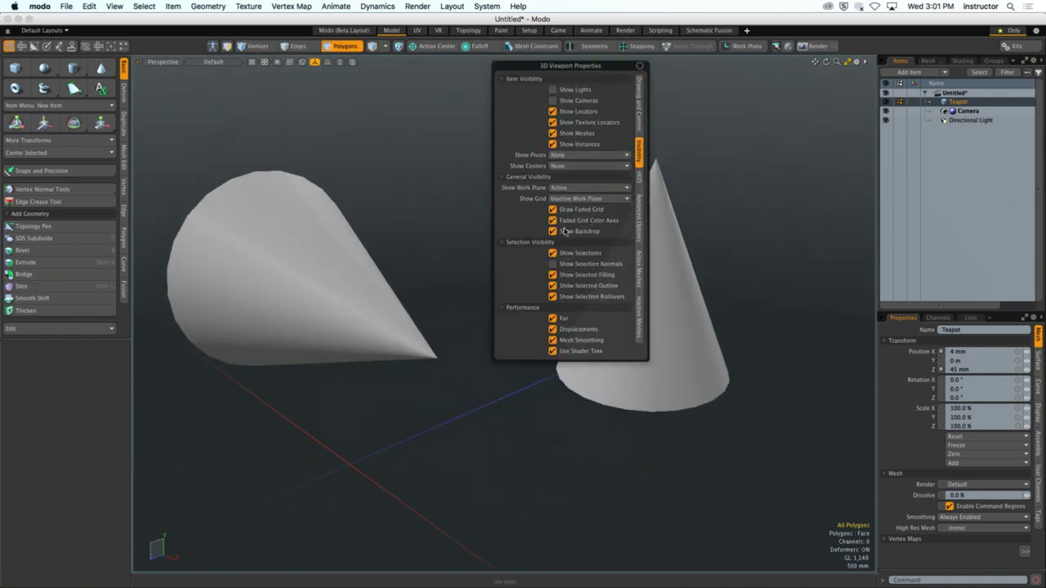
click(590, 188)
click(589, 188)
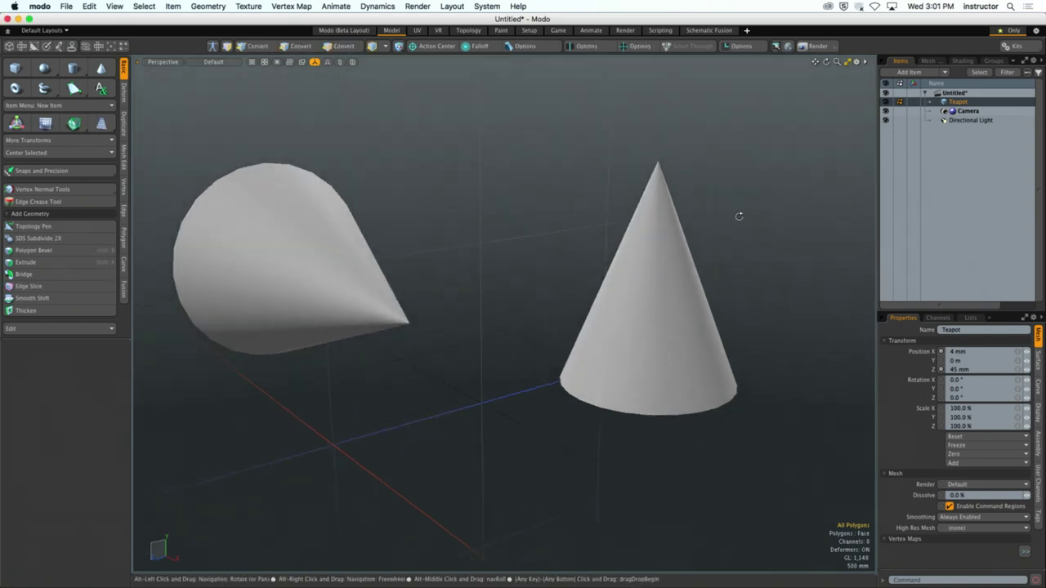
alt+drag(739, 216, 744, 236)
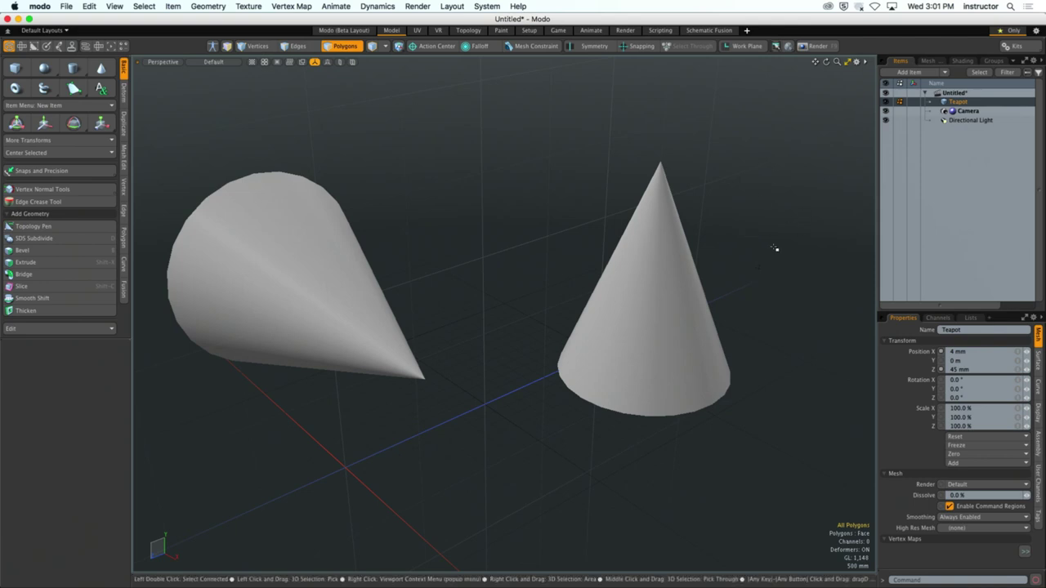
Set the 3D viewport's GL Background to None.
key(o)
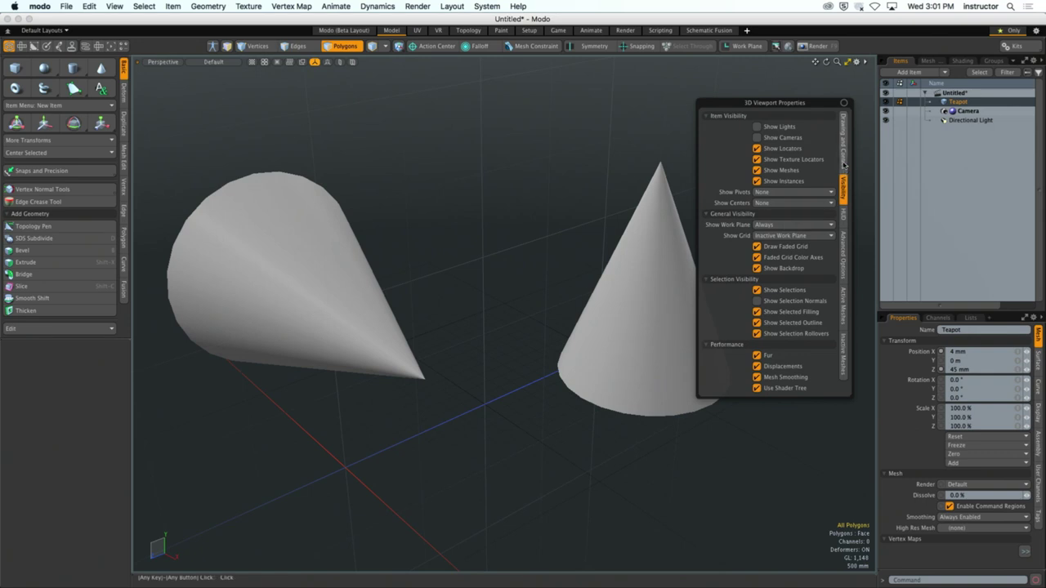
click(844, 162)
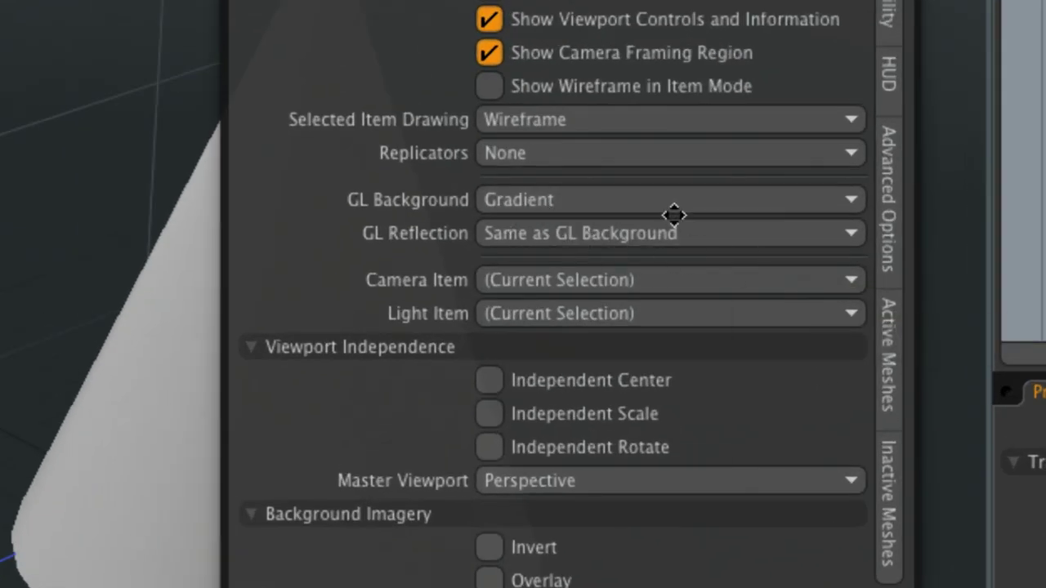
click(632, 203)
click(617, 205)
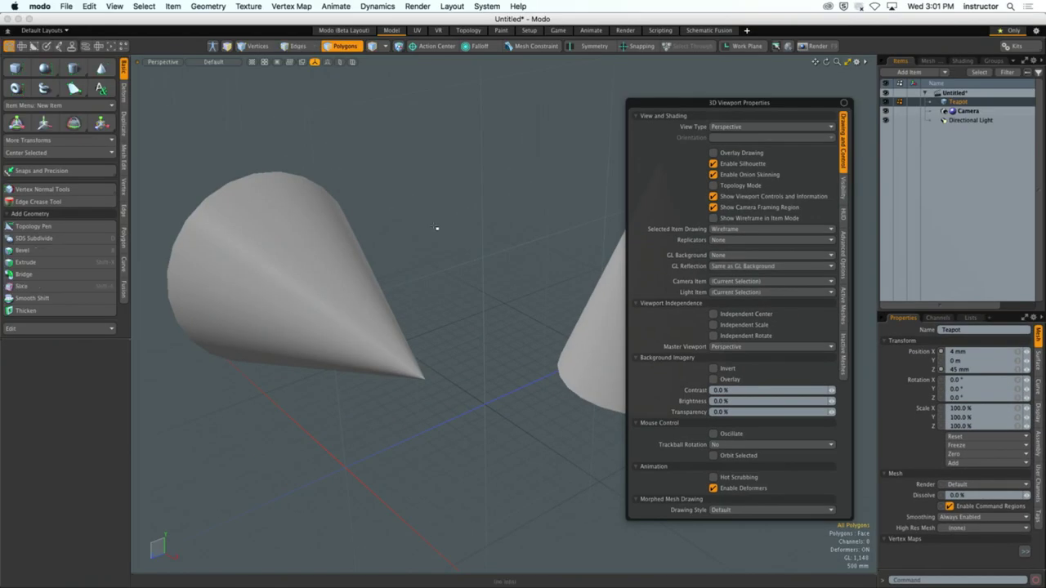
alt+drag(437, 228, 576, 236)
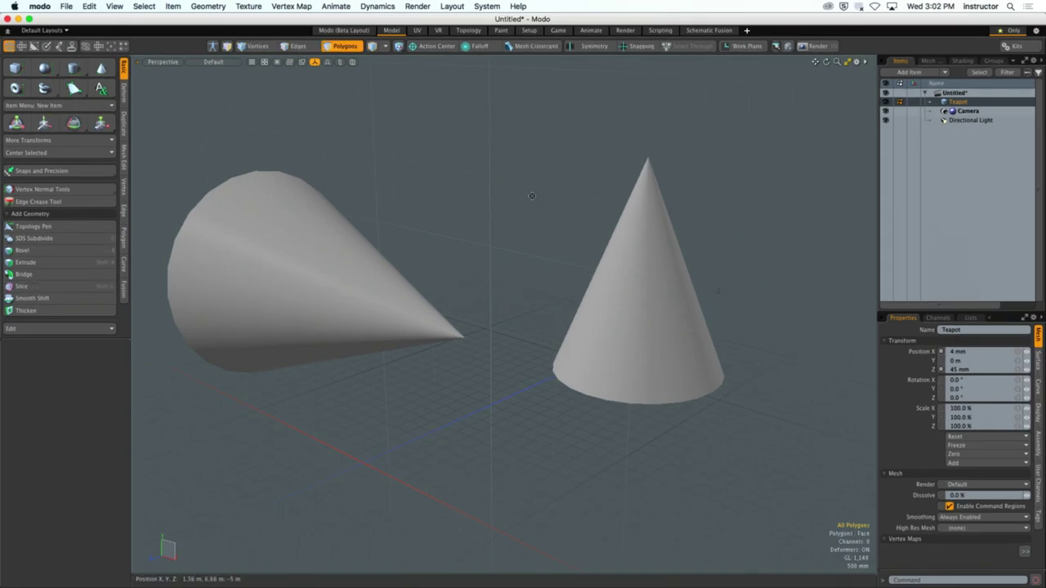
Draw a third cone on the X axis behind the upright cone, with size X about 2.4 m and sizes Y and Z about 1.43 m.
alt+shift+drag(531, 195, 544, 238)
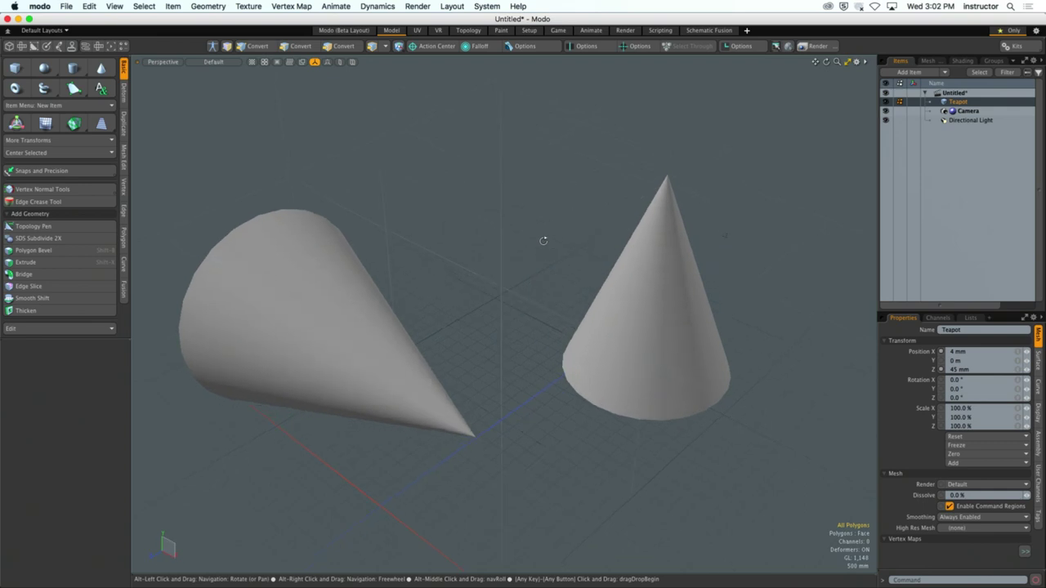
key(alt)
alt+drag(544, 218, 367, 205)
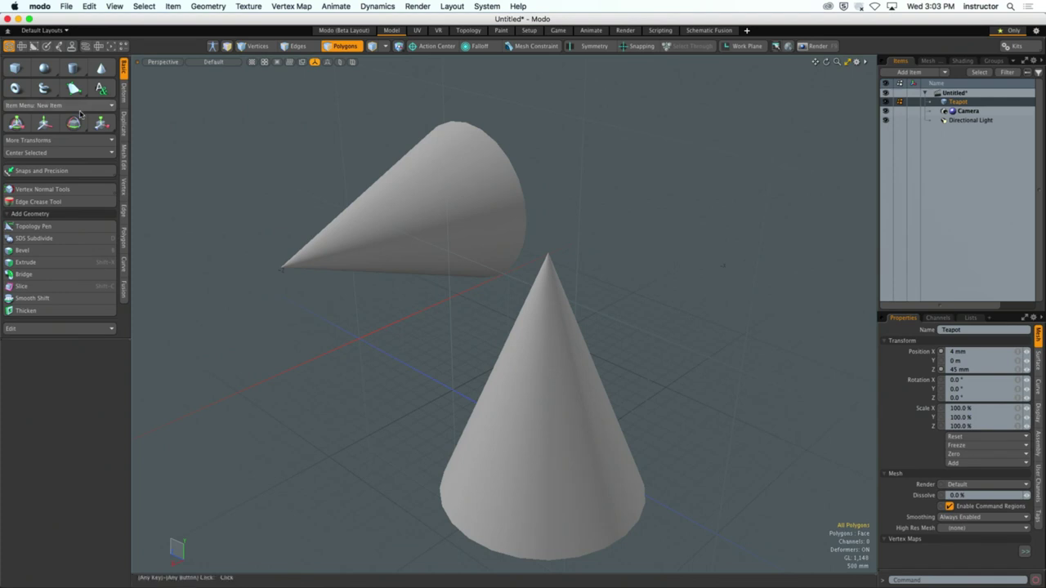
click(100, 69)
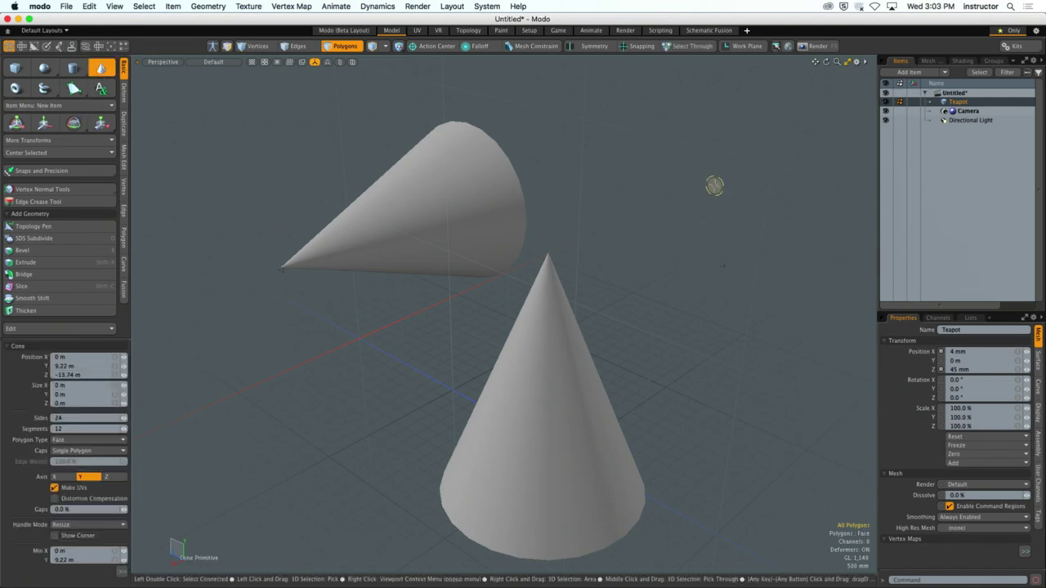
drag(713, 187, 764, 225)
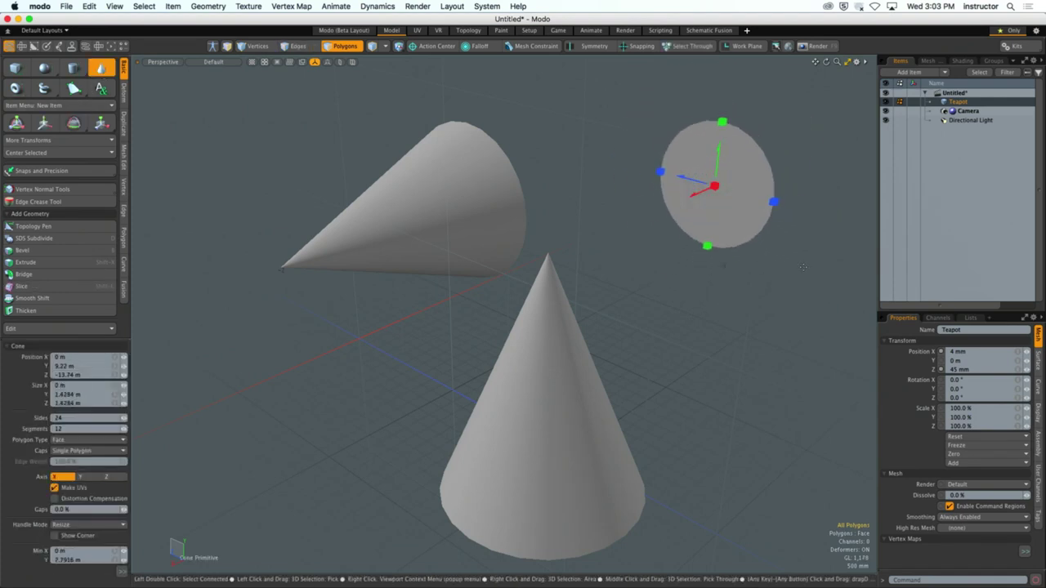
drag(714, 187, 576, 249)
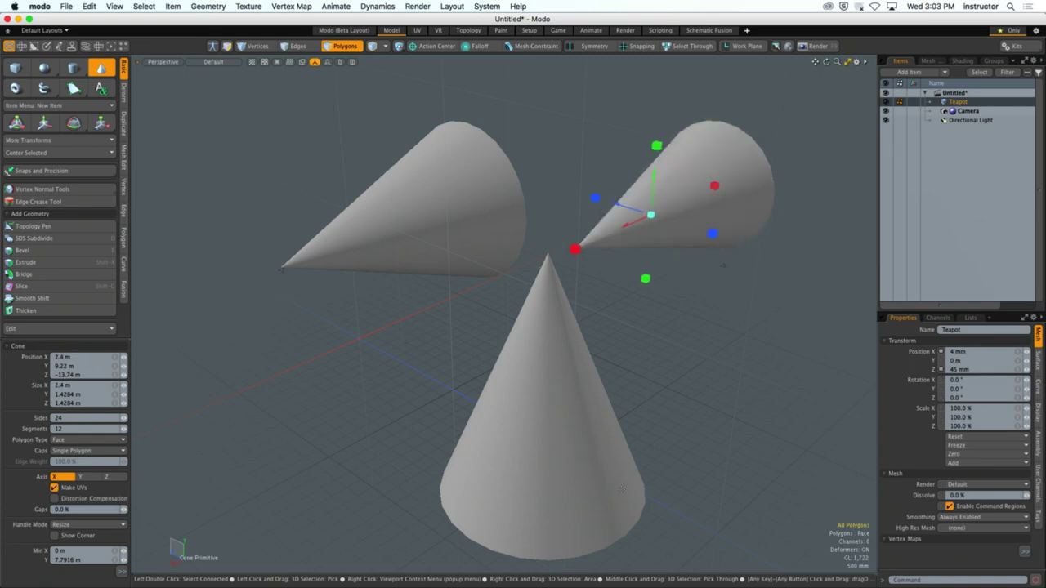
key(space)
Draw a fourth X-axis cone on the far side of the first cone, with base sizes Y and Z about 2.57 m.
alt+drag(528, 273, 465, 177)
click(101, 67)
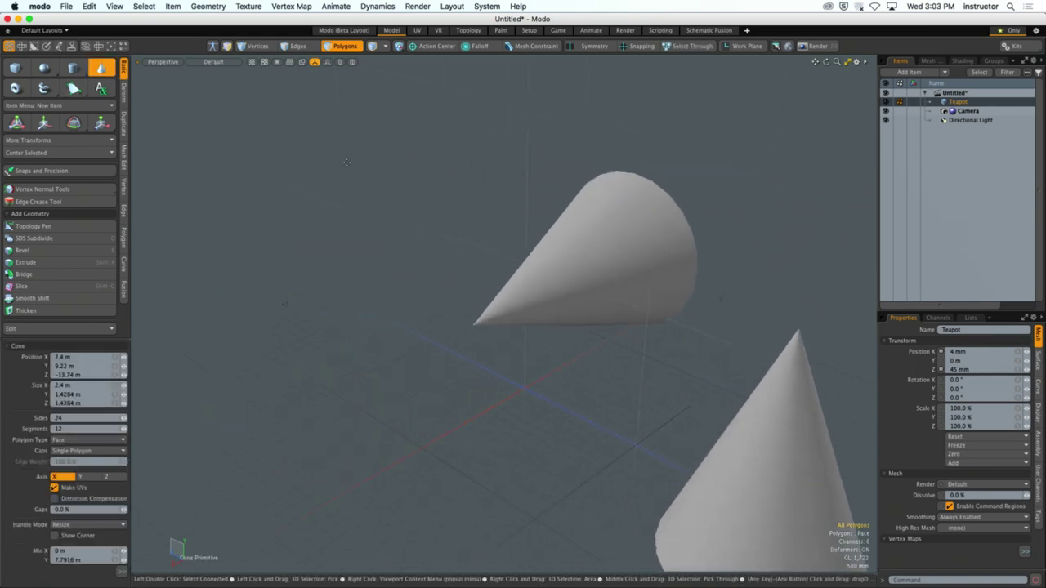
drag(357, 156, 356, 110)
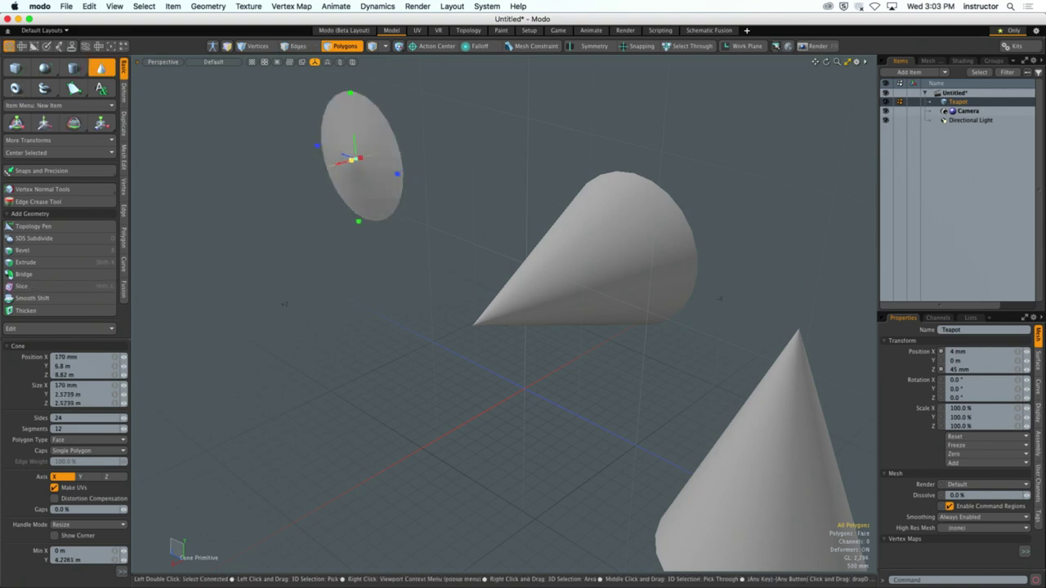
drag(351, 159, 329, 364)
key(space)
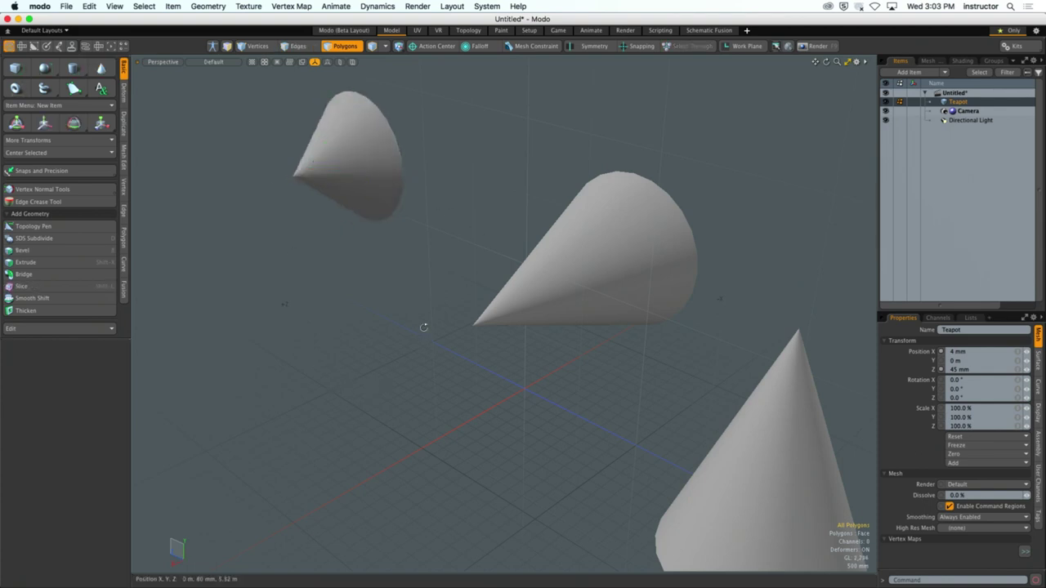
mouse_move(424, 327)
alt+mouse_down()
mouse_move(436, 313)
mouse_move(439, 331)
alt+mouse_up()
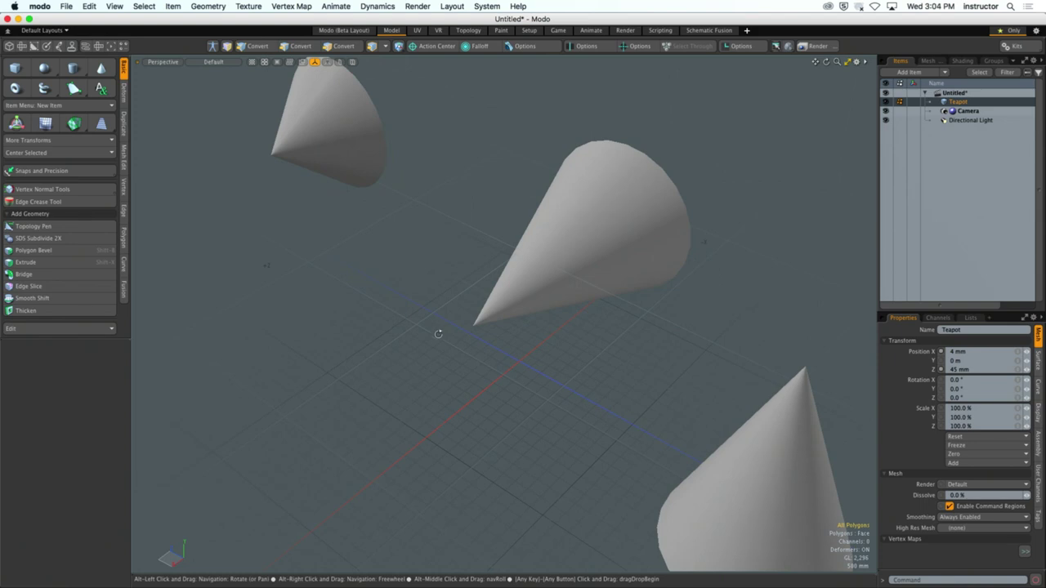
key(3)
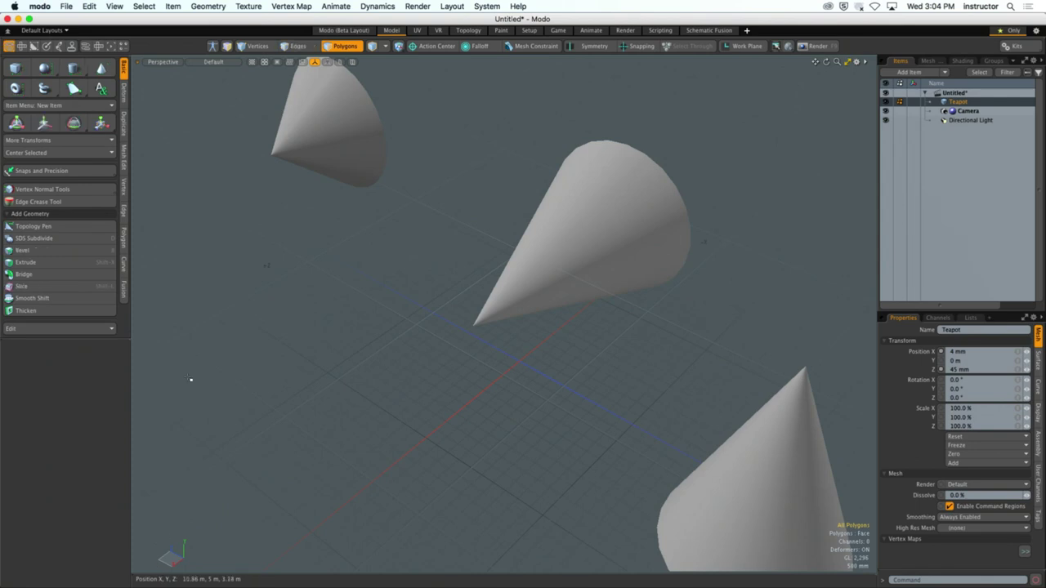
Draw an upright Y-axis cone in the open area beside the X-axis cone, about 1.57 m wide and 2.08 m tall.
click(101, 69)
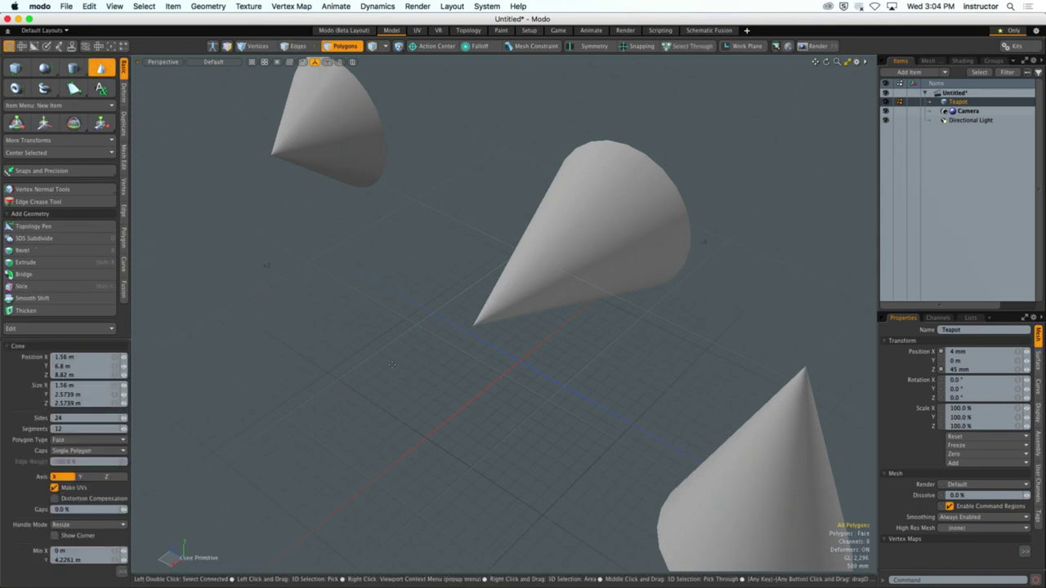
drag(393, 364, 381, 243)
key(space)
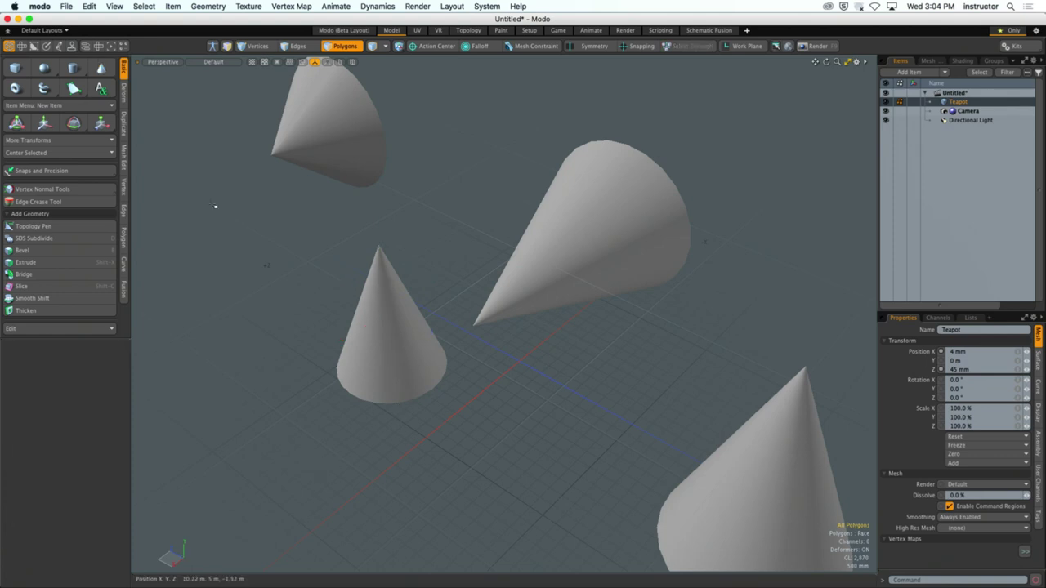
Draw another small upright Y-axis cone in front of the one just made.
key(q)
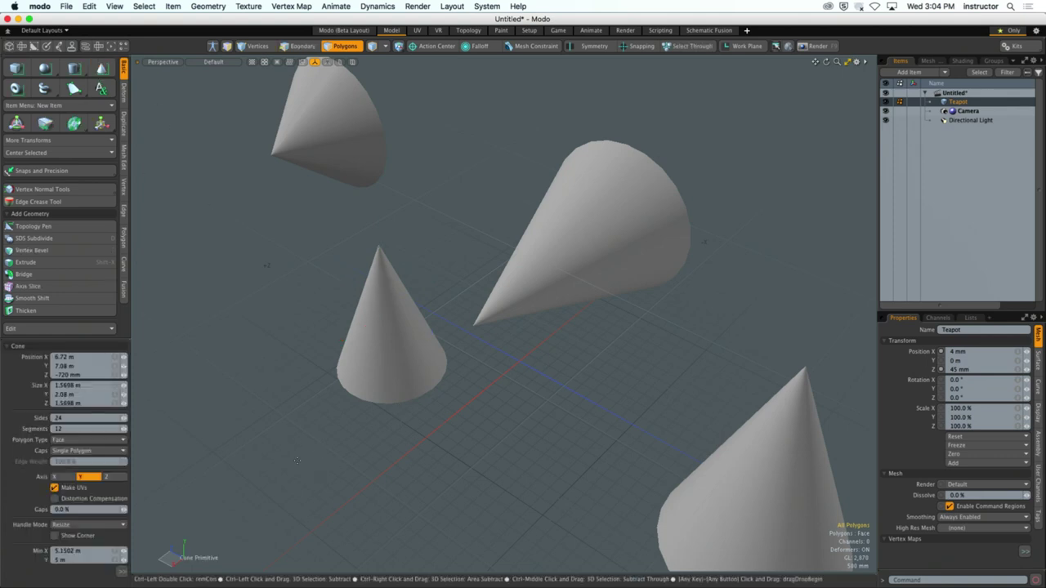
drag(308, 469, 263, 314)
key(space)
alt+drag(470, 420, 451, 402)
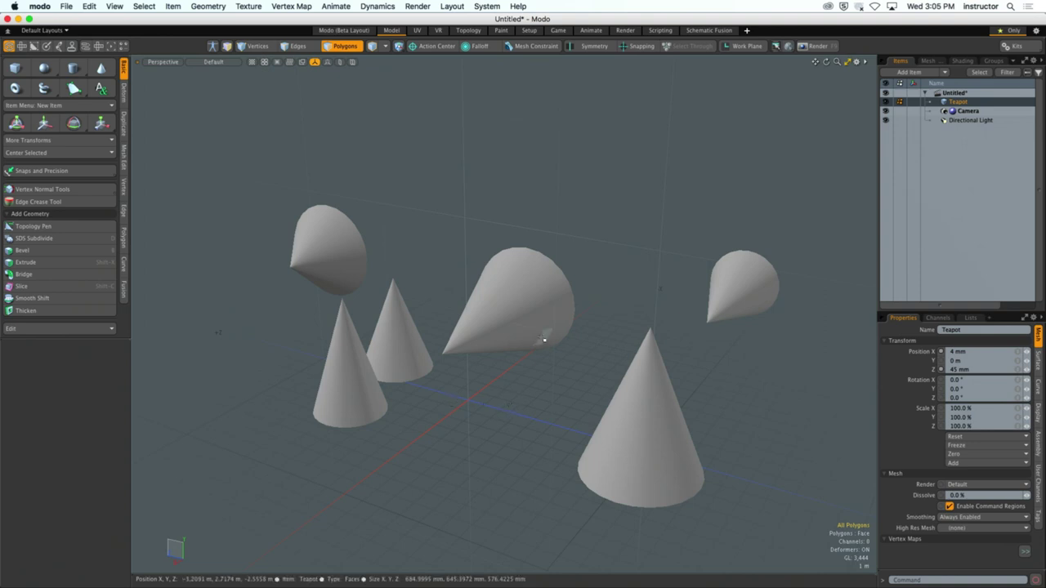
Draw a tall upright cone beyond the existing ones, with sizes X and Z about 3.54 m and Y about 5.98 m.
alt+drag(641, 231, 458, 301)
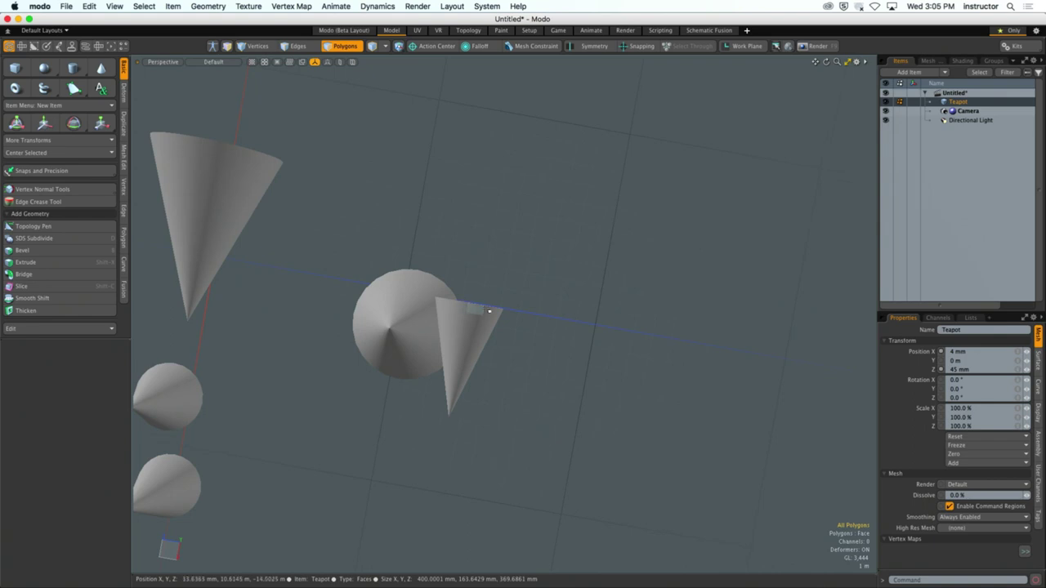
alt+drag(627, 366, 574, 282)
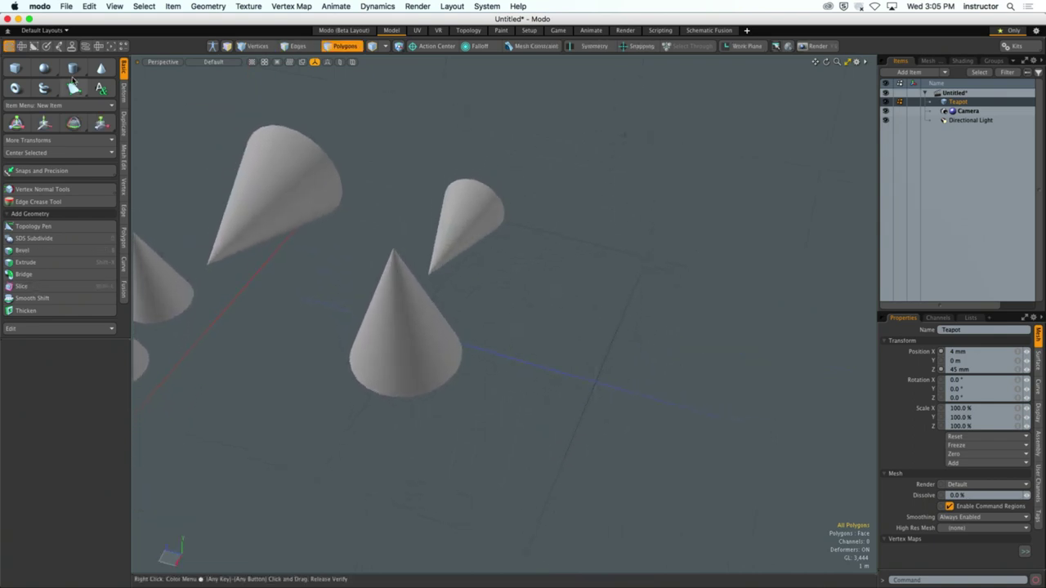
click(101, 68)
mouse_move(637, 398)
mouse_down()
mouse_move(690, 411)
mouse_move(772, 386)
mouse_up()
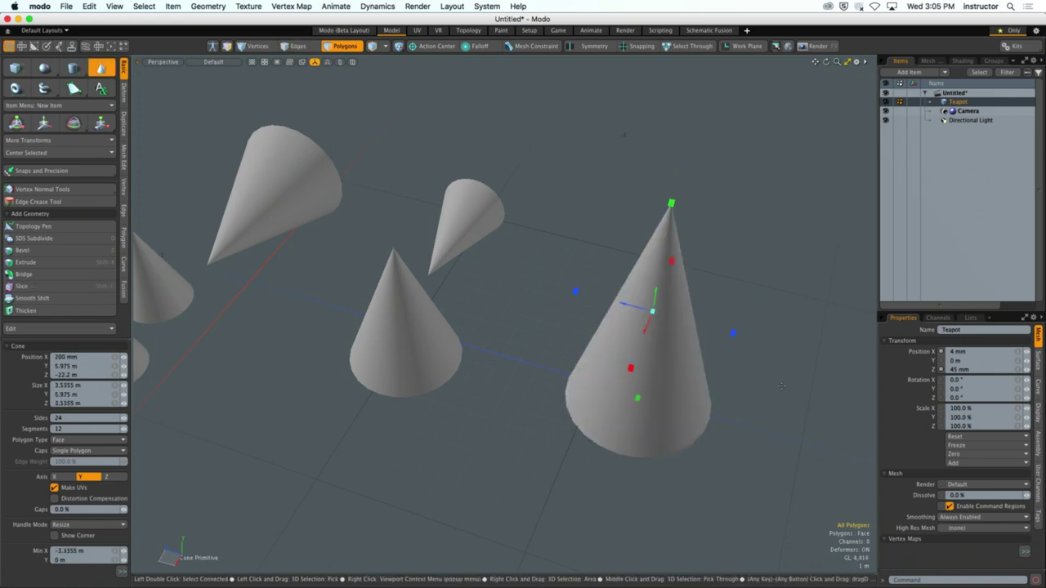
key(space)
Draw a large X-axis cone beside the tall upright one, with sizes Y and Z about 4.07 m.
alt+drag(519, 345, 626, 320)
key(3)
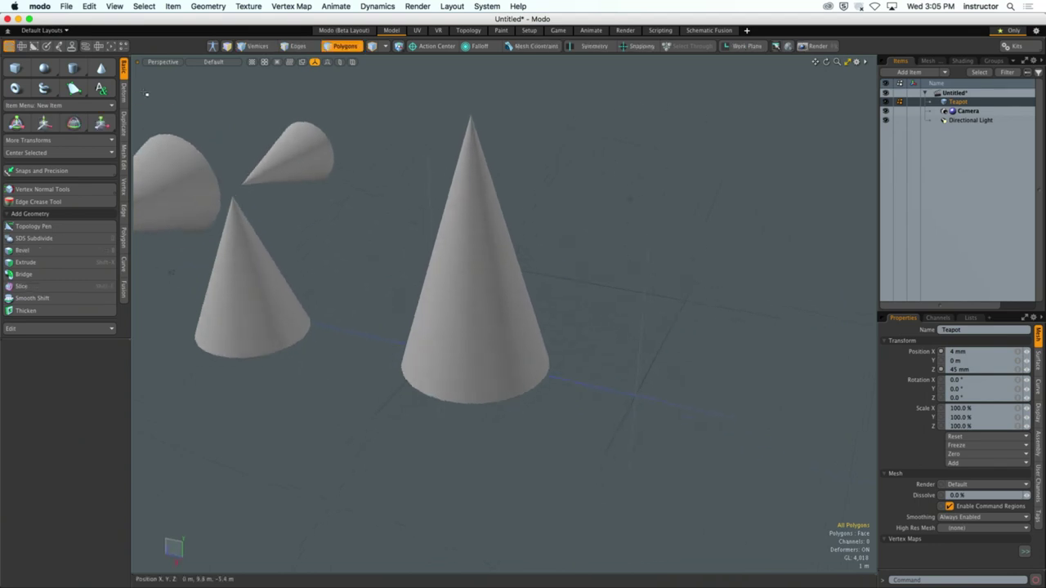
key(c)
mouse_move(646, 193)
mouse_down()
mouse_move(739, 198)
mouse_move(504, 362)
mouse_up()
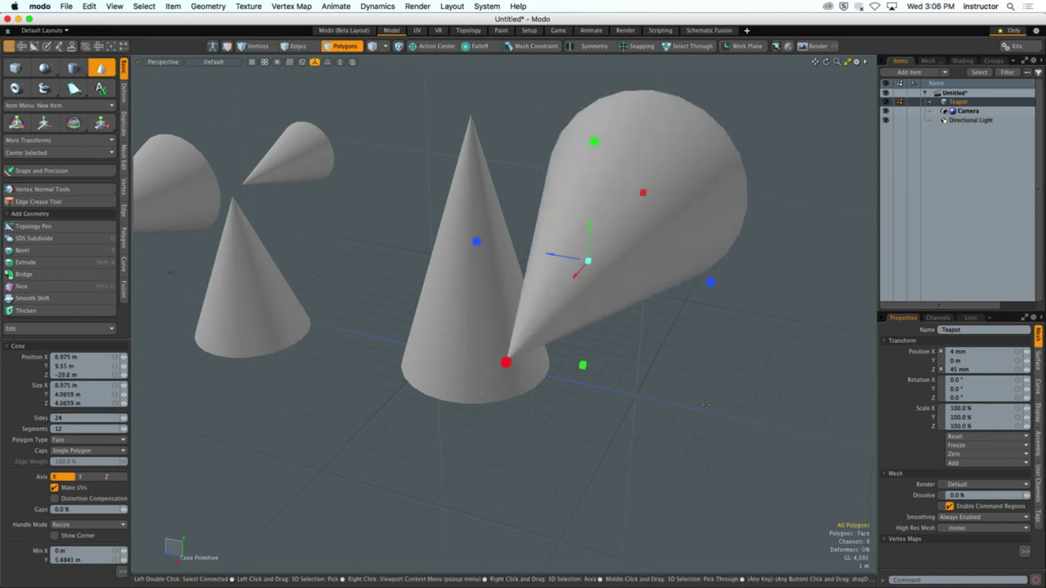
key(space)
alt+drag(702, 332, 661, 381)
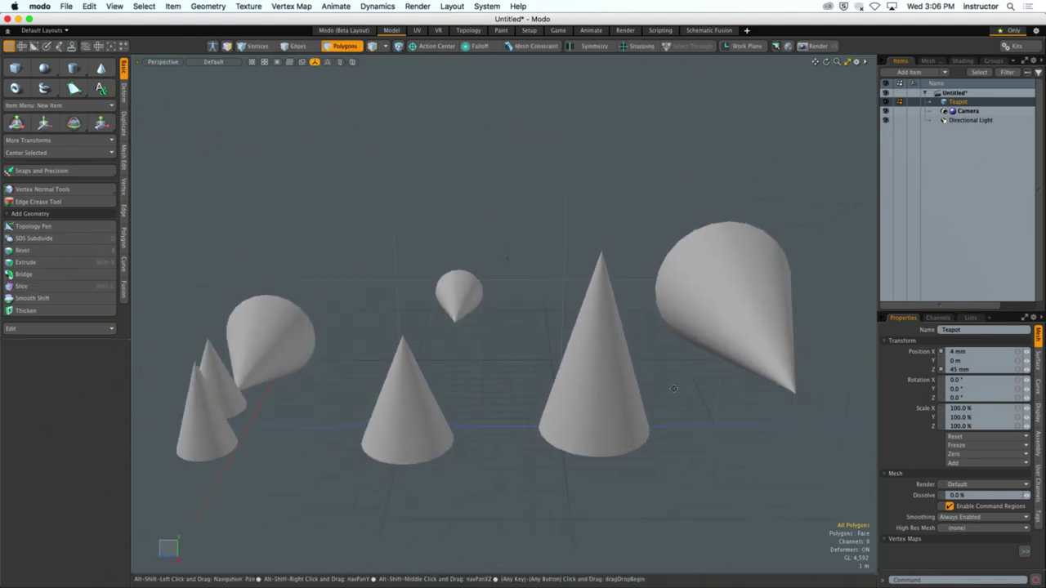
Delete every cone except the medium upright one in the middle of the group.
scroll(661, 384, up, 3)
scroll(661, 389, down, 5)
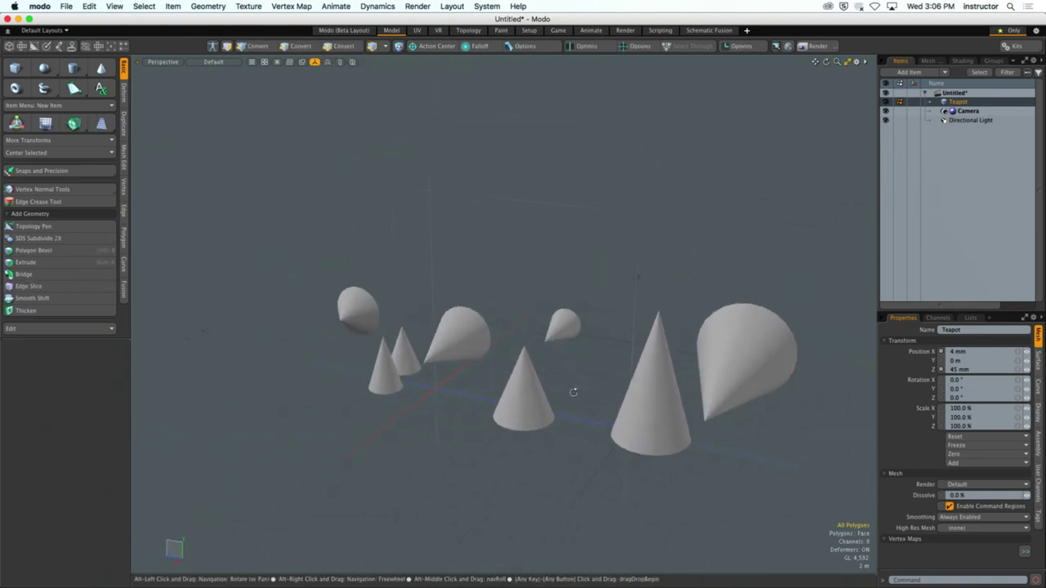
double_click(524, 412)
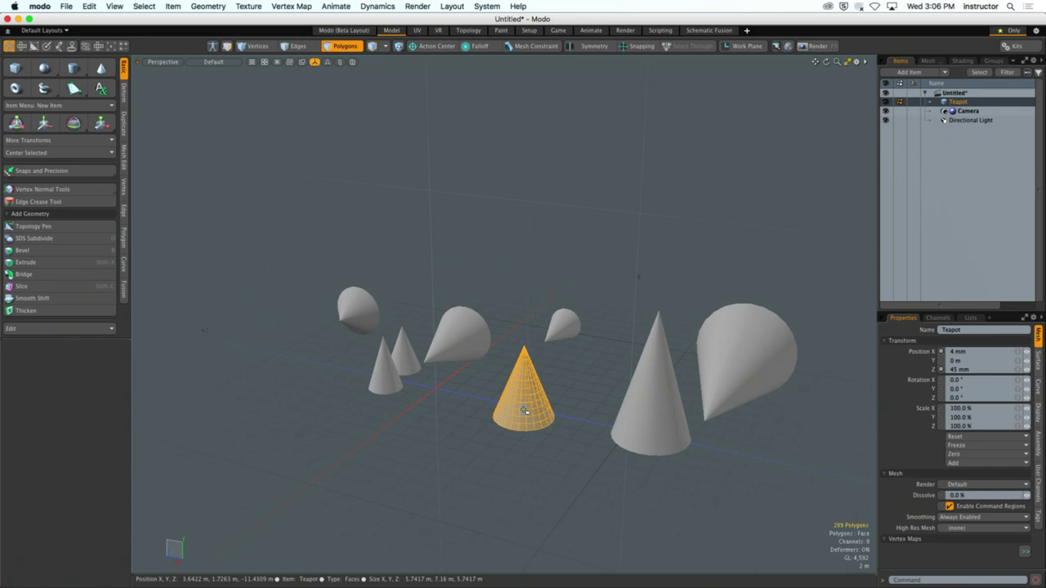
key(bracketleft)
key(Delete)
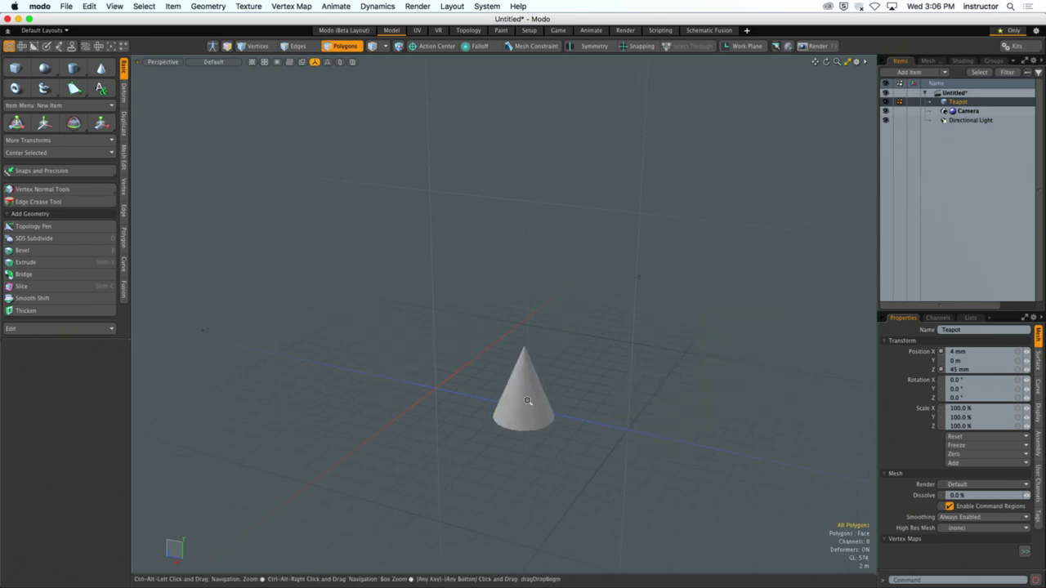
Draw a small cone in the Front view, beside the tip of the remaining upright cone.
ctrl+alt+drag(527, 400, 628, 399)
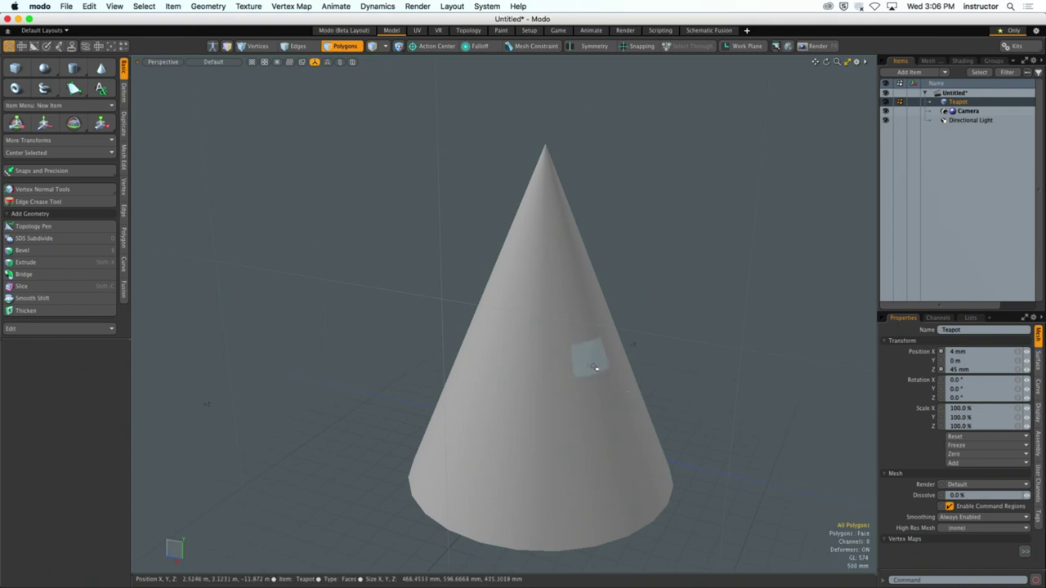
alt+drag(567, 175, 553, 231)
key(ctrl+space)
click(597, 309)
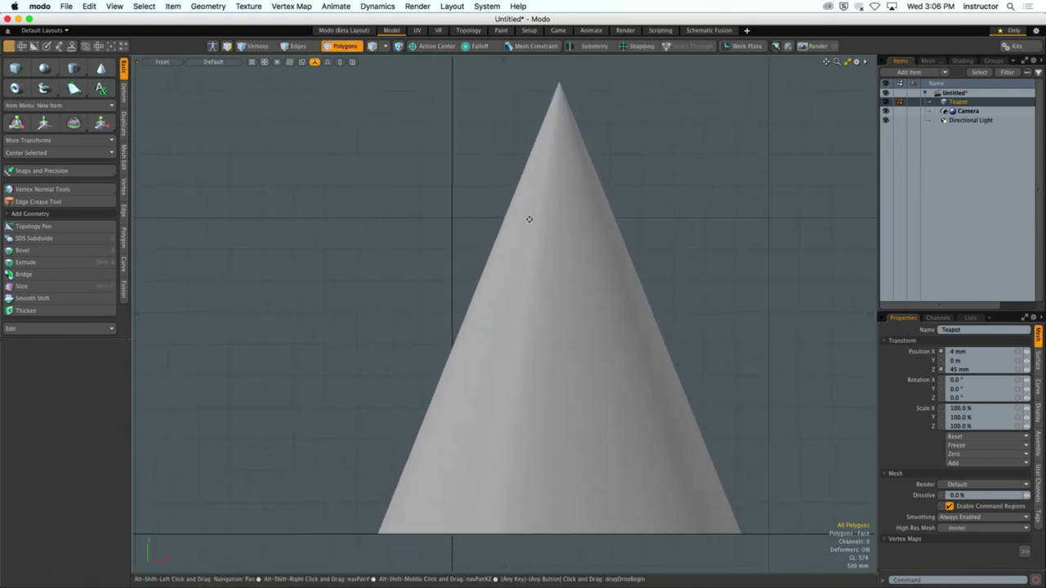
alt+shift+drag(454, 189, 425, 219)
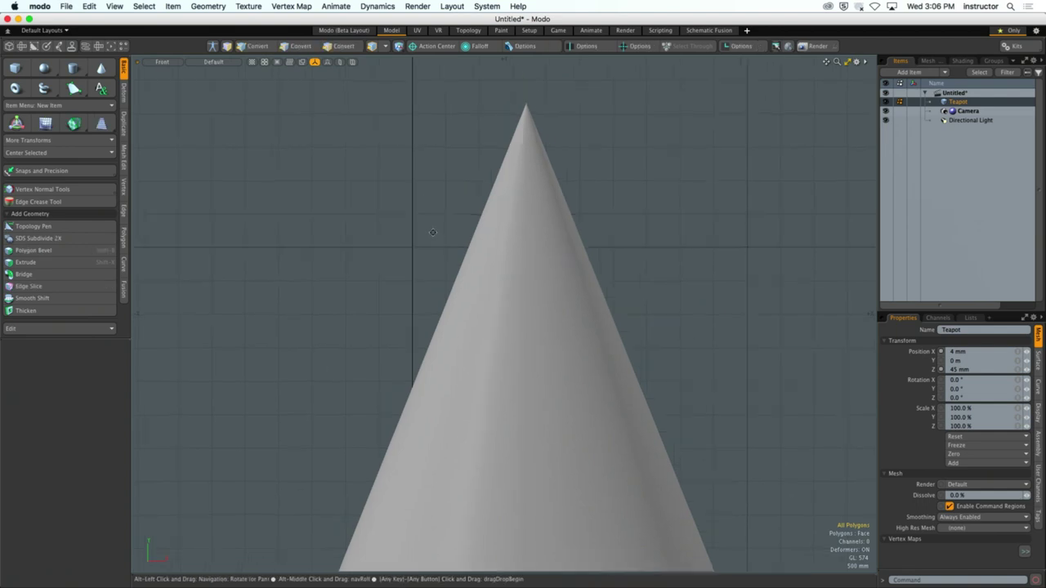
key(ctrl+space)
click(100, 69)
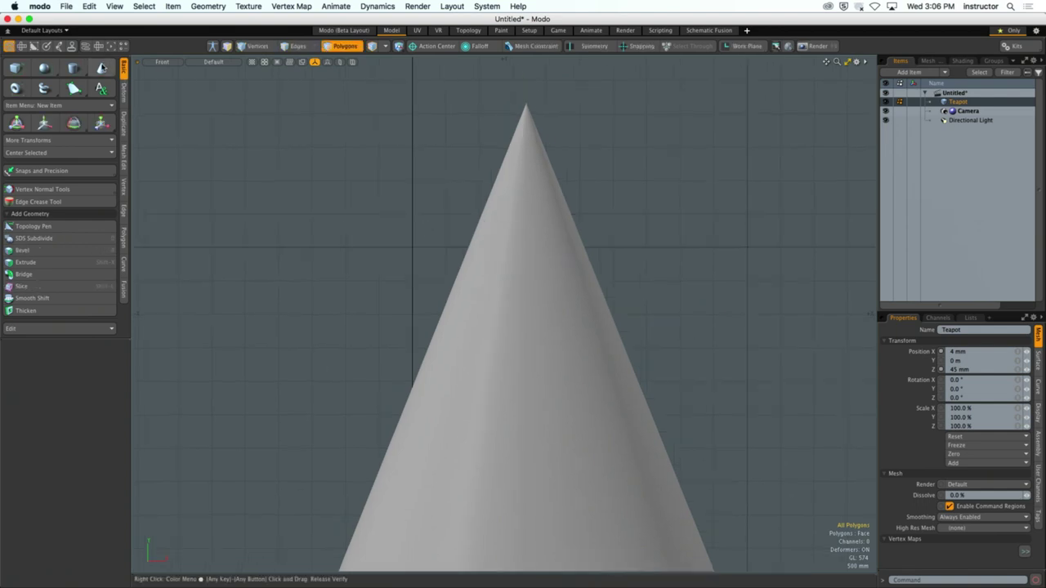
drag(332, 176, 320, 231)
key(space)
Rotate the small cone by -90° about Y so it points sideways, away from the large cone.
click(441, 251)
key(e)
key(super+z)
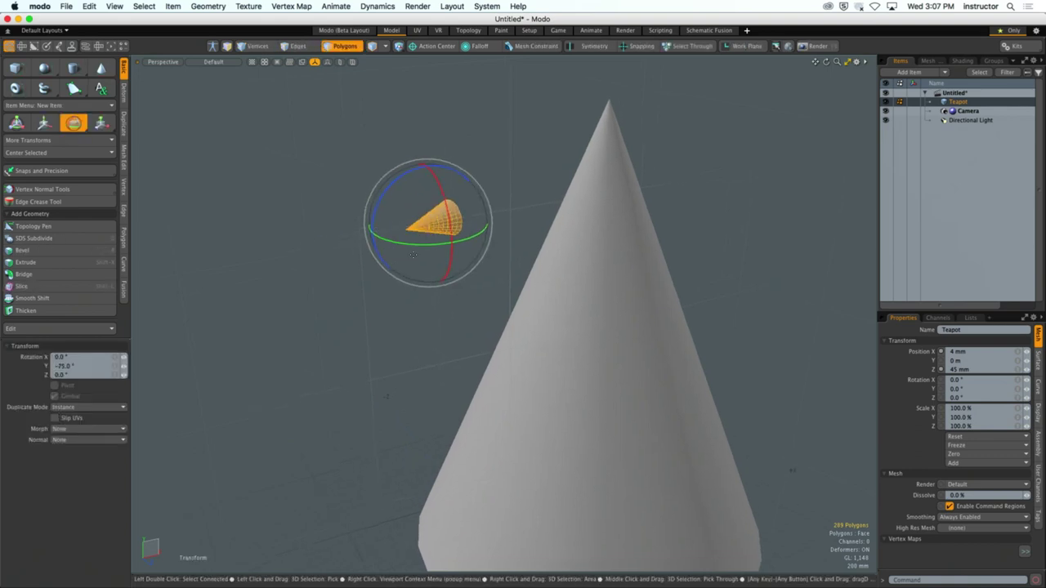
alt+drag(417, 245, 367, 297)
key(ctrl+space)
click(397, 319)
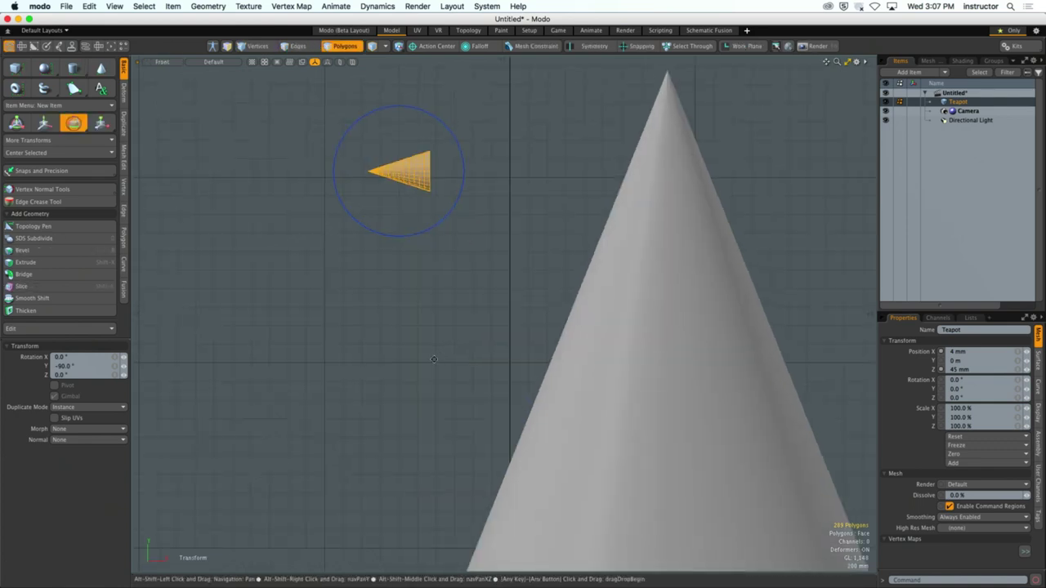
Move the small cone about 2.26 m along X so its base sinks into the large cone's side.
key(w)
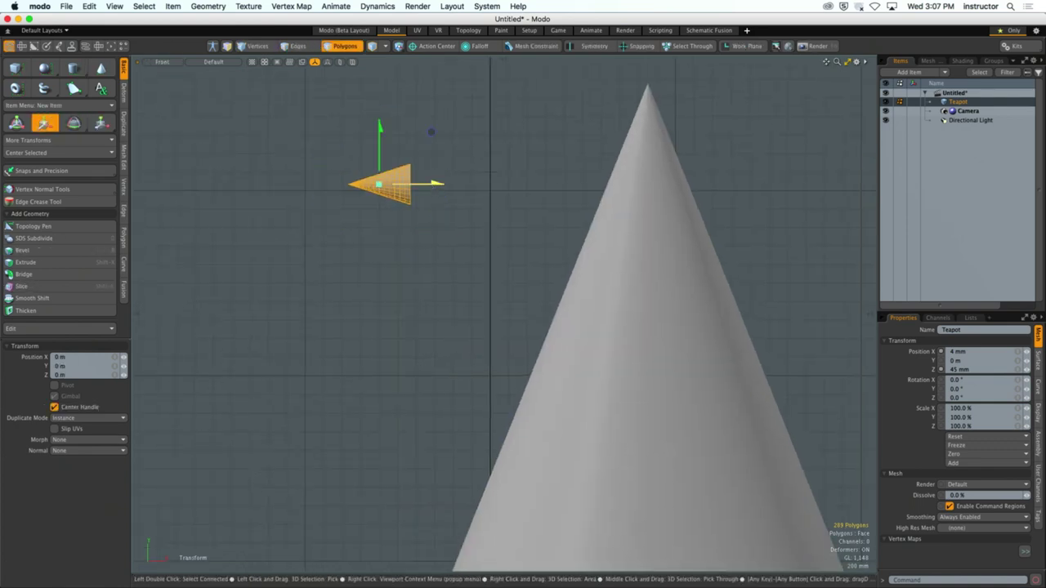
drag(434, 193, 636, 192)
alt+drag(630, 229, 557, 216)
key(3)
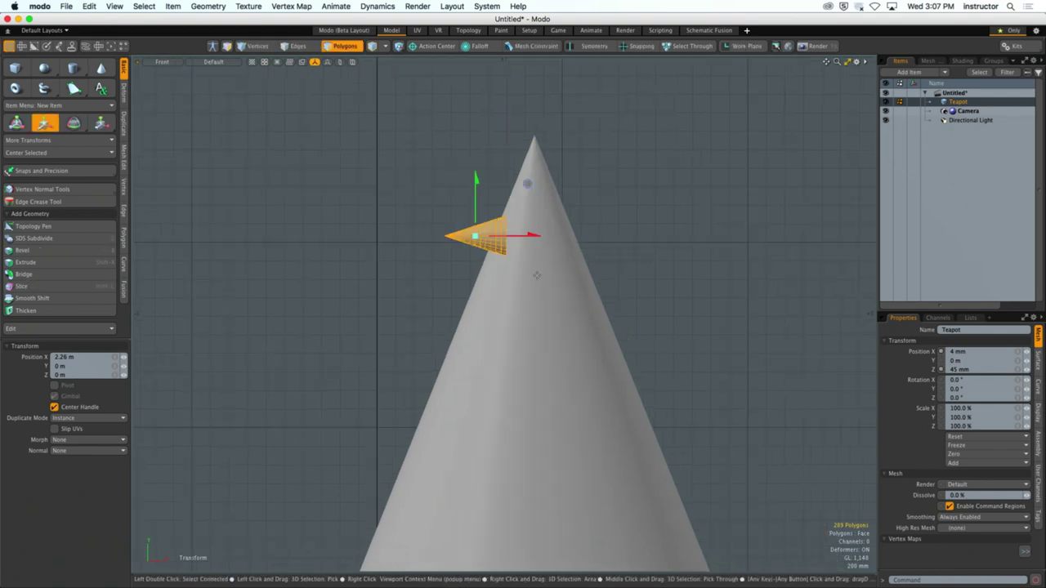
Center the small cone on the large one by moving it about -680 mm in Z, and lower it 460 mm in Y.
key(ctrl+space)
click(531, 245)
drag(466, 380, 465, 312)
key(ctrl+space)
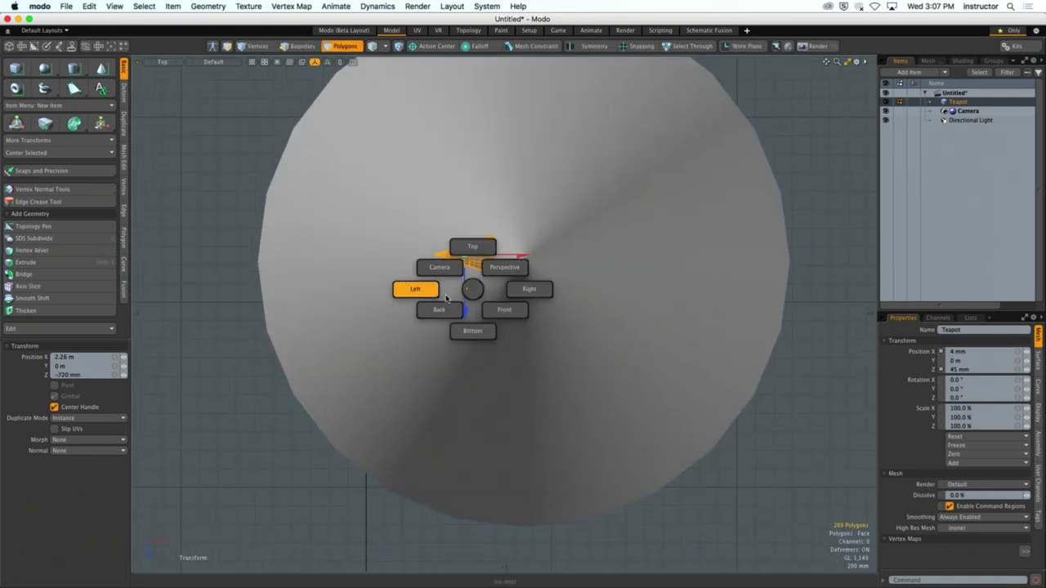
click(420, 290)
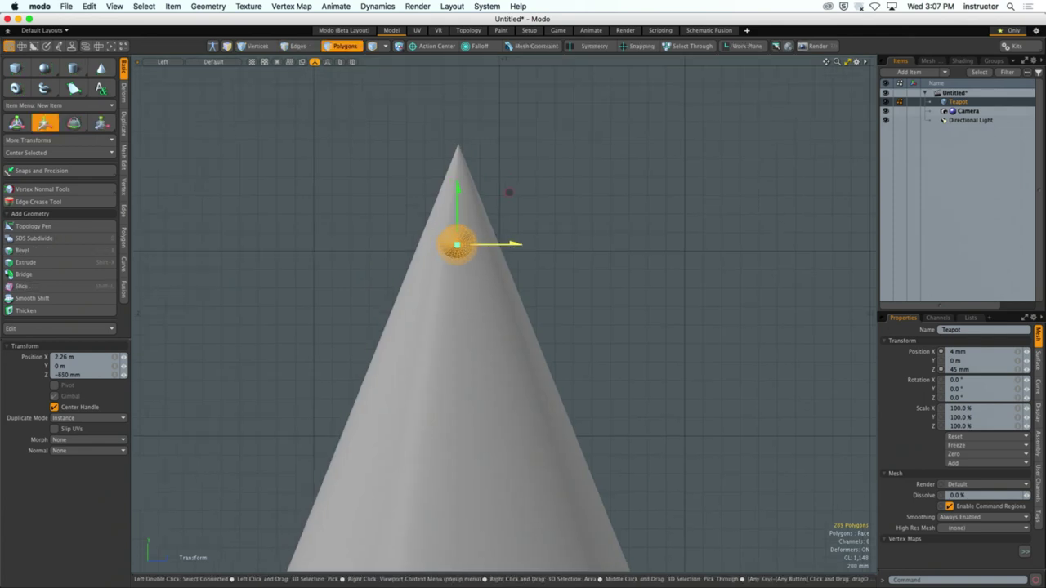
drag(507, 193, 506, 235)
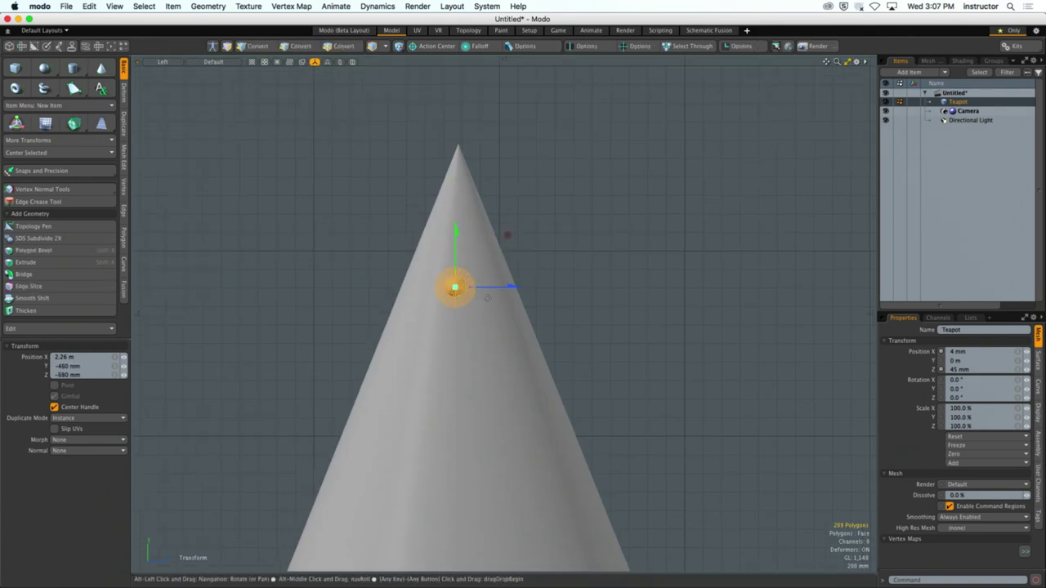
Tilt the small cone about Z in the Front view so it stands out from the large cone's sloped side.
alt+drag(481, 280, 537, 288)
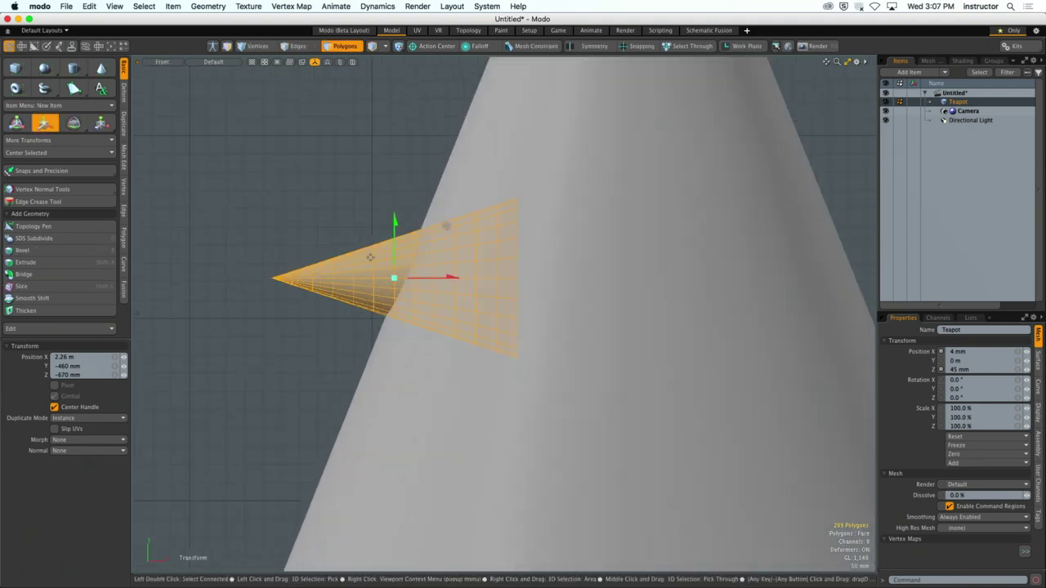
scroll(409, 204, down, 3)
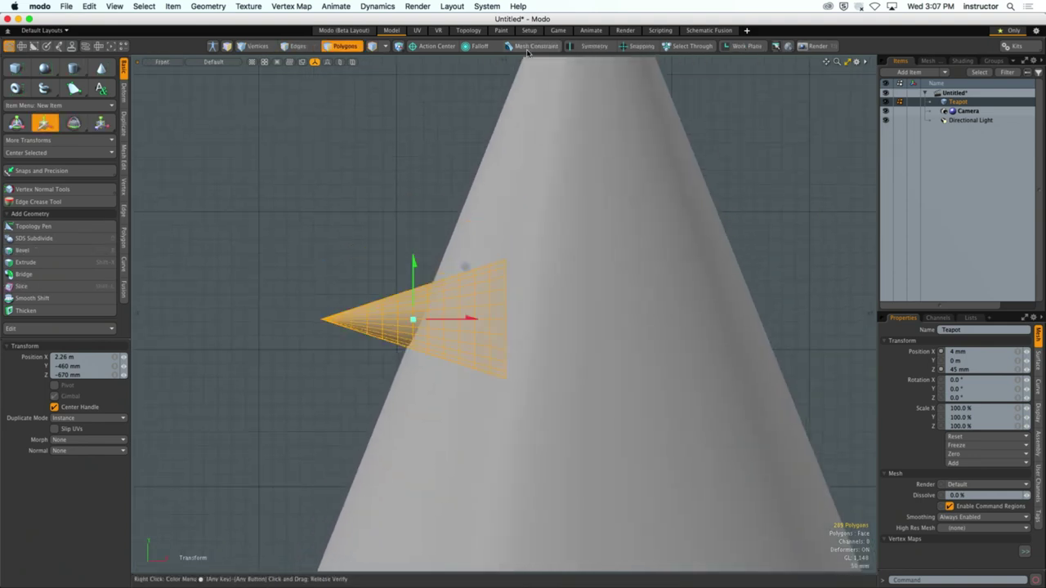
scroll(460, 257, down, 1)
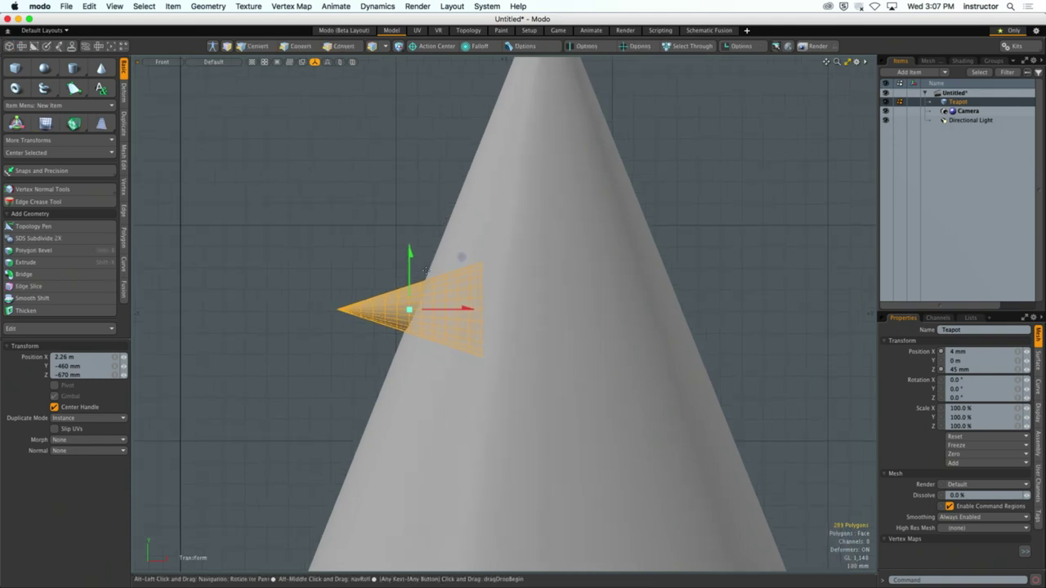
key(e)
drag(427, 245, 452, 242)
key(space)
Delete the tilted small cone from the large cone's side.
click(417, 210)
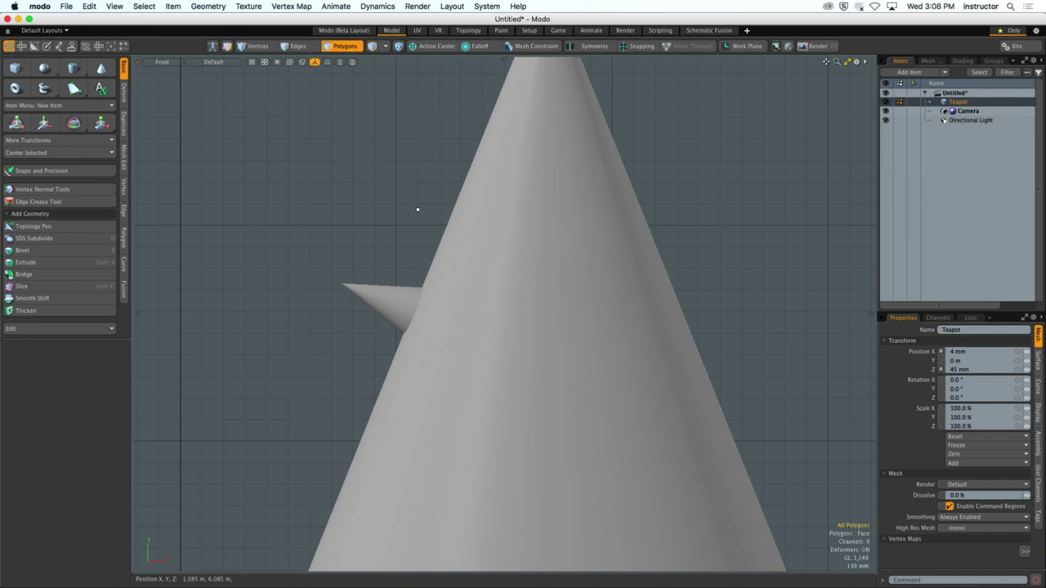
double_click(393, 292)
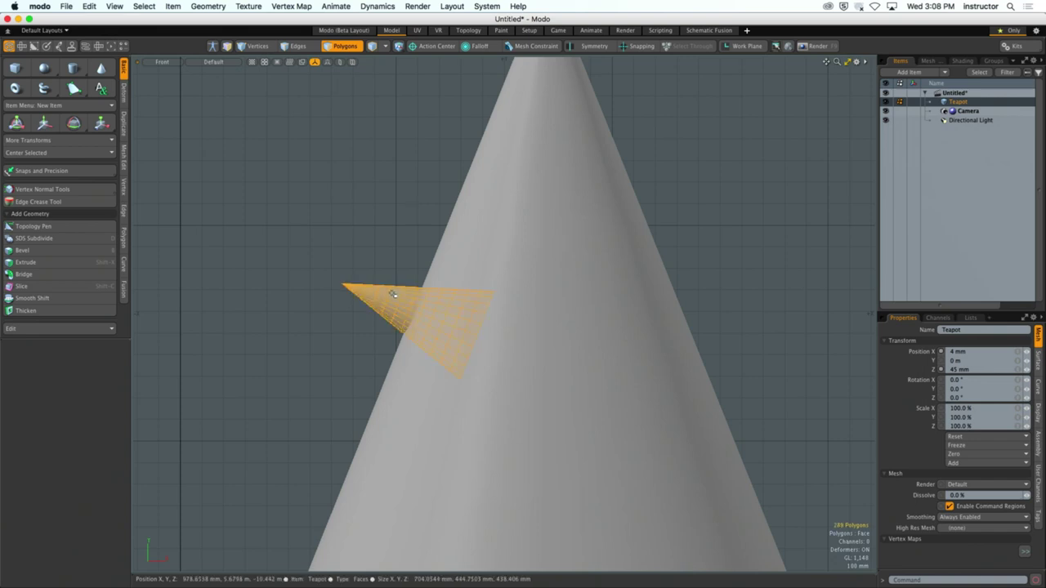
key(Delete)
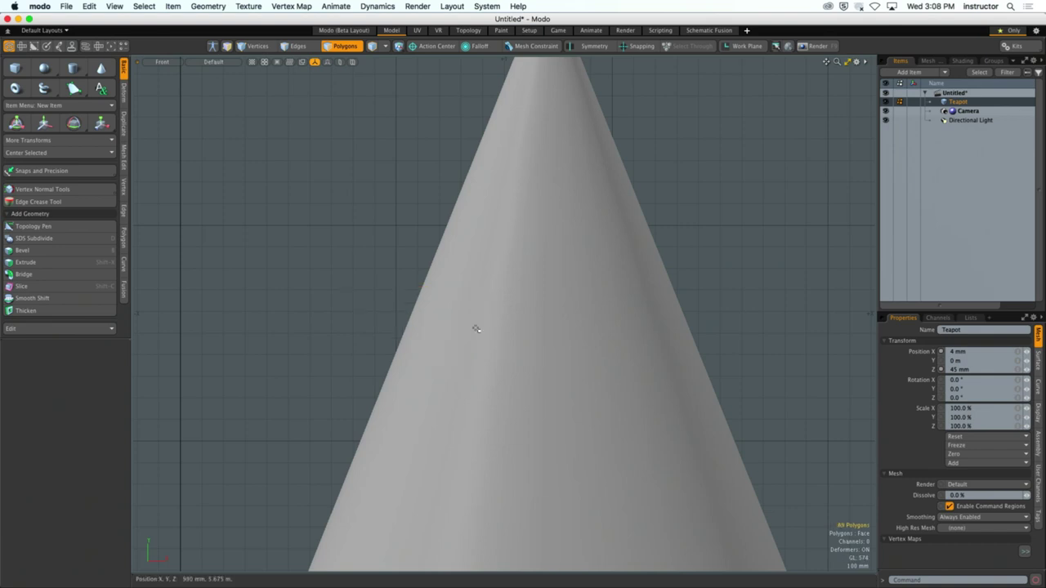
Select one polygon on the large cone's upper side and align the work plane to it.
click(534, 318)
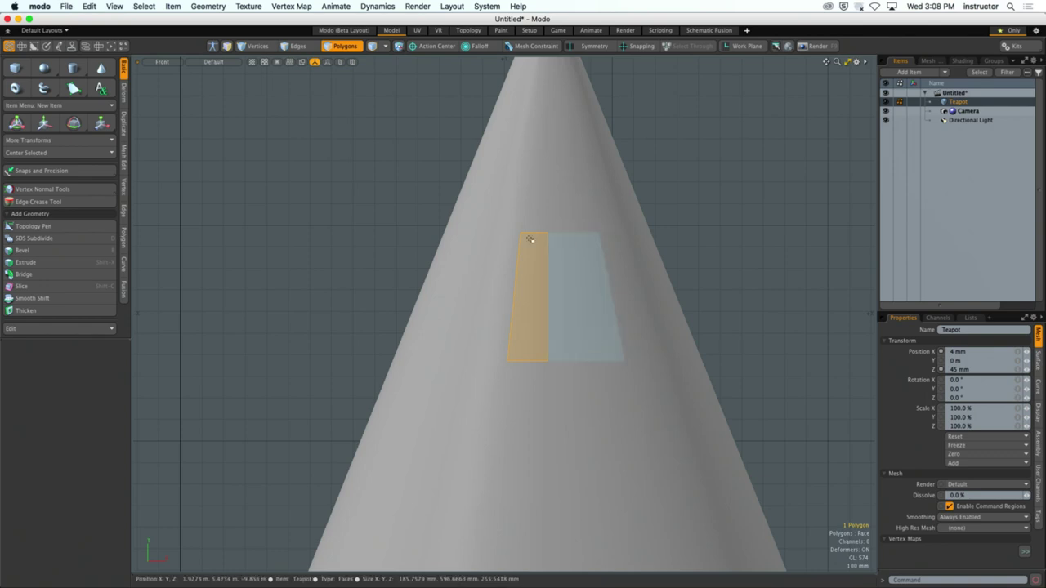
alt+drag(621, 245, 635, 204)
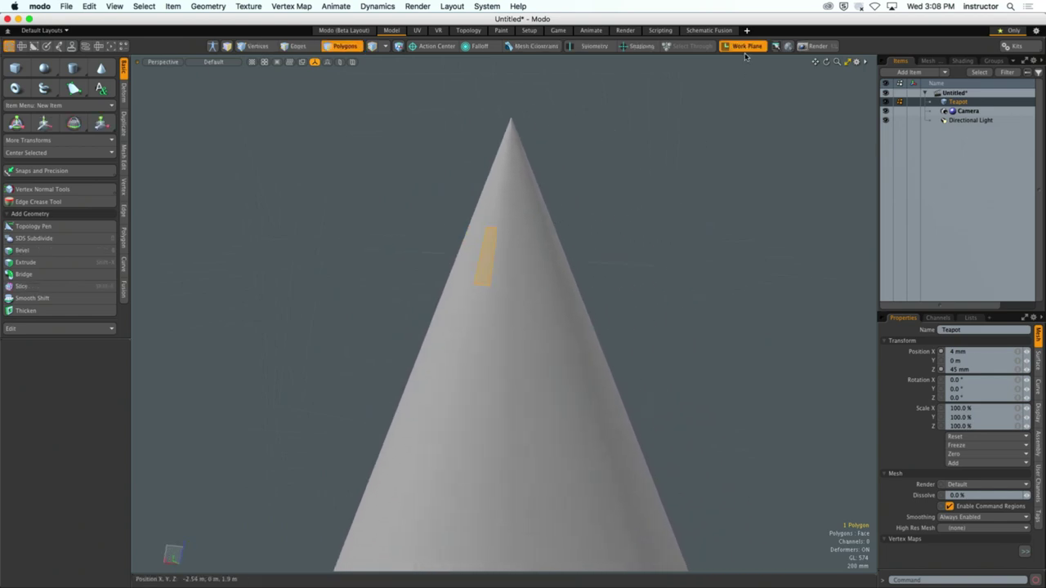
scroll(528, 212, up, 5)
alt+drag(584, 236, 502, 257)
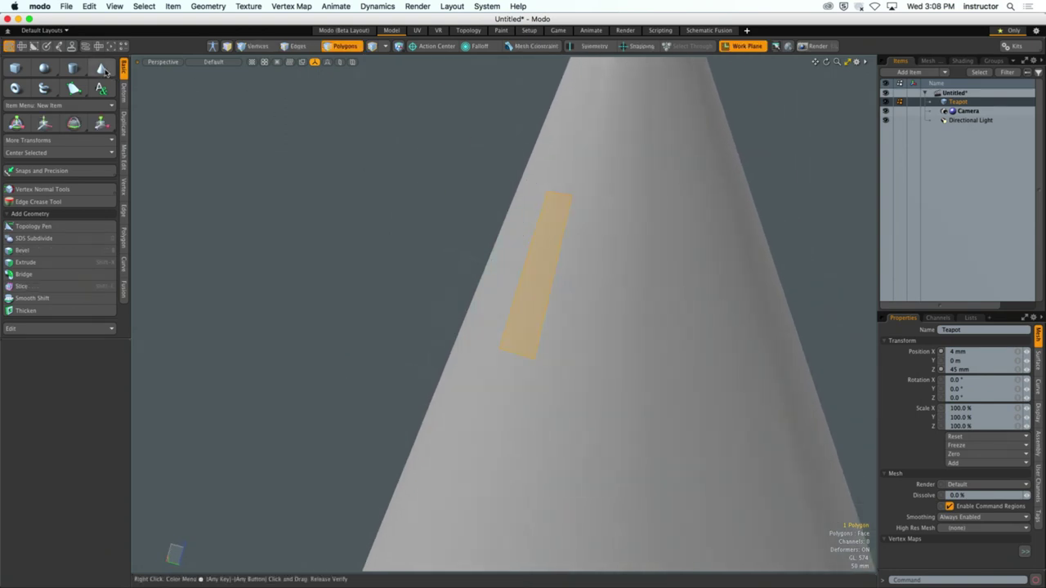
Draw a small cone on the large cone's surface at the selected polygon, using the aligned work plane.
click(100, 68)
alt+drag(515, 299, 606, 290)
key(q)
Select the full ring of polygons around the large cone at the small cone's height to check the polygon count.
click(527, 278)
key(3)
key(l)
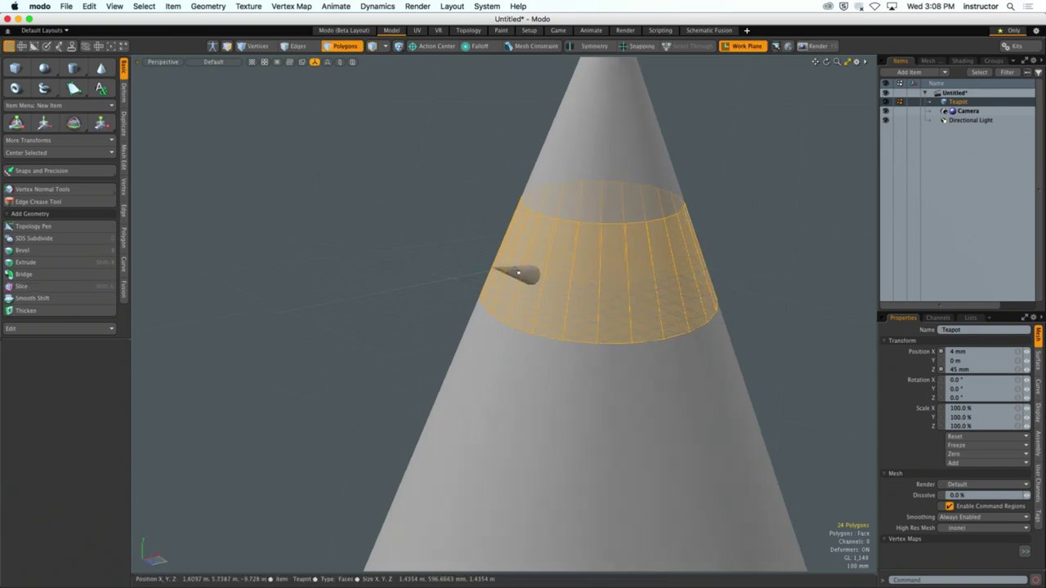
Radial-array the small cone around the large cone with a count of 24 about the Y axis, using Origin as the action center.
double_click(518, 271)
click(123, 124)
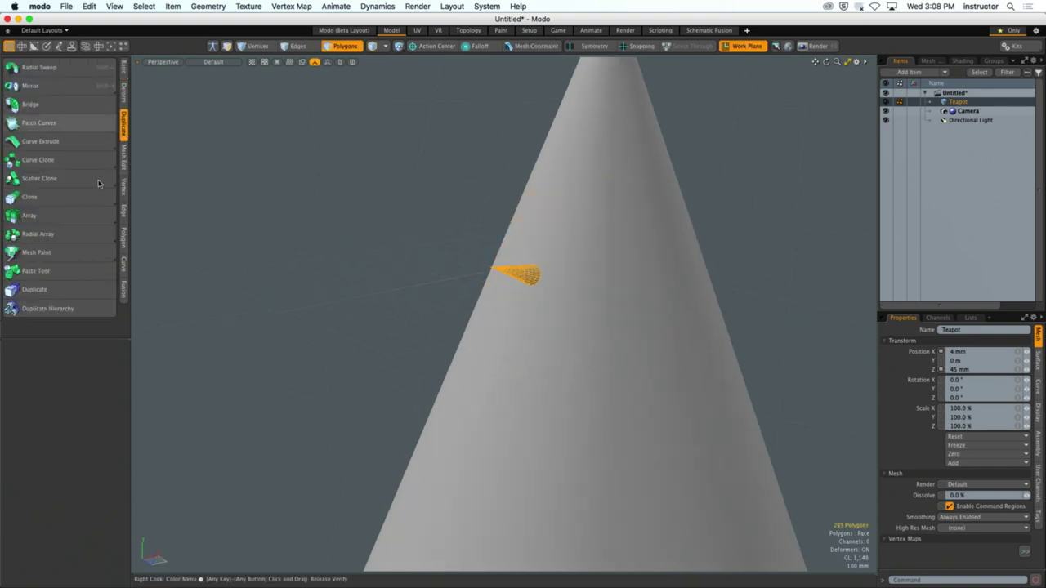
click(70, 235)
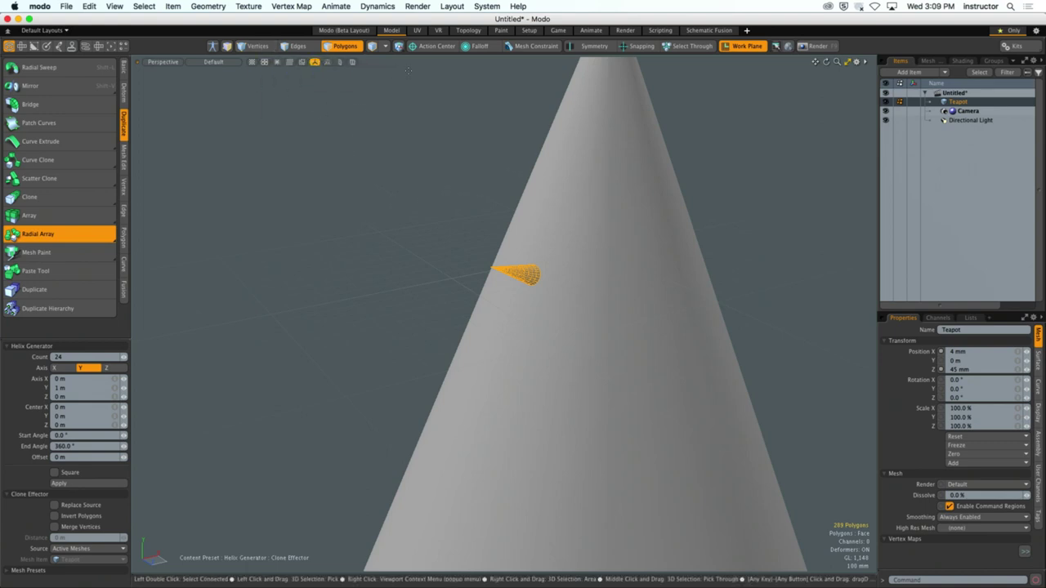
click(431, 46)
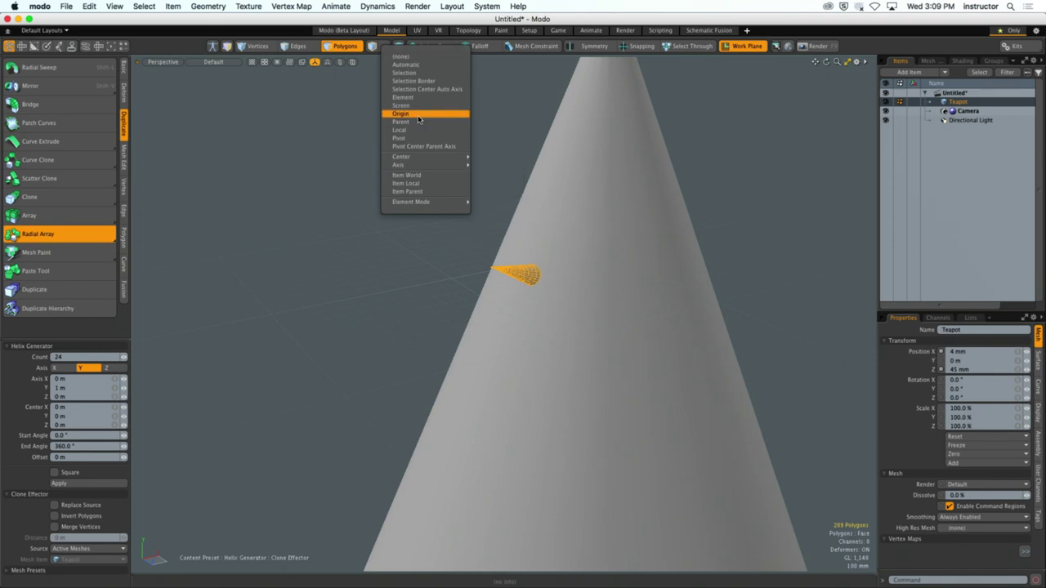
click(418, 118)
key(space)
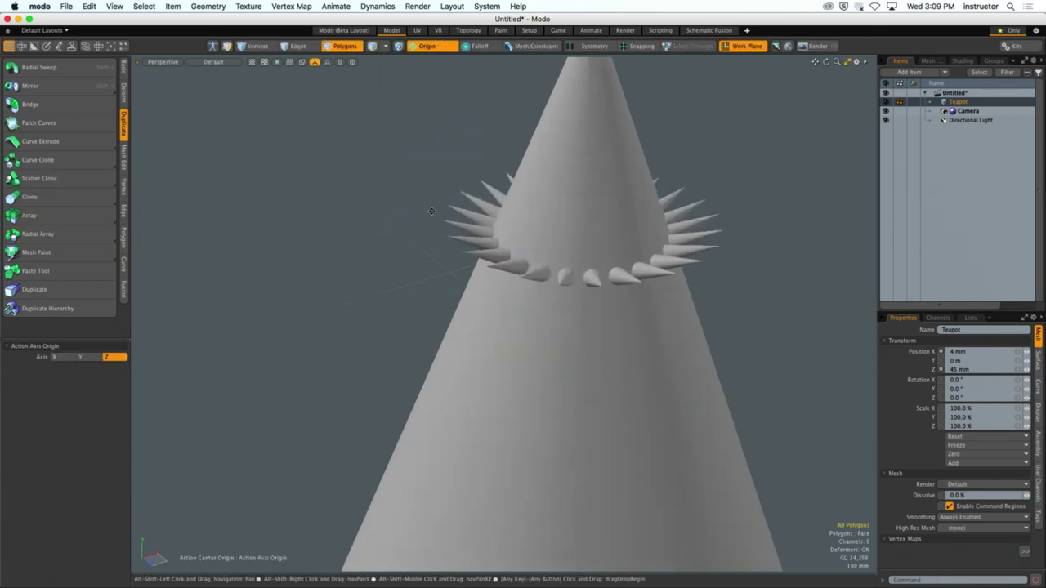
Turn off the aligned work plane so it returns to its default orientation.
alt+drag(431, 211, 406, 196)
click(748, 46)
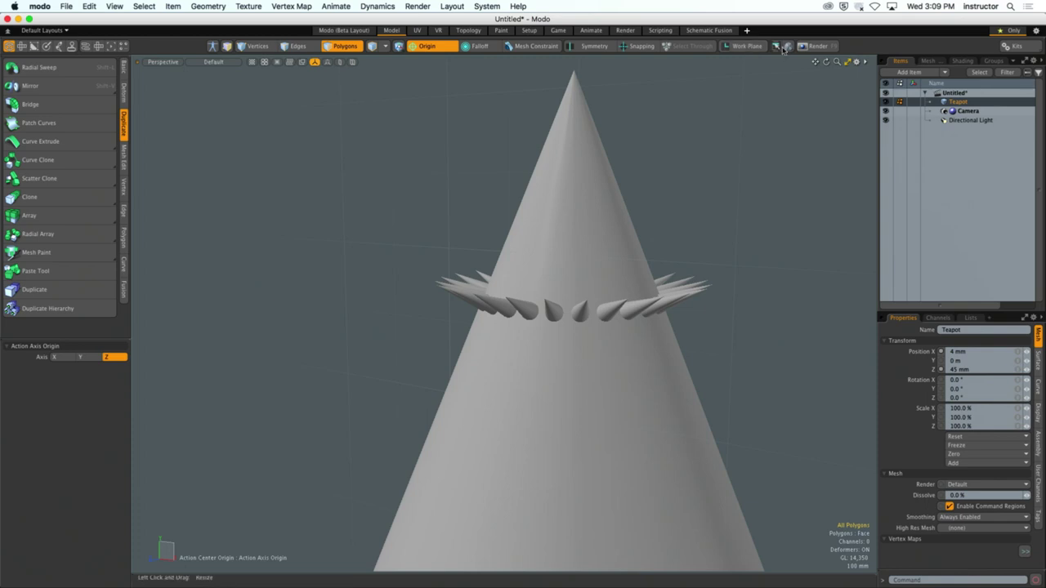
Examine the ring of small cones from several angles in the Perspective and Front views, checking how individual cones follow the large cone's slope.
alt+drag(750, 82, 581, 297)
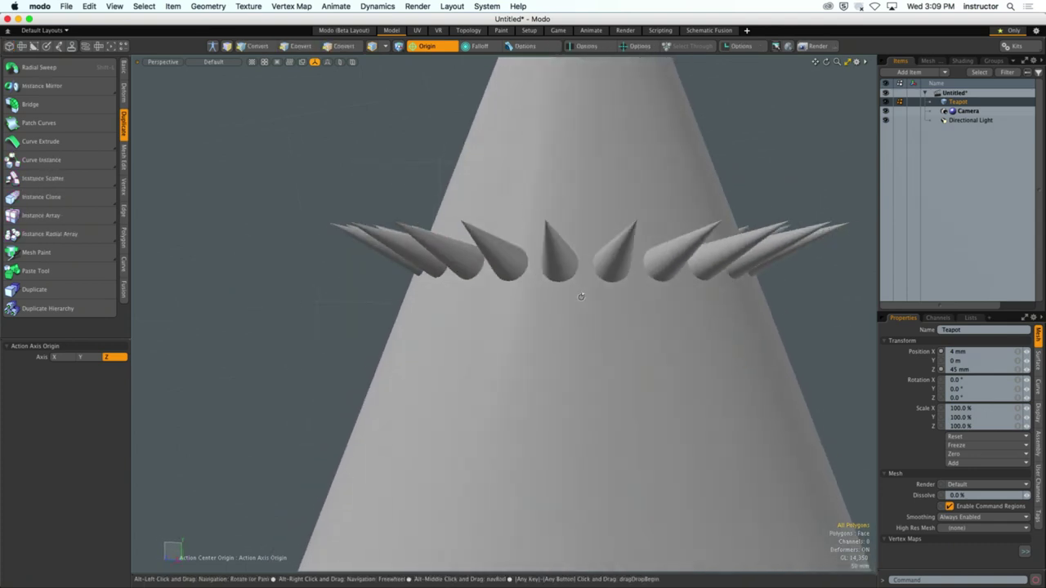
key(3)
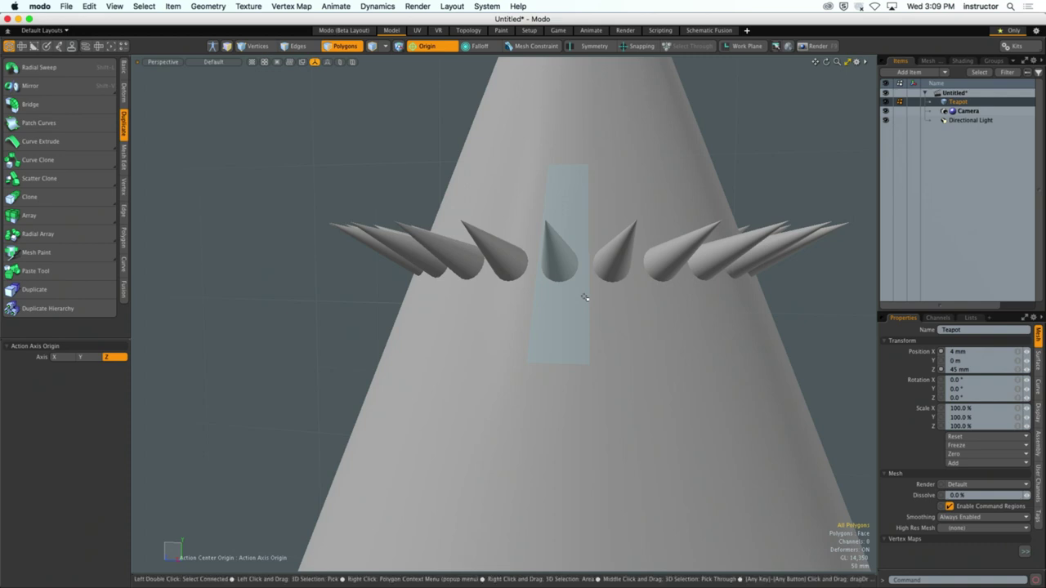
alt+drag(585, 290, 596, 285)
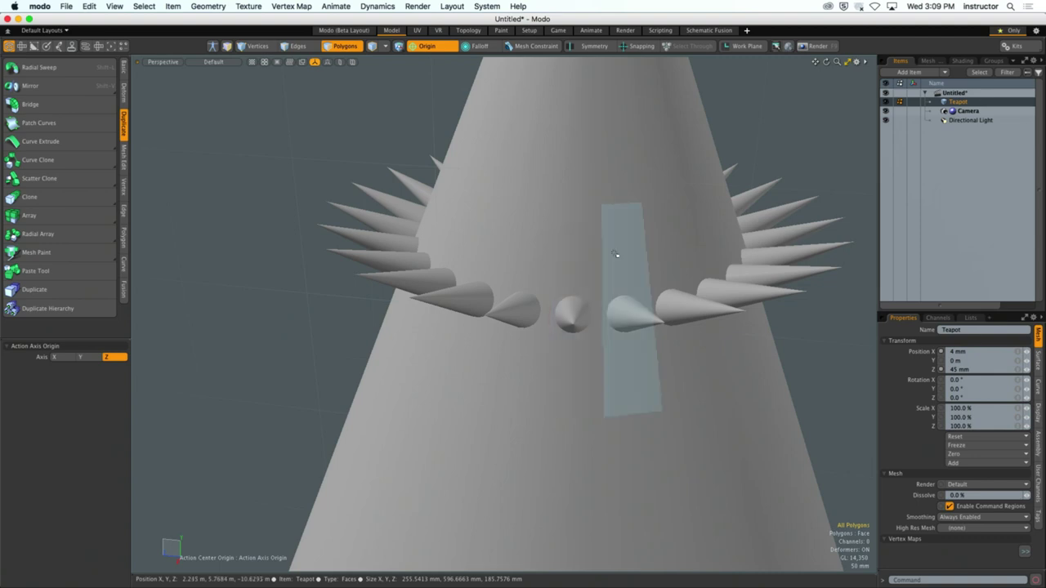
scroll(590, 276, down, 3)
alt+drag(590, 276, 481, 237)
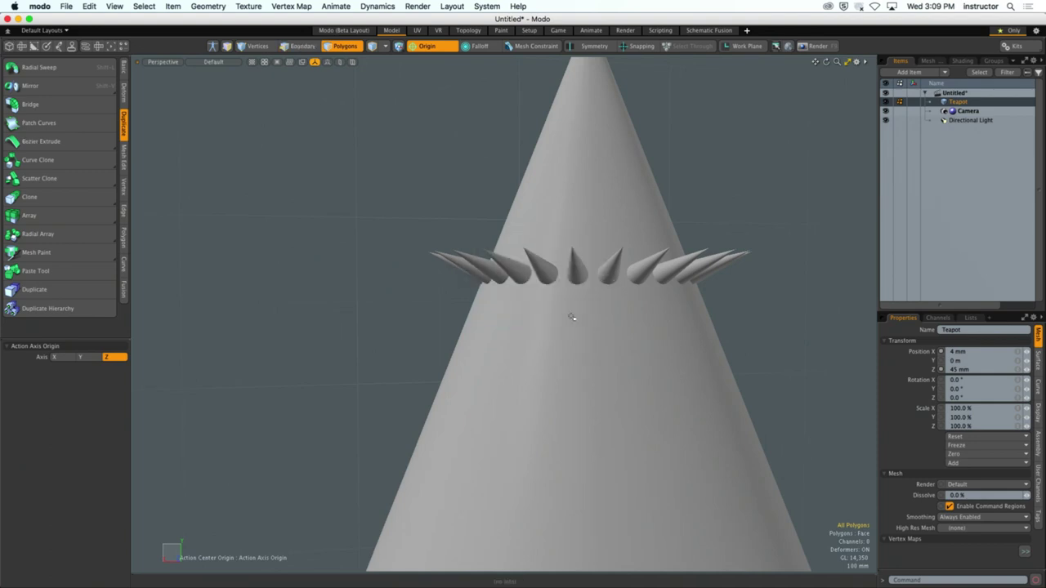
ctrl+alt+drag(569, 318, 564, 319)
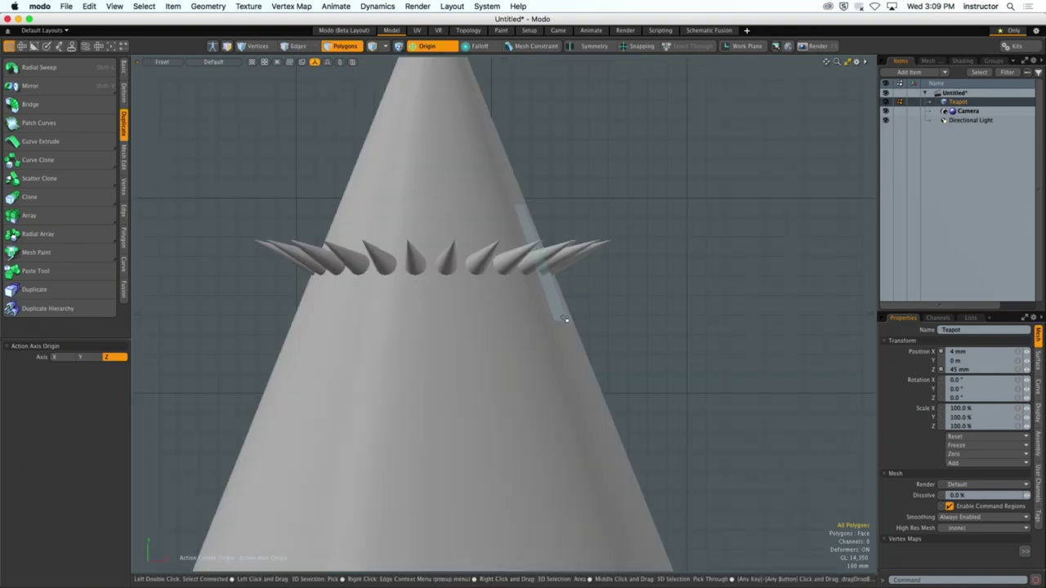
click(414, 266)
double_click(450, 261)
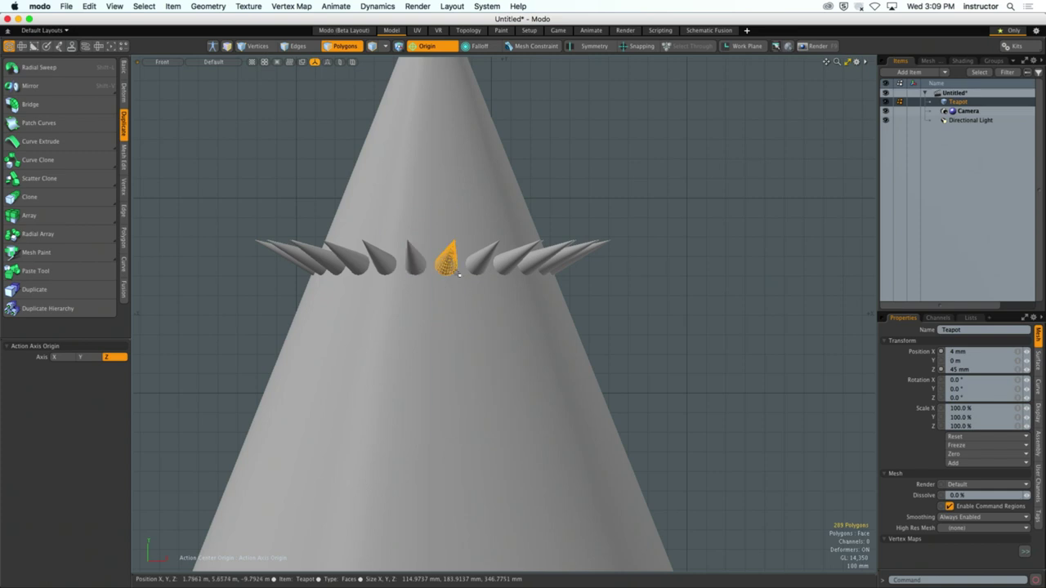
key(ctrl+space)
click(577, 272)
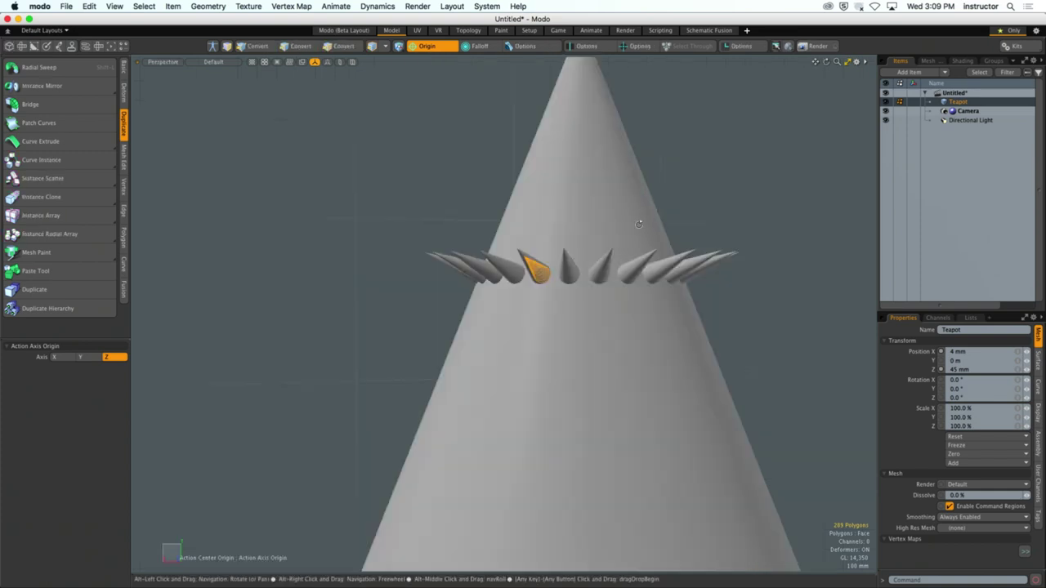
alt+drag(577, 272, 573, 98)
click(692, 234)
Delete the large cone together with its ring of small cones.
scroll(655, 253, down, 6)
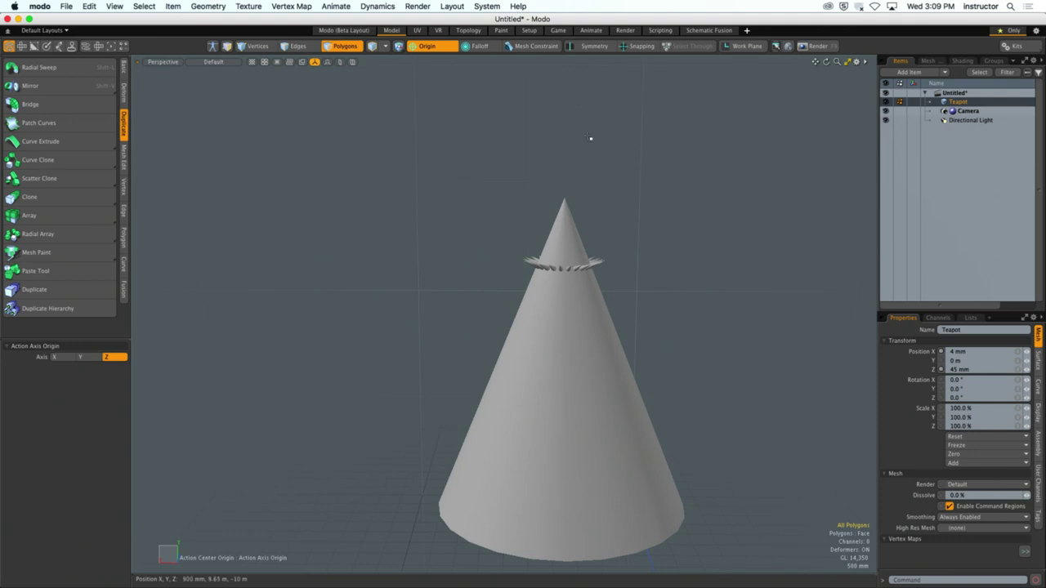
scroll(554, 170, down, 3)
drag(406, 114, 653, 364)
key(Delete)
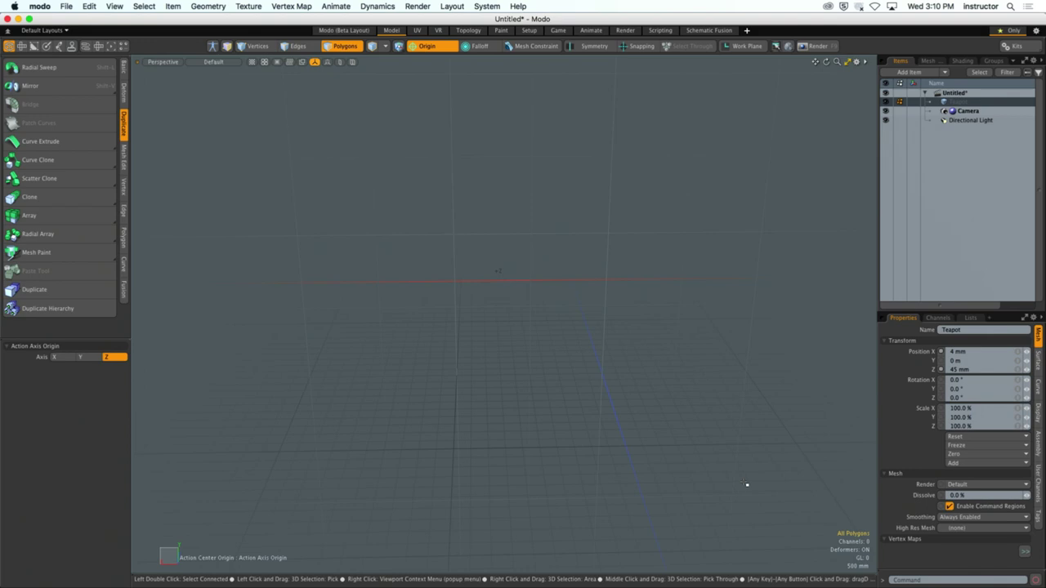
Draw a flat cylinder disc along the Z axis above the grid, with radii of about 3.56 m in X and 3.16 m in Y.
click(124, 70)
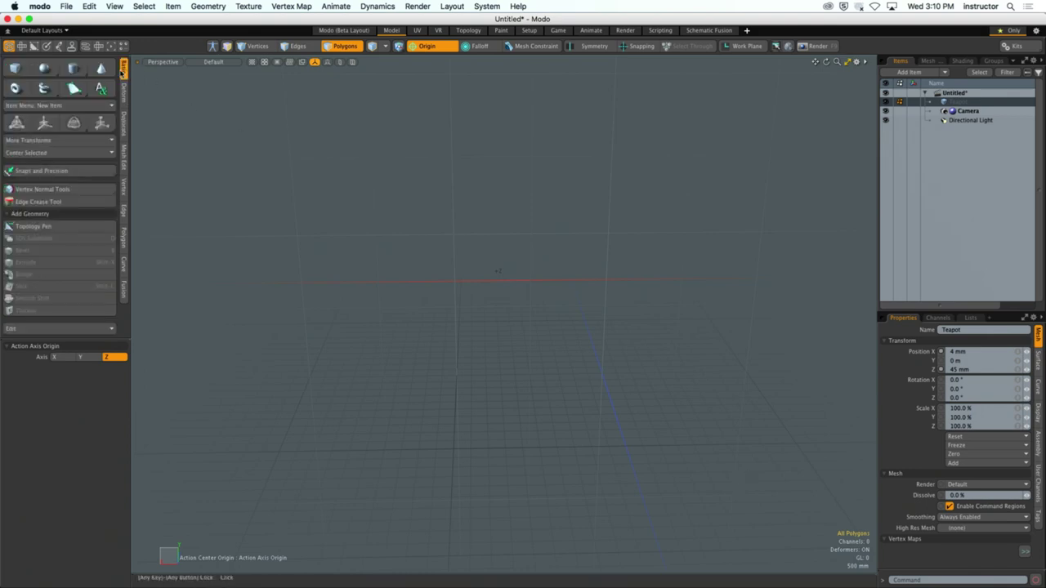
click(73, 68)
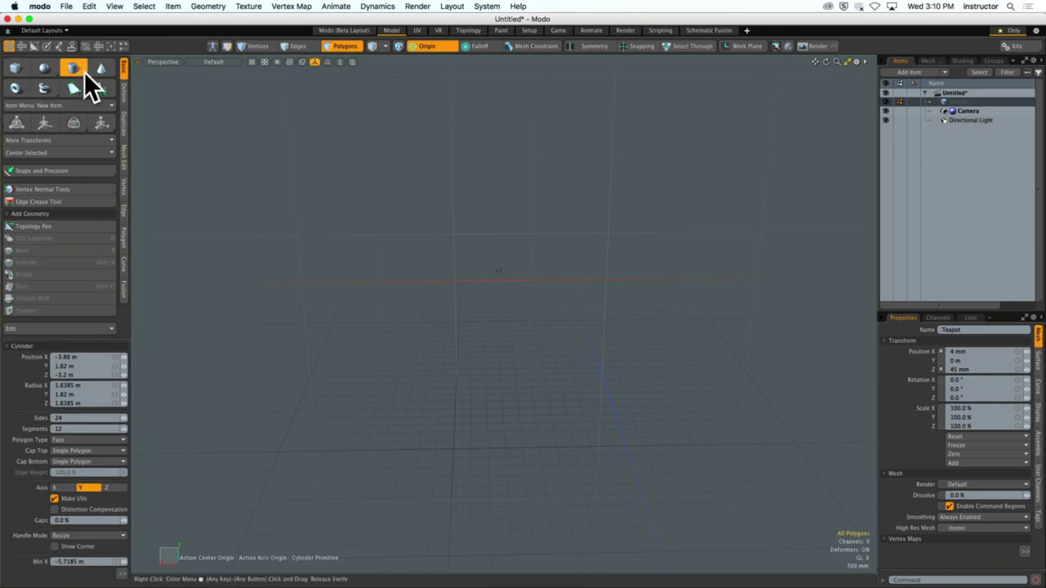
drag(422, 189, 524, 266)
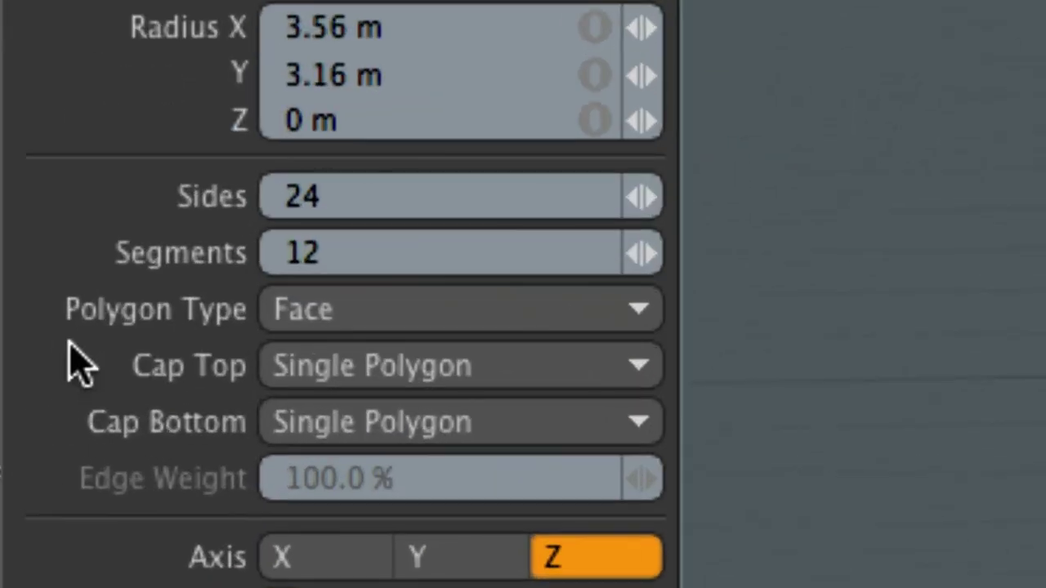
Match the disc's Y radius to its X radius of 3.56 m and finish the cylinder.
click(434, 35)
key(super+c)
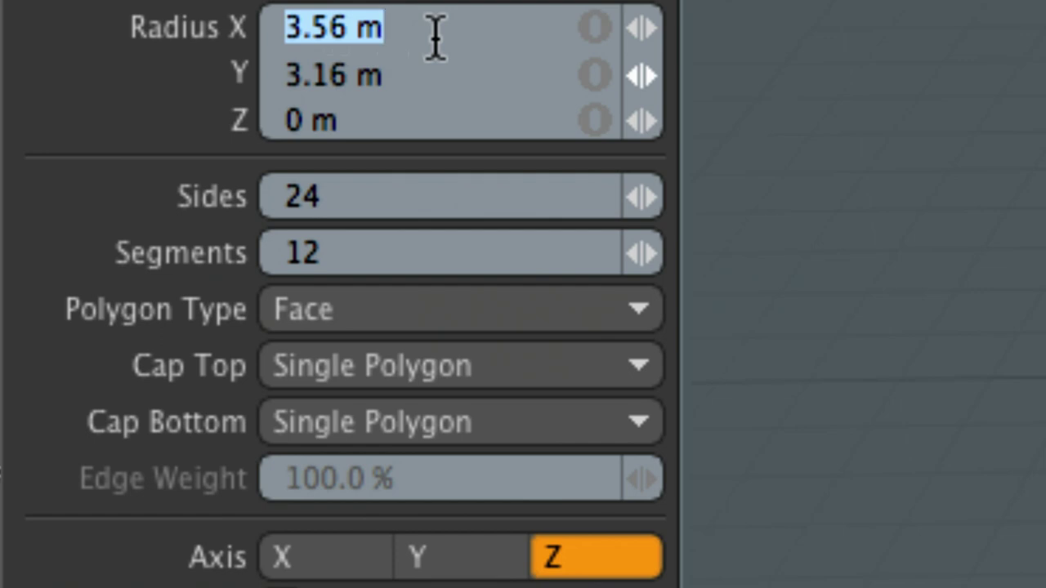
click(413, 73)
key(super+v)
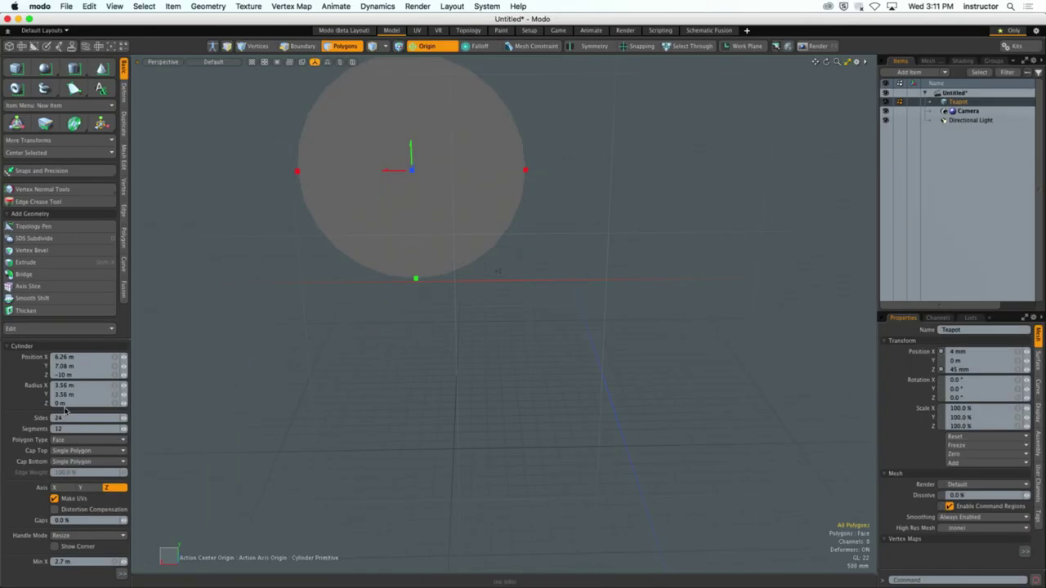
alt+drag(399, 307, 418, 377)
key(space)
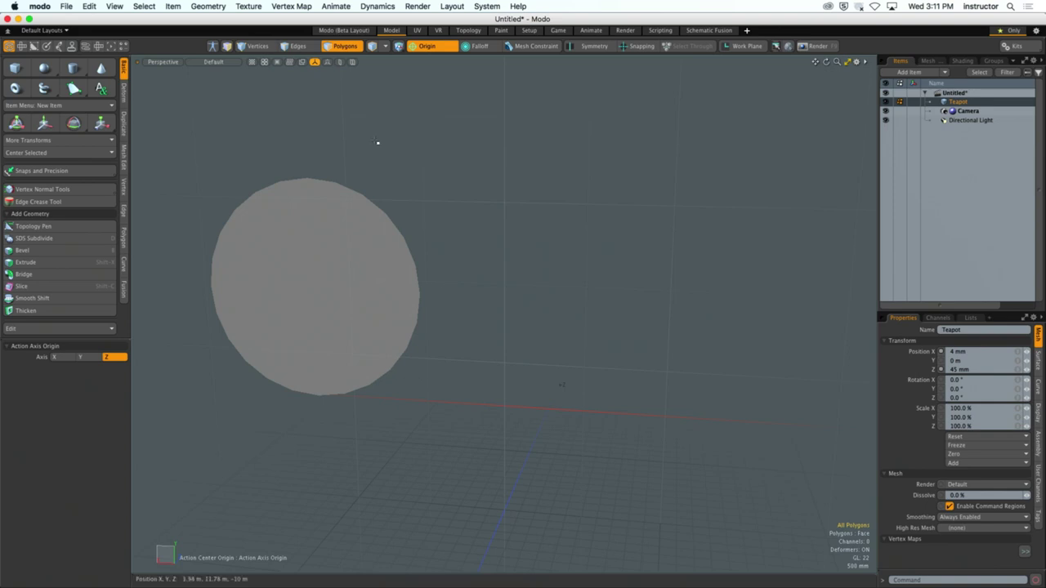
Draw a second, perfectly round flat disc from its center beside the first, with a radius of about 5.23 m.
click(72, 68)
alt+drag(506, 231, 635, 259)
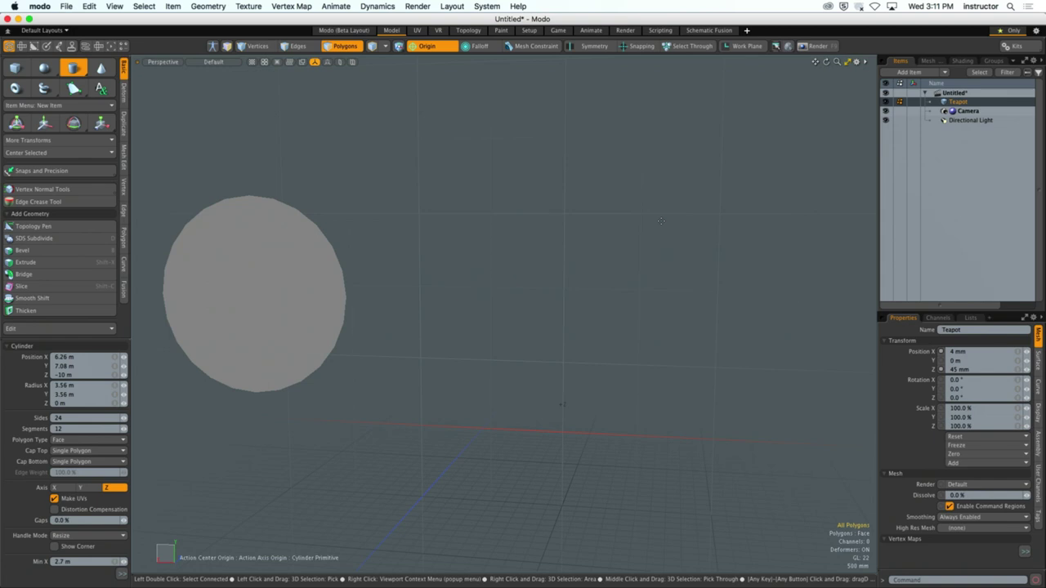
click(661, 221)
key(ctrl)
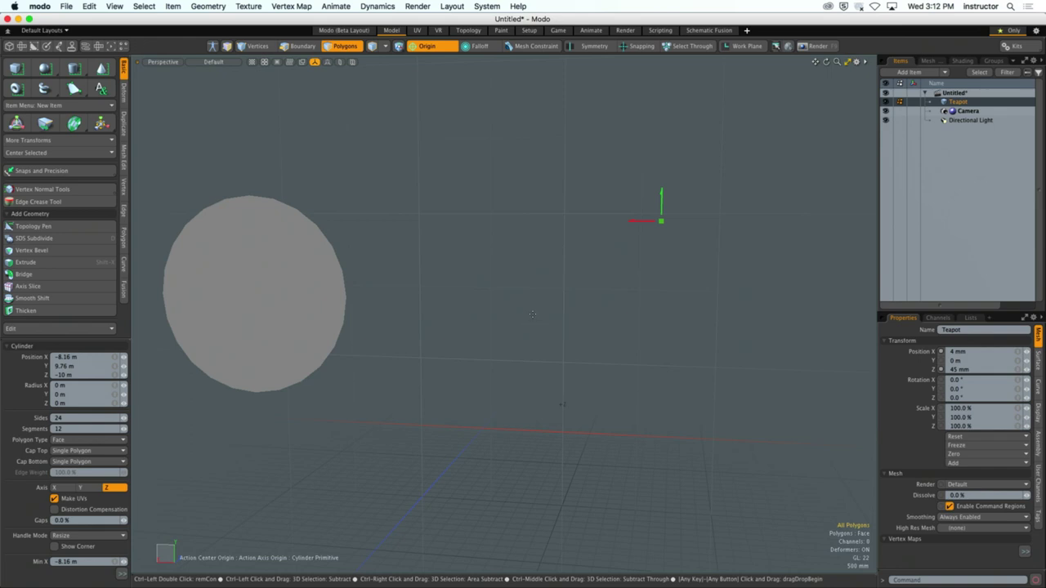
drag(532, 313, 523, 320)
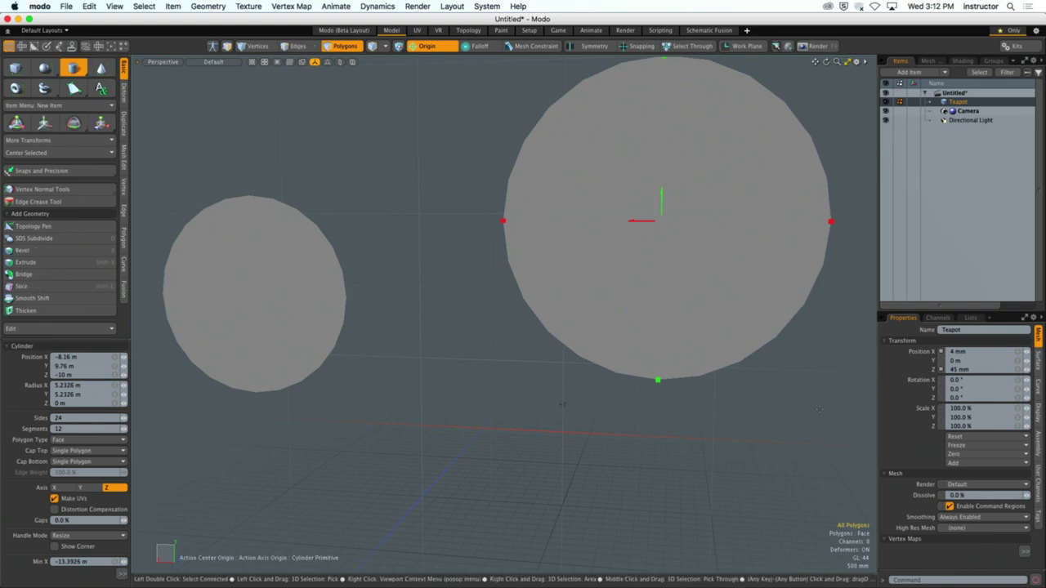
key(space)
Draw a third, perfectly round flat disc from its center beside the second, with a radius of about 4.74 m.
alt+shift+drag(794, 367, 302, 323)
click(72, 69)
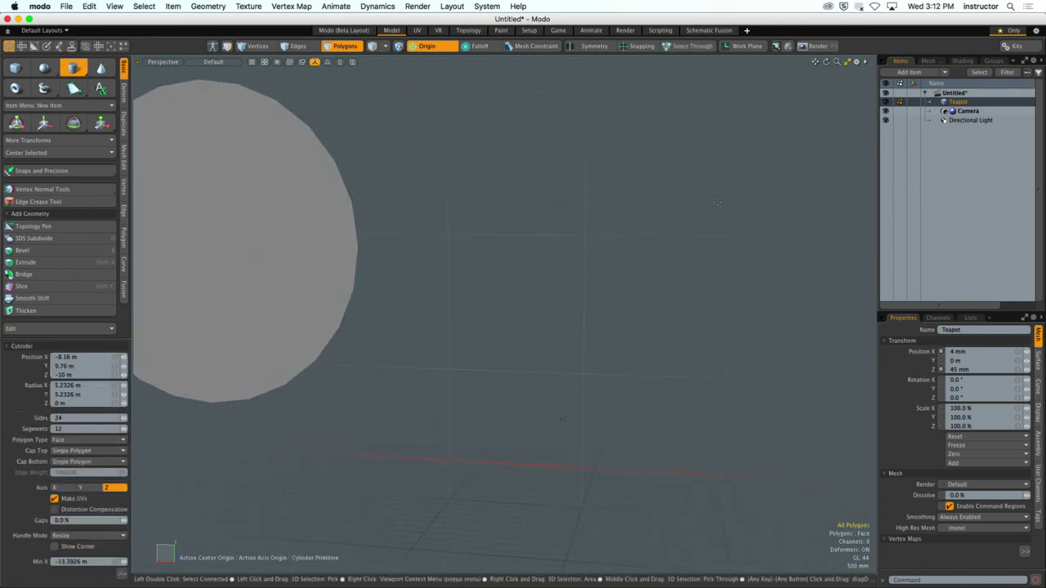
click(693, 185)
key(ctrl)
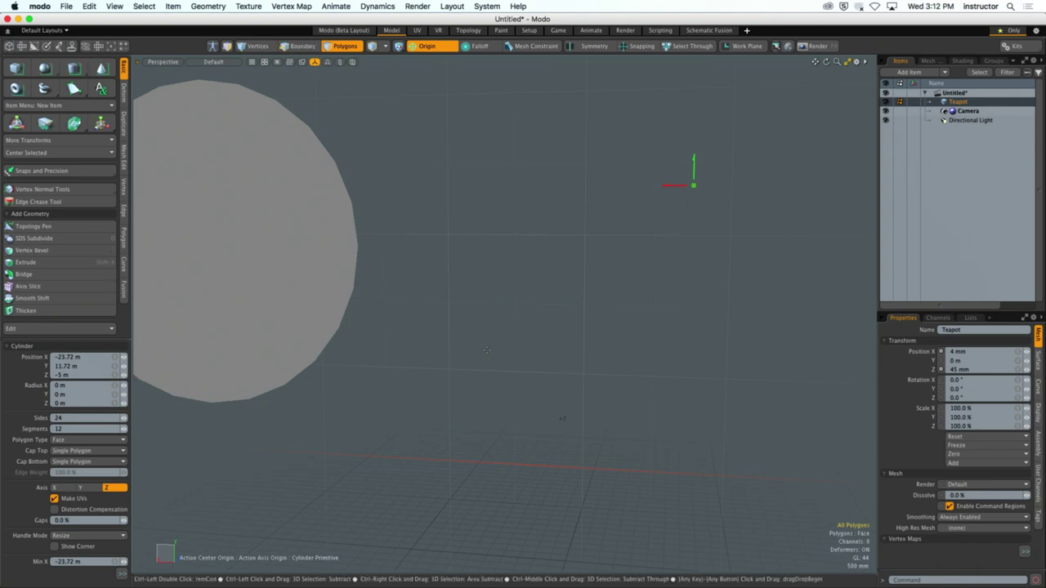
ctrl+drag(486, 350, 690, 322)
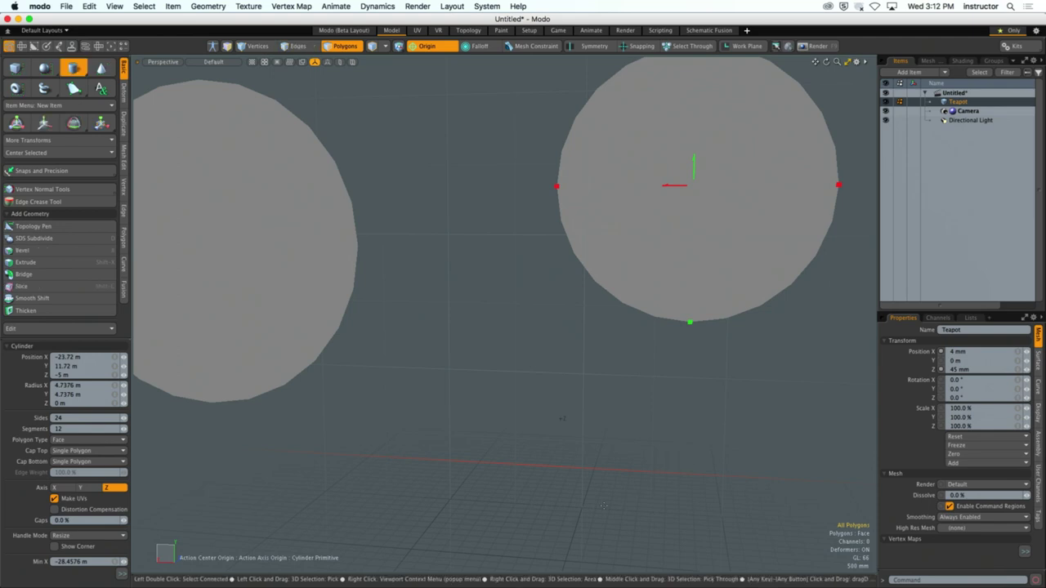
key(space)
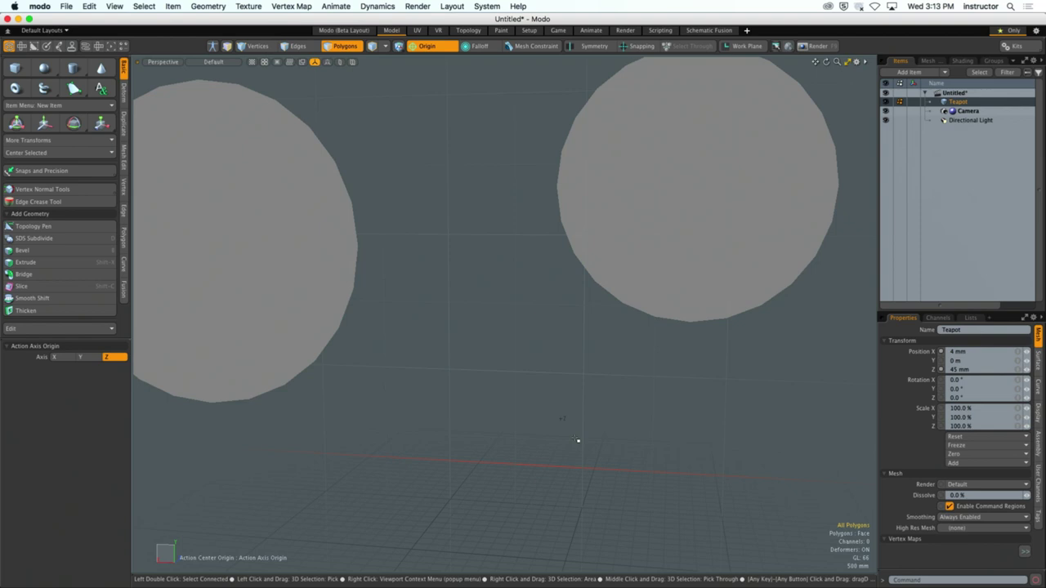
scroll(640, 275, down, 5)
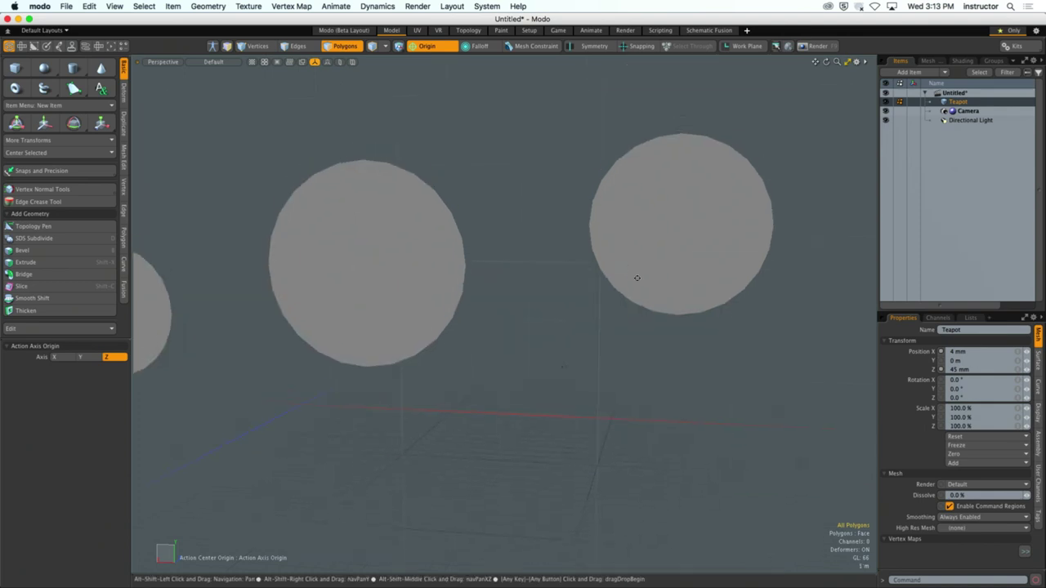
alt+drag(635, 280, 569, 297)
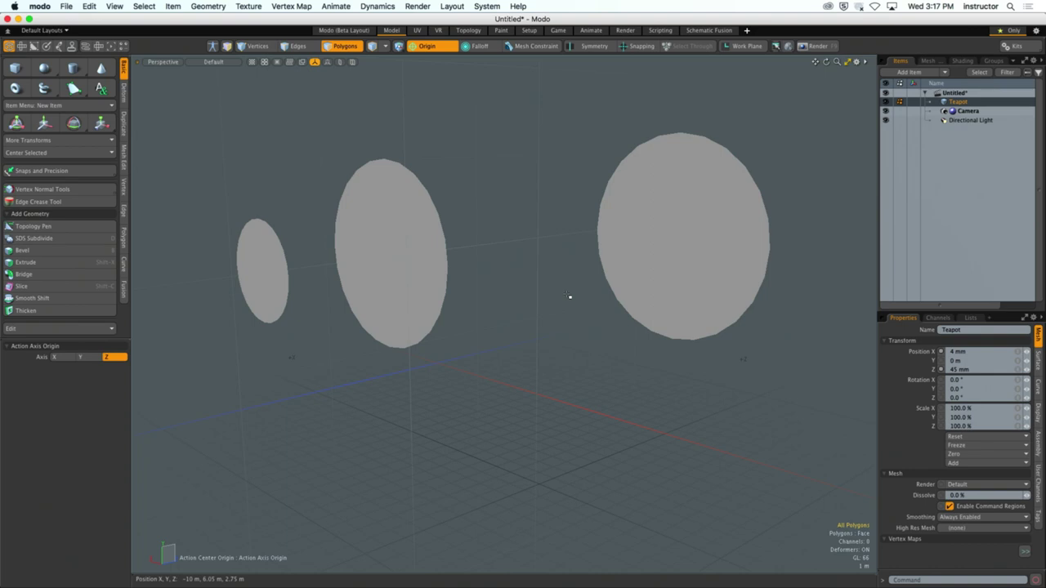
Switch to Finder, enlarge its window and open the Big Daddy drive.
mouse_move(246, 572)
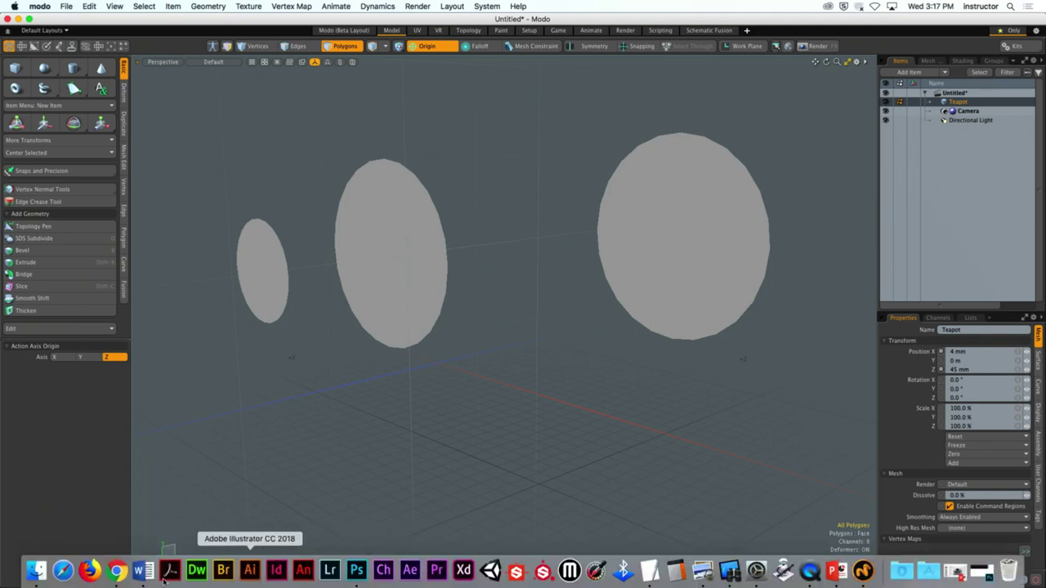
click(36, 570)
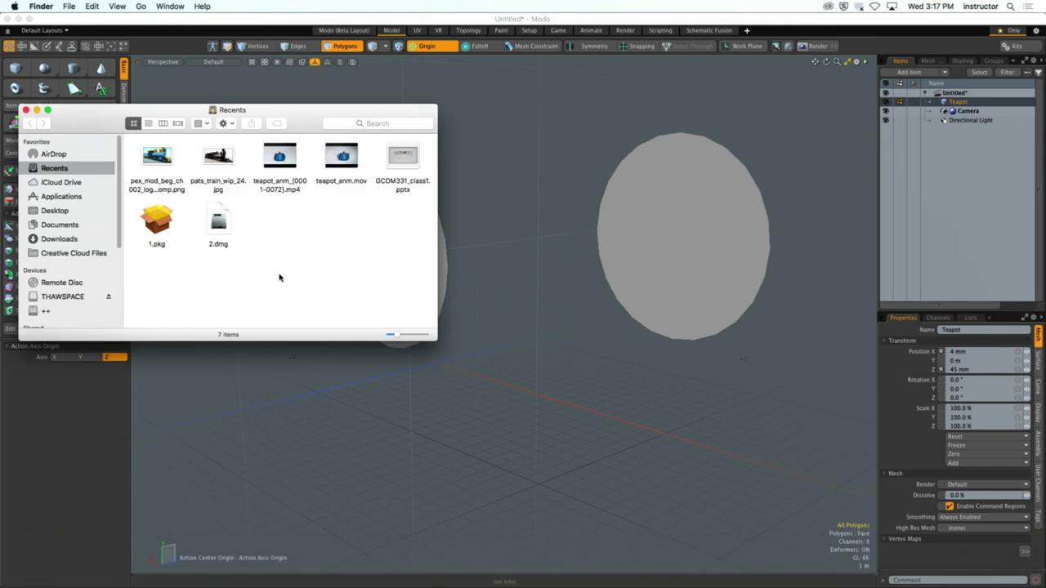
drag(93, 111, 300, 87)
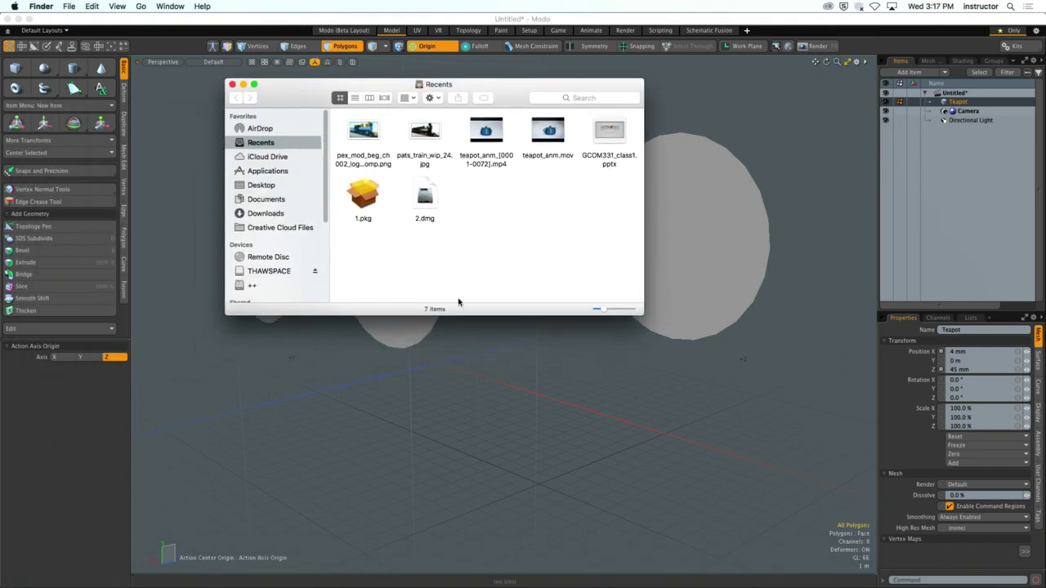
drag(642, 314, 859, 523)
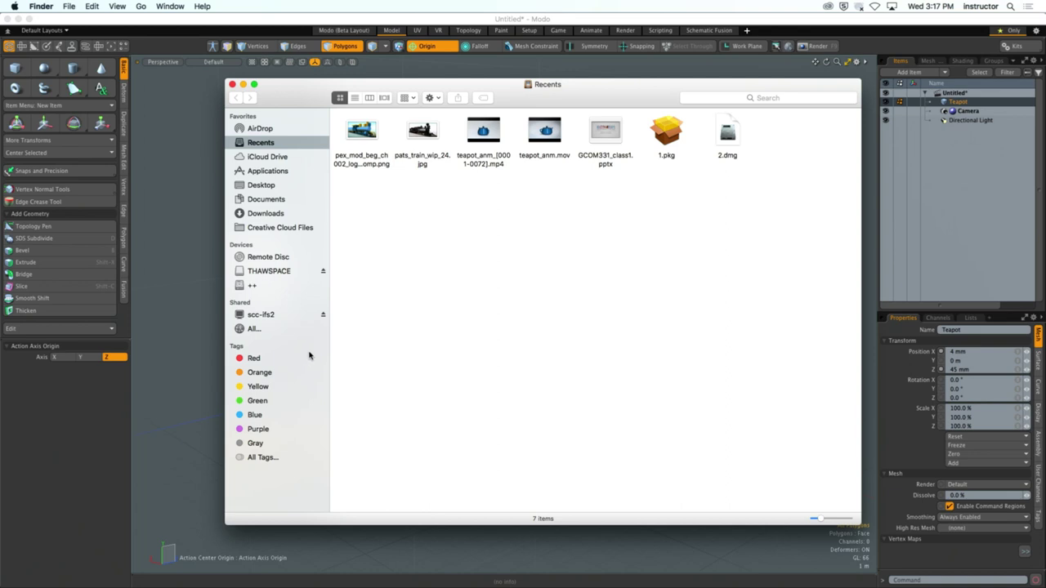
click(286, 301)
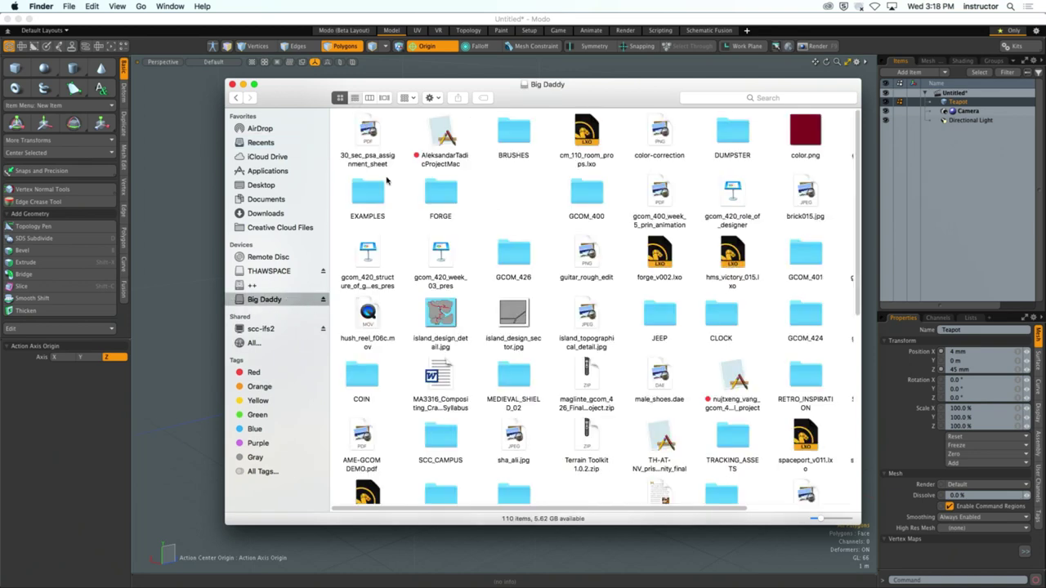
Show the Big Daddy drive's contents as a list, look through its folders and close the window.
key(super+2)
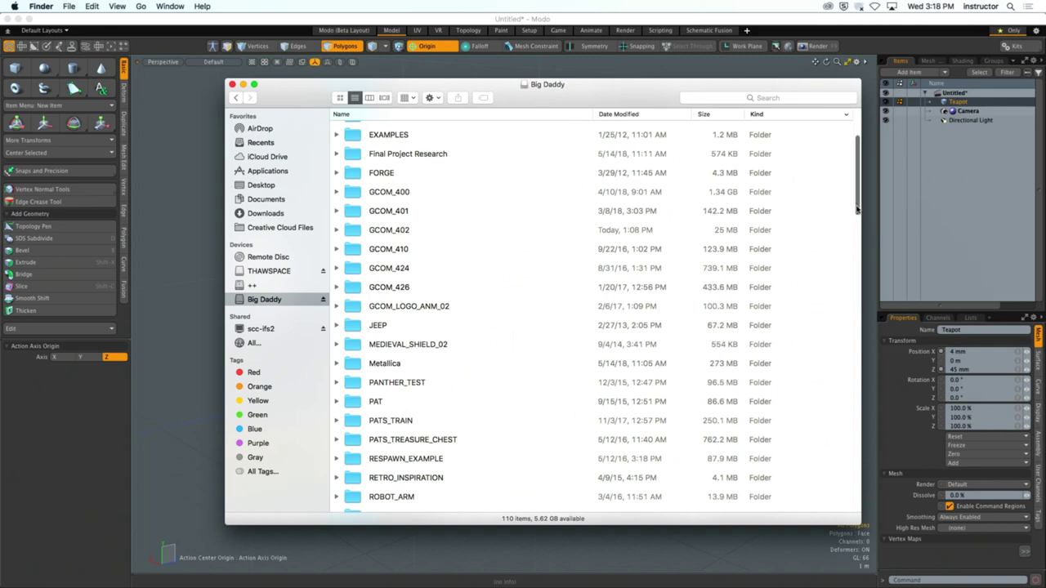
mouse_move(856, 209)
mouse_down()
mouse_move(858, 232)
mouse_move(855, 196)
mouse_up()
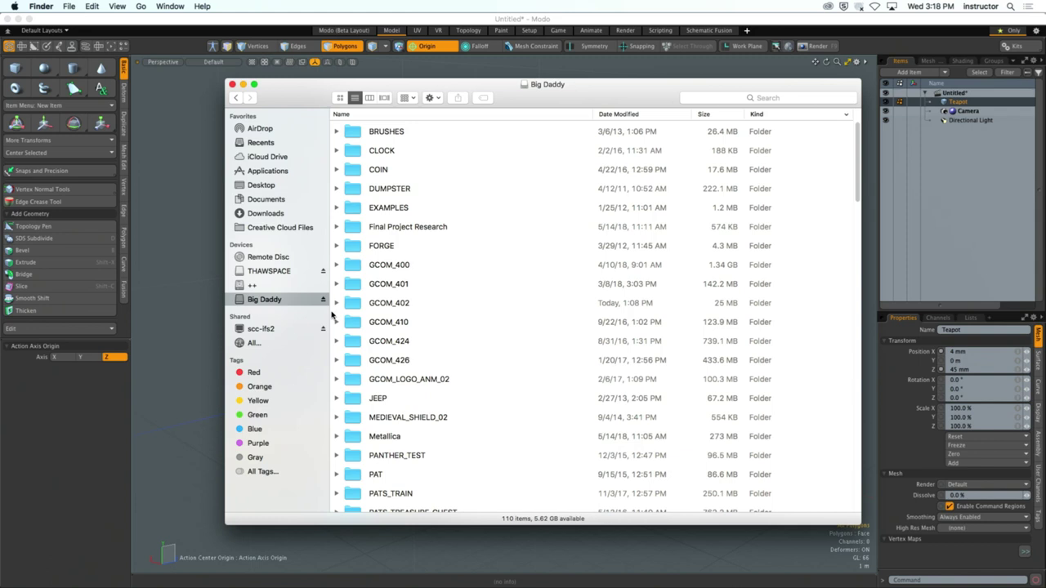
key(super+w)
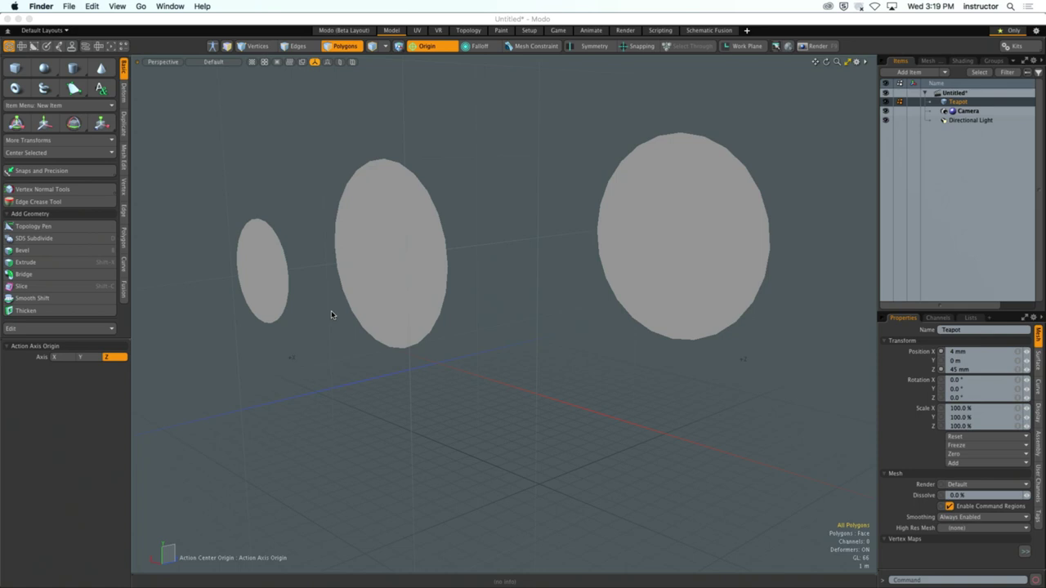
Reveal the desktop, copy hms_victory_015.lxo onto it from the Big Daddy drive and close the drive's window.
click(53, 23)
click(40, 6)
click(55, 70)
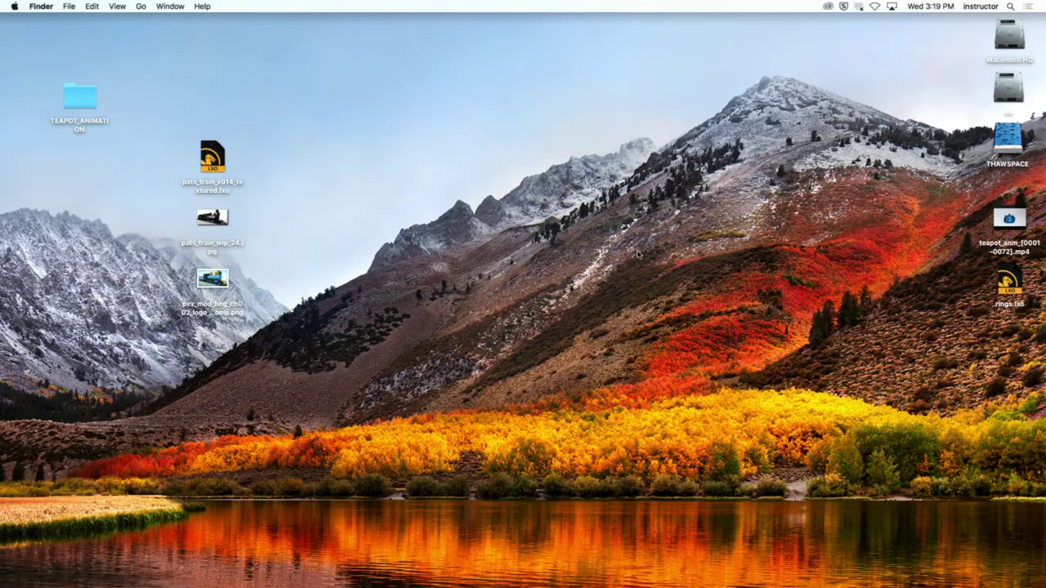
double_click(1010, 400)
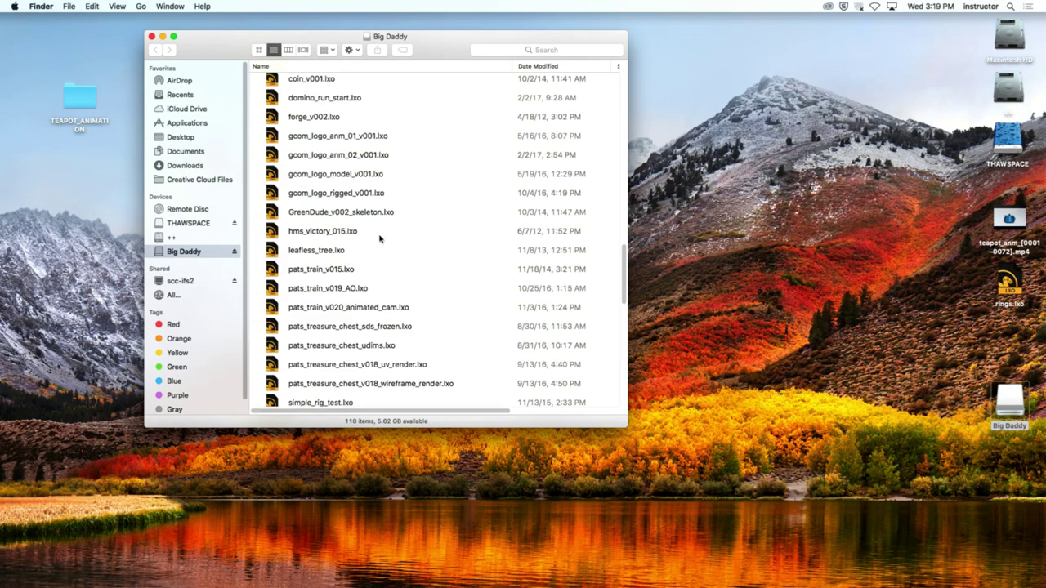
click(151, 37)
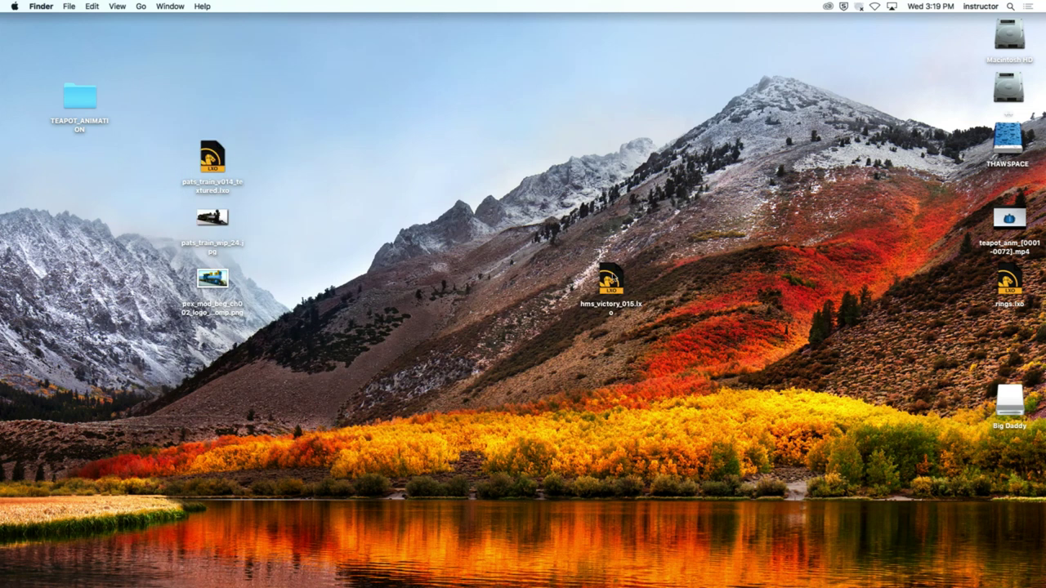
Switch to Modo and open hms_victory_015.lxo from the Desktop, declining to select alternates for all missing files.
click(853, 569)
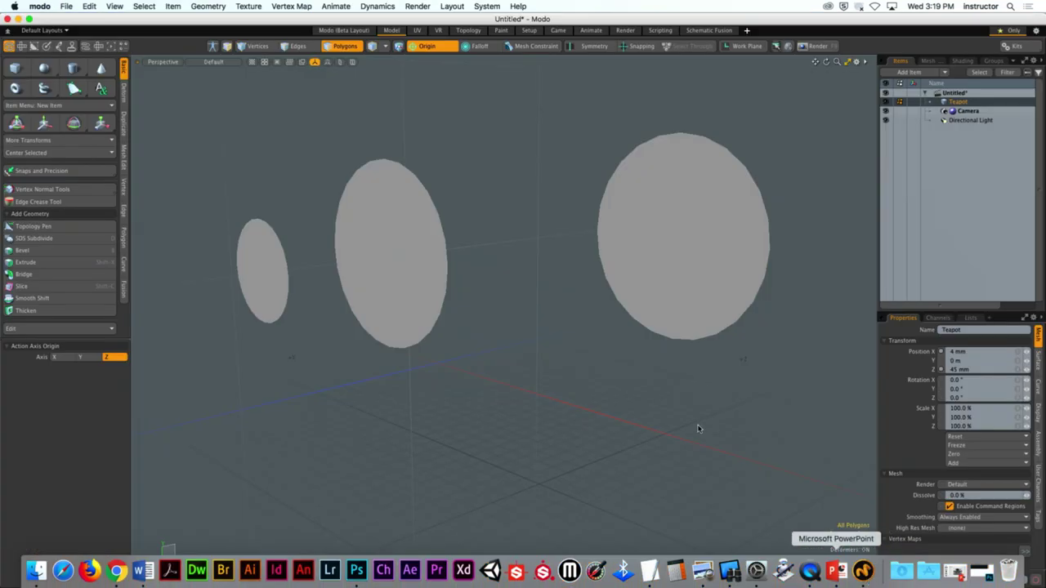
click(66, 6)
click(276, 216)
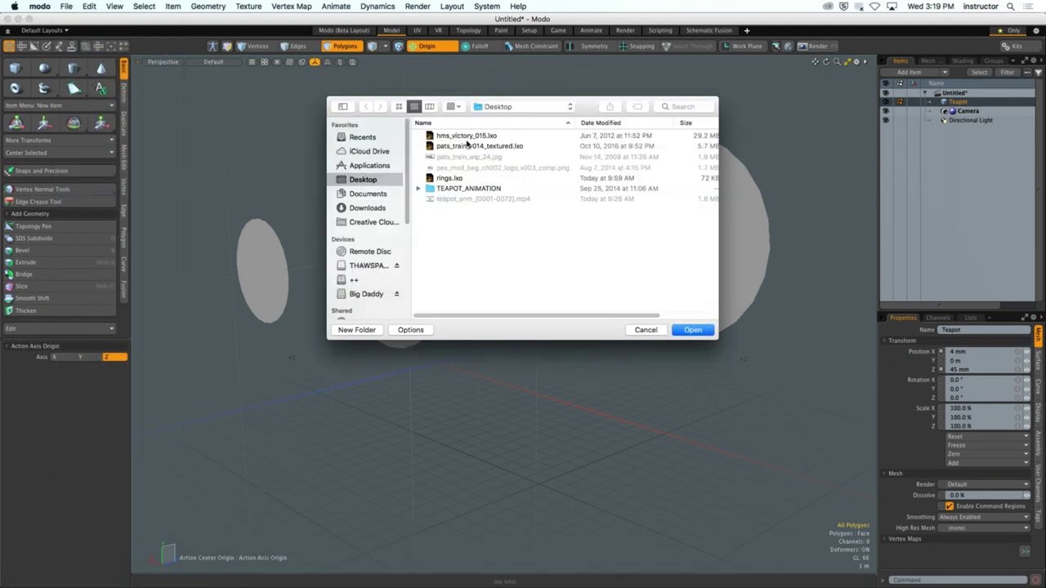
click(468, 138)
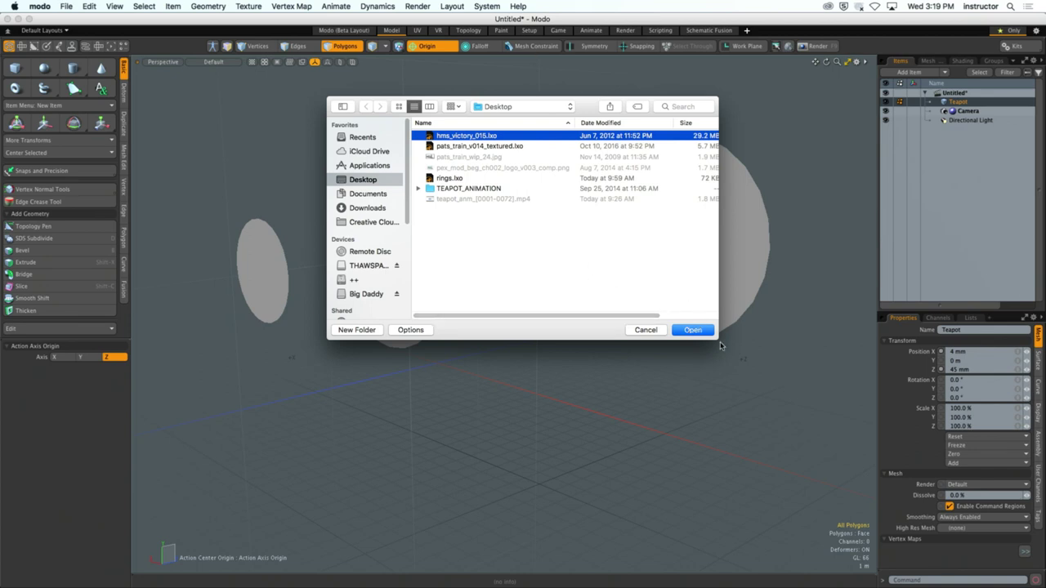
drag(721, 346, 893, 398)
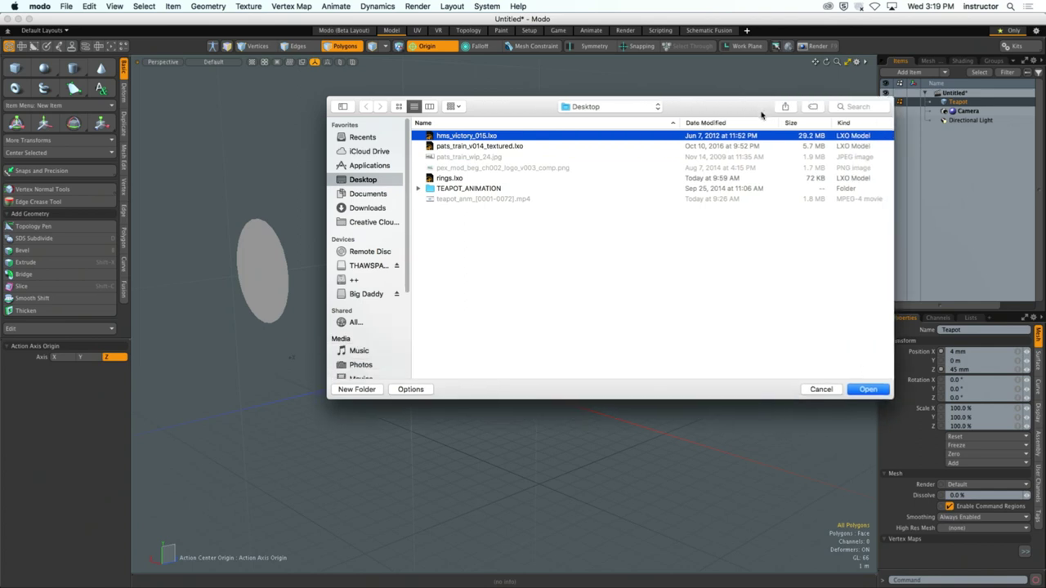
click(867, 389)
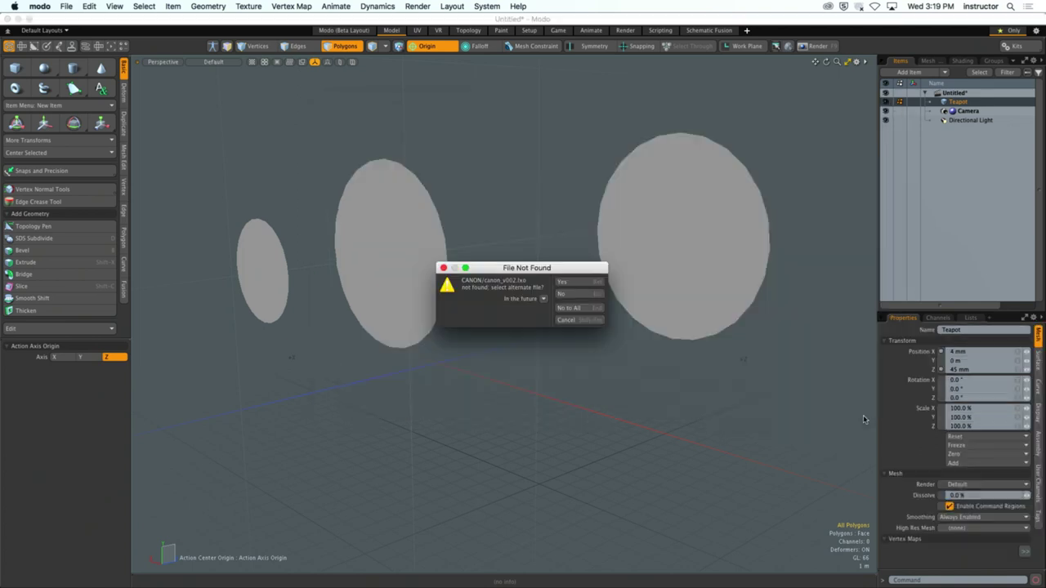
click(578, 307)
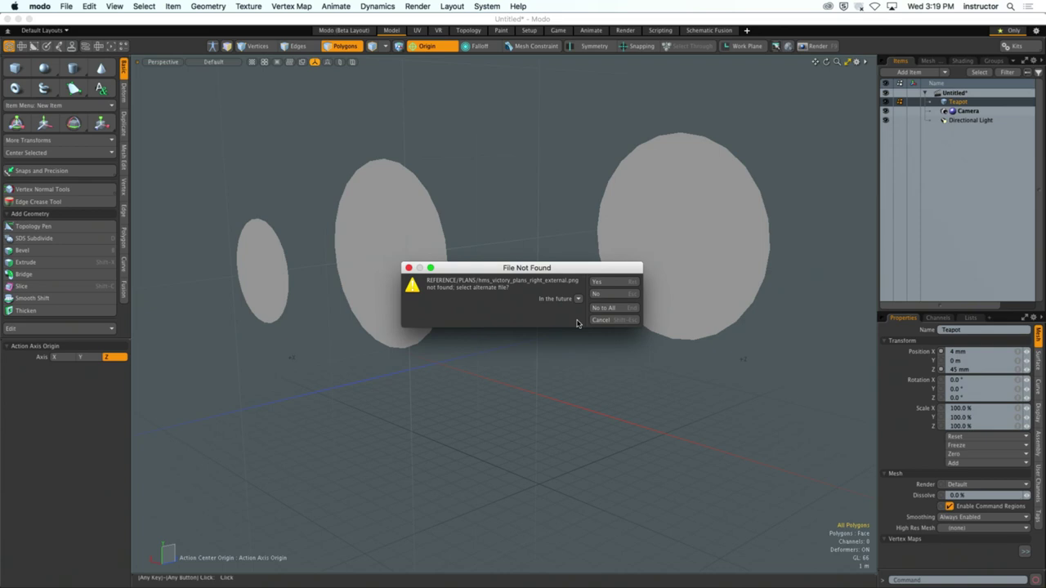
click(584, 308)
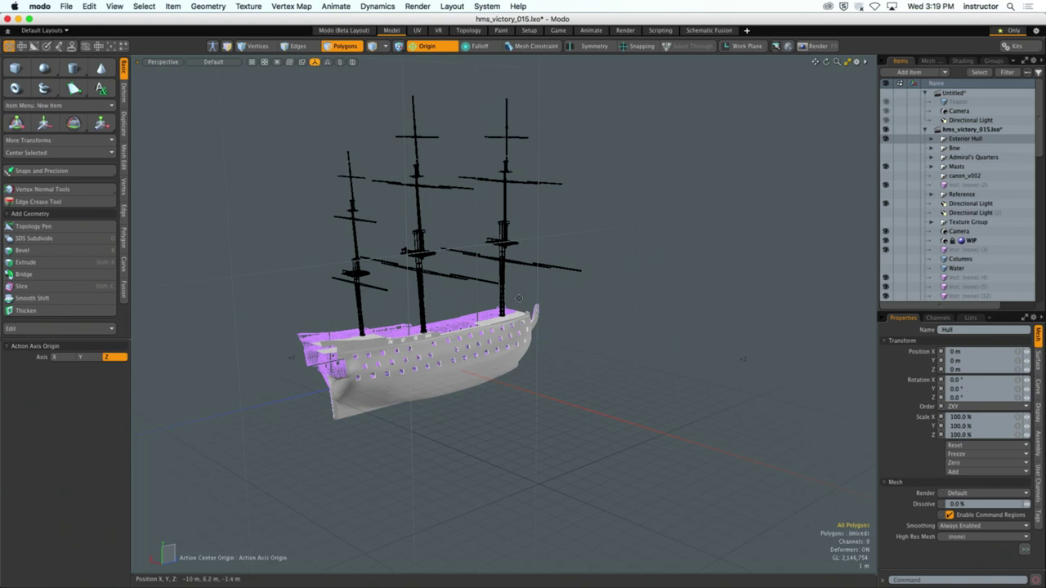
Enlarge the item list and expand the Exterior Hull group together with all its children.
alt+drag(518, 299, 543, 355)
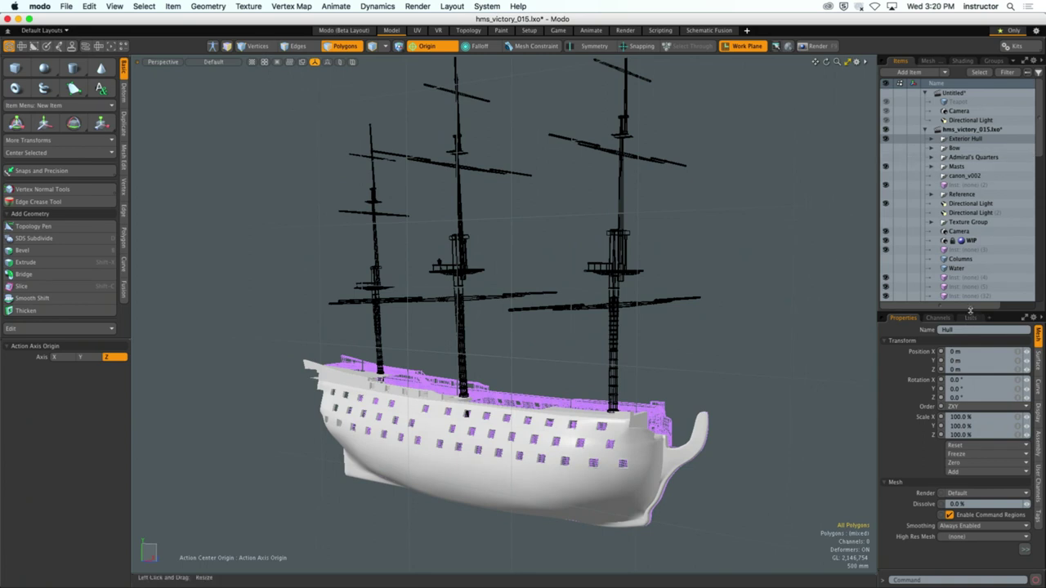
drag(969, 310, 970, 416)
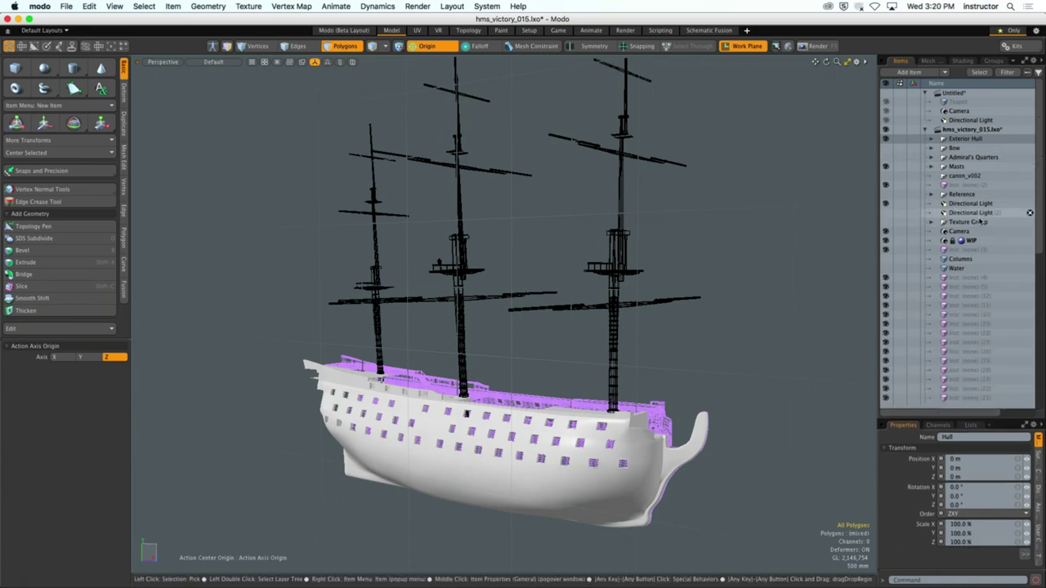
drag(1040, 163, 1042, 116)
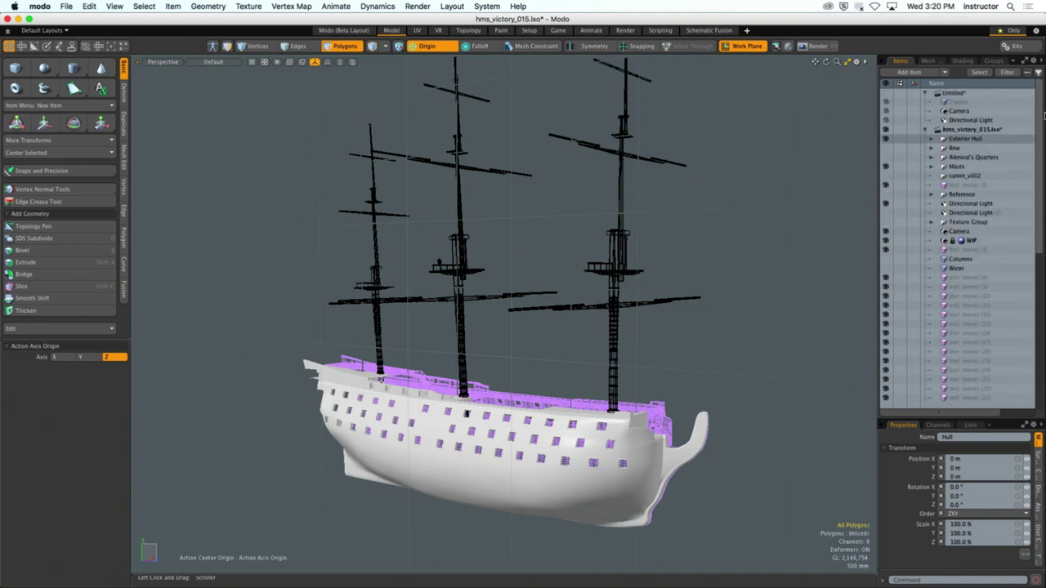
click(932, 143)
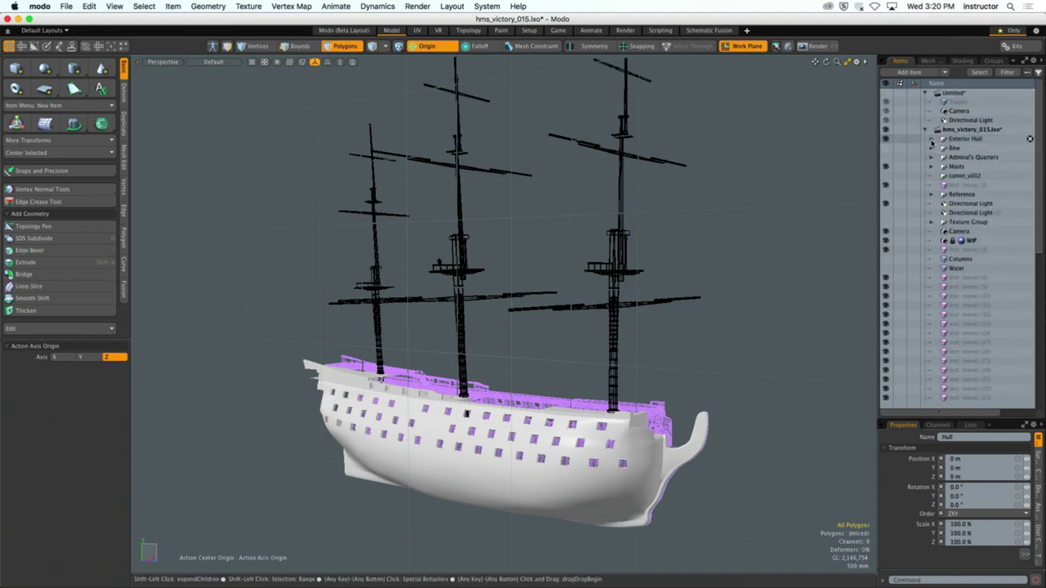
shift+click(941, 148)
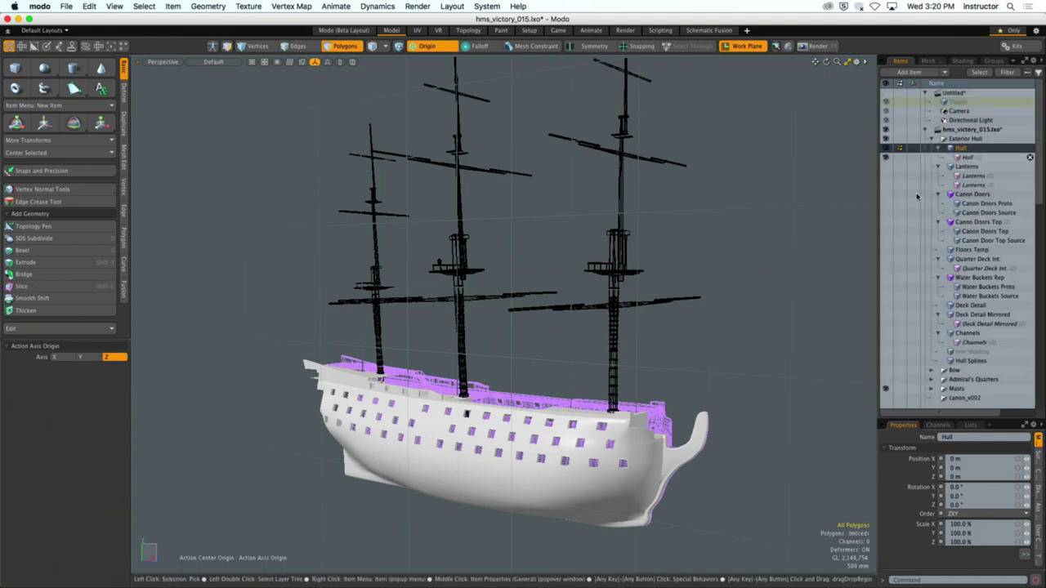
Make Lanterns, Canon Doors and Canon Doors Top visible, and collapse the Exterior Hull's subgroups from Hull through Quarter Deck Int.
click(939, 148)
click(938, 157)
drag(885, 157, 889, 204)
click(939, 195)
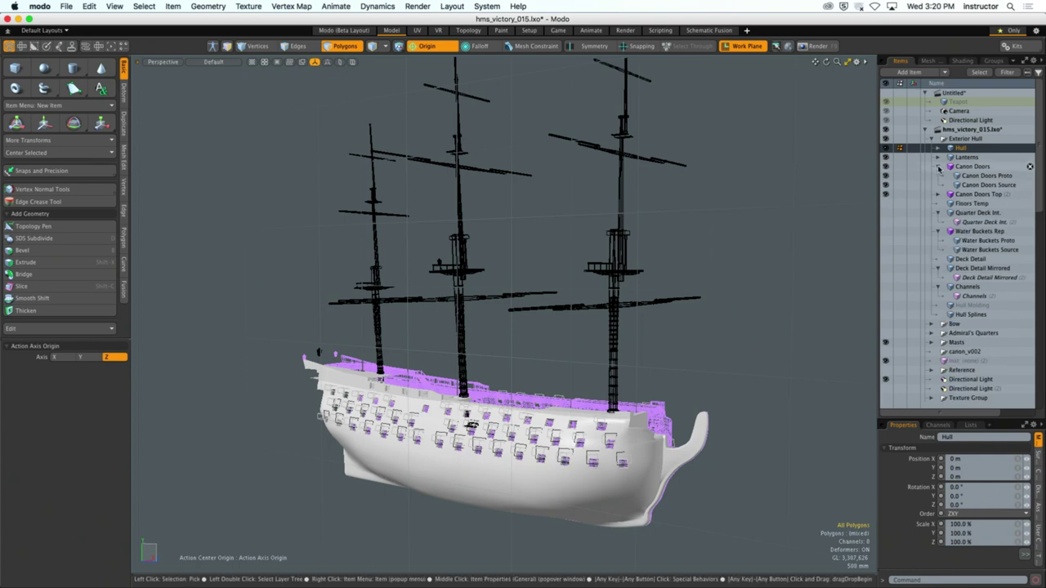
click(938, 167)
click(938, 195)
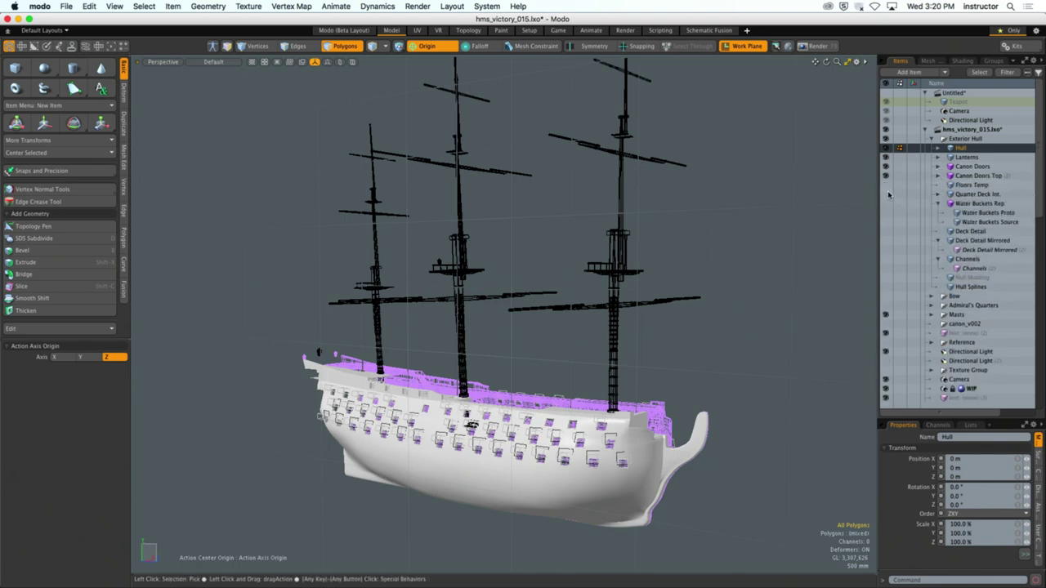
Make Floors Temp, Quarter Deck Int., Water Buckets Rep, Deck Detail, Deck Detail Mirrored and Channels visible, and collapse the remaining subgroups.
click(938, 204)
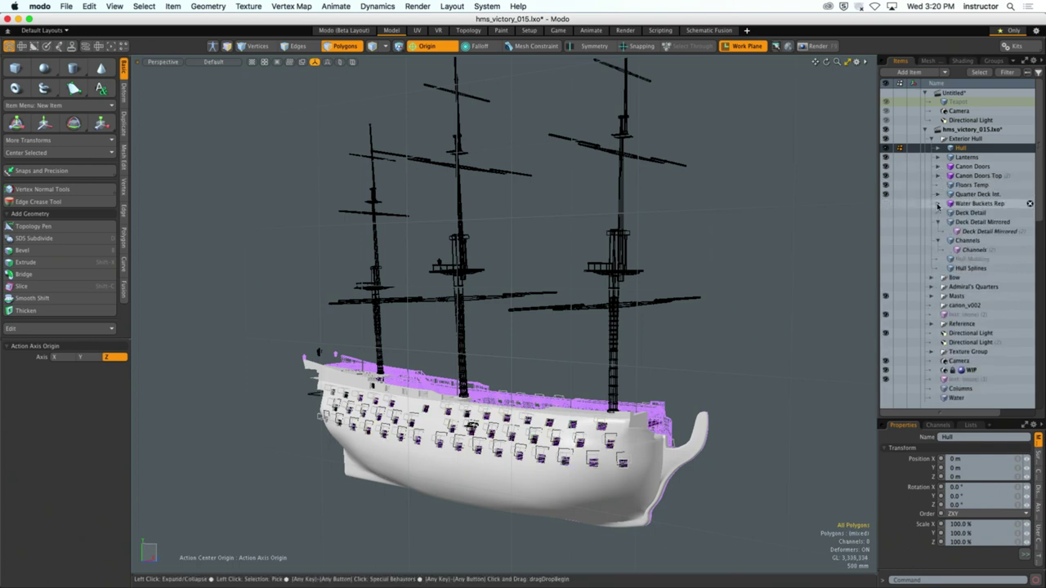
click(885, 203)
click(885, 213)
click(885, 222)
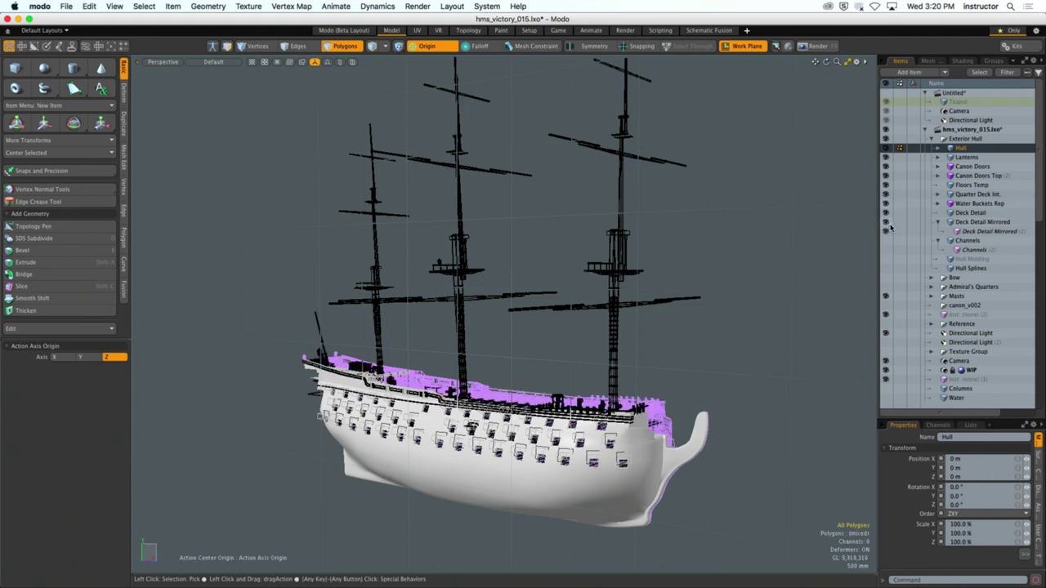
click(938, 222)
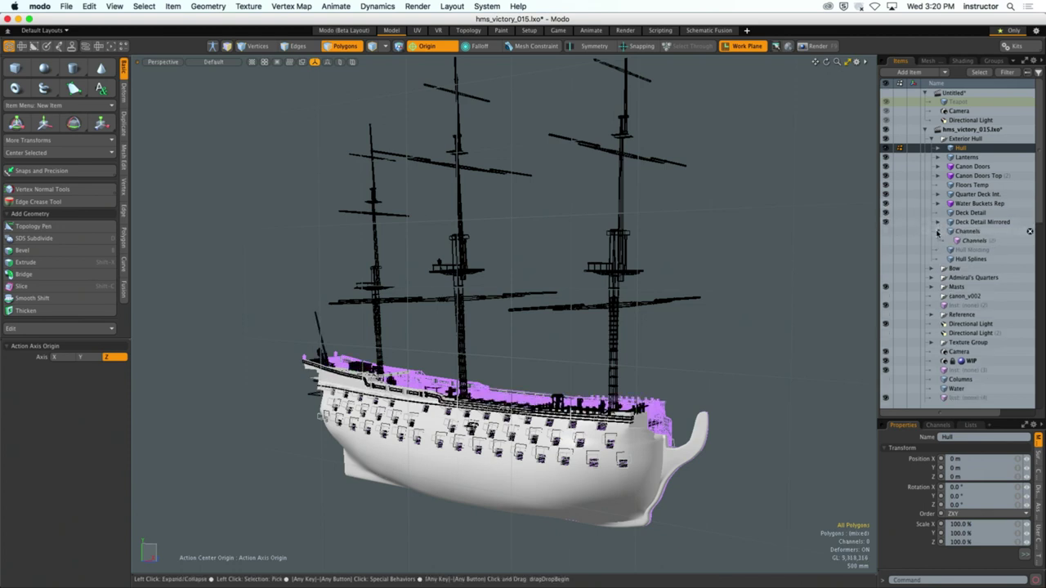
click(885, 231)
click(938, 231)
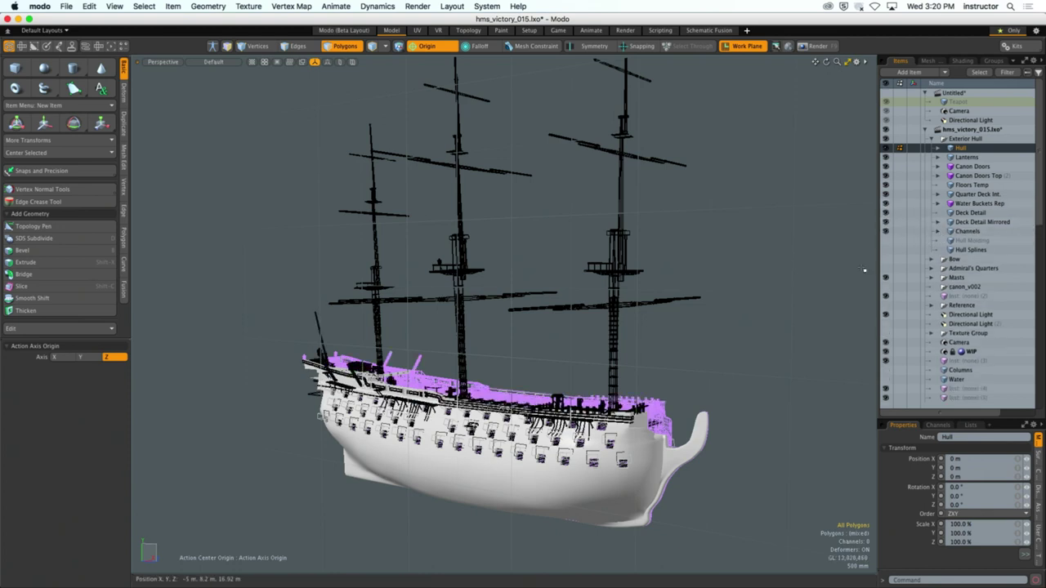
key(a)
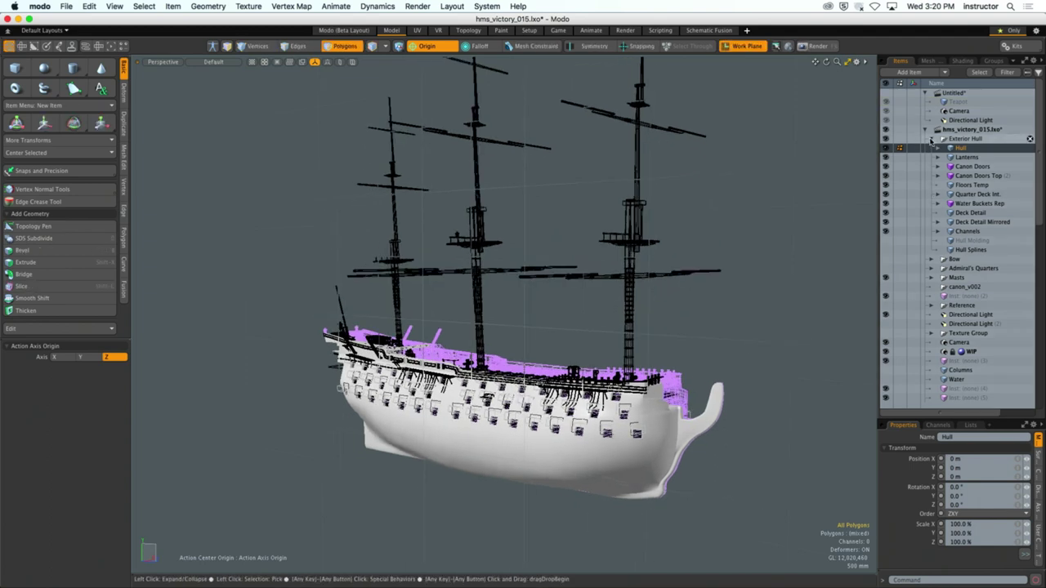
Collapse the Exterior Hull group and make Bow, Admiral's Quarters and canon_v002 visible.
click(936, 139)
click(886, 148)
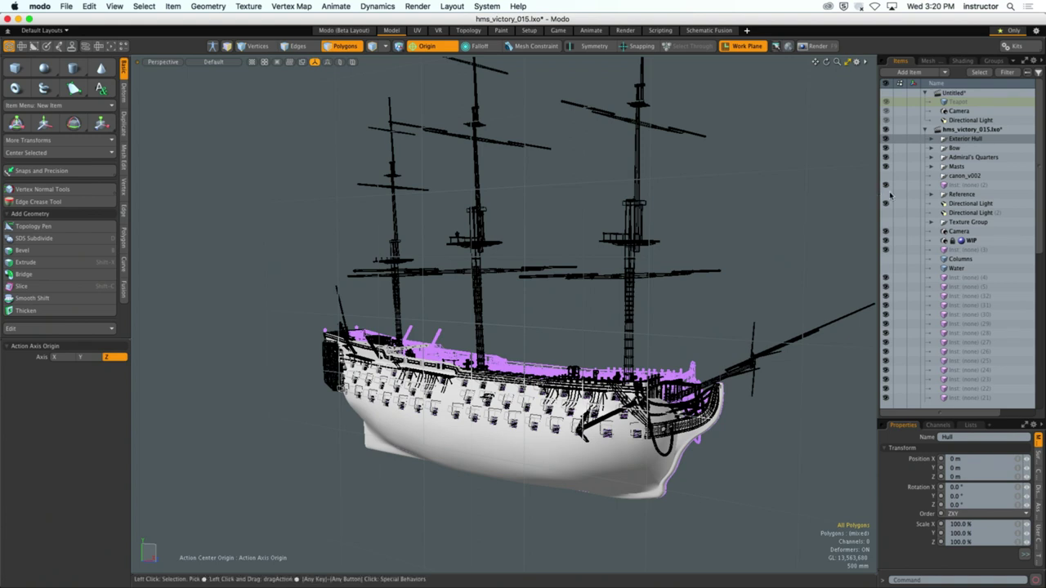
scroll(738, 259, up, 1)
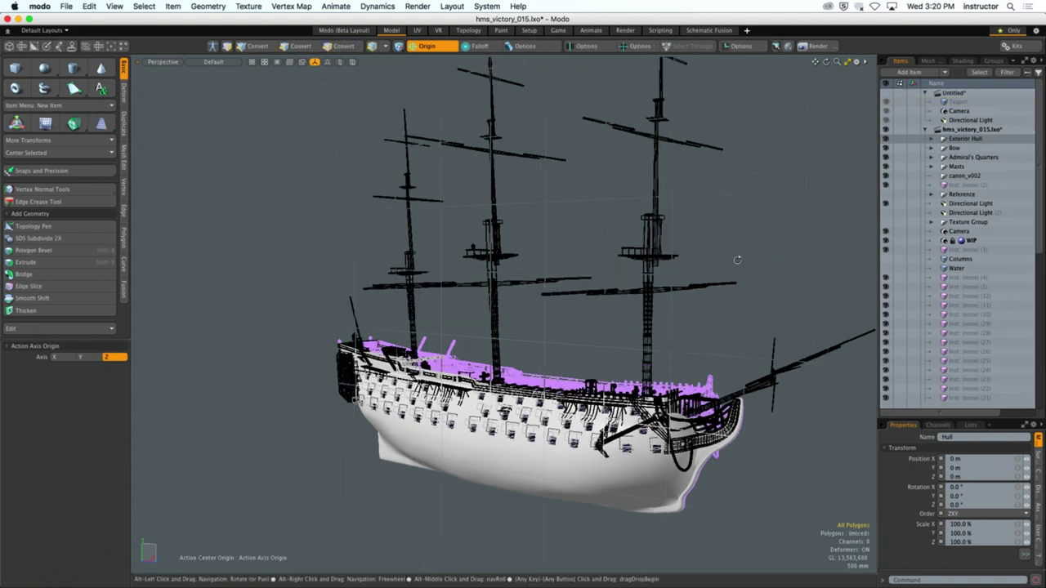
Make the Rigging in the Masts group visible, collapse the group and inspect the ship's side up close.
click(931, 167)
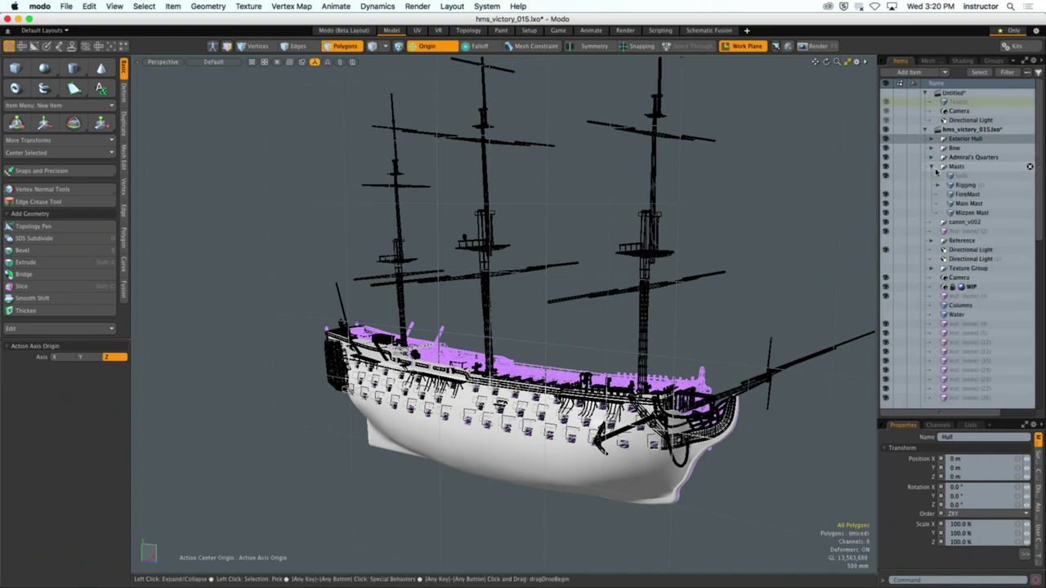
click(885, 185)
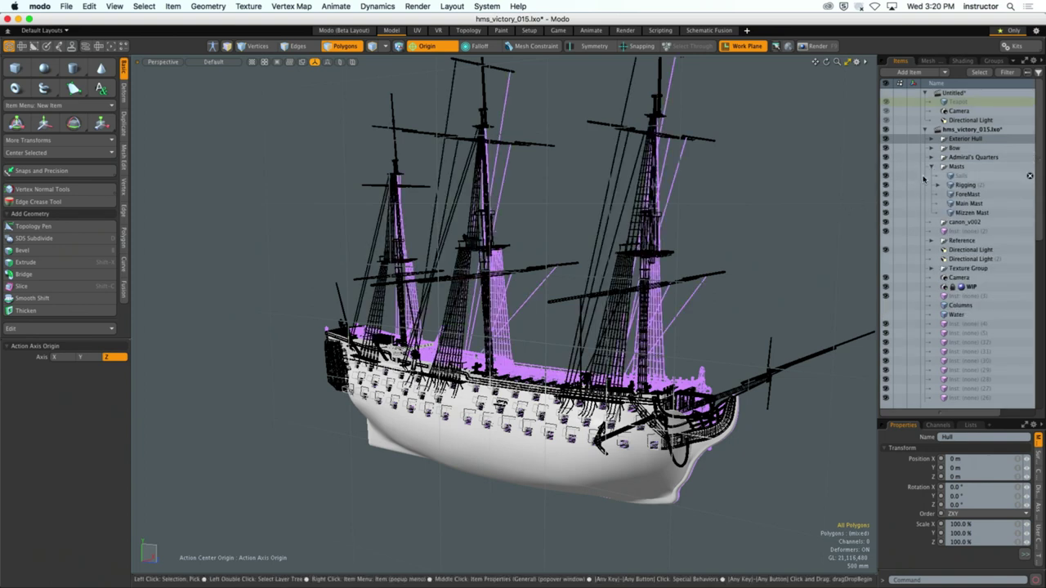
alt+drag(792, 286, 515, 278)
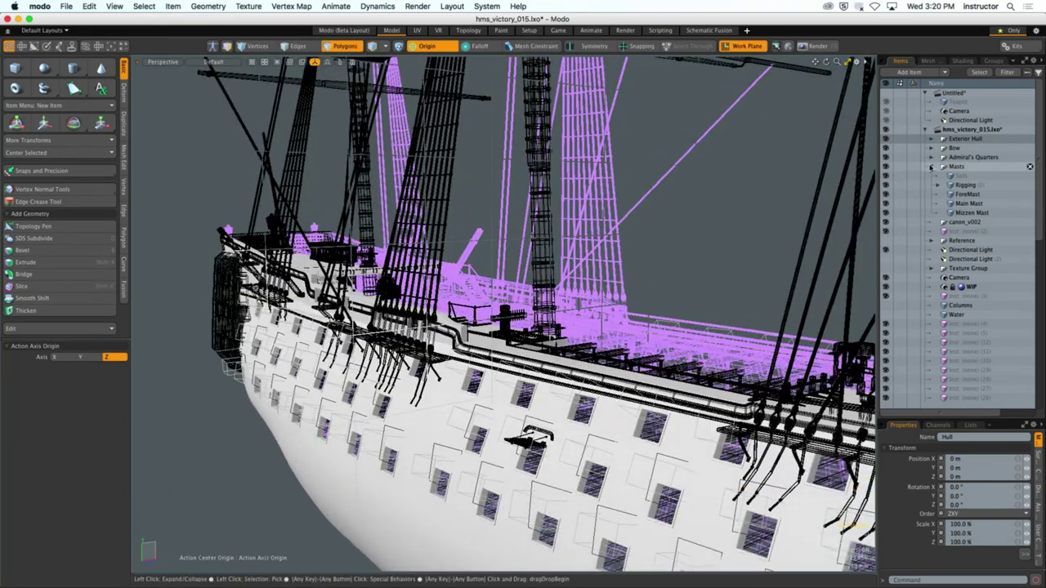
click(931, 167)
alt+shift+drag(630, 345, 603, 181)
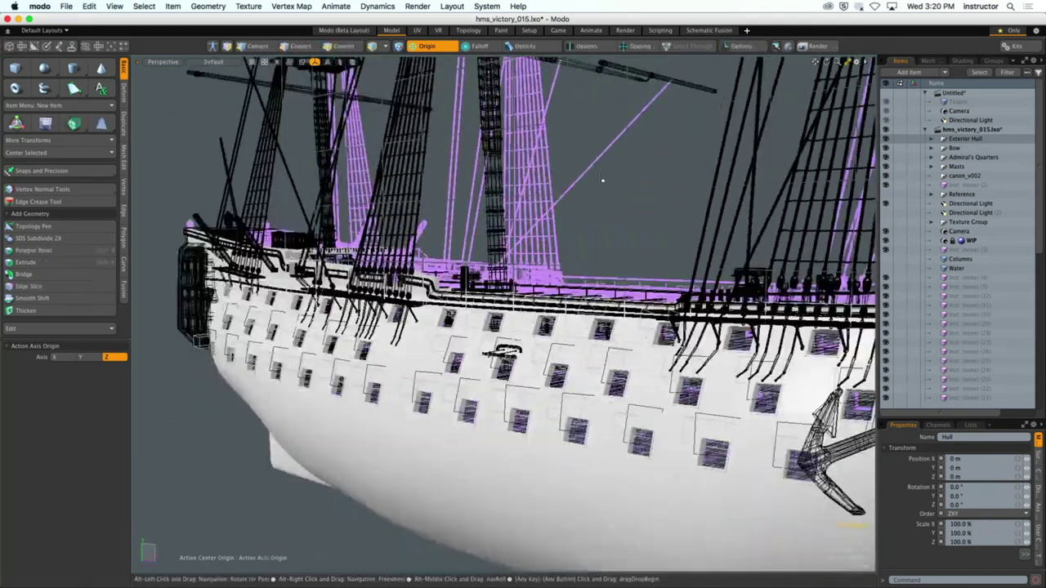
Switch to the Render layout and start a preview render of the ship.
click(625, 31)
click(339, 173)
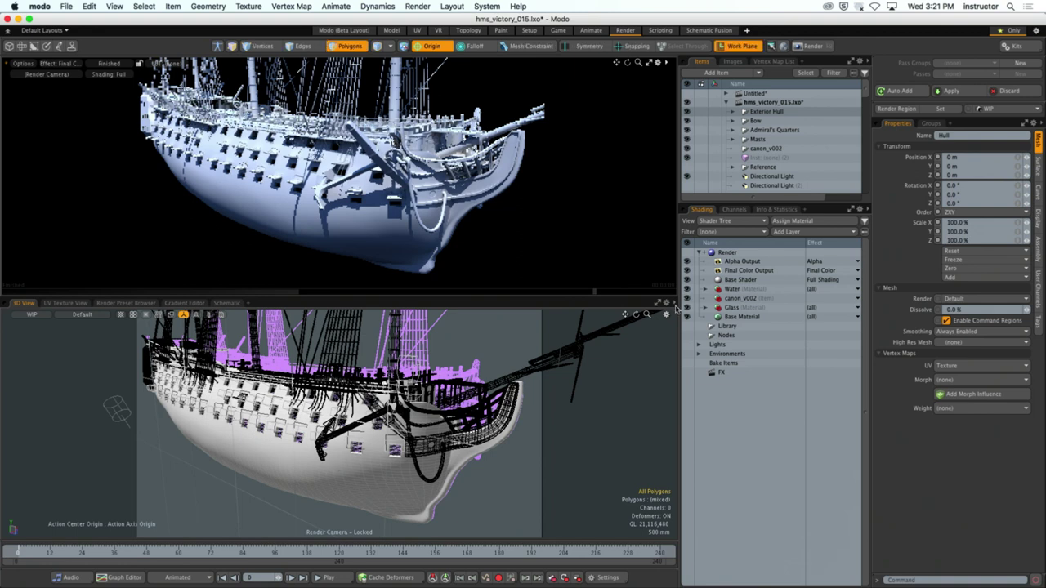
Reveal the WIP camera under the Render item in the shader tree and unlock it.
click(707, 255)
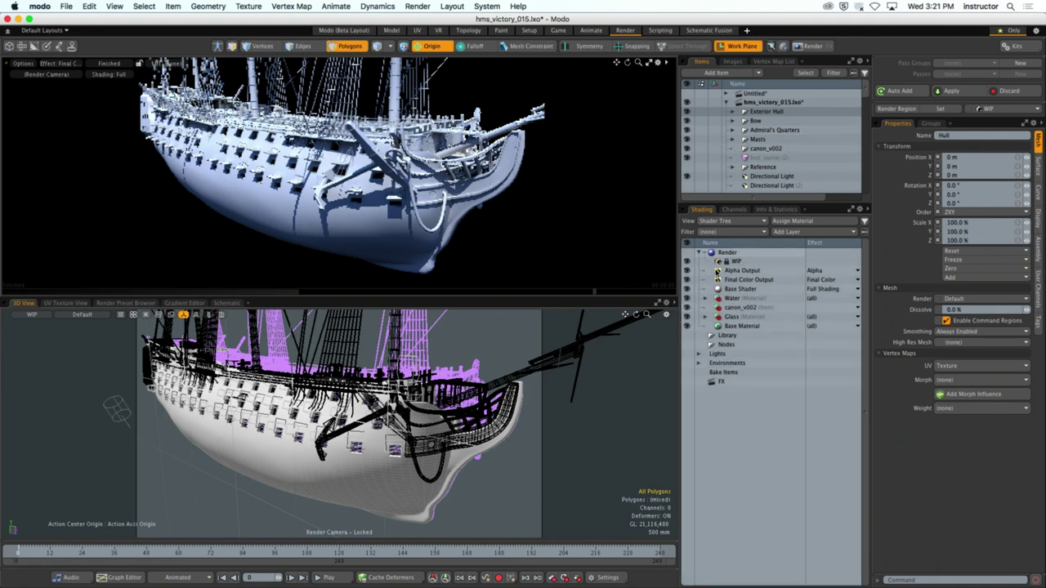
right_click(719, 262)
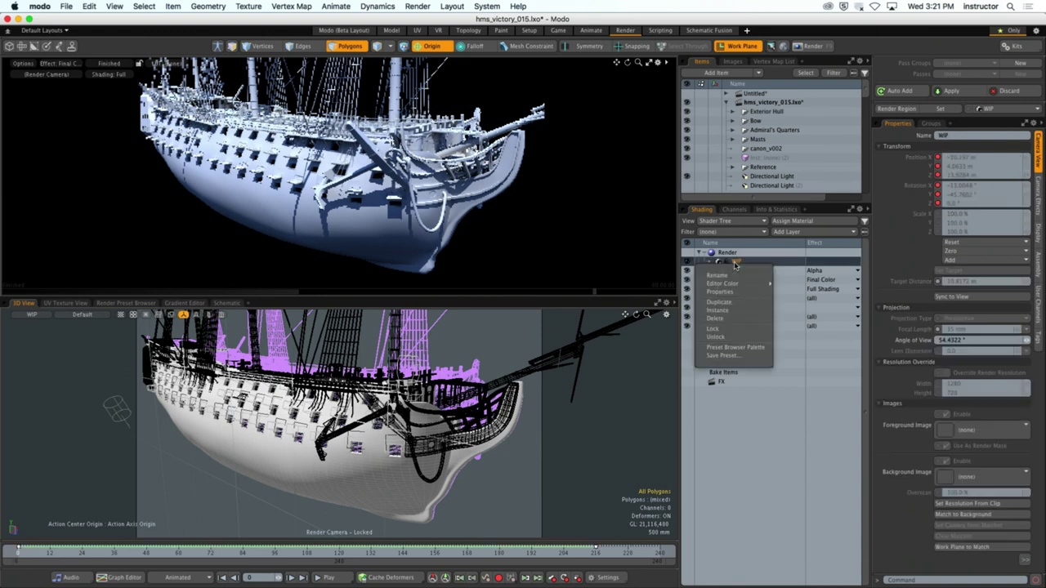
click(716, 337)
alt+drag(327, 409, 357, 421)
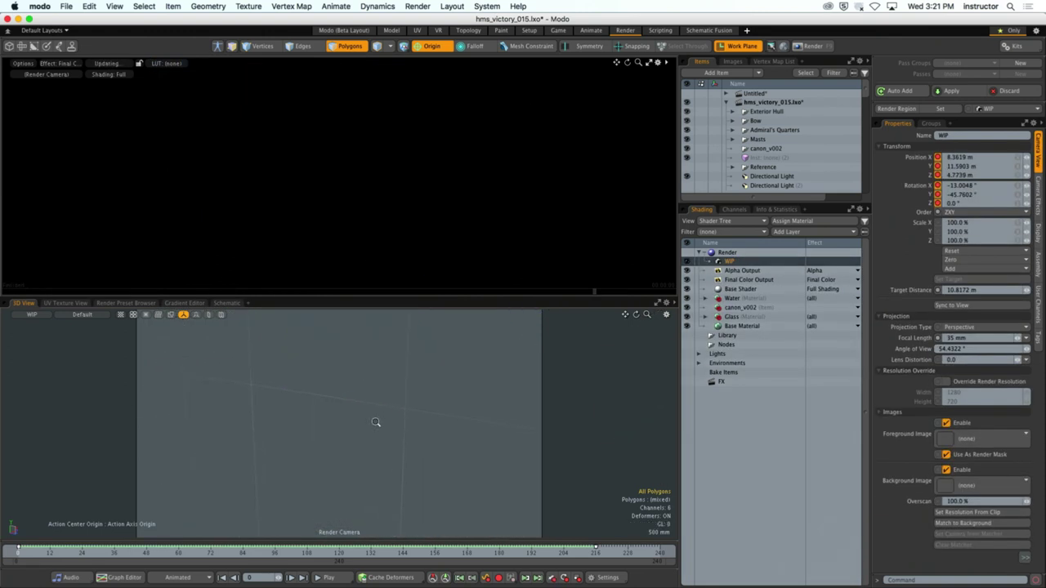
scroll(390, 440, down, 5)
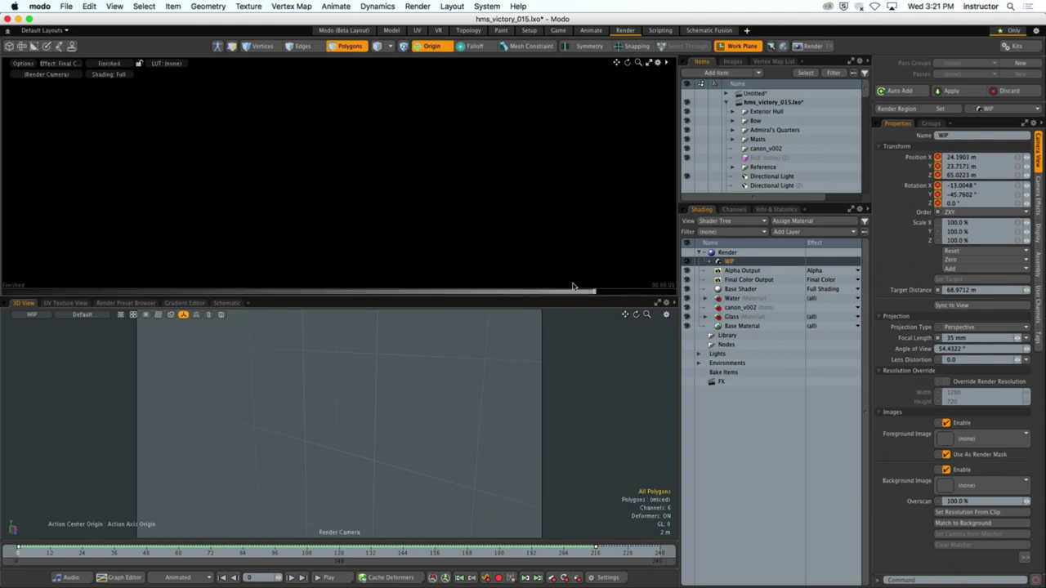
key(super+z)
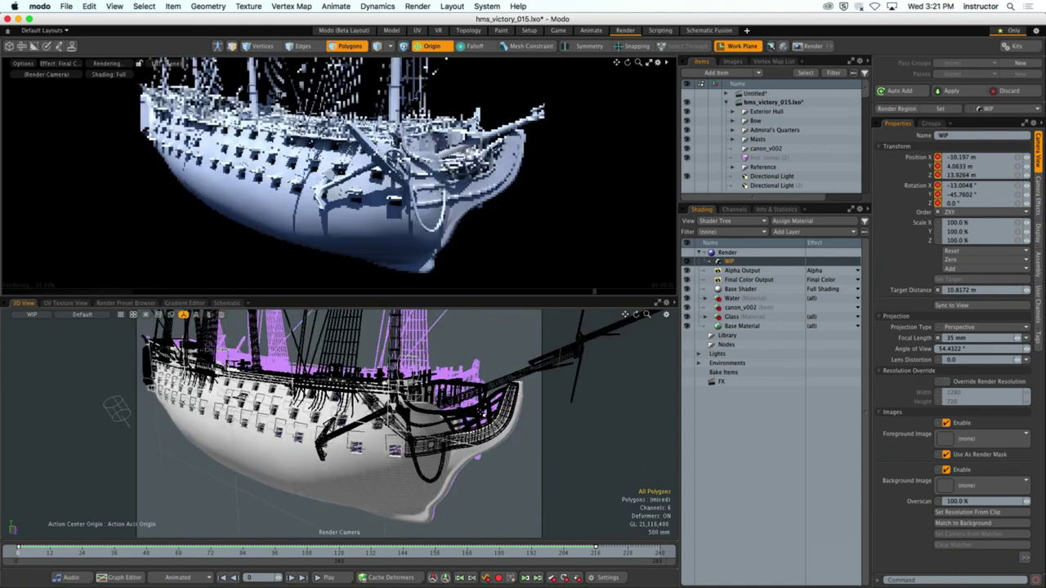
Move and rotate the WIP camera to frame the ship's deck and masts from another angle in the preview render.
ctrl+alt+drag(428, 377, 362, 439)
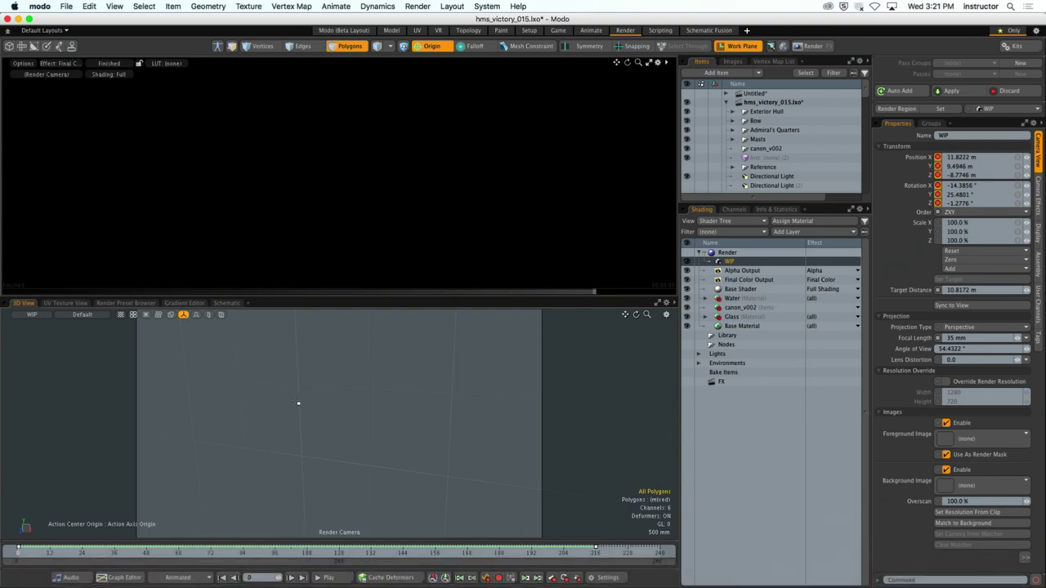
key(super+z)
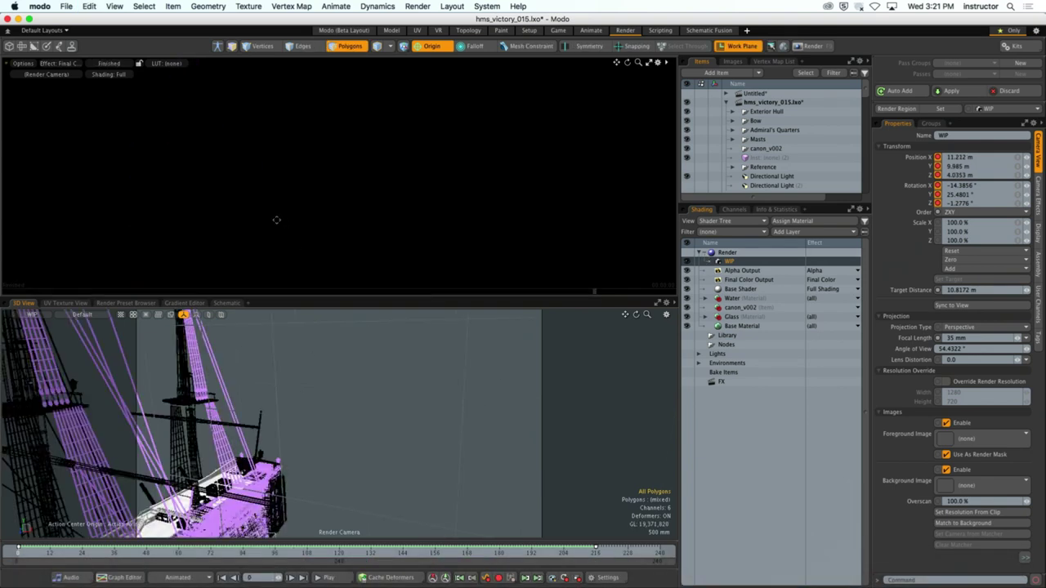
key(super+z)
key(super+shift+z)
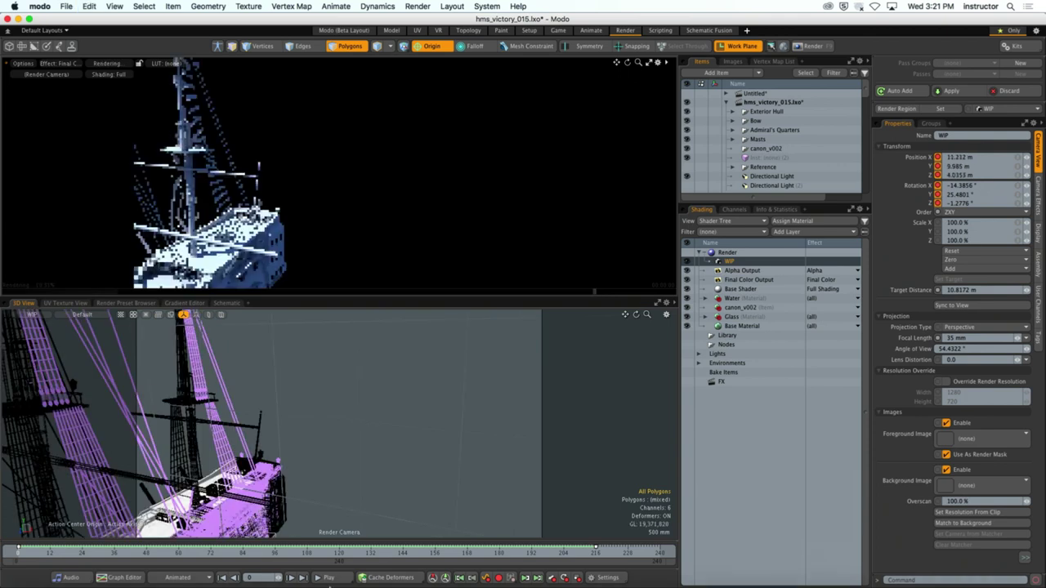
Switch to the Model layout and inspect the ship's deck and railings up close.
mouse_move(325, 581)
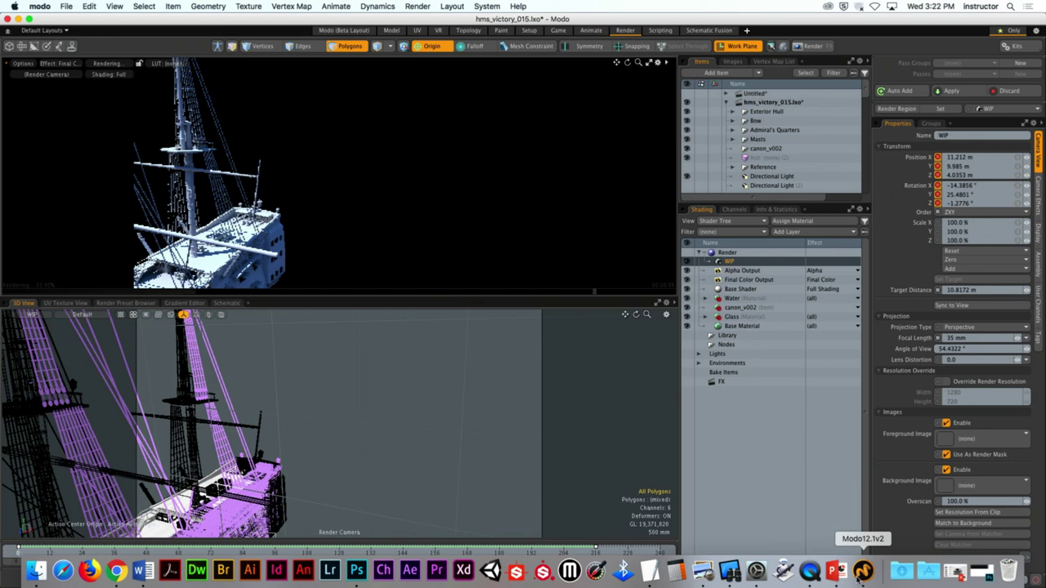
click(392, 30)
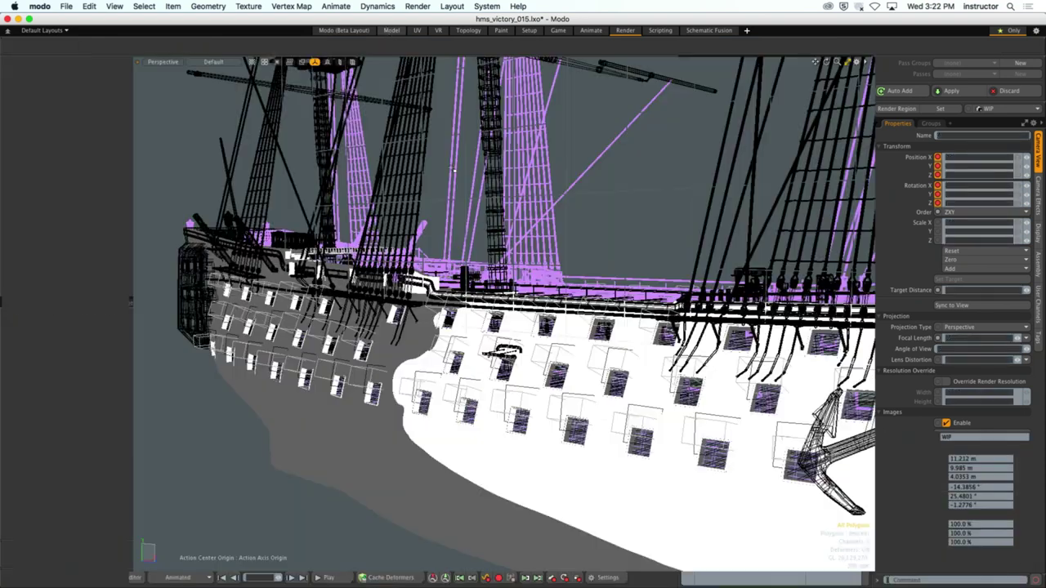
scroll(528, 279, up, 3)
alt+drag(528, 278, 588, 332)
scroll(719, 263, up, 5)
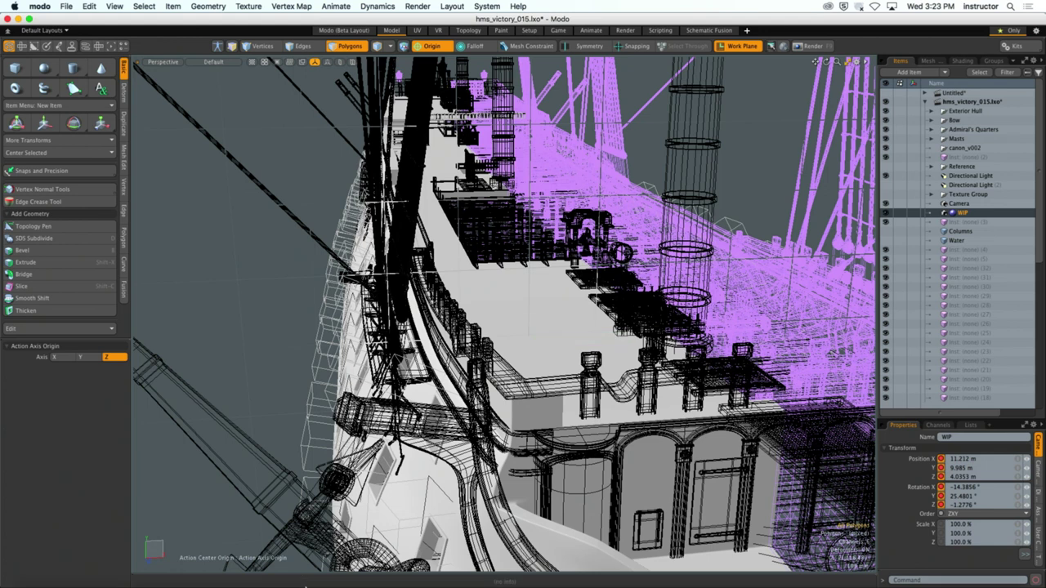
Check the file details of hms_victory_015.lxo on the Desktop in Finder, and return to Modo.
mouse_move(245, 581)
click(37, 570)
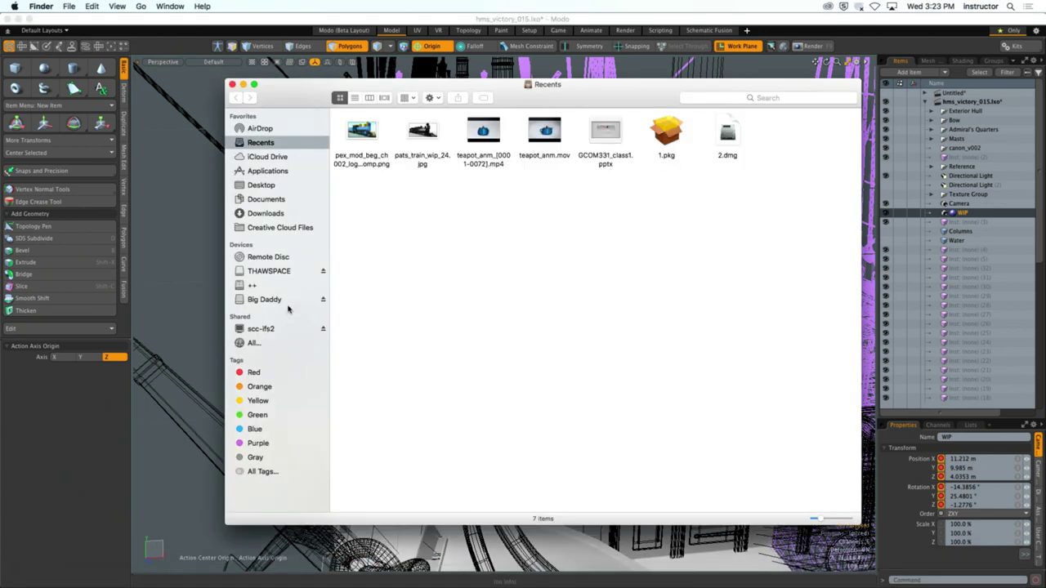
click(270, 186)
click(561, 125)
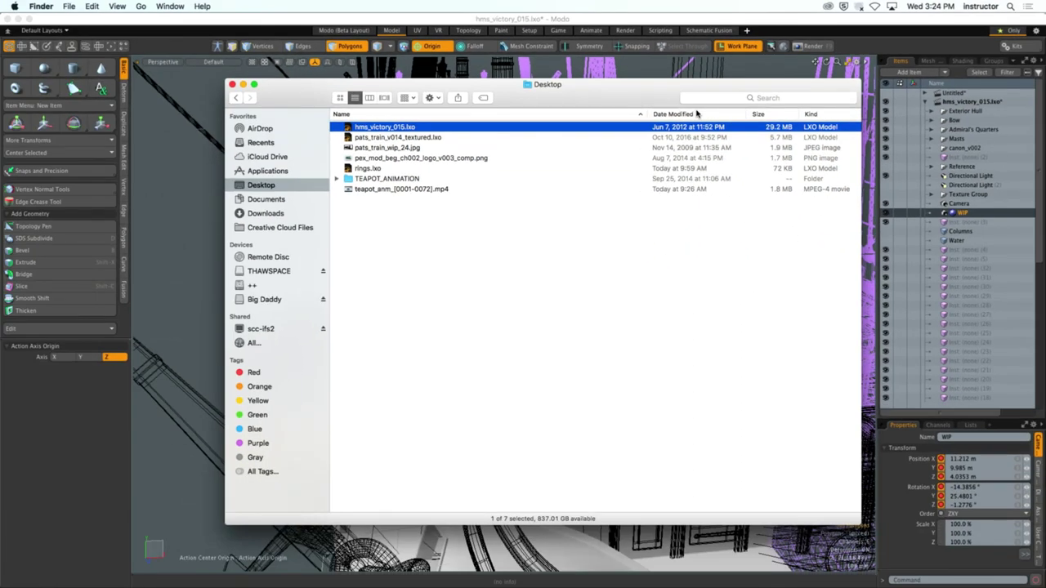
click(390, 28)
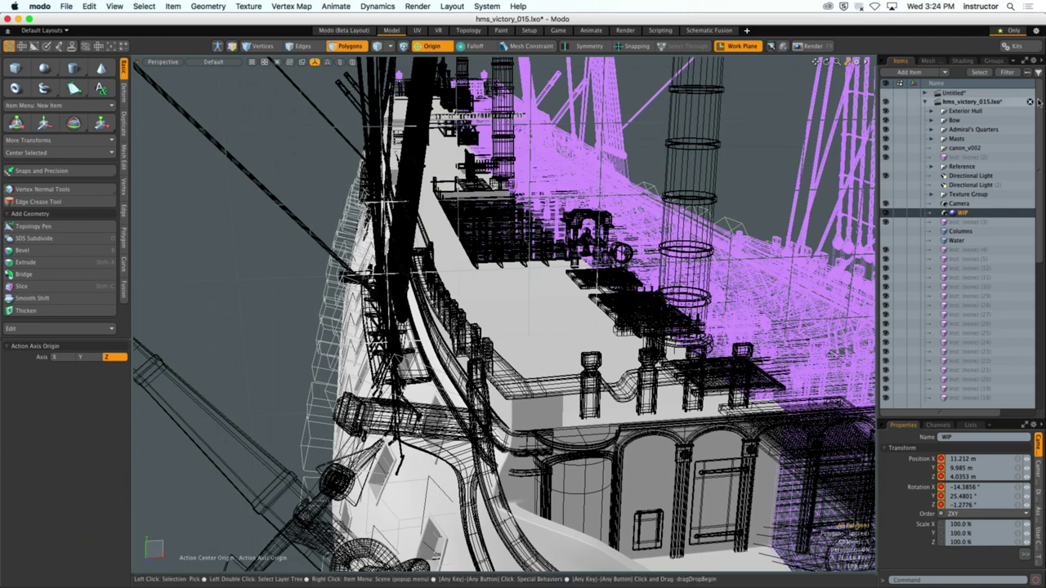
Close the hms_victory_015.lxo scene.
click(1032, 103)
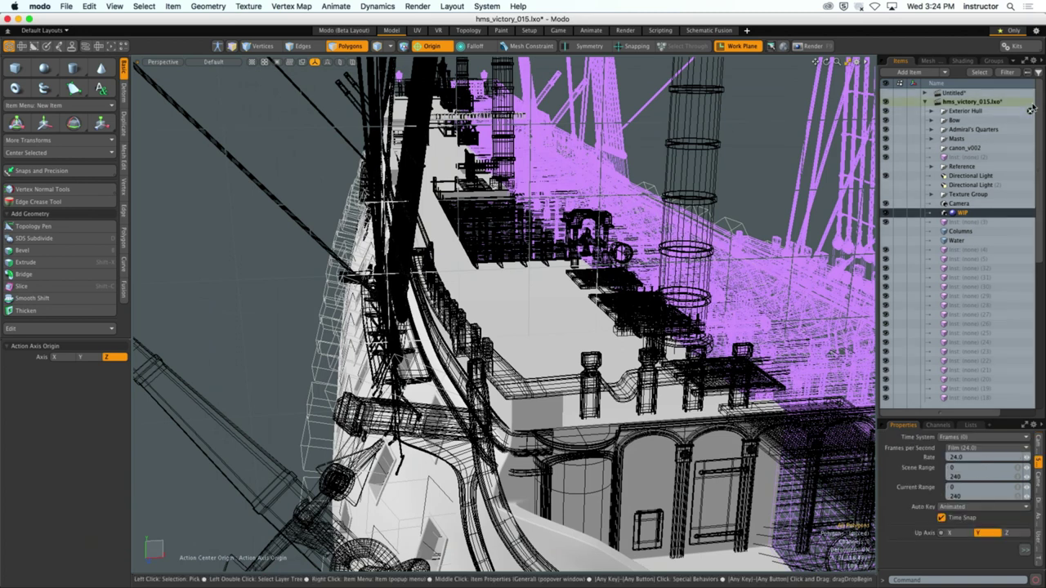
key(super+w)
click(610, 307)
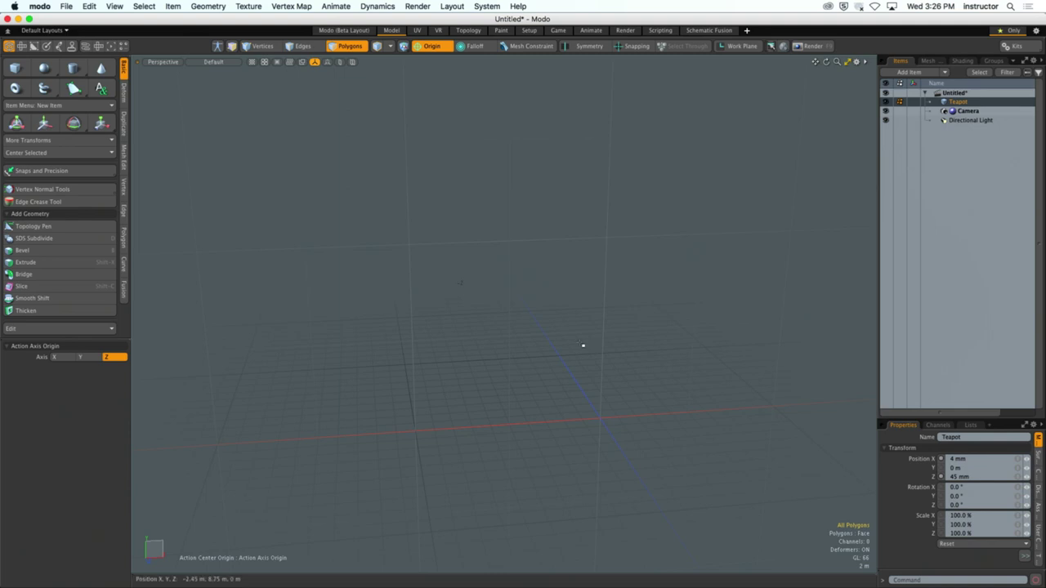
Switch to Chrome and open the Parthenon lab assignment from the Week 02 course module.
mouse_move(457, 584)
click(117, 570)
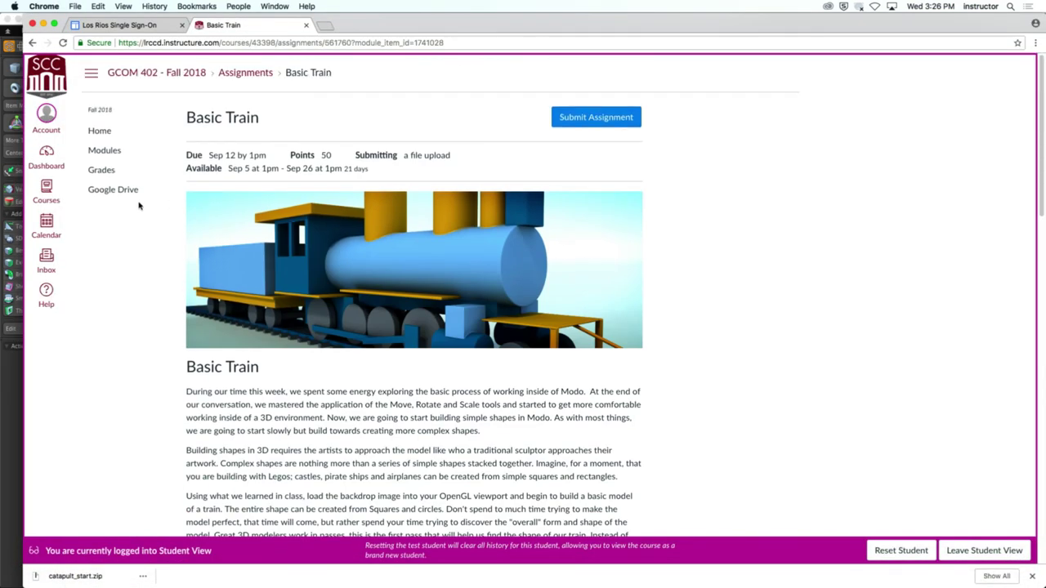
click(117, 158)
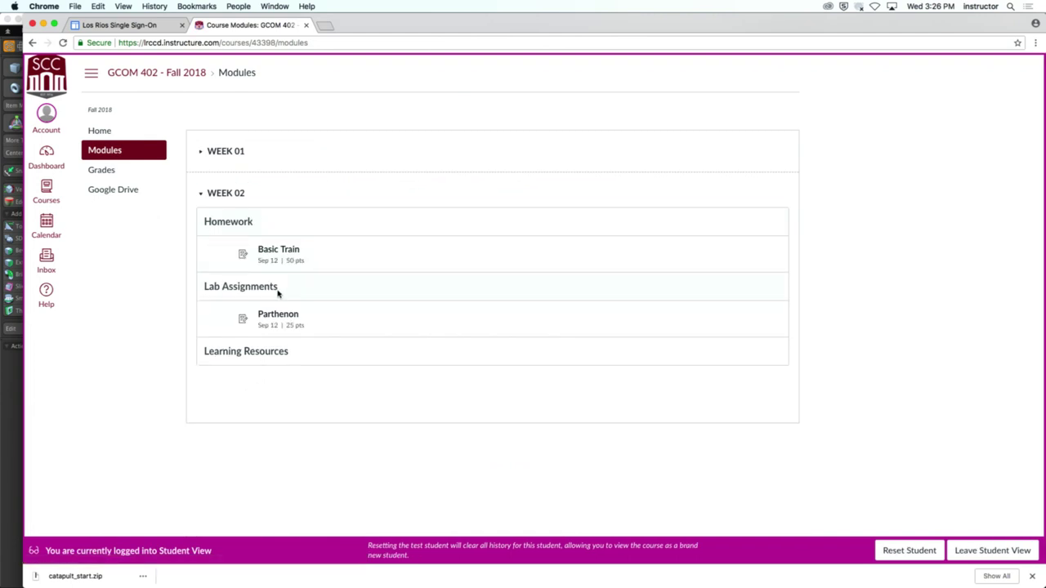
click(286, 320)
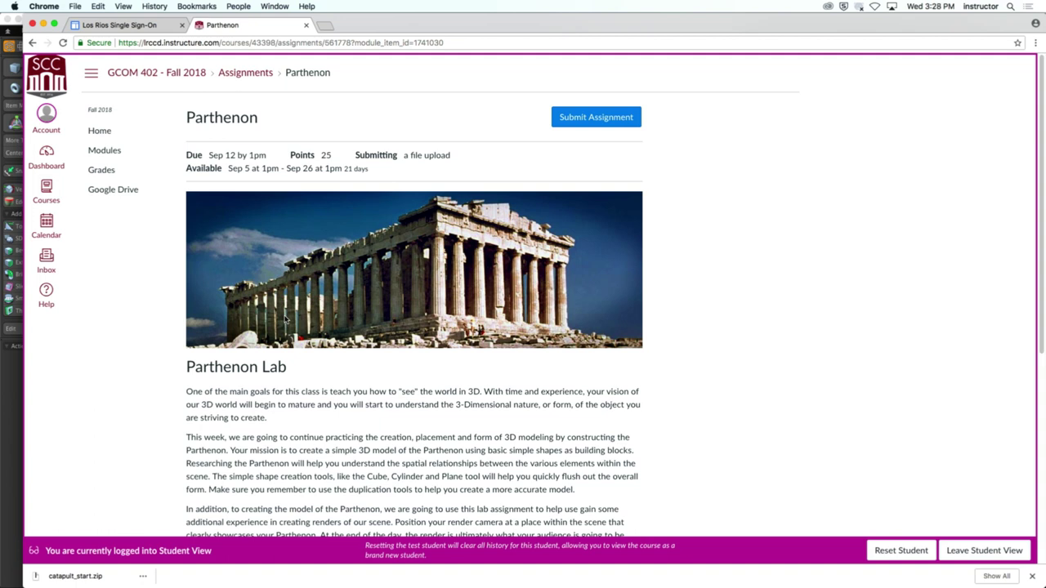
Return to Modo and draw a Z-axis cylinder with a radius of about 13.19 m and a Z radius of about 4.5 m.
key(super+Tab)
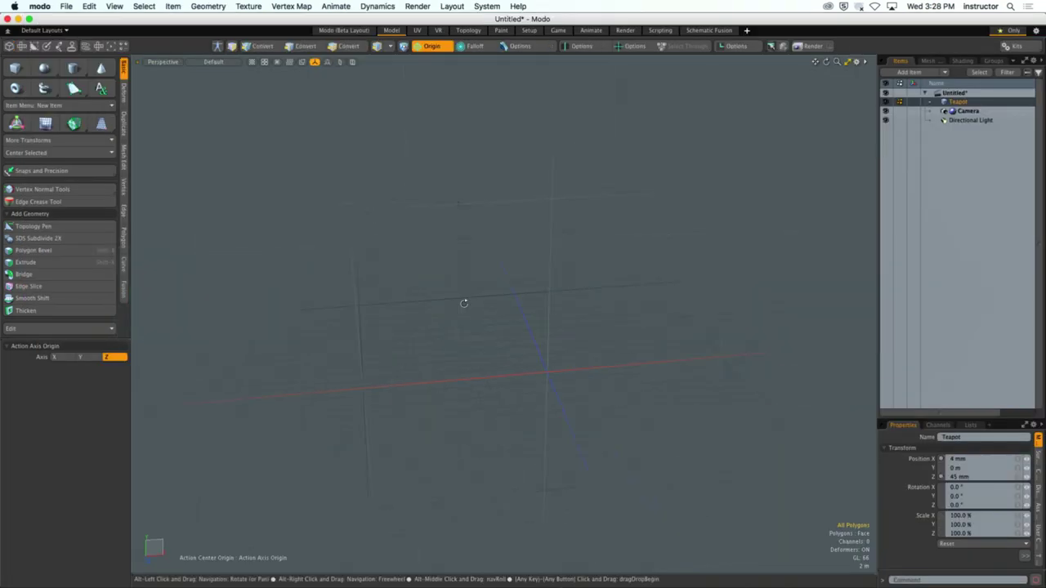
click(72, 67)
drag(496, 210, 589, 303)
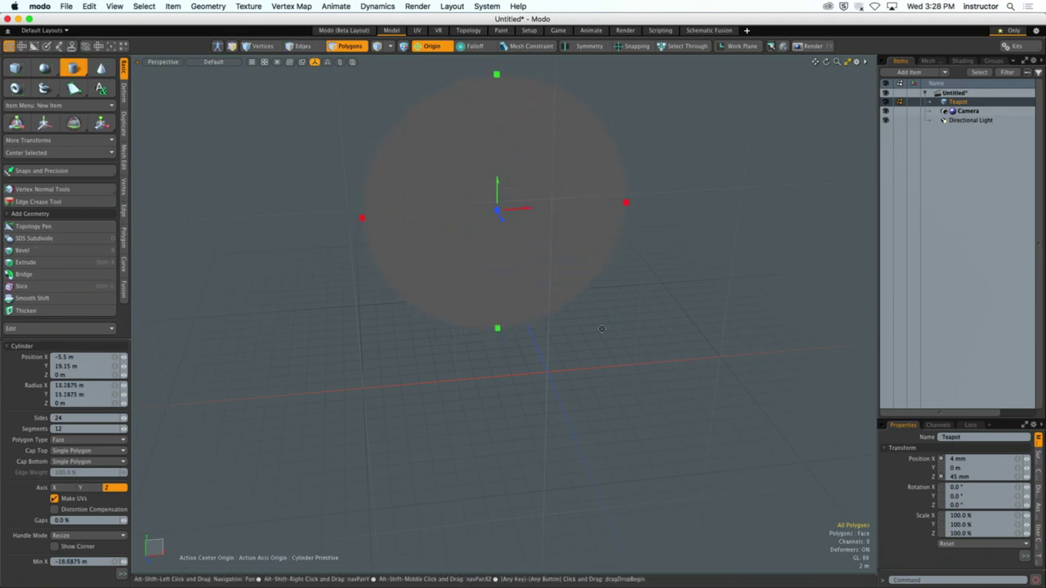
alt+drag(502, 335, 544, 345)
scroll(528, 280, up, 5)
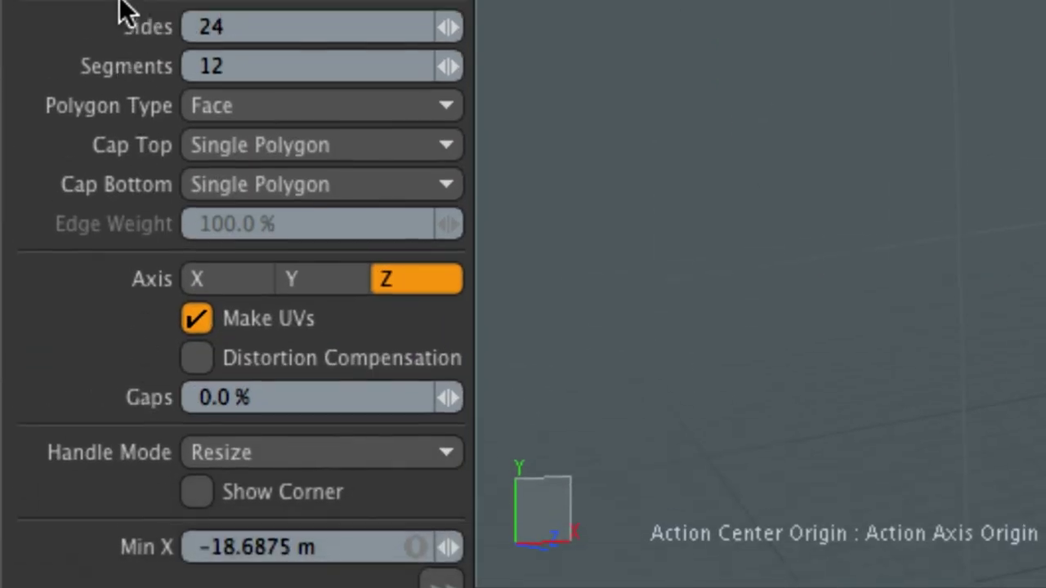
Set the cylinder's number of sides to 3 and finish the primitive.
click(229, 51)
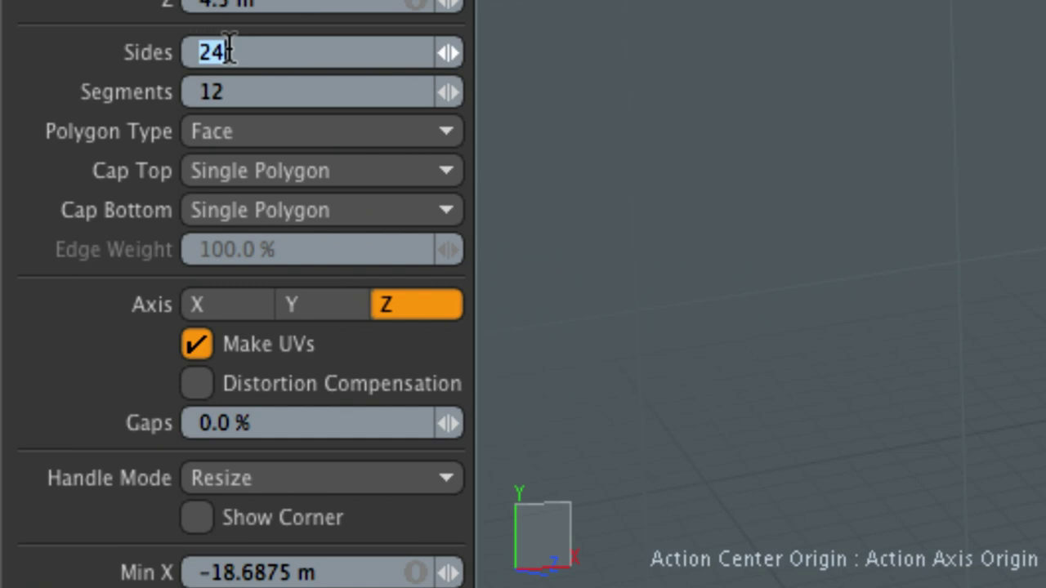
text(3)
key(Return)
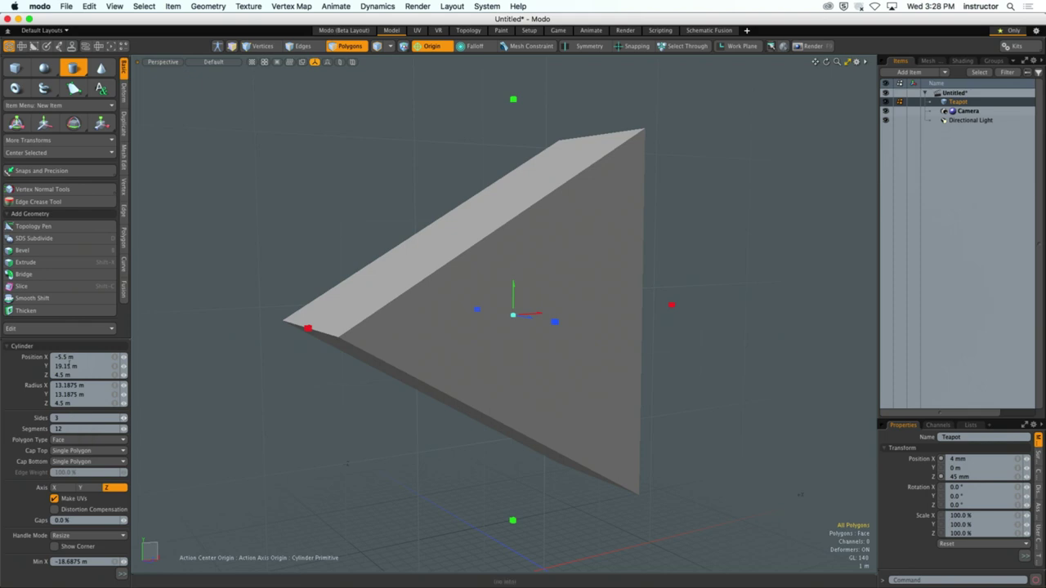
key(space)
Undo the creation of the three-sided cylinder.
key(ctrl+z)
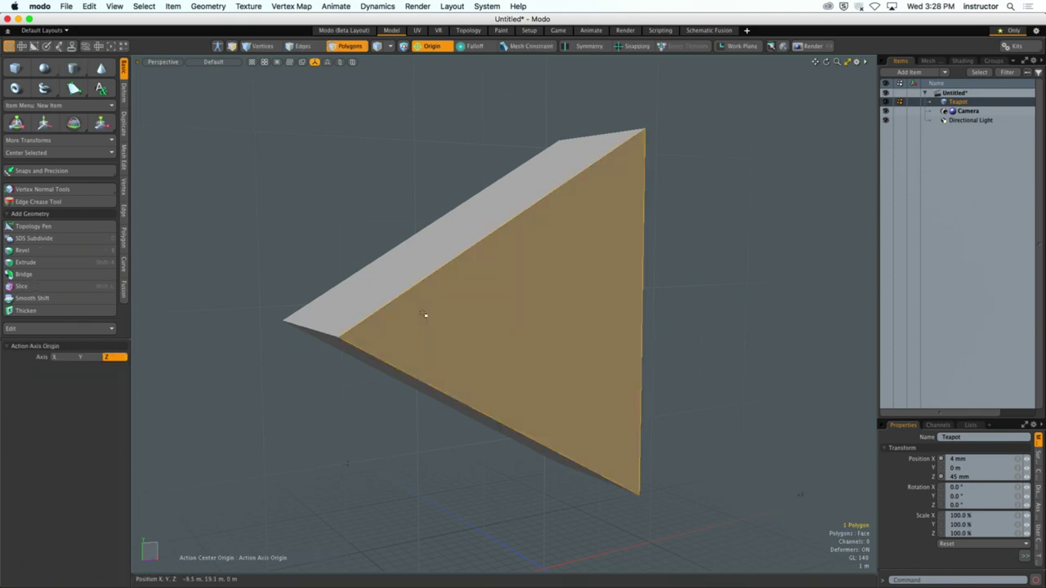
key(ctrl+z)
key(ctrl+z)
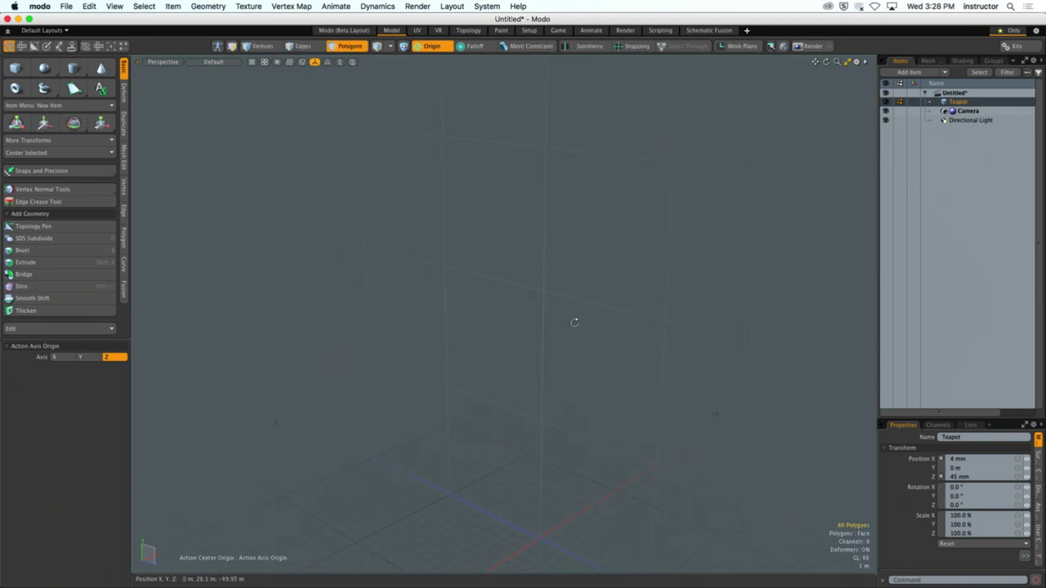
Draw a tall, upright three-sided cylinder near the origin and finish the primitive.
alt+drag(518, 296, 231, 188)
click(74, 67)
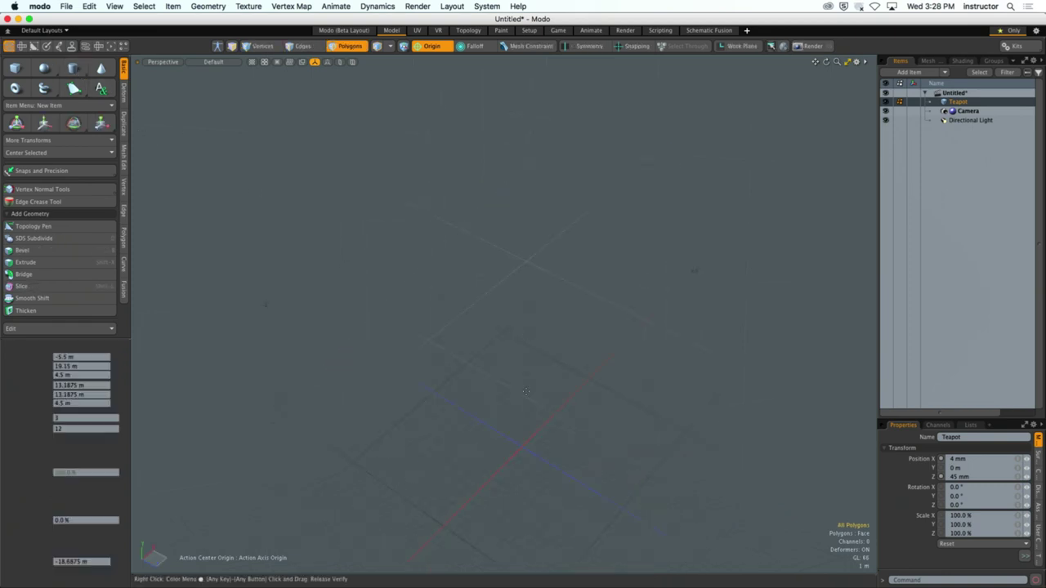
click(603, 498)
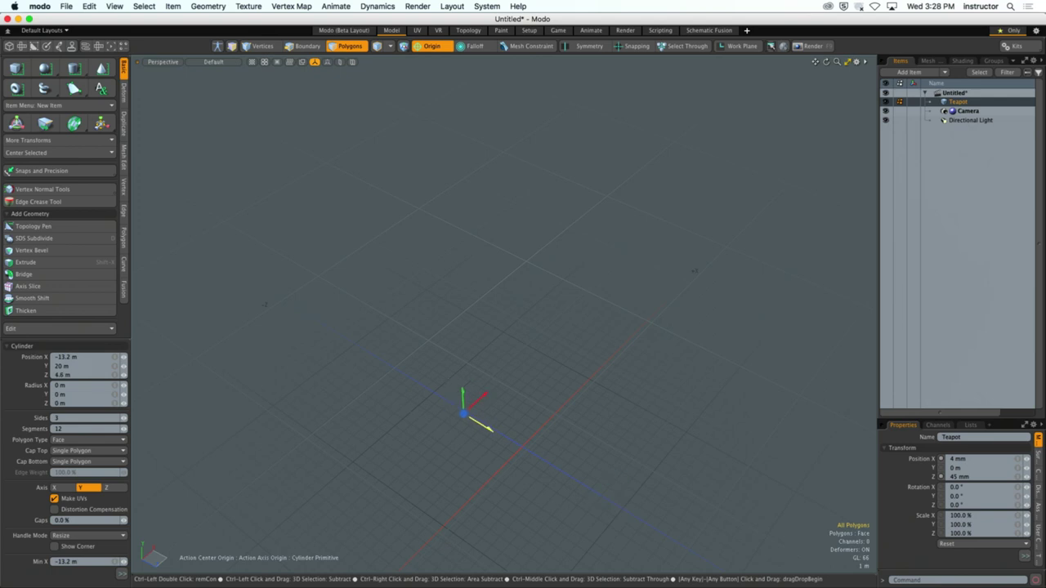
click(73, 68)
click(75, 69)
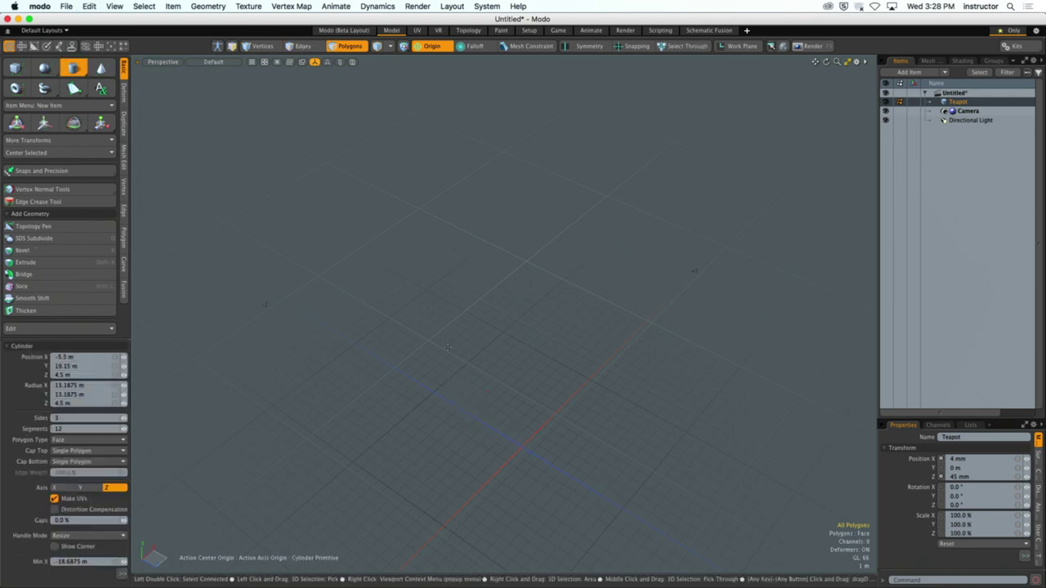
drag(524, 447, 589, 306)
key(space)
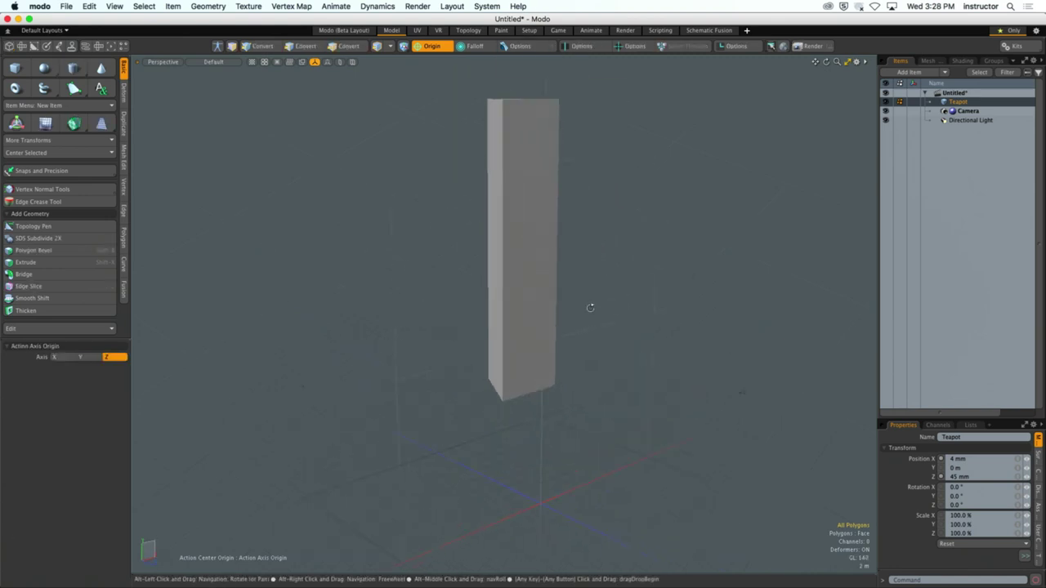
Duplicate the three-sided column by copy and paste, and move the copy about 13.7 m along the Z axis.
double_click(519, 309)
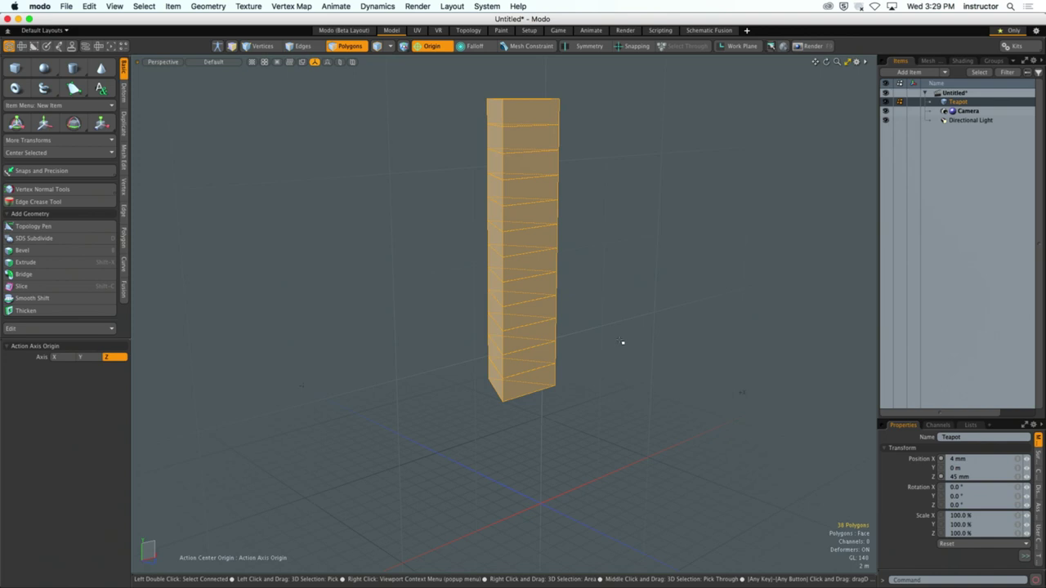
alt+drag(622, 343, 490, 335)
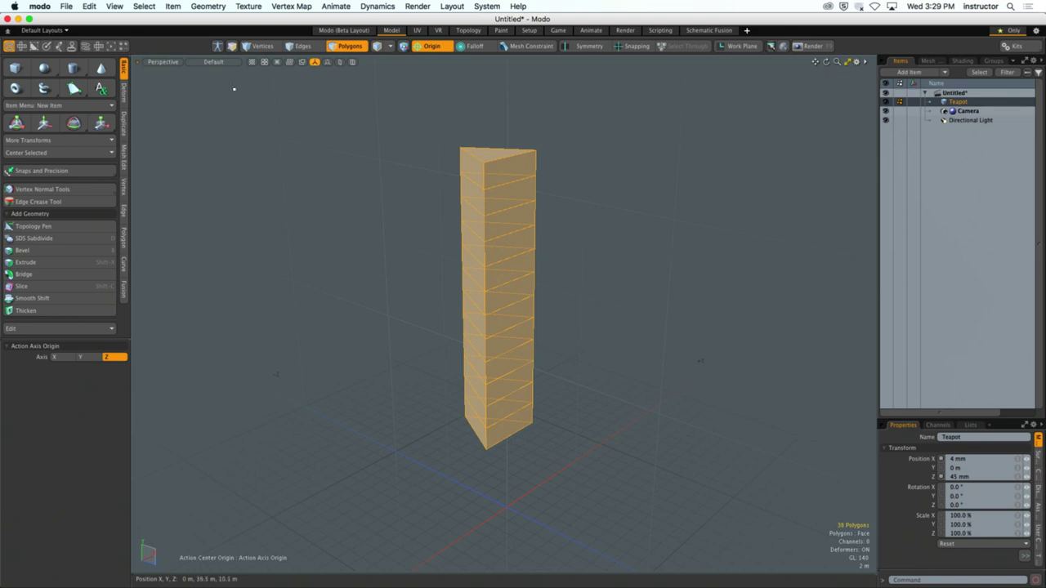
click(90, 6)
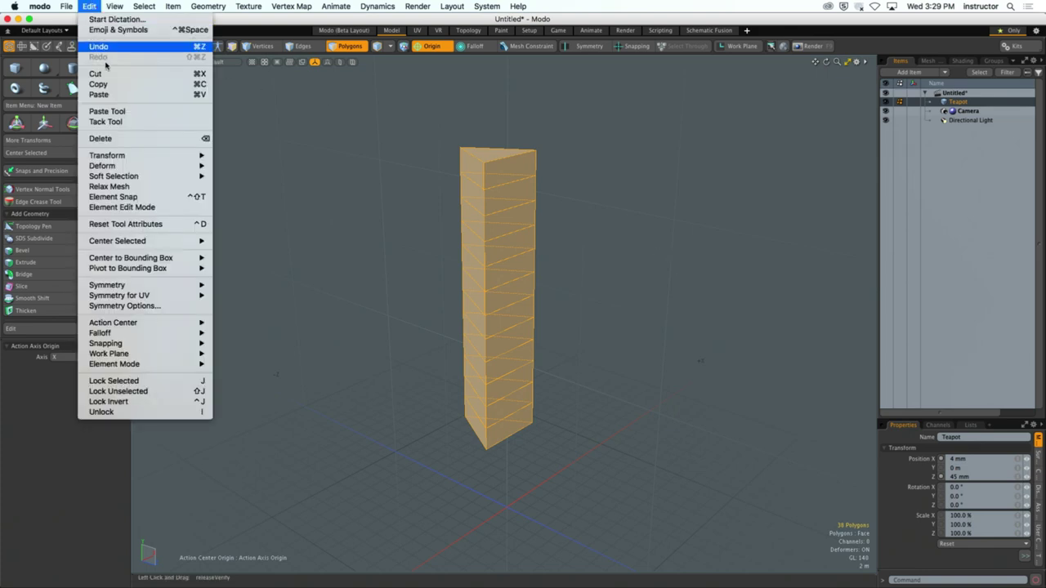
click(114, 85)
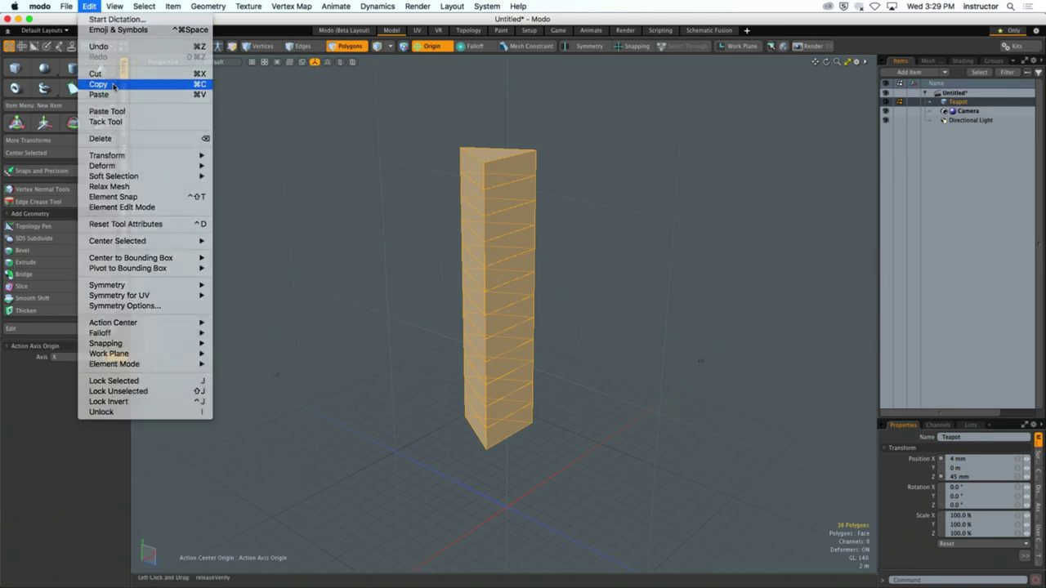
click(88, 6)
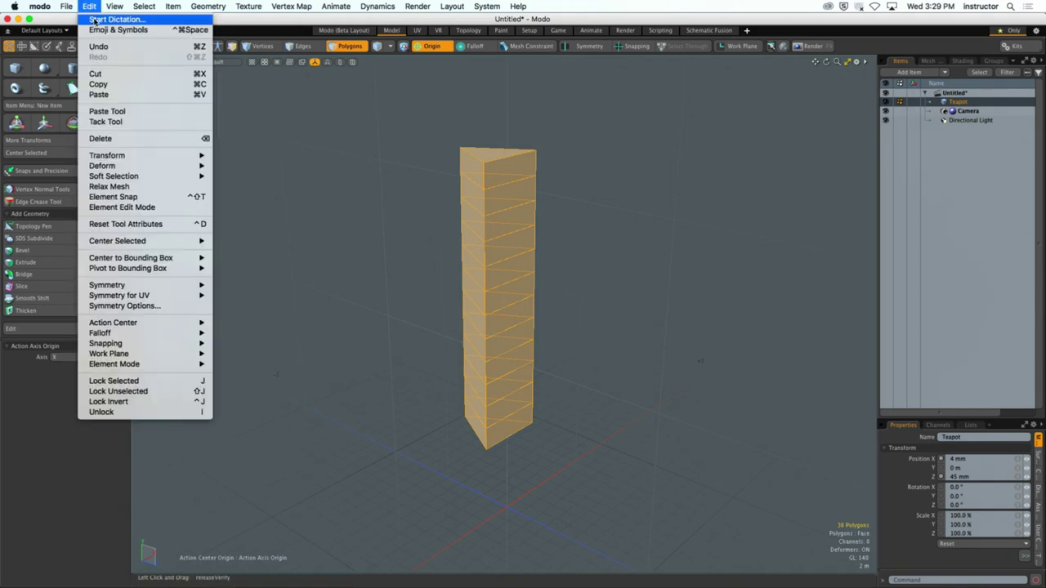
click(99, 94)
key(w)
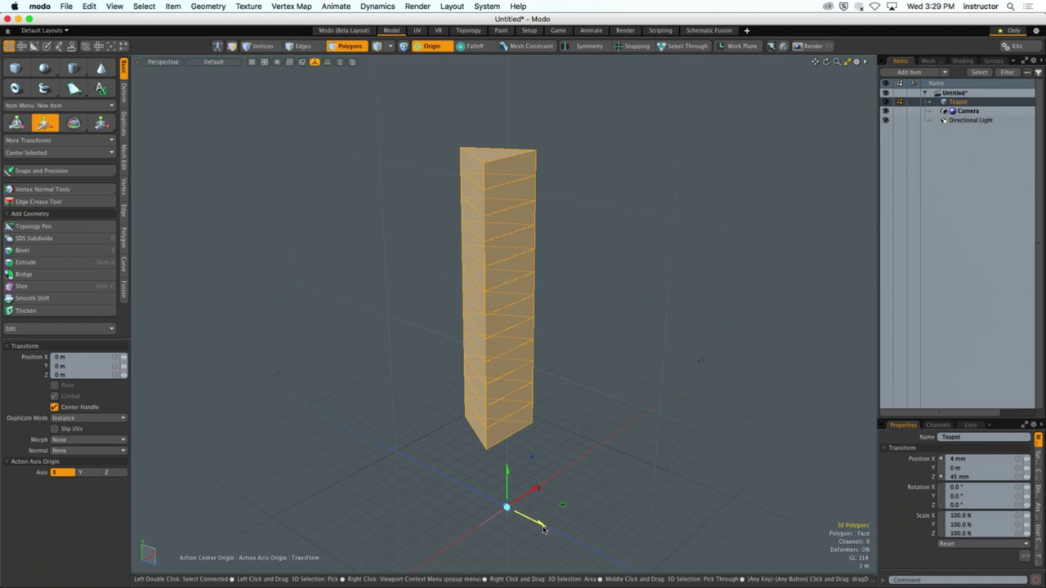
drag(541, 527, 633, 572)
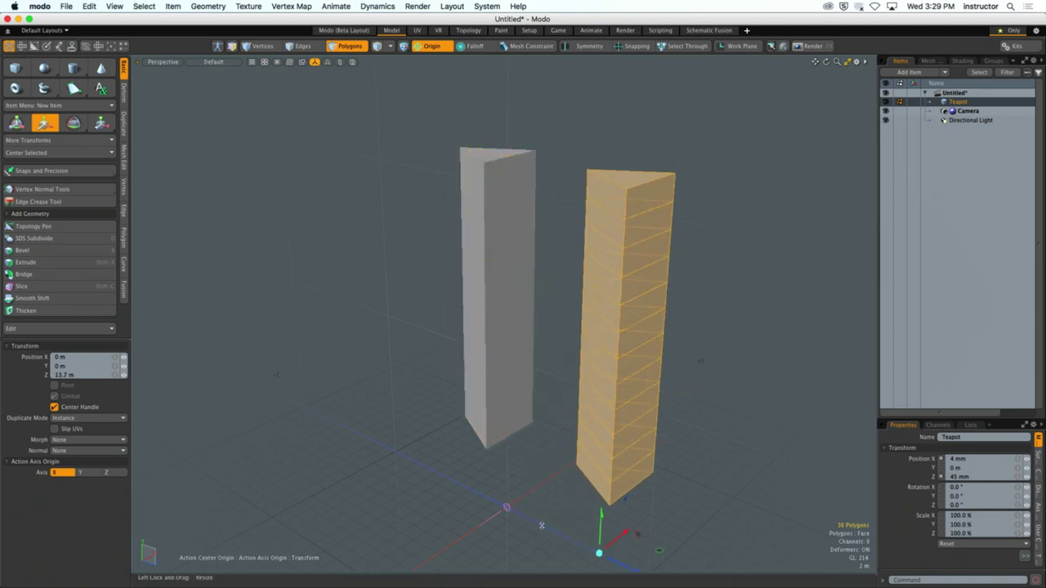
key(space)
Copy and paste the second column, move the new copy about 17.5 m along the Z axis, and deselect it.
click(728, 350)
alt+drag(728, 351, 624, 367)
double_click(605, 333)
alt+shift+drag(605, 333, 544, 327)
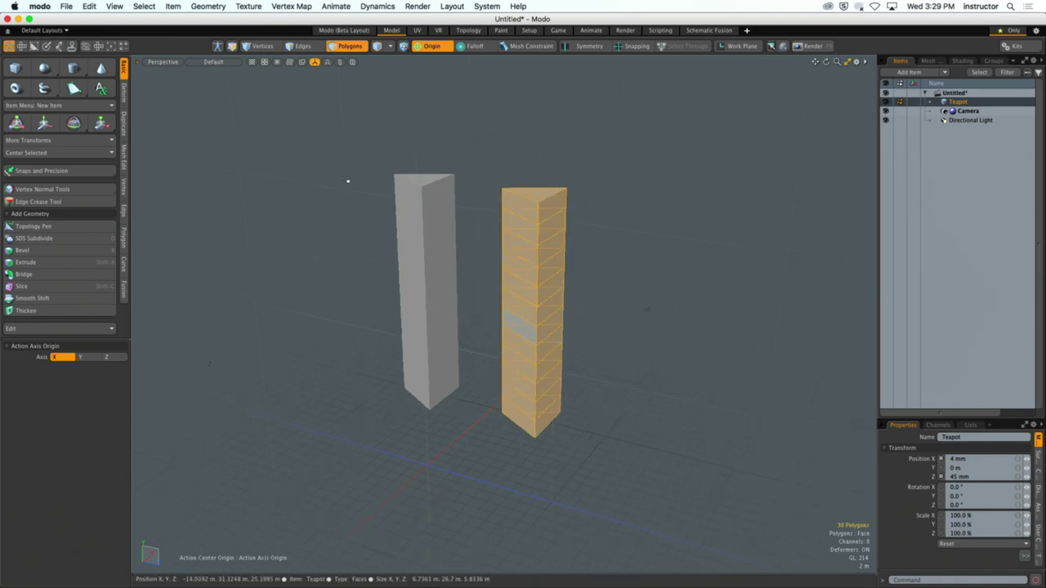
click(89, 6)
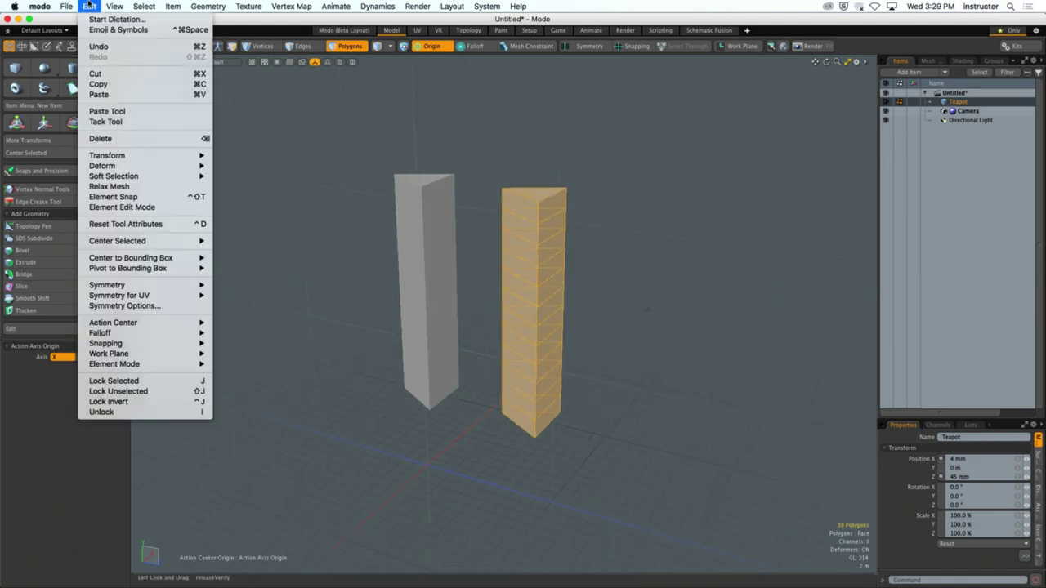
click(106, 86)
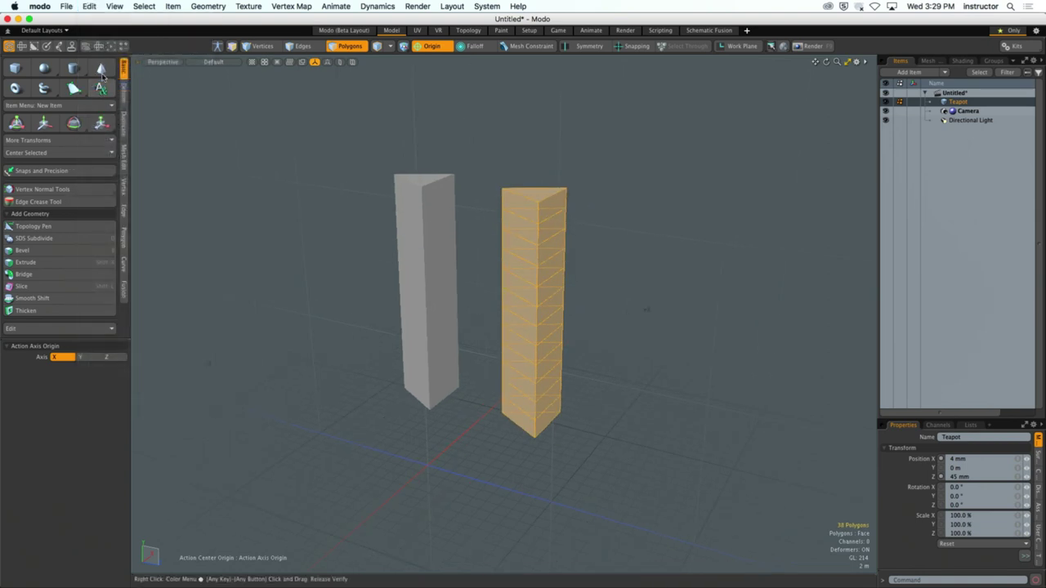
click(86, 6)
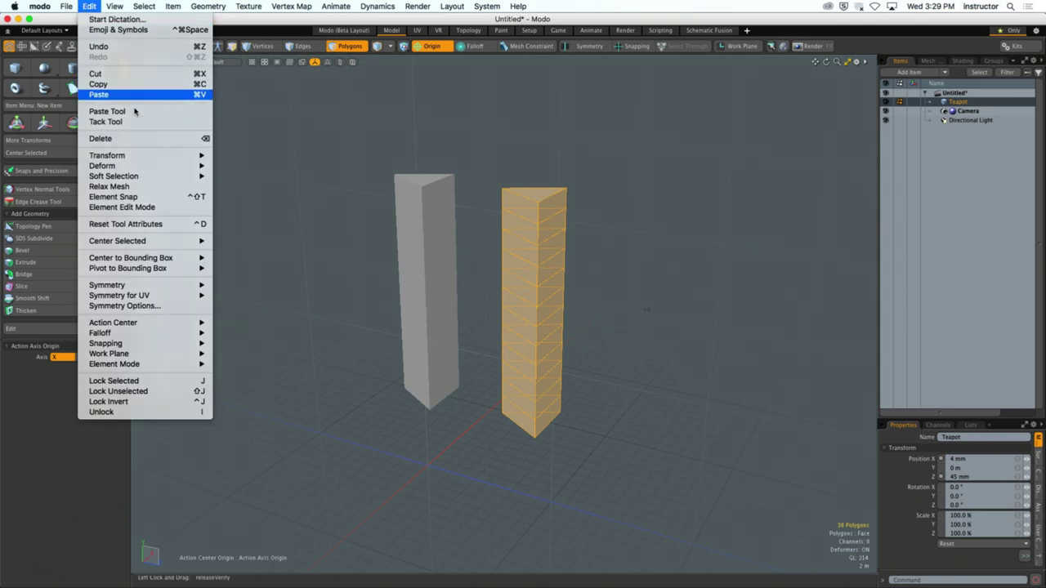
click(98, 94)
key(w)
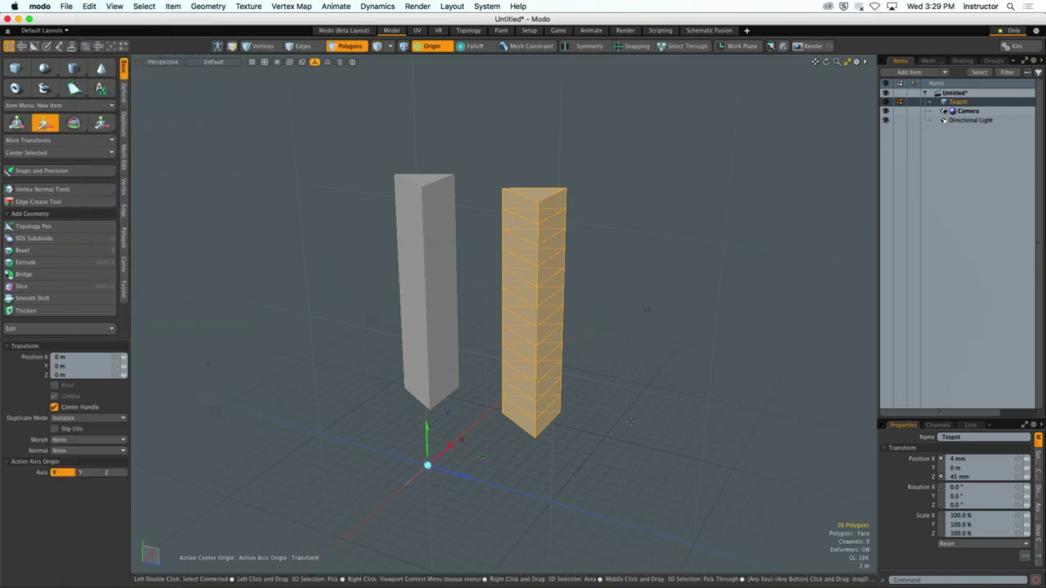
drag(447, 467, 552, 497)
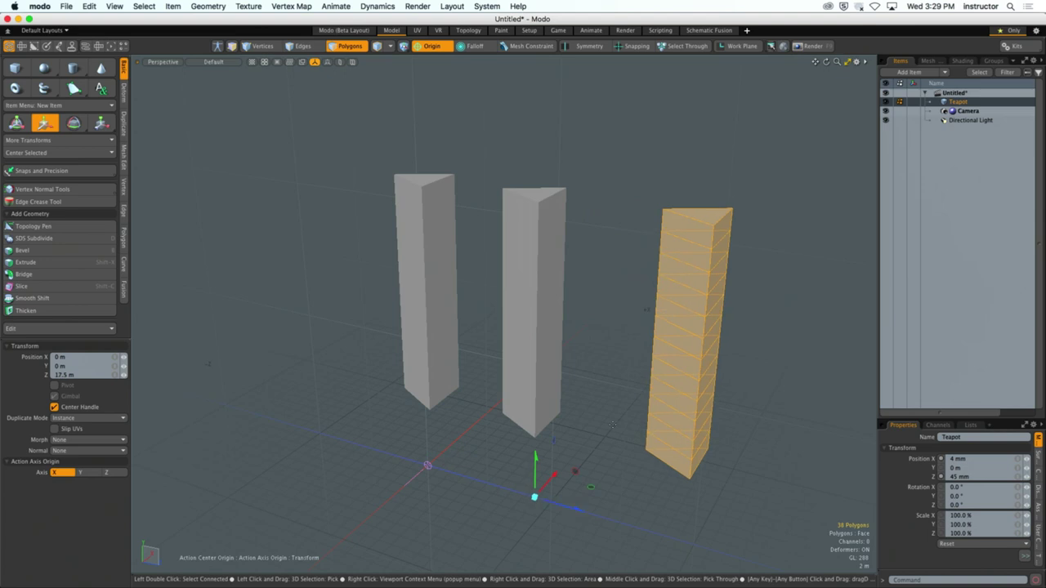
click(621, 404)
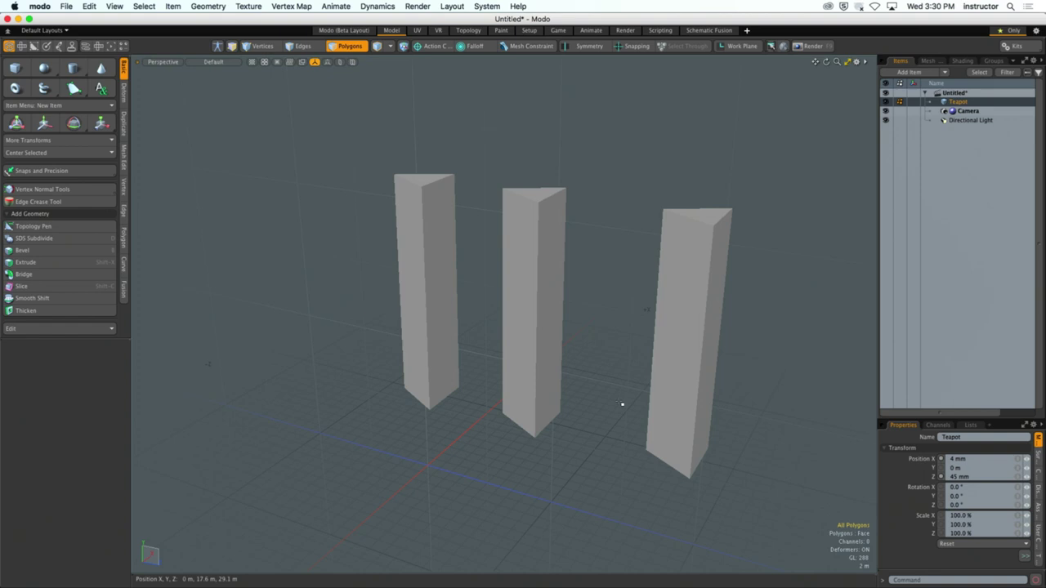
Select all three columns, duplicate them, and move the copies along the X axis to form a second parallel row.
mouse_move(621, 404)
alt+mouse_down()
mouse_move(661, 381)
mouse_move(583, 354)
mouse_move(515, 375)
mouse_move(446, 369)
alt+mouse_up()
double_click(352, 303)
shift+double_click(401, 343)
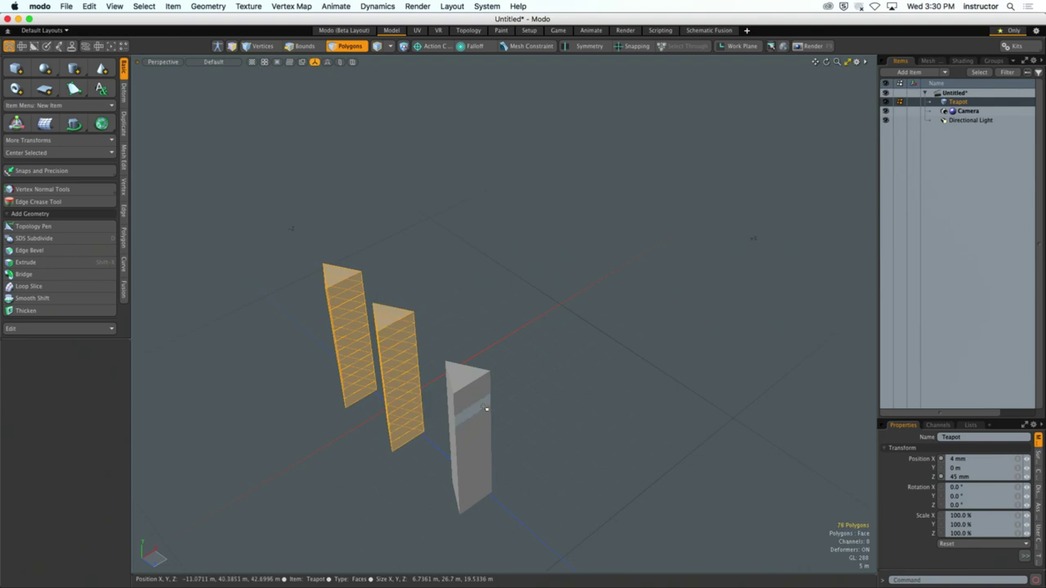
shift+double_click(487, 408)
alt+drag(486, 408, 453, 391)
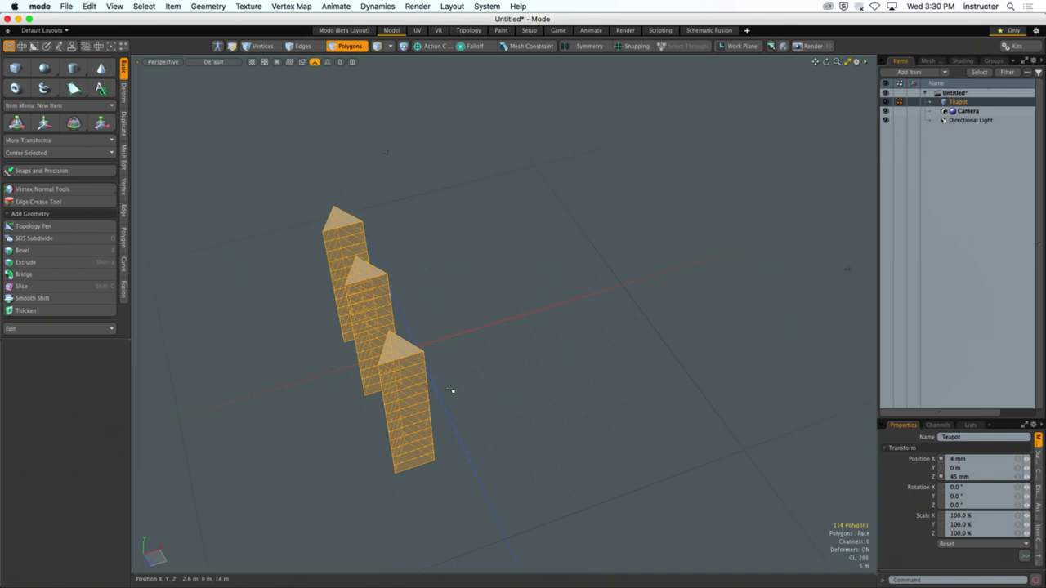
key(super+v)
key(w)
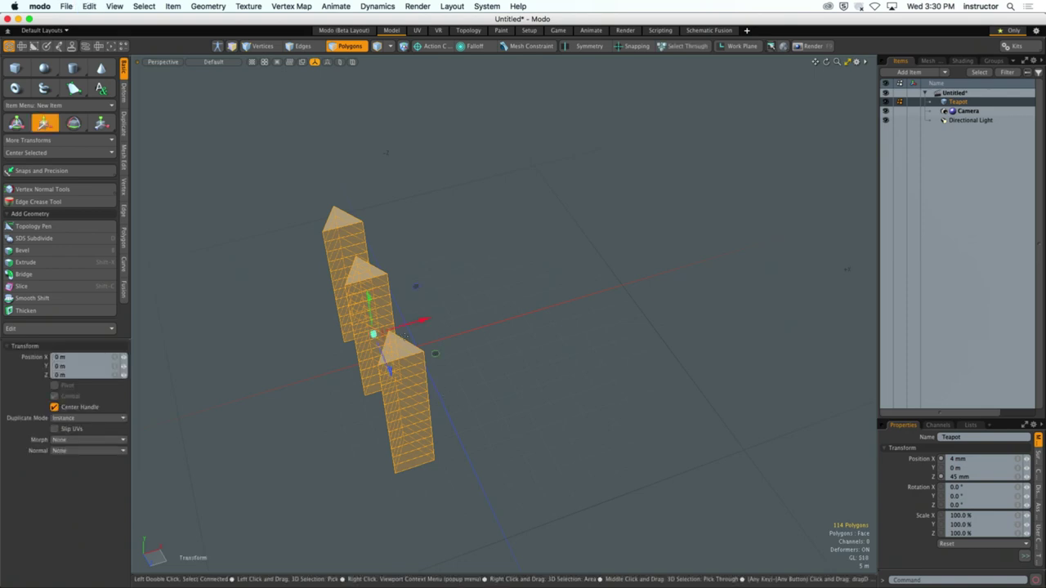
drag(432, 387, 527, 363)
key(space)
click(527, 363)
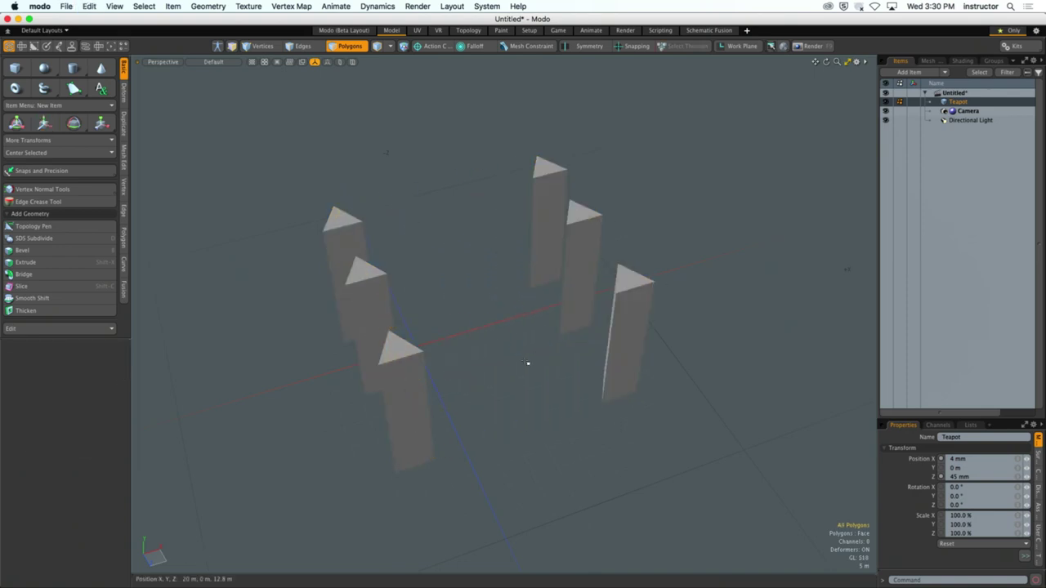
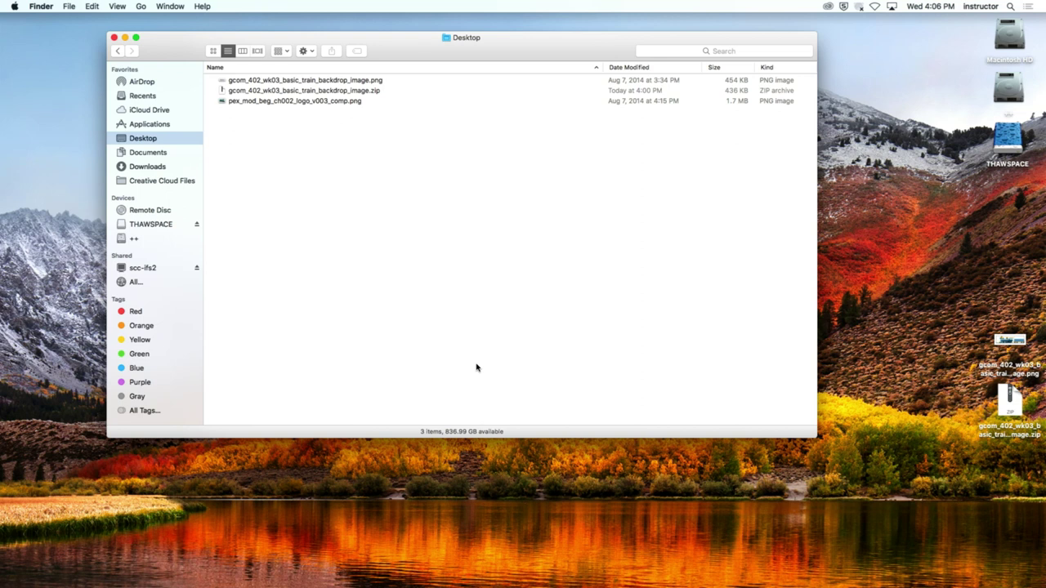
Switch to Chrome, read the Basic Train assignment page, and hide the browser.
mouse_move(329, 572)
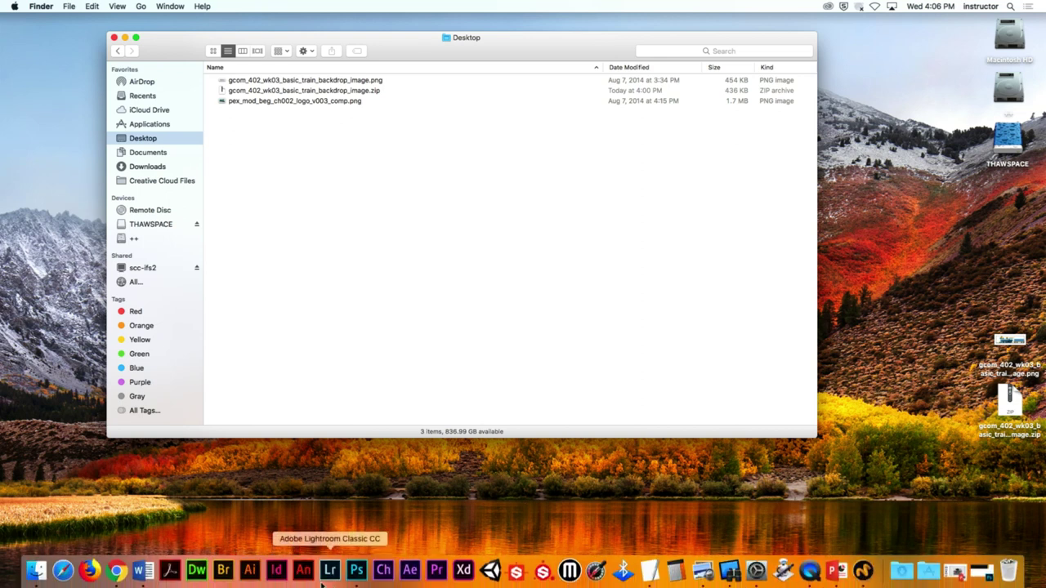
click(115, 572)
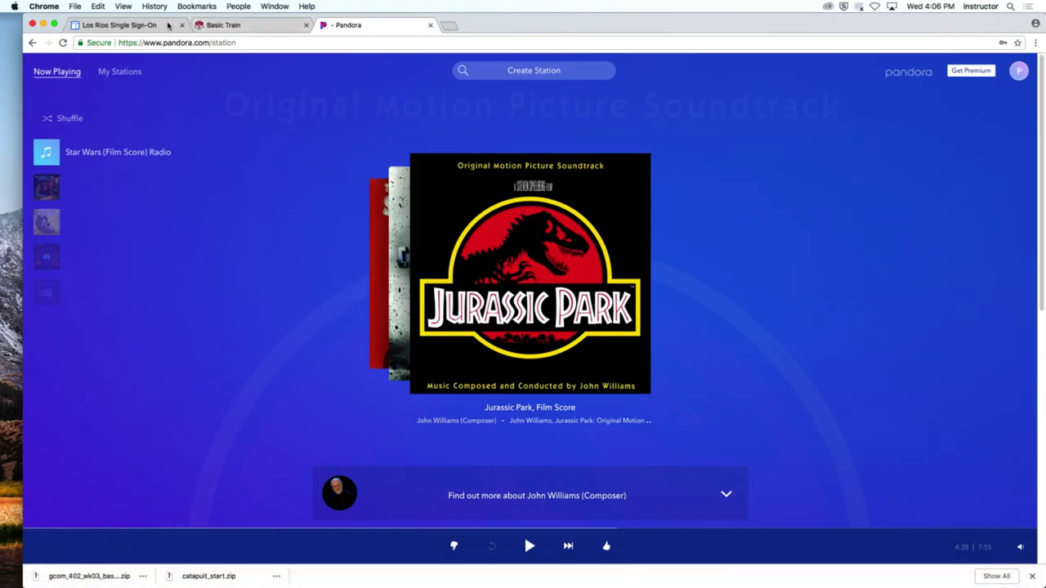
click(228, 28)
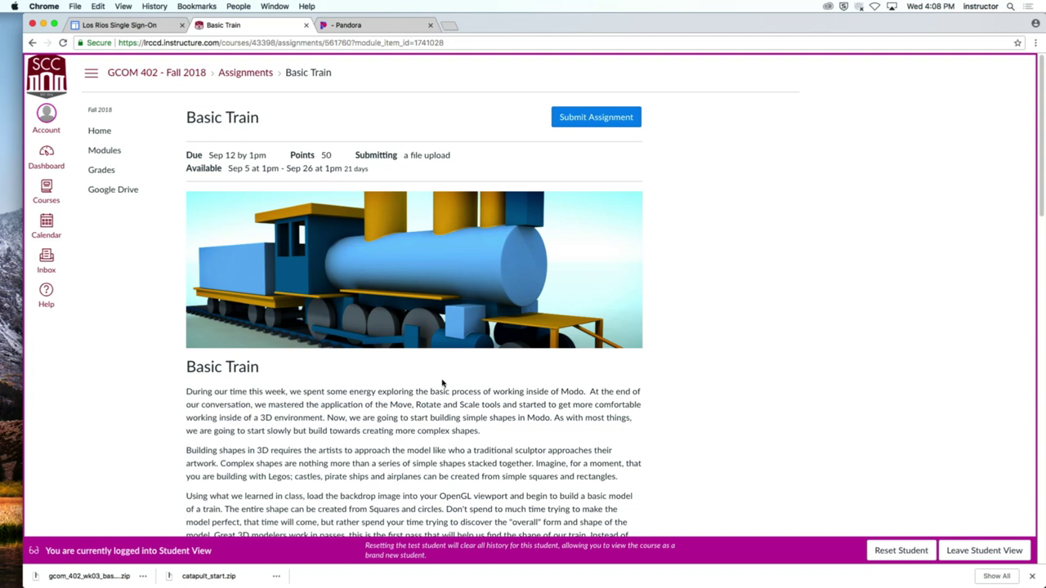
click(44, 6)
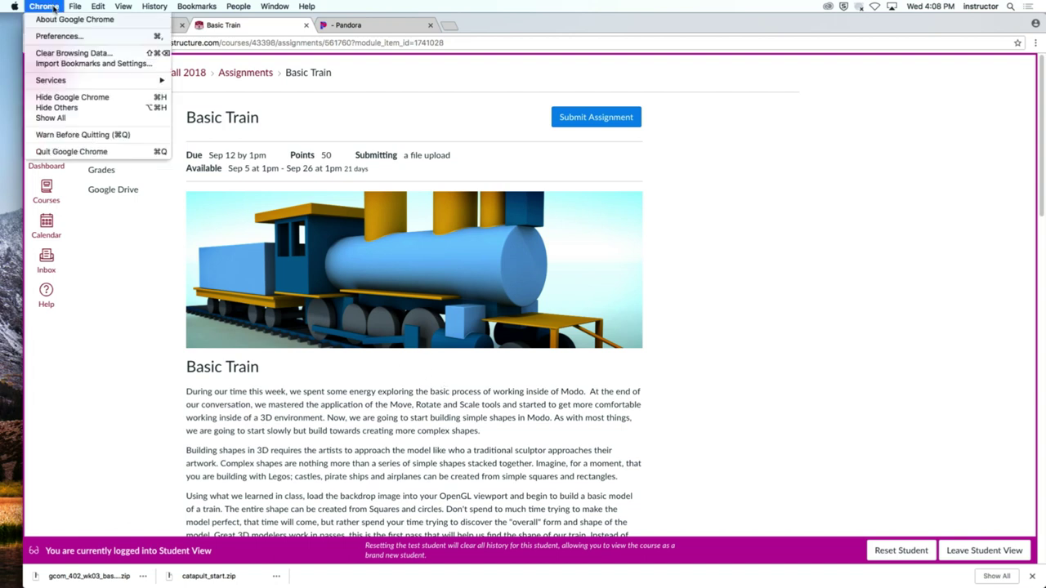
click(67, 97)
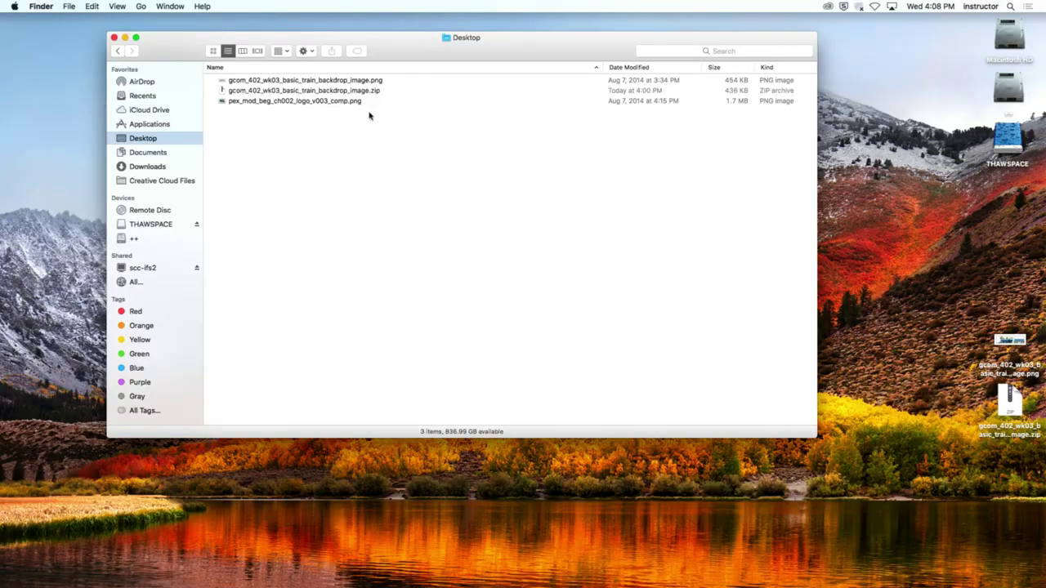
Open gcom_402_wk03_basic_train_backdrop_image.png from the Desktop, examine the train's side view, and close the image.
double_click(381, 81)
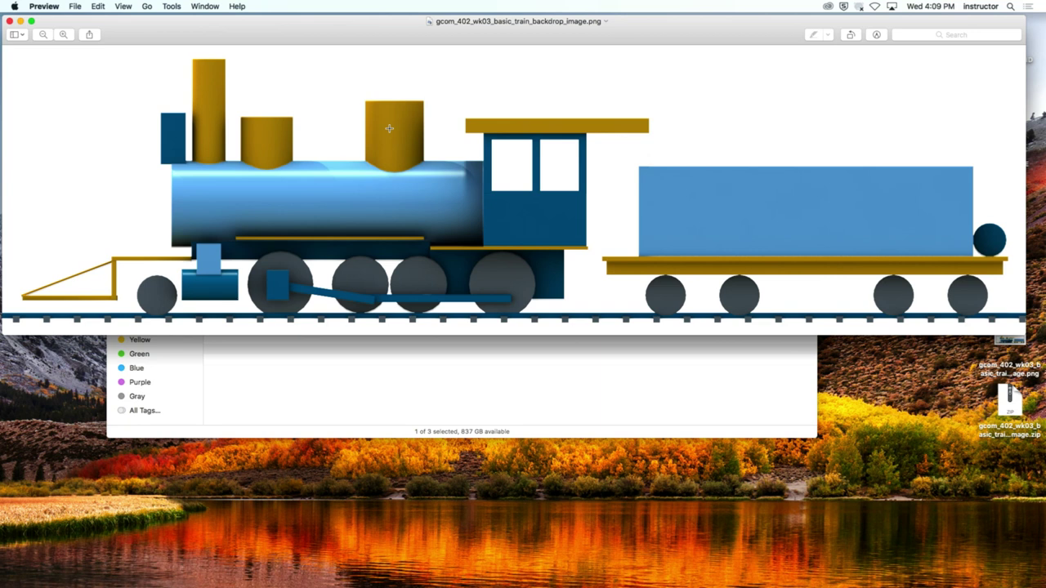
drag(348, 25, 349, 55)
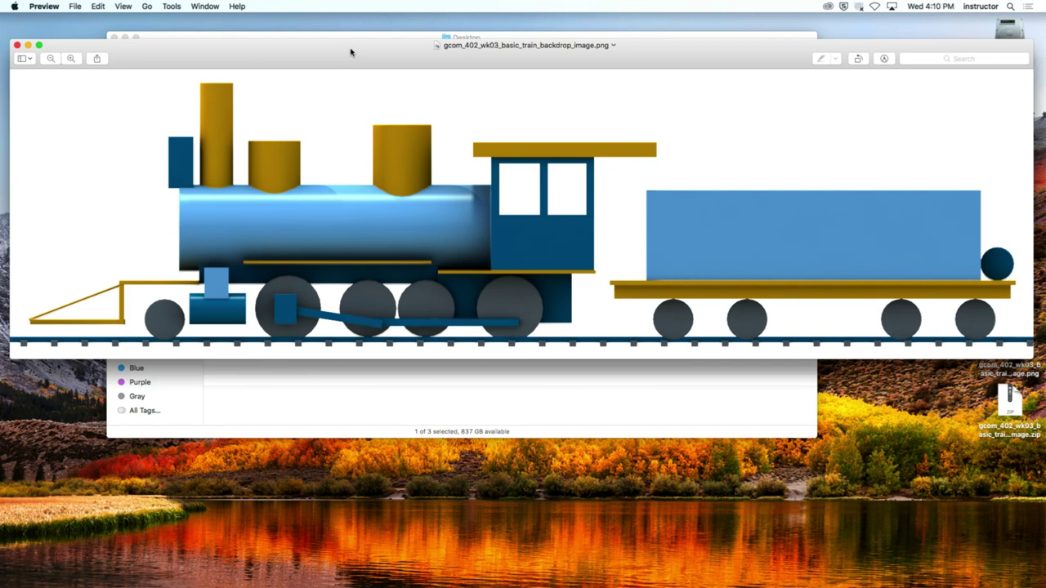
click(17, 45)
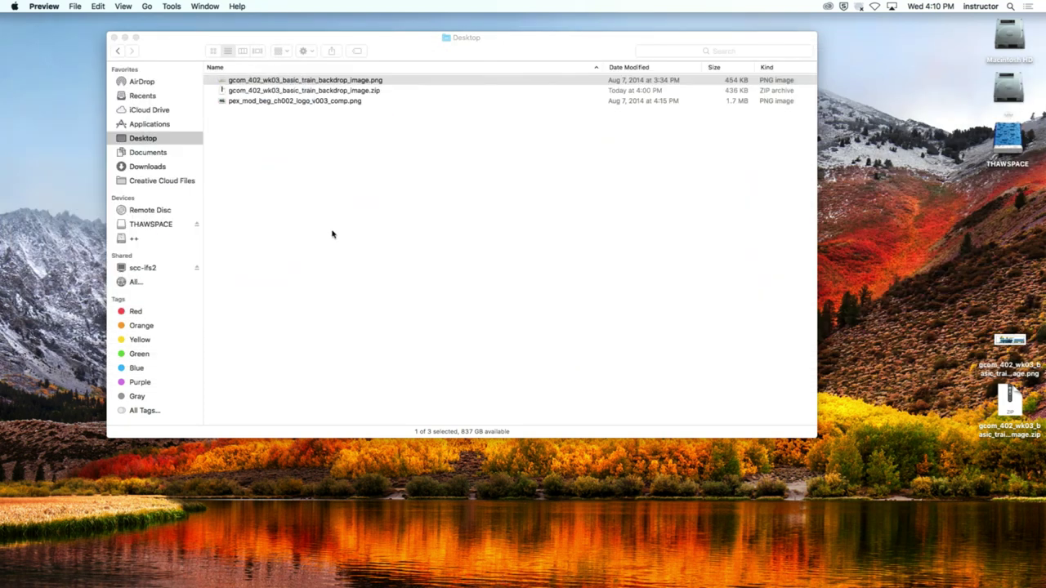
click(320, 164)
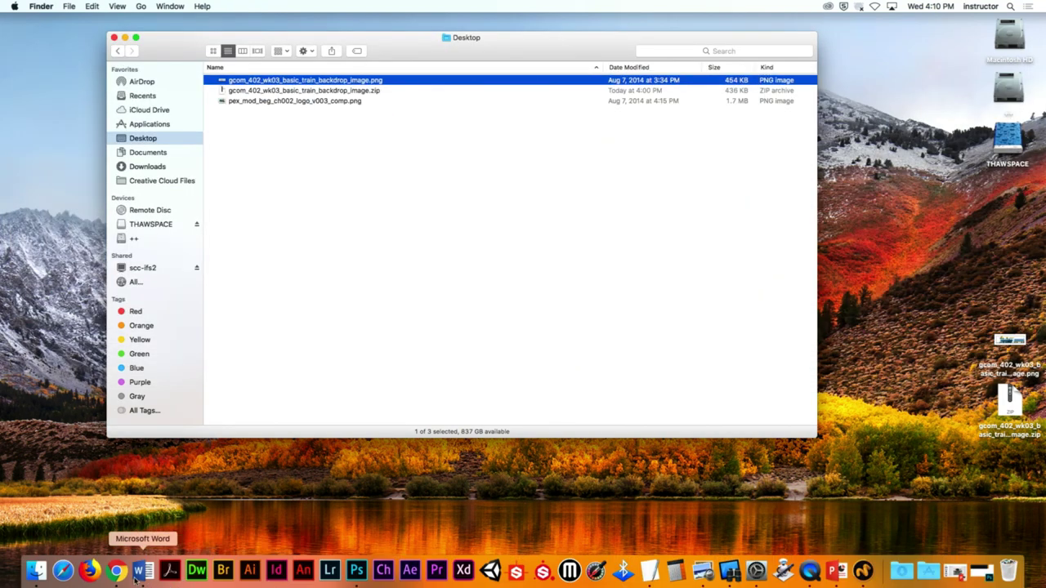
Return to Chrome, review the Basic Train resources and submission guidelines, and hide the browser.
click(115, 572)
scroll(786, 345, down, 15)
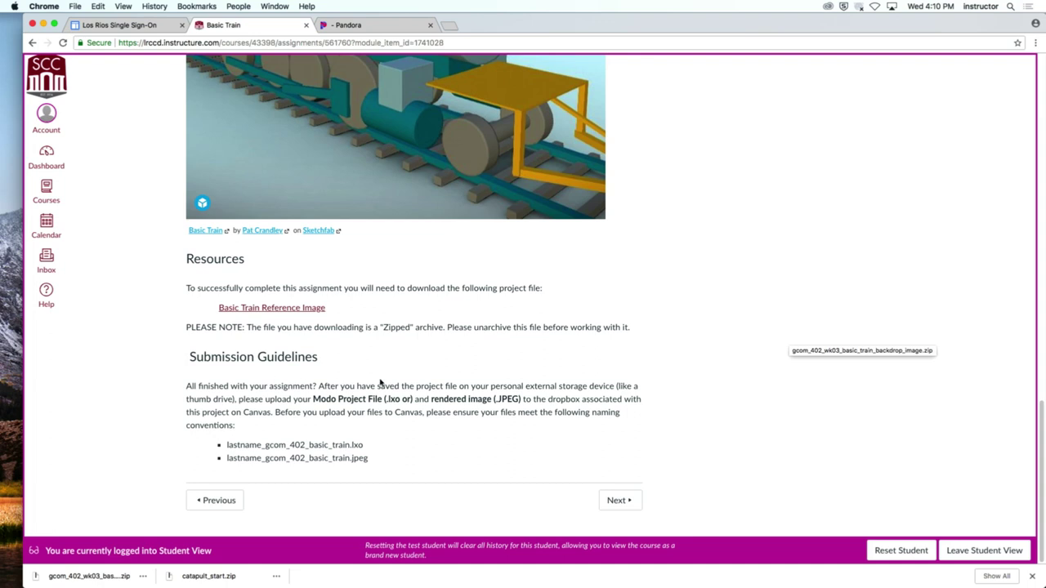
click(44, 6)
click(72, 97)
Locate the train backdrop ZIP archive and its unzipped PNG in the Desktop folder.
click(217, 126)
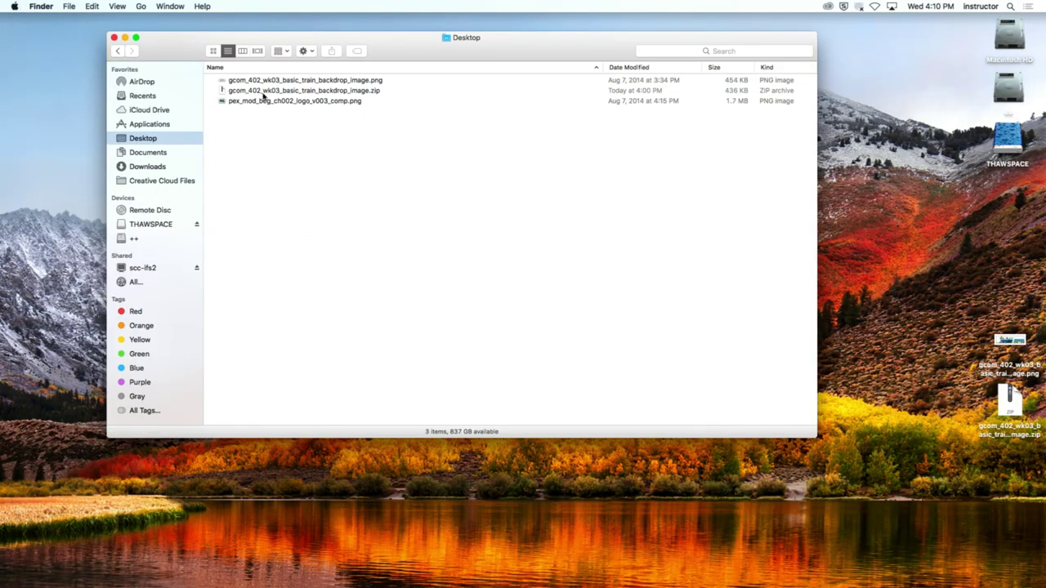
click(263, 91)
click(327, 81)
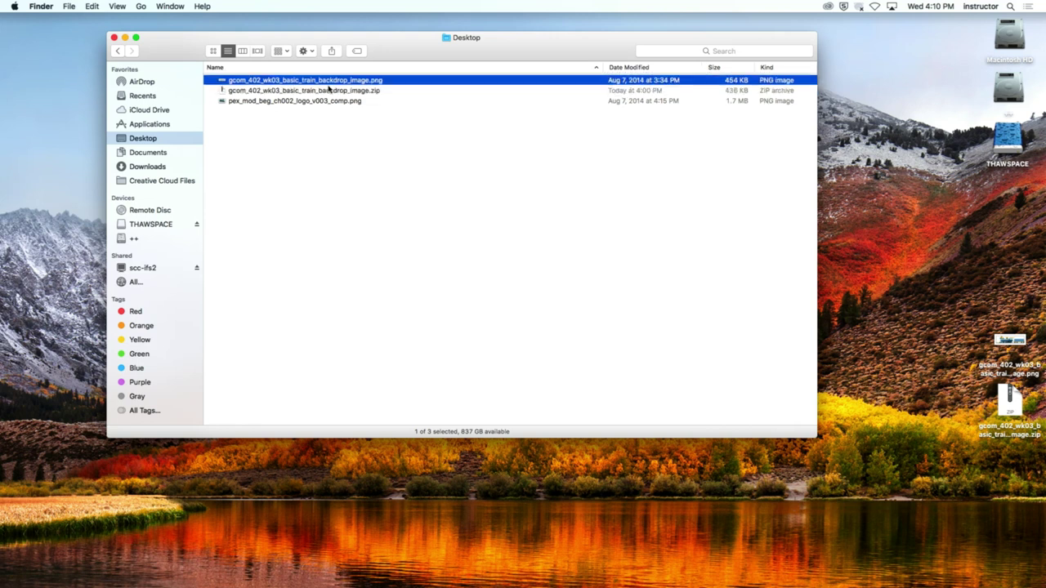
click(417, 225)
Switch to Modo and create a new empty scene.
mouse_move(605, 584)
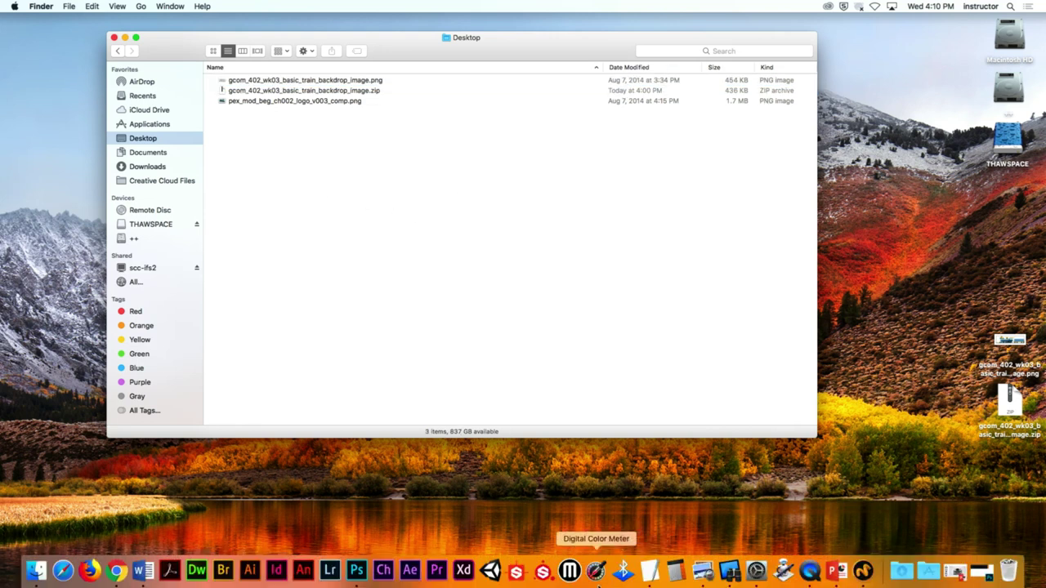
click(864, 572)
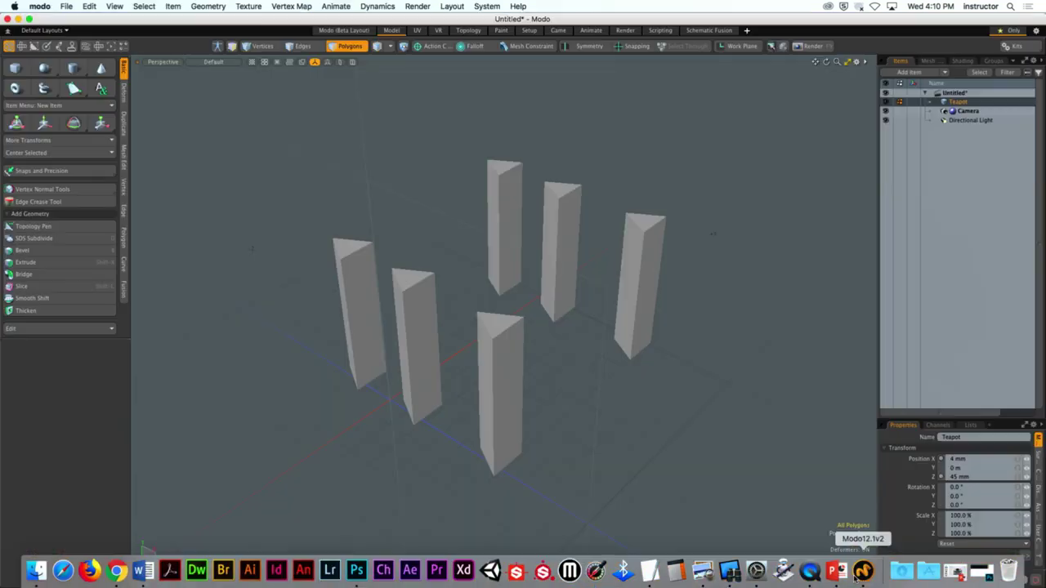
click(66, 6)
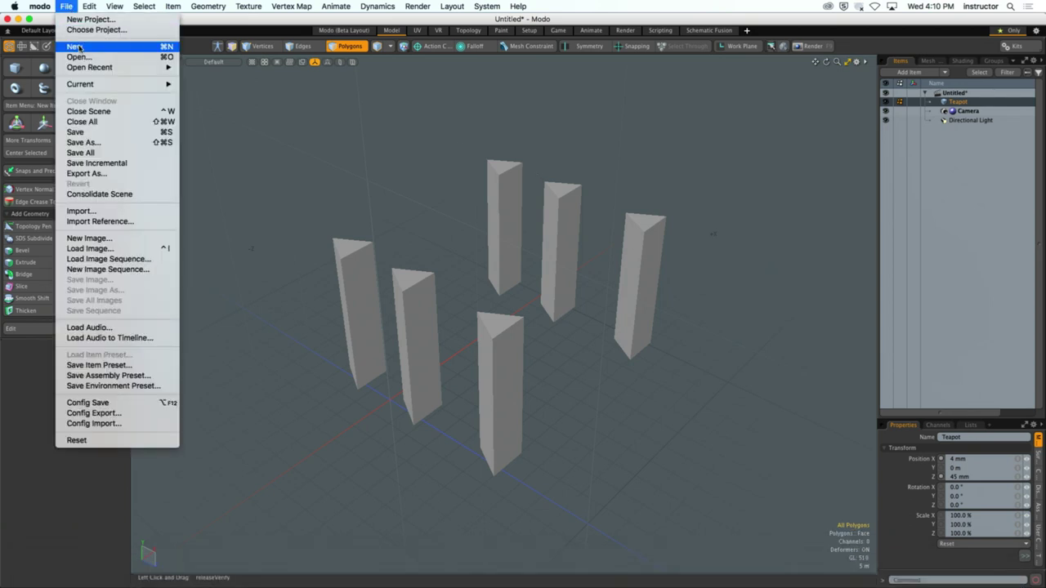
key(Return)
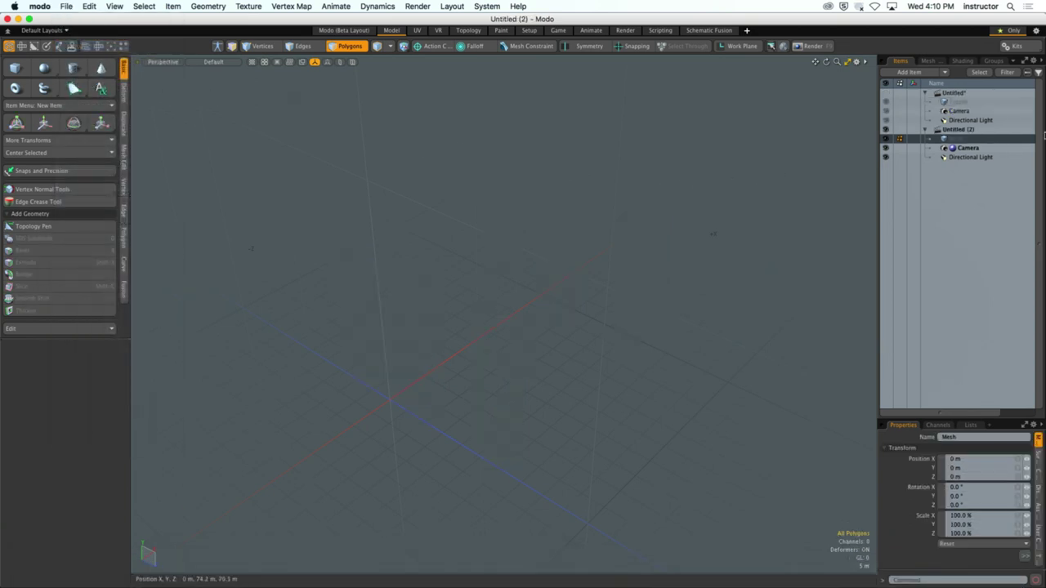
Widen the item list area and add a Backdrop Item to the new scene.
drag(879, 166, 798, 165)
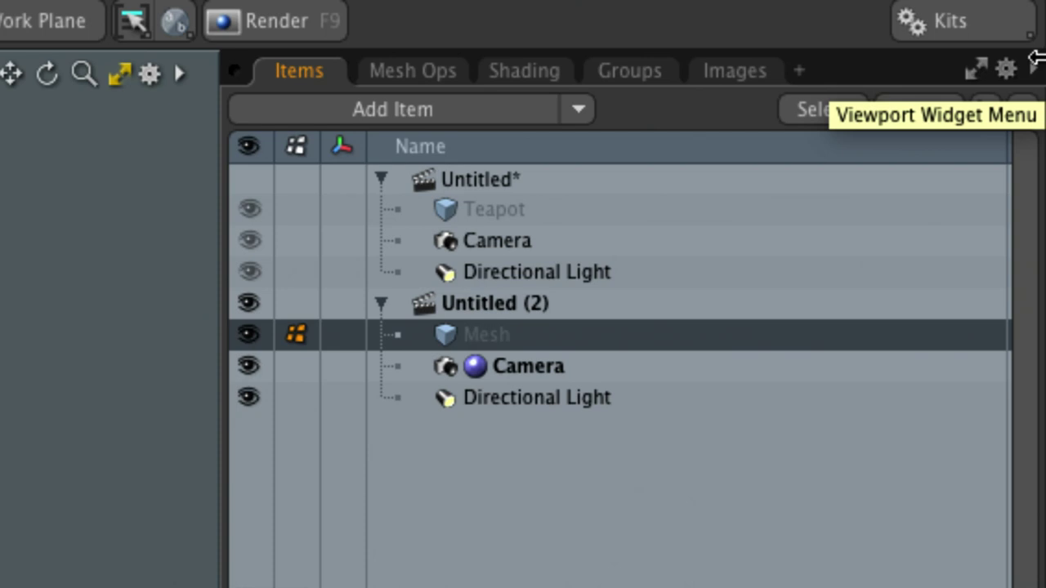
click(583, 113)
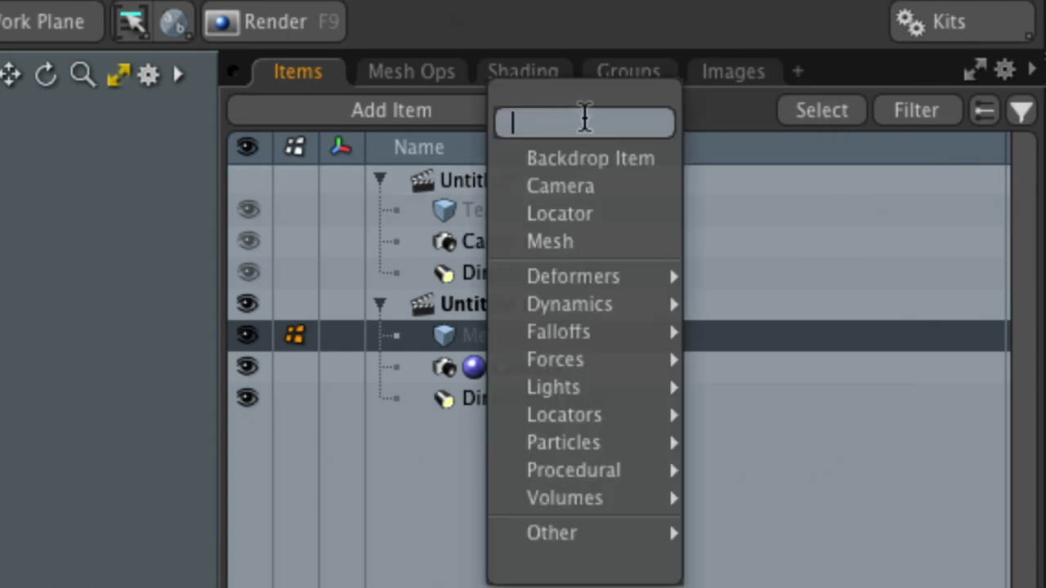
click(656, 160)
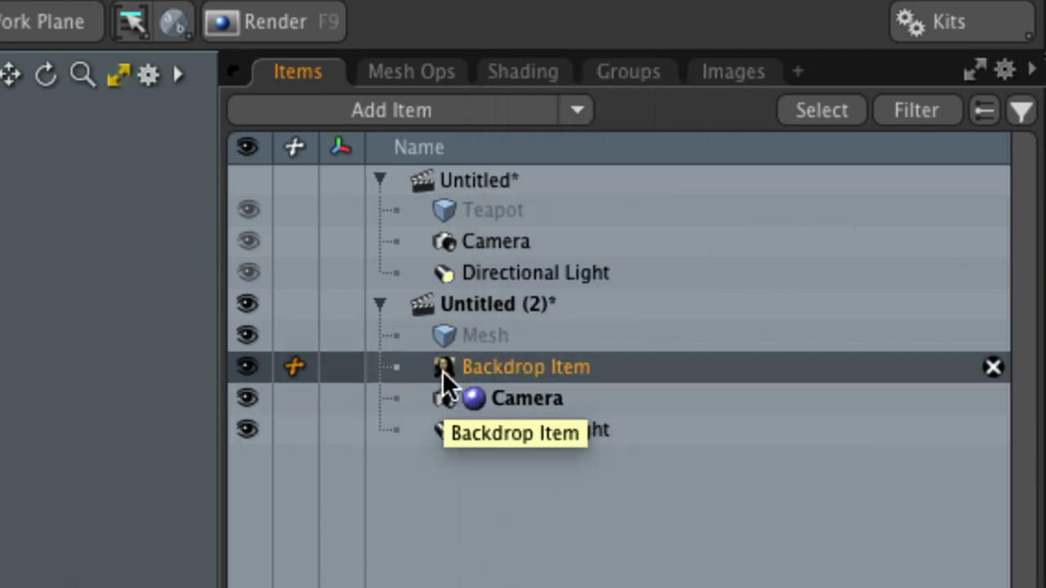
Rename the new backdrop item as a reference for the train's side view.
double_click(486, 374)
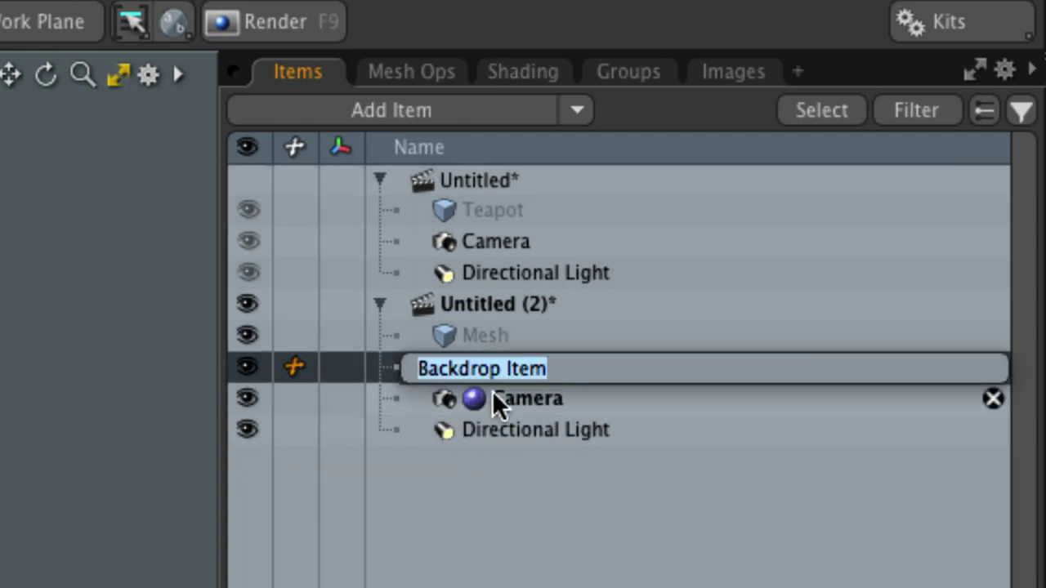
text(Ref - Traom)
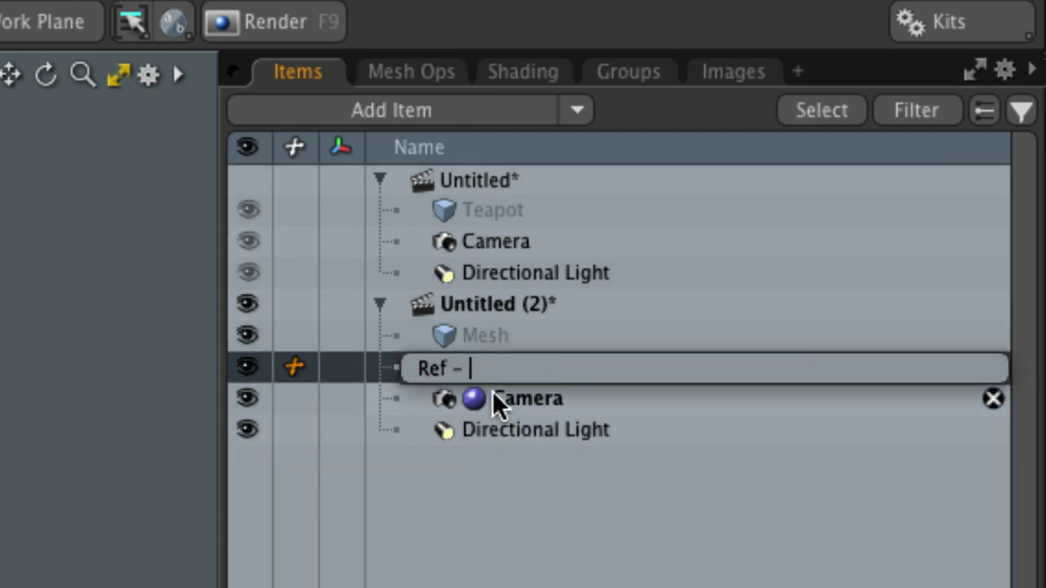
key(BackSpace)
key(BackSpace)
text(in Side)
key(Return)
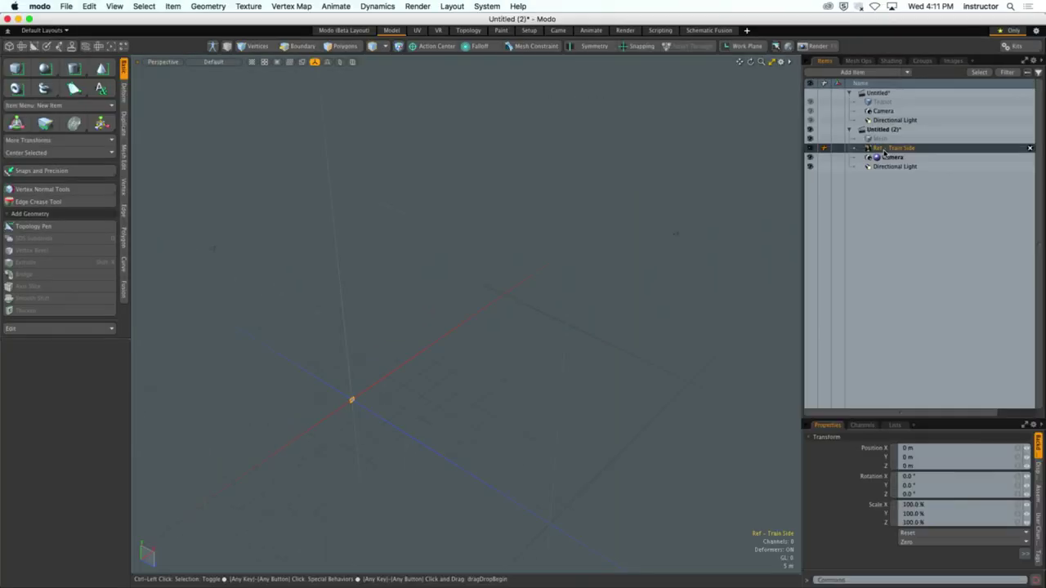
Enlarge the properties area and correct the spelling of the backdrop item's name to Ref - Train Side.
drag(971, 415, 971, 205)
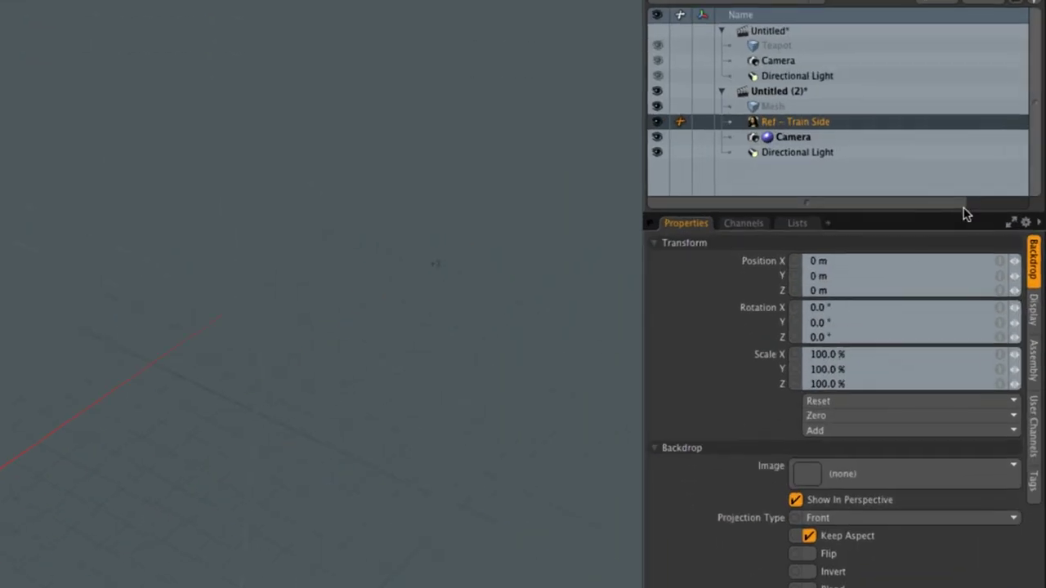
double_click(797, 122)
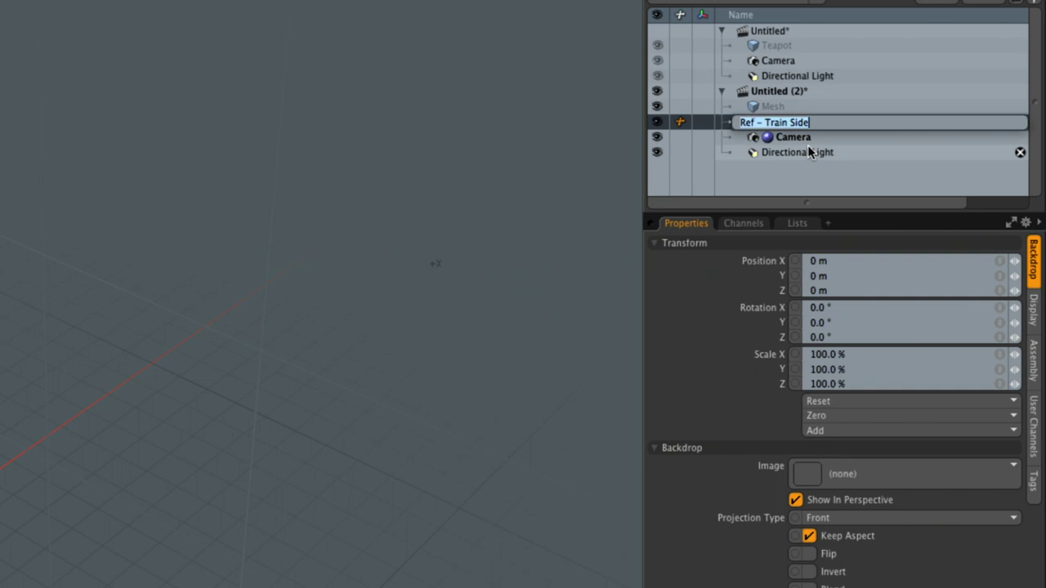
key(Left)
key(Left)
key(Left)
key(Left)
key(Left)
key(Left)
key(Left)
key(BackSpace)
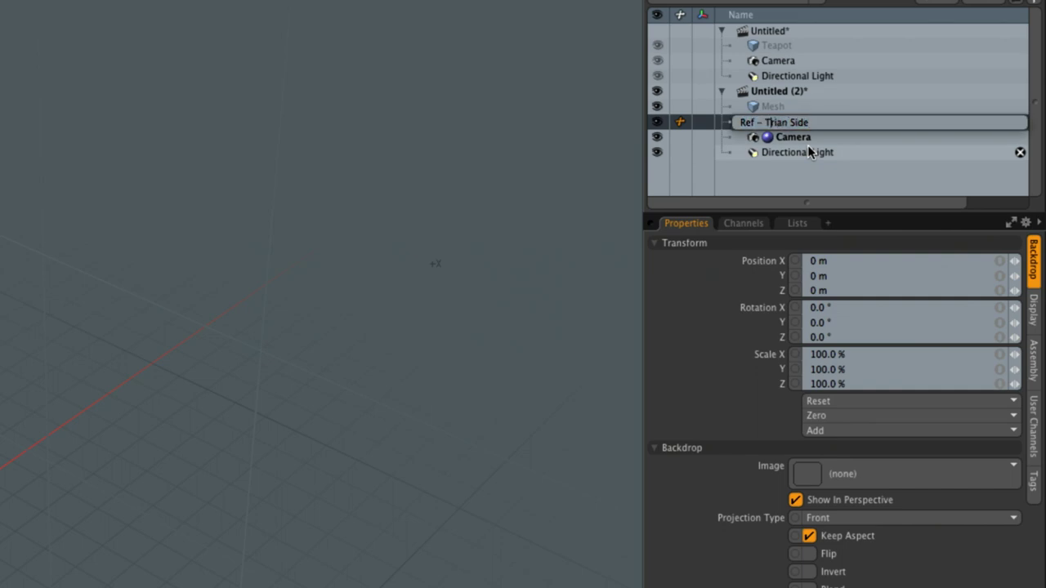
key(Delete)
text(ia)
key(BackSpace)
key(BackSpace)
text(a)
key(Return)
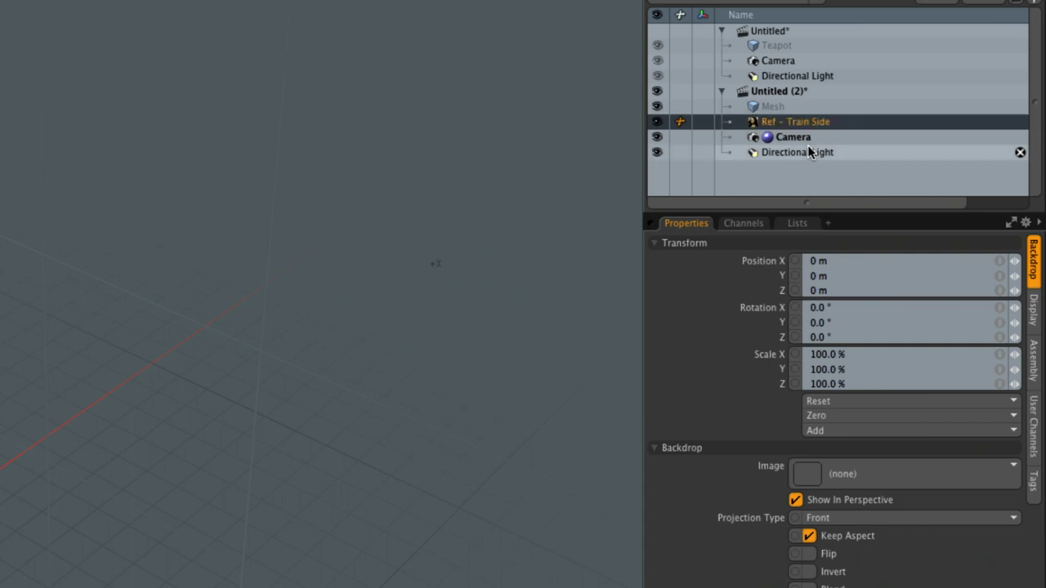
Load gcom_402_wk03_basic_train_backdrop_image.png from the Desktop as the image of the Ref - Train Side backdrop.
drag(808, 210, 810, 151)
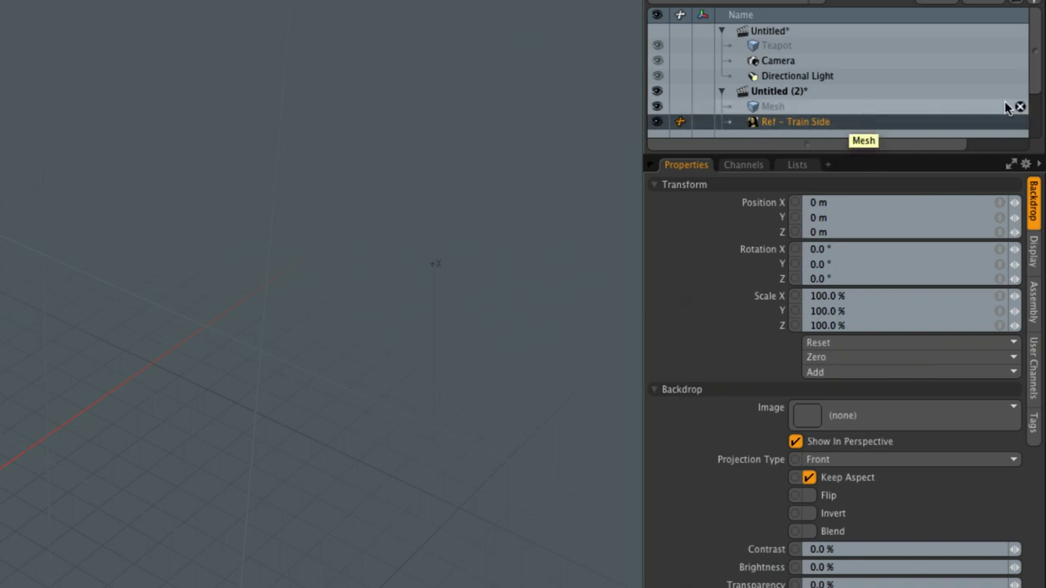
drag(1034, 86, 1034, 119)
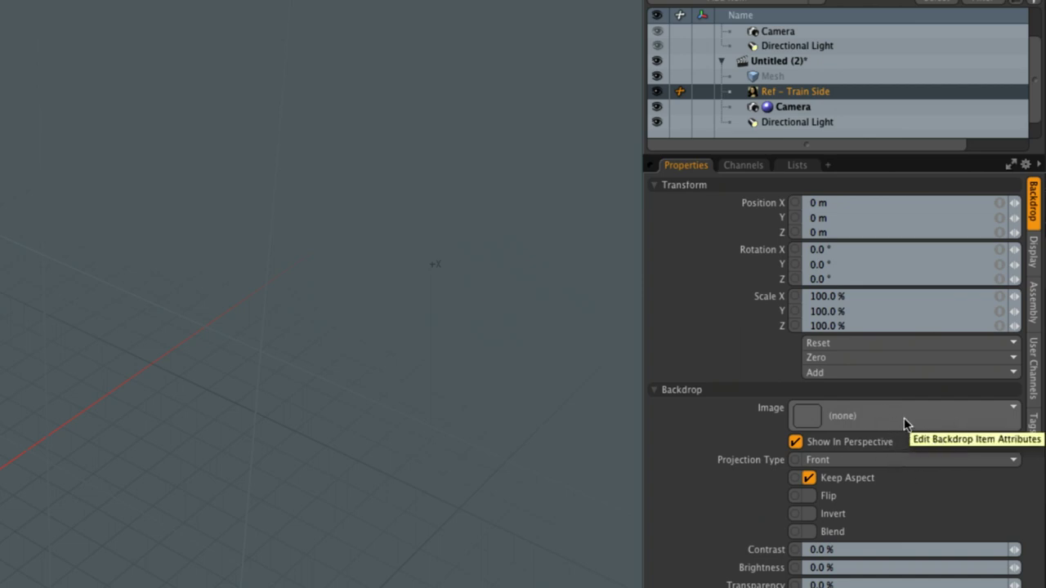
click(944, 421)
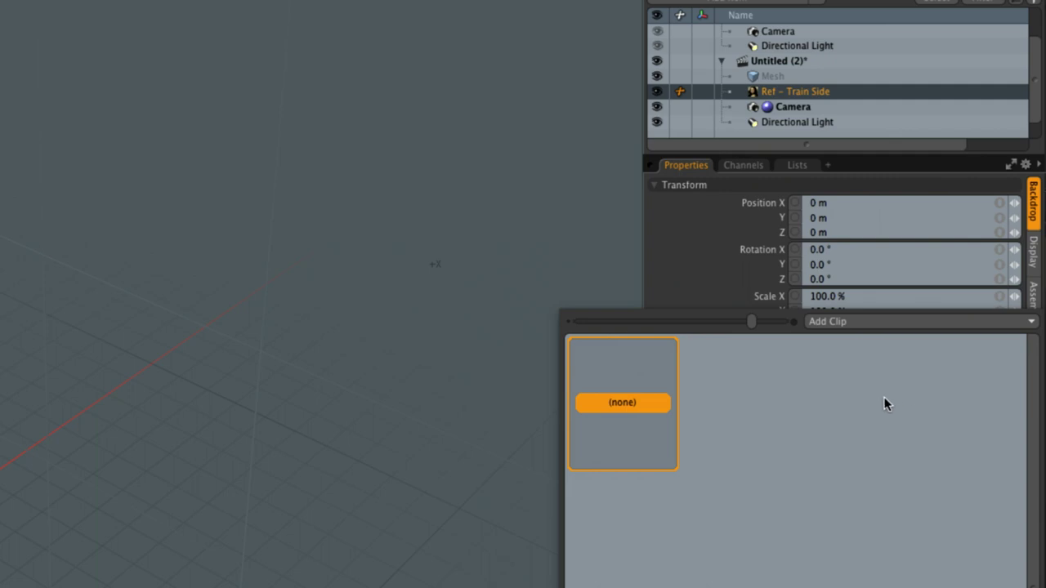
click(853, 325)
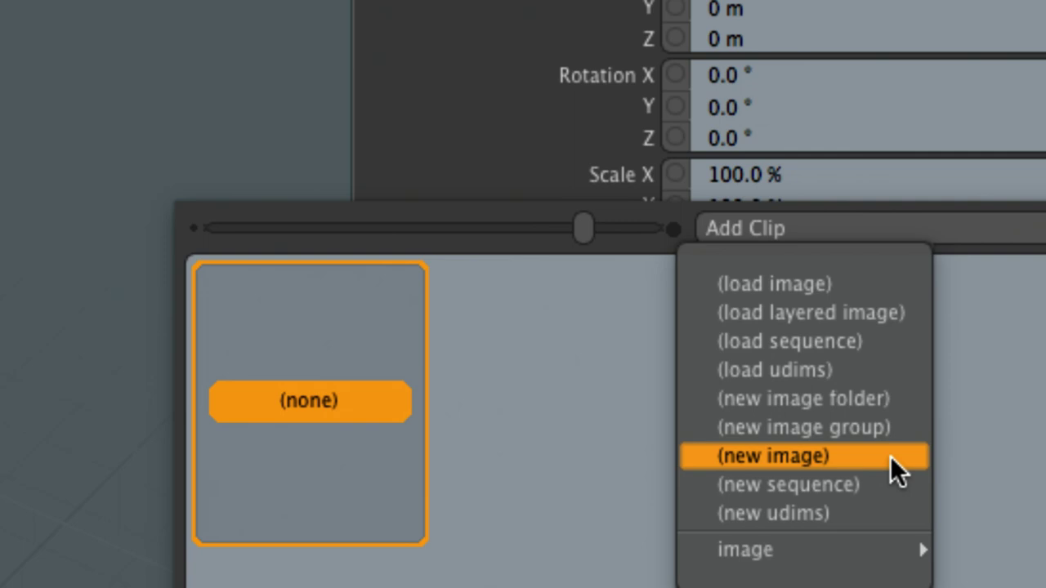
click(843, 282)
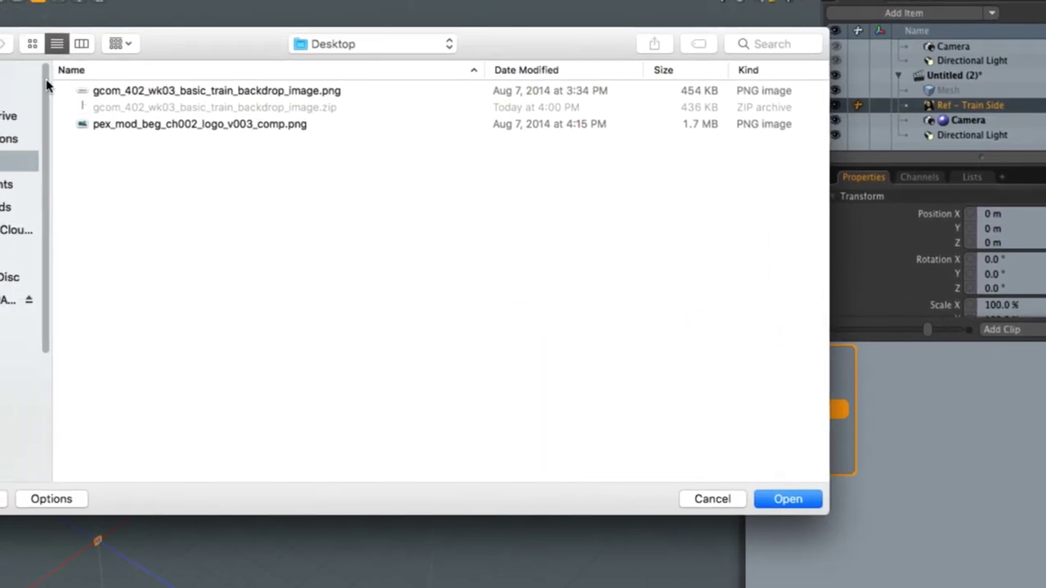
click(155, 91)
click(786, 499)
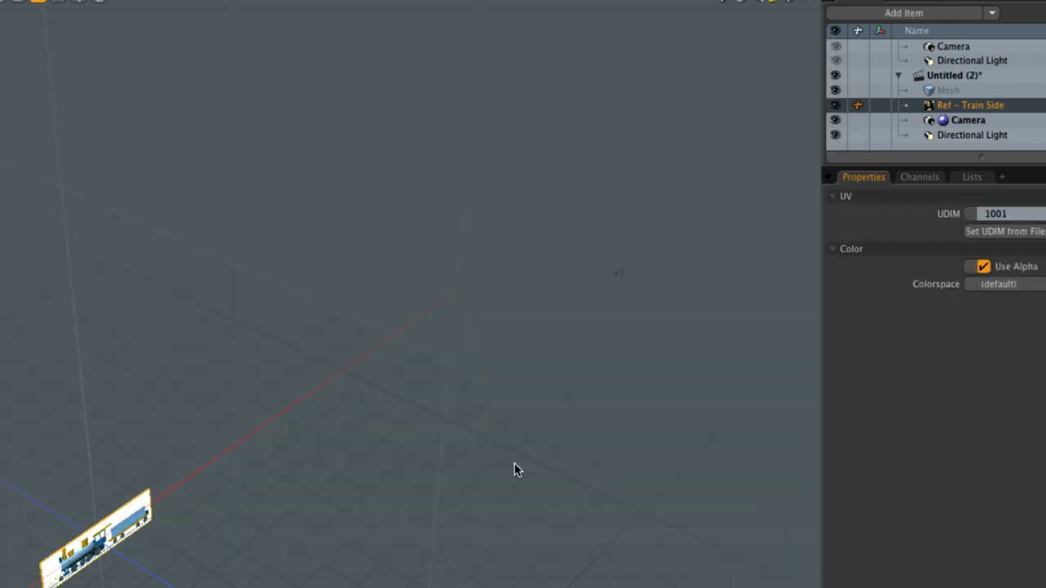
Fit the train image in the viewport and reselect Ref - Train Side to show its backdrop settings.
key(a)
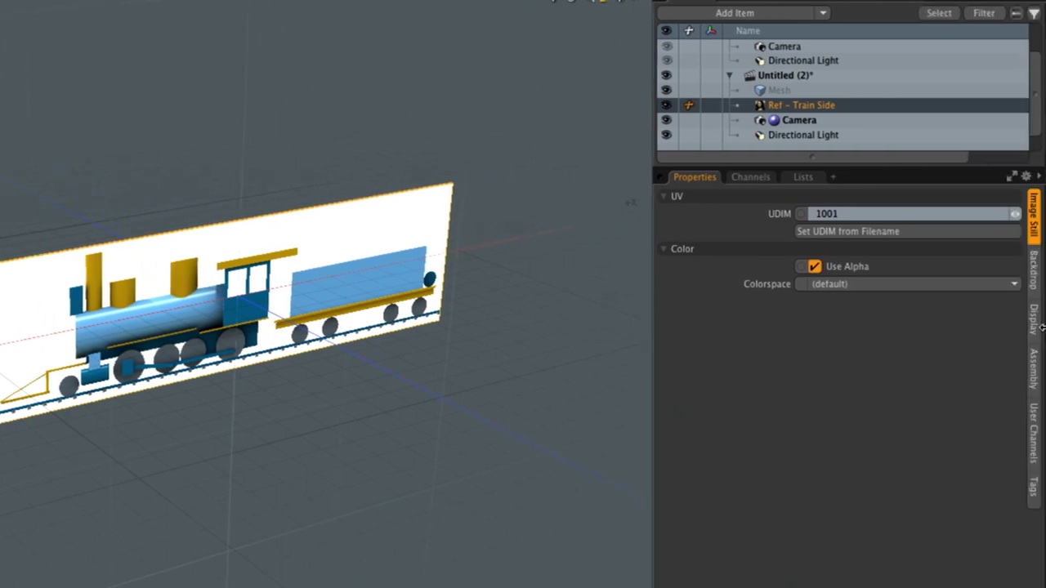
click(798, 121)
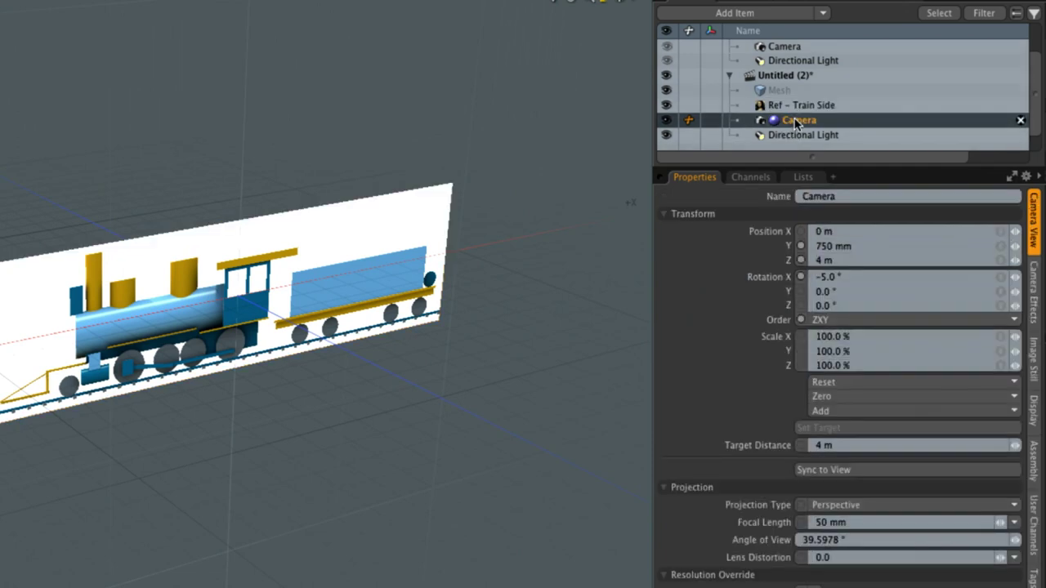
click(797, 108)
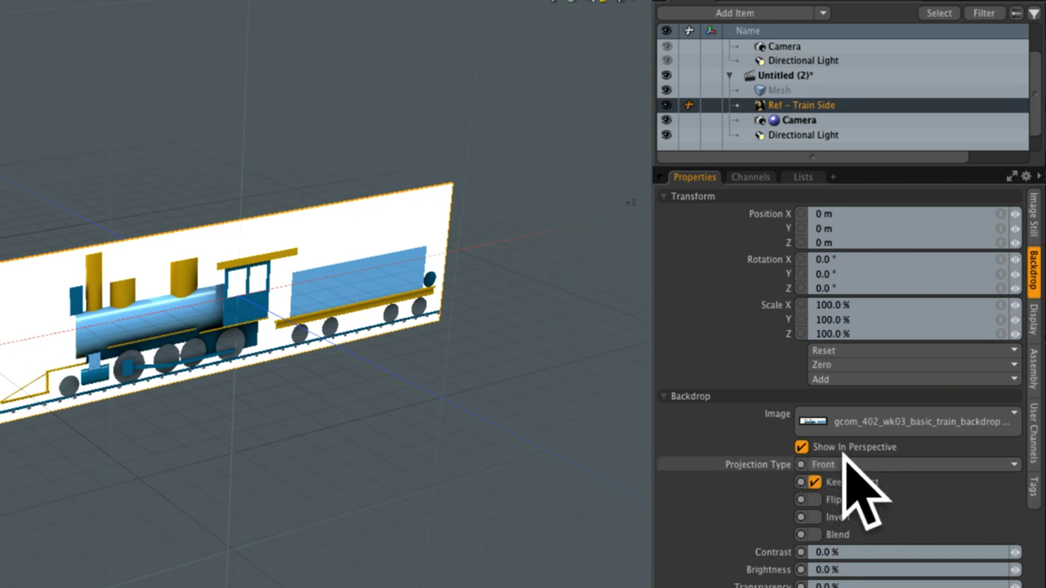
Try the Right projection type on the train backdrop and undo the change.
mouse_move(786, 472)
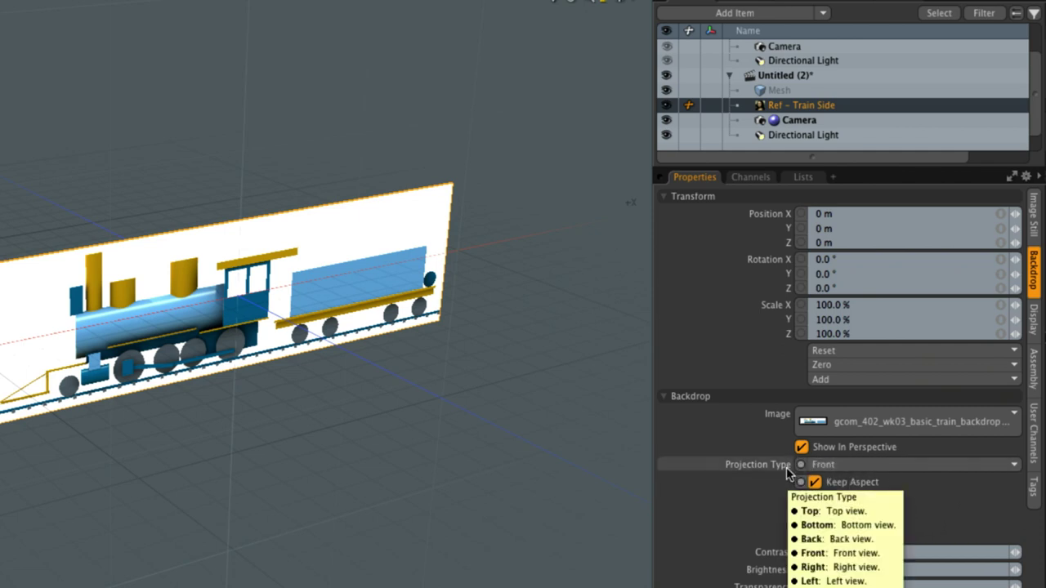
click(878, 470)
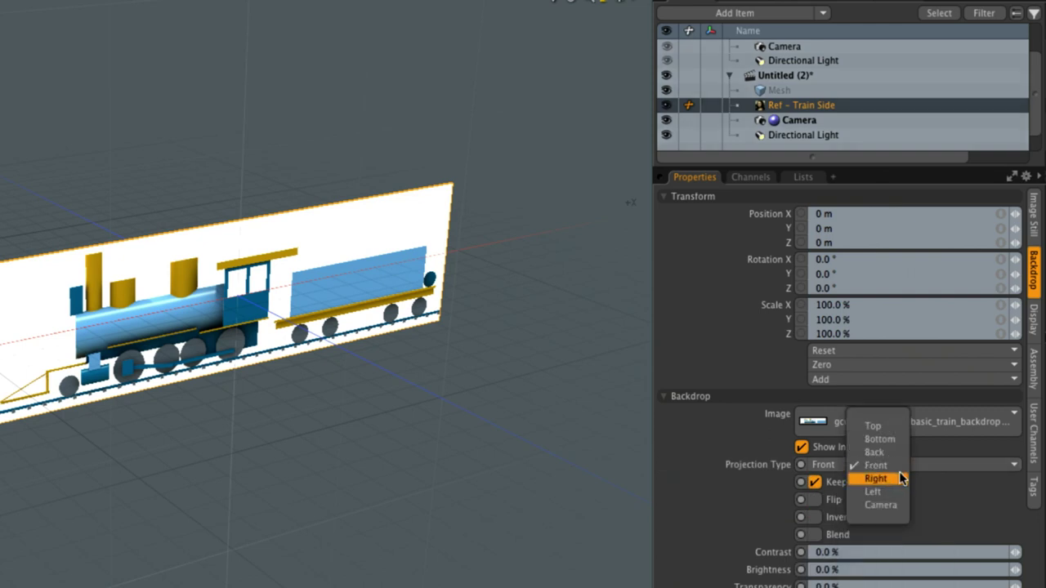
click(900, 480)
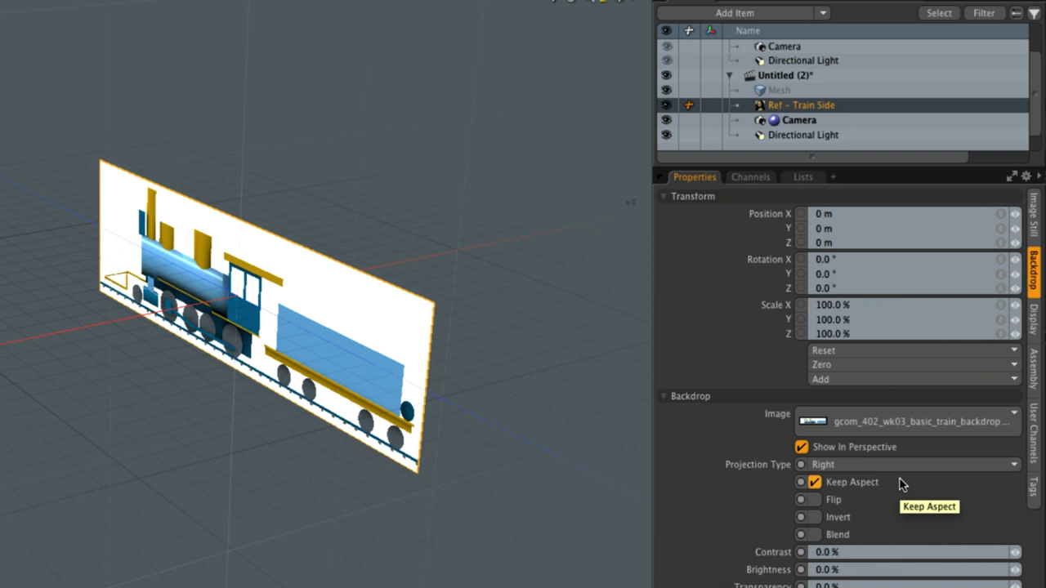
key(ctrl+z)
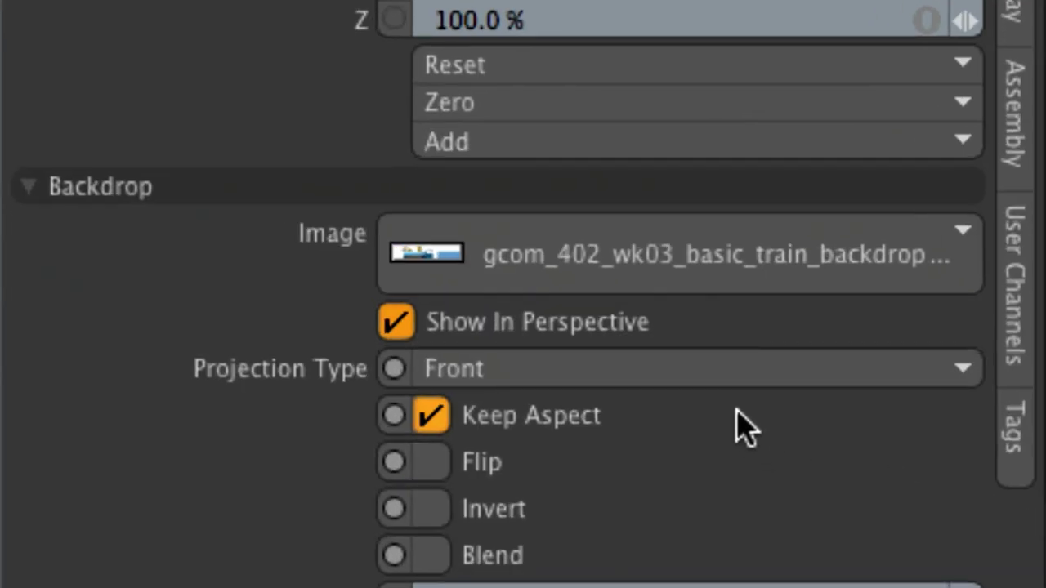
Set the train backdrop's projection type to Right and turn on Flip to mirror its image.
click(727, 374)
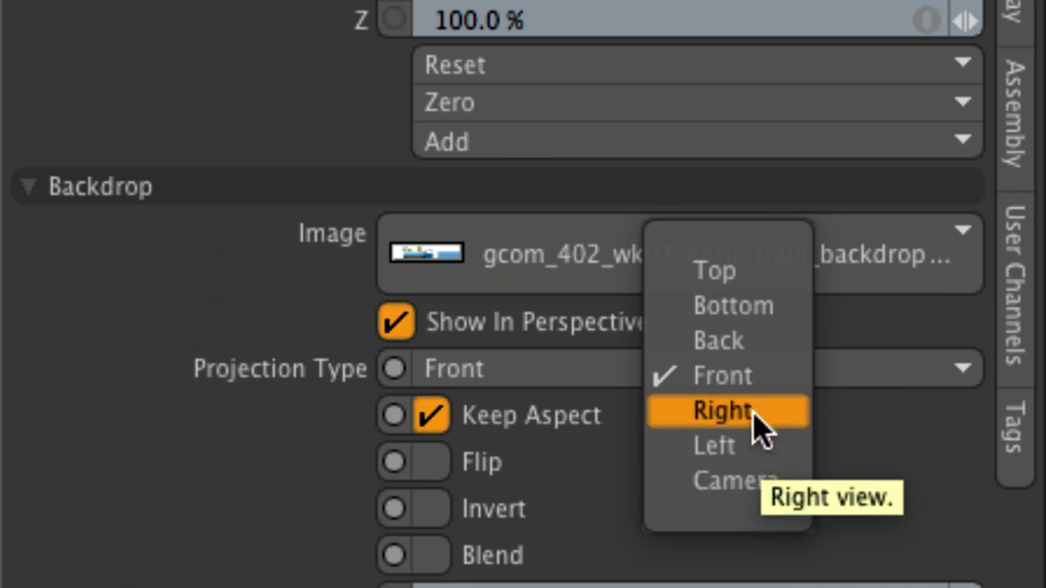
click(761, 415)
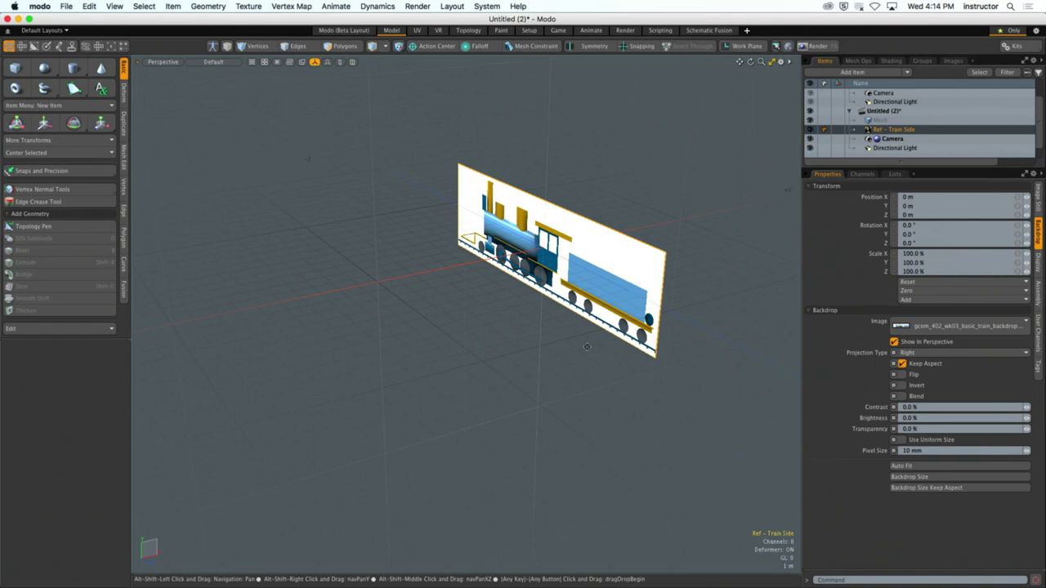
key(a)
ctrl+alt+drag(519, 356, 734, 405)
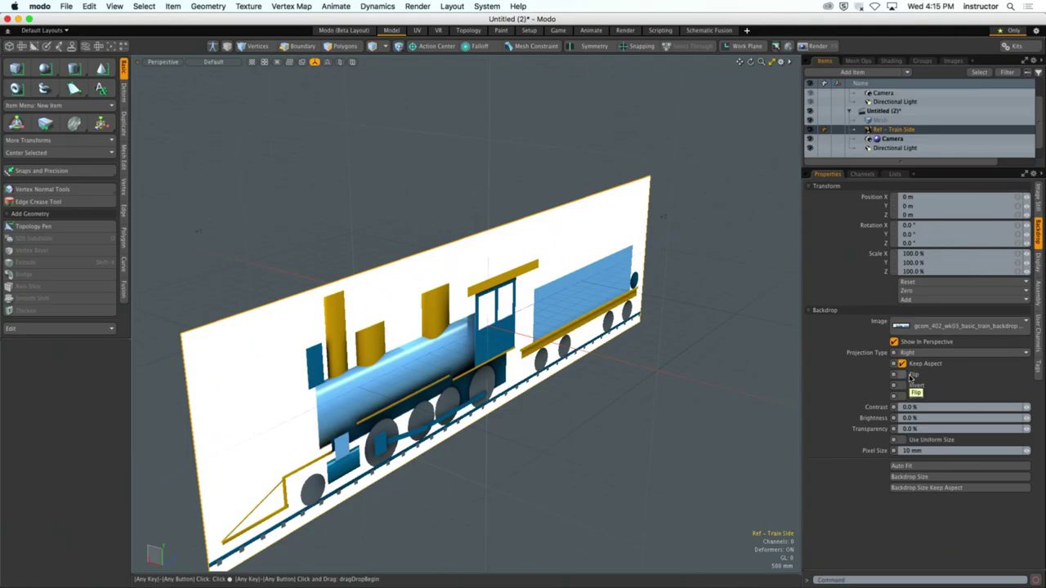
click(902, 375)
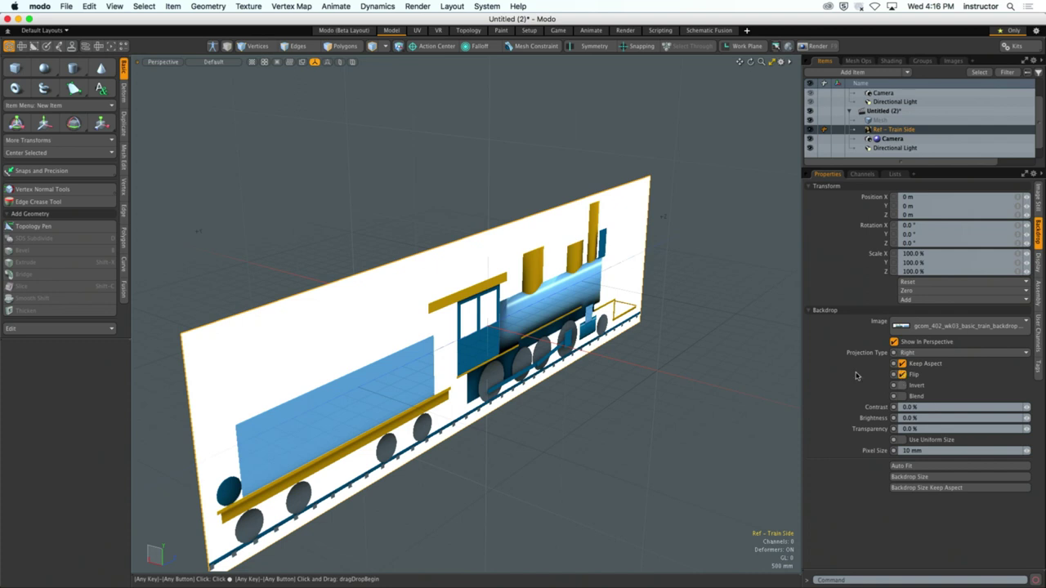
alt+drag(746, 377, 802, 382)
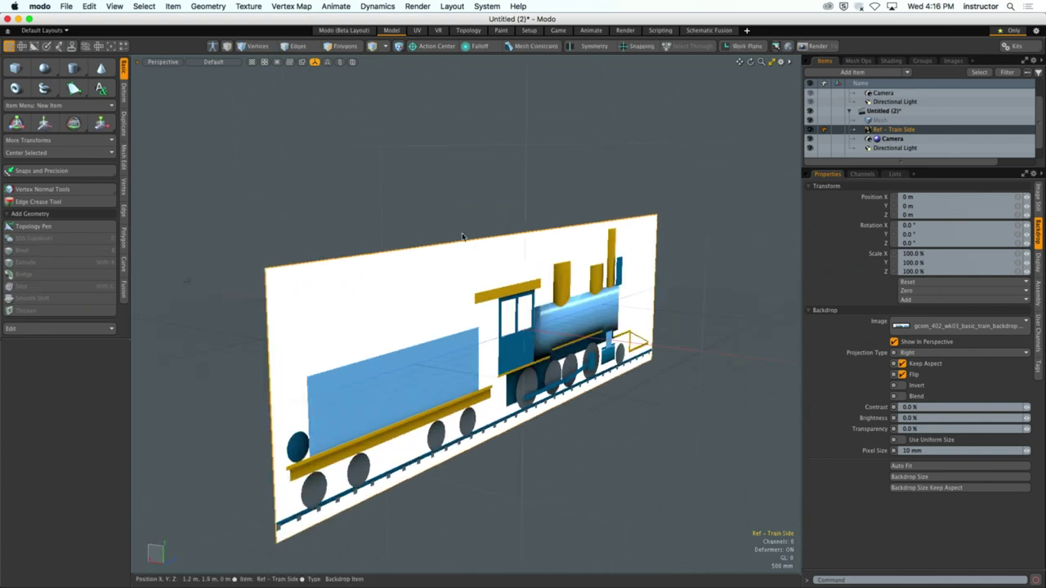
Switch the viewport to the Right view so the whole train backdrop is seen from the side.
click(163, 63)
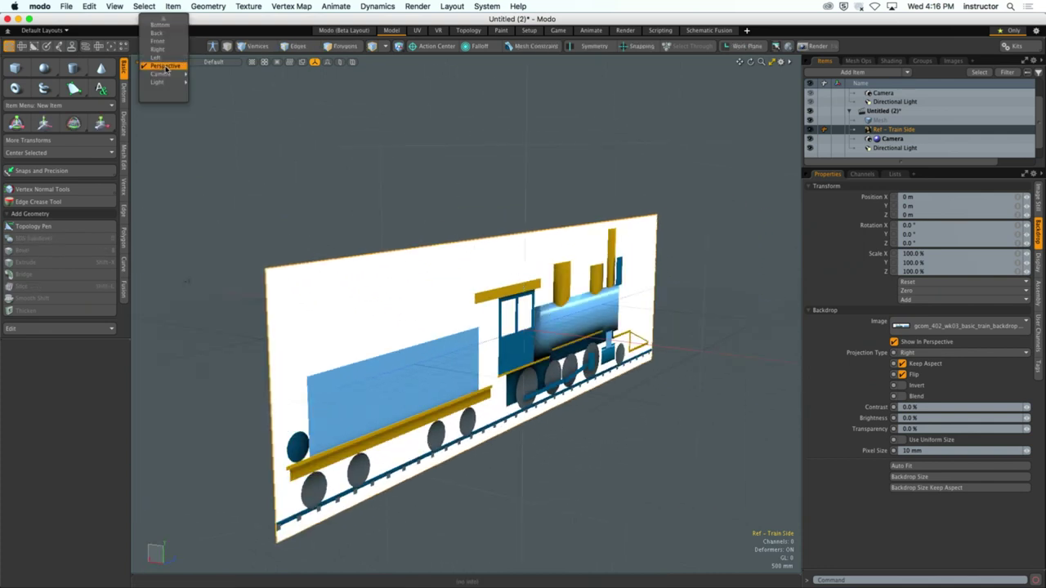
click(158, 49)
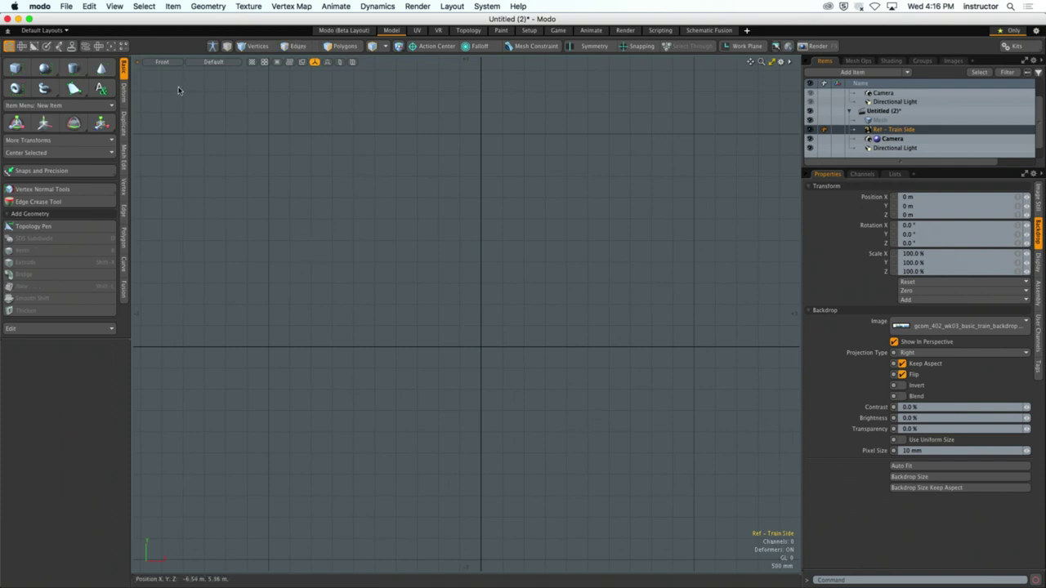
click(166, 63)
click(172, 74)
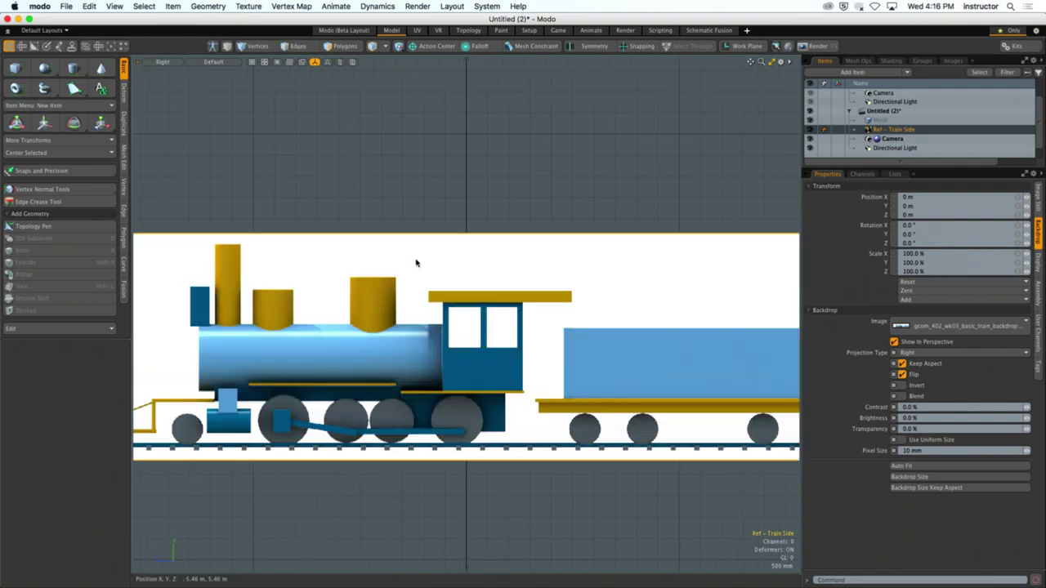
scroll(390, 238, down, 5)
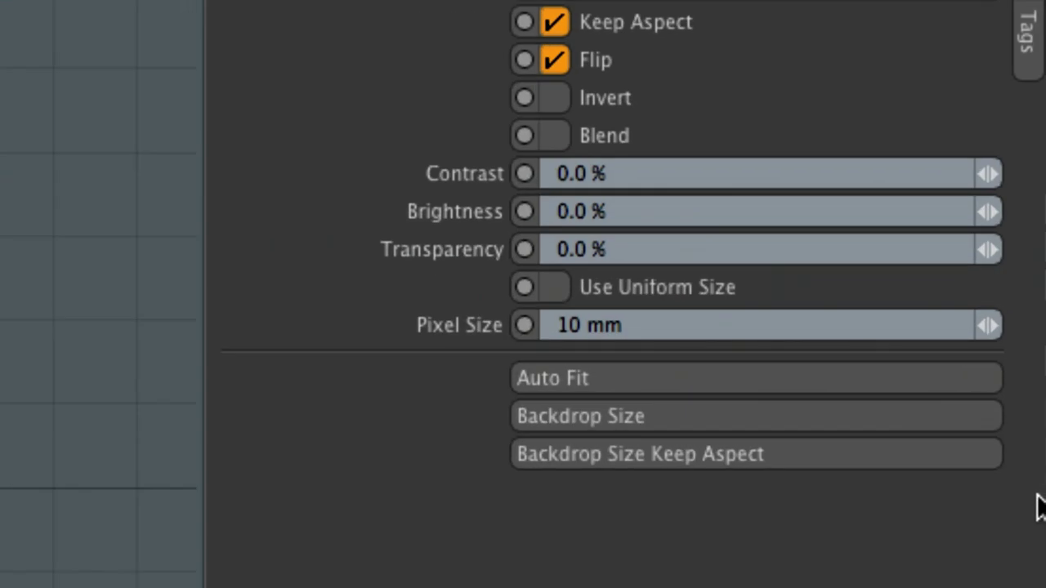
Set the train backdrop's transparency to 70%.
click(866, 381)
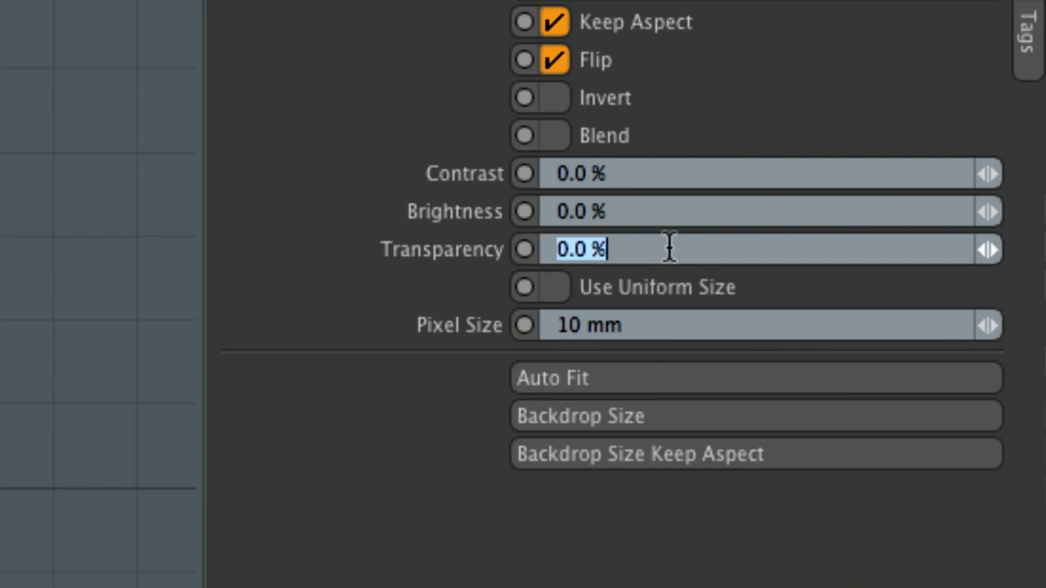
text(70)
key(Return)
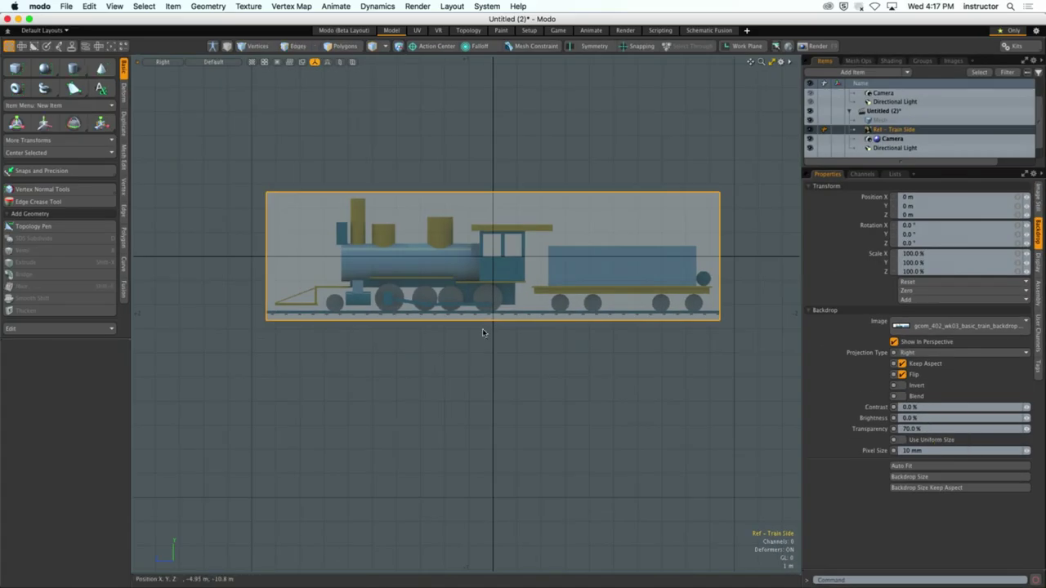
alt+shift+drag(433, 287, 450, 316)
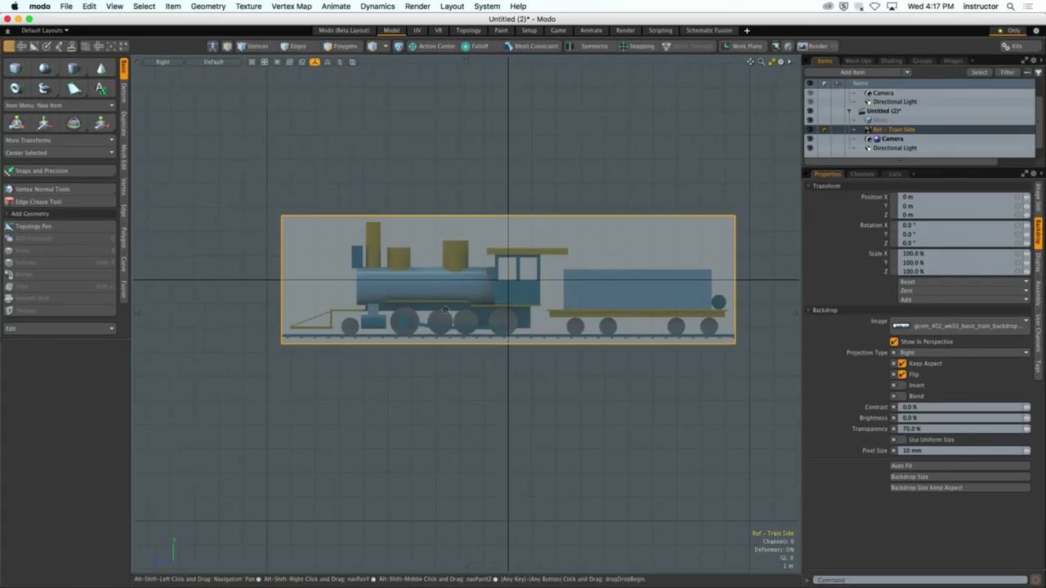
Move the train backdrop up about 2.44 m so its track sits at ground level.
scroll(449, 315, up, 3)
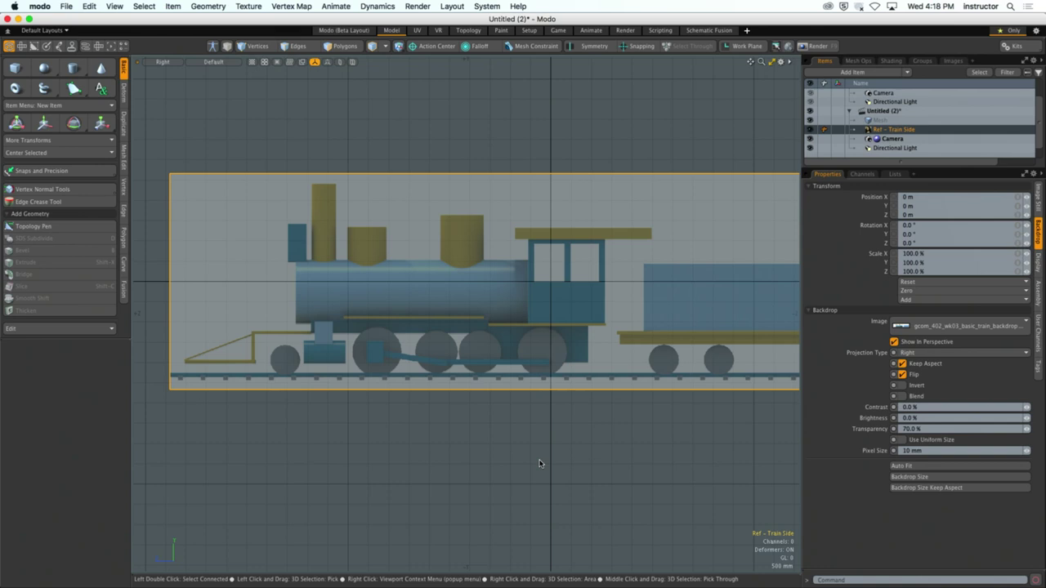
click(562, 392)
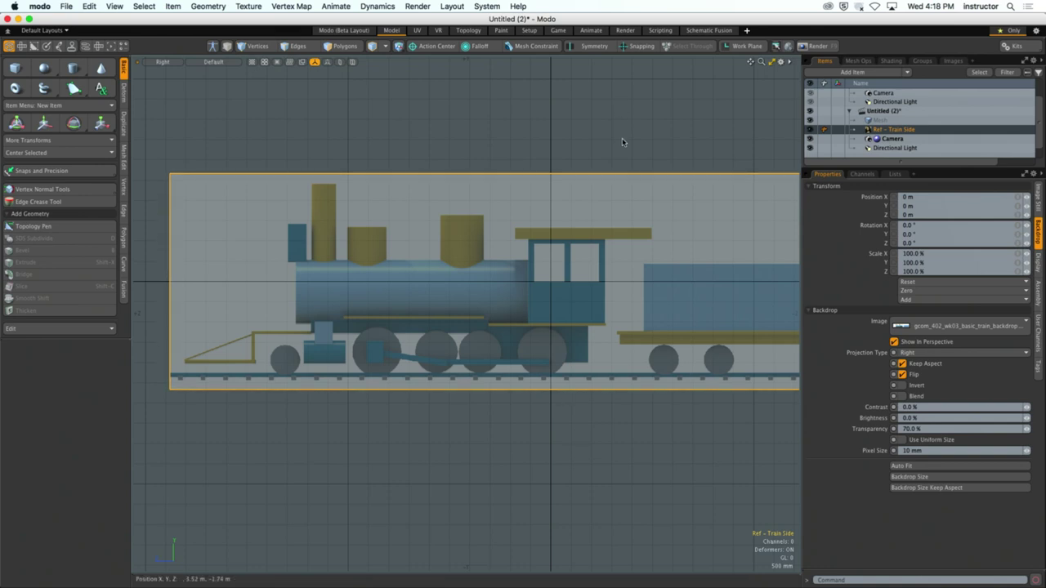
click(619, 192)
scroll(589, 215, left, 1)
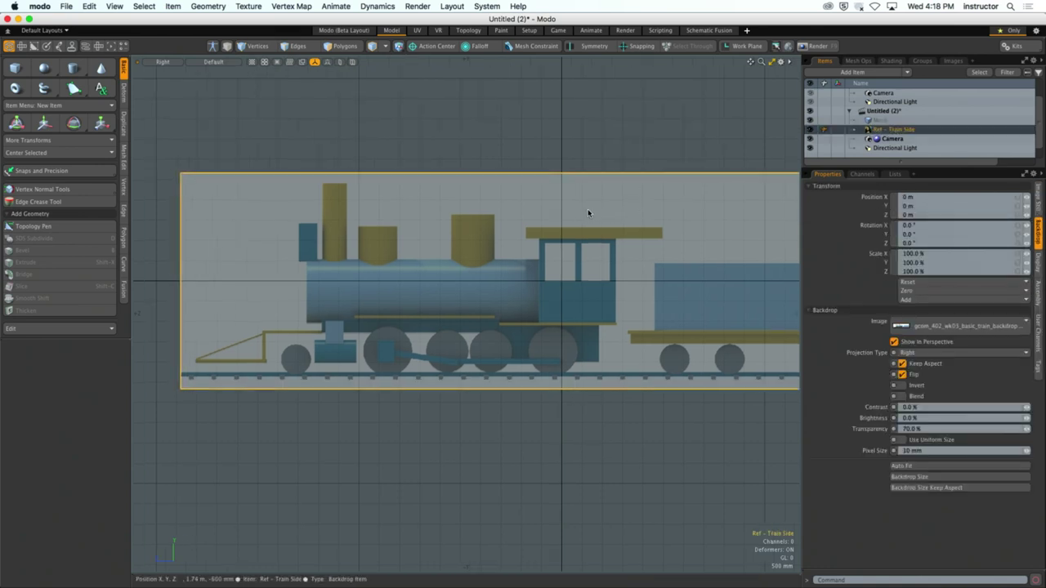
scroll(596, 165, left, 1)
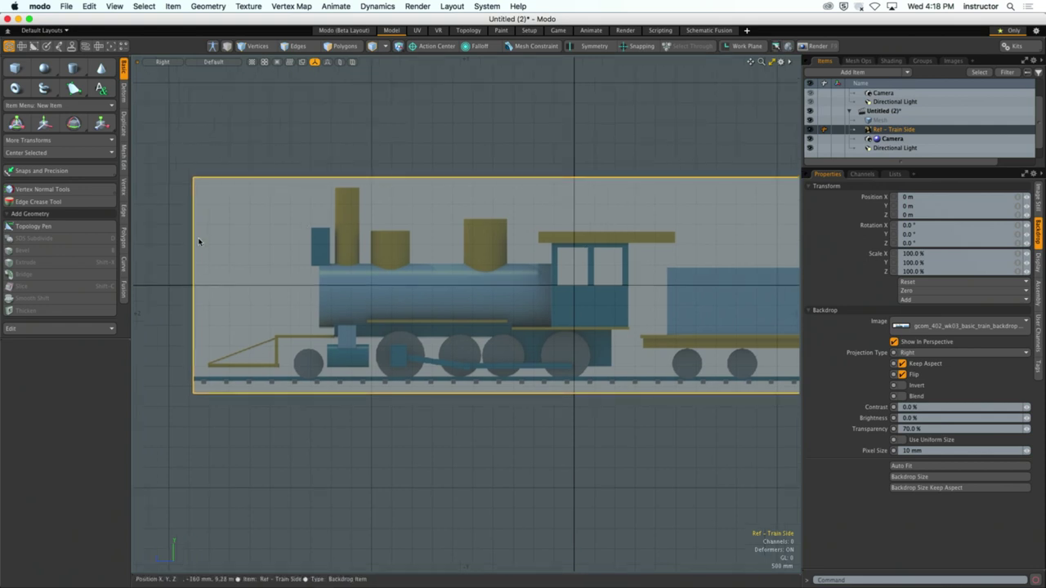
key(w)
drag(575, 257, 573, 161)
click(567, 362)
scroll(567, 362, down, 1)
alt+shift+drag(567, 362, 464, 361)
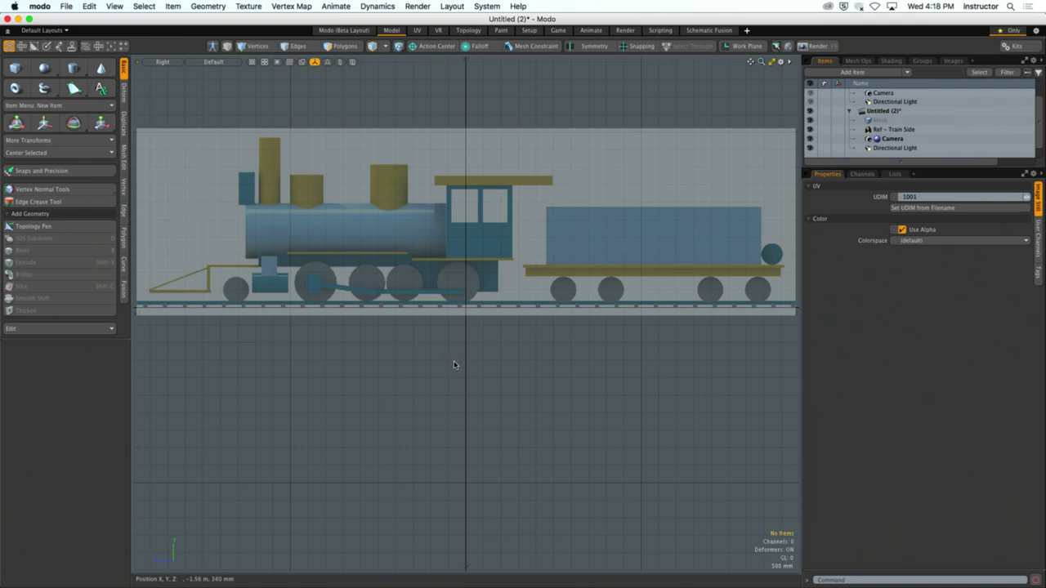
Draw a flat X-axis cylinder disc of about 566 mm radius beside the backdrop's front driving wheel, with 24 sides.
alt+shift+drag(331, 295, 249, 133)
click(73, 68)
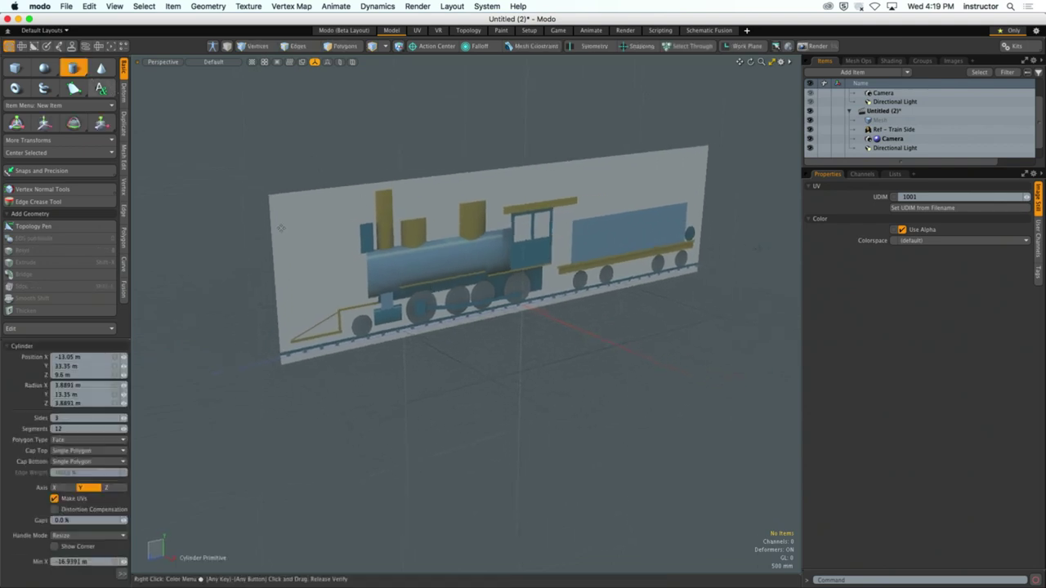
drag(421, 306, 460, 323)
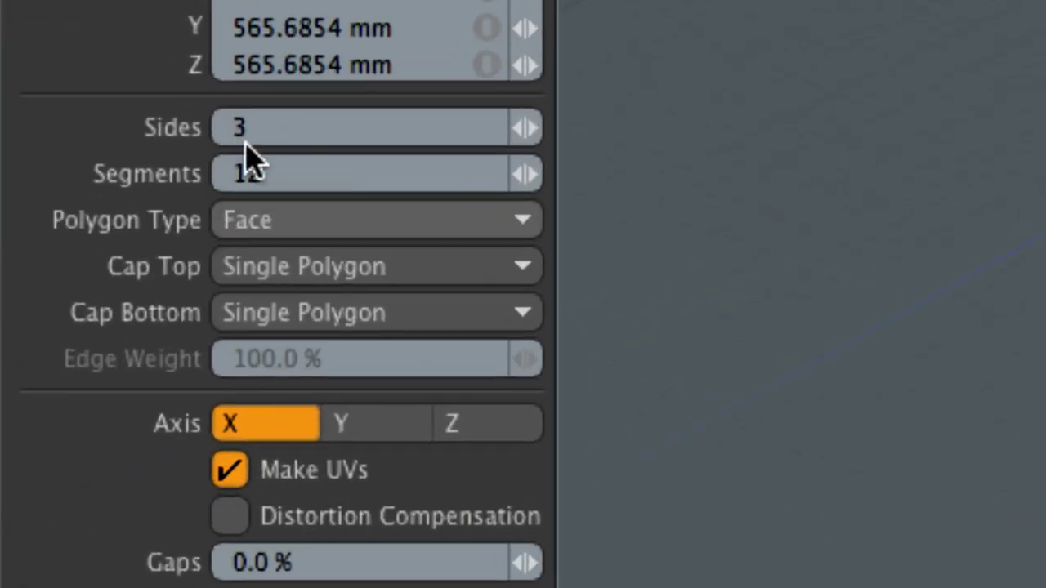
click(245, 139)
text(24)
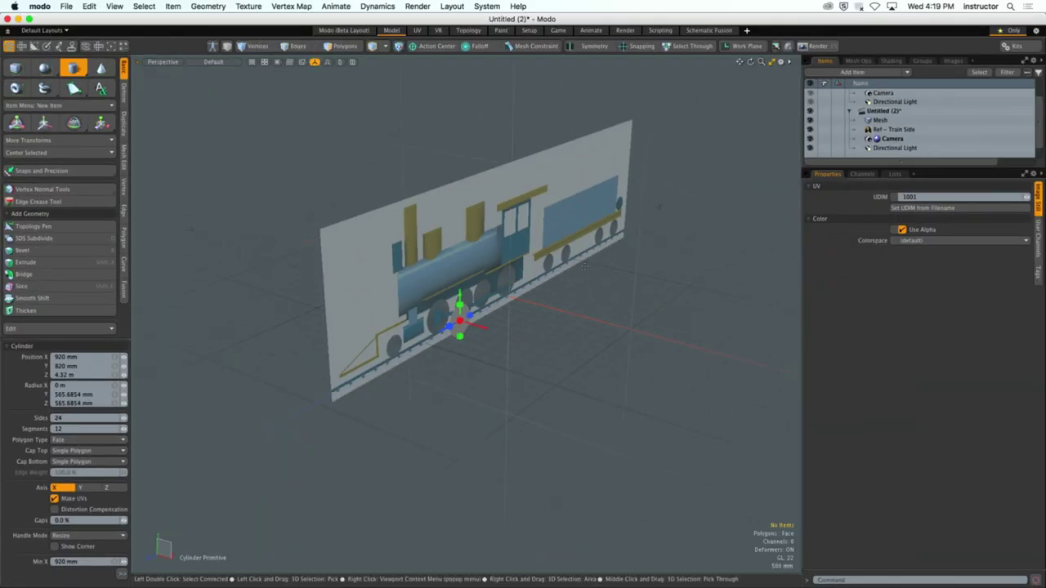
Thicken the disc to about 110 mm along X and finish the cylinder.
scroll(584, 266, up, 10)
alt+drag(584, 265, 356, 299)
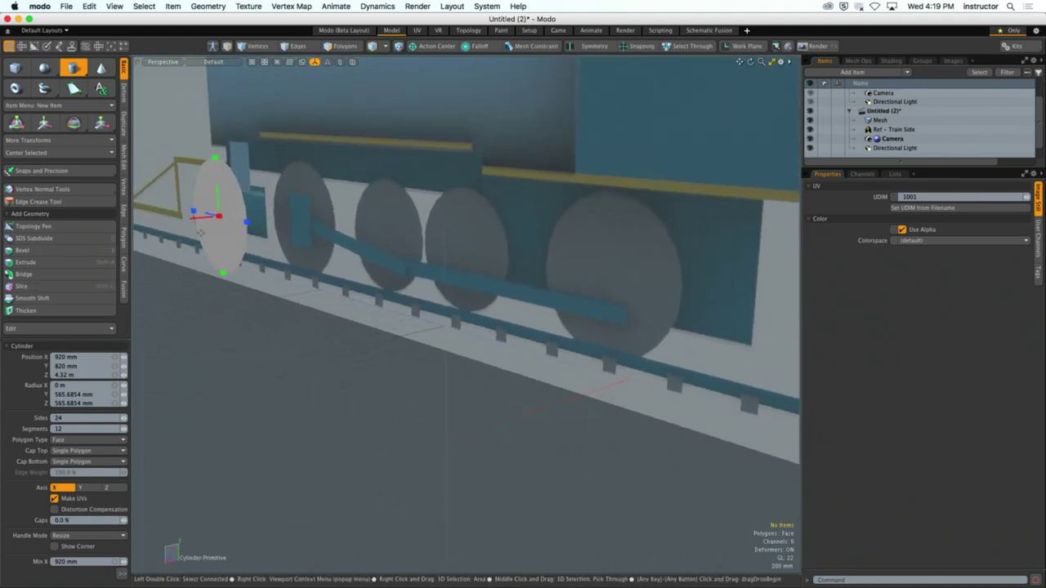
drag(218, 221, 215, 217)
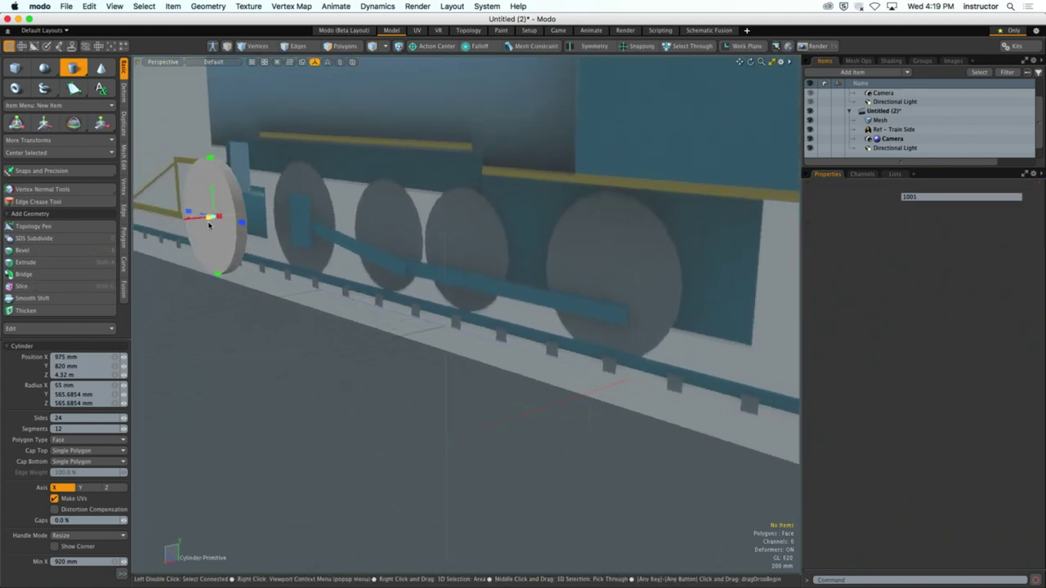
key(q)
alt+drag(245, 270, 295, 282)
click(295, 282)
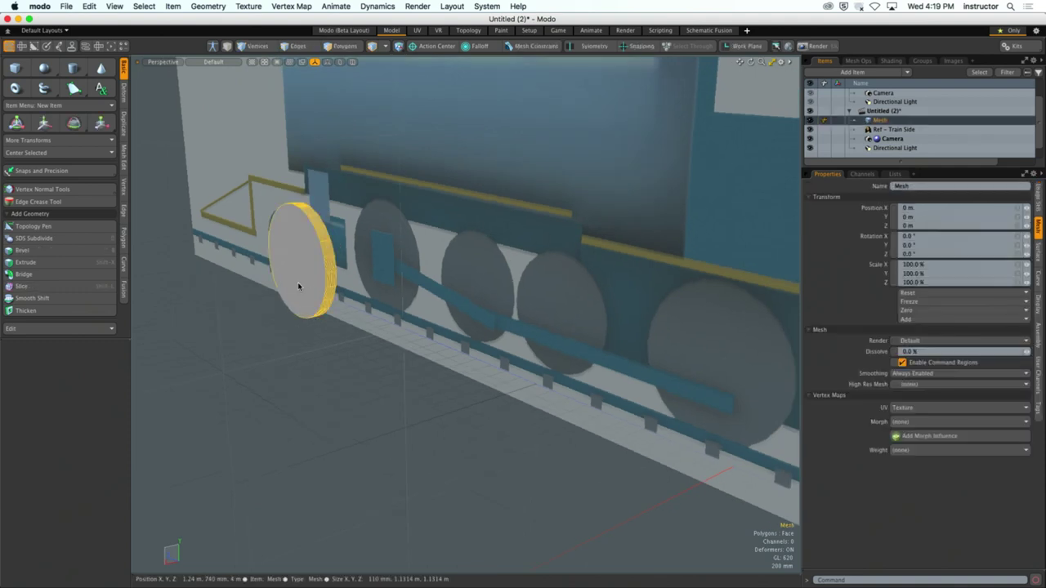
Align the whole disc with the backdrop's front driving wheel in the Right view and scale it uniformly to 106.5%.
key(3)
double_click(338, 274)
key(ctrl+space)
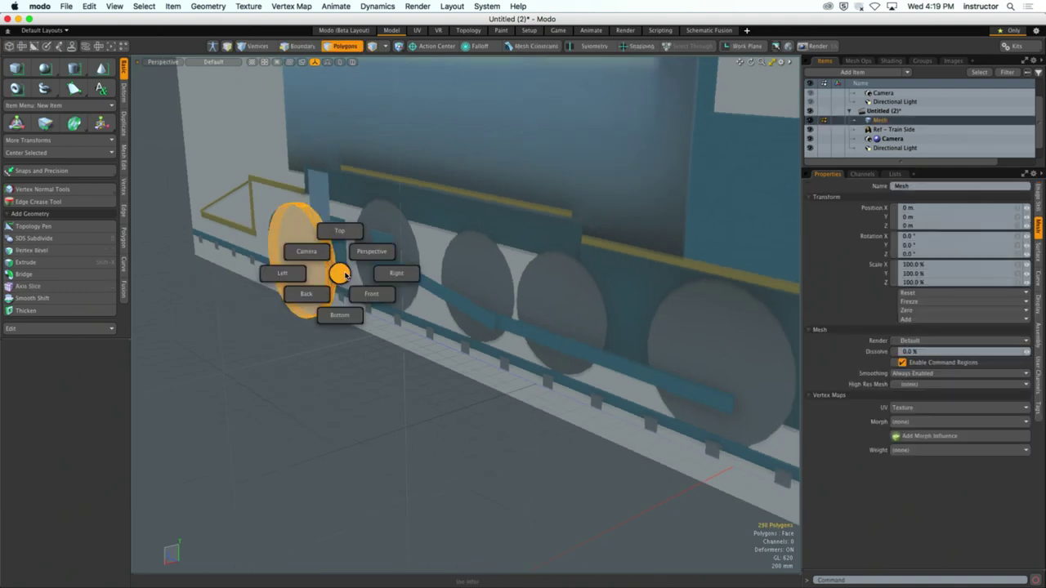
click(397, 274)
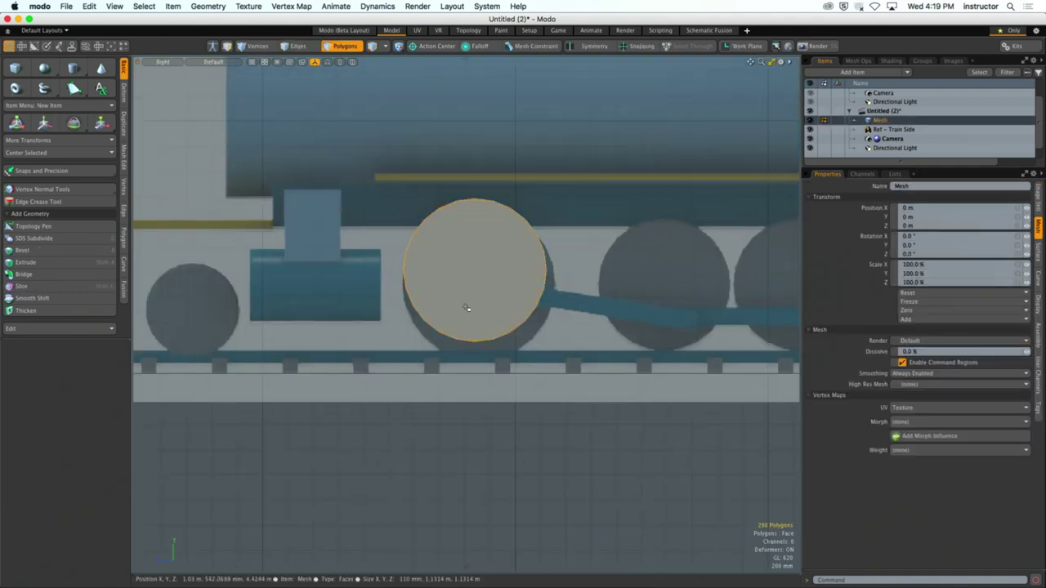
key(w)
mouse_move(422, 218)
mouse_down()
mouse_move(434, 236)
mouse_move(426, 232)
mouse_up()
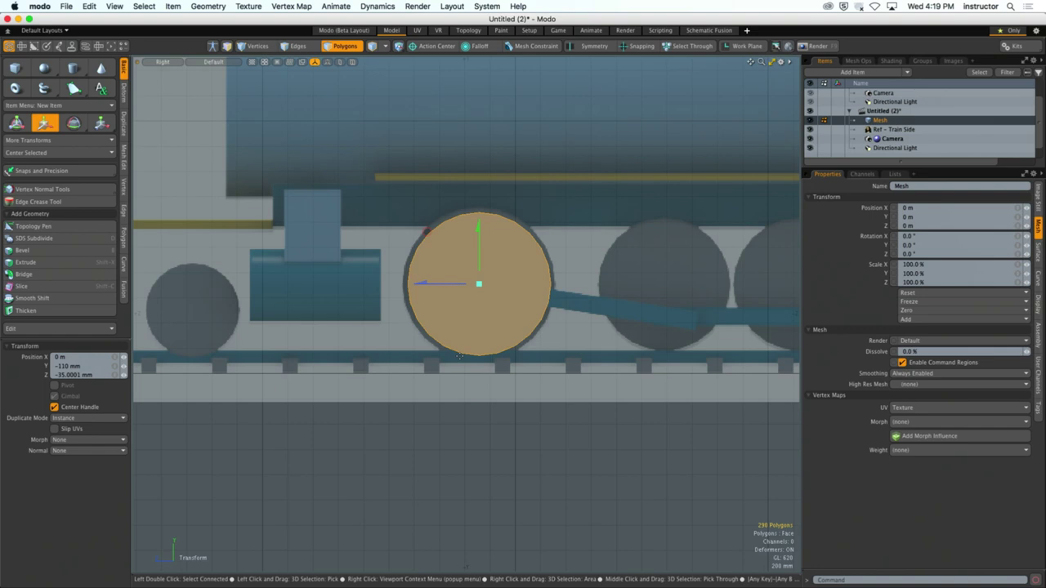
key(r)
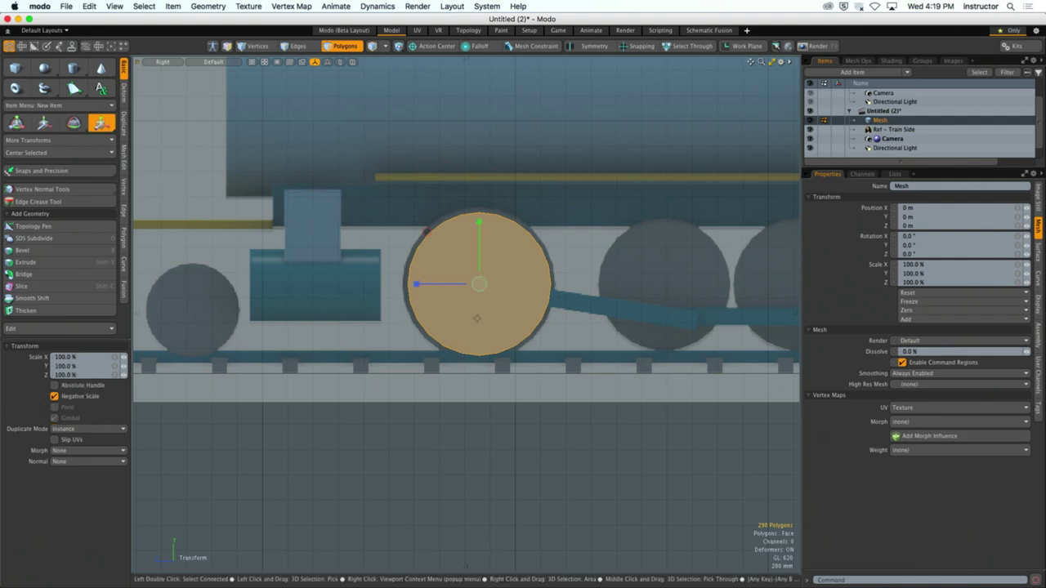
drag(478, 283, 486, 284)
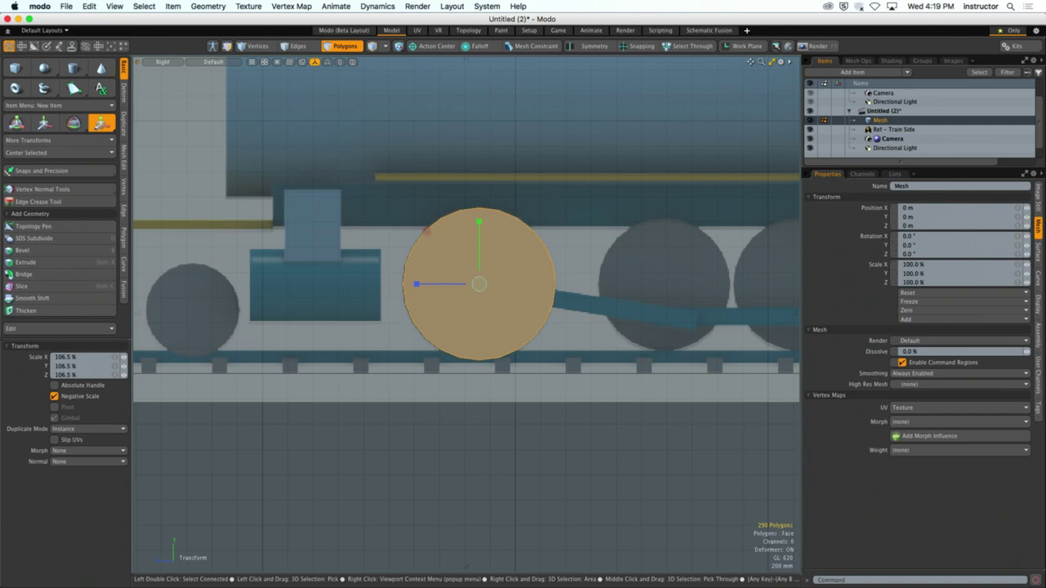
click(544, 440)
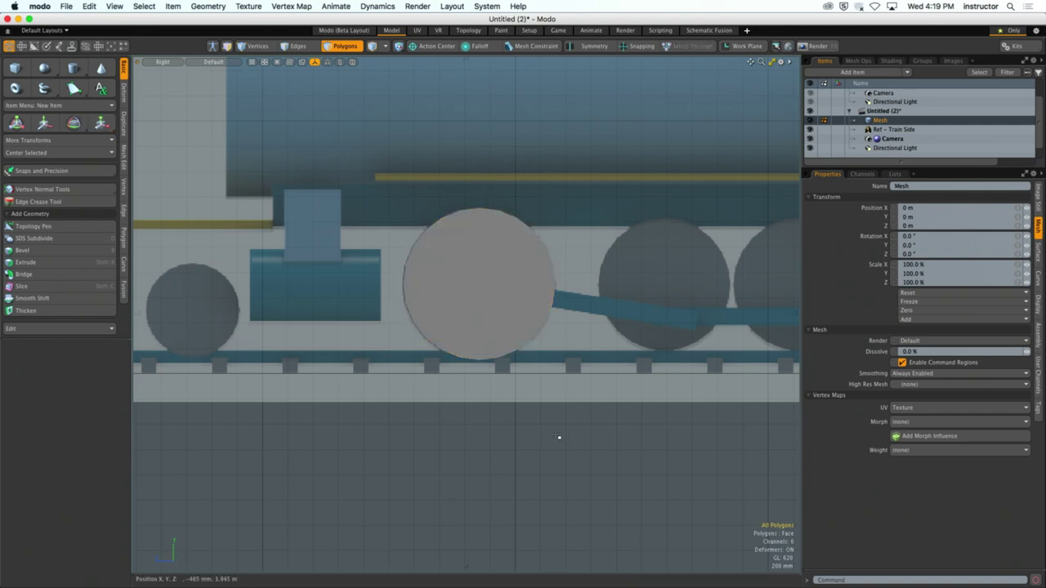
Examine in perspective how the modelled wheel sits in front of the train backdrop.
scroll(556, 433, down, 2)
scroll(490, 346, down, 1)
scroll(485, 343, up, 1)
click(485, 343)
alt+drag(485, 343, 514, 334)
key(w)
click(576, 373)
alt+drag(577, 373, 547, 344)
click(490, 339)
key(w)
click(594, 364)
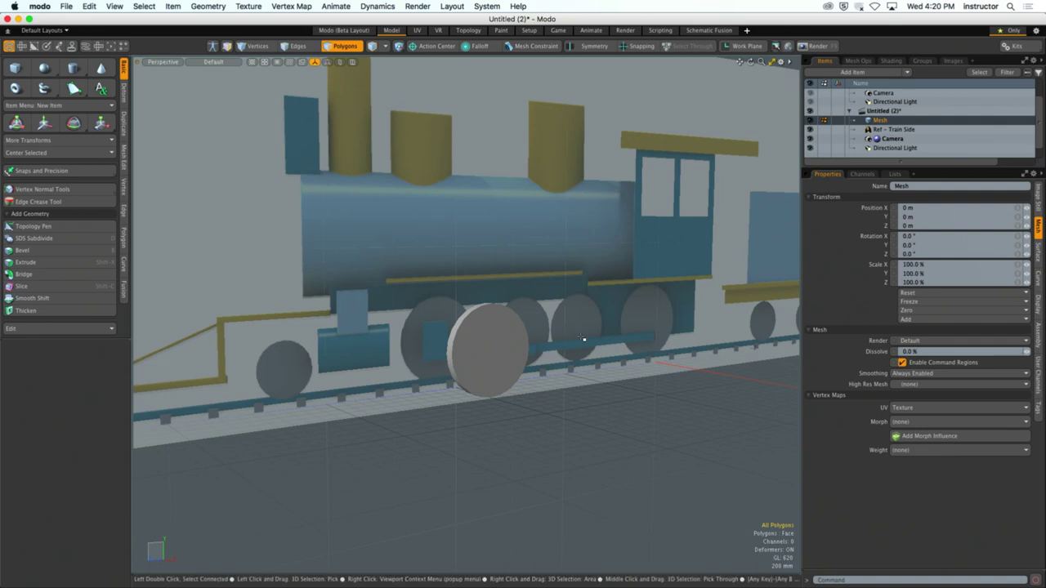
Turn on Overlay Drawing and the background imagery Overlay option in the 3D viewport properties.
key(o)
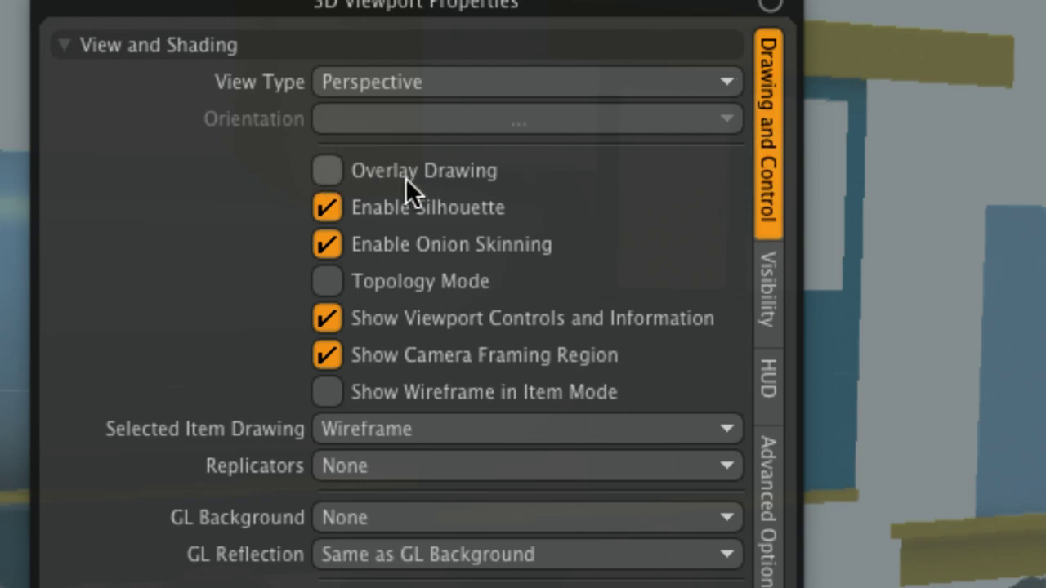
click(335, 175)
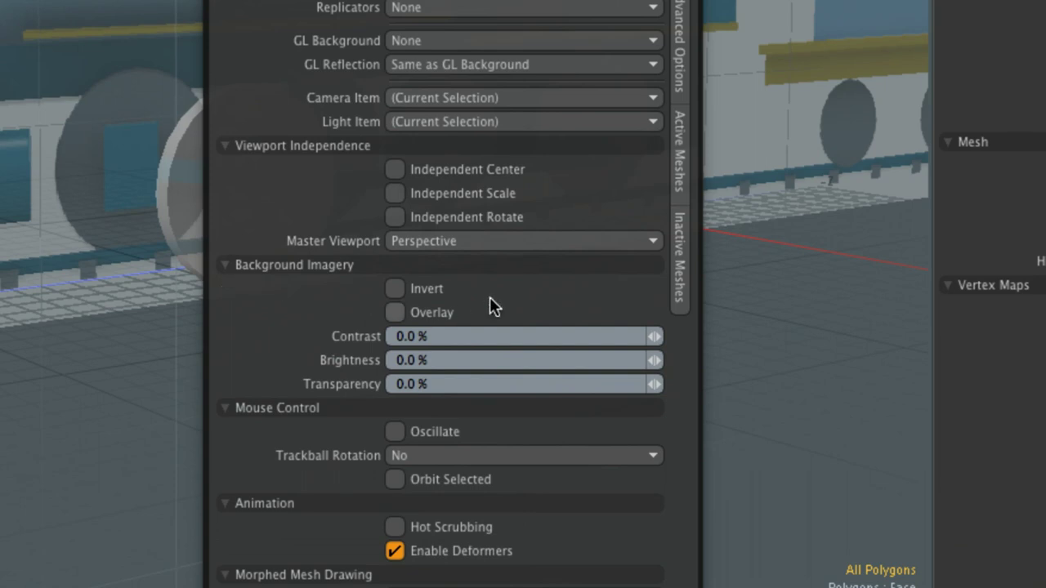
click(395, 312)
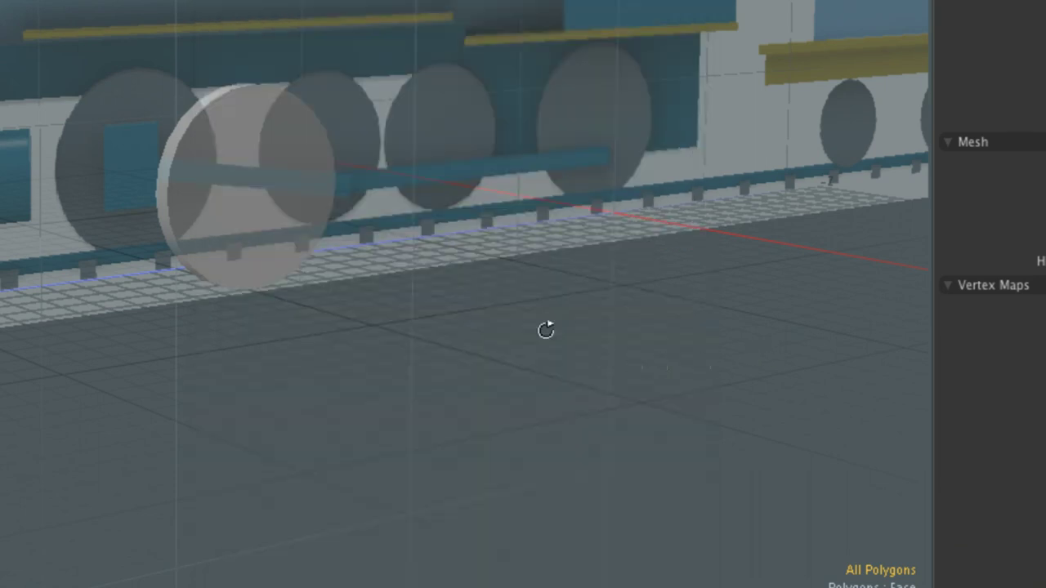
alt+drag(546, 329, 663, 406)
alt+drag(607, 499, 581, 504)
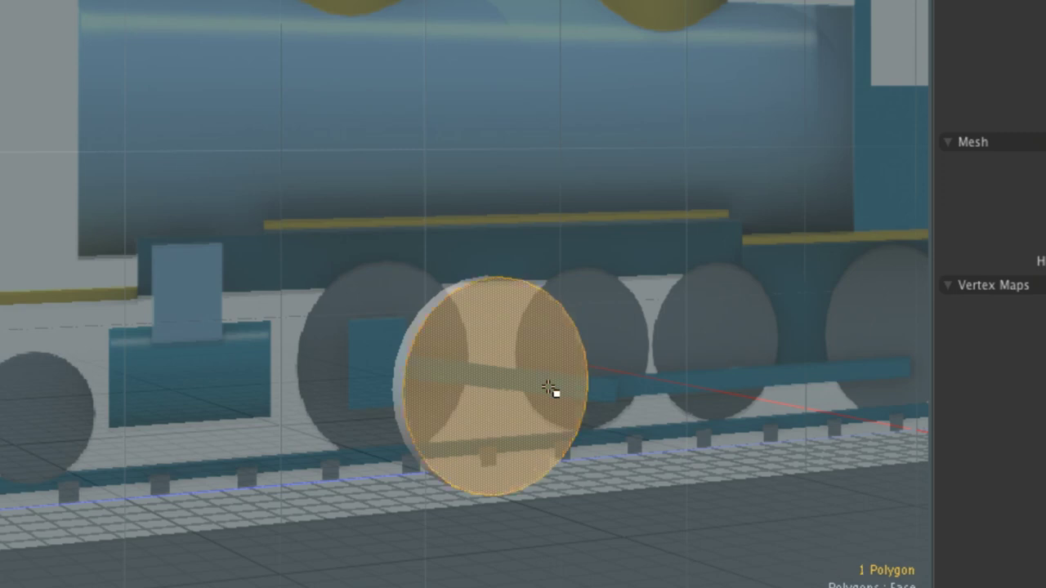
Select all polygons of the front driving wheel in the Right view, with the other driving wheels in view.
double_click(549, 389)
ctrl+alt+drag(561, 420, 623, 409)
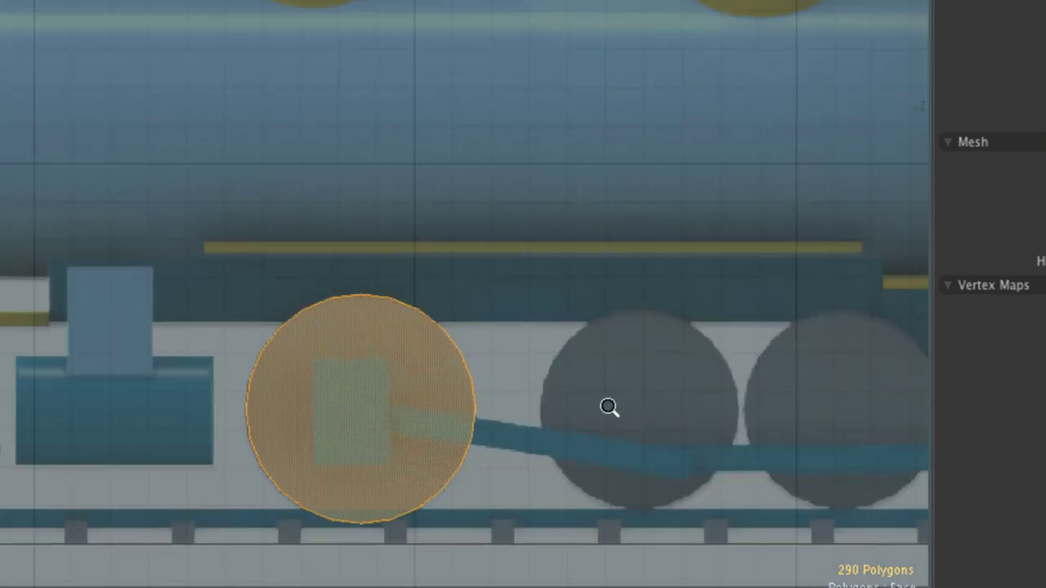
click(564, 502)
double_click(479, 401)
click(528, 488)
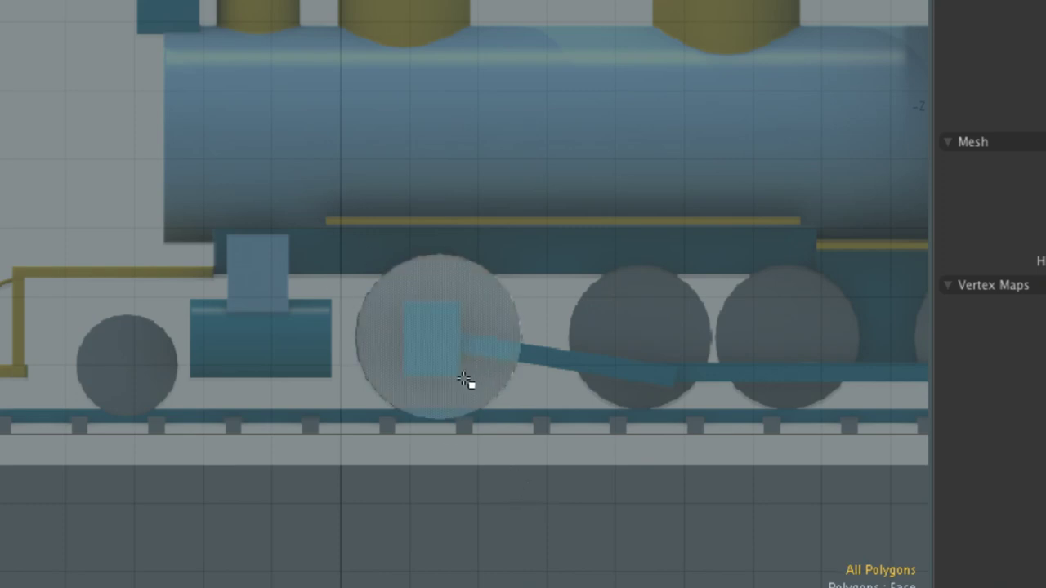
alt+shift+drag(430, 444, 201, 414)
double_click(367, 422)
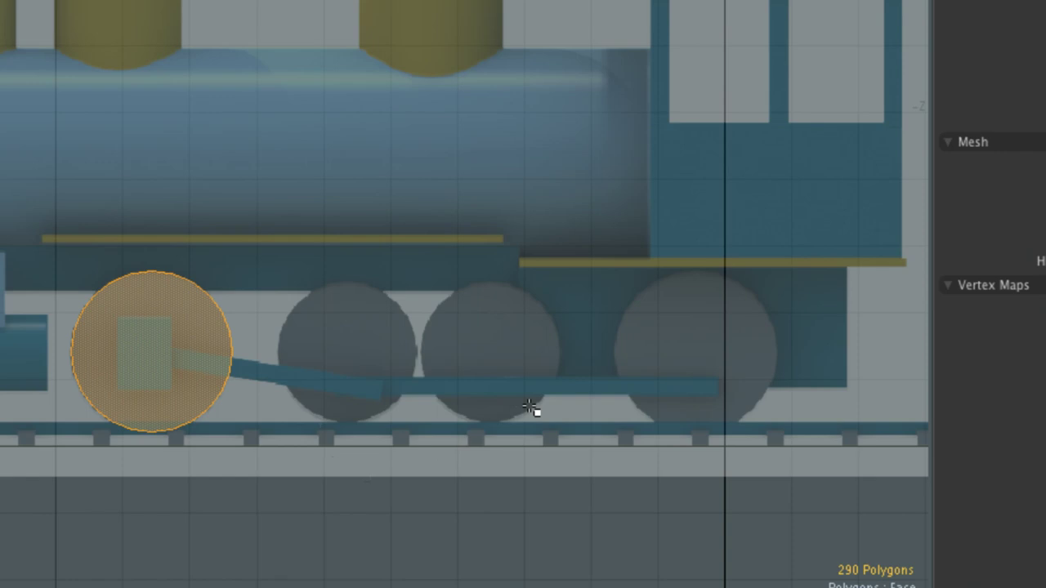
Try to move the selected wheel towards the rear driving wheel and undo the move.
key(w)
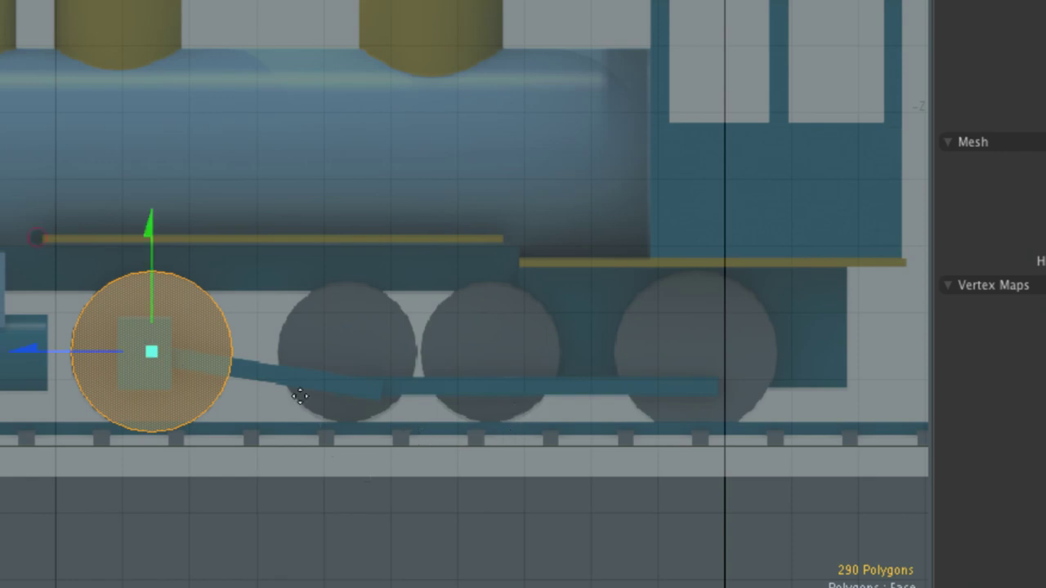
drag(98, 354, 740, 354)
key(ctrl+z)
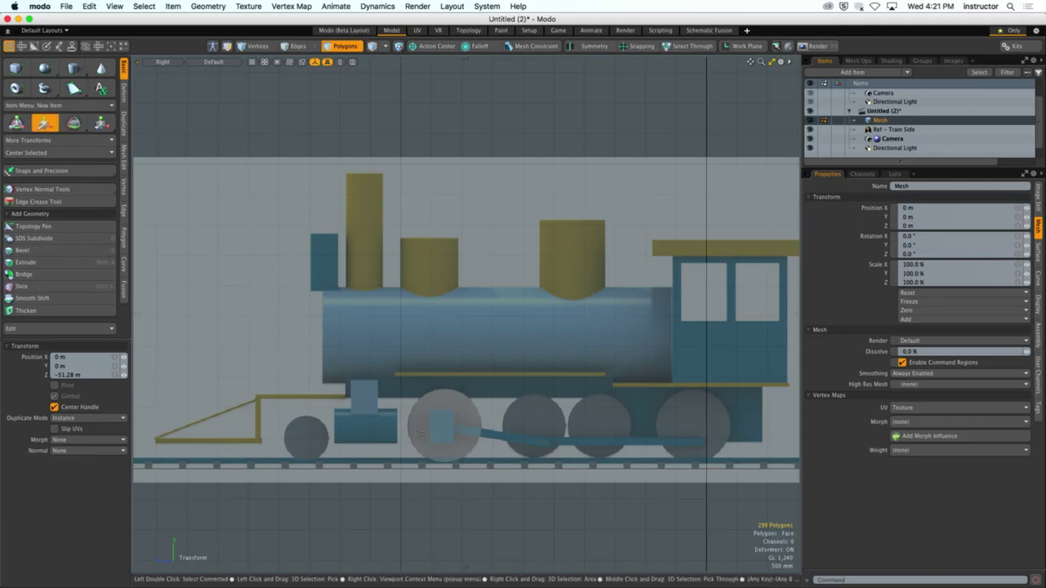
Place a copy of the wheel over the backdrop's large rear driving wheel, in line with the original.
drag(421, 434, 670, 434)
key(space)
key(e)
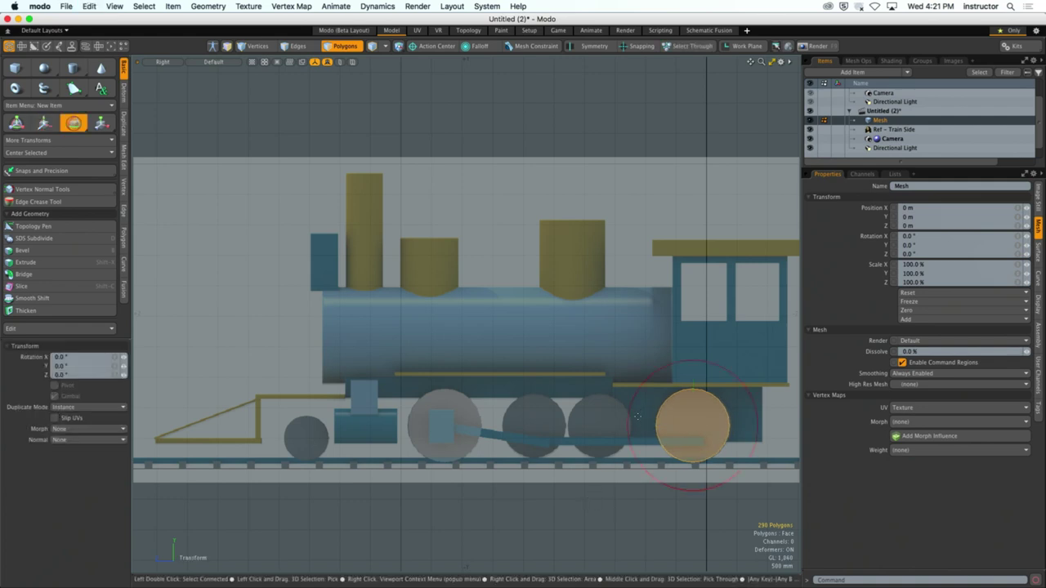
Place another wheel copy over the third driving wheel and scale it uniformly to 85.5%.
key(w)
drag(637, 423, 594, 428)
key(r)
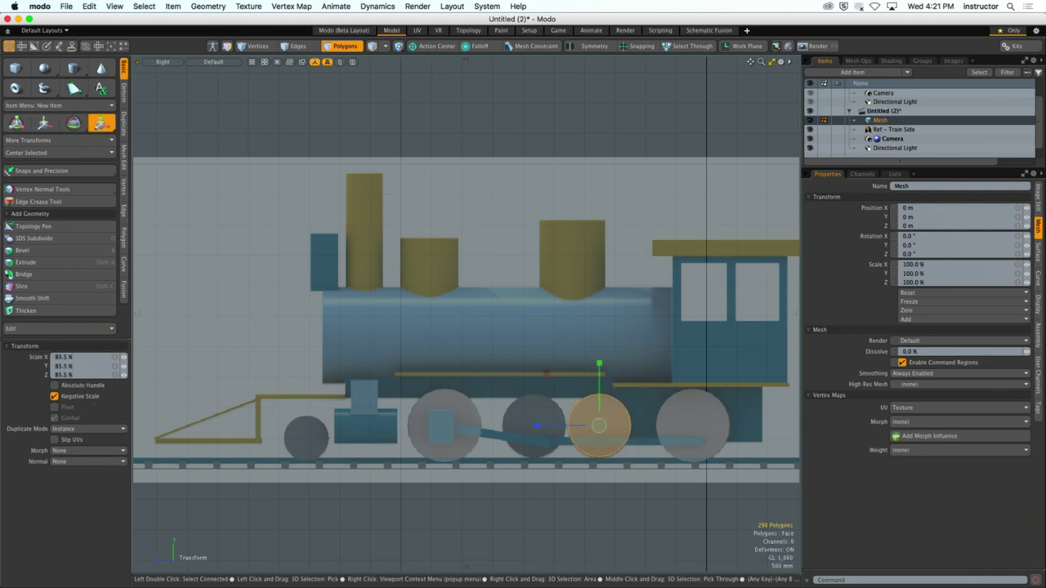
key(q)
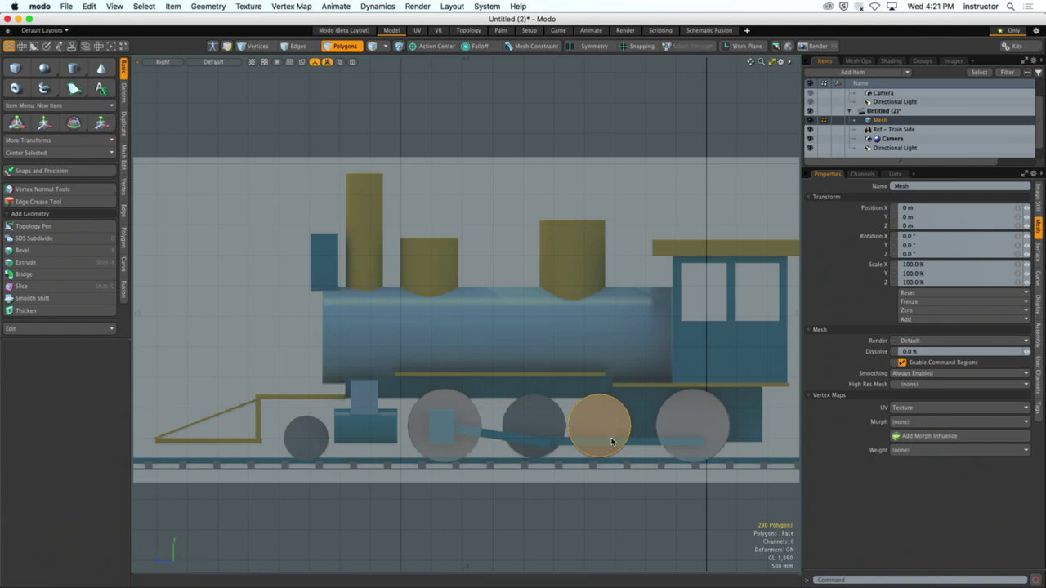
Place a copy of the smaller wheel over the second driving wheel, offset about 1.07 m along Z.
key(w)
drag(611, 442, 546, 441)
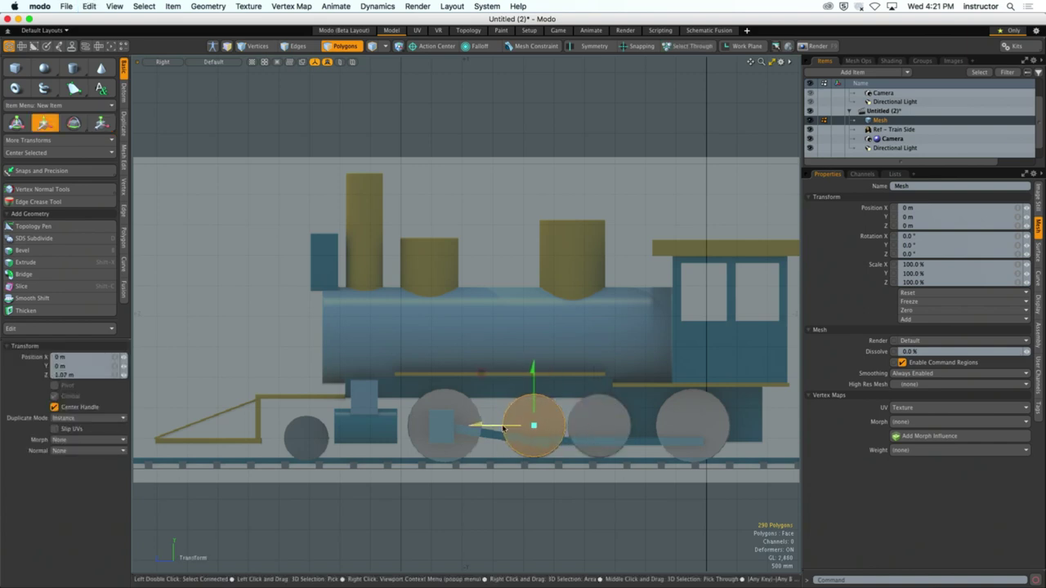
key(q)
click(518, 507)
Hide the train backdrop to check the four wheels in perspective and show it again.
alt+drag(502, 472, 715, 214)
key(shift+h)
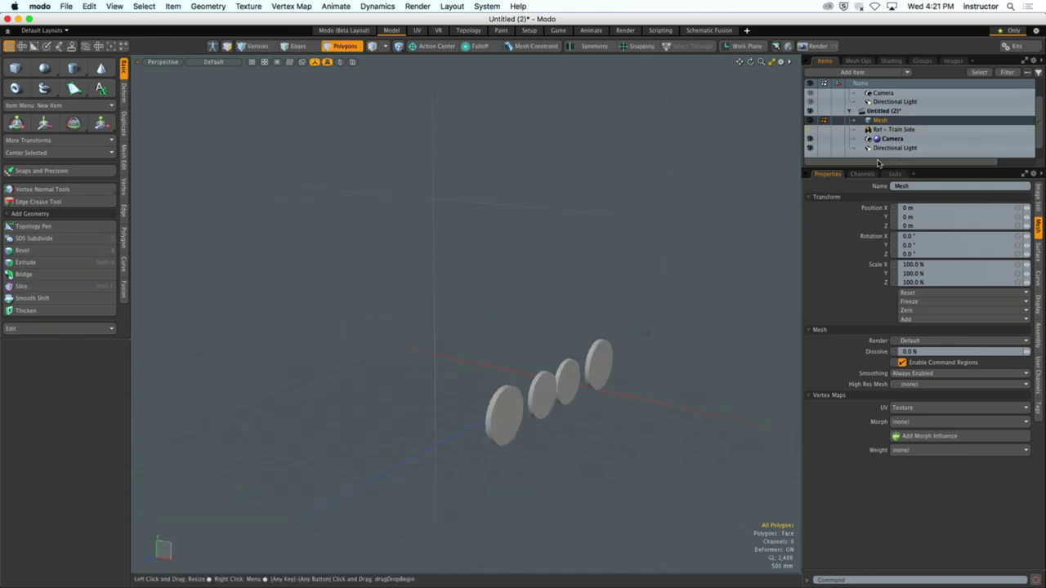
click(811, 131)
alt+drag(702, 270, 670, 238)
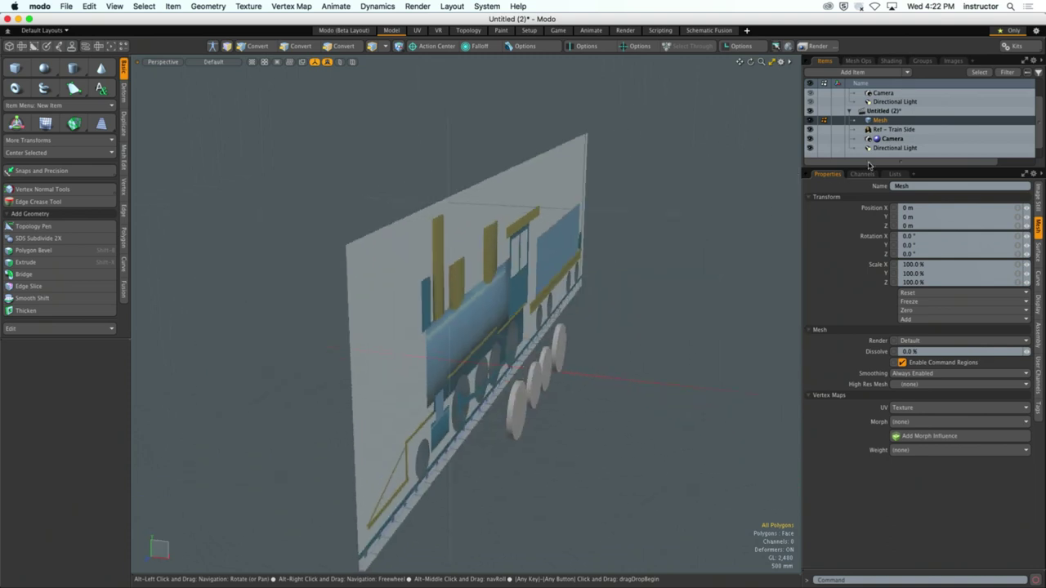
Compare the four wheels with the Ref - Train Side backdrop in perspective and side views, toggling the backdrop's visibility.
click(894, 129)
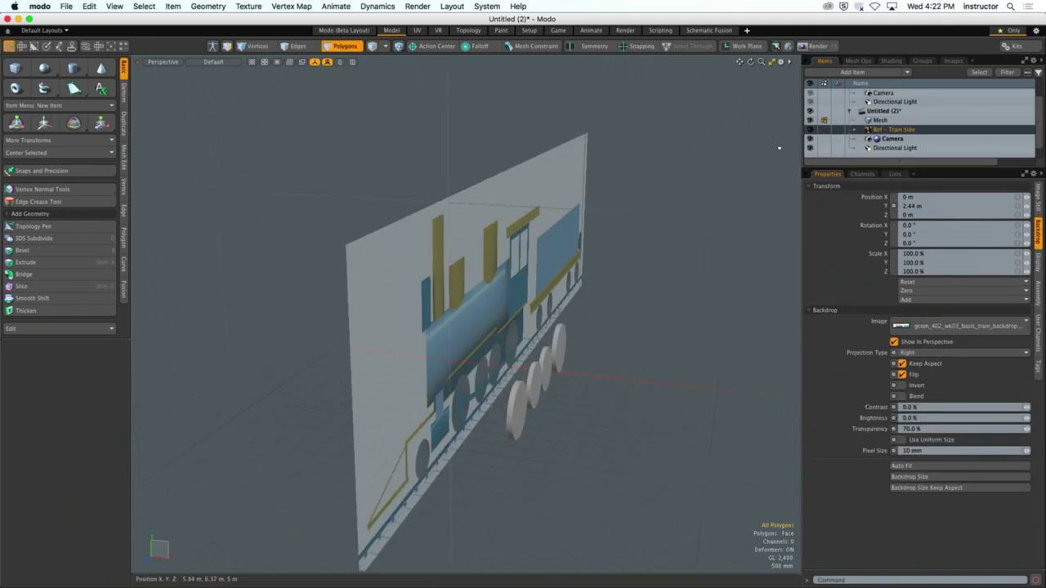
right_click(892, 133)
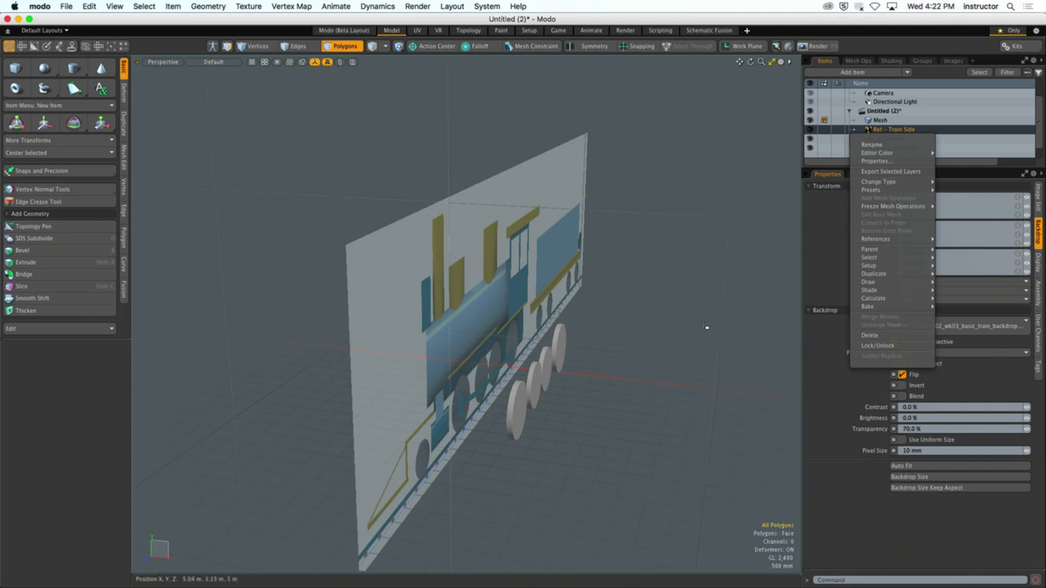
click(613, 300)
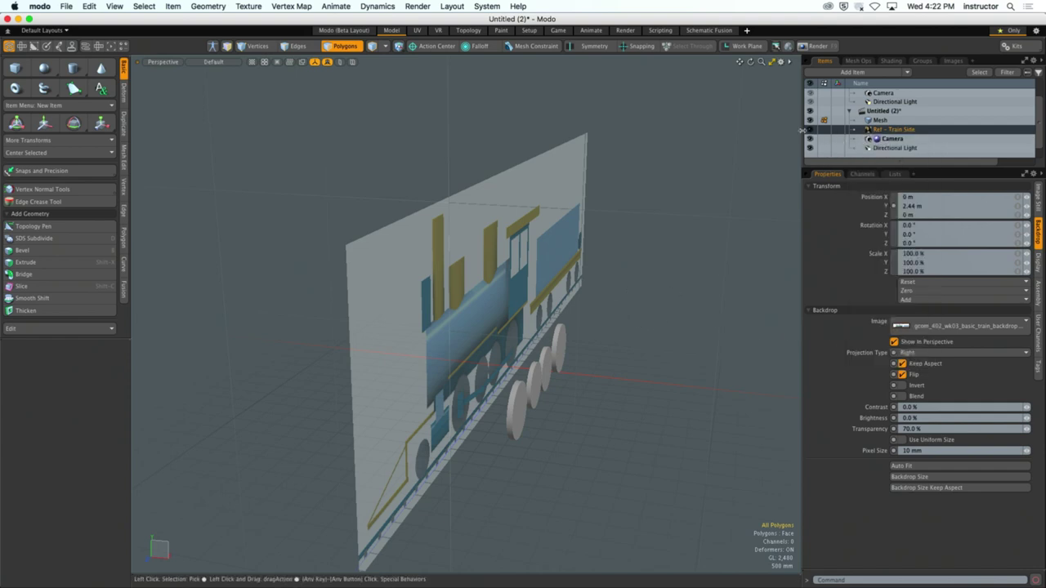
key(h)
alt+drag(597, 273, 544, 277)
key(3)
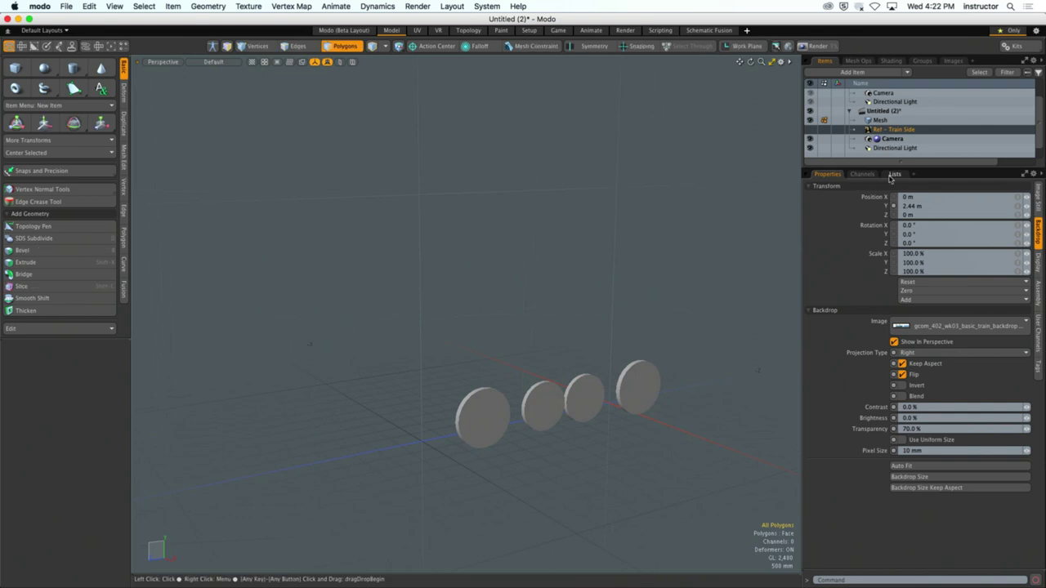
key(u)
alt+drag(788, 157, 649, 240)
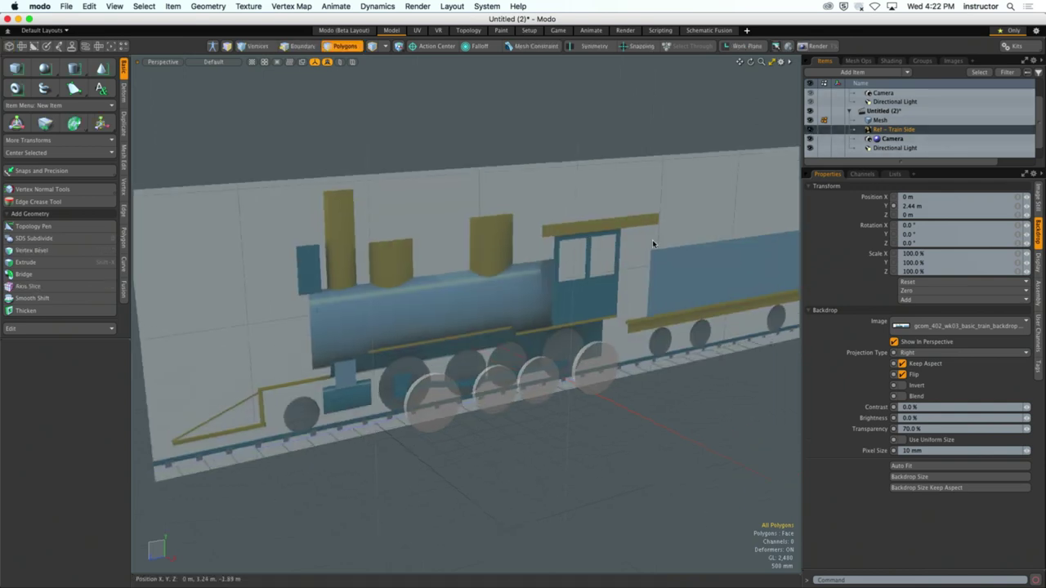
key(ctrl+space)
click(719, 275)
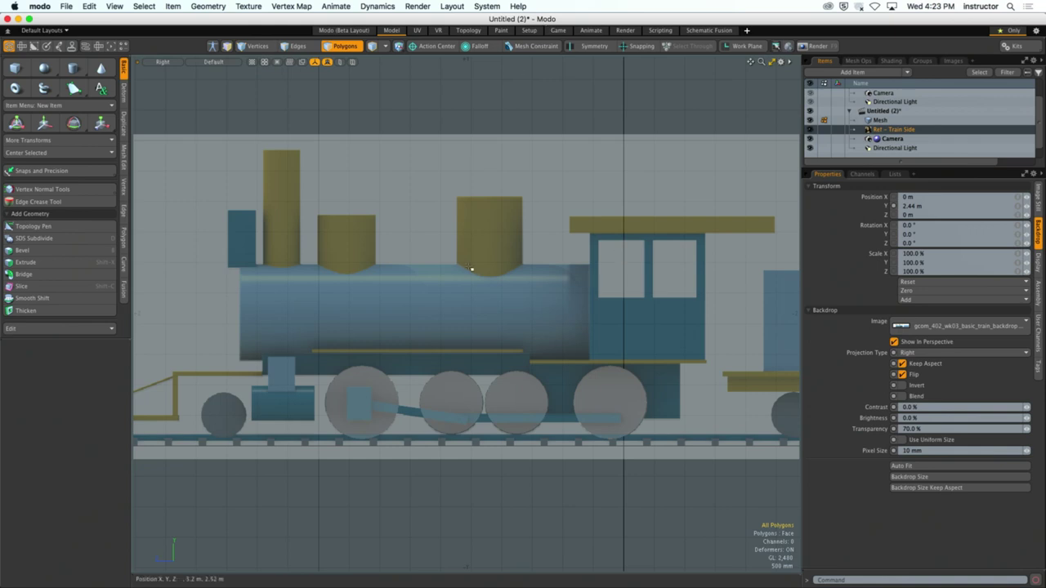
key(ctrl+space)
click(381, 269)
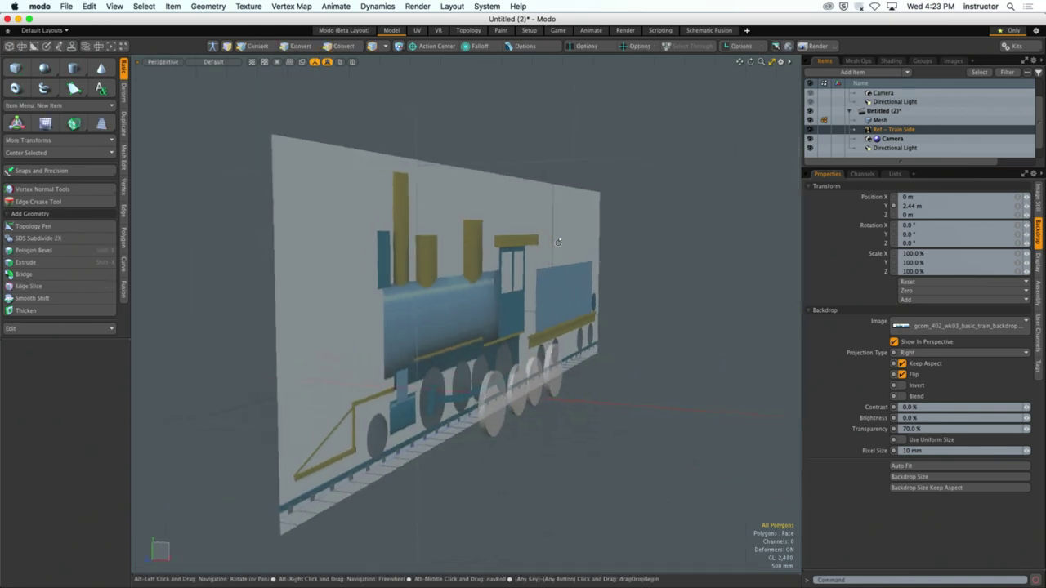
Create a cylinder along the Z axis beside the train, with a radius of about 1.17 m and a long body for the boiler.
key(3)
click(73, 68)
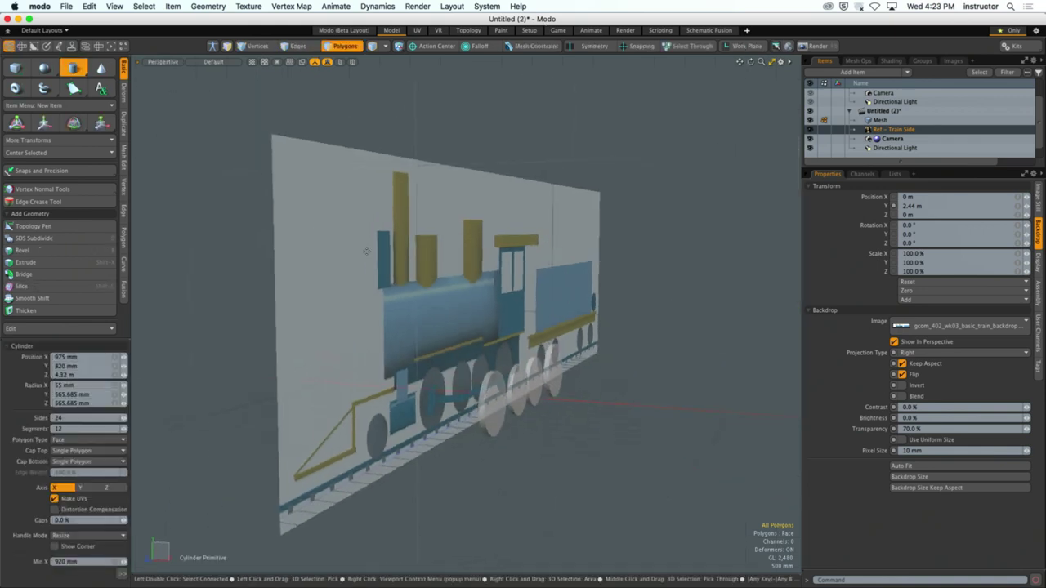
drag(621, 217, 684, 254)
alt+drag(507, 343, 457, 340)
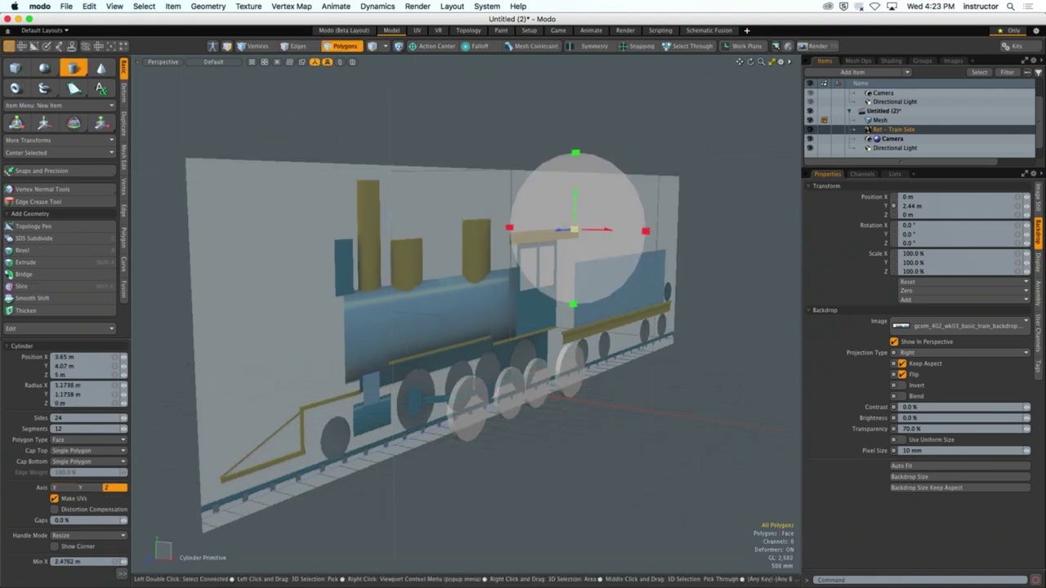
drag(574, 229, 718, 220)
key(space)
Select all polygons of the new boiler cylinder.
alt+drag(708, 306, 623, 324)
key(3)
click(623, 267)
double_click(623, 267)
alt+drag(649, 374, 630, 378)
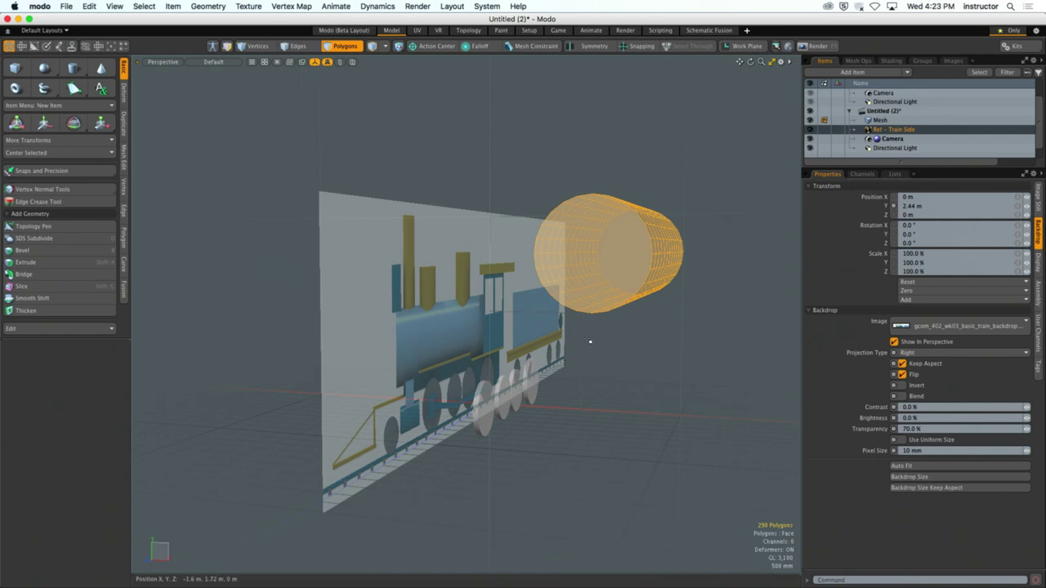
mouse_move(700, 367)
alt+mouse_down()
mouse_move(524, 349)
mouse_move(684, 367)
alt+mouse_up()
key(3)
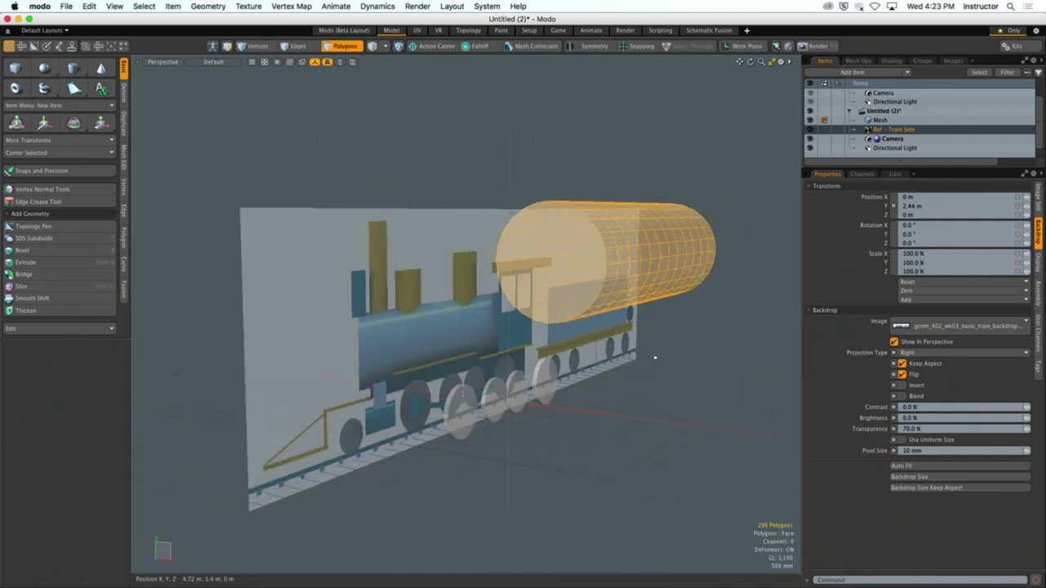
Try to center the cylinder by eye with a -3.66 m move along X, undo it, and shift the cylinder 3.28 m along X.
key(KP_1)
key(w)
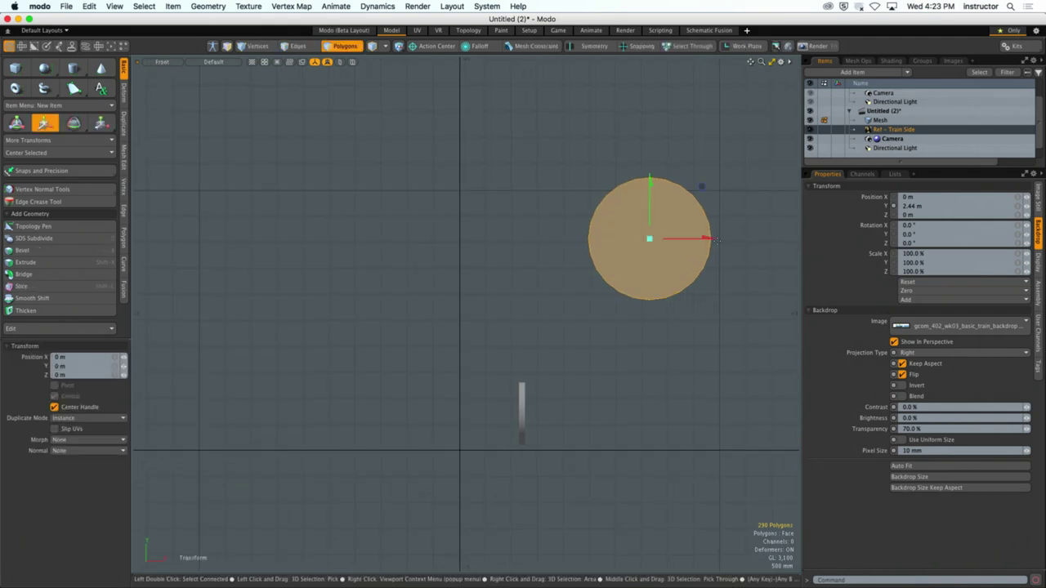
drag(691, 239, 524, 241)
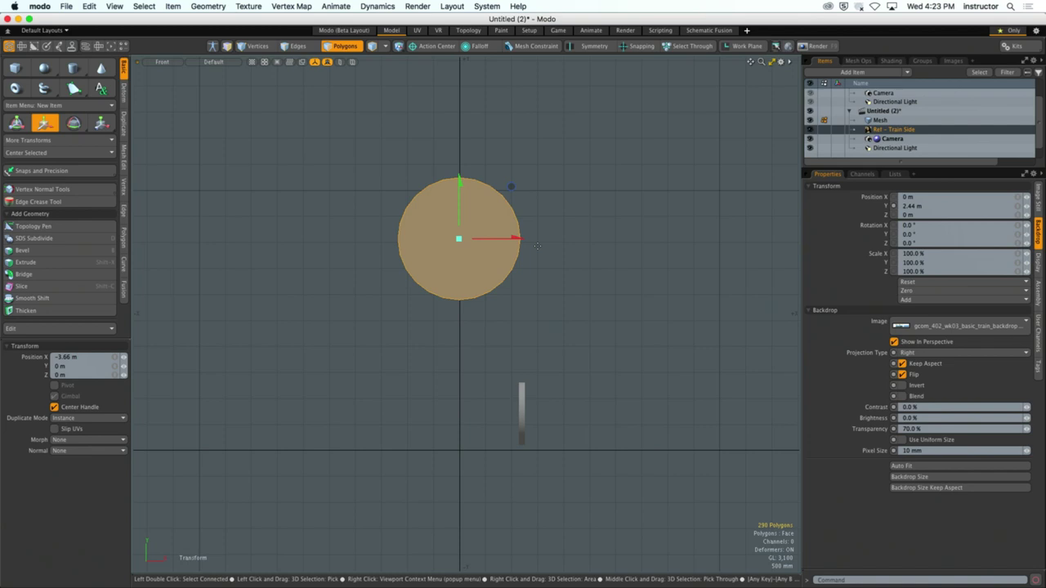
key(super+z)
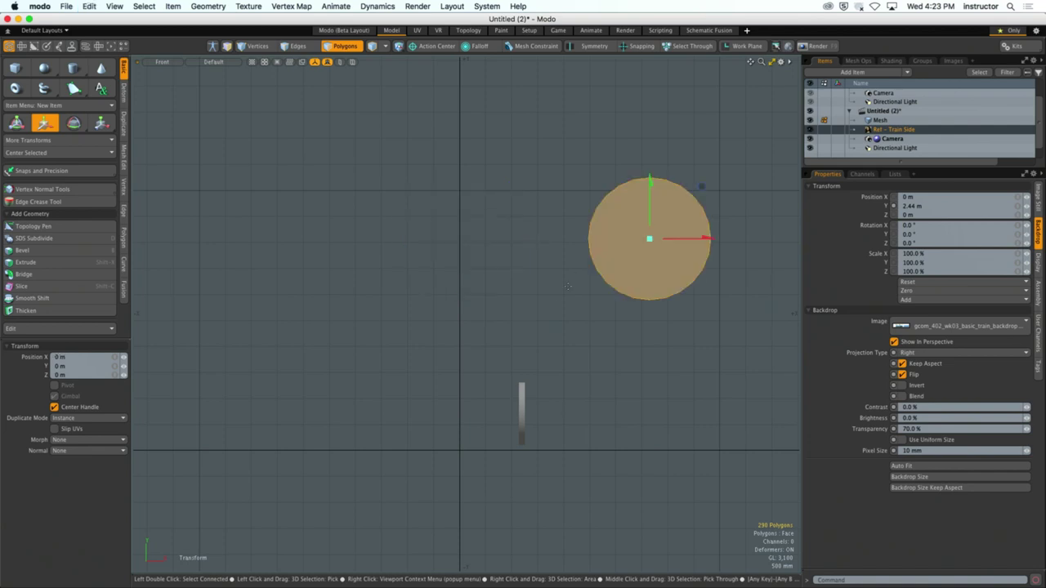
alt+drag(504, 318, 592, 260)
key(space)
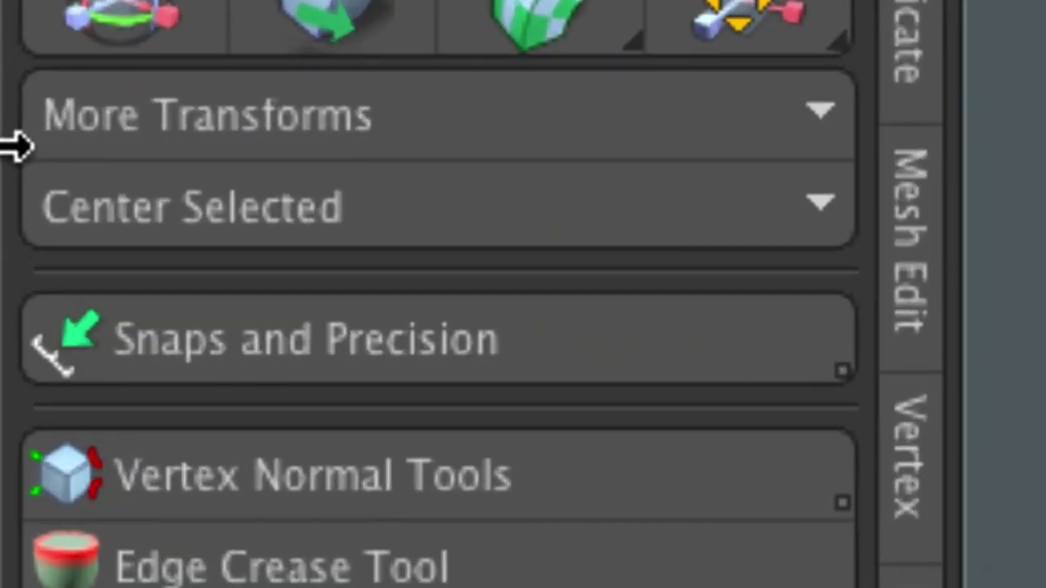
key(w)
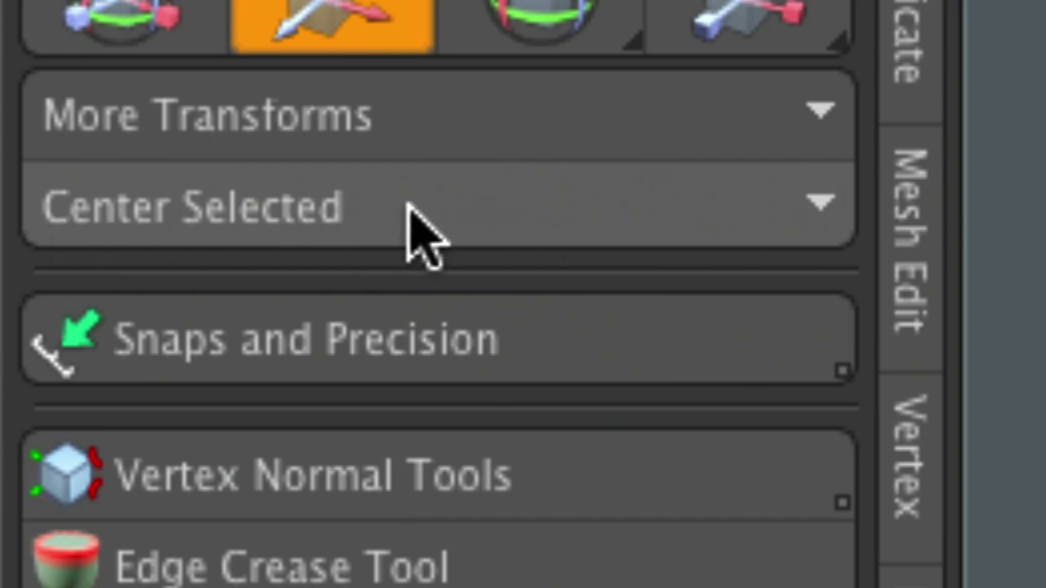
key(space)
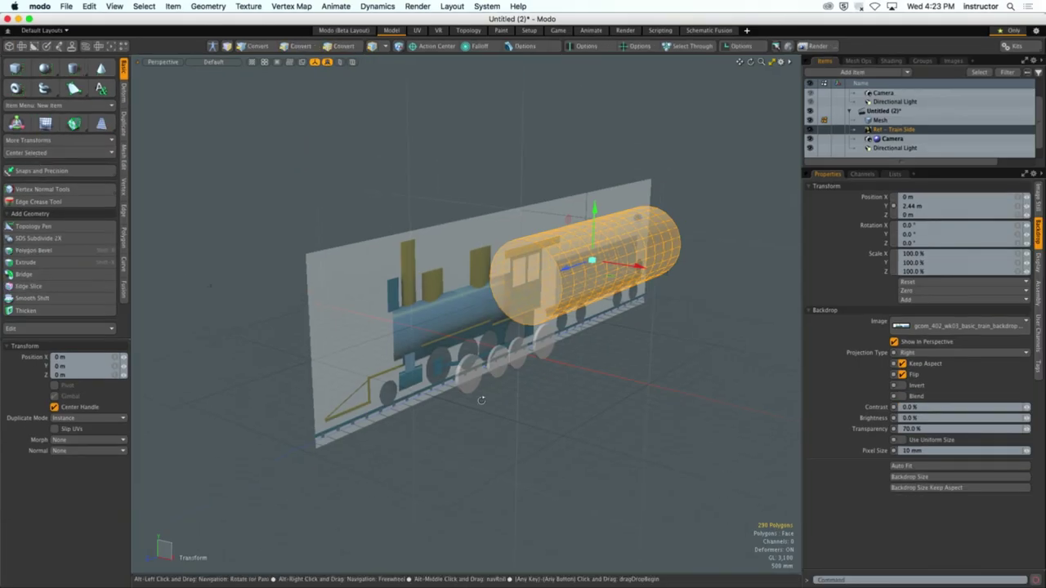
alt+drag(460, 438, 577, 357)
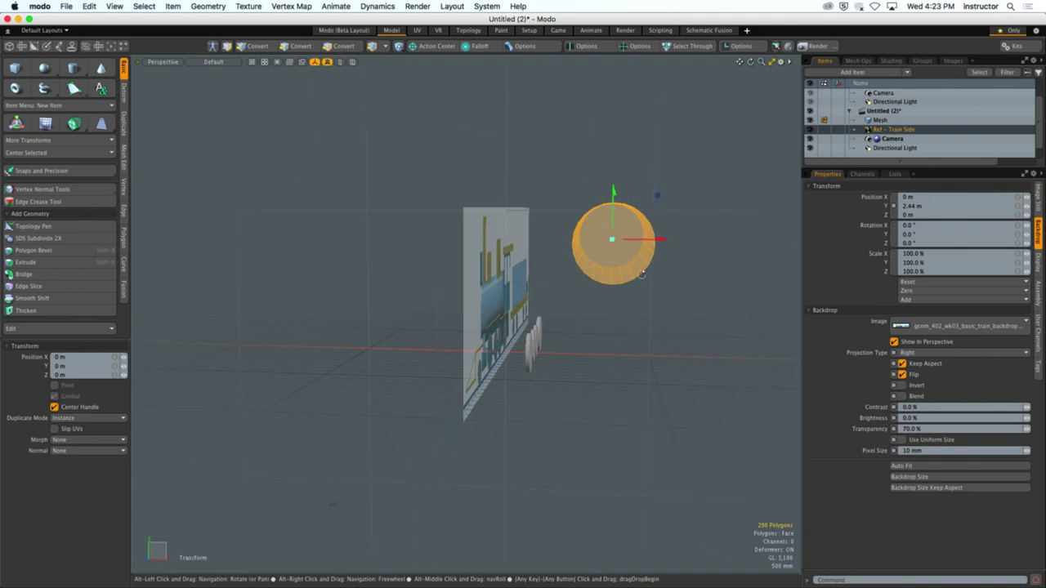
key(w)
drag(662, 239, 499, 272)
key(space)
Center the selected cylinder on all axes, and fit it roughly over the backdrop's boiler in the side view.
click(76, 153)
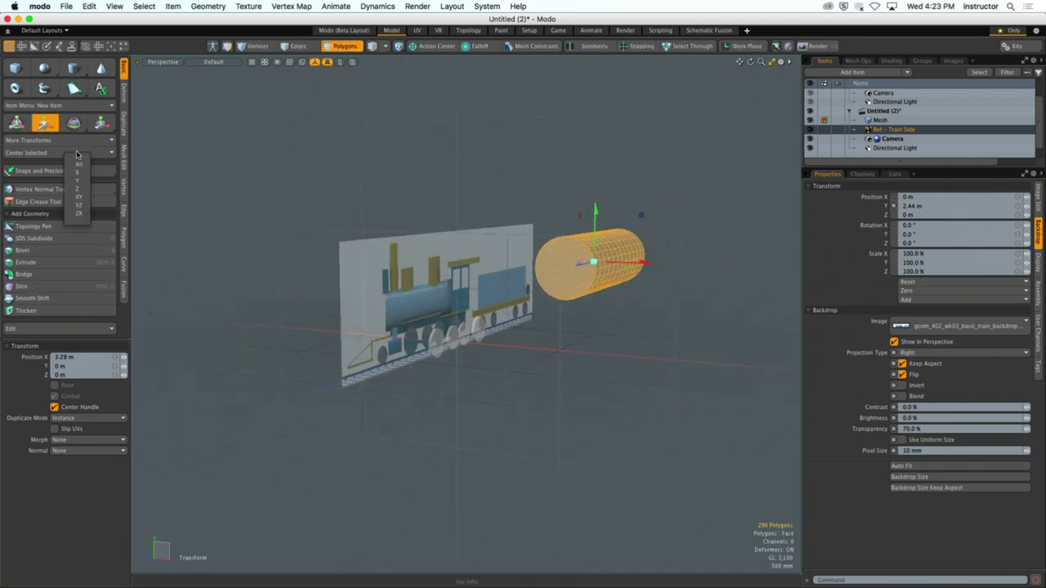
click(79, 164)
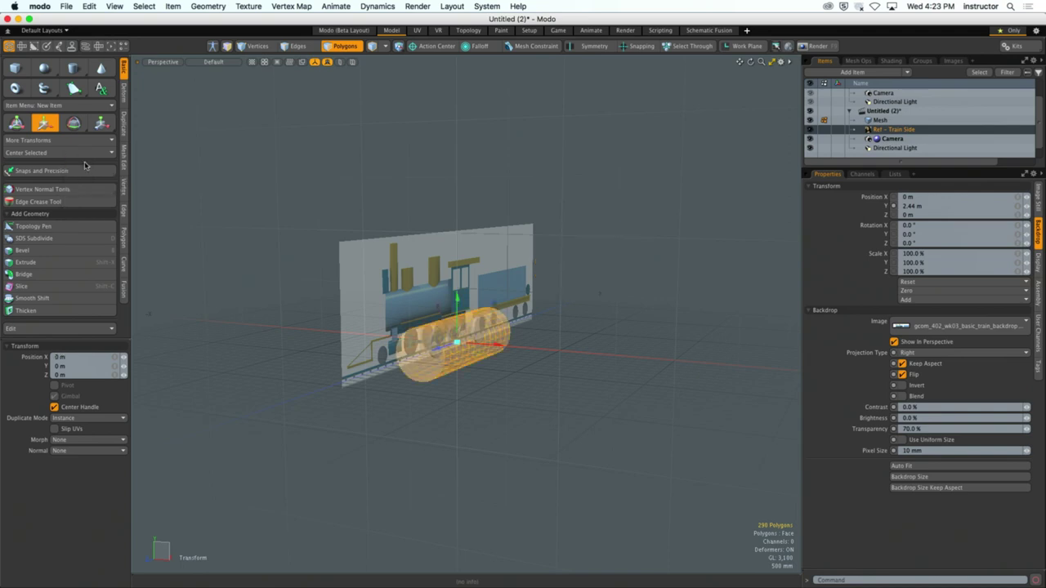
alt+drag(392, 343, 447, 286)
key(3)
key(r)
key(w)
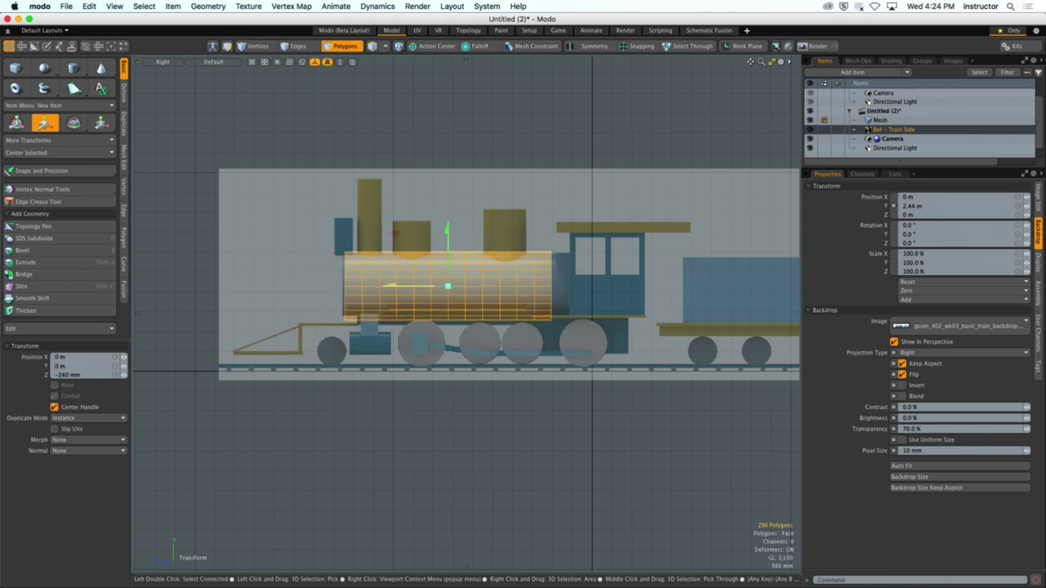
scroll(380, 285, up, 3)
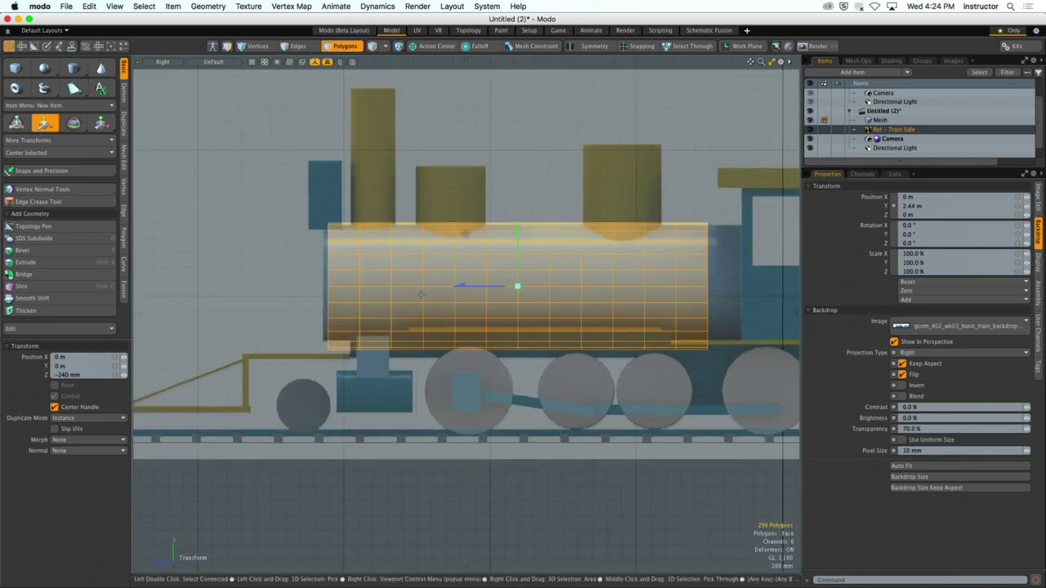
Scale the cylinder uniformly to match the boiler's height on the backdrop, finishing with a 100.5% adjustment.
key(r)
drag(526, 288, 482, 281)
key(w)
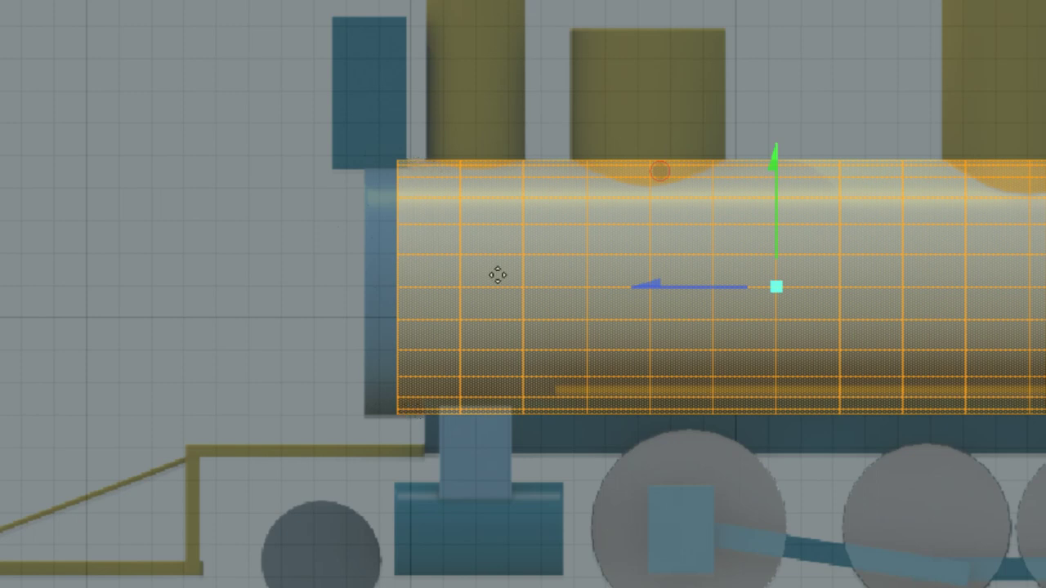
key(r)
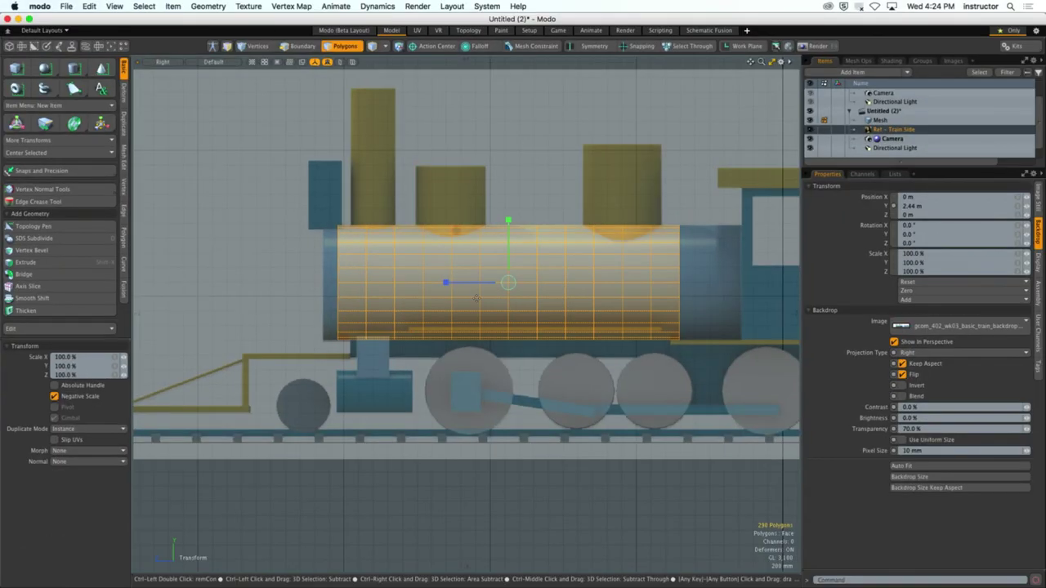
scroll(380, 253, up, 3)
mouse_move(709, 330)
mouse_down()
mouse_move(690, 331)
mouse_move(713, 330)
mouse_up()
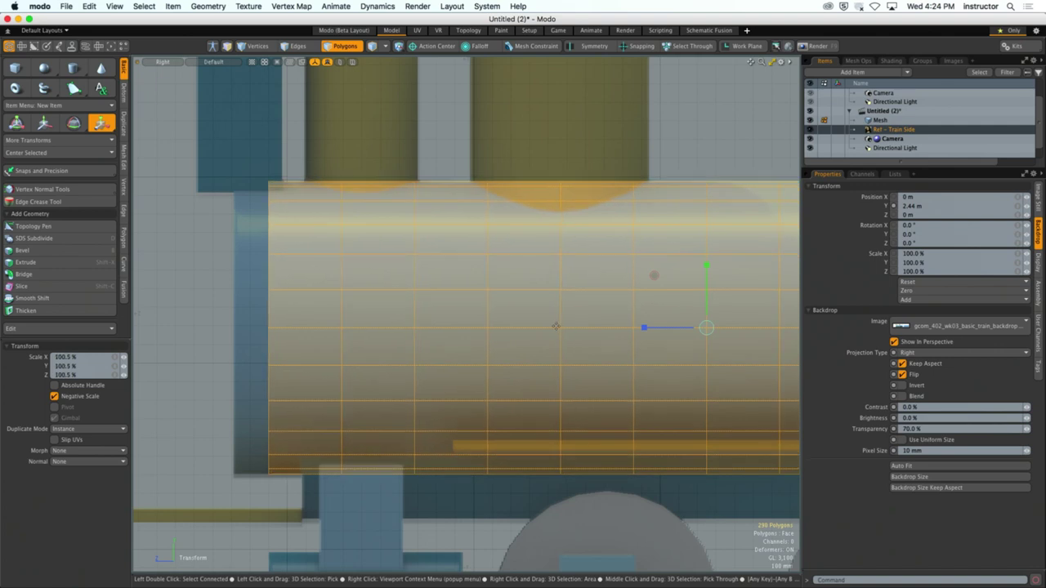
scroll(523, 376, down, 4)
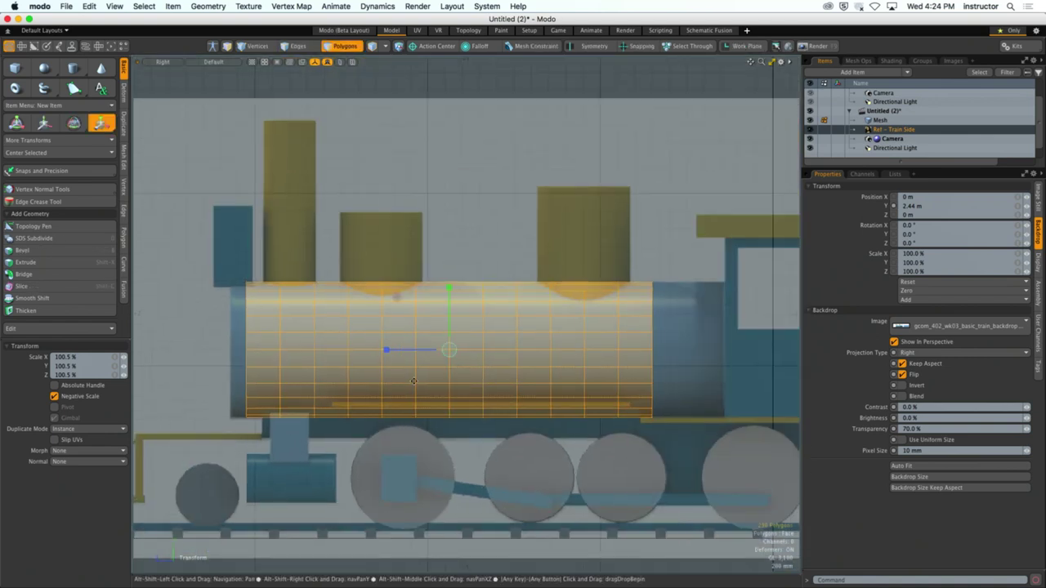
Stretch the cylinder along Z and shift it about -30 mm so its ends span the boiler up to the cab.
drag(386, 350, 375, 349)
key(w)
mouse_move(448, 350)
mouse_down()
mouse_move(478, 349)
mouse_move(445, 350)
mouse_up()
key(r)
key(w)
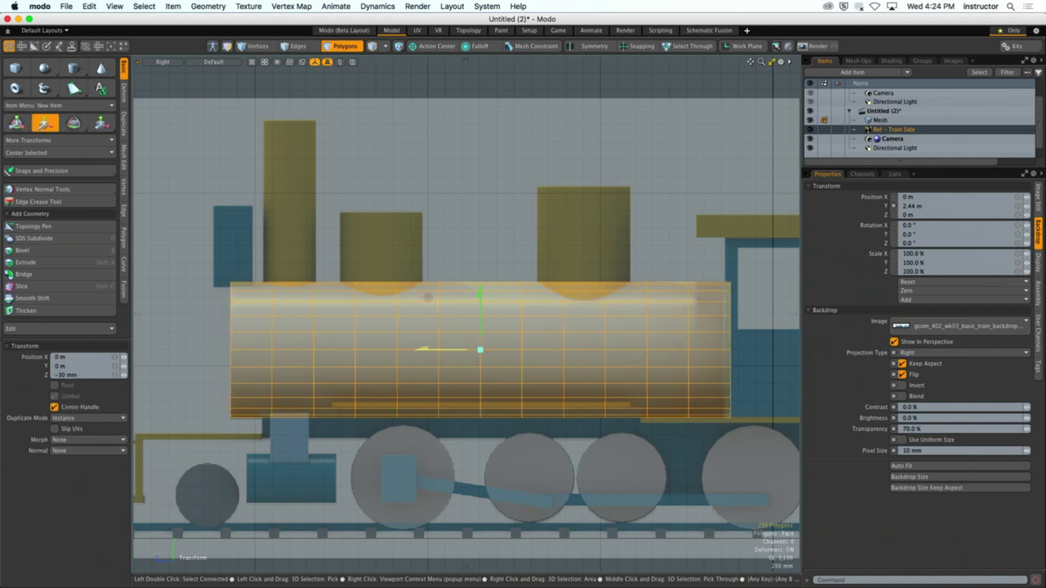
Deselect the boiler cylinder and inspect it with the wheels in perspective, toggling the train backdrop's visibility.
key(space)
click(479, 217)
alt+drag(511, 381, 678, 313)
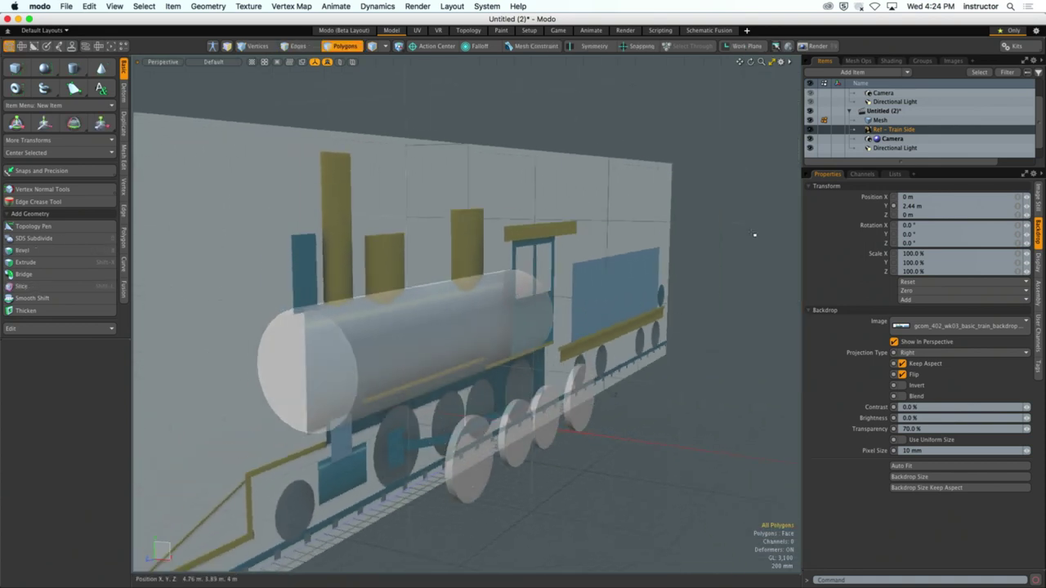
click(810, 129)
Create a cube primitive over the backdrop's cab, about 2.06 m high and 1.87 m long, and give it width in perspective.
alt+drag(507, 343, 455, 315)
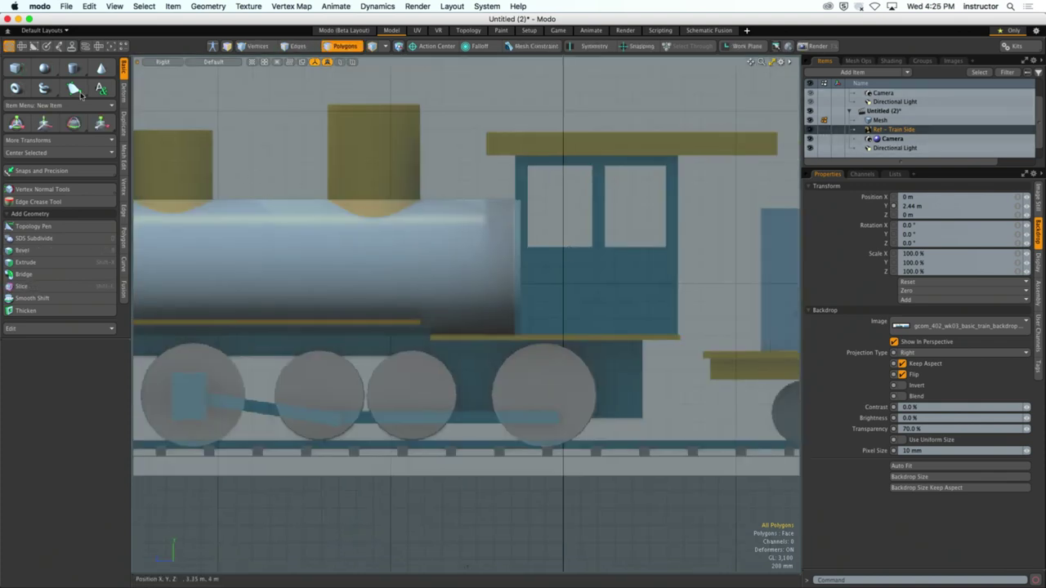
click(14, 67)
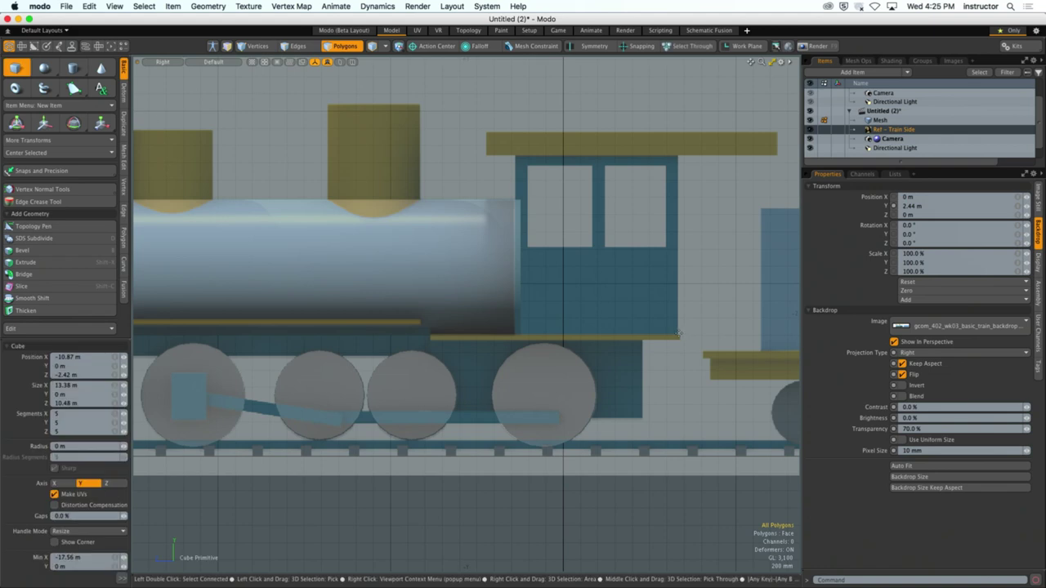
drag(677, 333, 517, 155)
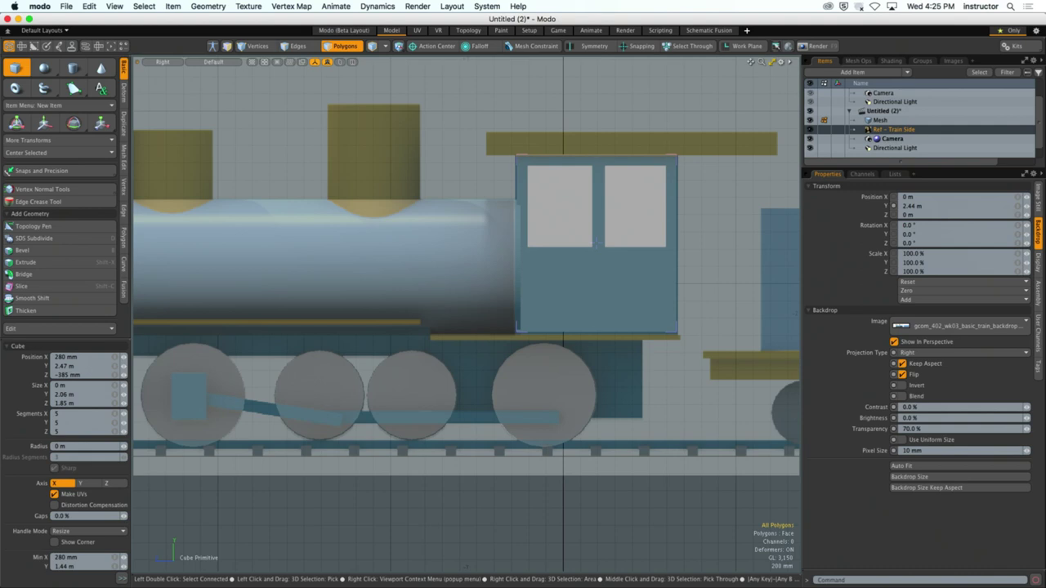
drag(678, 243, 678, 243)
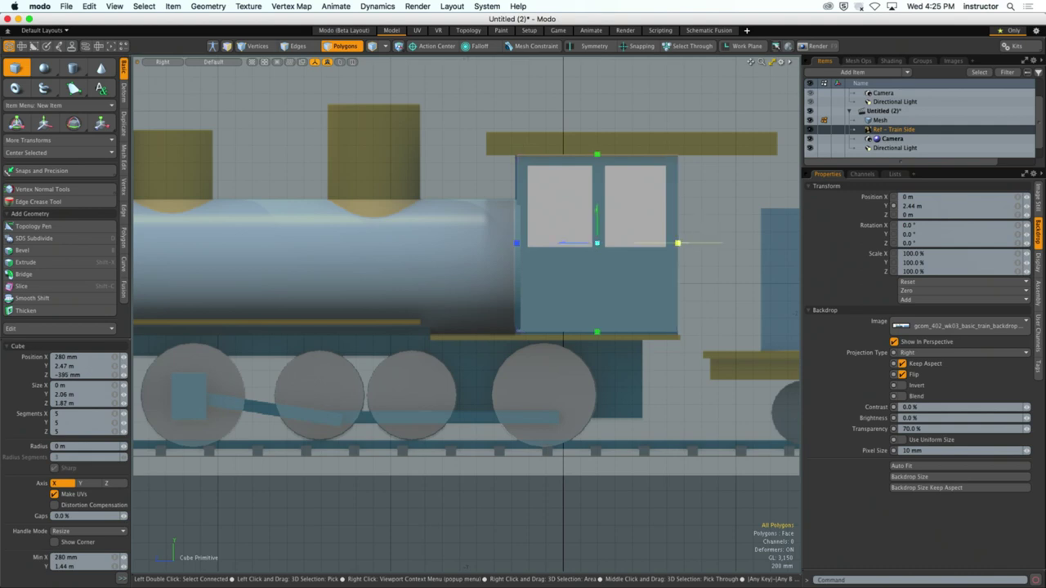
alt+drag(589, 291, 613, 278)
key(space)
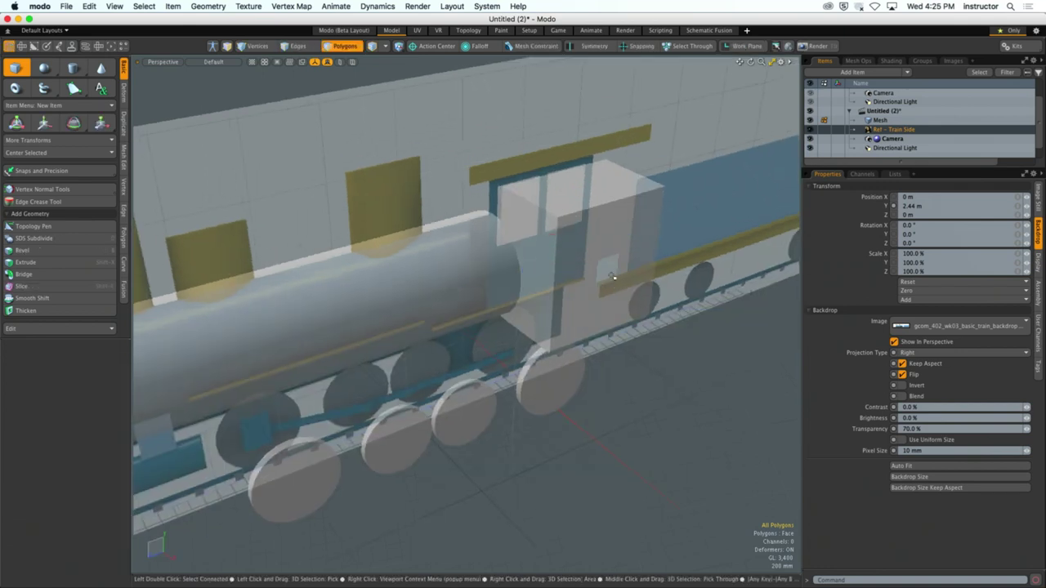
Center the selected cab box on all axes and view it from the front with the boiler.
click(50, 153)
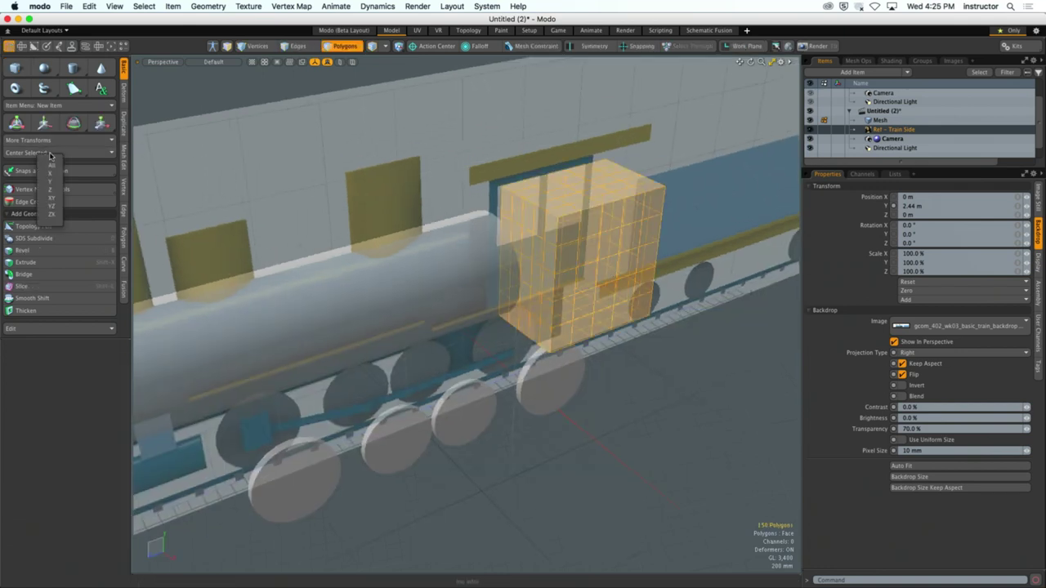
click(54, 166)
key(KP_1)
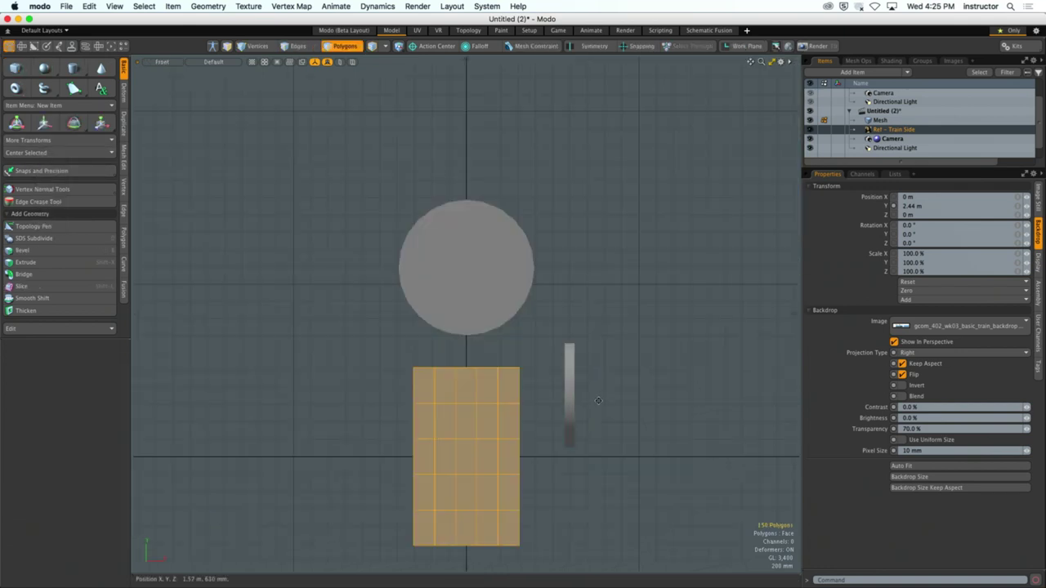
Move the selected box over the backdrop's cab in the side view, to about 2.46 m in Y and -380 mm in Z.
key(KP_3)
key(w)
drag(561, 398, 561, 190)
drag(533, 247, 567, 247)
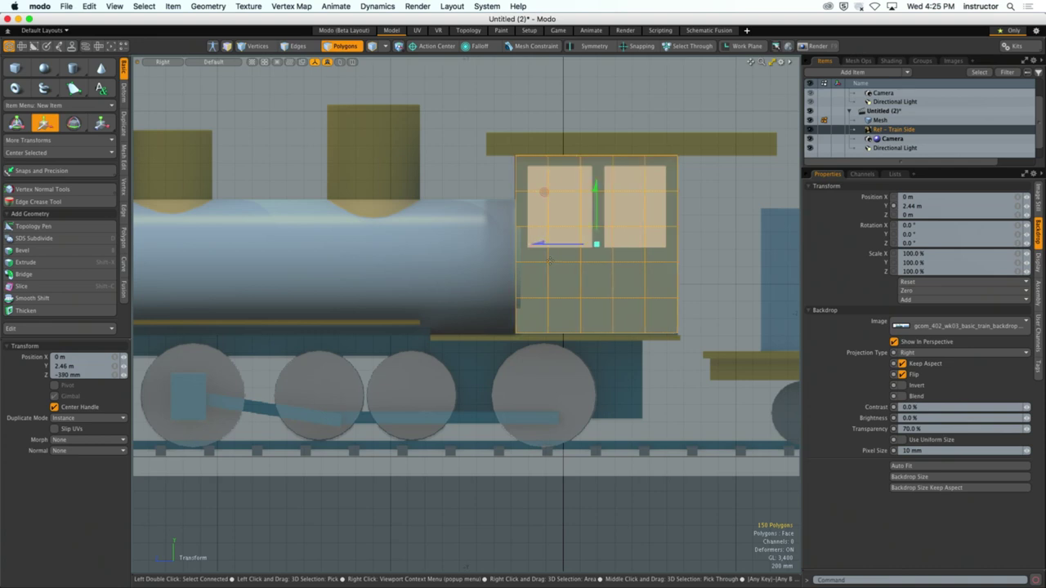
Widen the cab box in perspective by scaling it to about 167% in X.
key(KP_0)
key(r)
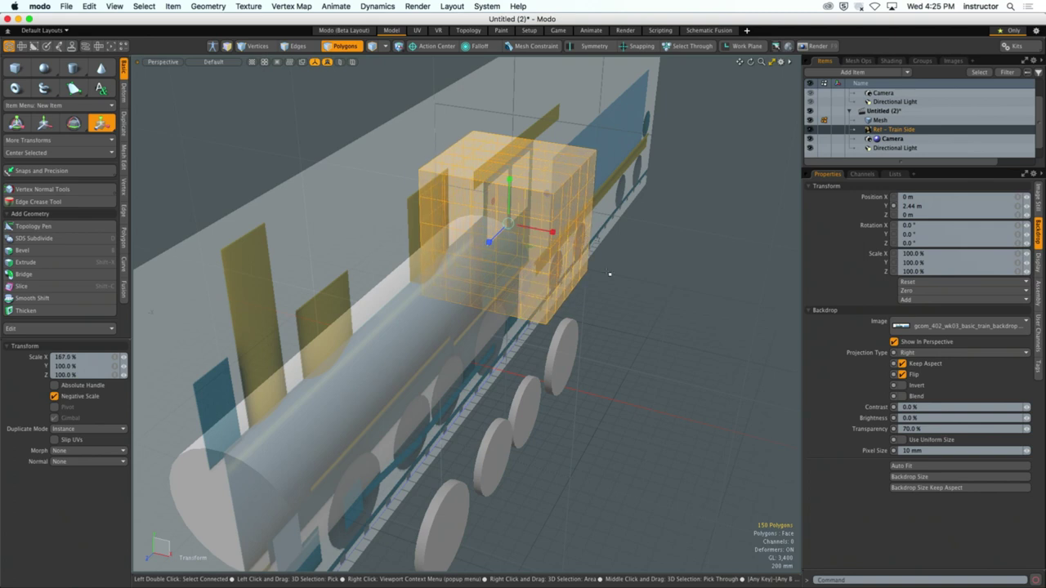
key(space)
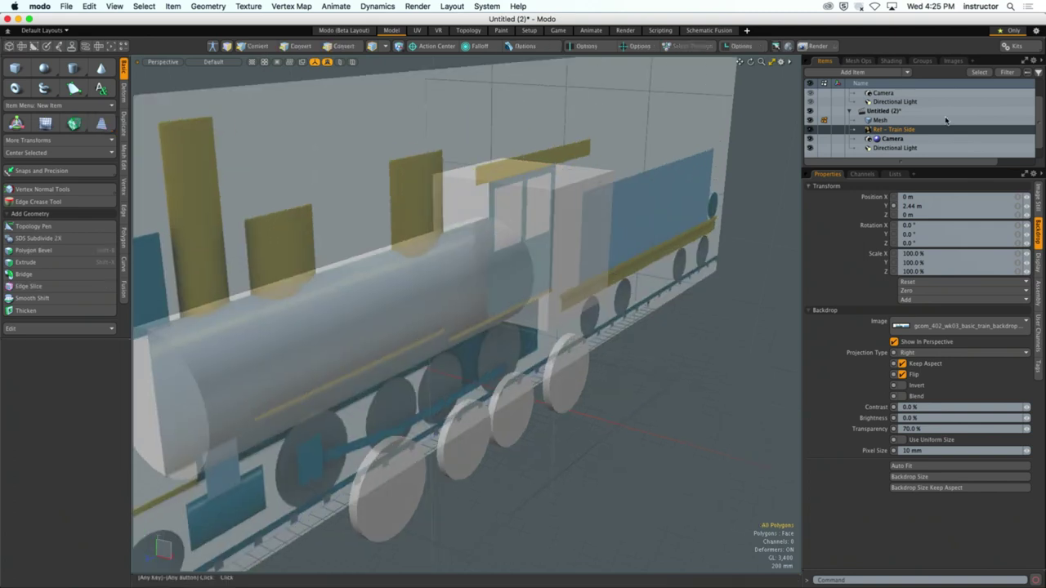
View the cab box from the side in perspective, select all its polygons and delete them.
alt+drag(523, 229, 553, 227)
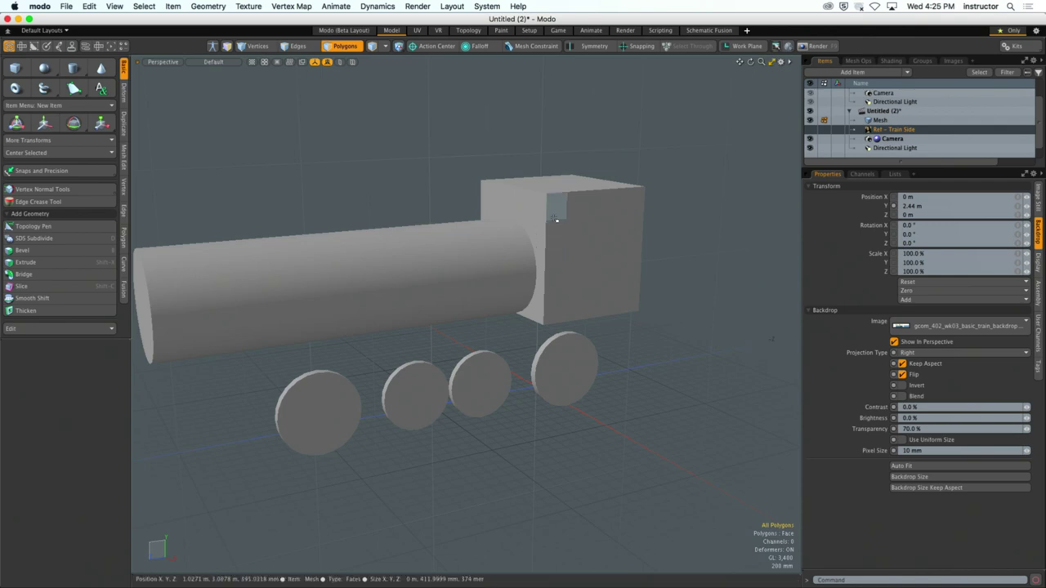
double_click(631, 246)
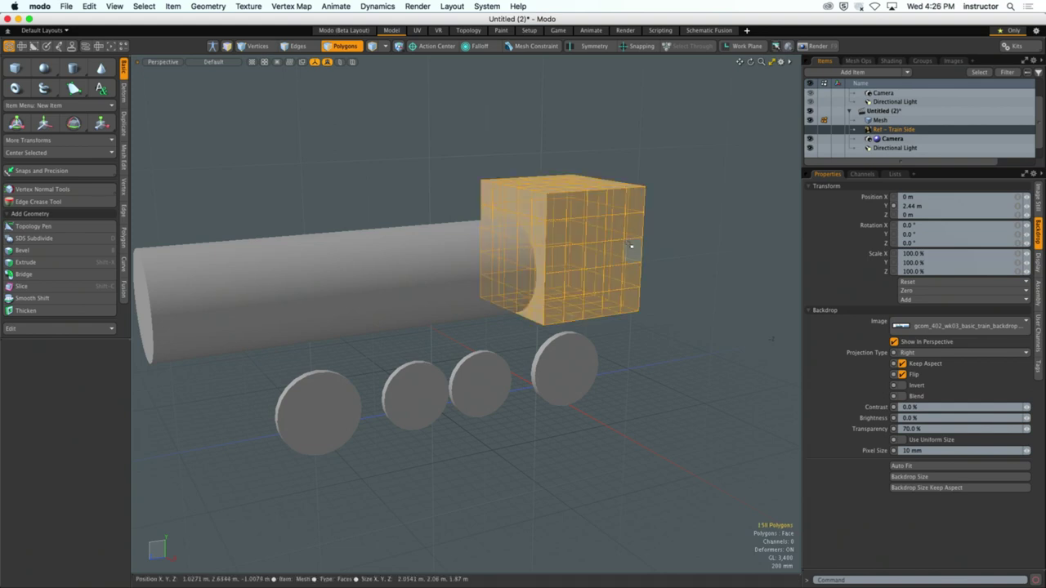
key(Delete)
Draw a flat cube panel over the backdrop's lower cab wall in the side view, about 1.02 m high and 1.9 m long.
click(15, 68)
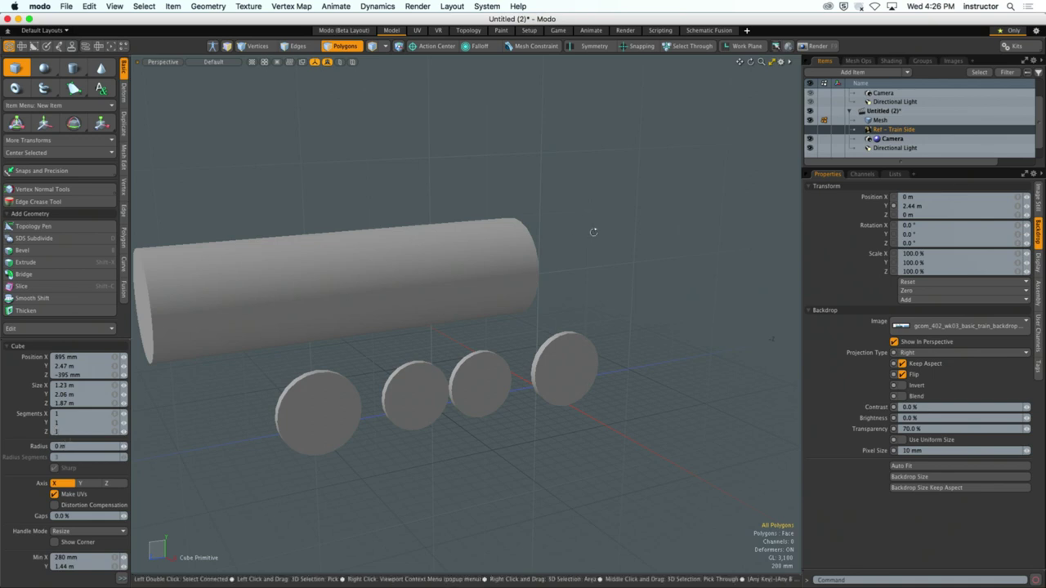
key(KP_3)
click(810, 129)
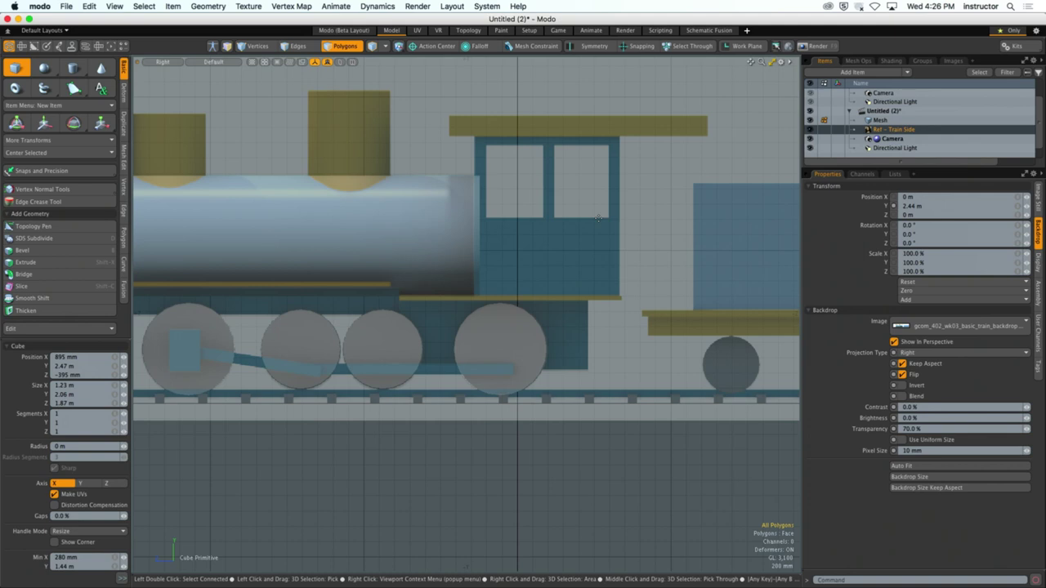
scroll(572, 237, up, 6)
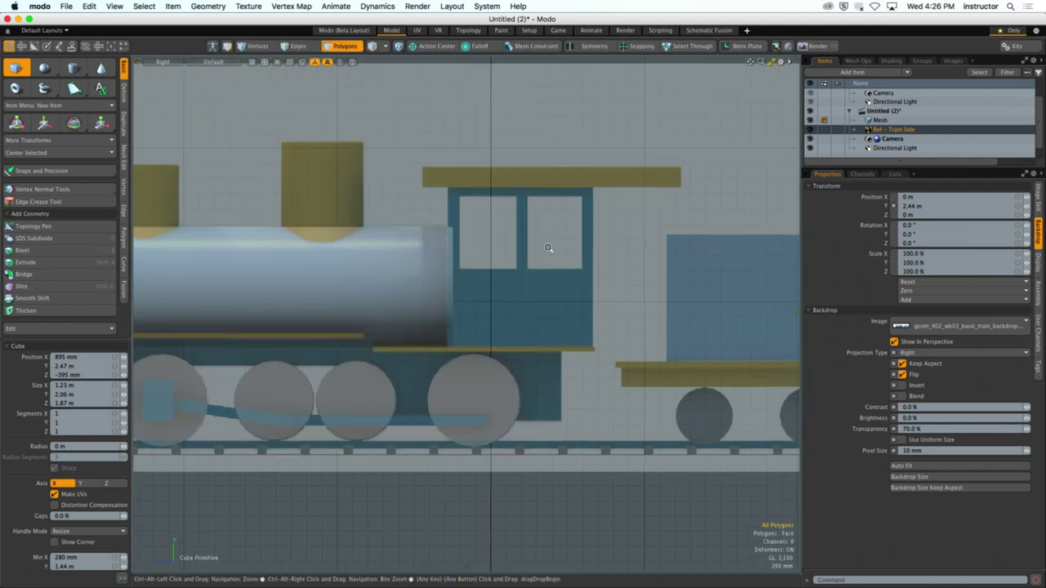
alt+shift+drag(620, 259, 624, 259)
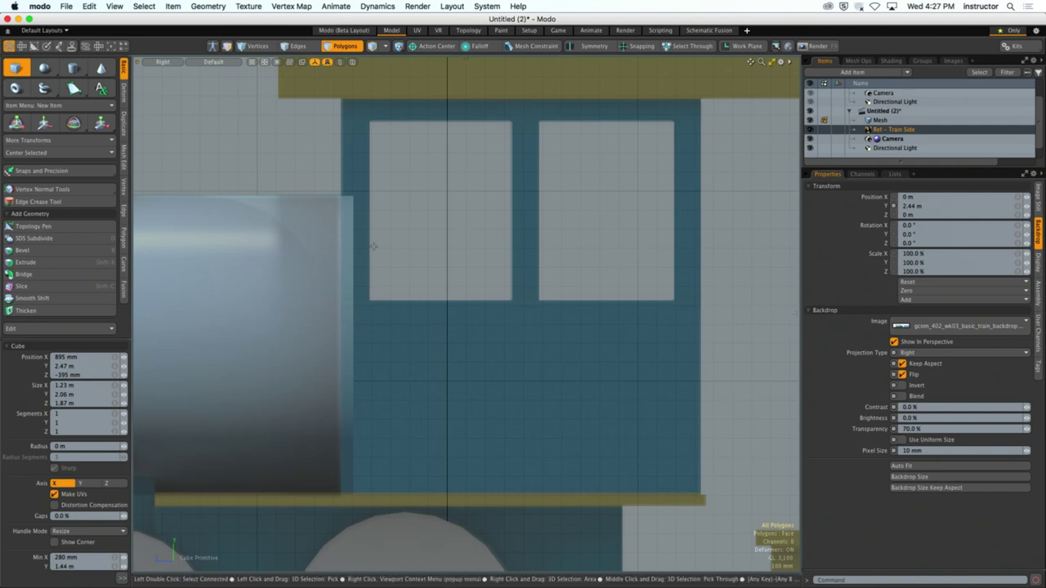
drag(697, 302, 337, 495)
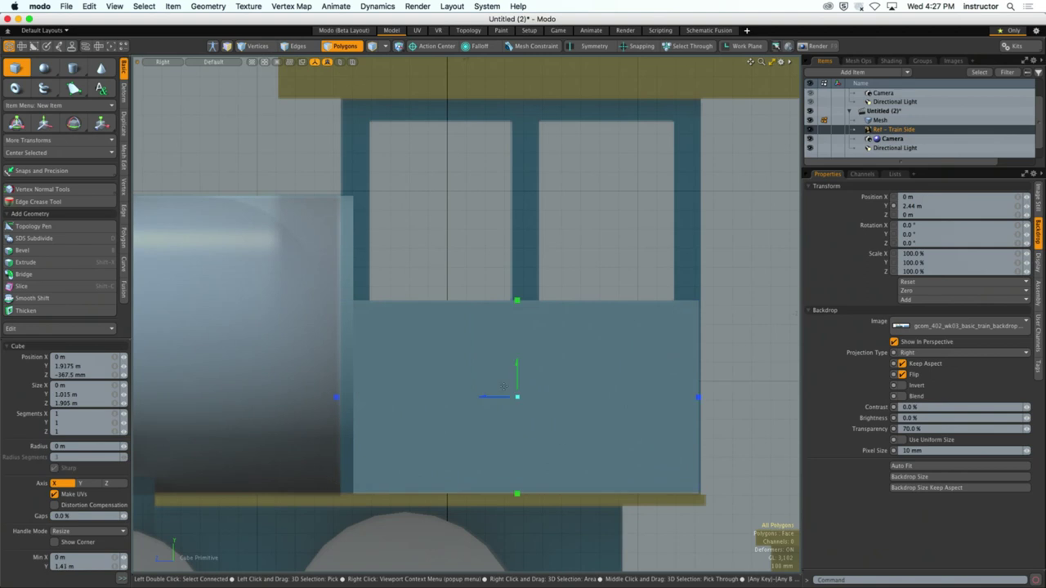
drag(516, 301, 516, 300)
click(16, 68)
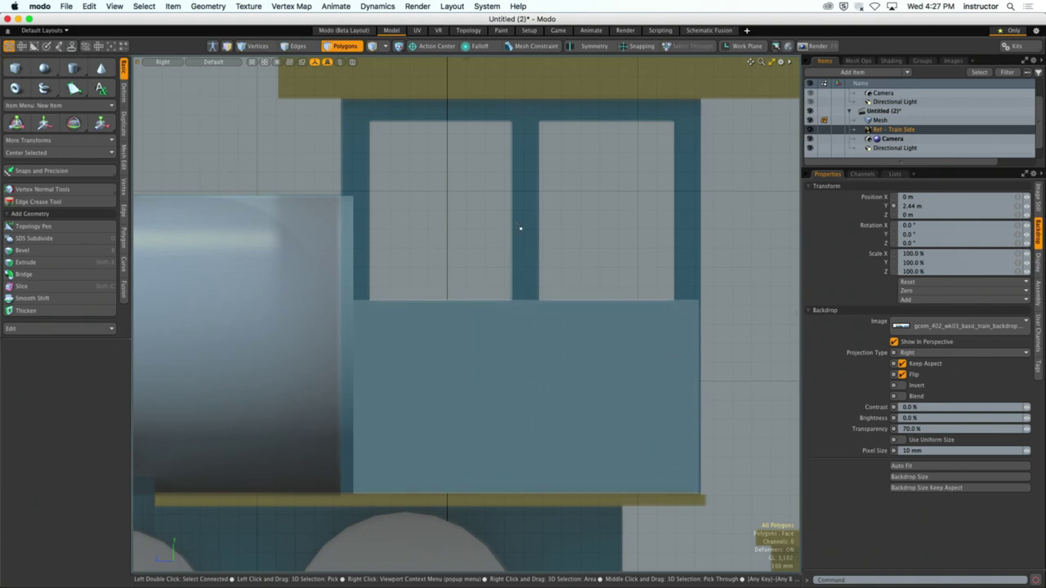
Draw a flat cube over the cab's rear window post, about 970 mm high and 140 mm wide.
click(17, 68)
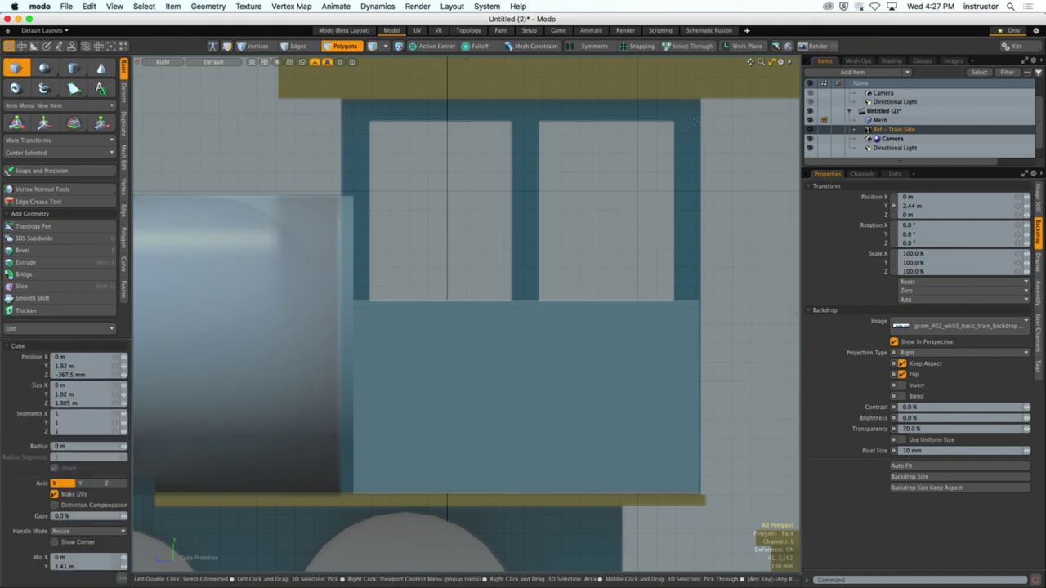
drag(673, 121, 699, 303)
key(space)
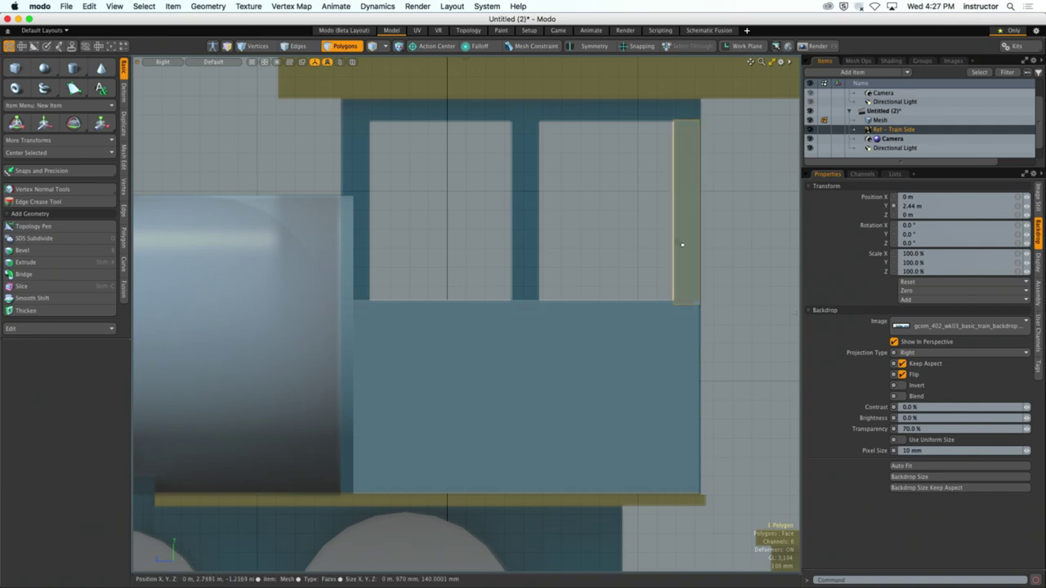
Duplicate the rear window post and place the copies over the cab's middle and front window posts.
key(w)
drag(649, 212, 373, 236)
key(alt)
key(space)
key(w)
key(space)
Draw a flat cube beam above the cab windows, about 115 mm high and spanning the full cab length.
click(14, 68)
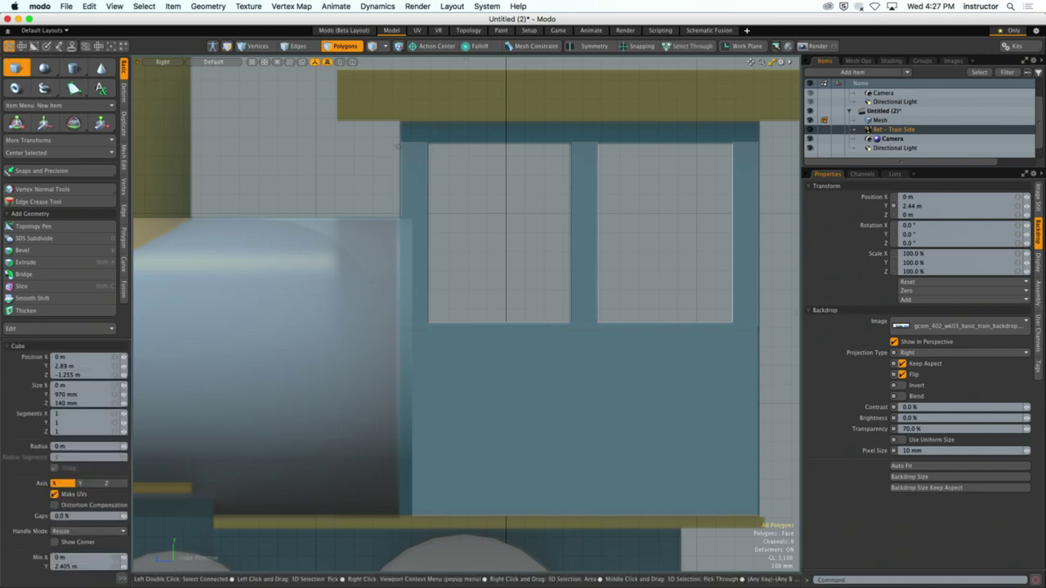
drag(401, 130, 761, 141)
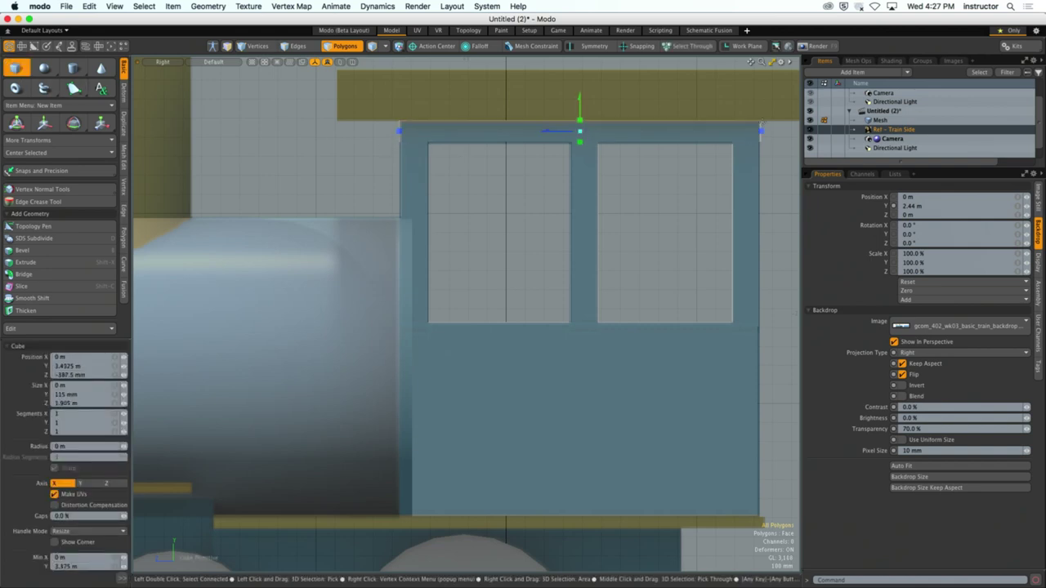
key(space)
Select all five cab side pieces in perspective and move them outward about 835 mm along X.
key(ctrl+space)
click(663, 212)
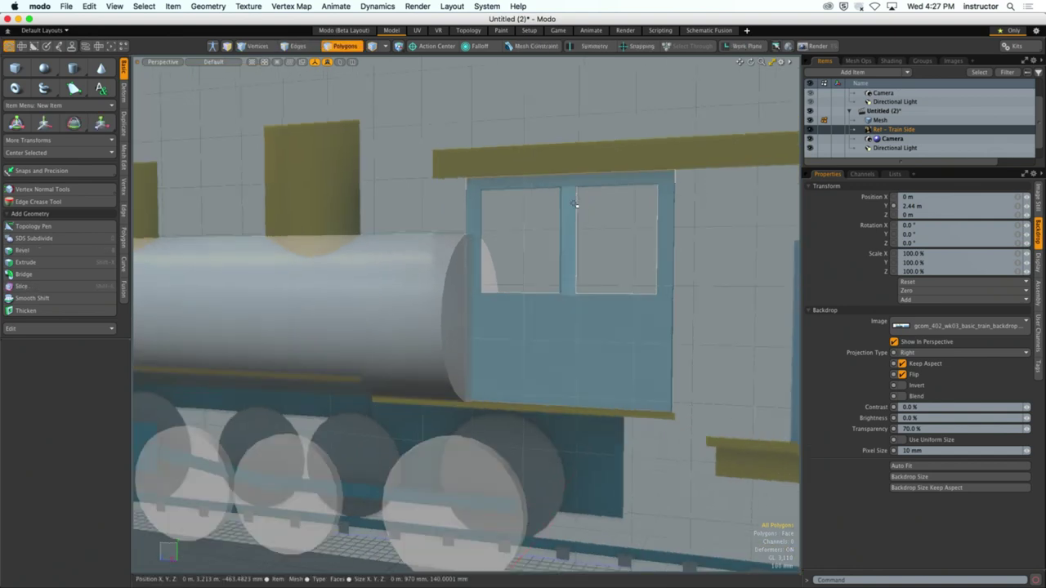
shift+click(665, 228)
shift+click(474, 245)
shift+click(549, 330)
alt+drag(605, 299, 378, 337)
key(y)
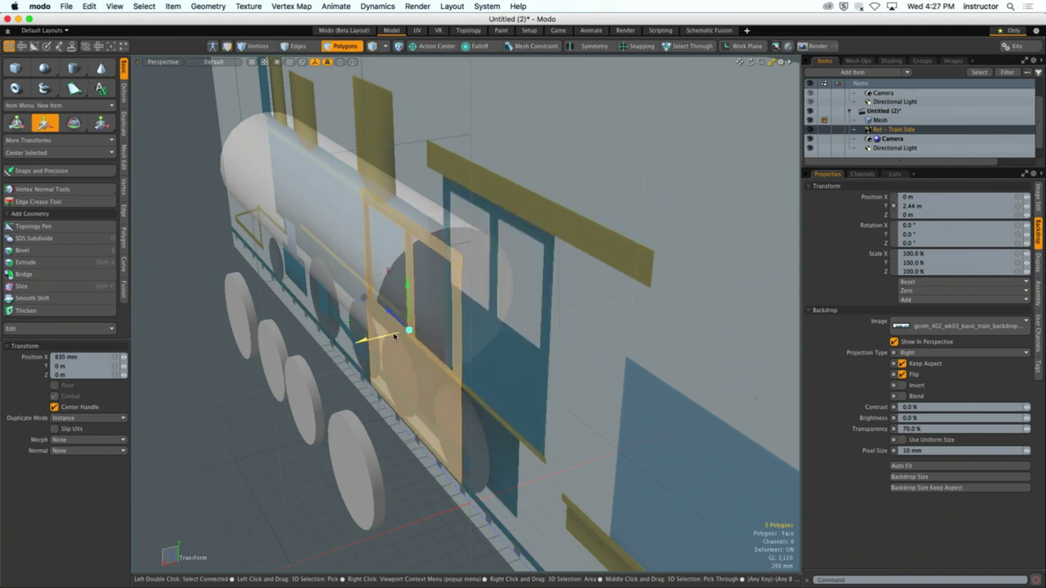
key(space)
Clear the selection, hide the train backdrop and review the cab side with the boiler and wheels.
alt+drag(567, 321, 768, 164)
key(1)
click(810, 129)
mouse_move(653, 304)
alt+mouse_down()
mouse_move(511, 286)
mouse_move(597, 305)
mouse_move(663, 292)
alt+mouse_up()
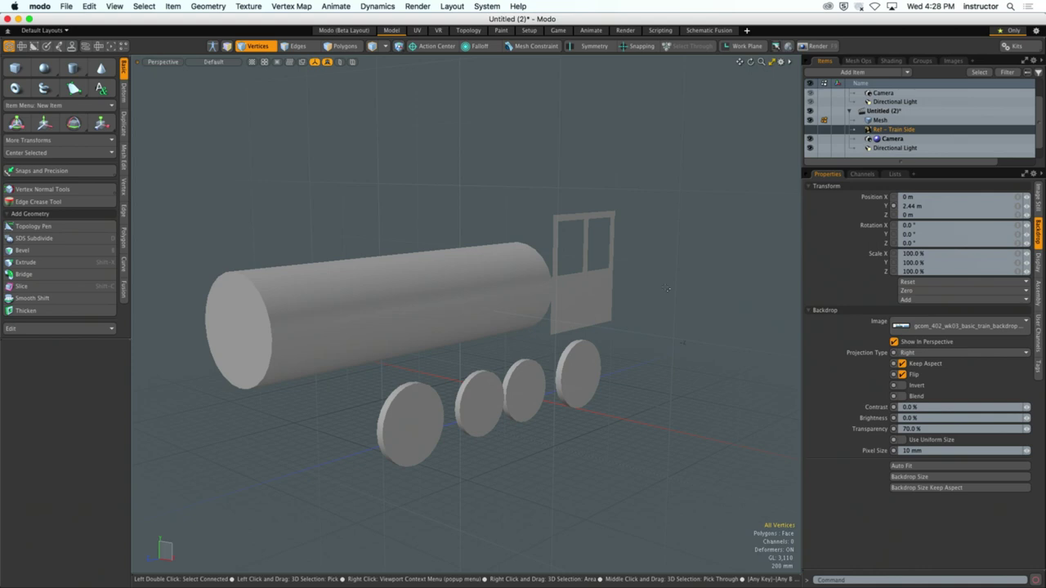
key(2)
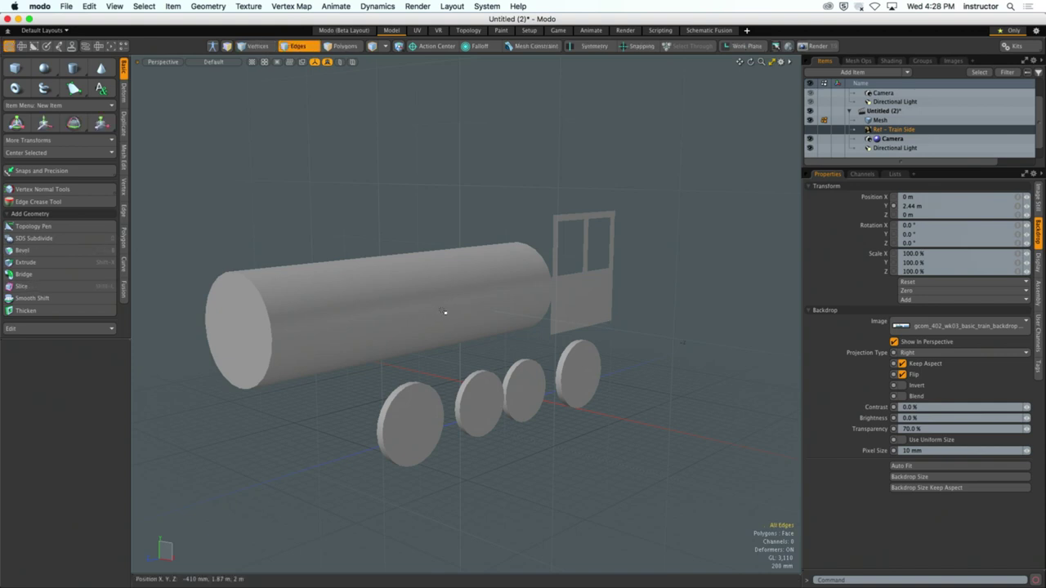
Select all polygons of the boiler cylinder and give them a new material named Blue.
key(3)
double_click(441, 310)
key(shift+a)
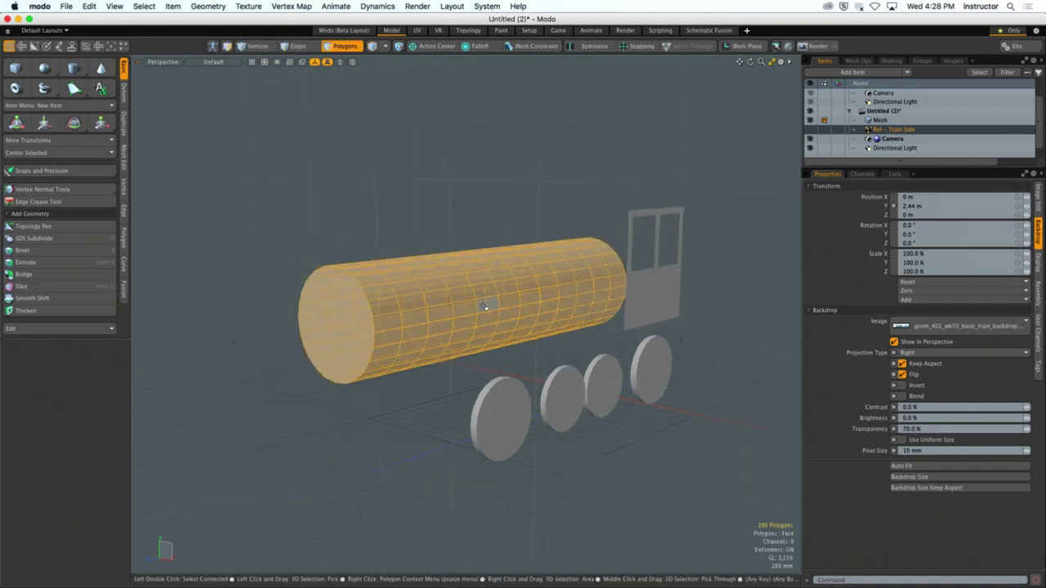
key(m)
drag(892, 368, 669, 207)
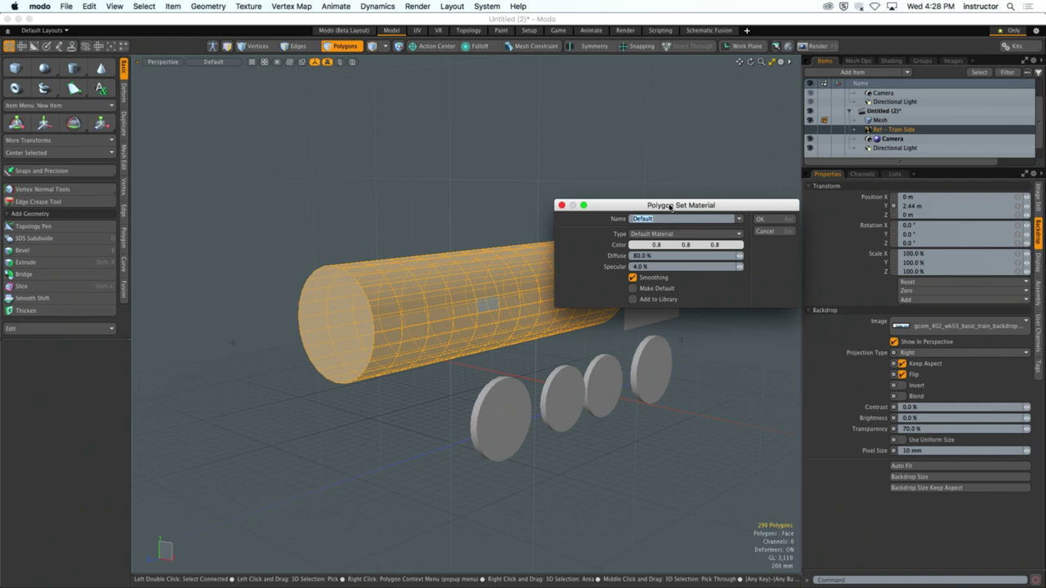
text(Blue)
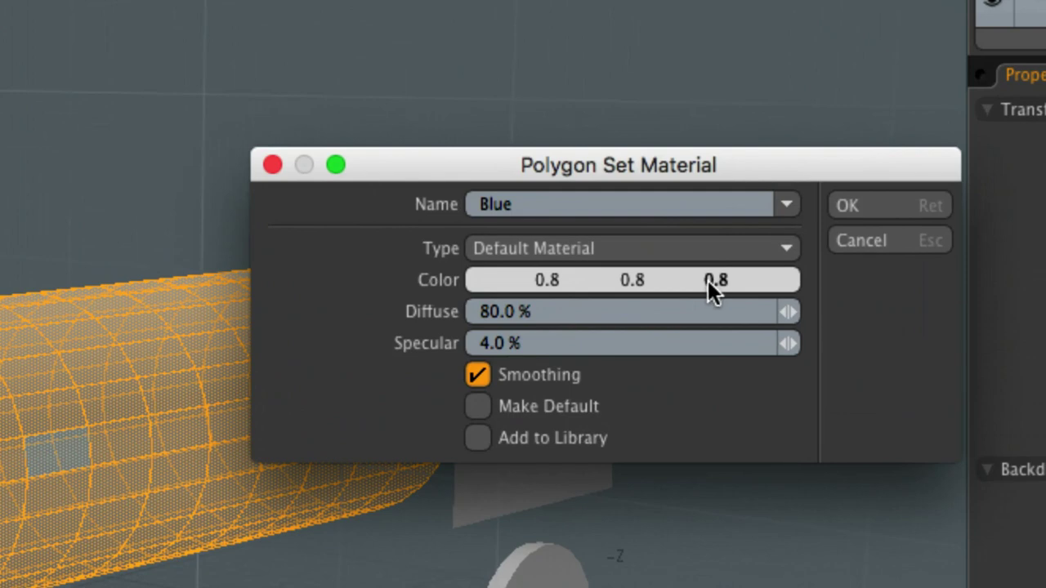
Set the Blue material's color to 0.05, 0.43, 0.75, apply it to the boiler and clear the selection.
click(711, 272)
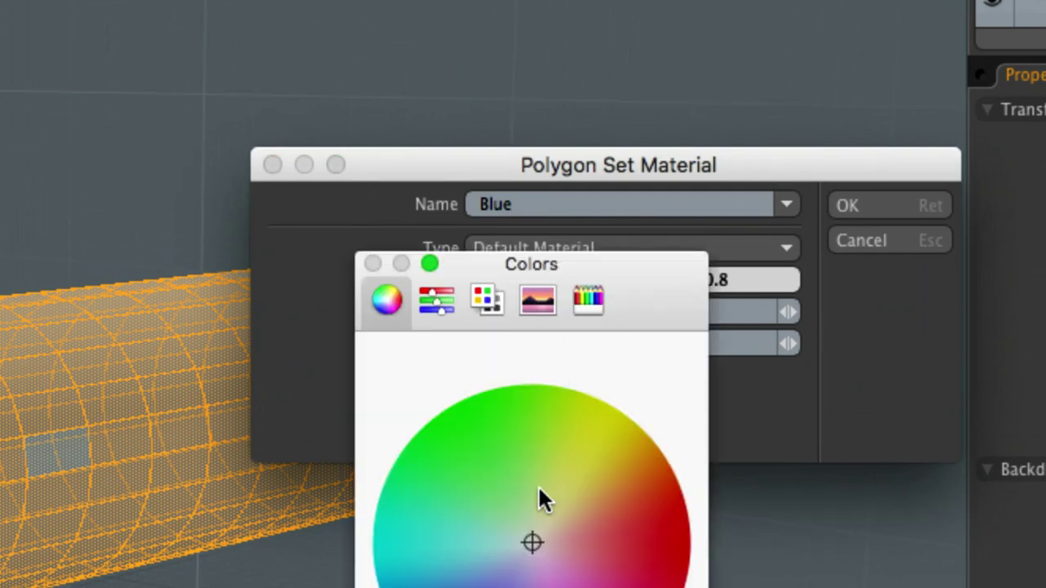
drag(443, 529, 406, 528)
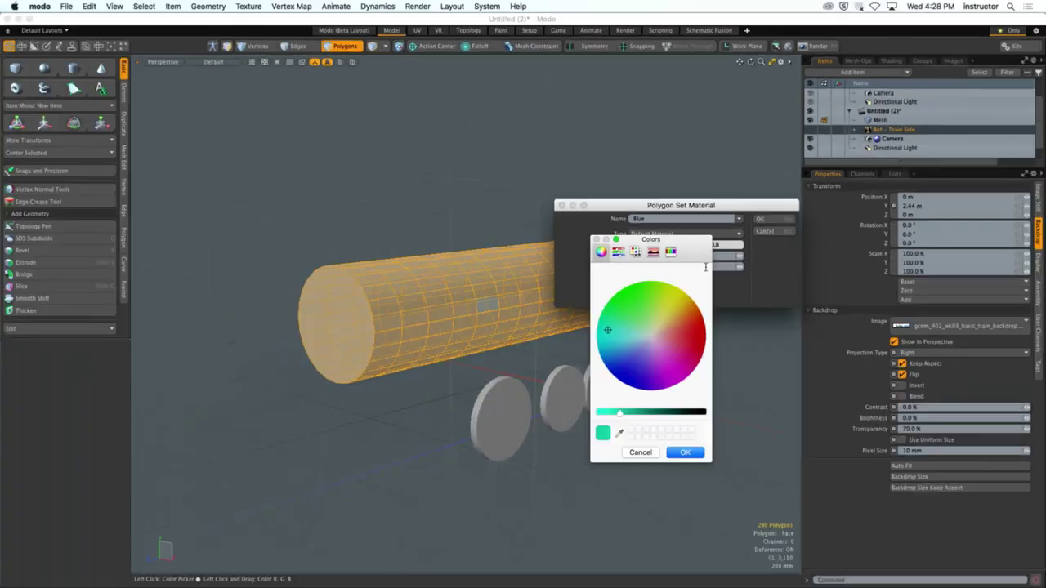
click(607, 338)
click(685, 452)
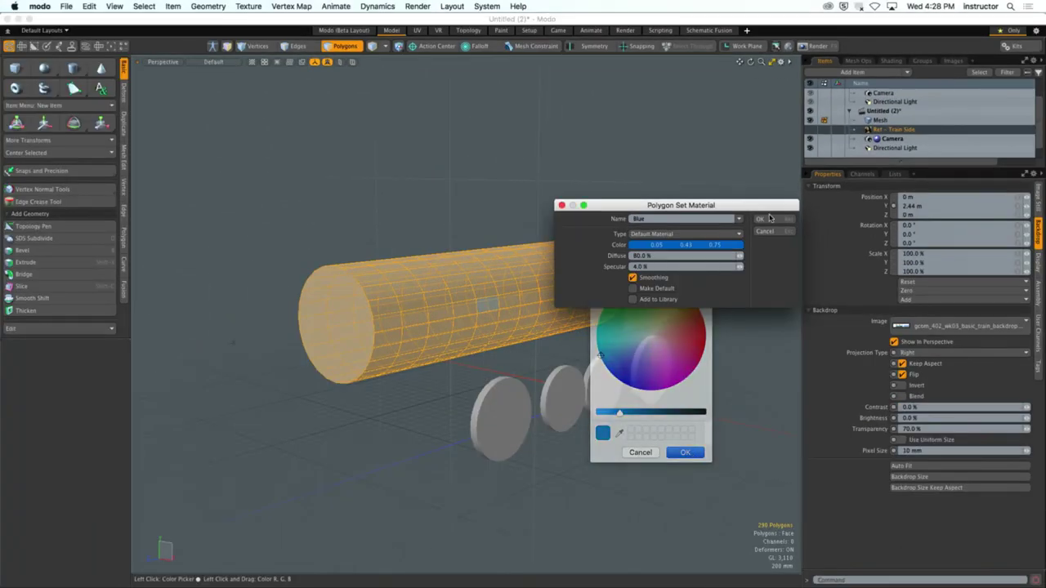
click(775, 220)
alt+drag(604, 177, 577, 179)
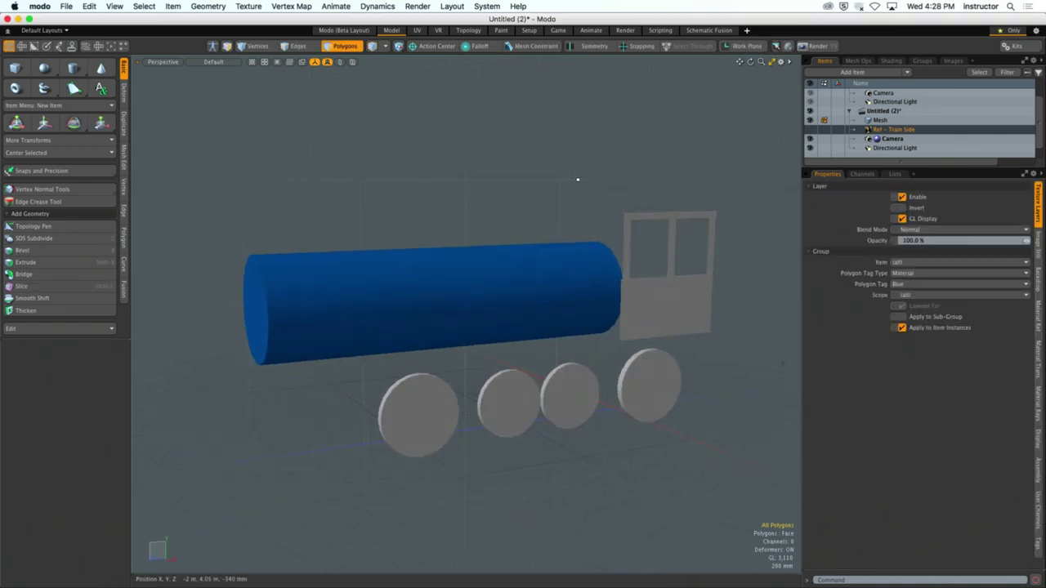